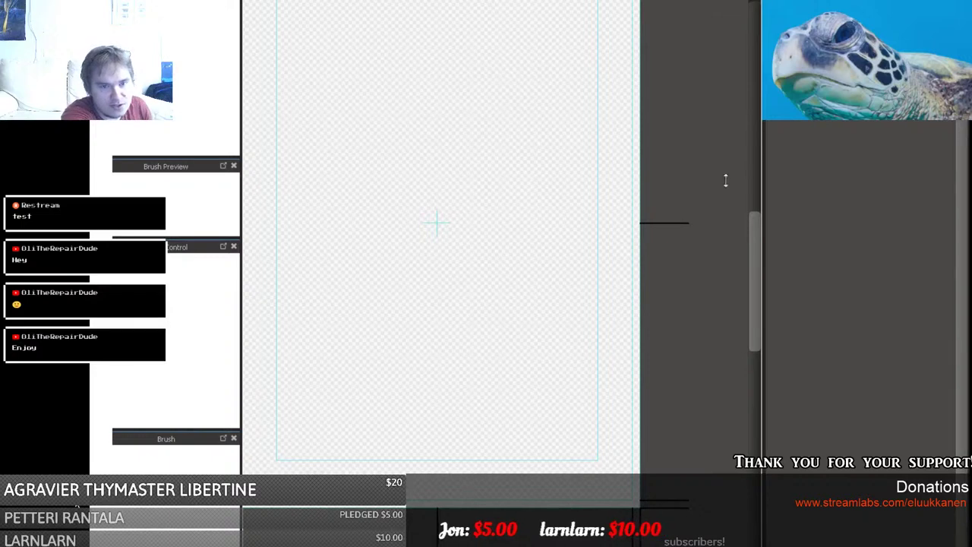
Drag a few loose gray test pencil strokes across the bottom of the canvas.
{"action": "mouse_move", "coordinate": [477, 349]}
{"action": "left_mouse_down"}
{"action": "mouse_move", "coordinate": [496, 365]}
{"action": "mouse_move", "coordinate": [476, 283]}
{"action": "mouse_move", "coordinate": [605, 424]}
{"action": "mouse_move", "coordinate": [641, 369]}
{"action": "mouse_move", "coordinate": [450, 400]}
{"action": "mouse_move", "coordinate": [319, 310]}
{"action": "left_mouse_up"}
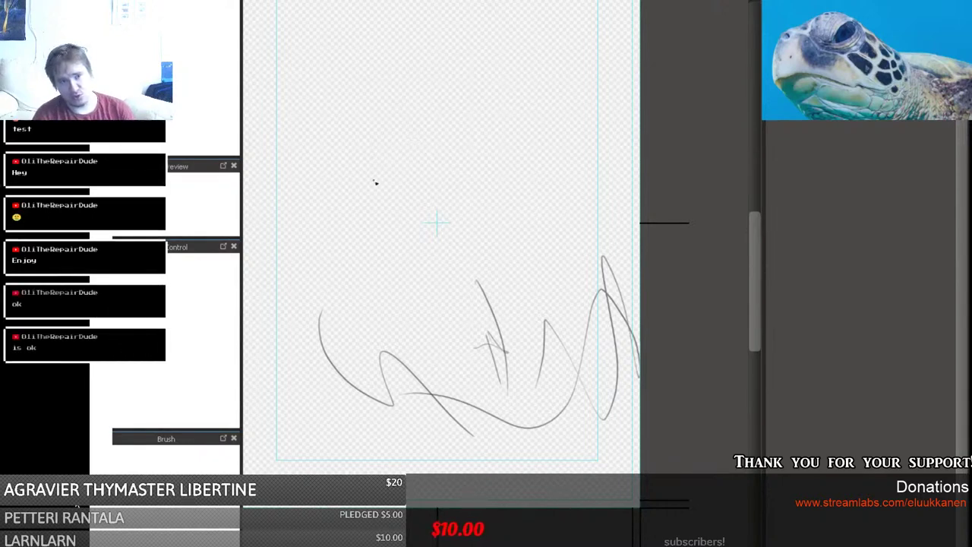
Pencil two eye circles, a teardrop ear, a small top oval, a side curve and a pupil.
{"action": "mouse_move", "coordinate": [377, 183]}
{"action": "left_mouse_down"}
{"action": "mouse_move", "coordinate": [425, 165]}
{"action": "mouse_move", "coordinate": [418, 152]}
{"action": "mouse_move", "coordinate": [600, 102]}
{"action": "mouse_move", "coordinate": [437, 152]}
{"action": "left_mouse_up"}
{"action": "left_click_drag", "start_coordinate": [498, 171], "coordinate": [494, 168]}
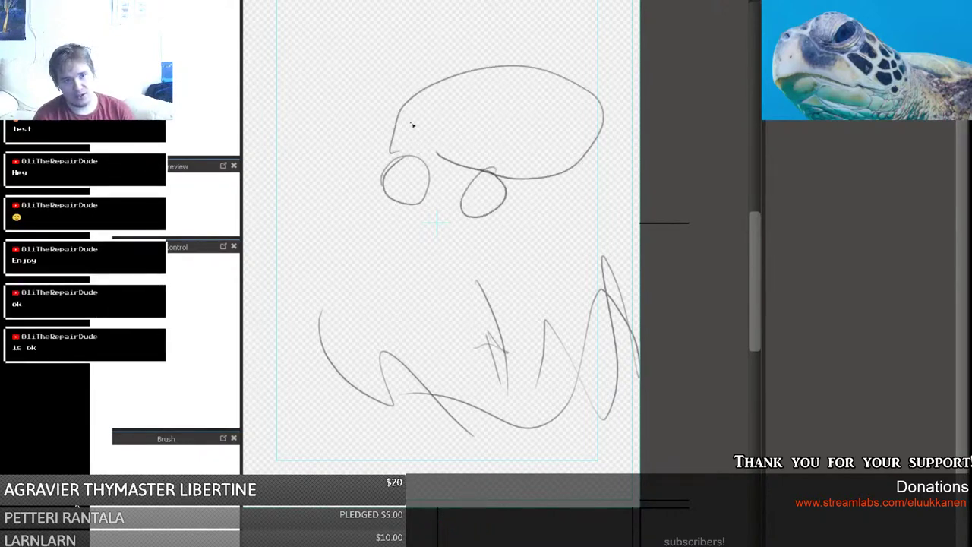
{"action": "mouse_move", "coordinate": [384, 110]}
{"action": "left_mouse_down"}
{"action": "mouse_move", "coordinate": [348, 131]}
{"action": "mouse_move", "coordinate": [398, 106]}
{"action": "left_mouse_up"}
{"action": "left_click_drag", "start_coordinate": [492, 51], "coordinate": [474, 57]}
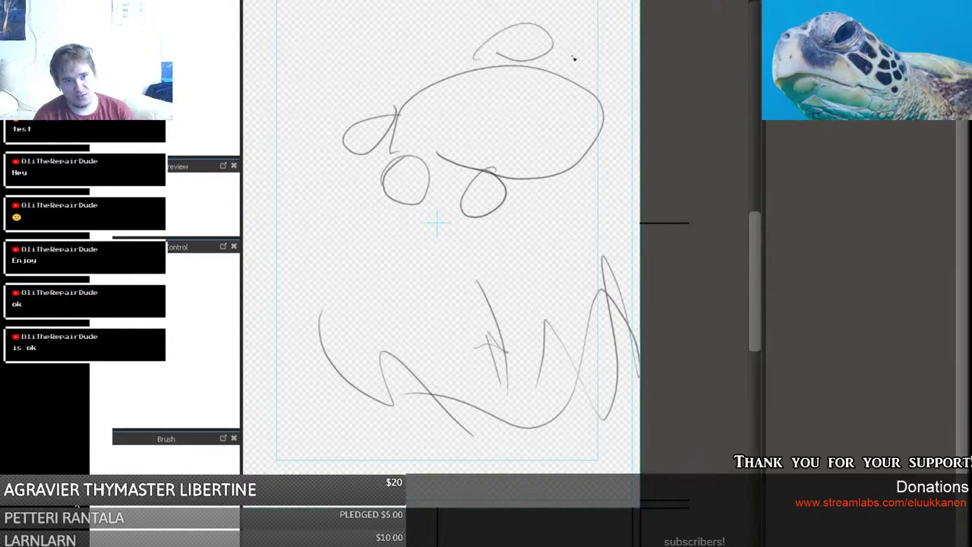
{"action": "mouse_move", "coordinate": [604, 99]}
{"action": "left_mouse_down"}
{"action": "mouse_move", "coordinate": [634, 135]}
{"action": "mouse_move", "coordinate": [594, 140]}
{"action": "left_mouse_up"}
{"action": "mouse_move", "coordinate": [401, 173]}
{"action": "left_mouse_down"}
{"action": "mouse_move", "coordinate": [398, 187]}
{"action": "mouse_move", "coordinate": [401, 177]}
{"action": "mouse_move", "coordinate": [417, 184]}
{"action": "mouse_move", "coordinate": [400, 202]}
{"action": "mouse_move", "coordinate": [425, 192]}
{"action": "mouse_move", "coordinate": [391, 193]}
{"action": "left_mouse_up"}
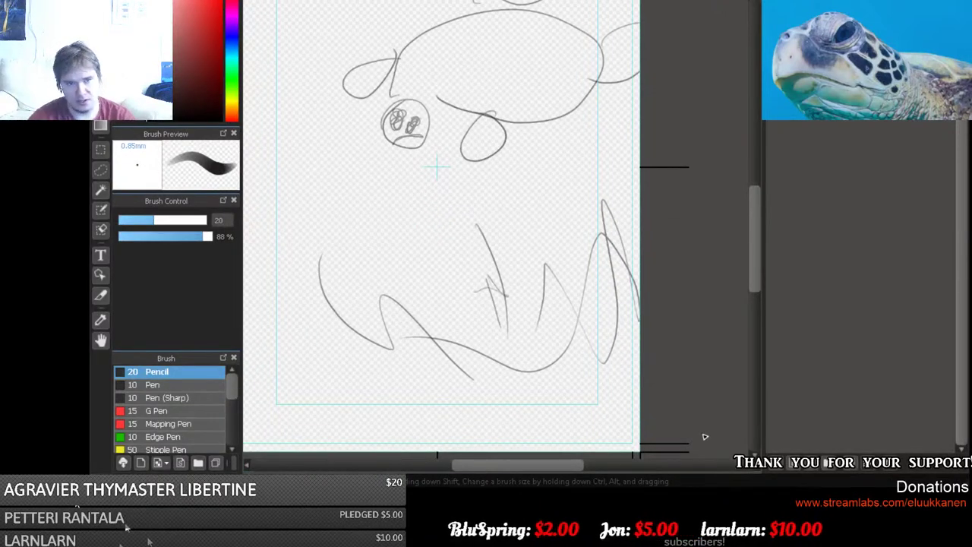
Scribble a row of loops, then undo three times until the canvas is blank.
{"action": "mouse_move", "coordinate": [364, 221]}
{"action": "left_mouse_down"}
{"action": "mouse_move", "coordinate": [425, 202]}
{"action": "mouse_move", "coordinate": [521, 202]}
{"action": "mouse_move", "coordinate": [510, 242]}
{"action": "left_mouse_up"}
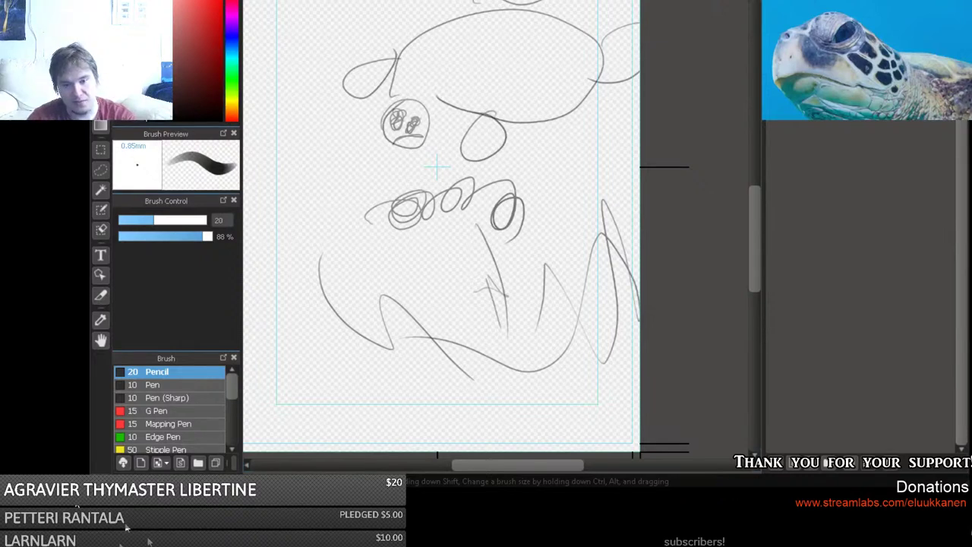
{"action": "key", "text": "ctrl+z"}
{"action": "key", "text": "ctrl+z"}
{"action": "key", "text": "ctrl+z"}
{"action": "key", "text": "ctrl+z"}
{"action": "key", "text": "ctrl+z"}
{"action": "key", "text": "ctrl+z"}
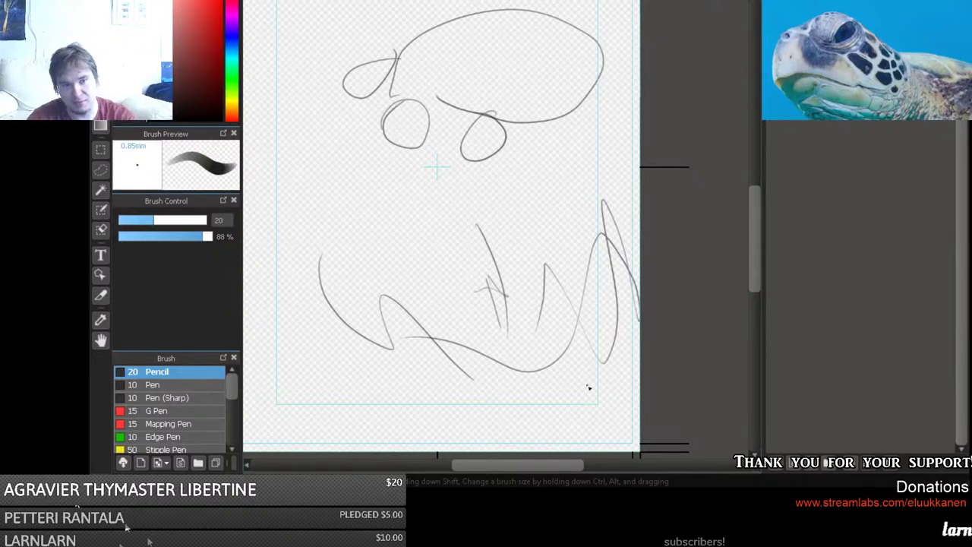
{"action": "key", "text": "ctrl+z"}
{"action": "key", "text": "ctrl+z"}
{"action": "key", "text": "ctrl+z"}
{"action": "key", "text": "ctrl+z"}
{"action": "key", "text": "ctrl+z"}
{"action": "key", "text": "ctrl+z"}
{"action": "key", "text": "ctrl+z"}
{"action": "key", "text": "ctrl+z"}
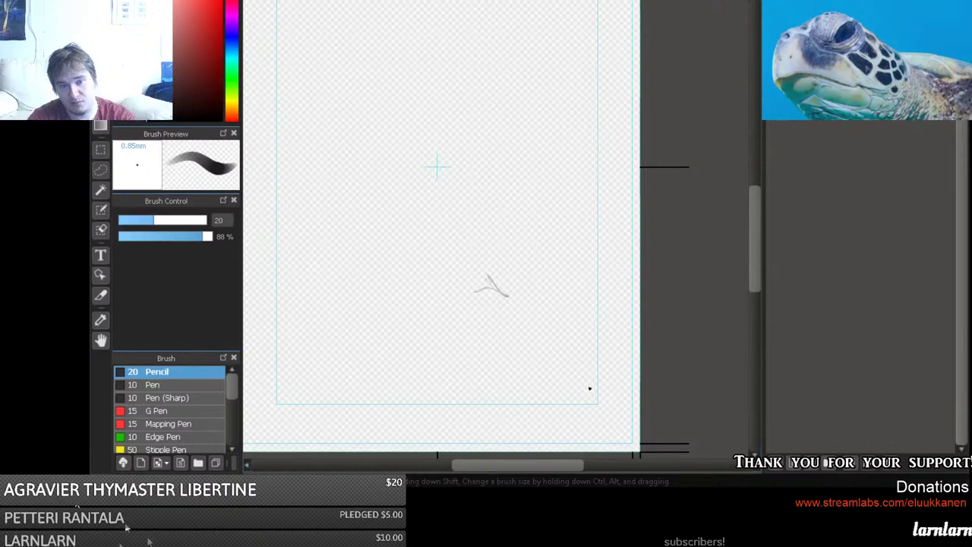
{"action": "key", "text": "ctrl+z"}
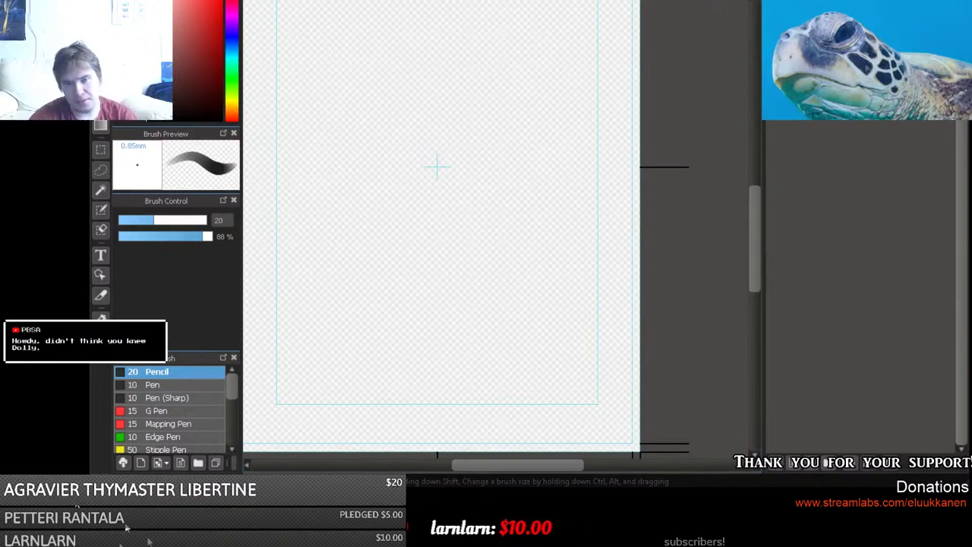
Discard a stray trial stroke and draw the turtle's two eye loops.
{"action": "left_click_drag", "start_coordinate": [297, 386], "coordinate": [288, 434]}
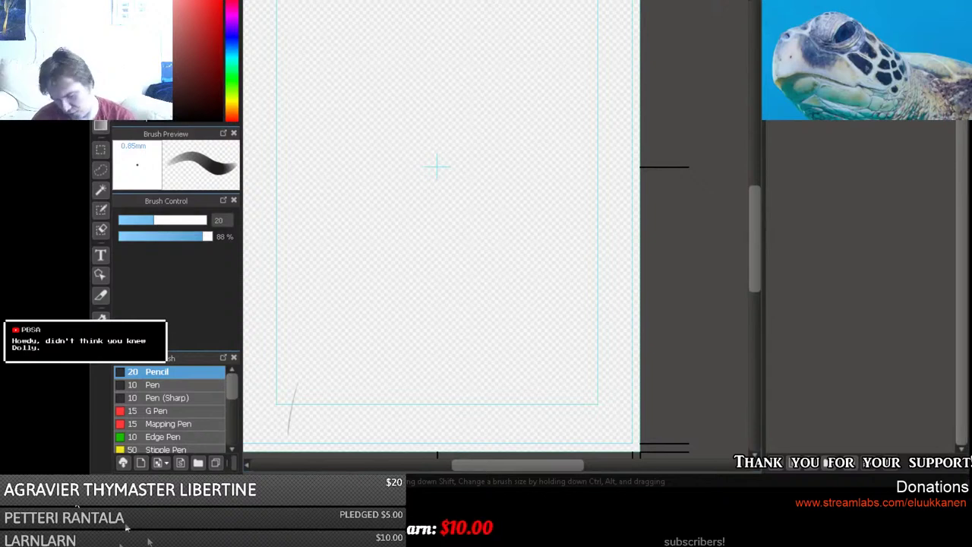
{"action": "key", "text": "ctrl+z"}
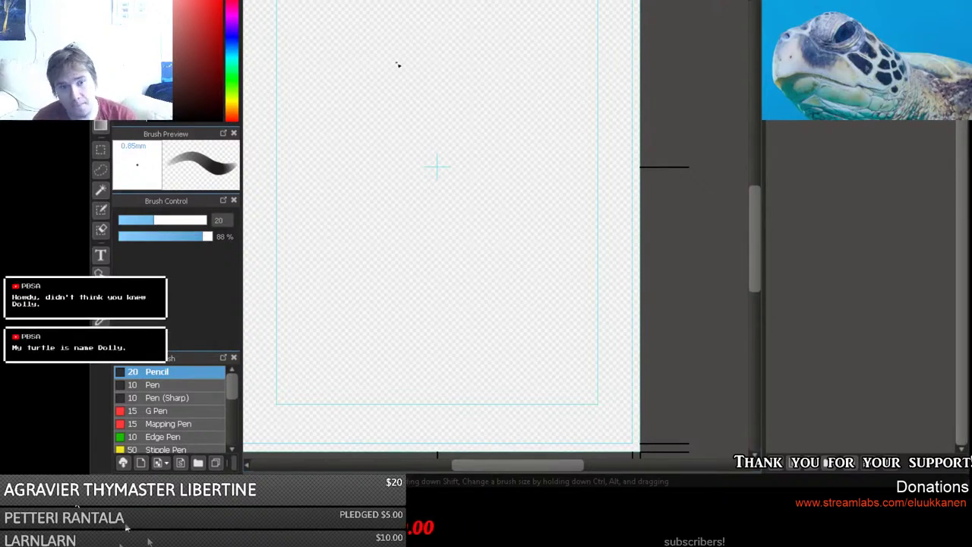
{"action": "mouse_move", "coordinate": [366, 99]}
{"action": "left_mouse_down"}
{"action": "mouse_move", "coordinate": [389, 73]}
{"action": "mouse_move", "coordinate": [407, 106]}
{"action": "mouse_move", "coordinate": [369, 98]}
{"action": "left_mouse_up"}
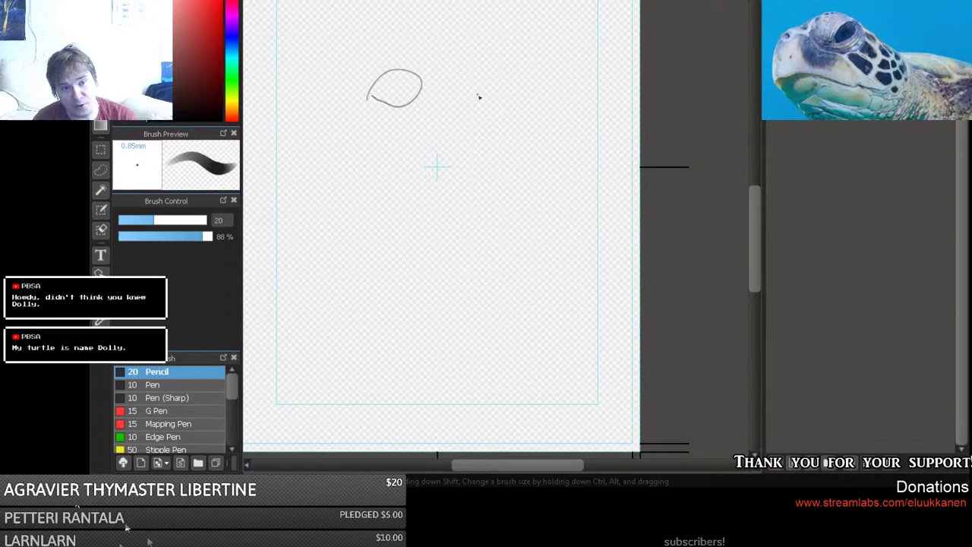
{"action": "mouse_move", "coordinate": [469, 98]}
{"action": "left_mouse_down"}
{"action": "mouse_move", "coordinate": [438, 70]}
{"action": "mouse_move", "coordinate": [513, 88]}
{"action": "mouse_move", "coordinate": [456, 72]}
{"action": "mouse_move", "coordinate": [485, 70]}
{"action": "mouse_move", "coordinate": [471, 54]}
{"action": "mouse_move", "coordinate": [477, 65]}
{"action": "mouse_move", "coordinate": [492, 47]}
{"action": "left_mouse_up"}
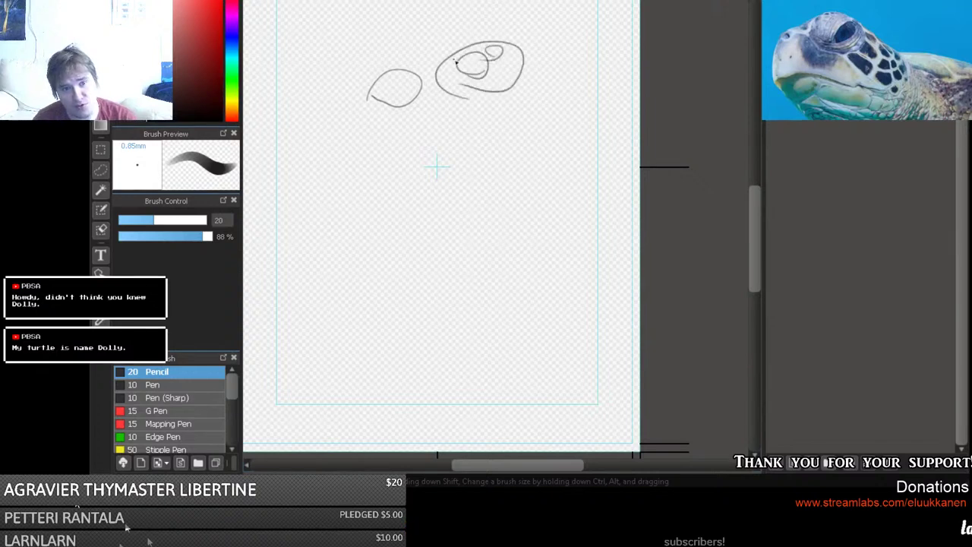
Add inner ovals and a pupil to the eyes, then outline the head and lower jaw.
{"action": "mouse_move", "coordinate": [386, 104]}
{"action": "left_mouse_down"}
{"action": "mouse_move", "coordinate": [395, 87]}
{"action": "mouse_move", "coordinate": [424, 76]}
{"action": "mouse_move", "coordinate": [400, 82]}
{"action": "left_mouse_up"}
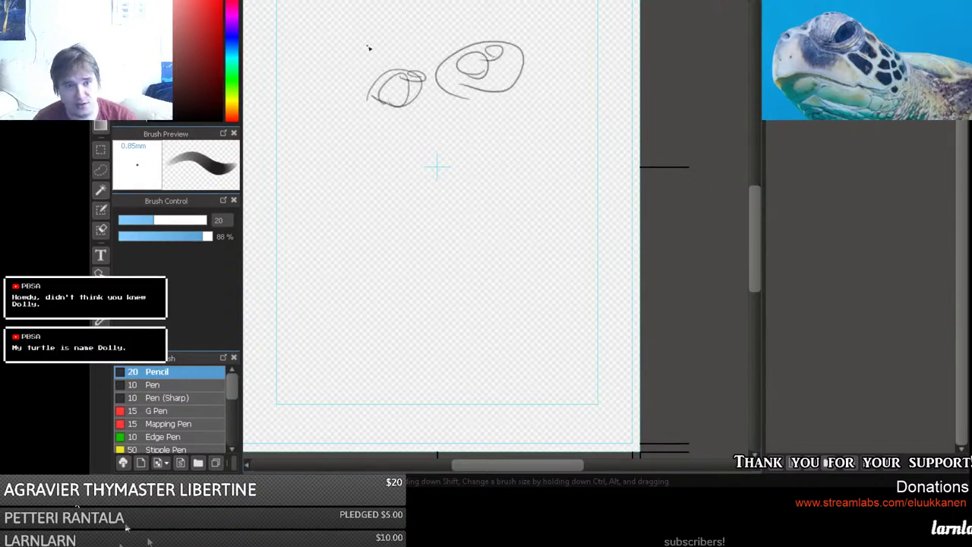
{"action": "mouse_move", "coordinate": [424, 178]}
{"action": "left_mouse_down"}
{"action": "mouse_move", "coordinate": [384, 166]}
{"action": "mouse_move", "coordinate": [474, 7]}
{"action": "mouse_move", "coordinate": [537, 170]}
{"action": "mouse_move", "coordinate": [456, 137]}
{"action": "left_mouse_up"}
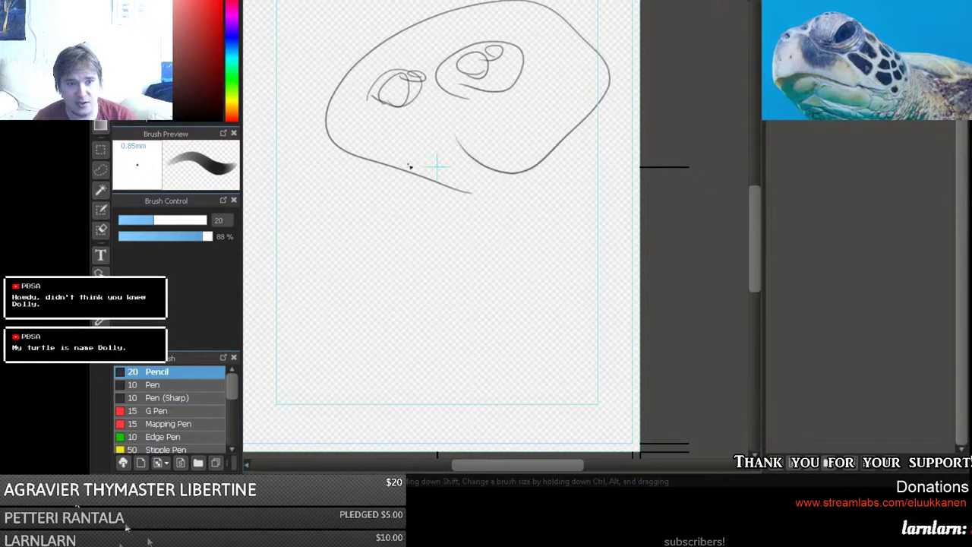
{"action": "mouse_move", "coordinate": [393, 159]}
{"action": "left_mouse_down"}
{"action": "mouse_move", "coordinate": [484, 140]}
{"action": "mouse_move", "coordinate": [568, 64]}
{"action": "left_mouse_up"}
{"action": "mouse_move", "coordinate": [494, 199]}
{"action": "left_mouse_down"}
{"action": "mouse_move", "coordinate": [592, 152]}
{"action": "mouse_move", "coordinate": [528, 158]}
{"action": "left_mouse_up"}
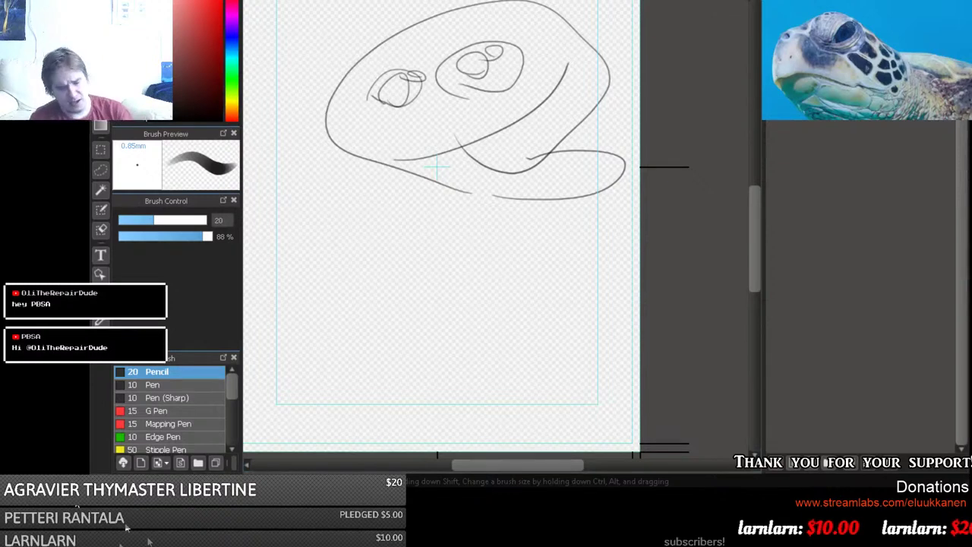
Undo the head sketch strokes with three Ctrl+Z presses.
{"action": "key", "text": "ctrl+z"}
{"action": "key", "text": "ctrl+z"}
{"action": "key", "text": "ctrl+z"}
{"action": "key", "text": "ctrl+z"}
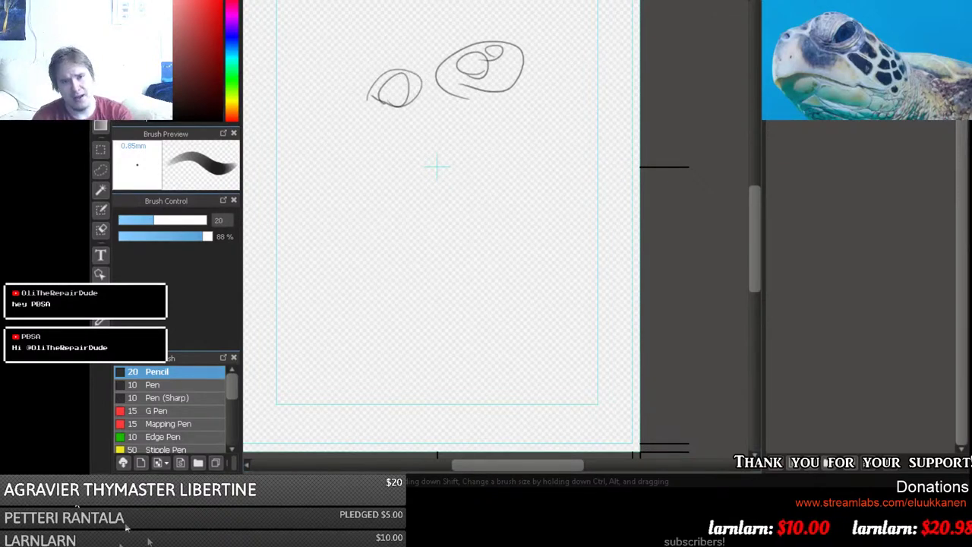
{"action": "key", "text": "ctrl+z"}
{"action": "key", "text": "ctrl+z"}
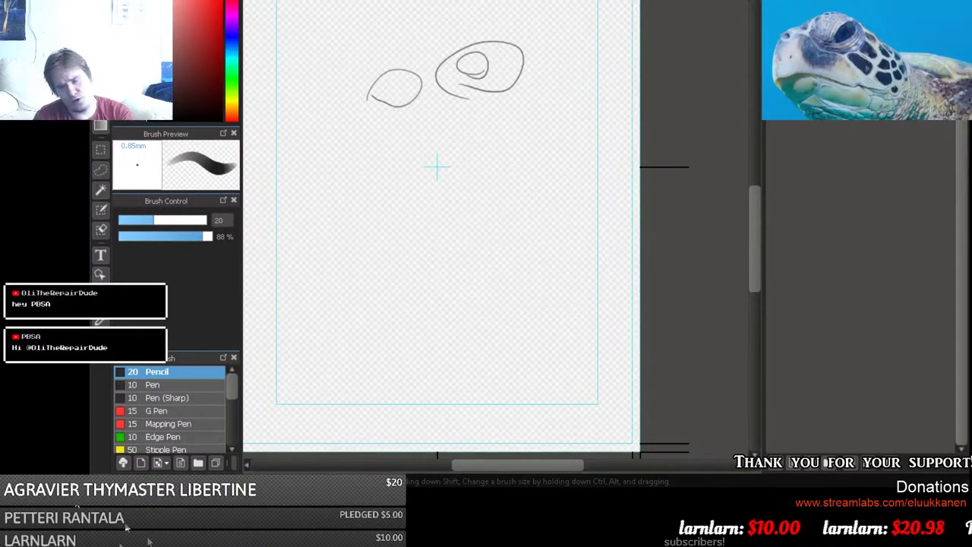
{"action": "key", "text": "ctrl+z"}
{"action": "key", "text": "ctrl+z"}
{"action": "key", "text": "ctrl+z"}
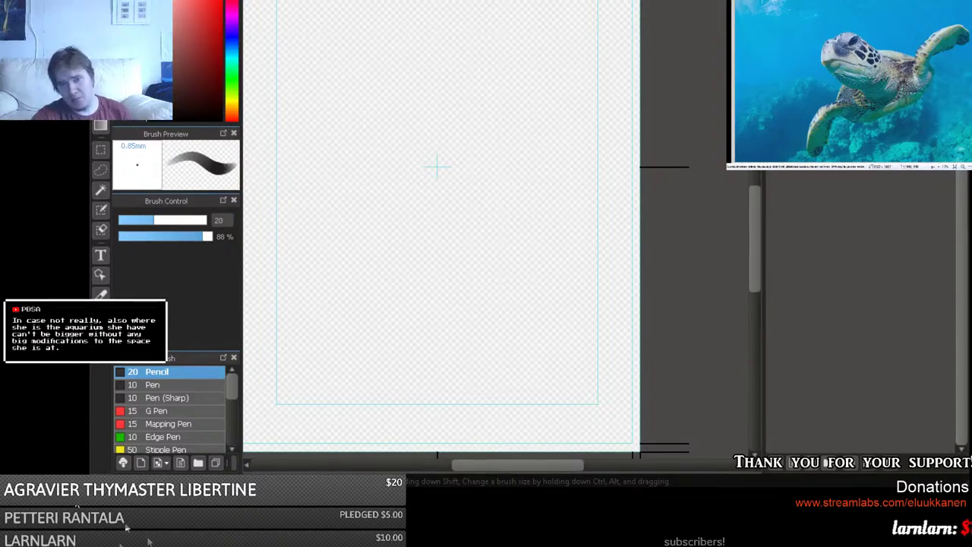
Undo the final stray dot and widen the right side to reveal the Layer panel.
{"action": "key", "text": "ctrl+z"}
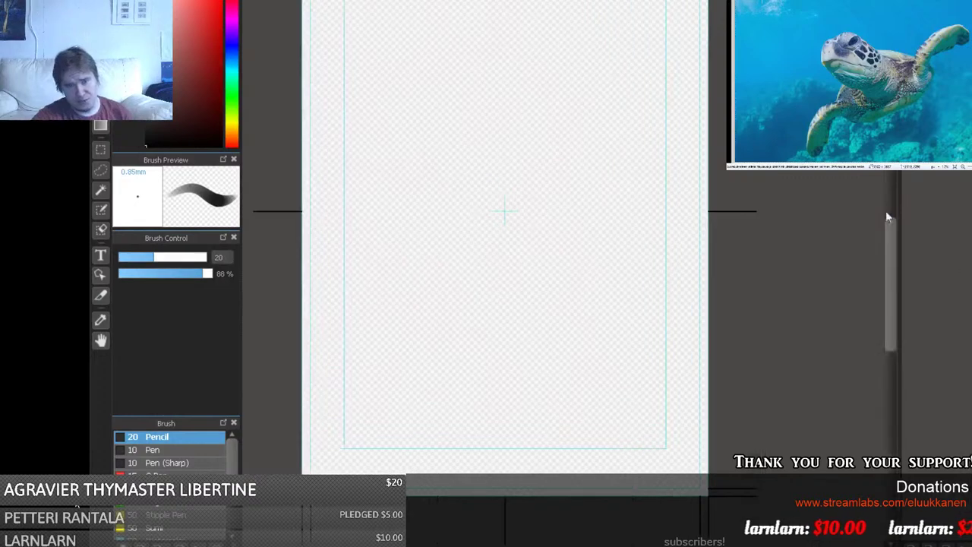
{"action": "mouse_move", "coordinate": [898, 259]}
{"action": "left_mouse_down"}
{"action": "mouse_move", "coordinate": [889, 239]}
{"action": "mouse_move", "coordinate": [892, 247]}
{"action": "left_mouse_up"}
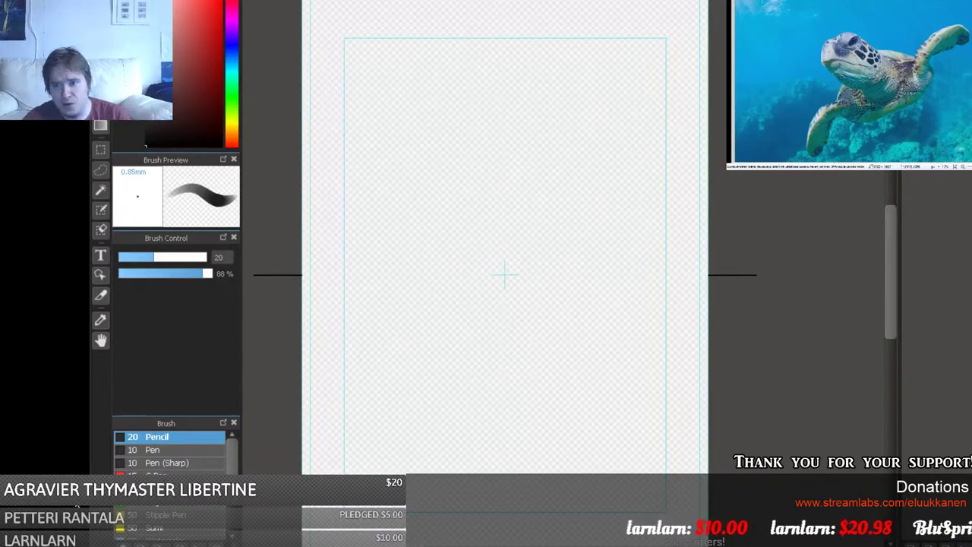
{"action": "left_click_drag", "start_coordinate": [892, 249], "coordinate": [685, 248]}
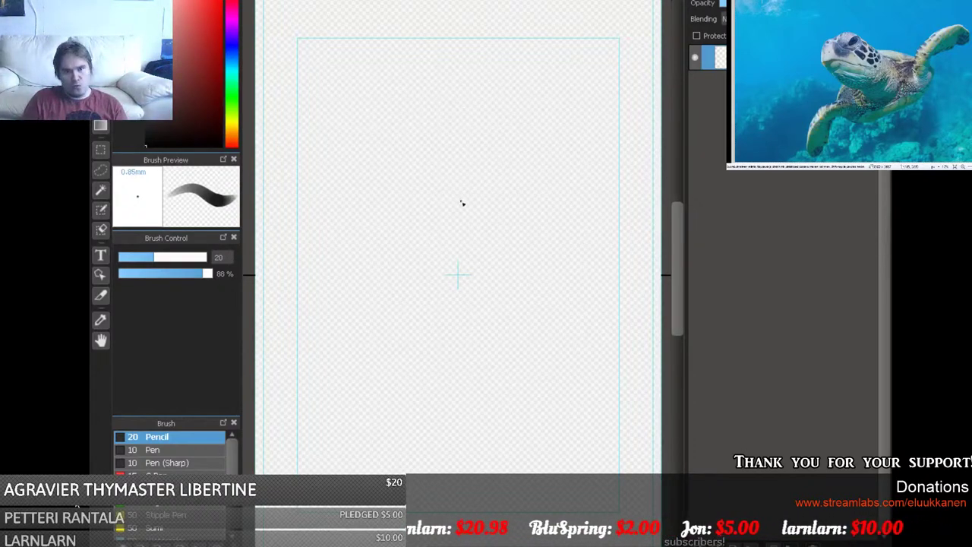
Redraw the rounded head curve and draw the neck line down from its lower-left edge.
{"action": "left_click_drag", "start_coordinate": [462, 202], "coordinate": [430, 184]}
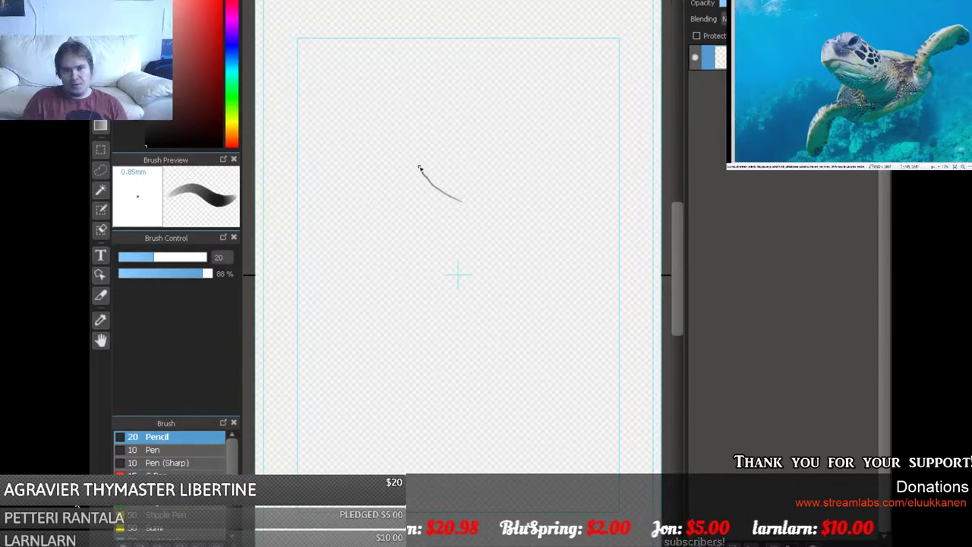
{"action": "mouse_move", "coordinate": [416, 165]}
{"action": "left_mouse_down"}
{"action": "mouse_move", "coordinate": [433, 112]}
{"action": "mouse_move", "coordinate": [483, 119]}
{"action": "mouse_move", "coordinate": [508, 161]}
{"action": "mouse_move", "coordinate": [507, 187]}
{"action": "mouse_move", "coordinate": [460, 203]}
{"action": "left_mouse_up"}
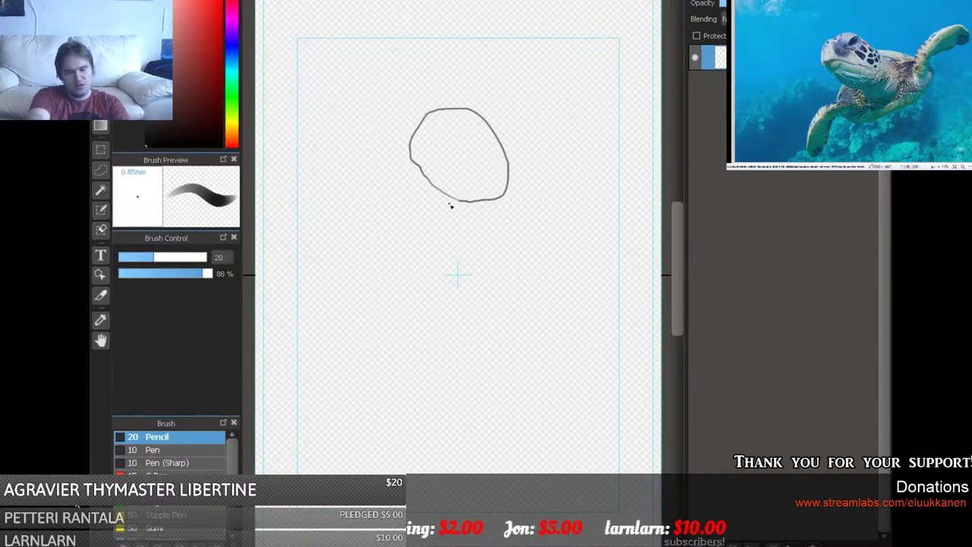
{"action": "scroll", "coordinate": [451, 207], "scroll_direction": "up", "scroll_amount": 2}
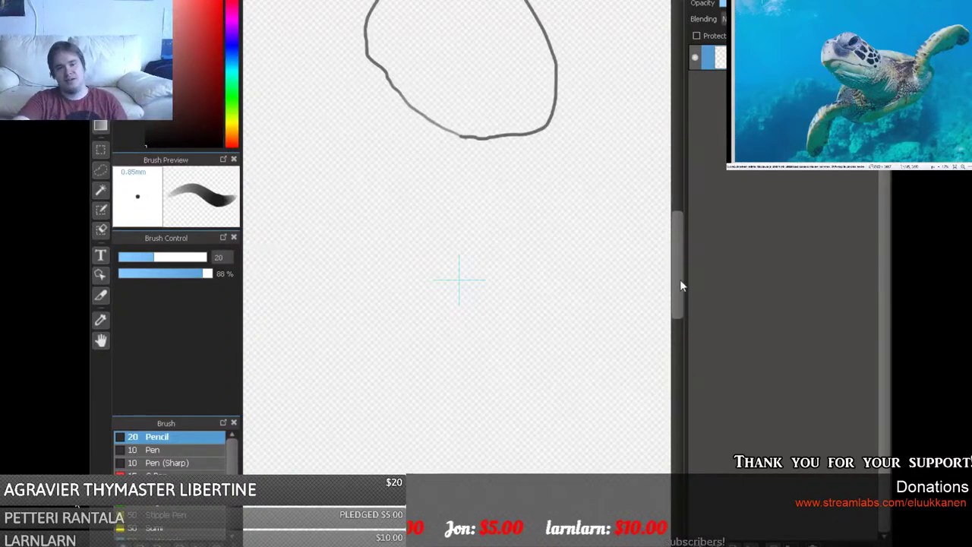
{"action": "left_click_drag", "start_coordinate": [679, 280], "coordinate": [686, 248]}
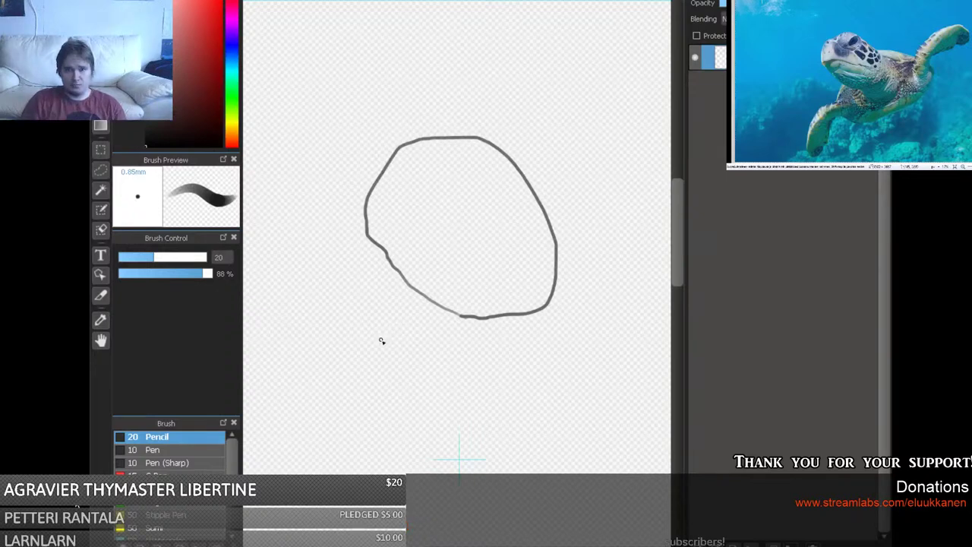
{"action": "left_click_drag", "start_coordinate": [384, 346], "coordinate": [408, 282]}
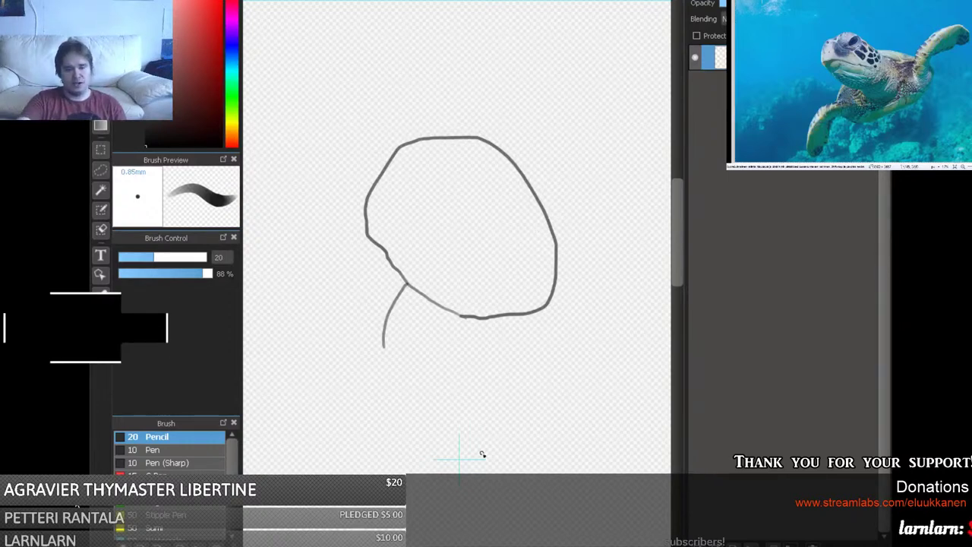
{"action": "left_click_drag", "start_coordinate": [459, 458], "coordinate": [341, 460]}
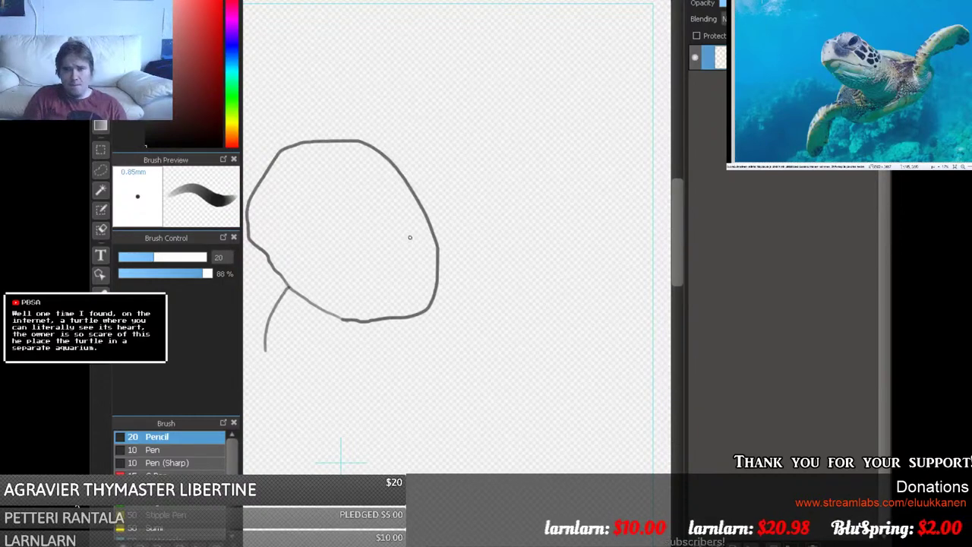
Draw the back line from the head to a rising shell edge and join it to the head.
{"action": "mouse_move", "coordinate": [434, 211]}
{"action": "left_mouse_down"}
{"action": "mouse_move", "coordinate": [521, 217]}
{"action": "mouse_move", "coordinate": [550, 230]}
{"action": "left_mouse_up"}
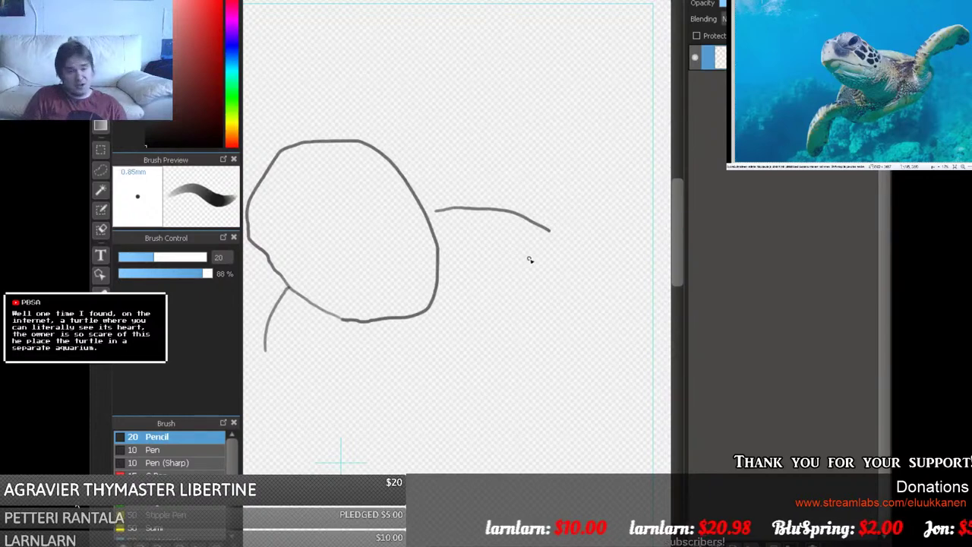
{"action": "mouse_move", "coordinate": [557, 267]}
{"action": "left_mouse_down"}
{"action": "mouse_move", "coordinate": [552, 203]}
{"action": "mouse_move", "coordinate": [562, 177]}
{"action": "mouse_move", "coordinate": [577, 153]}
{"action": "mouse_move", "coordinate": [655, 100]}
{"action": "left_mouse_up"}
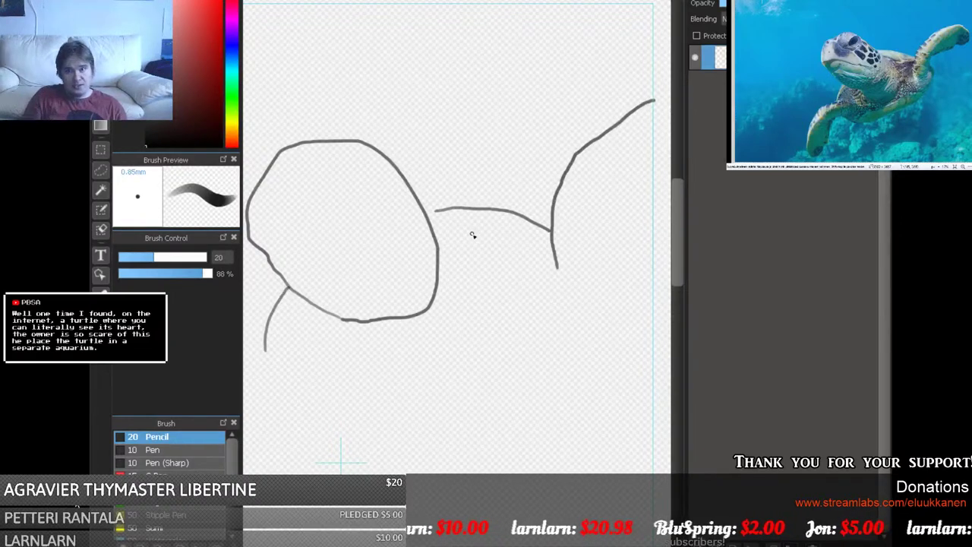
{"action": "left_click_drag", "start_coordinate": [437, 211], "coordinate": [427, 214]}
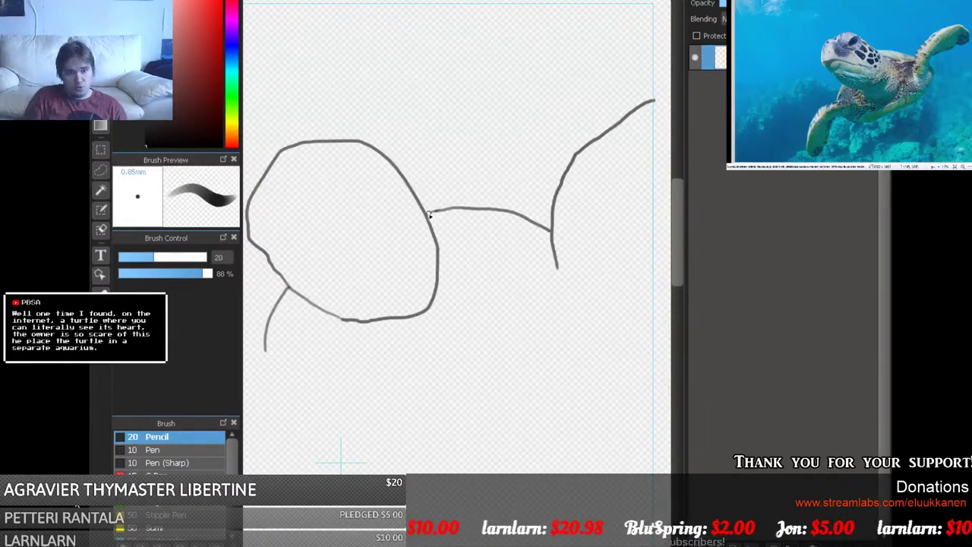
Start a rough flipper outline below the neck.
{"action": "left_click_drag", "start_coordinate": [341, 459], "coordinate": [539, 460]}
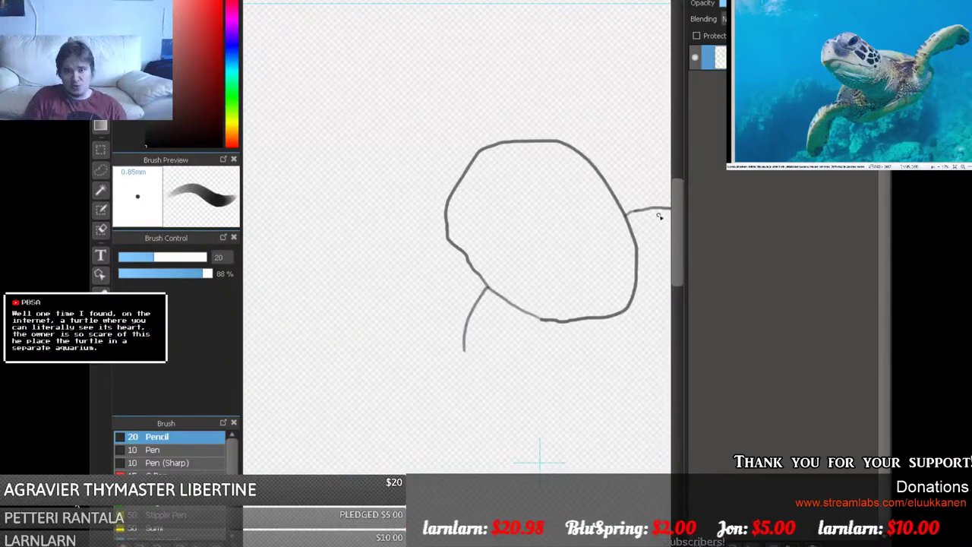
{"action": "left_click_drag", "start_coordinate": [679, 226], "coordinate": [682, 251]}
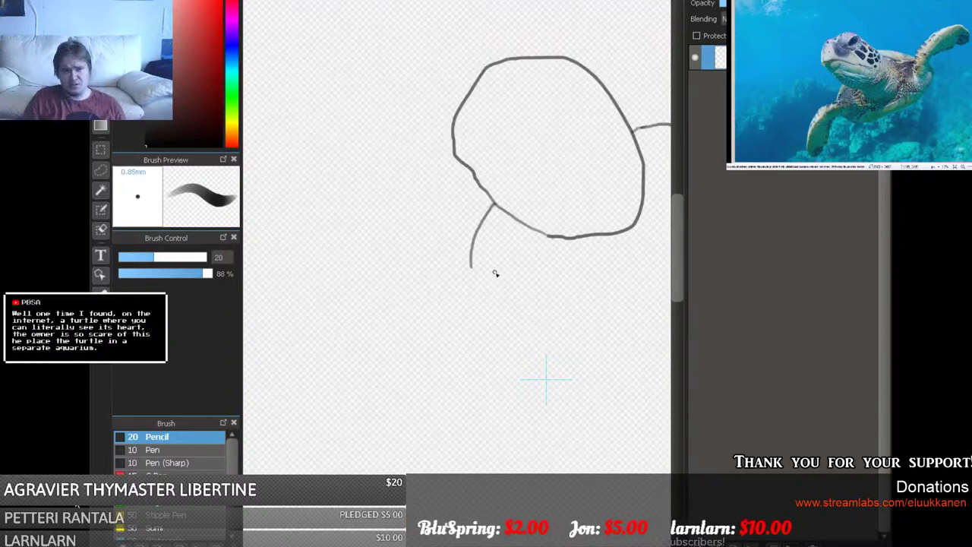
{"action": "mouse_move", "coordinate": [497, 272]}
{"action": "left_mouse_down"}
{"action": "mouse_move", "coordinate": [433, 278]}
{"action": "mouse_move", "coordinate": [403, 300]}
{"action": "mouse_move", "coordinate": [387, 426]}
{"action": "mouse_move", "coordinate": [420, 467]}
{"action": "mouse_move", "coordinate": [462, 415]}
{"action": "mouse_move", "coordinate": [442, 343]}
{"action": "left_mouse_up"}
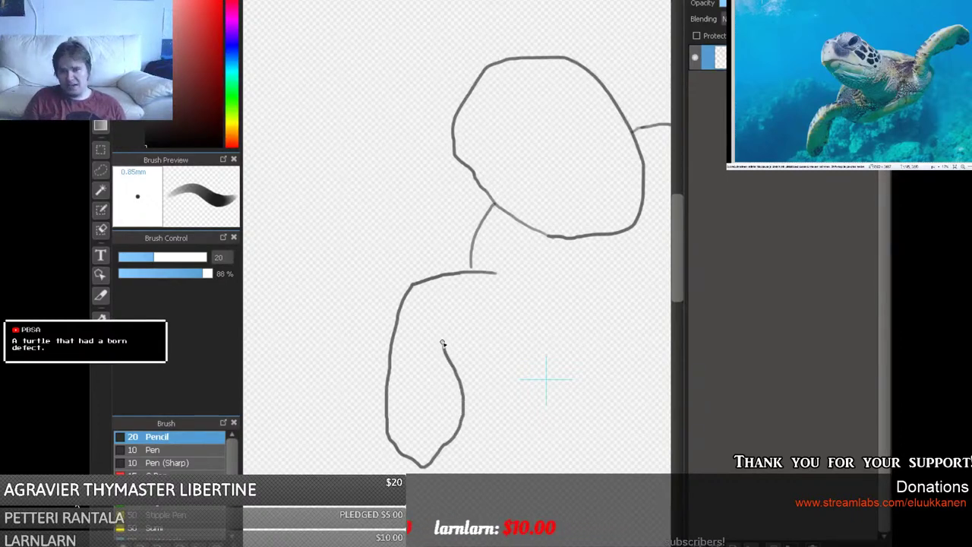
Undo the rough flipper and discard a trial redraw below the neck.
{"action": "mouse_move", "coordinate": [442, 343]}
{"action": "left_mouse_down"}
{"action": "mouse_move", "coordinate": [455, 311]}
{"action": "mouse_move", "coordinate": [471, 320]}
{"action": "left_mouse_up"}
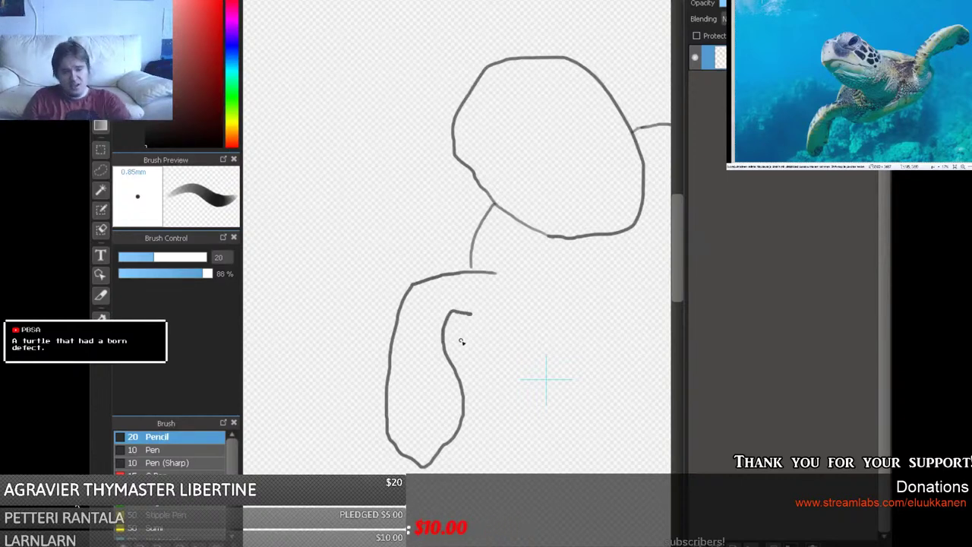
{"action": "key", "text": "ctrl+z"}
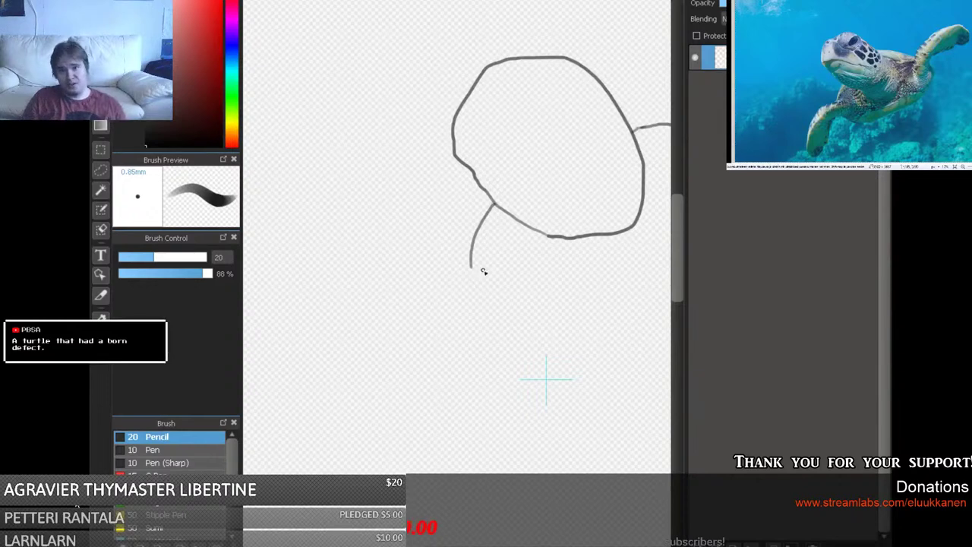
{"action": "left_click_drag", "start_coordinate": [477, 269], "coordinate": [452, 273]}
{"action": "left_click_drag", "start_coordinate": [440, 276], "coordinate": [426, 279]}
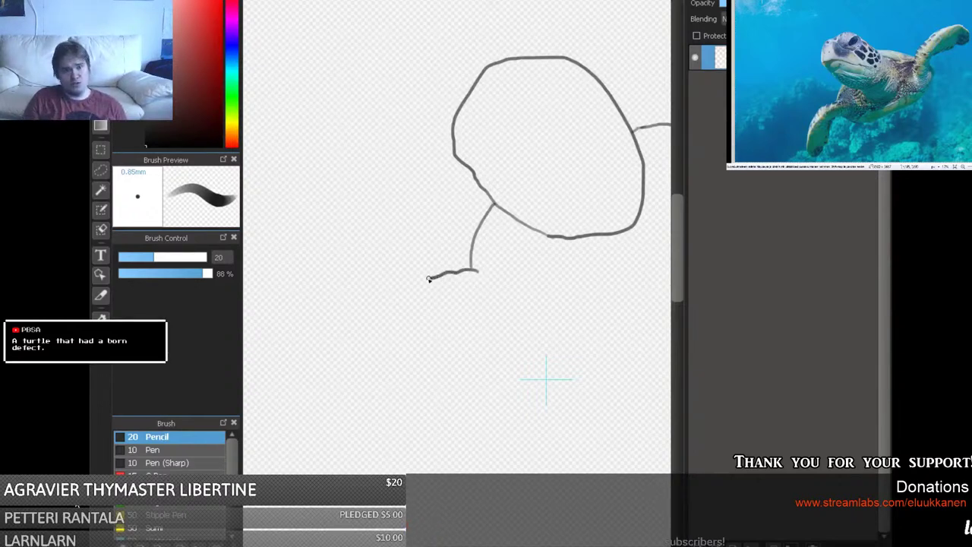
{"action": "key", "text": "ctrl+z"}
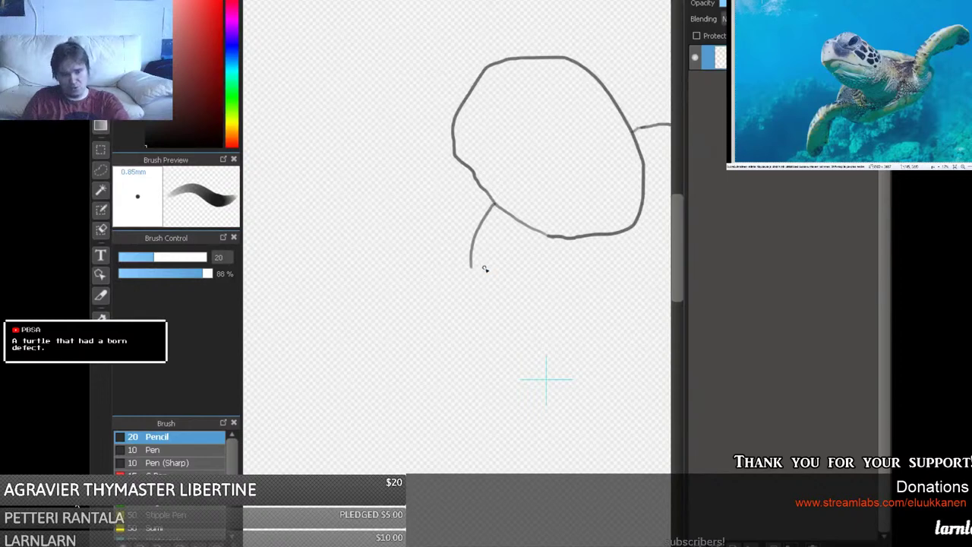
Redraw the elongated flipper outline and its inner edge curving down-right.
{"action": "mouse_move", "coordinate": [471, 271]}
{"action": "left_mouse_down"}
{"action": "mouse_move", "coordinate": [417, 279]}
{"action": "mouse_move", "coordinate": [382, 338]}
{"action": "mouse_move", "coordinate": [377, 391]}
{"action": "mouse_move", "coordinate": [396, 453]}
{"action": "mouse_move", "coordinate": [414, 467]}
{"action": "mouse_move", "coordinate": [453, 469]}
{"action": "mouse_move", "coordinate": [459, 450]}
{"action": "mouse_move", "coordinate": [467, 422]}
{"action": "mouse_move", "coordinate": [448, 344]}
{"action": "mouse_move", "coordinate": [457, 321]}
{"action": "left_mouse_up"}
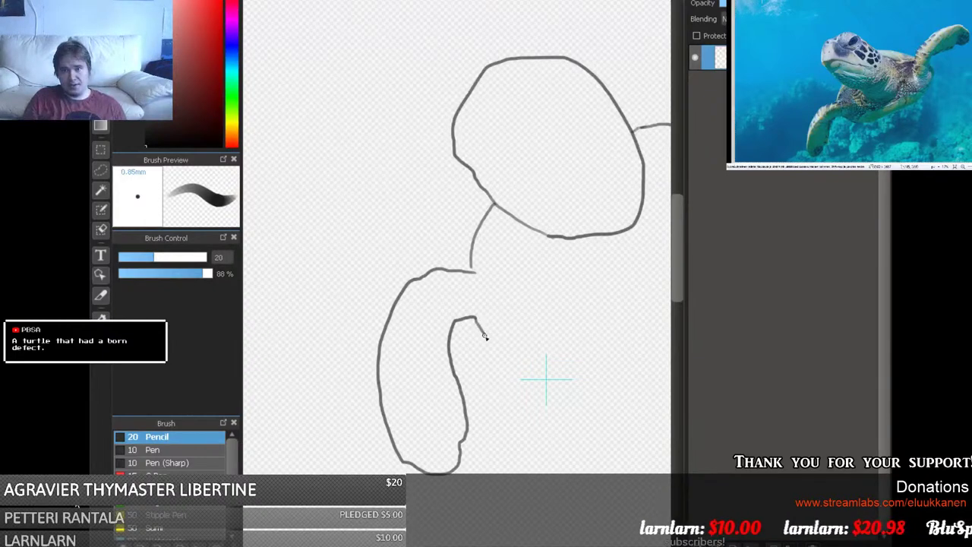
{"action": "left_click_drag", "start_coordinate": [493, 344], "coordinate": [520, 364]}
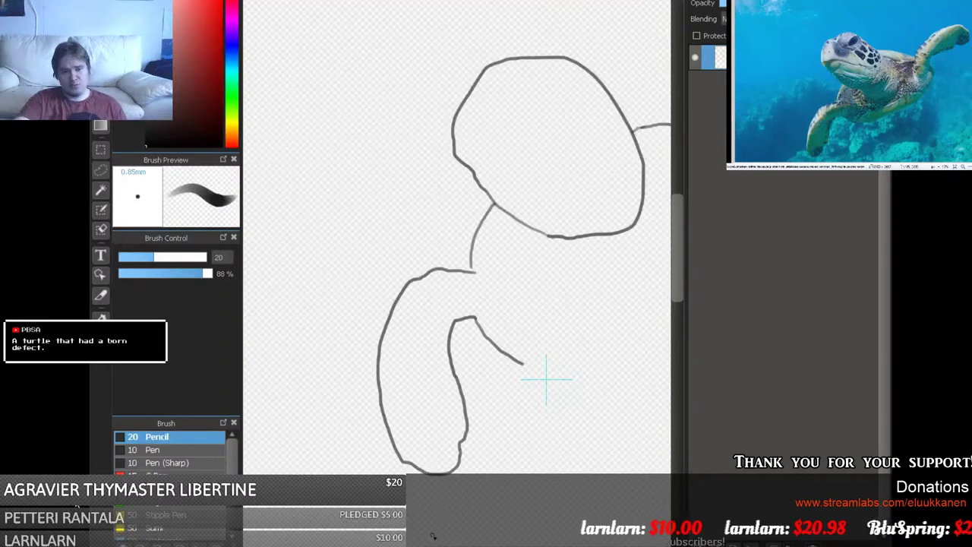
{"action": "mouse_move", "coordinate": [546, 377]}
{"action": "left_mouse_down"}
{"action": "mouse_move", "coordinate": [325, 382]}
{"action": "mouse_move", "coordinate": [341, 382]}
{"action": "left_mouse_up"}
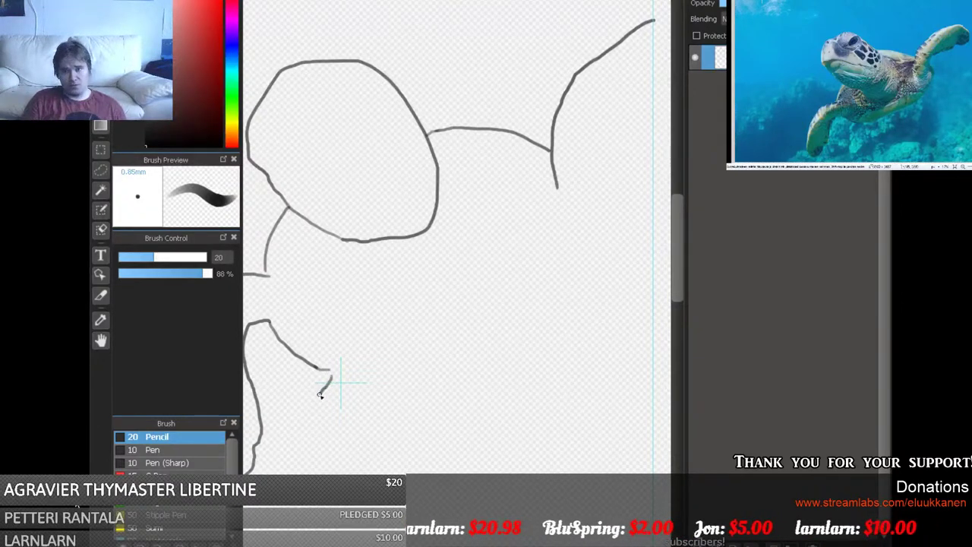
Draw a small loop at the flipper tip, a long underside line rising right, and a short shell curve.
{"action": "mouse_move", "coordinate": [318, 401]}
{"action": "left_mouse_down"}
{"action": "mouse_move", "coordinate": [327, 421]}
{"action": "mouse_move", "coordinate": [355, 396]}
{"action": "mouse_move", "coordinate": [348, 369]}
{"action": "mouse_move", "coordinate": [330, 378]}
{"action": "left_mouse_up"}
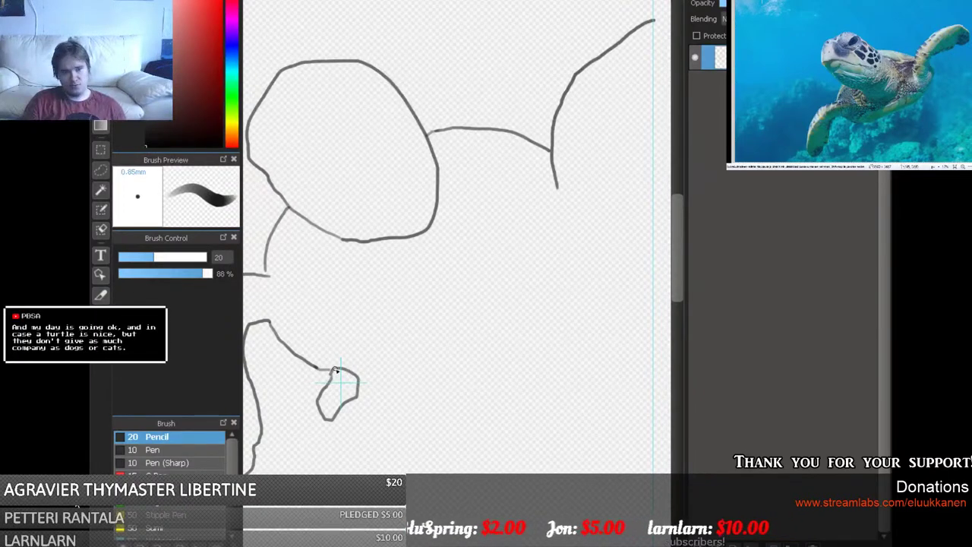
{"action": "mouse_move", "coordinate": [335, 369]}
{"action": "left_mouse_down"}
{"action": "mouse_move", "coordinate": [396, 370]}
{"action": "mouse_move", "coordinate": [525, 299]}
{"action": "left_mouse_up"}
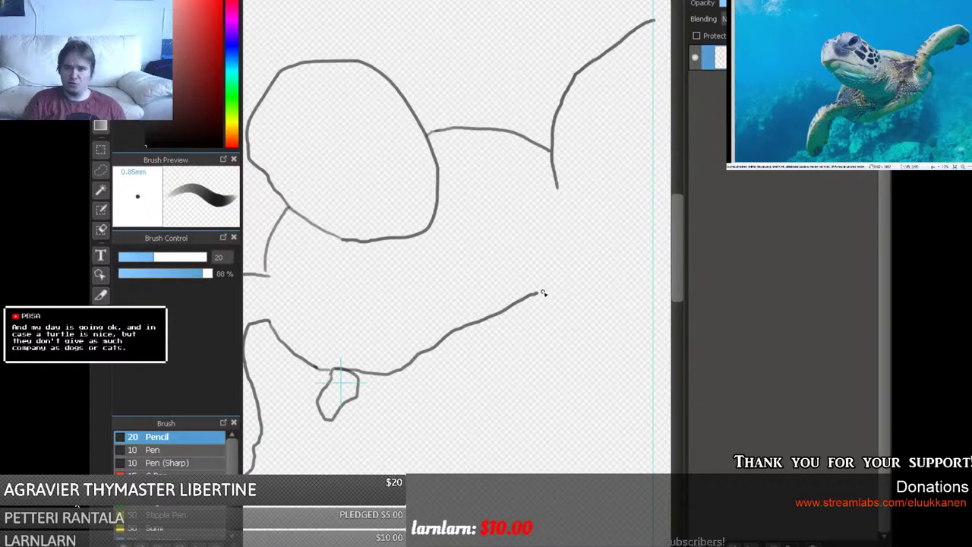
{"action": "mouse_move", "coordinate": [535, 290]}
{"action": "left_mouse_down"}
{"action": "mouse_move", "coordinate": [561, 273]}
{"action": "mouse_move", "coordinate": [585, 193]}
{"action": "left_mouse_up"}
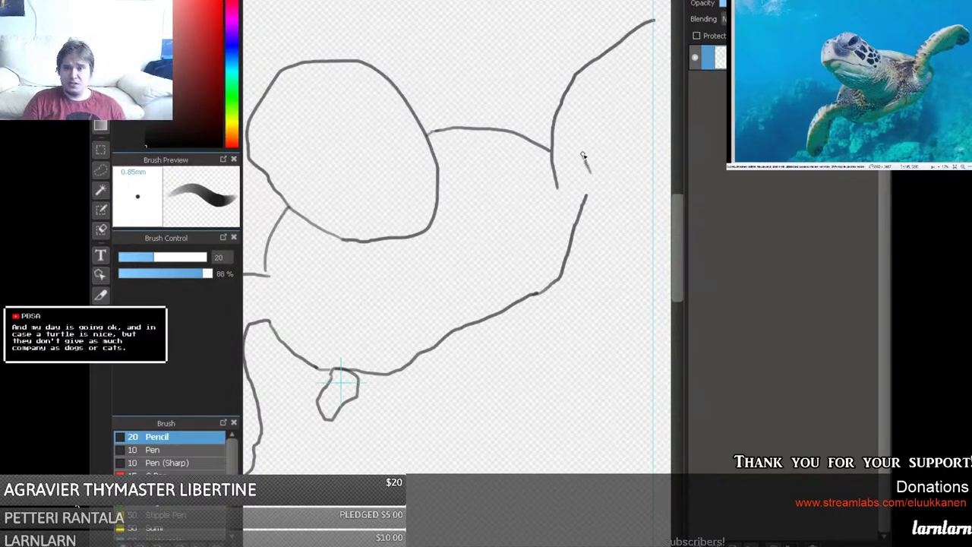
{"action": "mouse_move", "coordinate": [584, 156]}
{"action": "left_mouse_down"}
{"action": "mouse_move", "coordinate": [591, 135]}
{"action": "mouse_move", "coordinate": [619, 119]}
{"action": "left_mouse_up"}
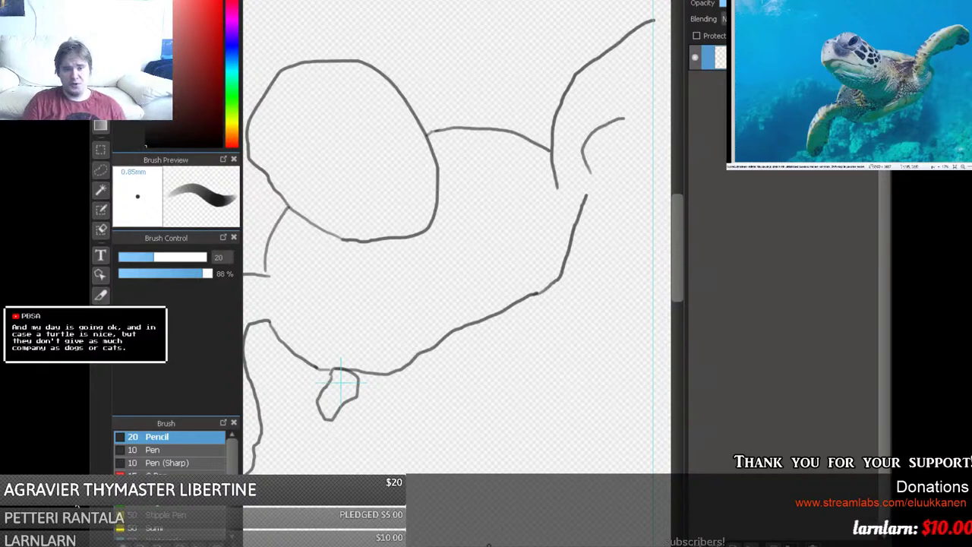
Draw the rounded head outline and extend its curve down into the neck and flipper lines.
{"action": "scroll", "coordinate": [596, 362], "scroll_direction": "right", "scroll_amount": 5}
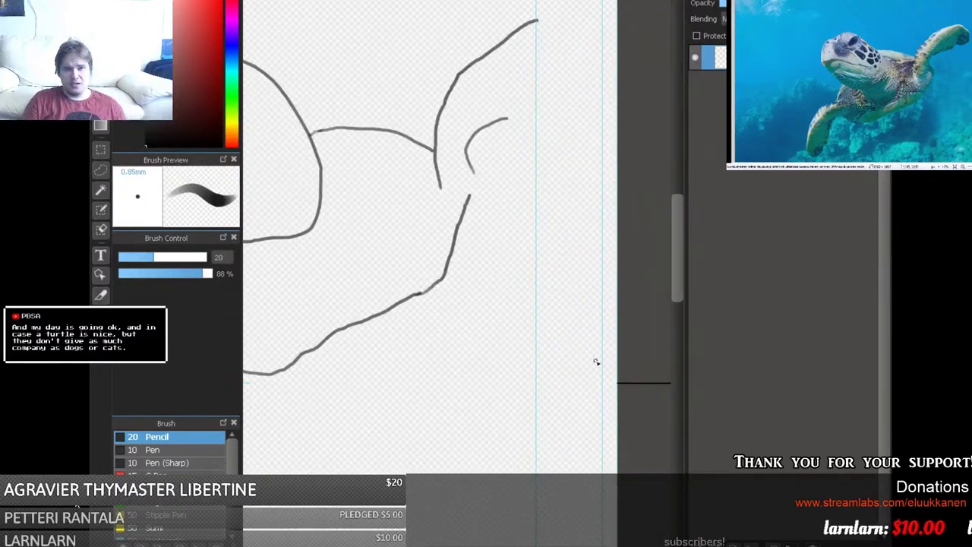
{"action": "left_click_drag", "start_coordinate": [679, 285], "coordinate": [679, 269]}
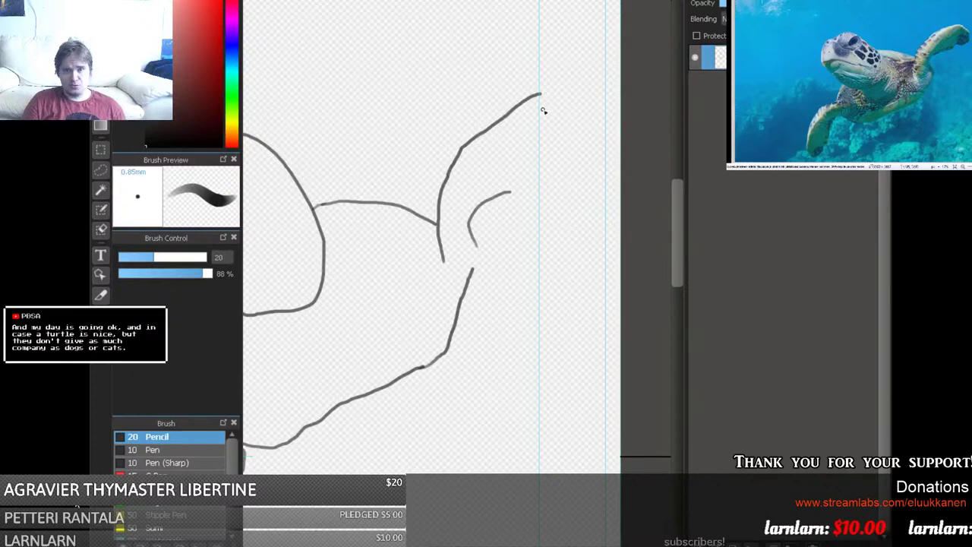
{"action": "mouse_move", "coordinate": [543, 96]}
{"action": "left_mouse_down"}
{"action": "mouse_move", "coordinate": [566, 113]}
{"action": "mouse_move", "coordinate": [574, 152]}
{"action": "mouse_move", "coordinate": [563, 180]}
{"action": "mouse_move", "coordinate": [494, 196]}
{"action": "mouse_move", "coordinate": [471, 215]}
{"action": "mouse_move", "coordinate": [468, 237]}
{"action": "mouse_move", "coordinate": [483, 252]}
{"action": "mouse_move", "coordinate": [442, 367]}
{"action": "mouse_move", "coordinate": [476, 455]}
{"action": "left_mouse_up"}
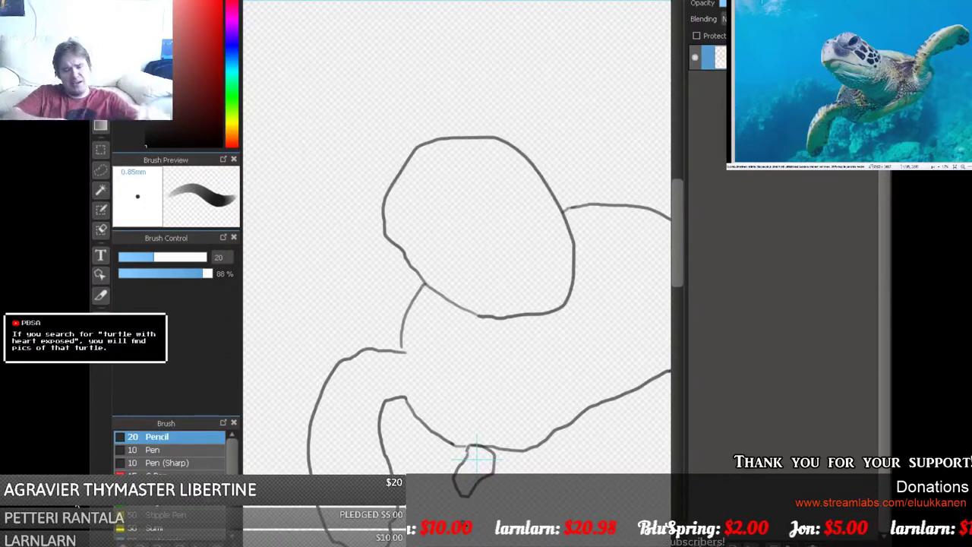
Zoom in and draw a small oval at the head's top, redoing the stroke until it fits.
{"action": "scroll", "coordinate": [472, 455], "scroll_direction": "up", "scroll_amount": 2}
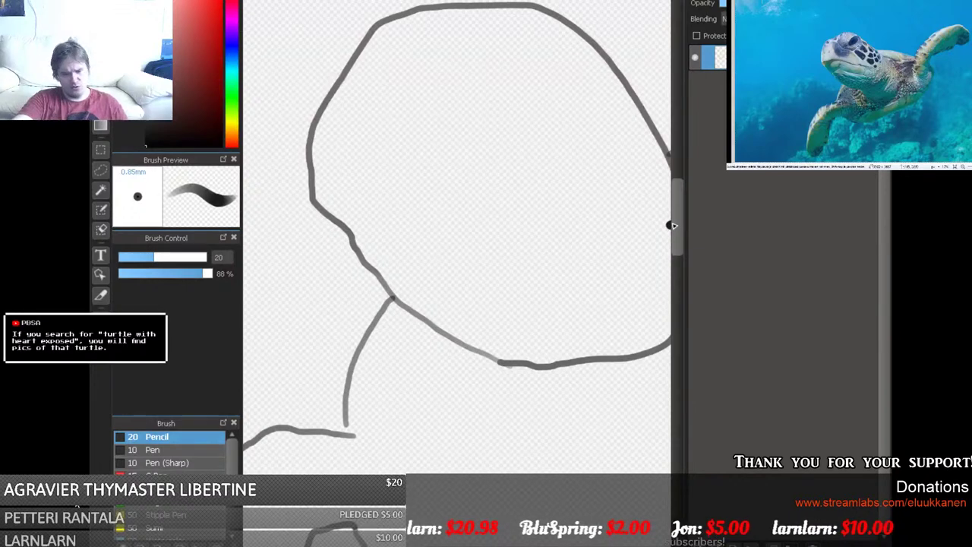
{"action": "scroll", "coordinate": [673, 226], "scroll_direction": "up", "scroll_amount": 1}
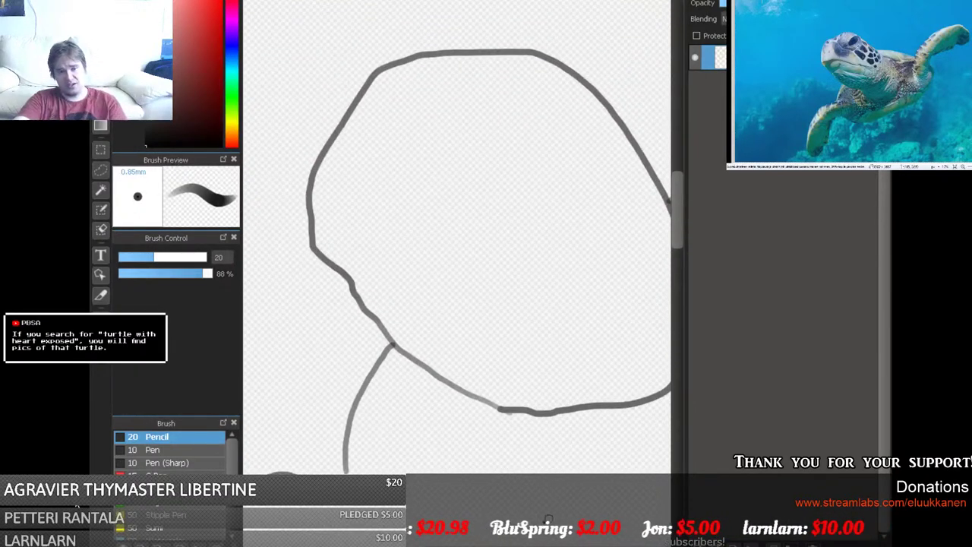
{"action": "scroll", "coordinate": [460, 239], "scroll_direction": "right", "scroll_amount": 1}
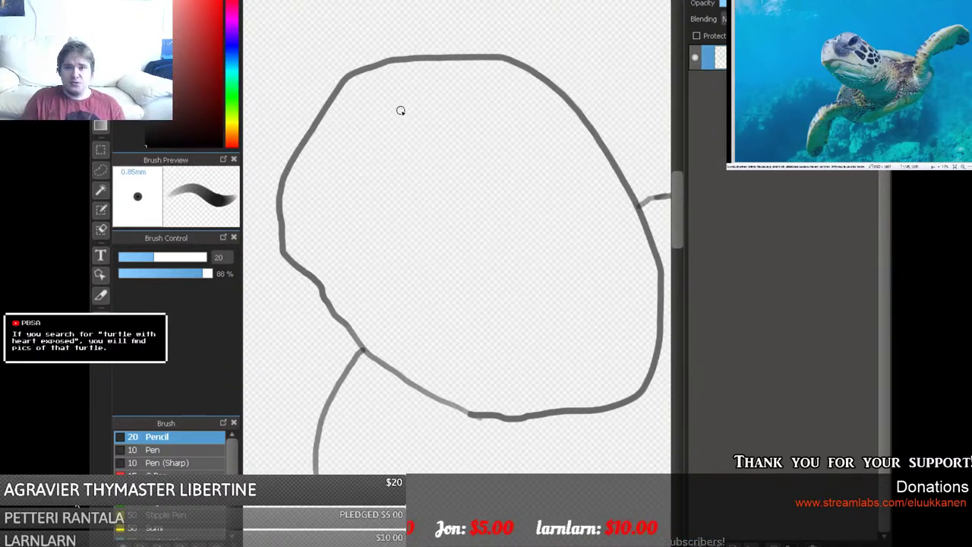
{"action": "mouse_move", "coordinate": [395, 102]}
{"action": "left_mouse_down"}
{"action": "mouse_move", "coordinate": [401, 83]}
{"action": "mouse_move", "coordinate": [434, 66]}
{"action": "mouse_move", "coordinate": [538, 60]}
{"action": "left_mouse_up"}
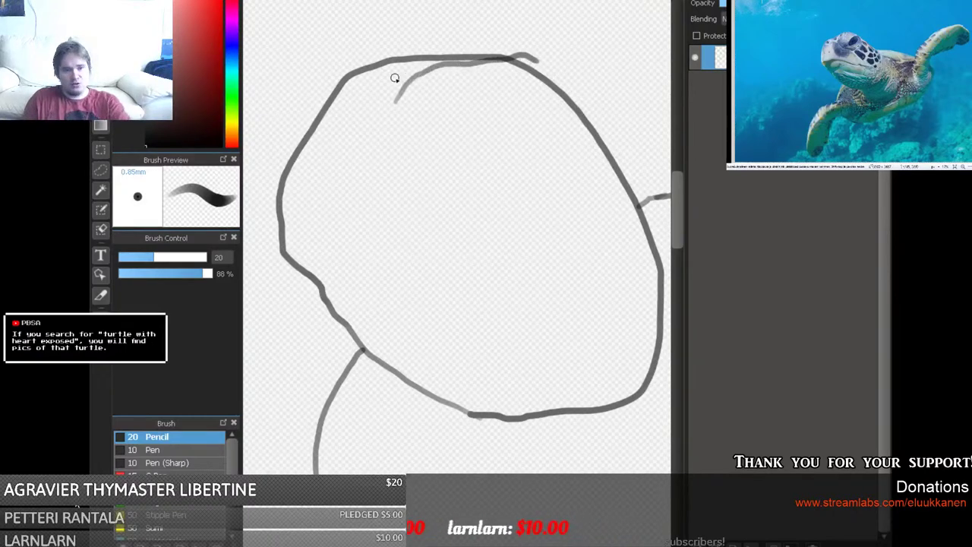
{"action": "key", "text": "ctrl+z"}
{"action": "left_click_drag", "start_coordinate": [401, 103], "coordinate": [439, 50]}
{"action": "key", "text": "ctrl+z"}
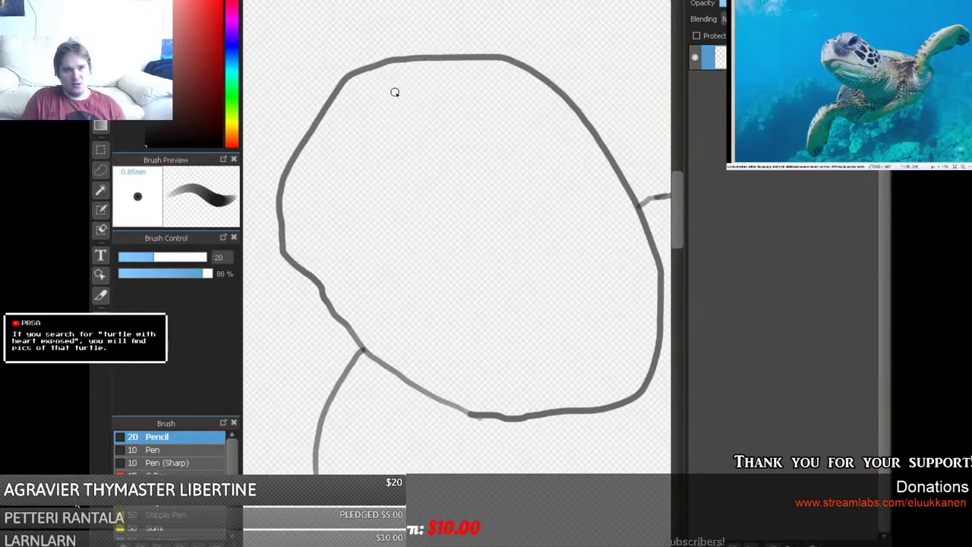
{"action": "mouse_move", "coordinate": [398, 99]}
{"action": "left_mouse_down"}
{"action": "mouse_move", "coordinate": [419, 62]}
{"action": "mouse_move", "coordinate": [498, 45]}
{"action": "mouse_move", "coordinate": [517, 58]}
{"action": "left_mouse_up"}
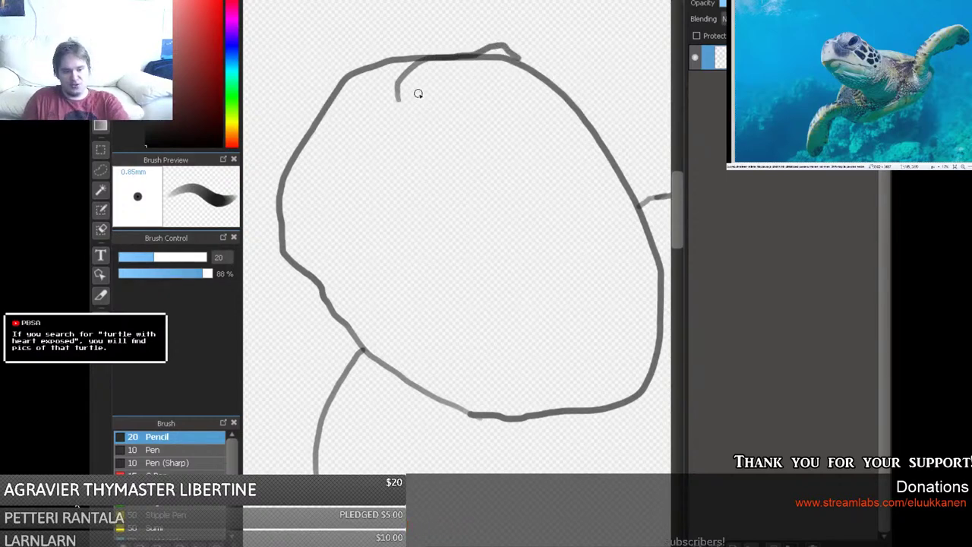
{"action": "key", "text": "ctrl+z"}
{"action": "mouse_move", "coordinate": [404, 96]}
{"action": "left_mouse_down"}
{"action": "mouse_move", "coordinate": [445, 55]}
{"action": "mouse_move", "coordinate": [490, 56]}
{"action": "mouse_move", "coordinate": [505, 61]}
{"action": "mouse_move", "coordinate": [509, 81]}
{"action": "mouse_move", "coordinate": [489, 122]}
{"action": "mouse_move", "coordinate": [460, 131]}
{"action": "mouse_move", "coordinate": [403, 100]}
{"action": "mouse_move", "coordinate": [410, 80]}
{"action": "mouse_move", "coordinate": [408, 112]}
{"action": "mouse_move", "coordinate": [433, 130]}
{"action": "mouse_move", "coordinate": [498, 119]}
{"action": "left_mouse_up"}
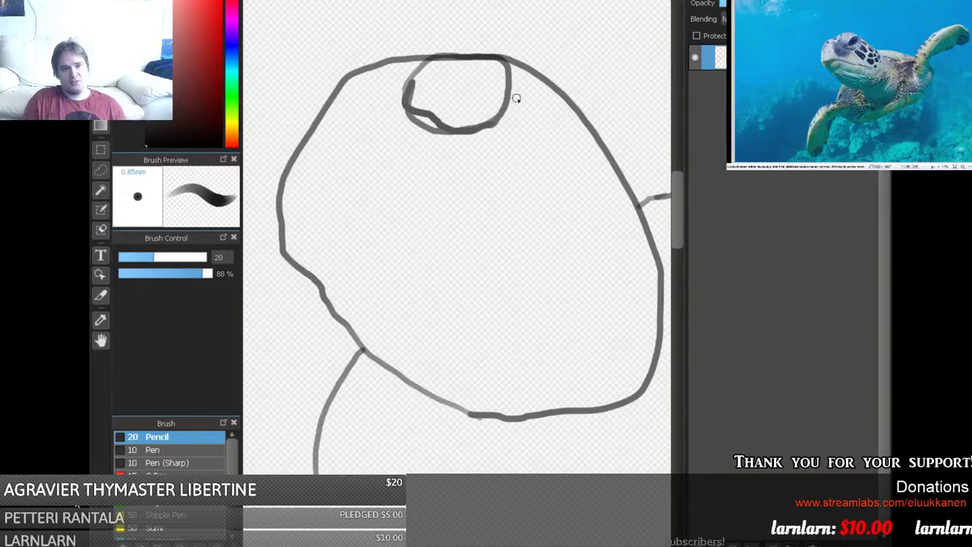
Tidy the oval's lower and left edges with the eraser at size 22.
{"action": "key", "text": "e"}
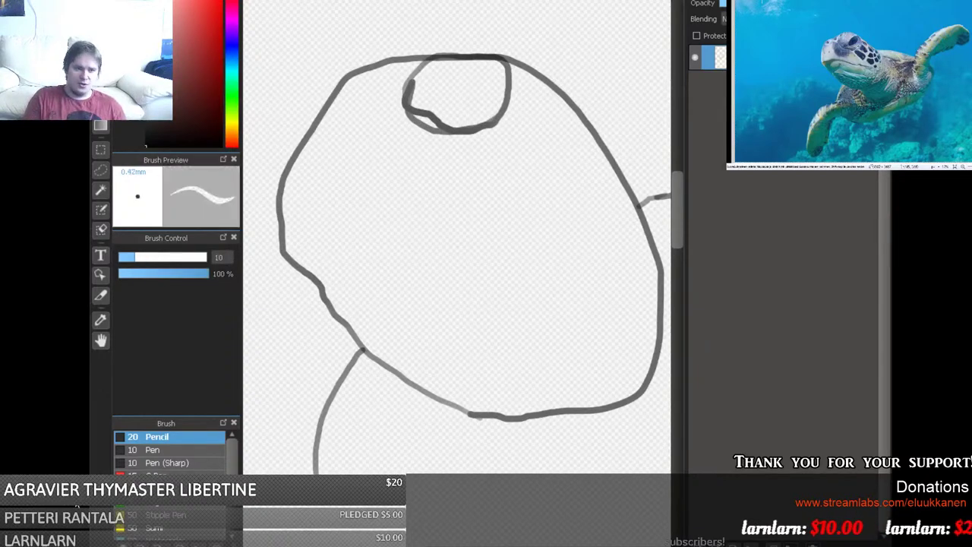
{"action": "mouse_move", "coordinate": [392, 137]}
{"action": "left_mouse_down"}
{"action": "mouse_move", "coordinate": [445, 124]}
{"action": "mouse_move", "coordinate": [420, 116]}
{"action": "mouse_move", "coordinate": [429, 120]}
{"action": "mouse_move", "coordinate": [410, 99]}
{"action": "left_mouse_up"}
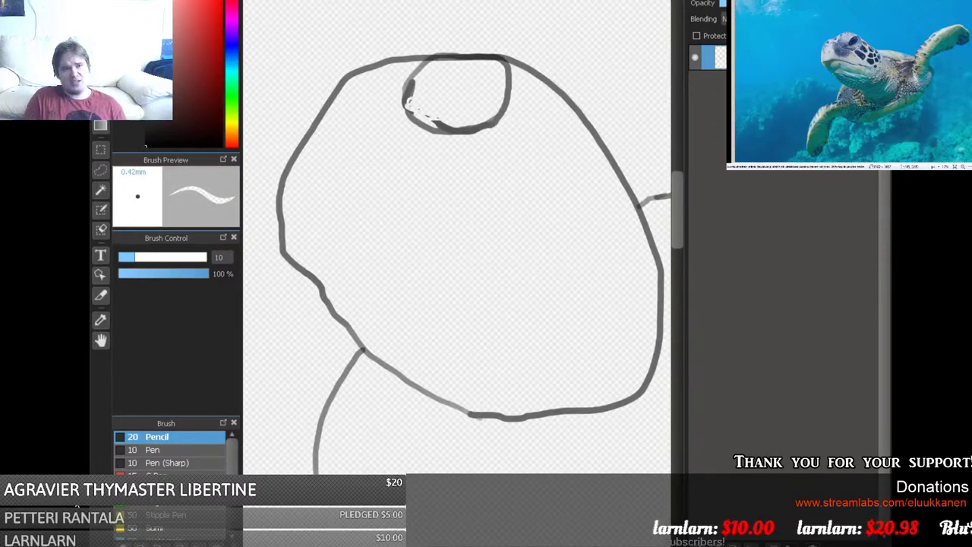
{"action": "left_click", "coordinate": [158, 257]}
{"action": "mouse_move", "coordinate": [415, 130]}
{"action": "left_mouse_down"}
{"action": "mouse_move", "coordinate": [408, 93]}
{"action": "mouse_move", "coordinate": [423, 82]}
{"action": "mouse_move", "coordinate": [423, 124]}
{"action": "mouse_move", "coordinate": [456, 121]}
{"action": "mouse_move", "coordinate": [429, 117]}
{"action": "mouse_move", "coordinate": [415, 98]}
{"action": "mouse_move", "coordinate": [422, 79]}
{"action": "mouse_move", "coordinate": [412, 98]}
{"action": "mouse_move", "coordinate": [428, 125]}
{"action": "mouse_move", "coordinate": [413, 98]}
{"action": "mouse_move", "coordinate": [430, 81]}
{"action": "mouse_move", "coordinate": [410, 93]}
{"action": "left_mouse_up"}
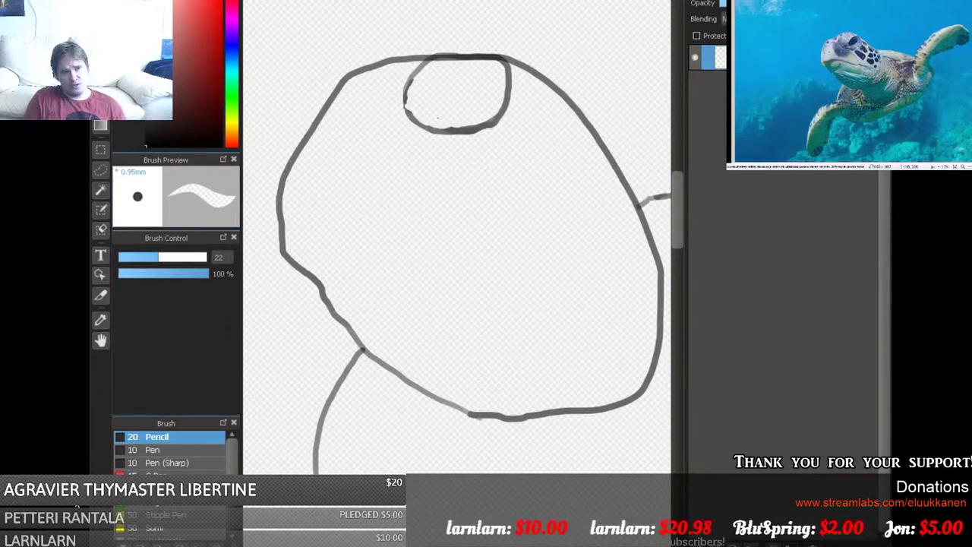
{"action": "key", "text": "b"}
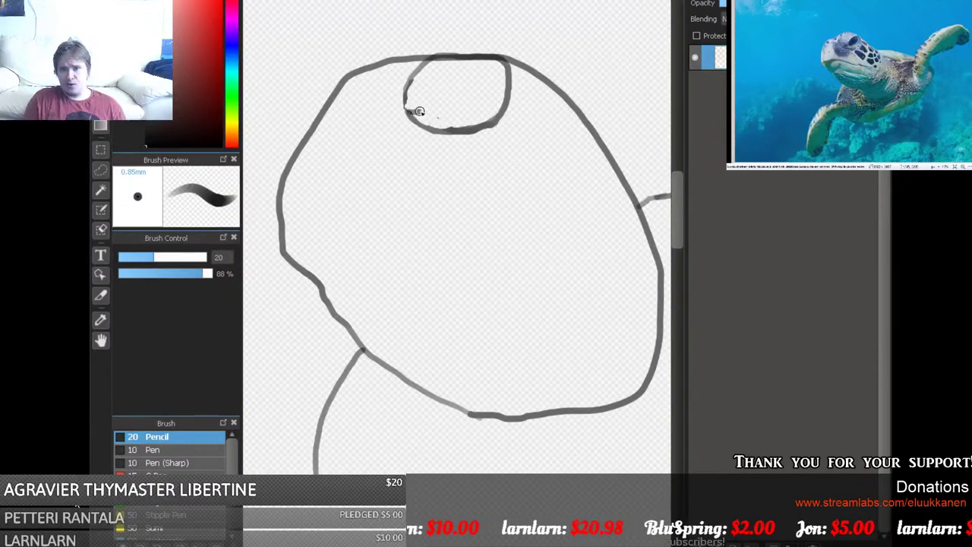
Add an inner curve to the oval, darken its outline, and lighten part of its top.
{"action": "left_click_drag", "start_coordinate": [442, 102], "coordinate": [486, 63]}
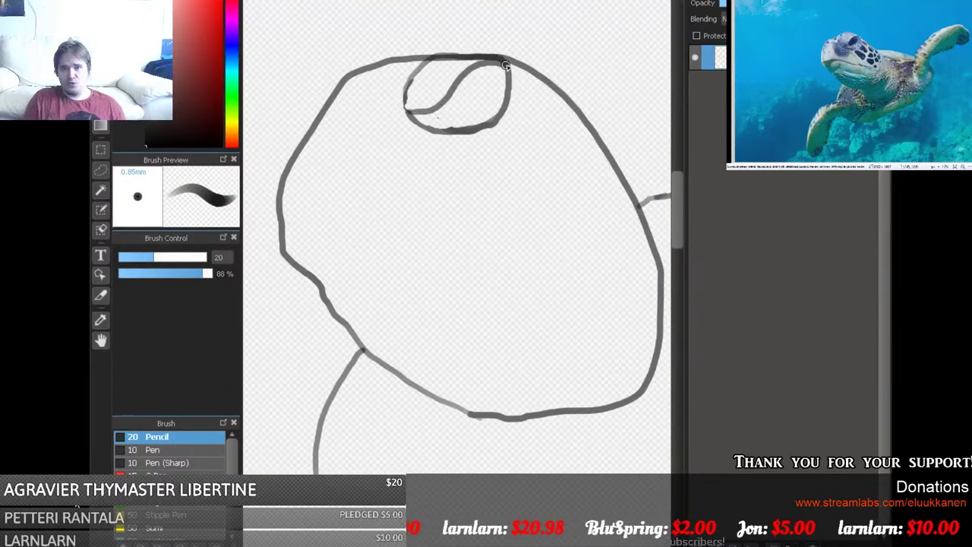
{"action": "mouse_move", "coordinate": [512, 70]}
{"action": "left_mouse_down"}
{"action": "mouse_move", "coordinate": [495, 105]}
{"action": "mouse_move", "coordinate": [428, 118]}
{"action": "left_mouse_up"}
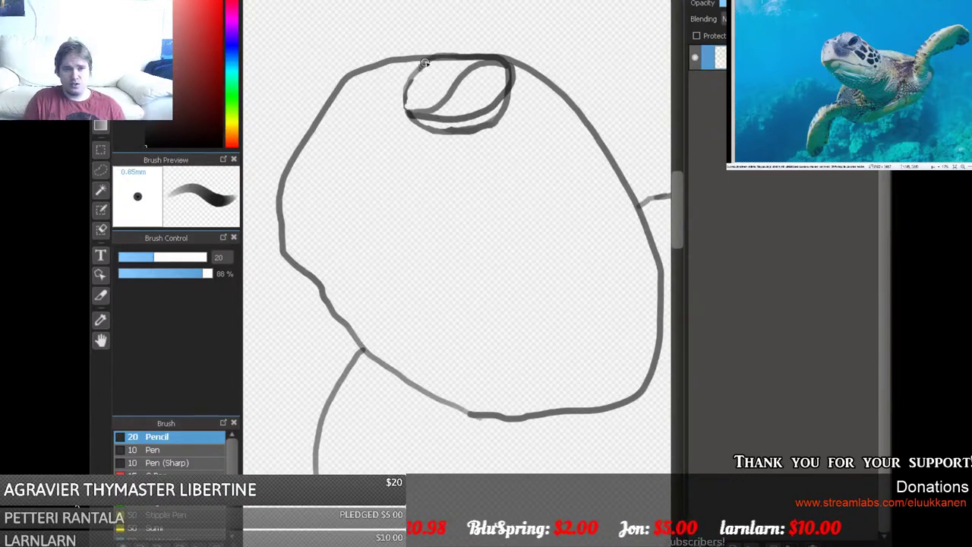
{"action": "mouse_move", "coordinate": [424, 63]}
{"action": "left_mouse_down"}
{"action": "mouse_move", "coordinate": [508, 60]}
{"action": "mouse_move", "coordinate": [458, 47]}
{"action": "mouse_move", "coordinate": [411, 93]}
{"action": "left_mouse_up"}
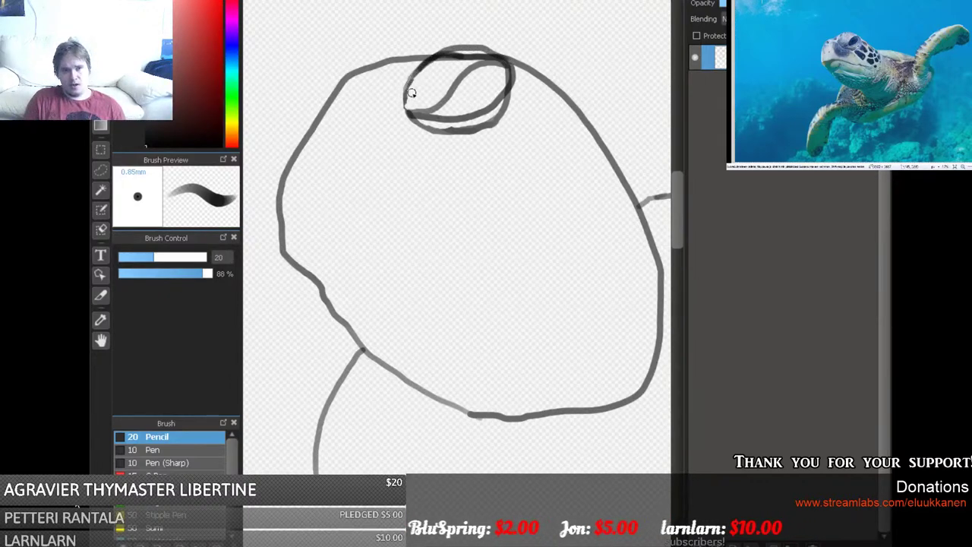
{"action": "key", "text": "e"}
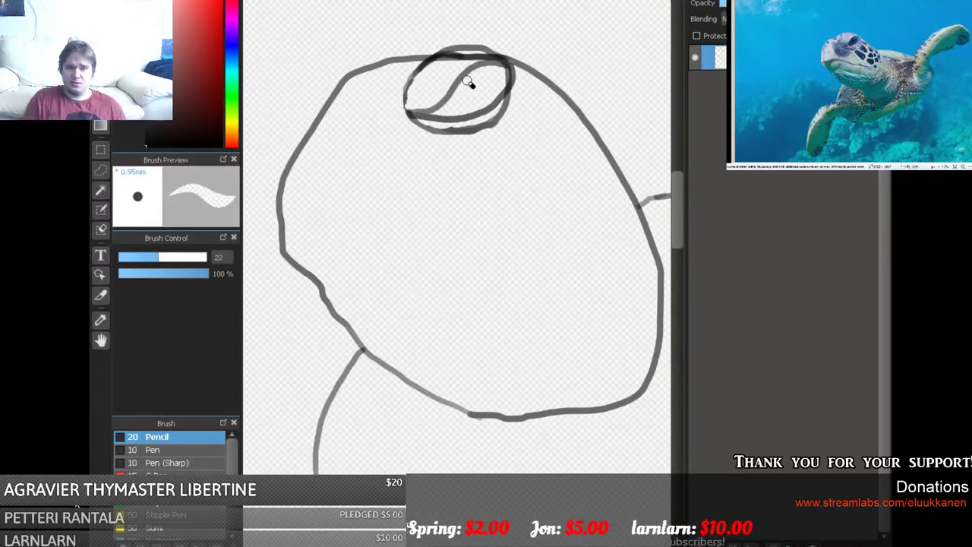
{"action": "mouse_move", "coordinate": [471, 53]}
{"action": "left_mouse_down"}
{"action": "mouse_move", "coordinate": [429, 67]}
{"action": "mouse_move", "coordinate": [471, 51]}
{"action": "mouse_move", "coordinate": [459, 66]}
{"action": "mouse_move", "coordinate": [487, 58]}
{"action": "mouse_move", "coordinate": [472, 54]}
{"action": "mouse_move", "coordinate": [490, 57]}
{"action": "mouse_move", "coordinate": [449, 56]}
{"action": "mouse_move", "coordinate": [406, 101]}
{"action": "left_mouse_up"}
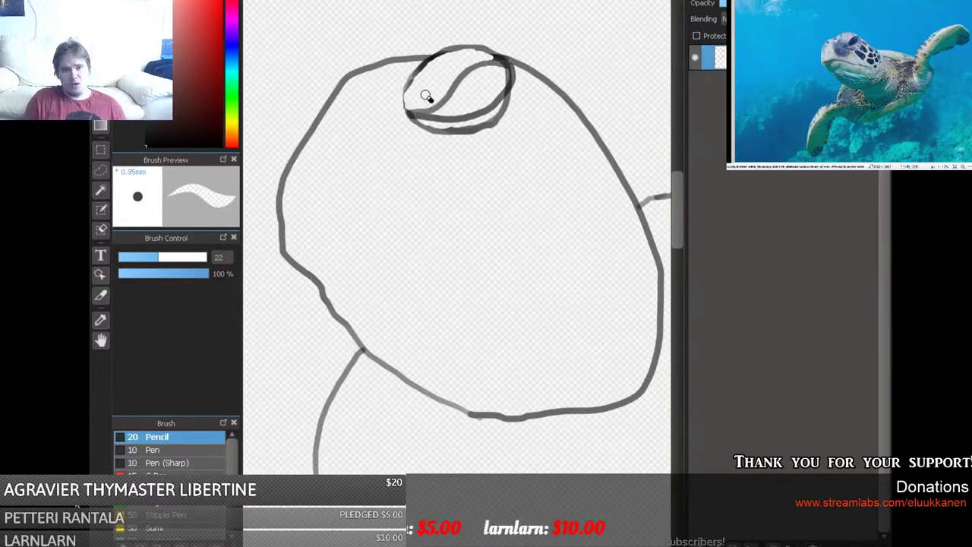
{"action": "key", "text": "b"}
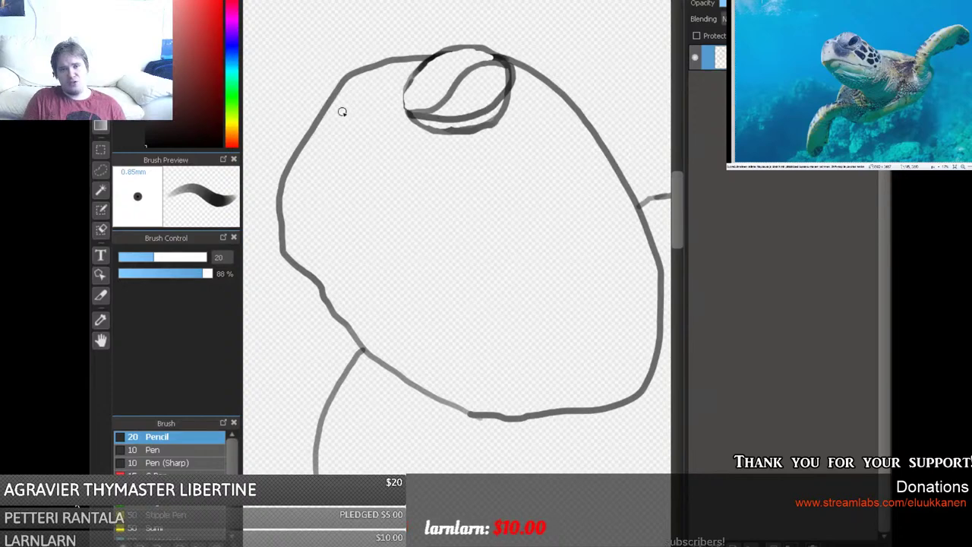
Adjust the head's upper-left outline near the eye and add a faint mark by the top.
{"action": "mouse_move", "coordinate": [282, 182]}
{"action": "left_mouse_down"}
{"action": "mouse_move", "coordinate": [287, 156]}
{"action": "mouse_move", "coordinate": [339, 82]}
{"action": "mouse_move", "coordinate": [288, 146]}
{"action": "mouse_move", "coordinate": [280, 183]}
{"action": "left_mouse_up"}
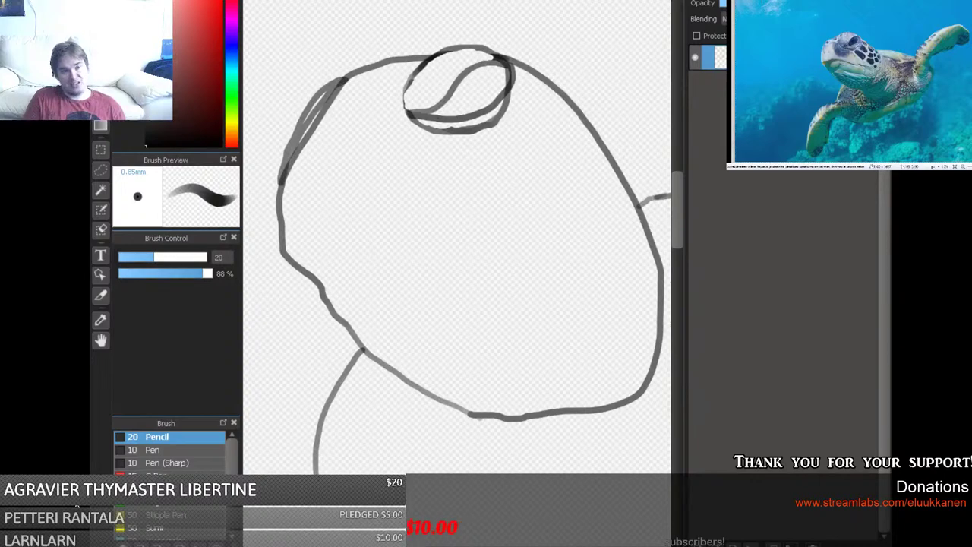
{"action": "key", "text": "e"}
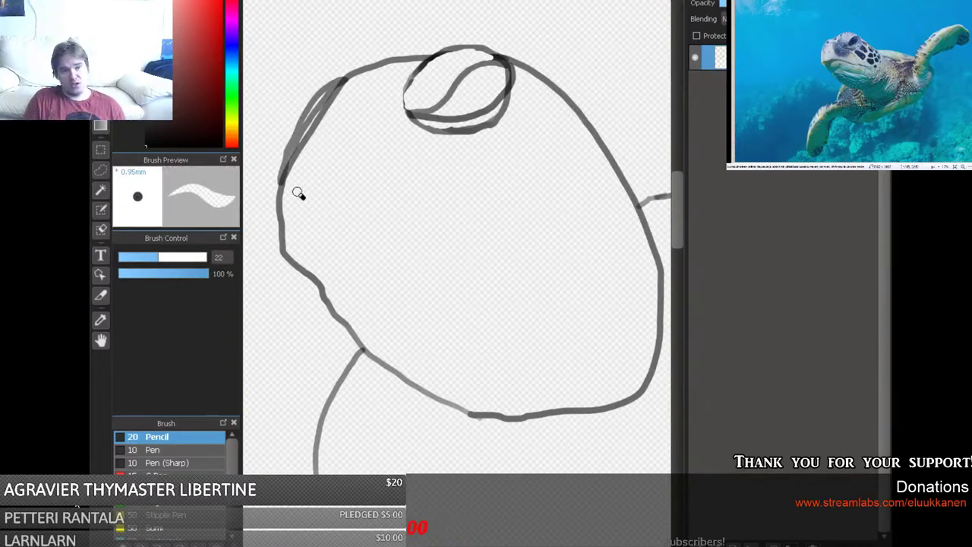
{"action": "mouse_move", "coordinate": [306, 143]}
{"action": "left_mouse_down"}
{"action": "mouse_move", "coordinate": [347, 89]}
{"action": "mouse_move", "coordinate": [307, 118]}
{"action": "mouse_move", "coordinate": [289, 197]}
{"action": "mouse_move", "coordinate": [307, 126]}
{"action": "mouse_move", "coordinate": [350, 89]}
{"action": "left_mouse_up"}
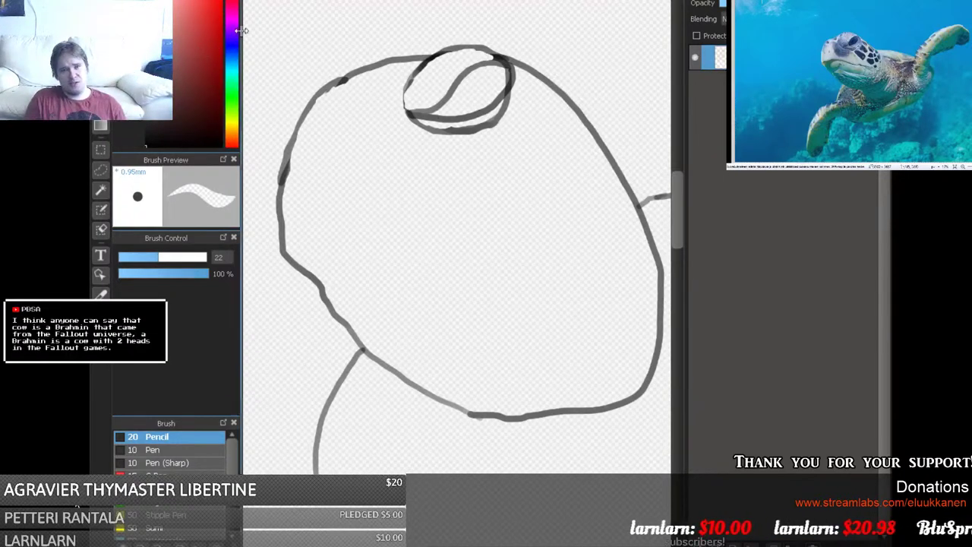
{"action": "key", "text": "b"}
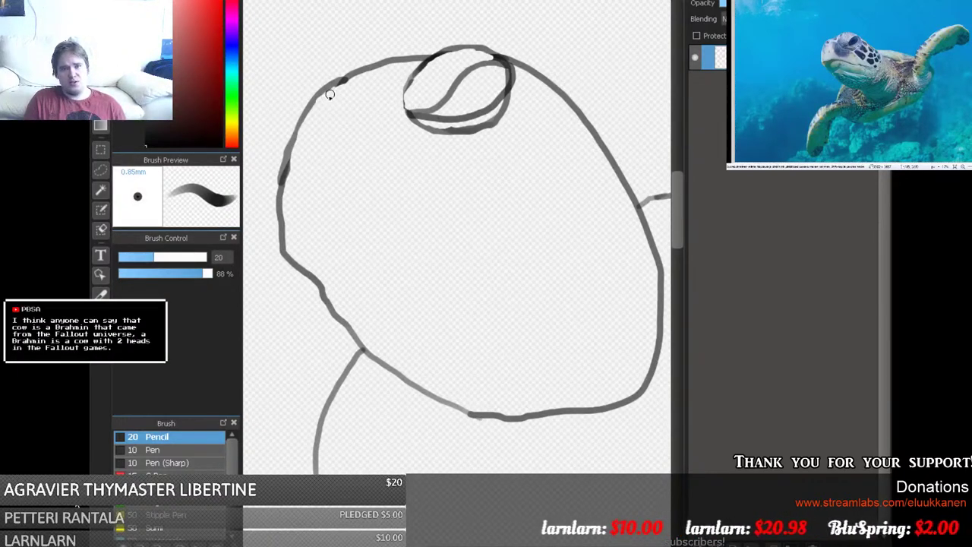
{"action": "mouse_move", "coordinate": [330, 94]}
{"action": "left_mouse_down"}
{"action": "mouse_move", "coordinate": [339, 92]}
{"action": "mouse_move", "coordinate": [332, 94]}
{"action": "left_mouse_up"}
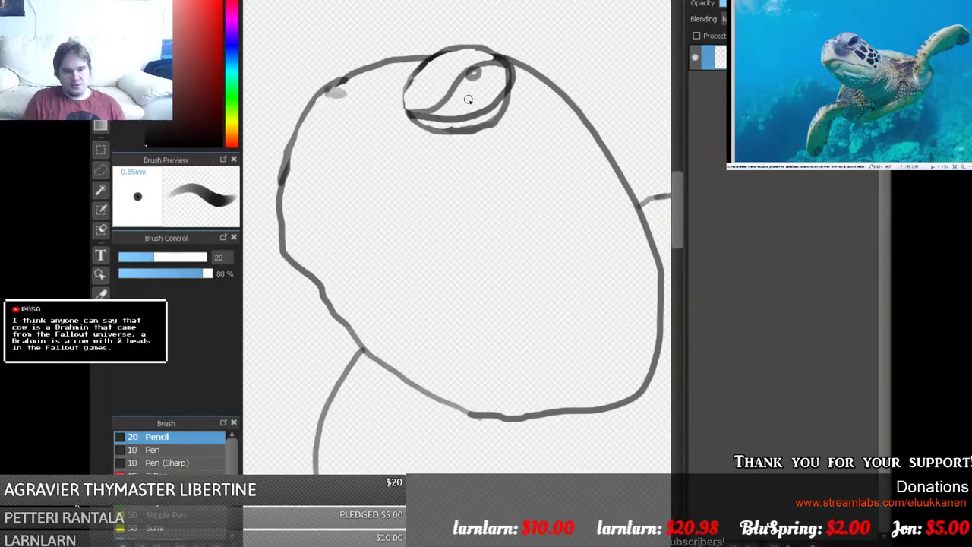
Remove the stray mark and shade the eye's lower edge and iris dark grey.
{"action": "key", "text": "ctrl+z"}
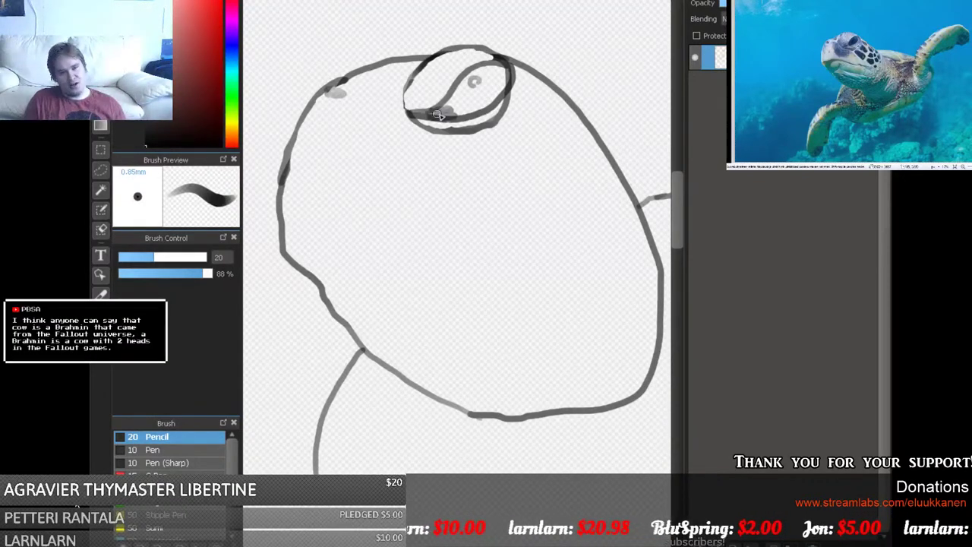
{"action": "mouse_move", "coordinate": [447, 111]}
{"action": "left_mouse_down"}
{"action": "mouse_move", "coordinate": [499, 92]}
{"action": "mouse_move", "coordinate": [506, 67]}
{"action": "mouse_move", "coordinate": [469, 74]}
{"action": "mouse_move", "coordinate": [449, 102]}
{"action": "mouse_move", "coordinate": [468, 110]}
{"action": "mouse_move", "coordinate": [498, 84]}
{"action": "mouse_move", "coordinate": [483, 70]}
{"action": "mouse_move", "coordinate": [459, 82]}
{"action": "mouse_move", "coordinate": [456, 108]}
{"action": "mouse_move", "coordinate": [493, 88]}
{"action": "mouse_move", "coordinate": [468, 72]}
{"action": "mouse_move", "coordinate": [464, 100]}
{"action": "mouse_move", "coordinate": [492, 85]}
{"action": "mouse_move", "coordinate": [482, 74]}
{"action": "mouse_move", "coordinate": [461, 88]}
{"action": "mouse_move", "coordinate": [477, 98]}
{"action": "mouse_move", "coordinate": [487, 78]}
{"action": "mouse_move", "coordinate": [469, 80]}
{"action": "mouse_move", "coordinate": [460, 89]}
{"action": "mouse_move", "coordinate": [480, 73]}
{"action": "mouse_move", "coordinate": [466, 93]}
{"action": "mouse_move", "coordinate": [487, 82]}
{"action": "left_mouse_up"}
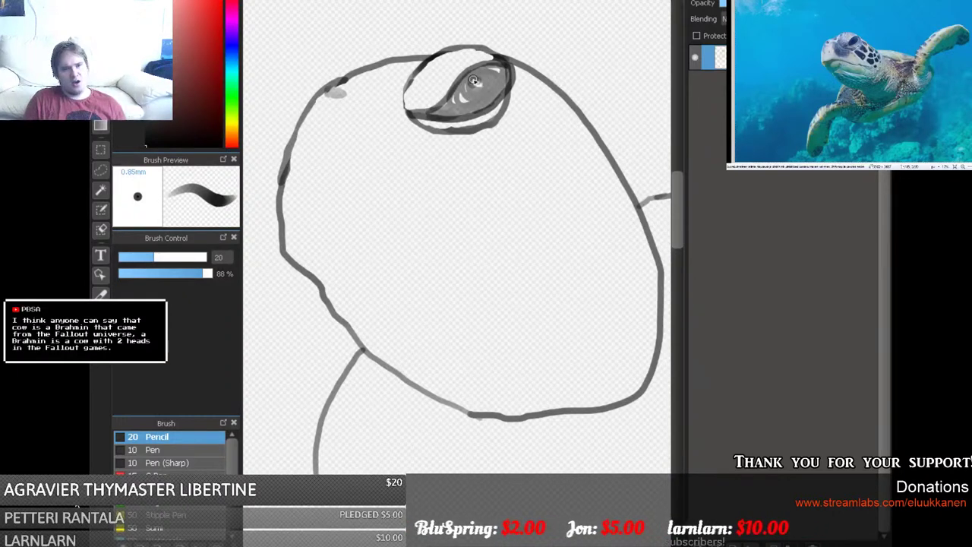
{"action": "mouse_move", "coordinate": [471, 78]}
{"action": "left_mouse_down"}
{"action": "mouse_move", "coordinate": [478, 101]}
{"action": "mouse_move", "coordinate": [490, 91]}
{"action": "mouse_move", "coordinate": [495, 71]}
{"action": "mouse_move", "coordinate": [468, 80]}
{"action": "mouse_move", "coordinate": [472, 104]}
{"action": "mouse_move", "coordinate": [489, 98]}
{"action": "mouse_move", "coordinate": [491, 71]}
{"action": "mouse_move", "coordinate": [464, 81]}
{"action": "mouse_move", "coordinate": [462, 93]}
{"action": "mouse_move", "coordinate": [466, 103]}
{"action": "mouse_move", "coordinate": [494, 90]}
{"action": "mouse_move", "coordinate": [487, 69]}
{"action": "mouse_move", "coordinate": [471, 74]}
{"action": "mouse_move", "coordinate": [460, 97]}
{"action": "mouse_move", "coordinate": [468, 109]}
{"action": "mouse_move", "coordinate": [490, 101]}
{"action": "mouse_move", "coordinate": [497, 71]}
{"action": "mouse_move", "coordinate": [467, 81]}
{"action": "mouse_move", "coordinate": [457, 97]}
{"action": "mouse_move", "coordinate": [464, 109]}
{"action": "mouse_move", "coordinate": [484, 104]}
{"action": "mouse_move", "coordinate": [496, 84]}
{"action": "mouse_move", "coordinate": [486, 73]}
{"action": "mouse_move", "coordinate": [465, 78]}
{"action": "mouse_move", "coordinate": [457, 100]}
{"action": "mouse_move", "coordinate": [470, 118]}
{"action": "mouse_move", "coordinate": [488, 108]}
{"action": "mouse_move", "coordinate": [495, 83]}
{"action": "mouse_move", "coordinate": [473, 79]}
{"action": "mouse_move", "coordinate": [454, 96]}
{"action": "mouse_move", "coordinate": [463, 111]}
{"action": "mouse_move", "coordinate": [485, 103]}
{"action": "mouse_move", "coordinate": [493, 79]}
{"action": "mouse_move", "coordinate": [470, 72]}
{"action": "mouse_move", "coordinate": [454, 93]}
{"action": "mouse_move", "coordinate": [458, 113]}
{"action": "mouse_move", "coordinate": [471, 117]}
{"action": "mouse_move", "coordinate": [459, 119]}
{"action": "mouse_move", "coordinate": [449, 105]}
{"action": "mouse_move", "coordinate": [453, 91]}
{"action": "mouse_move", "coordinate": [452, 106]}
{"action": "mouse_move", "coordinate": [470, 109]}
{"action": "mouse_move", "coordinate": [451, 104]}
{"action": "mouse_move", "coordinate": [459, 85]}
{"action": "mouse_move", "coordinate": [471, 112]}
{"action": "mouse_move", "coordinate": [466, 84]}
{"action": "mouse_move", "coordinate": [468, 106]}
{"action": "mouse_move", "coordinate": [461, 102]}
{"action": "mouse_move", "coordinate": [466, 70]}
{"action": "mouse_move", "coordinate": [501, 79]}
{"action": "mouse_move", "coordinate": [478, 103]}
{"action": "mouse_move", "coordinate": [465, 98]}
{"action": "mouse_move", "coordinate": [497, 87]}
{"action": "mouse_move", "coordinate": [486, 106]}
{"action": "mouse_move", "coordinate": [492, 70]}
{"action": "mouse_move", "coordinate": [498, 89]}
{"action": "mouse_move", "coordinate": [466, 96]}
{"action": "mouse_move", "coordinate": [496, 87]}
{"action": "left_mouse_up"}
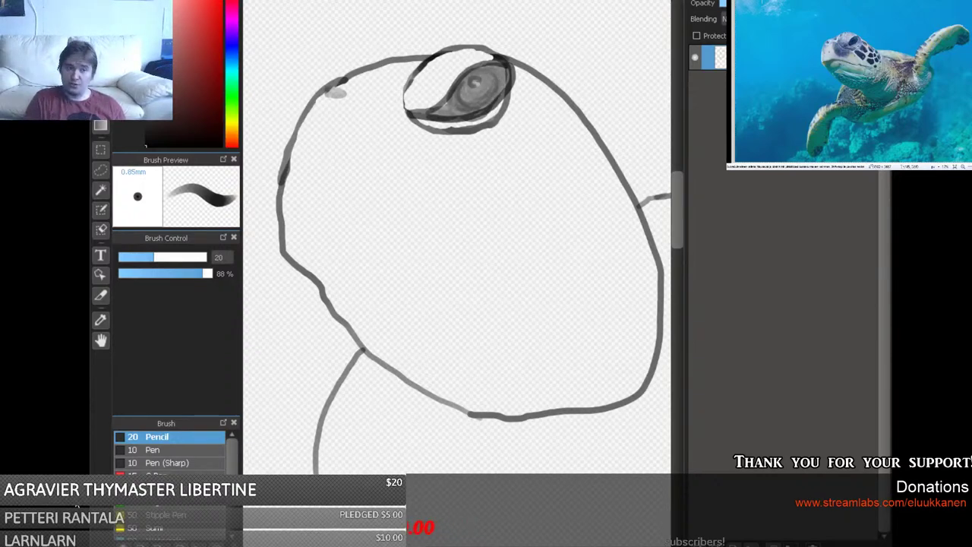
Dab a white highlight into the iris with a 7.3 eraser.
{"action": "key", "text": "e"}
{"action": "left_click_drag", "start_coordinate": [170, 262], "coordinate": [131, 260]}
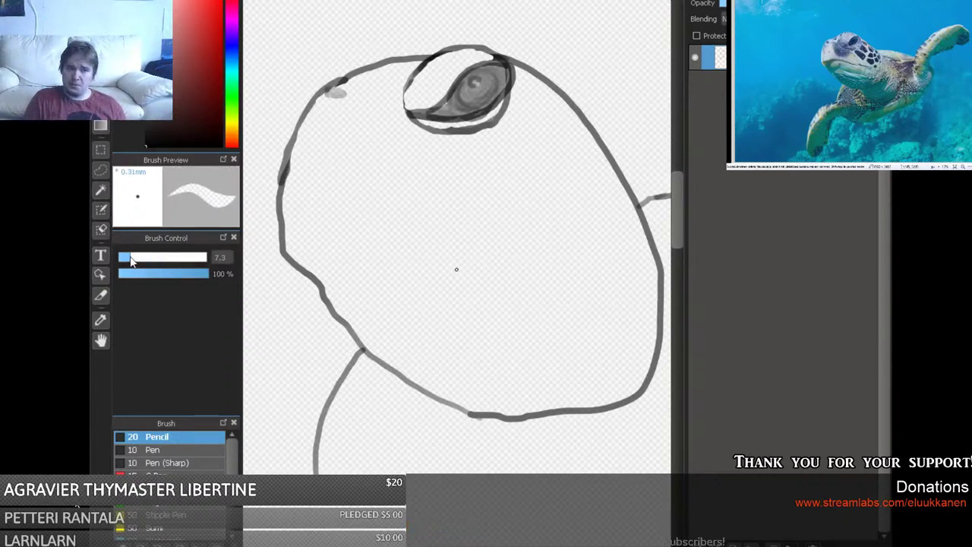
{"action": "left_click", "coordinate": [475, 82]}
{"action": "key", "text": "b"}
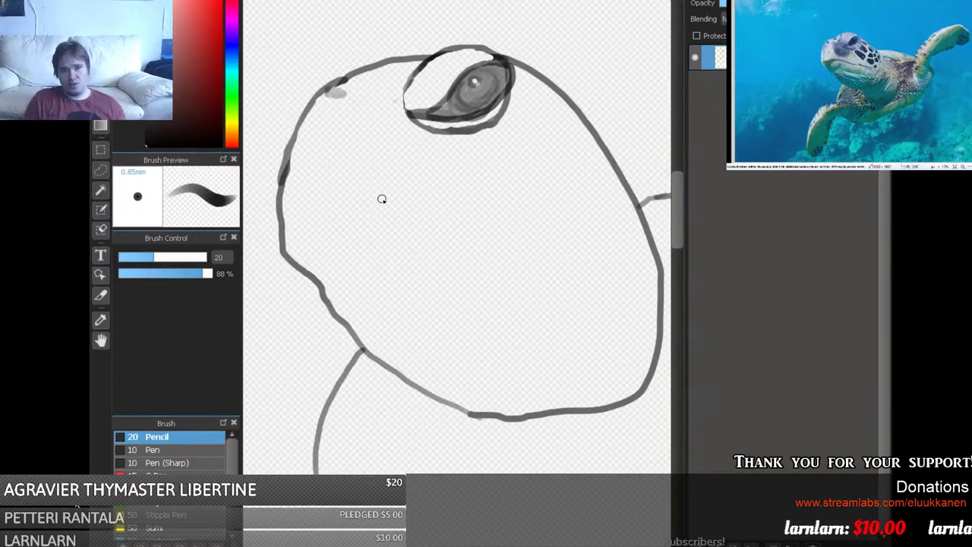
Sketch the plate outline under the eye and darken its bottom edge and lower-left corner.
{"action": "mouse_move", "coordinate": [411, 204]}
{"action": "left_mouse_down"}
{"action": "mouse_move", "coordinate": [462, 191]}
{"action": "mouse_move", "coordinate": [467, 157]}
{"action": "left_mouse_up"}
{"action": "mouse_move", "coordinate": [402, 202]}
{"action": "left_mouse_down"}
{"action": "mouse_move", "coordinate": [380, 180]}
{"action": "mouse_move", "coordinate": [376, 152]}
{"action": "left_mouse_up"}
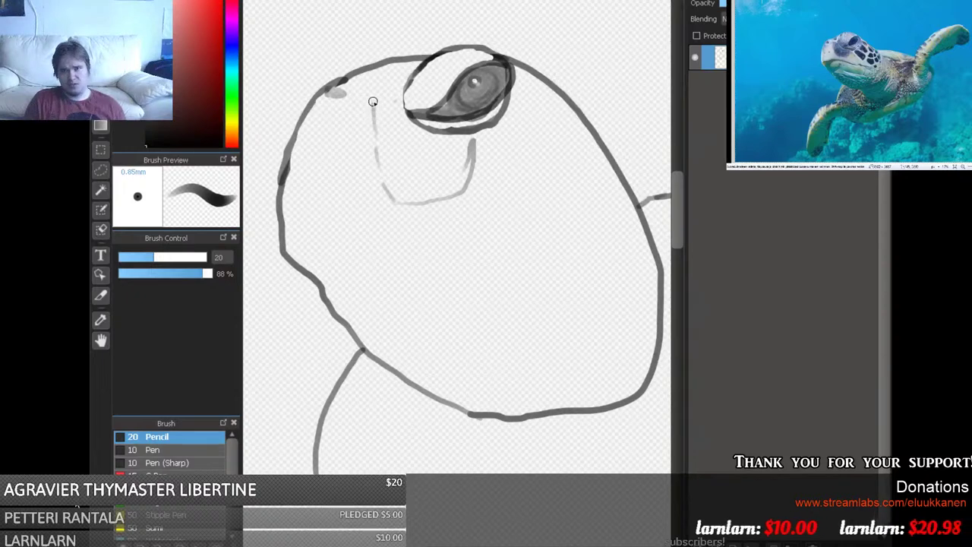
{"action": "mouse_move", "coordinate": [373, 99]}
{"action": "left_mouse_down"}
{"action": "mouse_move", "coordinate": [405, 85]}
{"action": "mouse_move", "coordinate": [395, 105]}
{"action": "mouse_move", "coordinate": [372, 100]}
{"action": "mouse_move", "coordinate": [367, 118]}
{"action": "mouse_move", "coordinate": [397, 204]}
{"action": "mouse_move", "coordinate": [457, 192]}
{"action": "mouse_move", "coordinate": [473, 177]}
{"action": "mouse_move", "coordinate": [480, 129]}
{"action": "mouse_move", "coordinate": [472, 167]}
{"action": "left_mouse_up"}
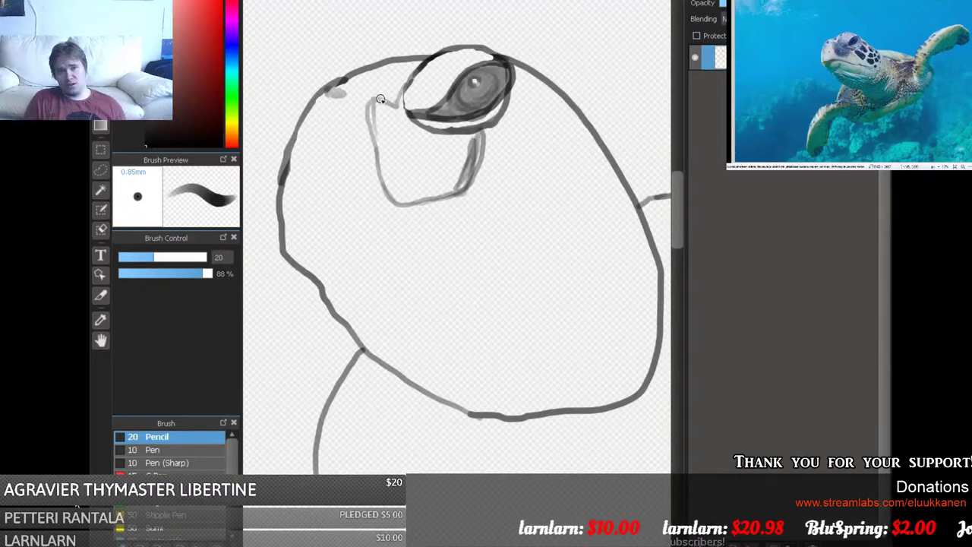
{"action": "mouse_move", "coordinate": [376, 101]}
{"action": "left_mouse_down"}
{"action": "mouse_move", "coordinate": [374, 114]}
{"action": "mouse_move", "coordinate": [376, 100]}
{"action": "mouse_move", "coordinate": [371, 147]}
{"action": "mouse_move", "coordinate": [376, 124]}
{"action": "mouse_move", "coordinate": [391, 178]}
{"action": "mouse_move", "coordinate": [374, 120]}
{"action": "mouse_move", "coordinate": [382, 98]}
{"action": "mouse_move", "coordinate": [382, 195]}
{"action": "mouse_move", "coordinate": [396, 197]}
{"action": "mouse_move", "coordinate": [376, 108]}
{"action": "mouse_move", "coordinate": [399, 204]}
{"action": "mouse_move", "coordinate": [381, 111]}
{"action": "left_mouse_up"}
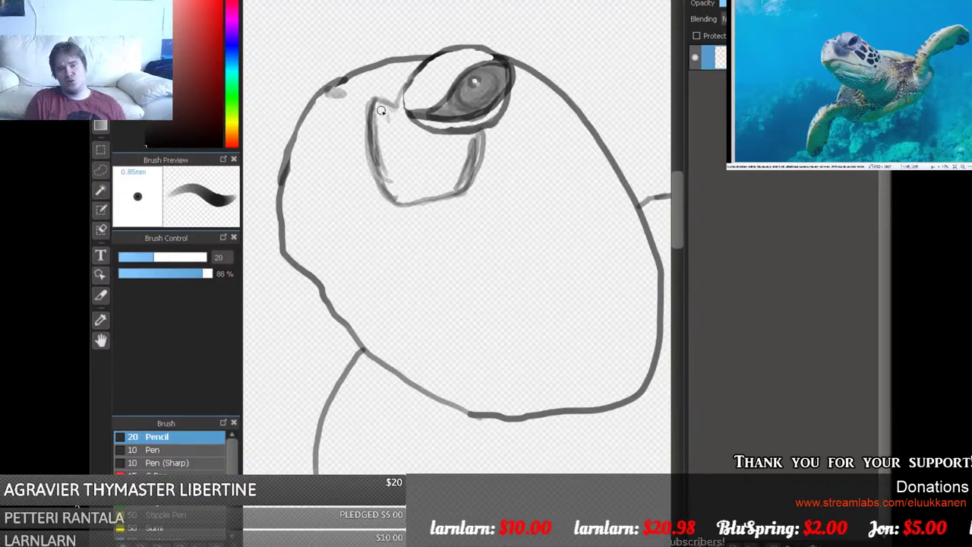
{"action": "mouse_move", "coordinate": [441, 191]}
{"action": "left_mouse_down"}
{"action": "mouse_move", "coordinate": [414, 203]}
{"action": "mouse_move", "coordinate": [380, 182]}
{"action": "mouse_move", "coordinate": [397, 198]}
{"action": "mouse_move", "coordinate": [432, 201]}
{"action": "mouse_move", "coordinate": [392, 193]}
{"action": "mouse_move", "coordinate": [373, 147]}
{"action": "mouse_move", "coordinate": [412, 194]}
{"action": "mouse_move", "coordinate": [396, 156]}
{"action": "mouse_move", "coordinate": [371, 145]}
{"action": "mouse_move", "coordinate": [366, 161]}
{"action": "mouse_move", "coordinate": [383, 165]}
{"action": "mouse_move", "coordinate": [397, 200]}
{"action": "mouse_move", "coordinate": [410, 187]}
{"action": "mouse_move", "coordinate": [408, 200]}
{"action": "mouse_move", "coordinate": [390, 182]}
{"action": "mouse_move", "coordinate": [399, 164]}
{"action": "mouse_move", "coordinate": [378, 125]}
{"action": "mouse_move", "coordinate": [411, 191]}
{"action": "mouse_move", "coordinate": [396, 181]}
{"action": "mouse_move", "coordinate": [400, 150]}
{"action": "mouse_move", "coordinate": [375, 126]}
{"action": "mouse_move", "coordinate": [371, 106]}
{"action": "mouse_move", "coordinate": [389, 111]}
{"action": "mouse_move", "coordinate": [381, 151]}
{"action": "mouse_move", "coordinate": [384, 98]}
{"action": "mouse_move", "coordinate": [392, 166]}
{"action": "mouse_move", "coordinate": [388, 134]}
{"action": "mouse_move", "coordinate": [429, 182]}
{"action": "mouse_move", "coordinate": [378, 130]}
{"action": "mouse_move", "coordinate": [376, 115]}
{"action": "mouse_move", "coordinate": [409, 143]}
{"action": "mouse_move", "coordinate": [375, 104]}
{"action": "mouse_move", "coordinate": [411, 165]}
{"action": "mouse_move", "coordinate": [473, 139]}
{"action": "mouse_move", "coordinate": [406, 195]}
{"action": "mouse_move", "coordinate": [449, 195]}
{"action": "mouse_move", "coordinate": [431, 194]}
{"action": "mouse_move", "coordinate": [467, 160]}
{"action": "mouse_move", "coordinate": [461, 167]}
{"action": "mouse_move", "coordinate": [457, 156]}
{"action": "mouse_move", "coordinate": [420, 192]}
{"action": "mouse_move", "coordinate": [394, 188]}
{"action": "mouse_move", "coordinate": [392, 164]}
{"action": "mouse_move", "coordinate": [413, 193]}
{"action": "mouse_move", "coordinate": [389, 173]}
{"action": "mouse_move", "coordinate": [382, 126]}
{"action": "left_mouse_up"}
Hatch dense shading across the plate below the eye, darkening its left part.
{"action": "mouse_move", "coordinate": [458, 134]}
{"action": "left_mouse_down"}
{"action": "mouse_move", "coordinate": [466, 182]}
{"action": "mouse_move", "coordinate": [475, 169]}
{"action": "mouse_move", "coordinate": [480, 136]}
{"action": "mouse_move", "coordinate": [435, 184]}
{"action": "left_mouse_up"}
{"action": "mouse_move", "coordinate": [388, 158]}
{"action": "left_mouse_down"}
{"action": "mouse_move", "coordinate": [385, 133]}
{"action": "mouse_move", "coordinate": [407, 103]}
{"action": "mouse_move", "coordinate": [391, 112]}
{"action": "mouse_move", "coordinate": [406, 84]}
{"action": "mouse_move", "coordinate": [398, 119]}
{"action": "mouse_move", "coordinate": [377, 112]}
{"action": "mouse_move", "coordinate": [383, 98]}
{"action": "mouse_move", "coordinate": [383, 141]}
{"action": "mouse_move", "coordinate": [397, 155]}
{"action": "mouse_move", "coordinate": [403, 119]}
{"action": "mouse_move", "coordinate": [395, 181]}
{"action": "left_mouse_up"}
{"action": "left_click_drag", "start_coordinate": [399, 130], "coordinate": [410, 175]}
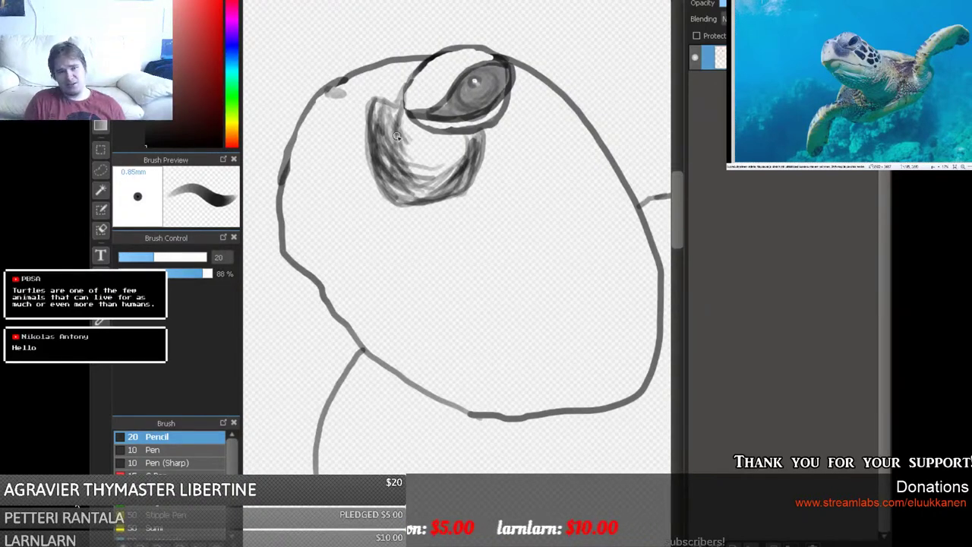
{"action": "mouse_move", "coordinate": [384, 122]}
{"action": "left_mouse_down"}
{"action": "mouse_move", "coordinate": [380, 145]}
{"action": "mouse_move", "coordinate": [403, 179]}
{"action": "left_mouse_up"}
{"action": "mouse_move", "coordinate": [391, 98]}
{"action": "left_mouse_down"}
{"action": "mouse_move", "coordinate": [384, 148]}
{"action": "mouse_move", "coordinate": [382, 103]}
{"action": "mouse_move", "coordinate": [375, 158]}
{"action": "mouse_move", "coordinate": [383, 138]}
{"action": "mouse_move", "coordinate": [410, 173]}
{"action": "left_mouse_up"}
{"action": "left_click_drag", "start_coordinate": [456, 140], "coordinate": [416, 173]}
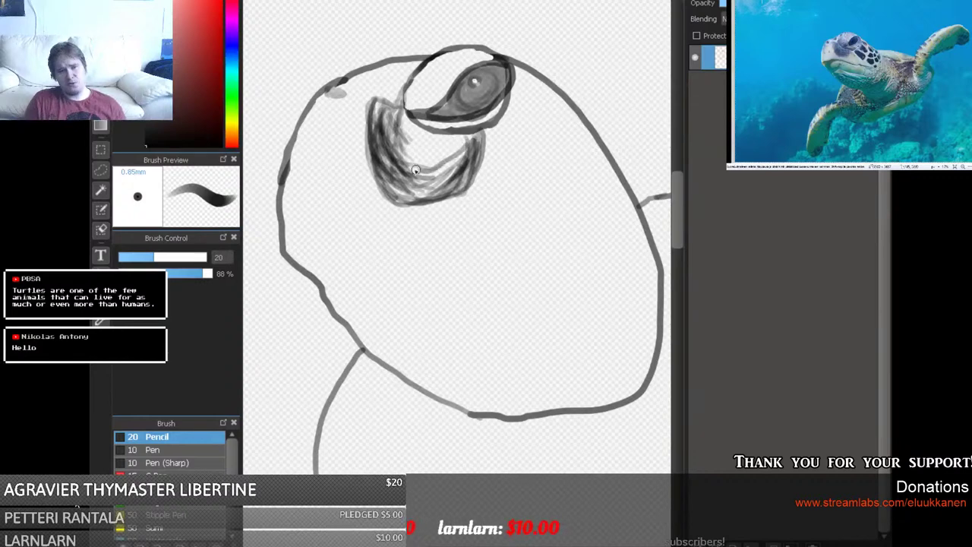
{"action": "left_click_drag", "start_coordinate": [426, 126], "coordinate": [395, 163]}
{"action": "mouse_move", "coordinate": [388, 125]}
{"action": "left_mouse_down"}
{"action": "mouse_move", "coordinate": [410, 163]}
{"action": "mouse_move", "coordinate": [465, 161]}
{"action": "left_mouse_up"}
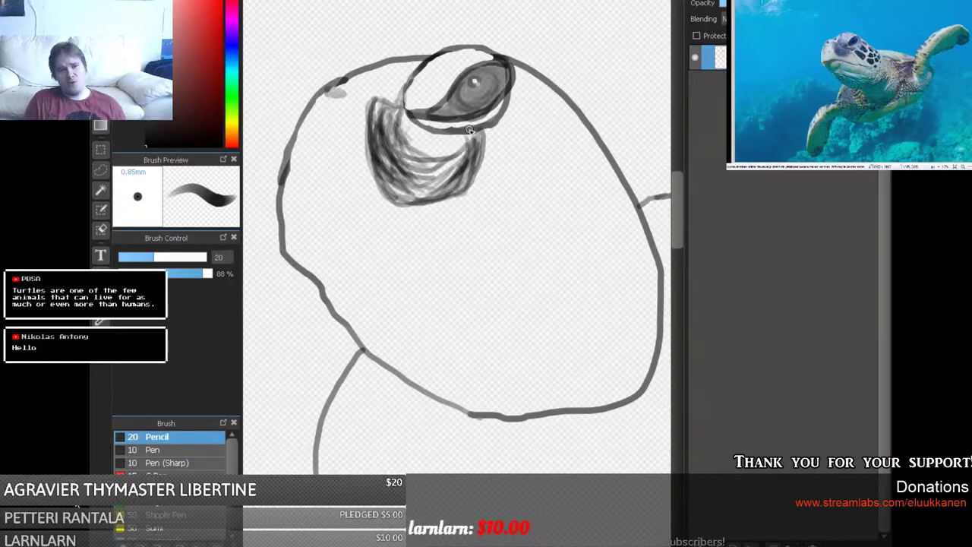
Fill the hatching gaps, darken the plate's upper-left corner, and add a nostril mark near the snout.
{"action": "mouse_move", "coordinate": [473, 125]}
{"action": "left_mouse_down"}
{"action": "mouse_move", "coordinate": [414, 190]}
{"action": "mouse_move", "coordinate": [420, 203]}
{"action": "left_mouse_up"}
{"action": "left_click_drag", "start_coordinate": [458, 163], "coordinate": [391, 196]}
{"action": "mouse_move", "coordinate": [387, 161]}
{"action": "left_mouse_down"}
{"action": "mouse_move", "coordinate": [431, 167]}
{"action": "mouse_move", "coordinate": [413, 117]}
{"action": "mouse_move", "coordinate": [404, 124]}
{"action": "mouse_move", "coordinate": [425, 152]}
{"action": "left_mouse_up"}
{"action": "mouse_move", "coordinate": [402, 114]}
{"action": "left_mouse_down"}
{"action": "mouse_move", "coordinate": [430, 151]}
{"action": "mouse_move", "coordinate": [410, 114]}
{"action": "mouse_move", "coordinate": [432, 137]}
{"action": "mouse_move", "coordinate": [424, 152]}
{"action": "mouse_move", "coordinate": [412, 123]}
{"action": "mouse_move", "coordinate": [412, 146]}
{"action": "mouse_move", "coordinate": [394, 113]}
{"action": "left_mouse_up"}
{"action": "left_click_drag", "start_coordinate": [423, 155], "coordinate": [401, 105]}
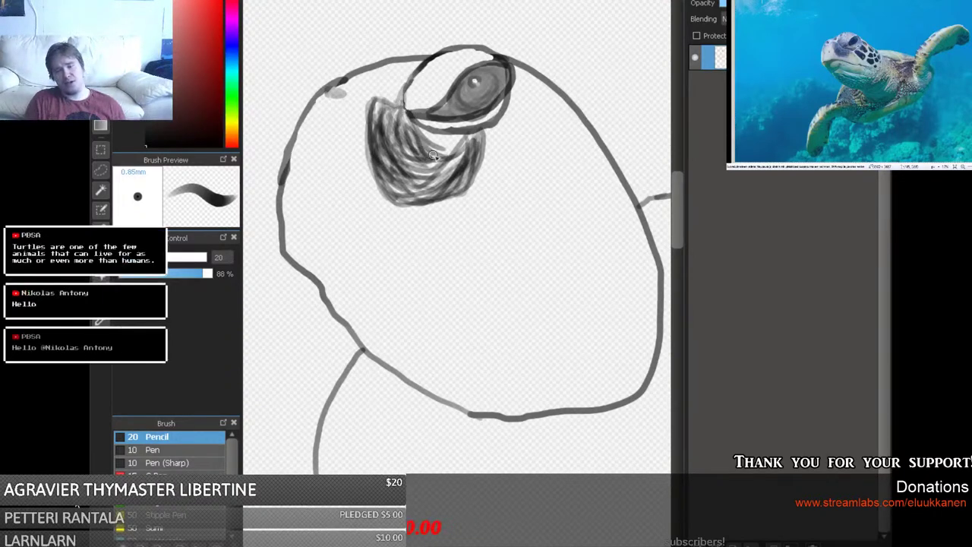
{"action": "mouse_move", "coordinate": [451, 143]}
{"action": "left_mouse_down"}
{"action": "mouse_move", "coordinate": [429, 162]}
{"action": "mouse_move", "coordinate": [439, 143]}
{"action": "mouse_move", "coordinate": [416, 149]}
{"action": "mouse_move", "coordinate": [463, 145]}
{"action": "mouse_move", "coordinate": [422, 158]}
{"action": "mouse_move", "coordinate": [468, 142]}
{"action": "mouse_move", "coordinate": [428, 156]}
{"action": "mouse_move", "coordinate": [411, 151]}
{"action": "mouse_move", "coordinate": [461, 137]}
{"action": "mouse_move", "coordinate": [426, 135]}
{"action": "mouse_move", "coordinate": [458, 129]}
{"action": "mouse_move", "coordinate": [406, 131]}
{"action": "left_mouse_up"}
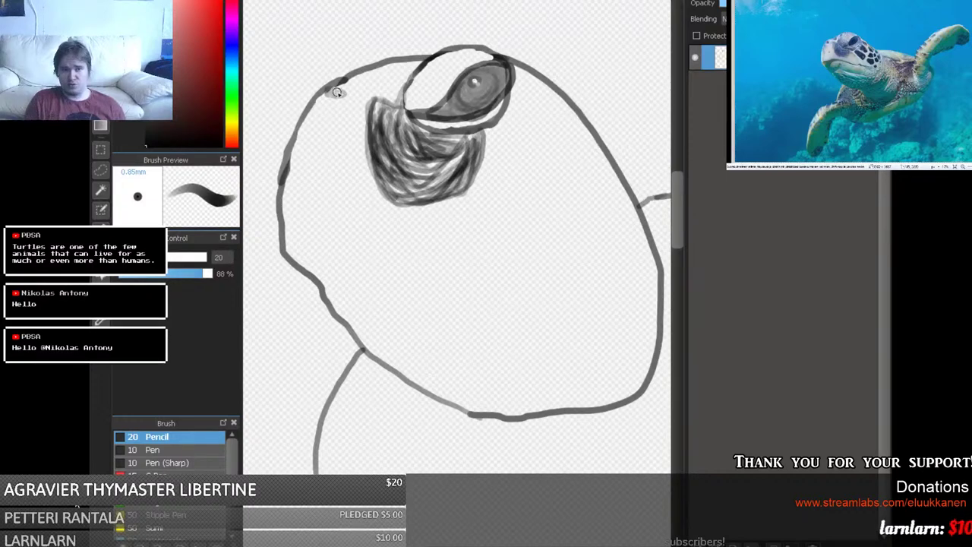
{"action": "mouse_move", "coordinate": [338, 88]}
{"action": "left_mouse_down"}
{"action": "mouse_move", "coordinate": [368, 67]}
{"action": "mouse_move", "coordinate": [389, 61]}
{"action": "mouse_move", "coordinate": [390, 69]}
{"action": "mouse_move", "coordinate": [371, 71]}
{"action": "mouse_move", "coordinate": [375, 62]}
{"action": "mouse_move", "coordinate": [364, 75]}
{"action": "mouse_move", "coordinate": [408, 65]}
{"action": "mouse_move", "coordinate": [388, 76]}
{"action": "mouse_move", "coordinate": [408, 62]}
{"action": "left_mouse_up"}
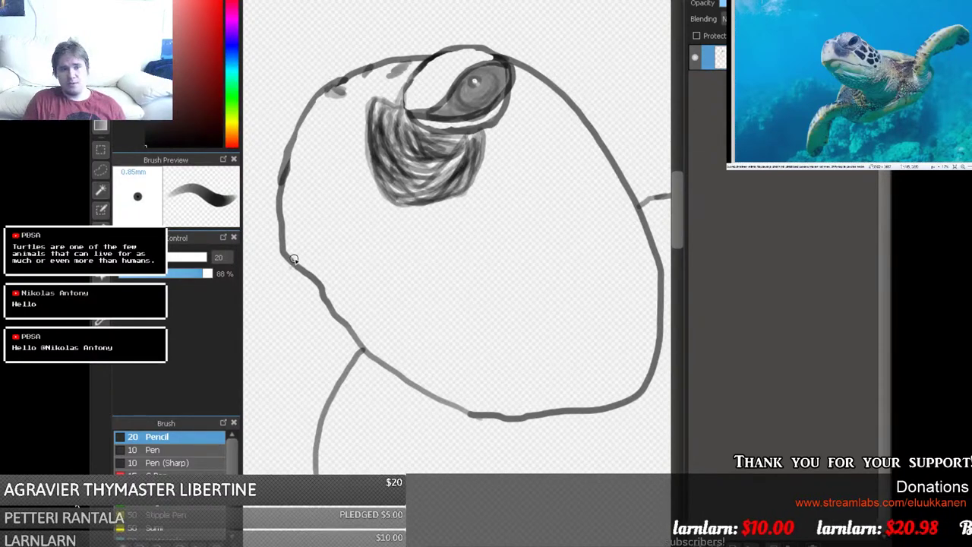
Draw the jaw line from the head's left outline across the lower head, redrawing its start once.
{"action": "left_click_drag", "start_coordinate": [289, 263], "coordinate": [358, 253]}
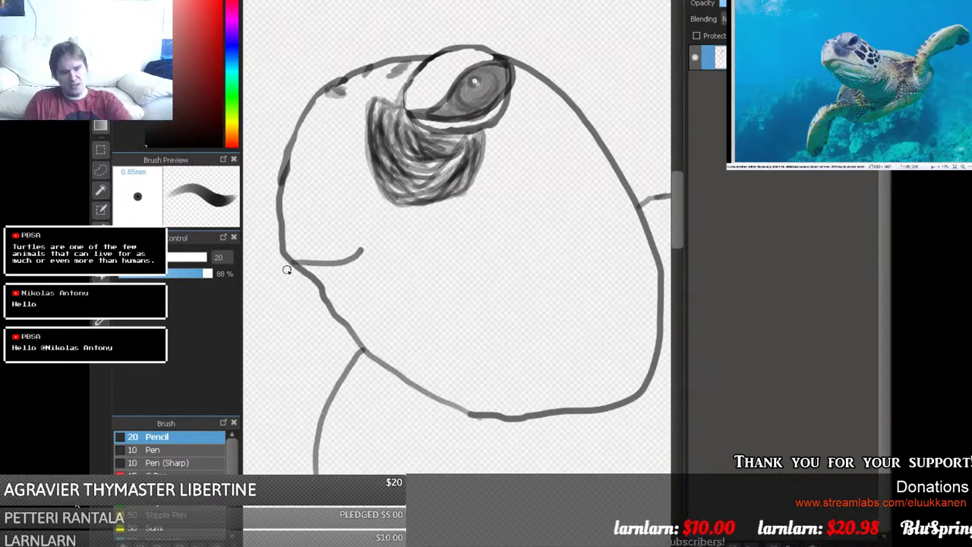
{"action": "key", "text": "ctrl+z"}
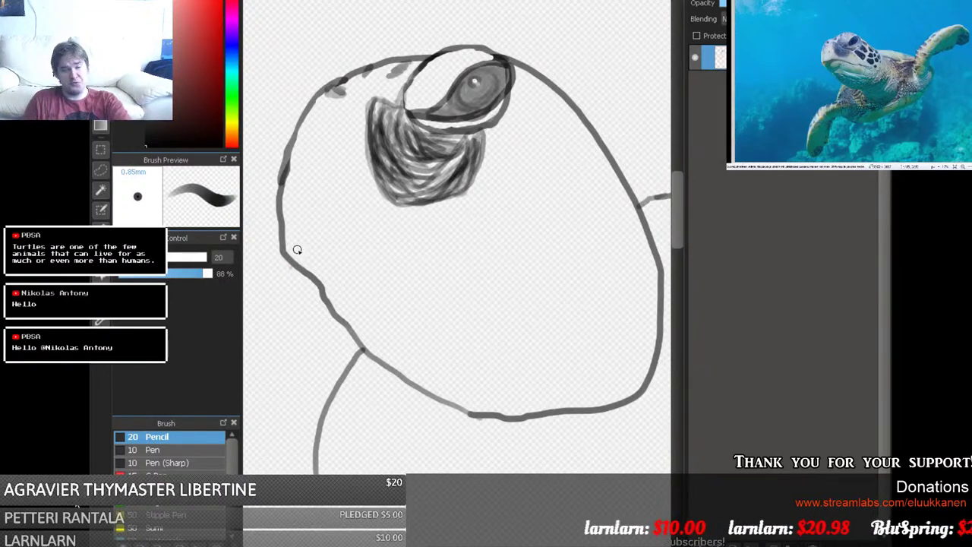
{"action": "left_click_drag", "start_coordinate": [301, 270], "coordinate": [340, 256]}
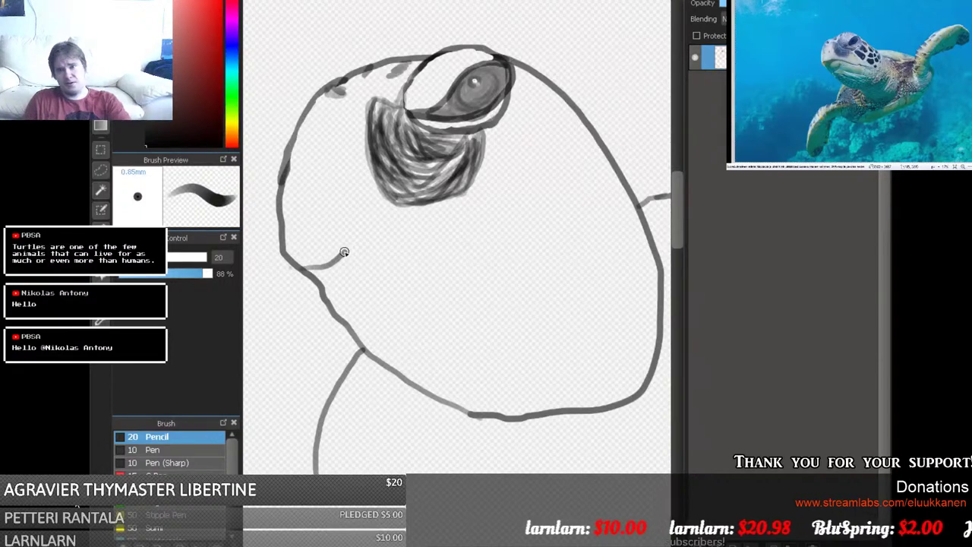
{"action": "mouse_move", "coordinate": [344, 252]}
{"action": "left_mouse_down"}
{"action": "mouse_move", "coordinate": [464, 260]}
{"action": "mouse_move", "coordinate": [521, 280]}
{"action": "left_mouse_up"}
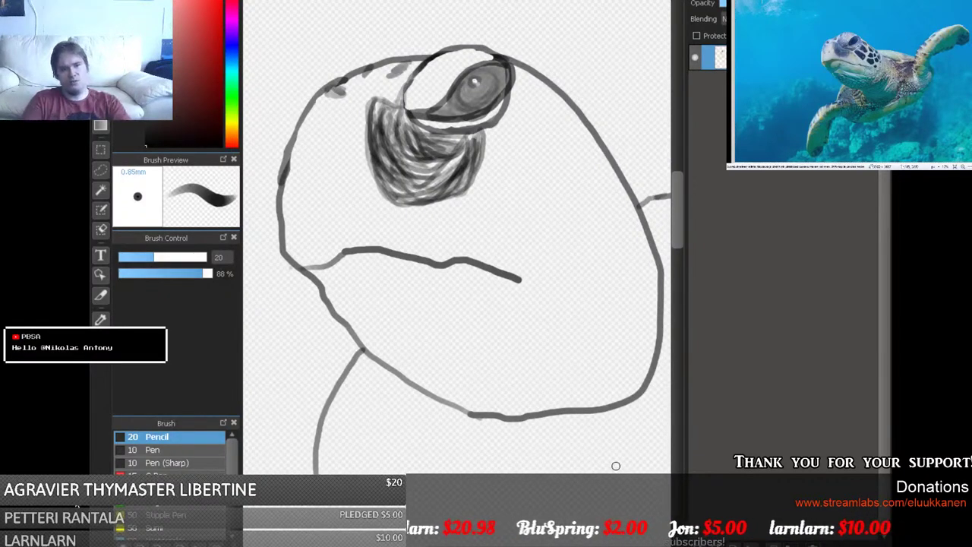
{"action": "key", "text": "e"}
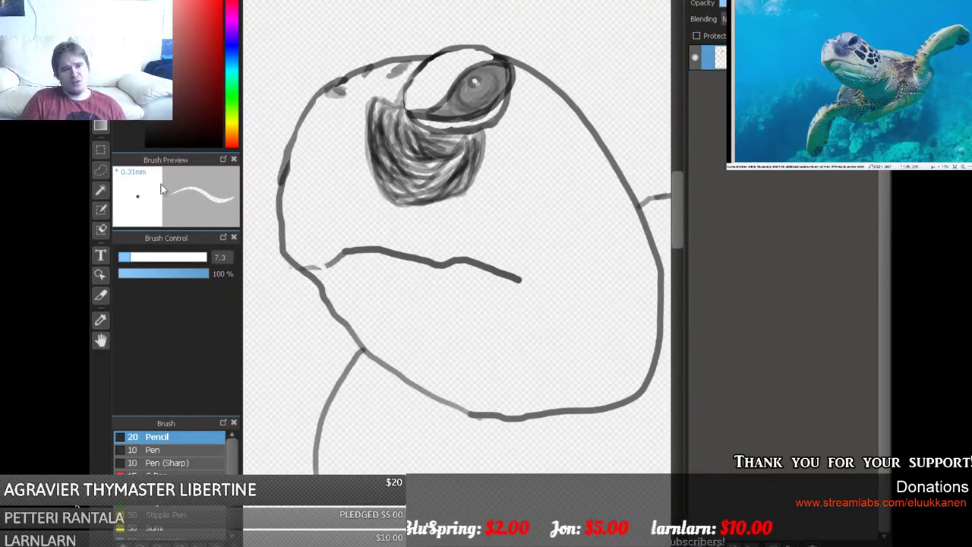
Erase the jaw line's junction with the outline using a size 24 eraser.
{"action": "left_click_drag", "start_coordinate": [130, 259], "coordinate": [163, 258]}
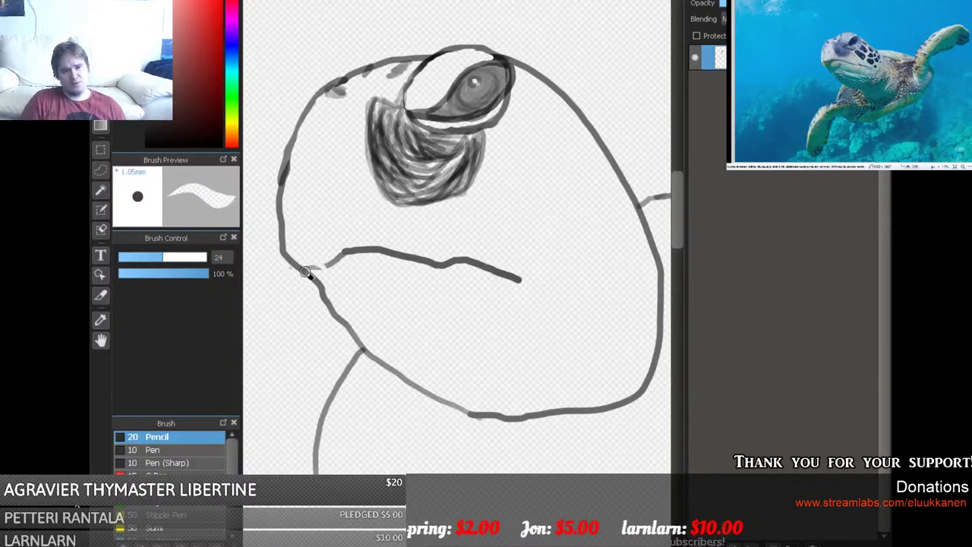
{"action": "mouse_move", "coordinate": [305, 274]}
{"action": "left_mouse_down"}
{"action": "mouse_move", "coordinate": [329, 261]}
{"action": "mouse_move", "coordinate": [341, 268]}
{"action": "mouse_move", "coordinate": [338, 254]}
{"action": "mouse_move", "coordinate": [308, 260]}
{"action": "mouse_move", "coordinate": [313, 269]}
{"action": "left_mouse_up"}
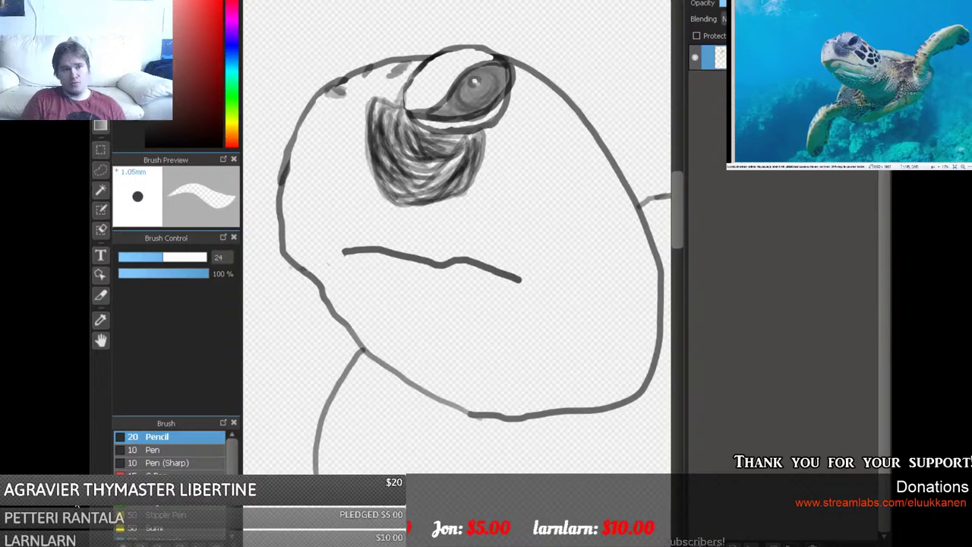
{"action": "key", "text": "b"}
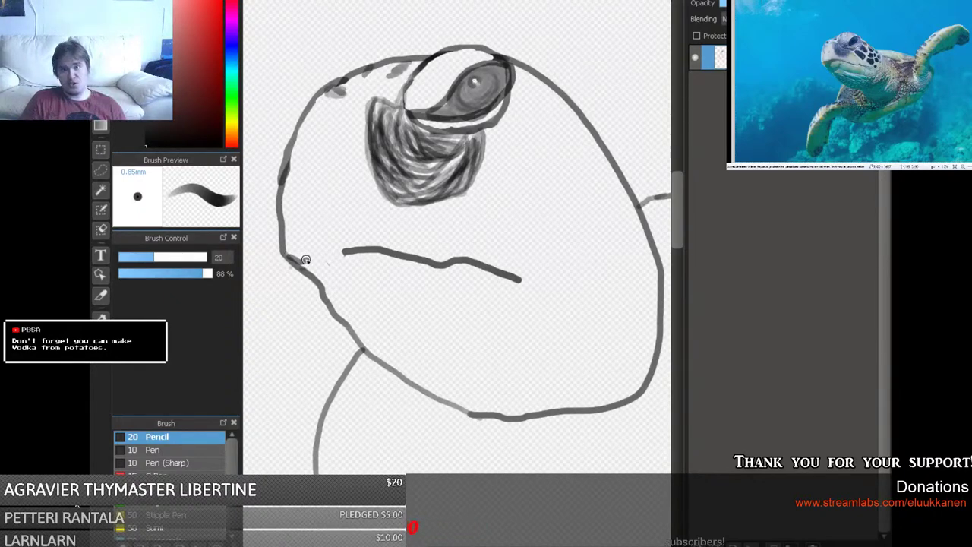
Redraw a short stroke joining the jaw line to the head's left outline.
{"action": "left_click_drag", "start_coordinate": [306, 260], "coordinate": [346, 250]}
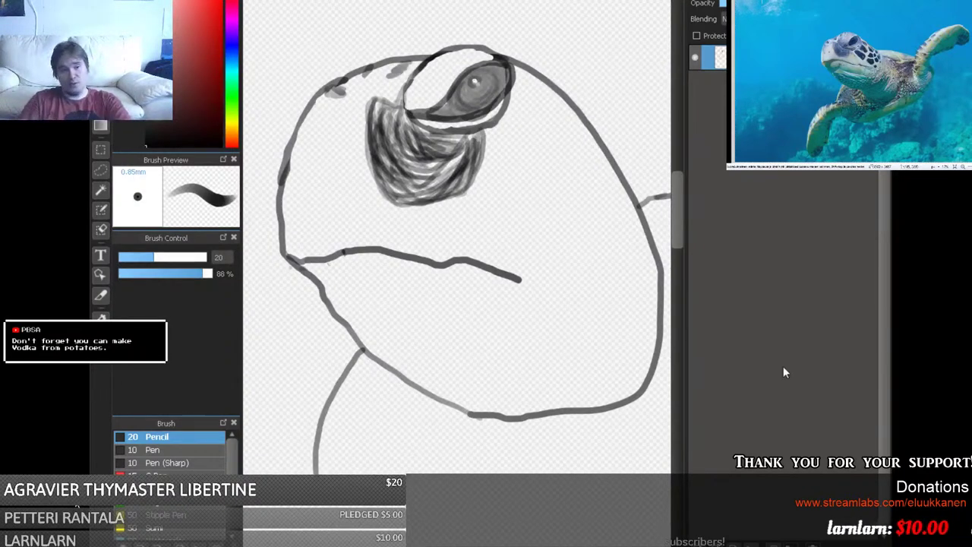
{"action": "key", "text": "ctrl+z"}
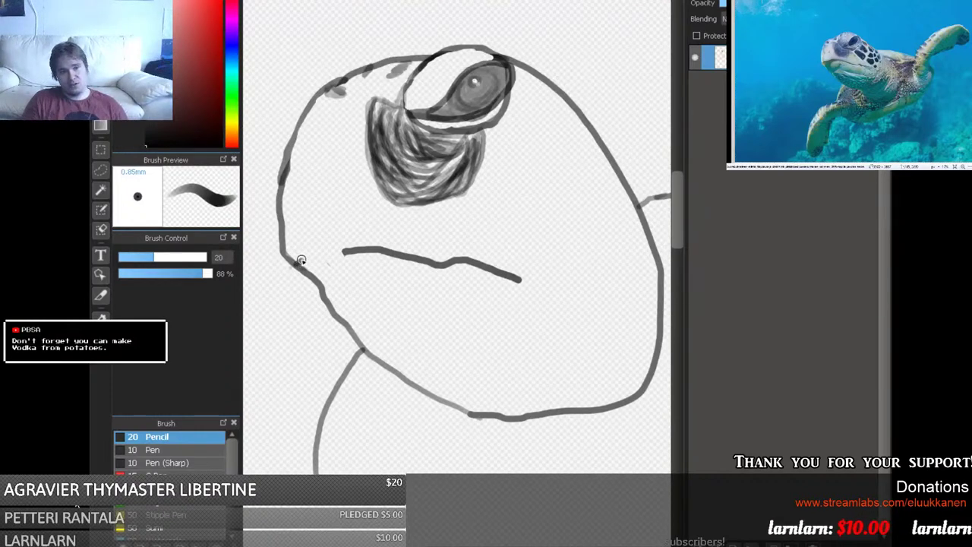
{"action": "left_click_drag", "start_coordinate": [302, 258], "coordinate": [348, 251]}
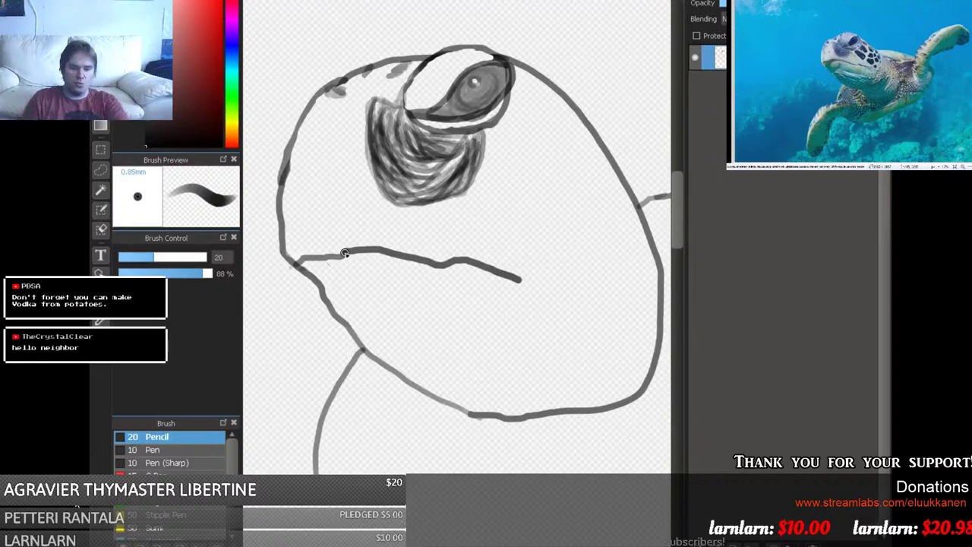
{"action": "key", "text": "ctrl+z"}
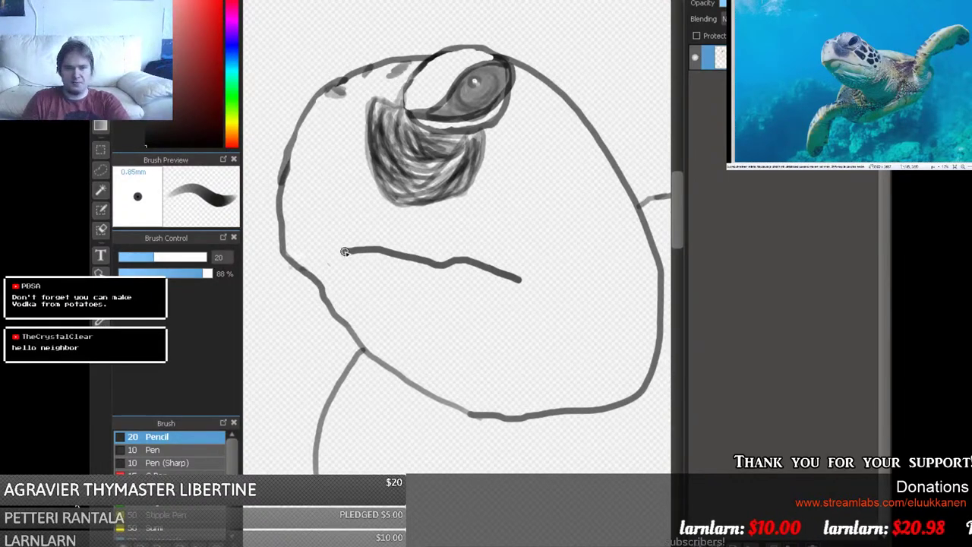
{"action": "left_click_drag", "start_coordinate": [341, 252], "coordinate": [293, 262]}
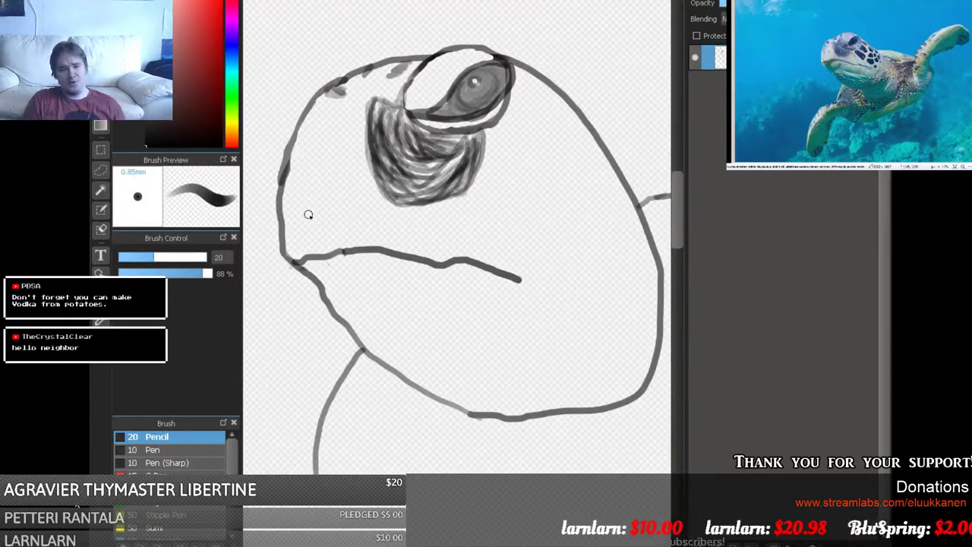
Trace over the head's left outline, hatch above the eye, and outline a scale plate right of the eye.
{"action": "mouse_move", "coordinate": [300, 260]}
{"action": "left_mouse_down"}
{"action": "mouse_move", "coordinate": [284, 192]}
{"action": "mouse_move", "coordinate": [311, 109]}
{"action": "mouse_move", "coordinate": [290, 180]}
{"action": "mouse_move", "coordinate": [295, 220]}
{"action": "left_mouse_up"}
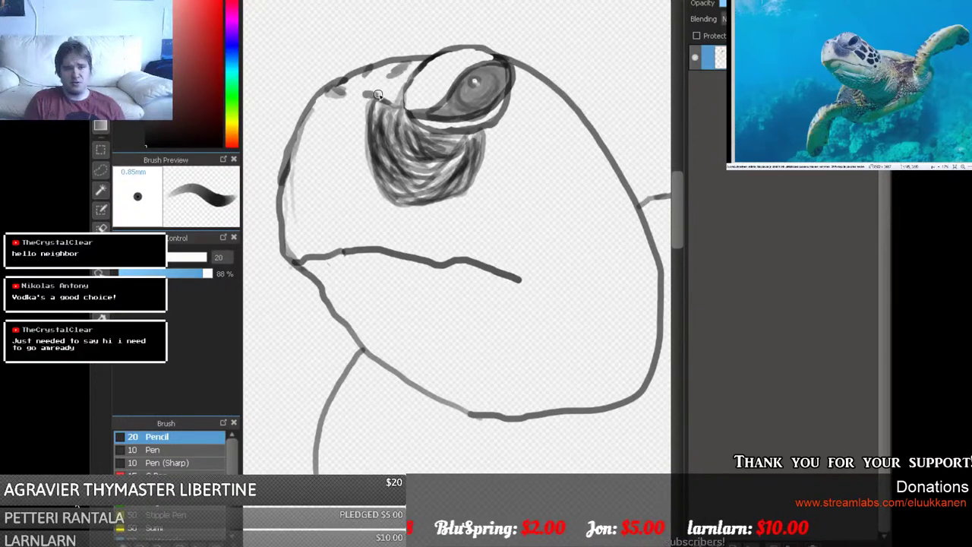
{"action": "mouse_move", "coordinate": [376, 91]}
{"action": "left_mouse_down"}
{"action": "mouse_move", "coordinate": [380, 122]}
{"action": "mouse_move", "coordinate": [383, 99]}
{"action": "mouse_move", "coordinate": [393, 112]}
{"action": "mouse_move", "coordinate": [380, 114]}
{"action": "mouse_move", "coordinate": [402, 182]}
{"action": "left_mouse_up"}
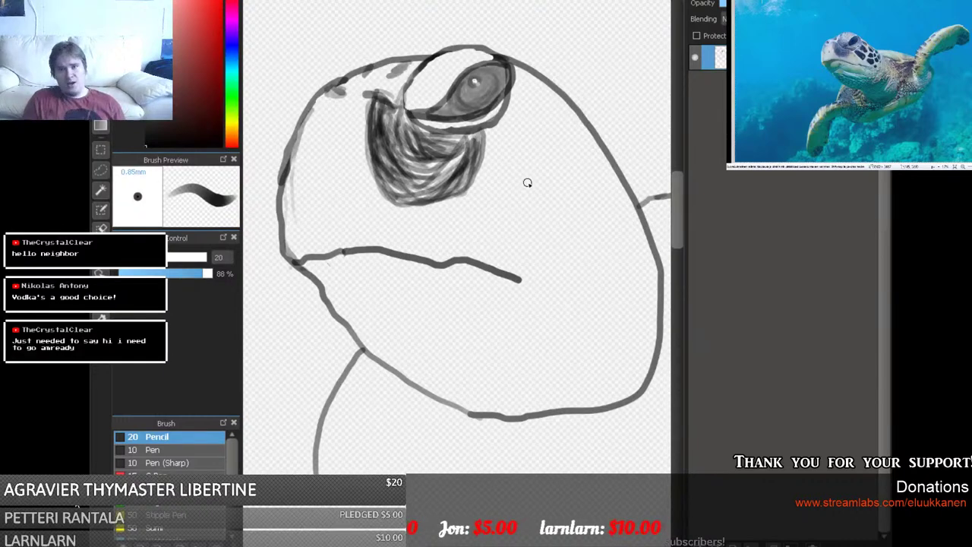
{"action": "mouse_move", "coordinate": [530, 183]}
{"action": "left_mouse_down"}
{"action": "mouse_move", "coordinate": [505, 164]}
{"action": "mouse_move", "coordinate": [502, 134]}
{"action": "mouse_move", "coordinate": [555, 165]}
{"action": "mouse_move", "coordinate": [556, 190]}
{"action": "mouse_move", "coordinate": [529, 199]}
{"action": "mouse_move", "coordinate": [501, 158]}
{"action": "mouse_move", "coordinate": [529, 196]}
{"action": "mouse_move", "coordinate": [553, 188]}
{"action": "mouse_move", "coordinate": [524, 193]}
{"action": "mouse_move", "coordinate": [513, 177]}
{"action": "left_mouse_up"}
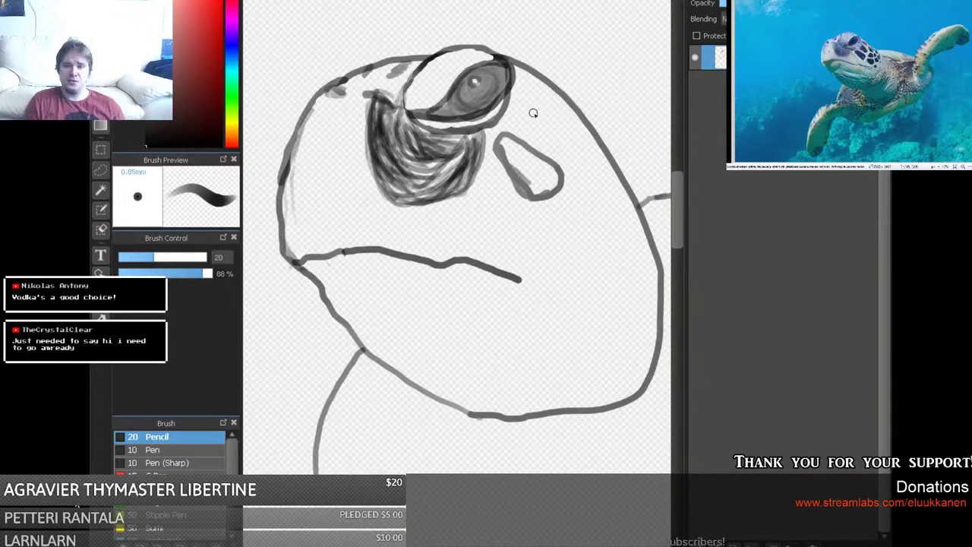
Outline scale plates beside the eye, atop the head and across the cheek, shading the lowest.
{"action": "mouse_move", "coordinate": [511, 114]}
{"action": "left_mouse_down"}
{"action": "mouse_move", "coordinate": [525, 95]}
{"action": "mouse_move", "coordinate": [561, 148]}
{"action": "mouse_move", "coordinate": [550, 153]}
{"action": "mouse_move", "coordinate": [515, 128]}
{"action": "left_mouse_up"}
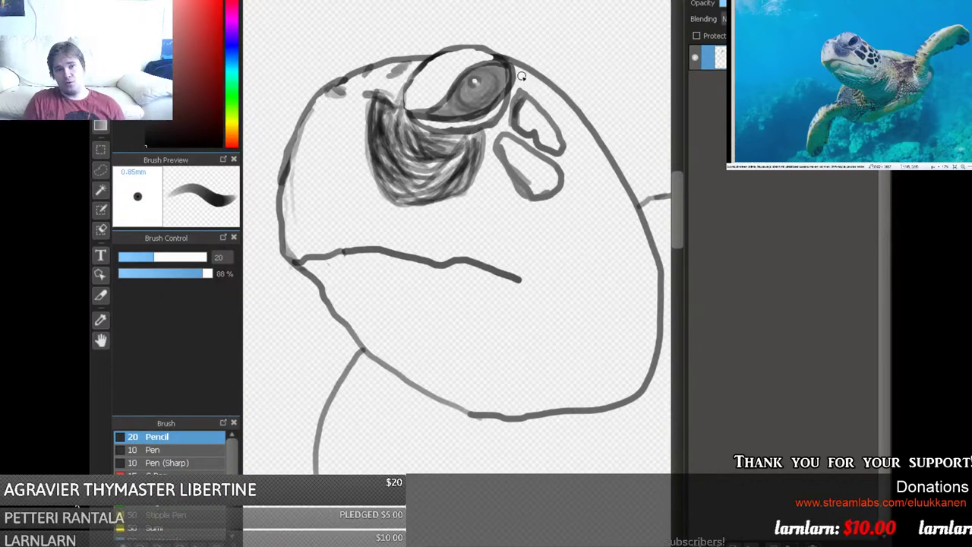
{"action": "left_click_drag", "start_coordinate": [524, 77], "coordinate": [543, 92]}
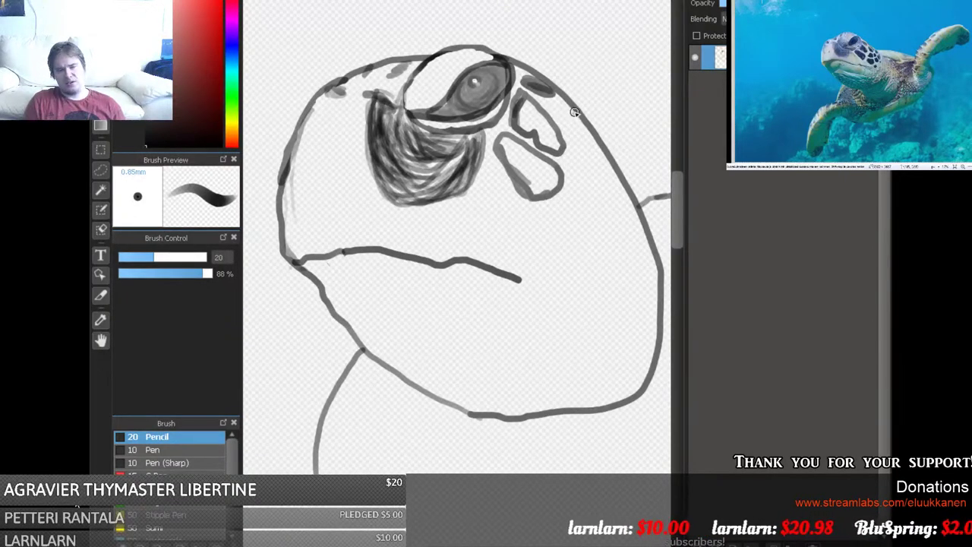
{"action": "mouse_move", "coordinate": [575, 111]}
{"action": "left_mouse_down"}
{"action": "mouse_move", "coordinate": [572, 141]}
{"action": "mouse_move", "coordinate": [587, 155]}
{"action": "left_mouse_up"}
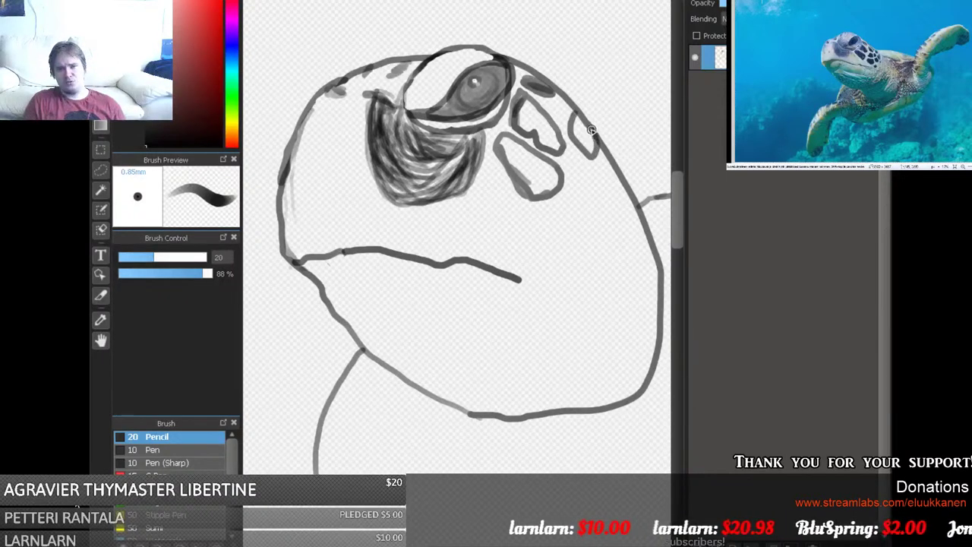
{"action": "left_click_drag", "start_coordinate": [591, 130], "coordinate": [582, 120]}
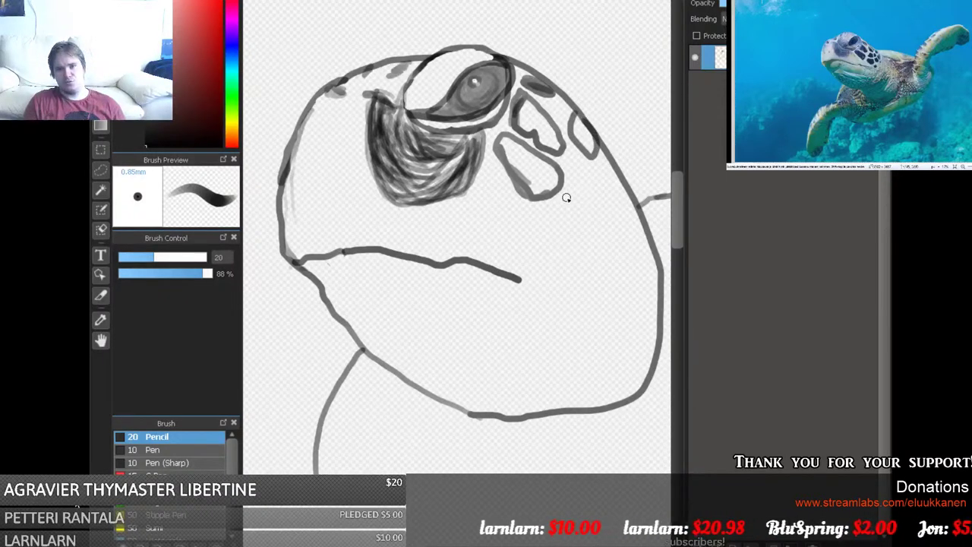
{"action": "mouse_move", "coordinate": [583, 164]}
{"action": "left_mouse_down"}
{"action": "mouse_move", "coordinate": [573, 181]}
{"action": "mouse_move", "coordinate": [607, 189]}
{"action": "mouse_move", "coordinate": [600, 169]}
{"action": "mouse_move", "coordinate": [583, 165]}
{"action": "mouse_move", "coordinate": [548, 207]}
{"action": "mouse_move", "coordinate": [571, 222]}
{"action": "left_mouse_up"}
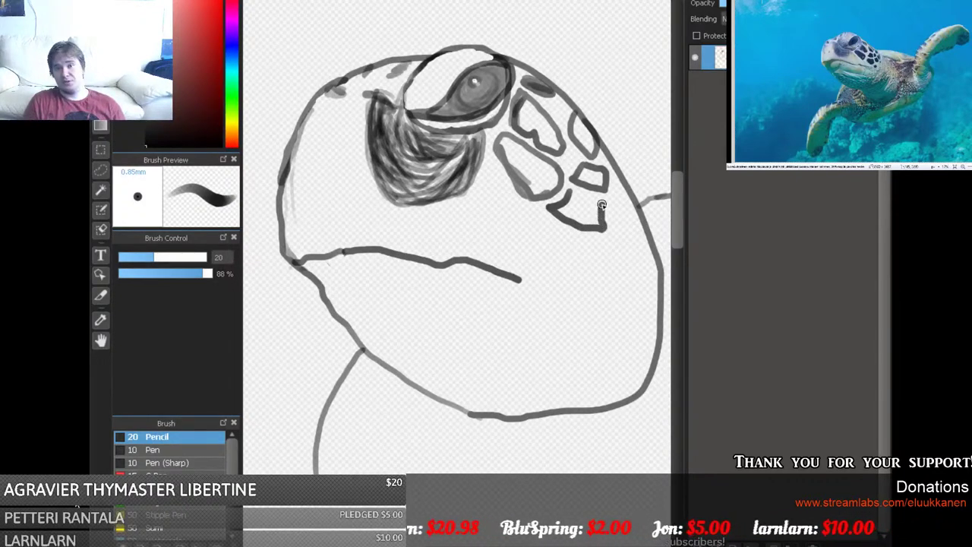
{"action": "left_click_drag", "start_coordinate": [595, 201], "coordinate": [567, 193]}
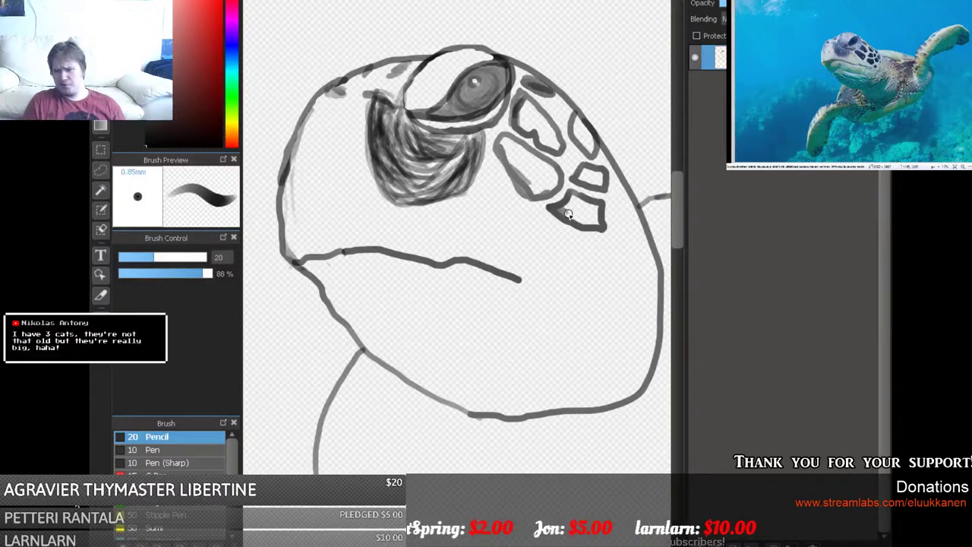
{"action": "mouse_move", "coordinate": [561, 205]}
{"action": "left_mouse_down"}
{"action": "mouse_move", "coordinate": [595, 209]}
{"action": "mouse_move", "coordinate": [586, 208]}
{"action": "mouse_move", "coordinate": [592, 222]}
{"action": "mouse_move", "coordinate": [558, 210]}
{"action": "mouse_move", "coordinate": [572, 199]}
{"action": "mouse_move", "coordinate": [567, 206]}
{"action": "mouse_move", "coordinate": [590, 214]}
{"action": "mouse_move", "coordinate": [560, 212]}
{"action": "left_mouse_up"}
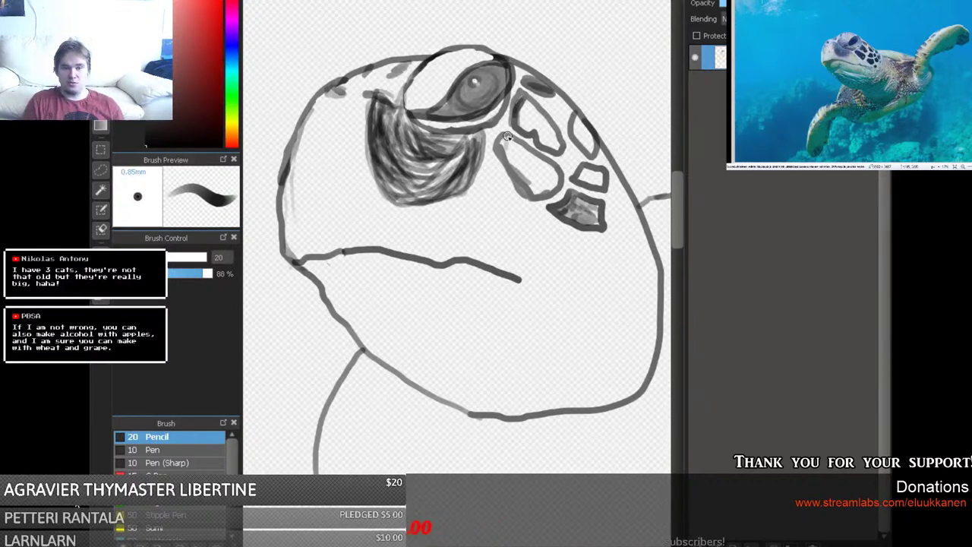
Fill the scale plates below and beside the eye with grey pencil shading.
{"action": "mouse_move", "coordinate": [513, 152]}
{"action": "left_mouse_down"}
{"action": "mouse_move", "coordinate": [534, 197]}
{"action": "mouse_move", "coordinate": [534, 180]}
{"action": "mouse_move", "coordinate": [556, 177]}
{"action": "mouse_move", "coordinate": [549, 194]}
{"action": "mouse_move", "coordinate": [550, 178]}
{"action": "mouse_move", "coordinate": [521, 154]}
{"action": "mouse_move", "coordinate": [564, 182]}
{"action": "mouse_move", "coordinate": [527, 103]}
{"action": "mouse_move", "coordinate": [524, 125]}
{"action": "mouse_move", "coordinate": [534, 118]}
{"action": "mouse_move", "coordinate": [553, 150]}
{"action": "mouse_move", "coordinate": [530, 109]}
{"action": "left_mouse_up"}
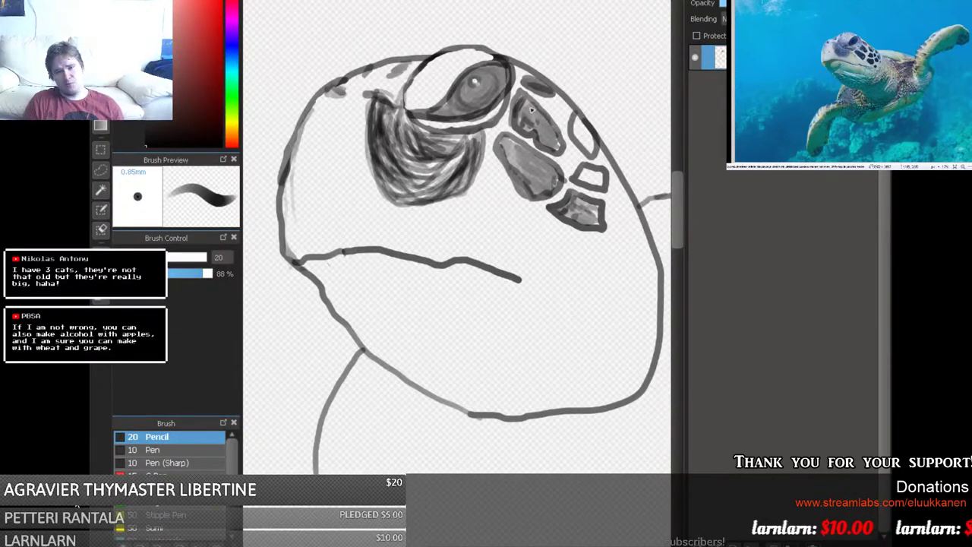
{"action": "mouse_move", "coordinate": [582, 137]}
{"action": "left_mouse_down"}
{"action": "mouse_move", "coordinate": [576, 121]}
{"action": "mouse_move", "coordinate": [579, 141]}
{"action": "mouse_move", "coordinate": [586, 132]}
{"action": "mouse_move", "coordinate": [591, 146]}
{"action": "mouse_move", "coordinate": [577, 123]}
{"action": "left_mouse_up"}
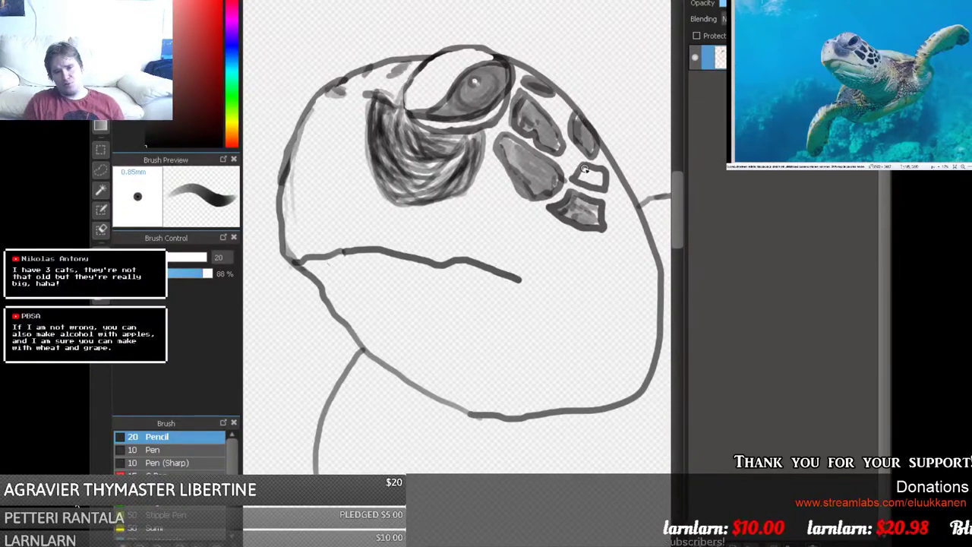
{"action": "left_click_drag", "start_coordinate": [584, 173], "coordinate": [600, 171]}
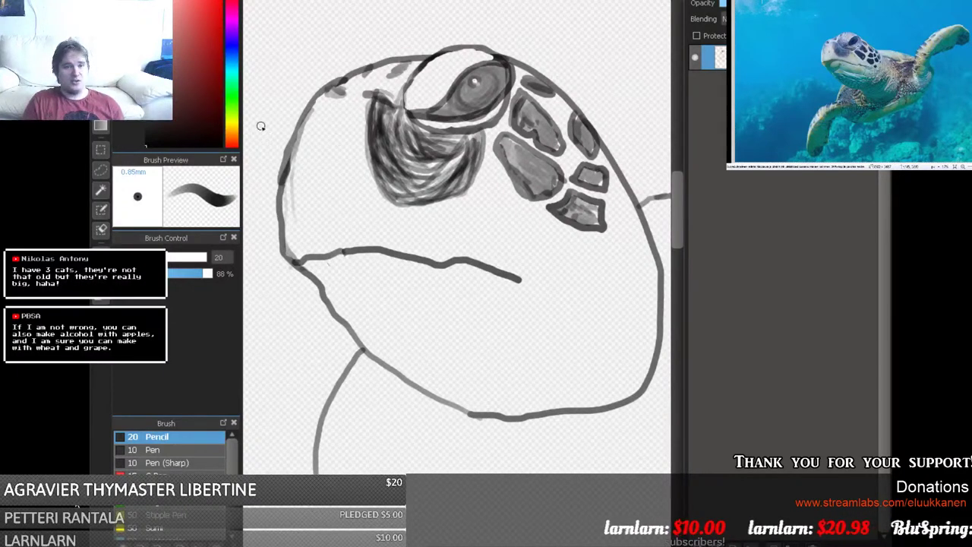
Draw a small scale by the lowest plate near the neck edge and shade it grey.
{"action": "key", "text": "e"}
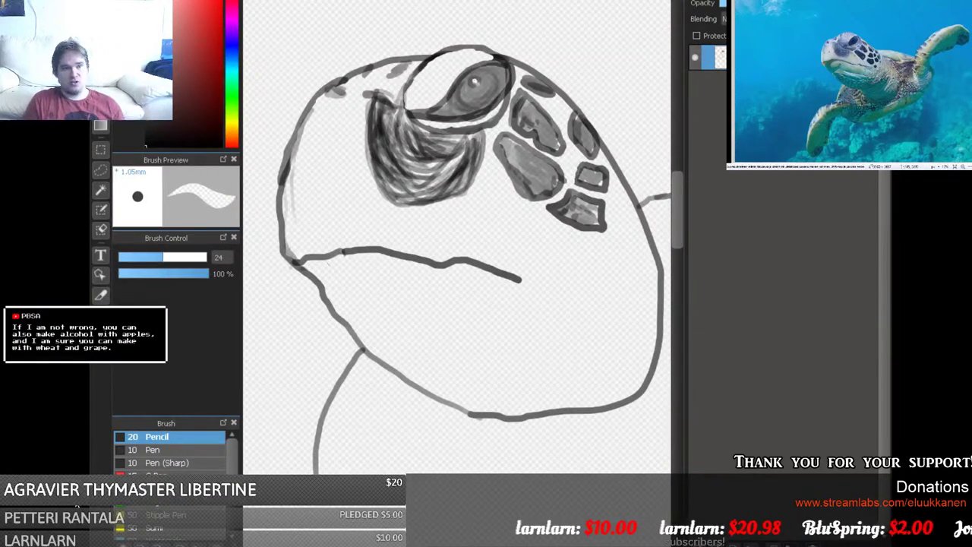
{"action": "key", "text": "b"}
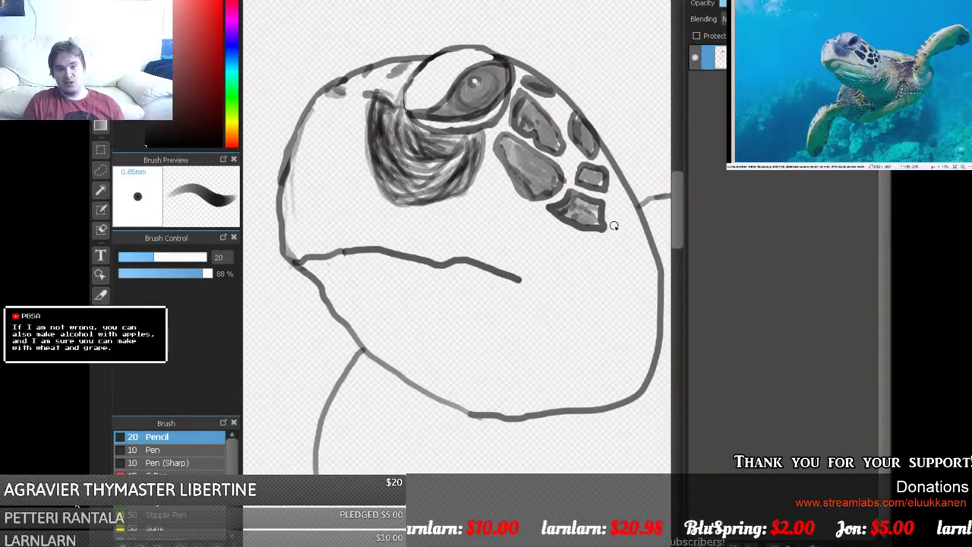
{"action": "mouse_move", "coordinate": [612, 215]}
{"action": "left_mouse_down"}
{"action": "mouse_move", "coordinate": [627, 195]}
{"action": "mouse_move", "coordinate": [637, 216]}
{"action": "mouse_move", "coordinate": [620, 230]}
{"action": "mouse_move", "coordinate": [612, 204]}
{"action": "mouse_move", "coordinate": [623, 221]}
{"action": "mouse_move", "coordinate": [614, 207]}
{"action": "mouse_move", "coordinate": [629, 215]}
{"action": "left_mouse_up"}
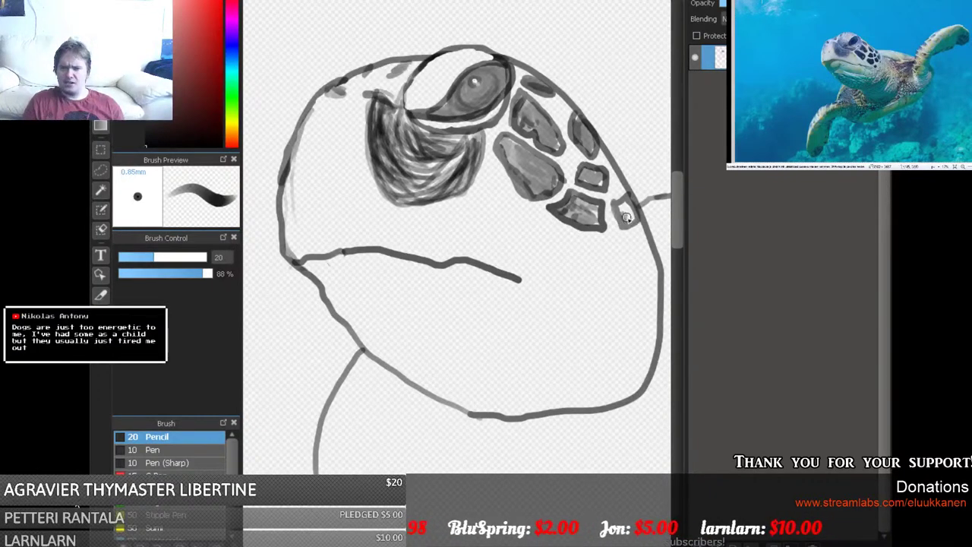
{"action": "left_click_drag", "start_coordinate": [627, 218], "coordinate": [628, 205]}
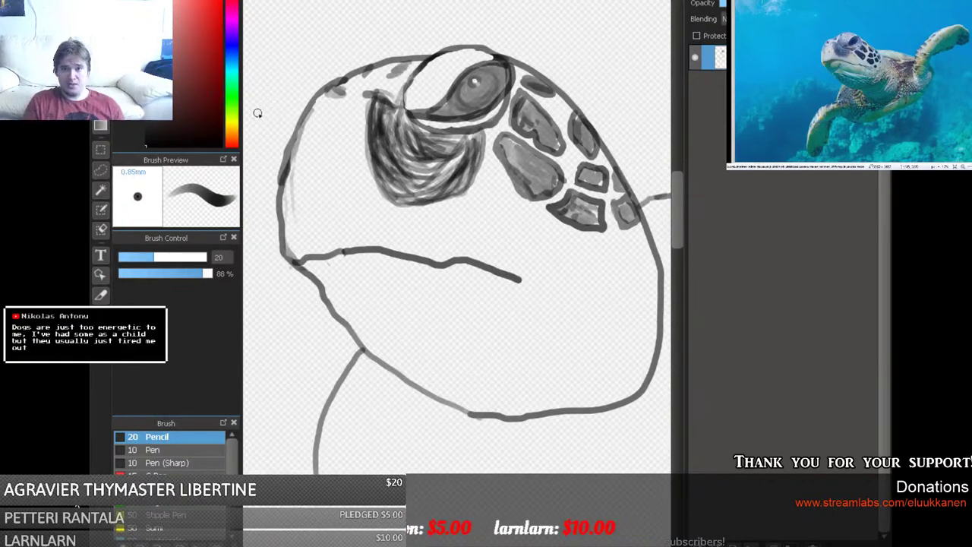
Add two nostril dots, darken the mouth-jaw junction, shade above the eye and sketch a faint lower jaw line.
{"action": "left_click", "coordinate": [301, 183]}
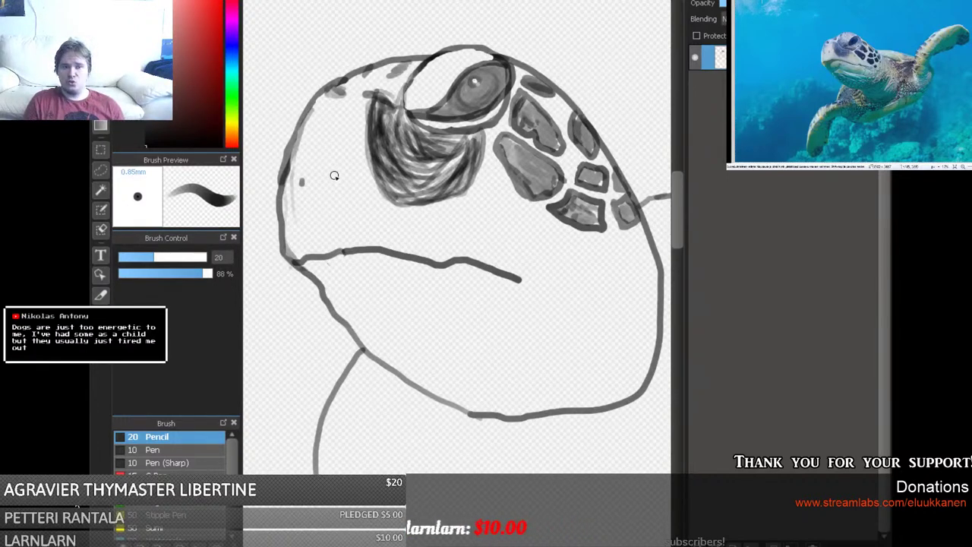
{"action": "left_click", "coordinate": [334, 179]}
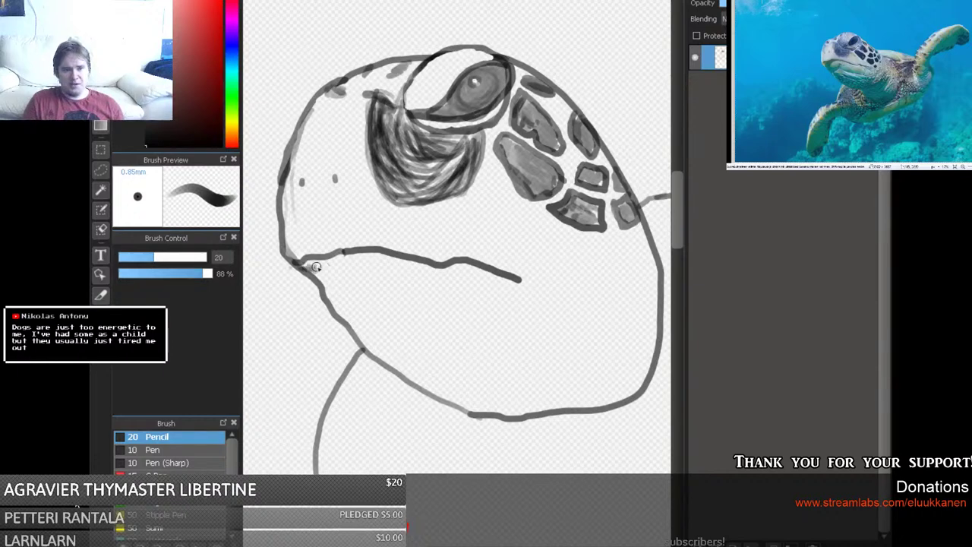
{"action": "mouse_move", "coordinate": [316, 267]}
{"action": "left_mouse_down"}
{"action": "mouse_move", "coordinate": [296, 252]}
{"action": "mouse_move", "coordinate": [310, 250]}
{"action": "mouse_move", "coordinate": [286, 258]}
{"action": "mouse_move", "coordinate": [372, 250]}
{"action": "mouse_move", "coordinate": [416, 265]}
{"action": "mouse_move", "coordinate": [460, 259]}
{"action": "mouse_move", "coordinate": [514, 279]}
{"action": "left_mouse_up"}
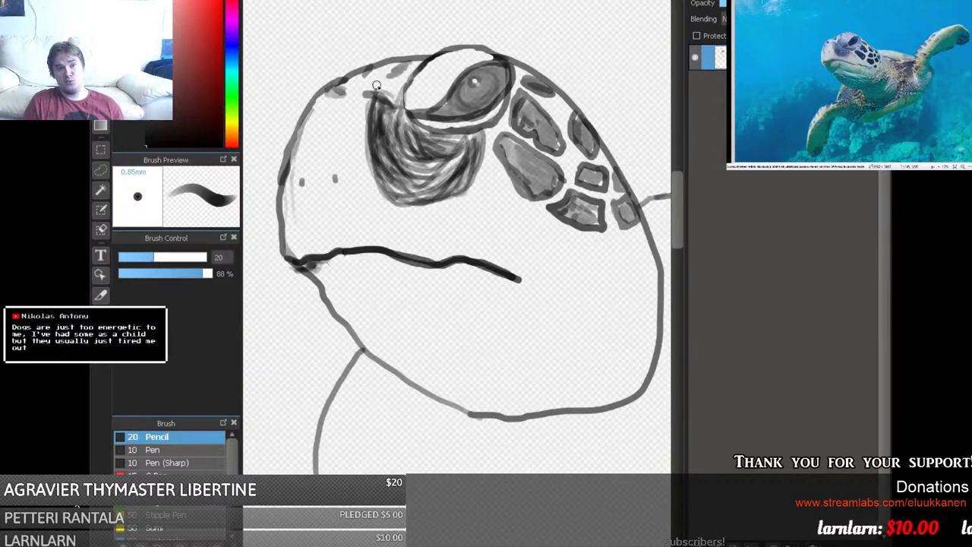
{"action": "mouse_move", "coordinate": [372, 94]}
{"action": "left_mouse_down"}
{"action": "mouse_move", "coordinate": [397, 116]}
{"action": "mouse_move", "coordinate": [388, 152]}
{"action": "mouse_move", "coordinate": [397, 187]}
{"action": "mouse_move", "coordinate": [385, 174]}
{"action": "mouse_move", "coordinate": [393, 166]}
{"action": "mouse_move", "coordinate": [430, 173]}
{"action": "left_mouse_up"}
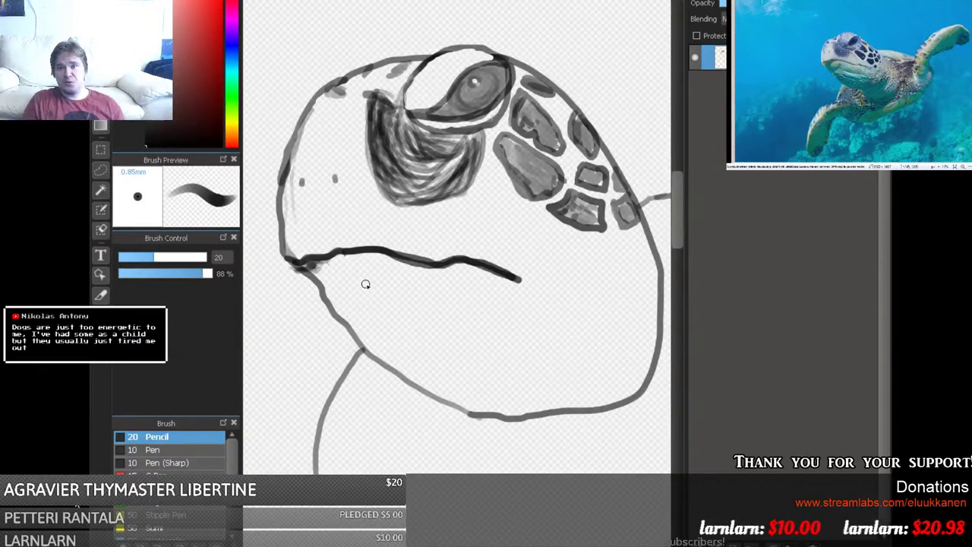
{"action": "mouse_move", "coordinate": [343, 309]}
{"action": "left_mouse_down"}
{"action": "mouse_move", "coordinate": [466, 343]}
{"action": "mouse_move", "coordinate": [545, 308]}
{"action": "mouse_move", "coordinate": [599, 267]}
{"action": "left_mouse_up"}
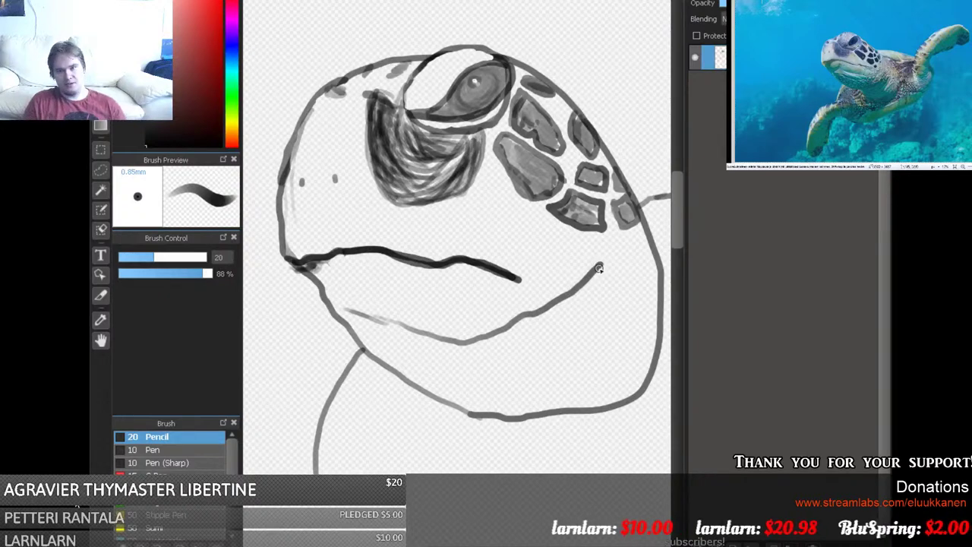
Undo the faint jaw stroke, redraw the curved lower jaw line and darken its outline.
{"action": "key", "text": "ctrl+z"}
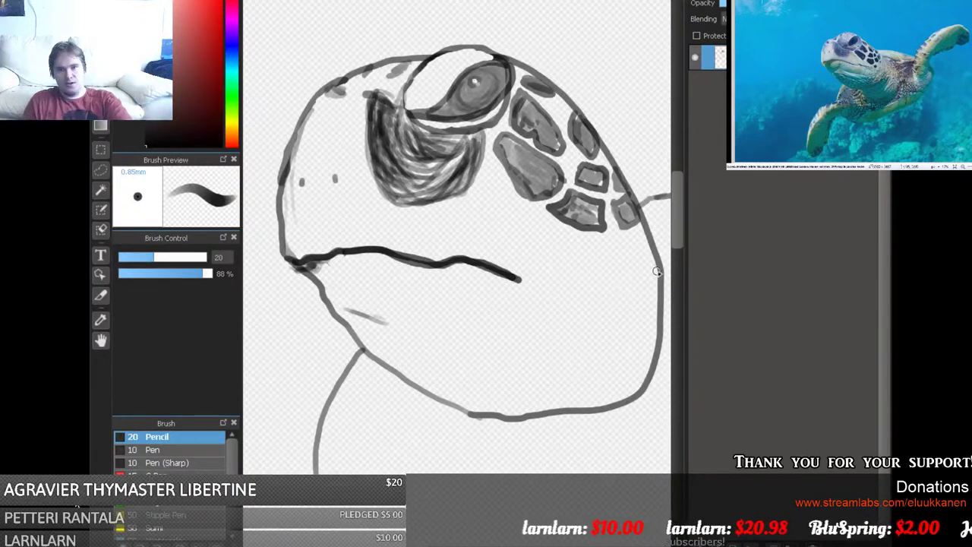
{"action": "mouse_move", "coordinate": [644, 239]}
{"action": "left_mouse_down"}
{"action": "mouse_move", "coordinate": [631, 269]}
{"action": "mouse_move", "coordinate": [597, 296]}
{"action": "mouse_move", "coordinate": [512, 336]}
{"action": "mouse_move", "coordinate": [357, 306]}
{"action": "mouse_move", "coordinate": [323, 289]}
{"action": "left_mouse_up"}
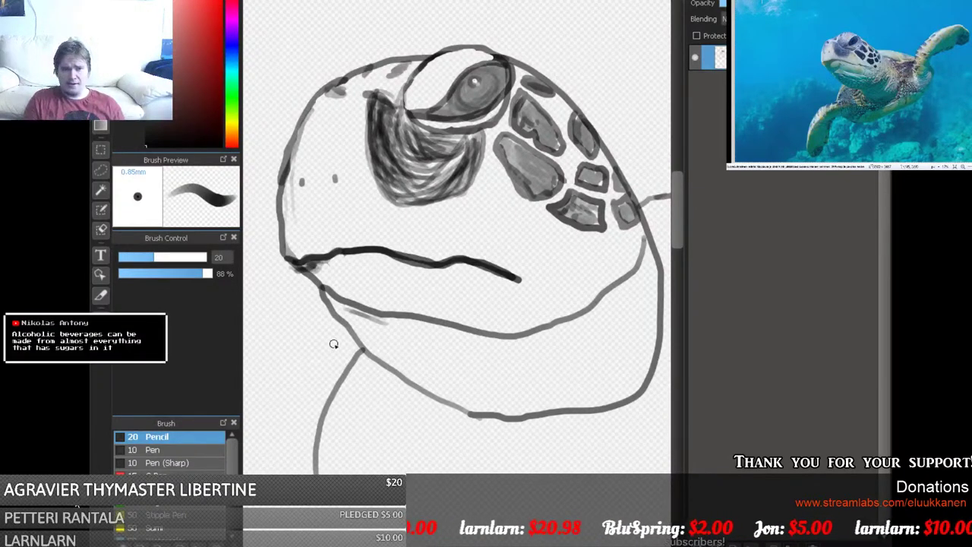
{"action": "mouse_move", "coordinate": [323, 304]}
{"action": "left_mouse_down"}
{"action": "mouse_move", "coordinate": [373, 365]}
{"action": "mouse_move", "coordinate": [350, 309]}
{"action": "mouse_move", "coordinate": [371, 345]}
{"action": "mouse_move", "coordinate": [331, 297]}
{"action": "mouse_move", "coordinate": [411, 385]}
{"action": "mouse_move", "coordinate": [347, 310]}
{"action": "mouse_move", "coordinate": [359, 330]}
{"action": "mouse_move", "coordinate": [326, 314]}
{"action": "mouse_move", "coordinate": [328, 300]}
{"action": "mouse_move", "coordinate": [349, 310]}
{"action": "mouse_move", "coordinate": [344, 320]}
{"action": "mouse_move", "coordinate": [337, 307]}
{"action": "mouse_move", "coordinate": [378, 359]}
{"action": "mouse_move", "coordinate": [360, 325]}
{"action": "mouse_move", "coordinate": [378, 342]}
{"action": "mouse_move", "coordinate": [351, 315]}
{"action": "mouse_move", "coordinate": [372, 325]}
{"action": "mouse_move", "coordinate": [366, 314]}
{"action": "mouse_move", "coordinate": [375, 337]}
{"action": "mouse_move", "coordinate": [373, 323]}
{"action": "mouse_move", "coordinate": [394, 345]}
{"action": "mouse_move", "coordinate": [394, 364]}
{"action": "mouse_move", "coordinate": [426, 385]}
{"action": "mouse_move", "coordinate": [404, 357]}
{"action": "left_mouse_up"}
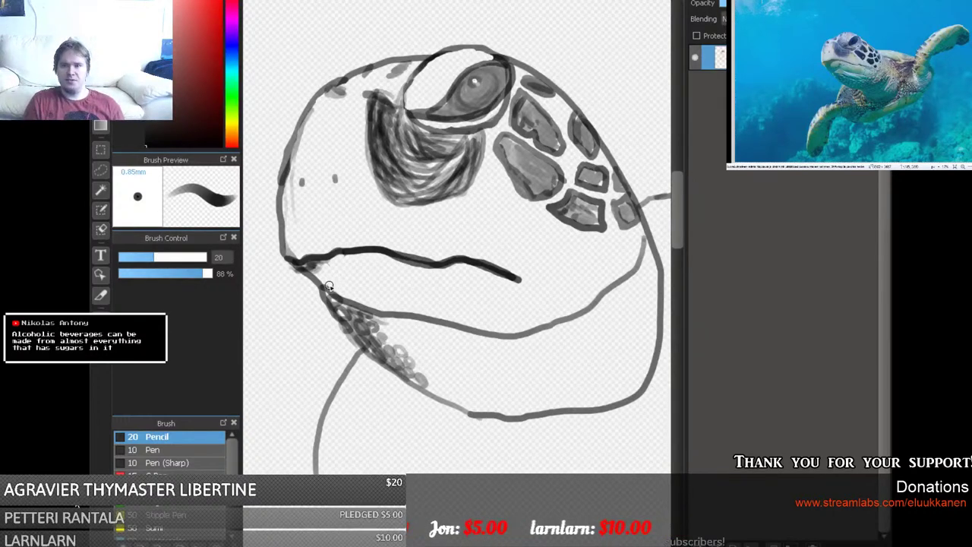
Stroke along the jaw, erase a strip of the hatching, then re-hatch the throat beneath the mouth.
{"action": "mouse_move", "coordinate": [324, 299]}
{"action": "left_mouse_down"}
{"action": "mouse_move", "coordinate": [365, 284]}
{"action": "mouse_move", "coordinate": [409, 321]}
{"action": "mouse_move", "coordinate": [355, 295]}
{"action": "mouse_move", "coordinate": [335, 310]}
{"action": "mouse_move", "coordinate": [389, 318]}
{"action": "mouse_move", "coordinate": [359, 292]}
{"action": "mouse_move", "coordinate": [334, 308]}
{"action": "mouse_move", "coordinate": [373, 297]}
{"action": "mouse_move", "coordinate": [387, 315]}
{"action": "mouse_move", "coordinate": [384, 306]}
{"action": "left_mouse_up"}
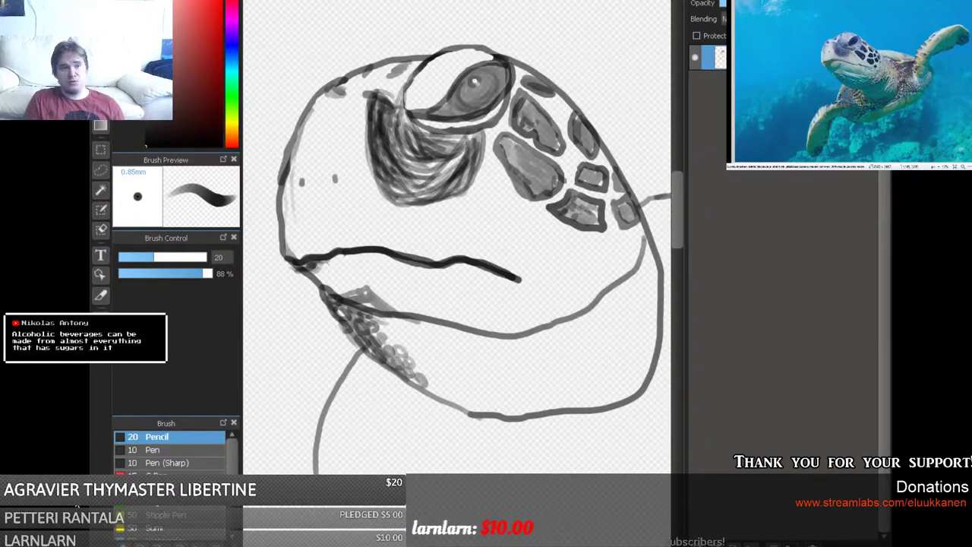
{"action": "key", "text": "e"}
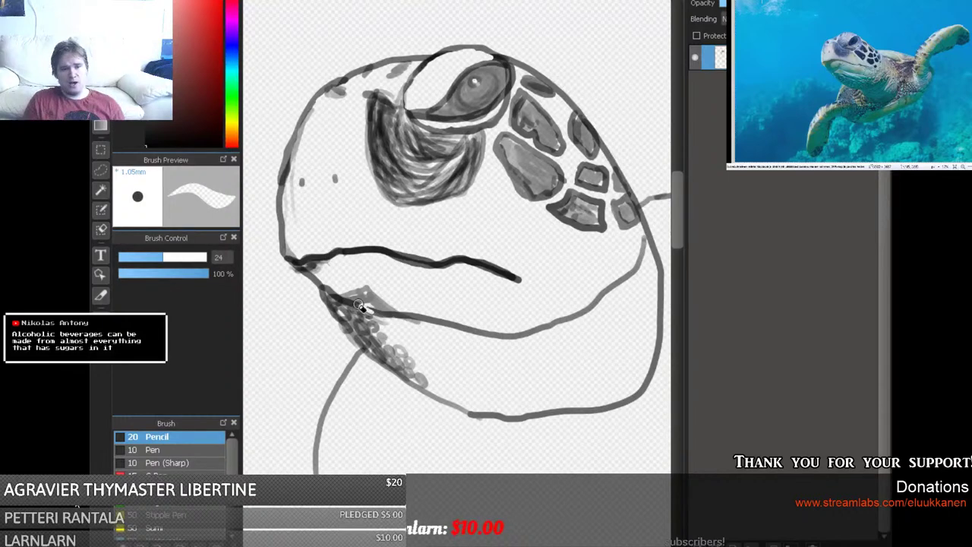
{"action": "mouse_move", "coordinate": [362, 304]}
{"action": "left_mouse_down"}
{"action": "mouse_move", "coordinate": [384, 321]}
{"action": "mouse_move", "coordinate": [366, 298]}
{"action": "mouse_move", "coordinate": [340, 304]}
{"action": "mouse_move", "coordinate": [416, 324]}
{"action": "mouse_move", "coordinate": [393, 317]}
{"action": "left_mouse_up"}
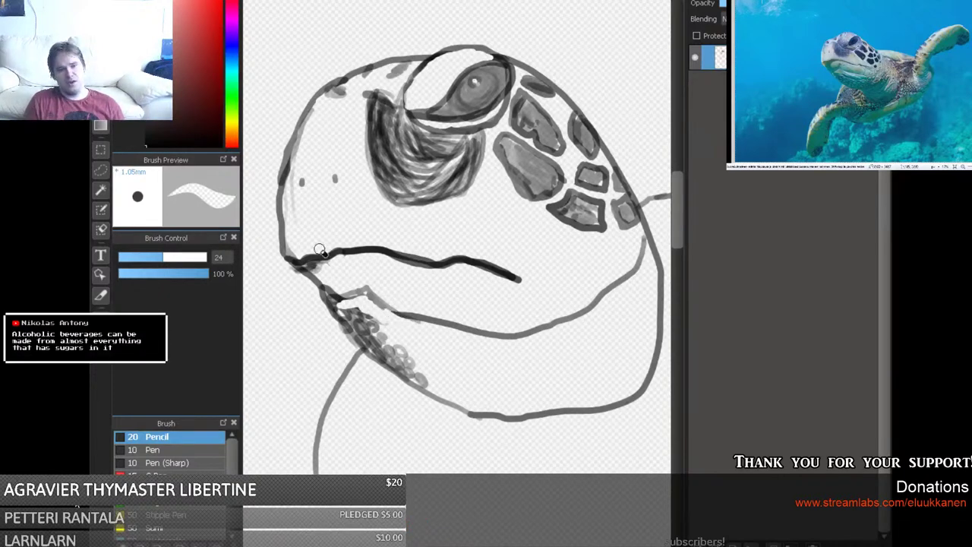
{"action": "key", "text": "b"}
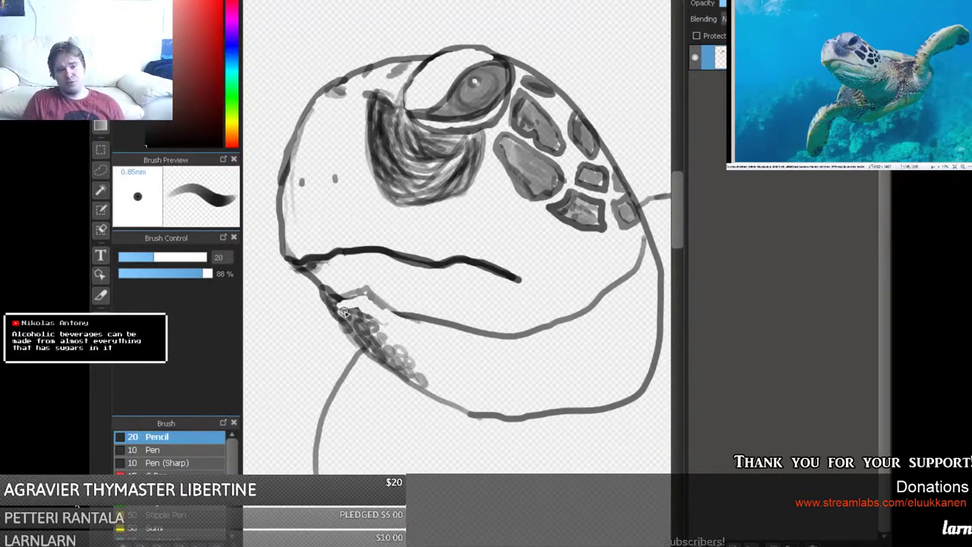
{"action": "mouse_move", "coordinate": [340, 312]}
{"action": "left_mouse_down"}
{"action": "mouse_move", "coordinate": [375, 316]}
{"action": "mouse_move", "coordinate": [384, 336]}
{"action": "mouse_move", "coordinate": [357, 294]}
{"action": "mouse_move", "coordinate": [335, 299]}
{"action": "mouse_move", "coordinate": [365, 289]}
{"action": "mouse_move", "coordinate": [403, 320]}
{"action": "mouse_move", "coordinate": [518, 335]}
{"action": "left_mouse_up"}
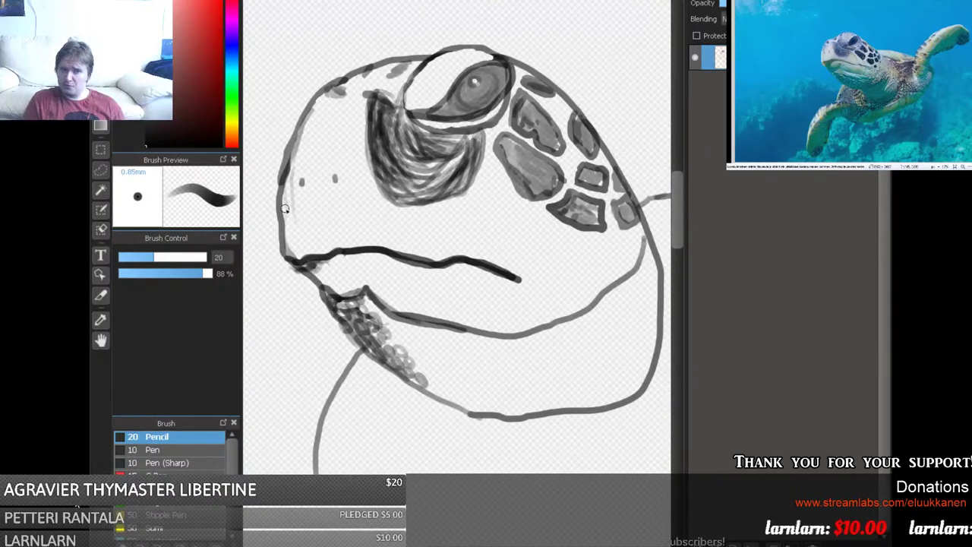
Darken the left head contour, the eye's upper, left and lower outline, and the head's upper-left edge.
{"action": "mouse_move", "coordinate": [296, 253]}
{"action": "left_mouse_down"}
{"action": "mouse_move", "coordinate": [281, 194]}
{"action": "mouse_move", "coordinate": [293, 227]}
{"action": "mouse_move", "coordinate": [296, 146]}
{"action": "mouse_move", "coordinate": [291, 229]}
{"action": "mouse_move", "coordinate": [300, 124]}
{"action": "mouse_move", "coordinate": [290, 196]}
{"action": "mouse_move", "coordinate": [297, 151]}
{"action": "mouse_move", "coordinate": [284, 186]}
{"action": "mouse_move", "coordinate": [314, 106]}
{"action": "mouse_move", "coordinate": [284, 182]}
{"action": "mouse_move", "coordinate": [309, 117]}
{"action": "mouse_move", "coordinate": [287, 165]}
{"action": "mouse_move", "coordinate": [323, 91]}
{"action": "mouse_move", "coordinate": [288, 152]}
{"action": "left_mouse_up"}
{"action": "mouse_move", "coordinate": [492, 67]}
{"action": "left_mouse_down"}
{"action": "mouse_move", "coordinate": [445, 101]}
{"action": "mouse_move", "coordinate": [441, 75]}
{"action": "mouse_move", "coordinate": [412, 109]}
{"action": "mouse_move", "coordinate": [408, 85]}
{"action": "mouse_move", "coordinate": [439, 58]}
{"action": "mouse_move", "coordinate": [468, 50]}
{"action": "mouse_move", "coordinate": [492, 58]}
{"action": "mouse_move", "coordinate": [452, 53]}
{"action": "mouse_move", "coordinate": [419, 73]}
{"action": "mouse_move", "coordinate": [413, 104]}
{"action": "mouse_move", "coordinate": [427, 110]}
{"action": "mouse_move", "coordinate": [410, 73]}
{"action": "left_mouse_up"}
{"action": "mouse_move", "coordinate": [431, 108]}
{"action": "left_mouse_down"}
{"action": "mouse_move", "coordinate": [414, 82]}
{"action": "mouse_move", "coordinate": [431, 77]}
{"action": "mouse_move", "coordinate": [437, 101]}
{"action": "mouse_move", "coordinate": [421, 86]}
{"action": "mouse_move", "coordinate": [439, 54]}
{"action": "mouse_move", "coordinate": [451, 61]}
{"action": "mouse_move", "coordinate": [427, 101]}
{"action": "mouse_move", "coordinate": [432, 71]}
{"action": "mouse_move", "coordinate": [457, 54]}
{"action": "mouse_move", "coordinate": [488, 59]}
{"action": "mouse_move", "coordinate": [442, 70]}
{"action": "mouse_move", "coordinate": [434, 111]}
{"action": "mouse_move", "coordinate": [453, 66]}
{"action": "mouse_move", "coordinate": [487, 55]}
{"action": "mouse_move", "coordinate": [462, 55]}
{"action": "mouse_move", "coordinate": [430, 98]}
{"action": "mouse_move", "coordinate": [472, 54]}
{"action": "mouse_move", "coordinate": [449, 76]}
{"action": "left_mouse_up"}
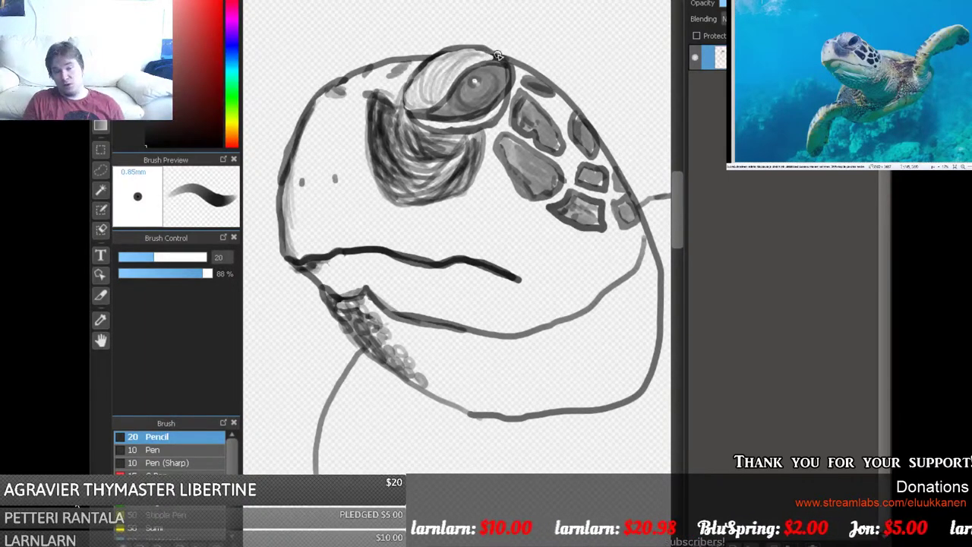
{"action": "mouse_move", "coordinate": [408, 107]}
{"action": "left_mouse_down"}
{"action": "mouse_move", "coordinate": [408, 85]}
{"action": "mouse_move", "coordinate": [443, 109]}
{"action": "left_mouse_up"}
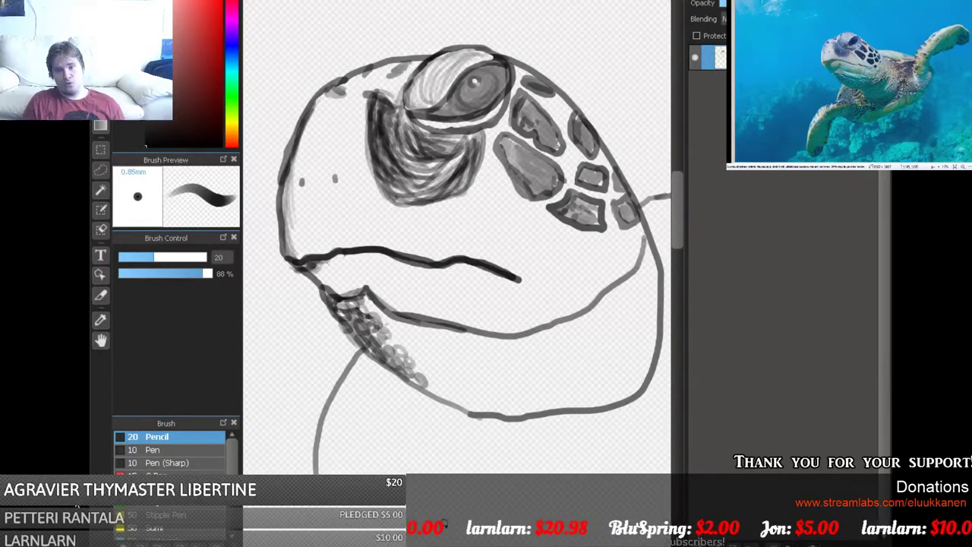
{"action": "left_click_drag", "start_coordinate": [580, 427], "coordinate": [536, 427]}
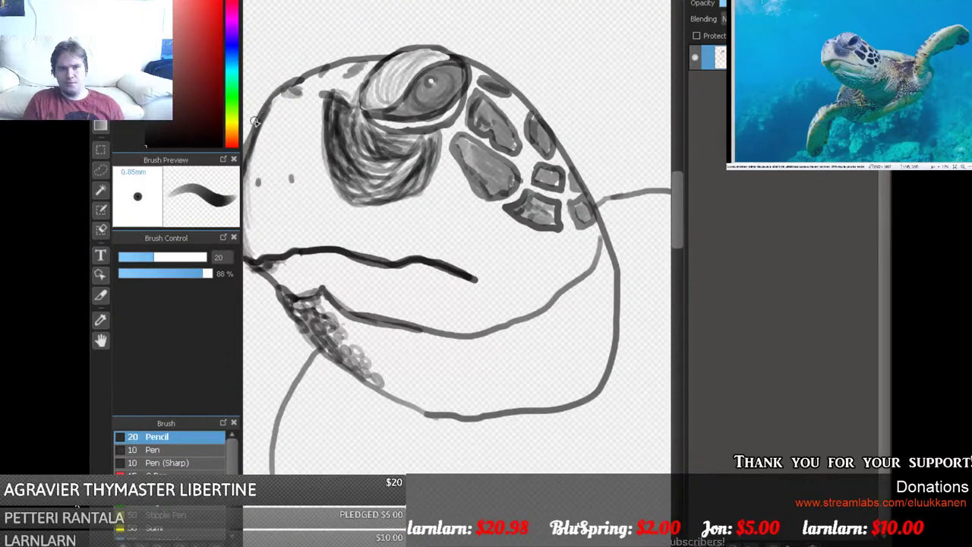
{"action": "left_click_drag", "start_coordinate": [258, 123], "coordinate": [283, 83]}
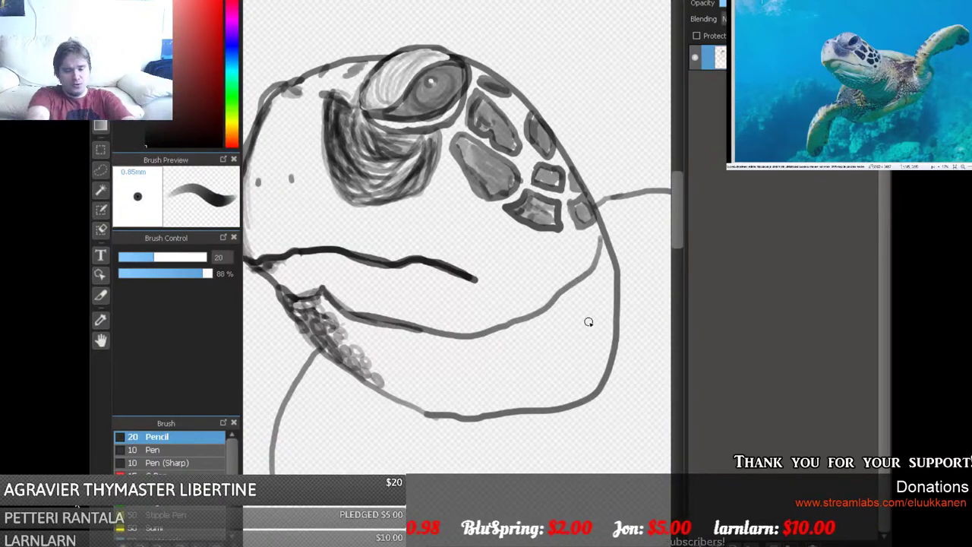
{"action": "scroll", "coordinate": [589, 322], "scroll_direction": "down", "scroll_amount": 5}
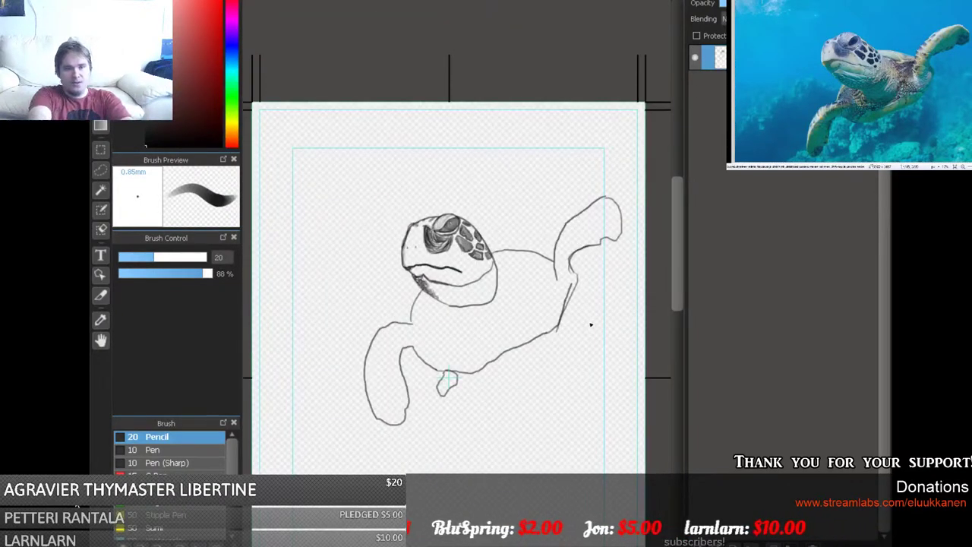
{"action": "scroll", "coordinate": [590, 324], "scroll_direction": "up", "scroll_amount": 5}
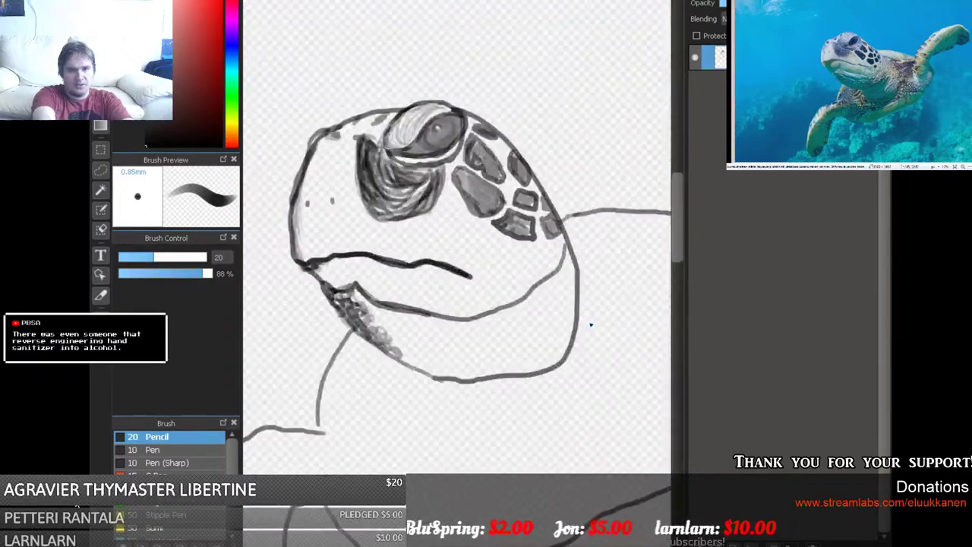
{"action": "scroll", "coordinate": [591, 324], "scroll_direction": "up", "scroll_amount": 1}
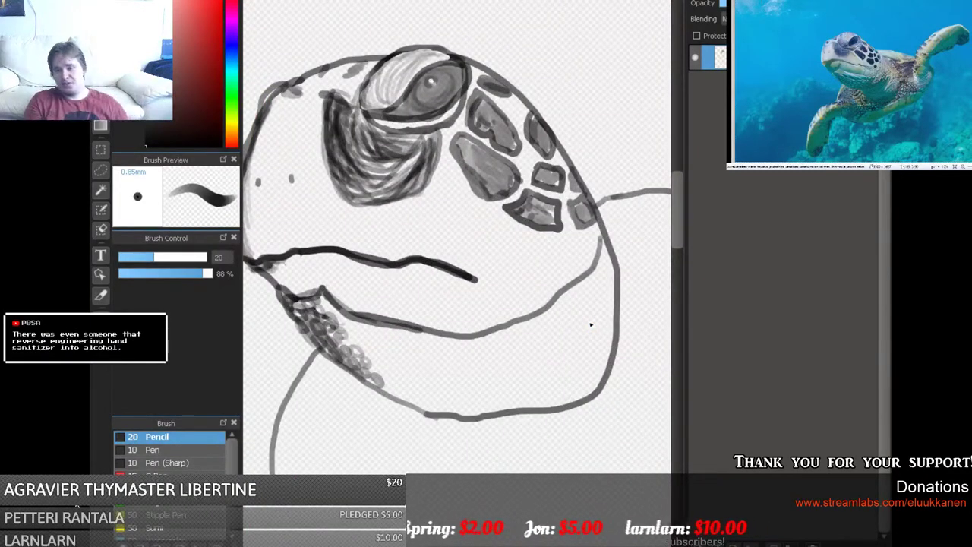
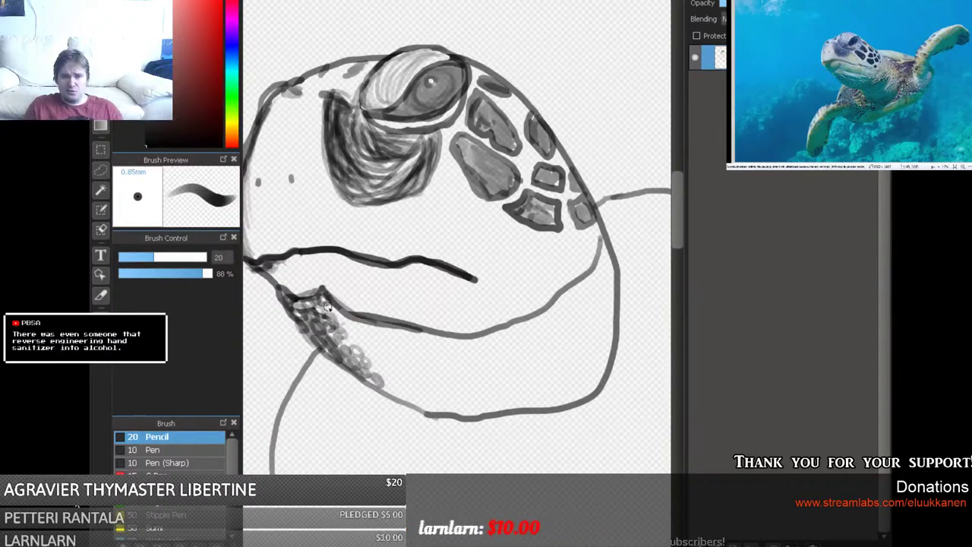
Pencil small scale circles across the throat, lower neck and up along the jaw's right edge.
{"action": "mouse_move", "coordinate": [328, 305]}
{"action": "left_mouse_down"}
{"action": "mouse_move", "coordinate": [355, 322]}
{"action": "mouse_move", "coordinate": [341, 338]}
{"action": "mouse_move", "coordinate": [353, 331]}
{"action": "mouse_move", "coordinate": [358, 343]}
{"action": "mouse_move", "coordinate": [341, 338]}
{"action": "mouse_move", "coordinate": [364, 337]}
{"action": "mouse_move", "coordinate": [357, 340]}
{"action": "mouse_move", "coordinate": [356, 321]}
{"action": "mouse_move", "coordinate": [377, 355]}
{"action": "mouse_move", "coordinate": [370, 374]}
{"action": "mouse_move", "coordinate": [387, 379]}
{"action": "mouse_move", "coordinate": [381, 371]}
{"action": "mouse_move", "coordinate": [382, 389]}
{"action": "mouse_move", "coordinate": [398, 395]}
{"action": "mouse_move", "coordinate": [401, 382]}
{"action": "mouse_move", "coordinate": [402, 393]}
{"action": "mouse_move", "coordinate": [393, 367]}
{"action": "mouse_move", "coordinate": [400, 373]}
{"action": "mouse_move", "coordinate": [389, 363]}
{"action": "mouse_move", "coordinate": [385, 373]}
{"action": "mouse_move", "coordinate": [373, 347]}
{"action": "left_mouse_up"}
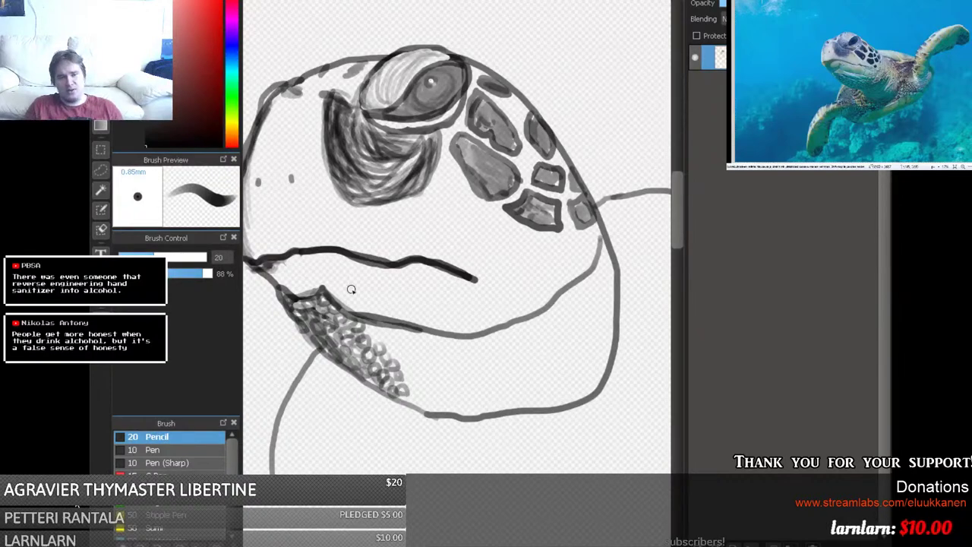
{"action": "mouse_move", "coordinate": [368, 341]}
{"action": "left_mouse_down"}
{"action": "mouse_move", "coordinate": [396, 355]}
{"action": "mouse_move", "coordinate": [393, 325]}
{"action": "mouse_move", "coordinate": [410, 355]}
{"action": "mouse_move", "coordinate": [397, 359]}
{"action": "mouse_move", "coordinate": [417, 393]}
{"action": "mouse_move", "coordinate": [416, 384]}
{"action": "mouse_move", "coordinate": [403, 408]}
{"action": "mouse_move", "coordinate": [402, 398]}
{"action": "mouse_move", "coordinate": [423, 404]}
{"action": "mouse_move", "coordinate": [421, 393]}
{"action": "mouse_move", "coordinate": [428, 408]}
{"action": "mouse_move", "coordinate": [422, 399]}
{"action": "mouse_move", "coordinate": [452, 410]}
{"action": "mouse_move", "coordinate": [436, 391]}
{"action": "mouse_move", "coordinate": [422, 401]}
{"action": "mouse_move", "coordinate": [425, 376]}
{"action": "mouse_move", "coordinate": [411, 361]}
{"action": "mouse_move", "coordinate": [423, 363]}
{"action": "mouse_move", "coordinate": [407, 340]}
{"action": "mouse_move", "coordinate": [426, 354]}
{"action": "left_mouse_up"}
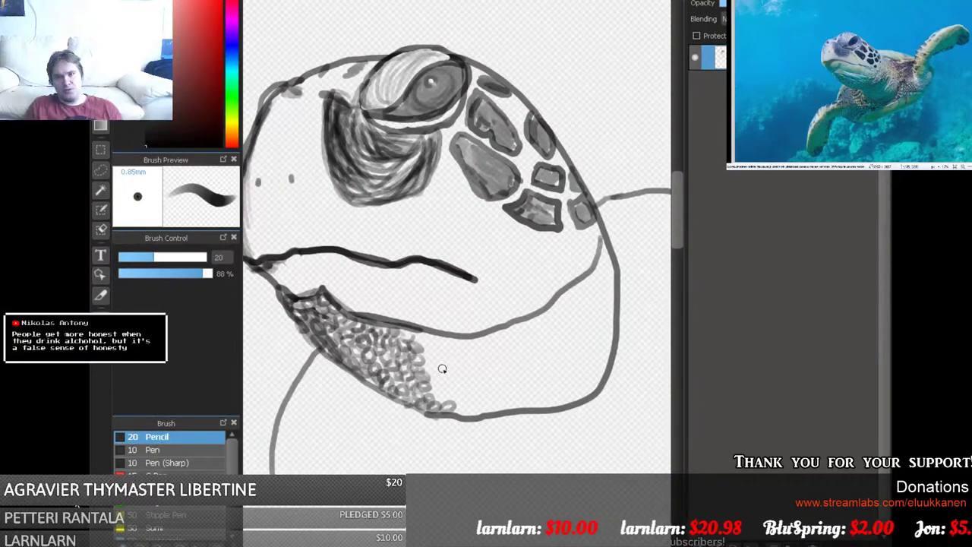
{"action": "mouse_move", "coordinate": [452, 402]}
{"action": "left_mouse_down"}
{"action": "mouse_move", "coordinate": [432, 386]}
{"action": "mouse_move", "coordinate": [469, 401]}
{"action": "mouse_move", "coordinate": [439, 383]}
{"action": "mouse_move", "coordinate": [437, 370]}
{"action": "mouse_move", "coordinate": [445, 372]}
{"action": "mouse_move", "coordinate": [445, 384]}
{"action": "mouse_move", "coordinate": [436, 381]}
{"action": "mouse_move", "coordinate": [439, 358]}
{"action": "mouse_move", "coordinate": [425, 366]}
{"action": "mouse_move", "coordinate": [433, 357]}
{"action": "mouse_move", "coordinate": [448, 368]}
{"action": "mouse_move", "coordinate": [421, 338]}
{"action": "mouse_move", "coordinate": [457, 362]}
{"action": "mouse_move", "coordinate": [441, 361]}
{"action": "mouse_move", "coordinate": [463, 391]}
{"action": "left_mouse_up"}
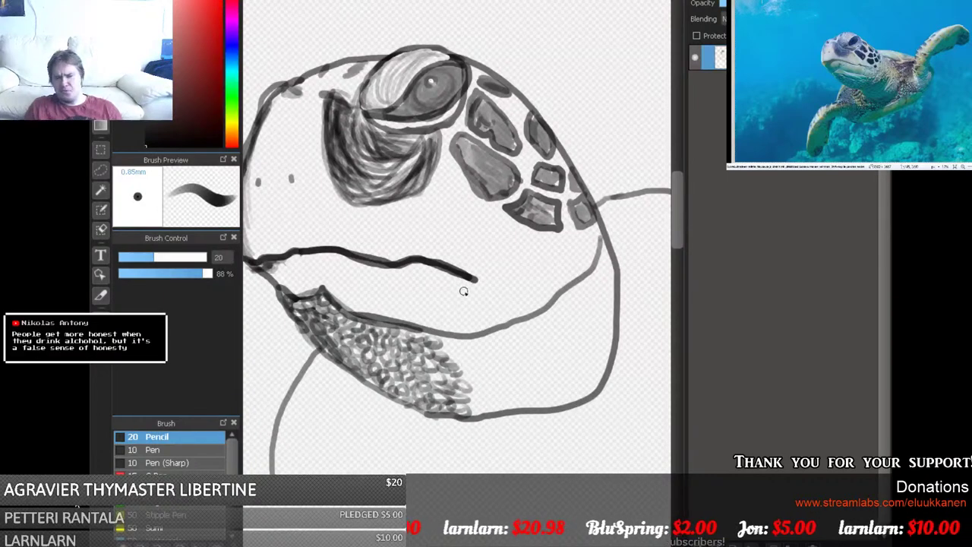
{"action": "mouse_move", "coordinate": [448, 342]}
{"action": "left_mouse_down"}
{"action": "mouse_move", "coordinate": [503, 336]}
{"action": "mouse_move", "coordinate": [492, 340]}
{"action": "mouse_move", "coordinate": [516, 332]}
{"action": "mouse_move", "coordinate": [506, 326]}
{"action": "mouse_move", "coordinate": [557, 316]}
{"action": "mouse_move", "coordinate": [573, 294]}
{"action": "mouse_move", "coordinate": [563, 293]}
{"action": "mouse_move", "coordinate": [602, 255]}
{"action": "left_mouse_up"}
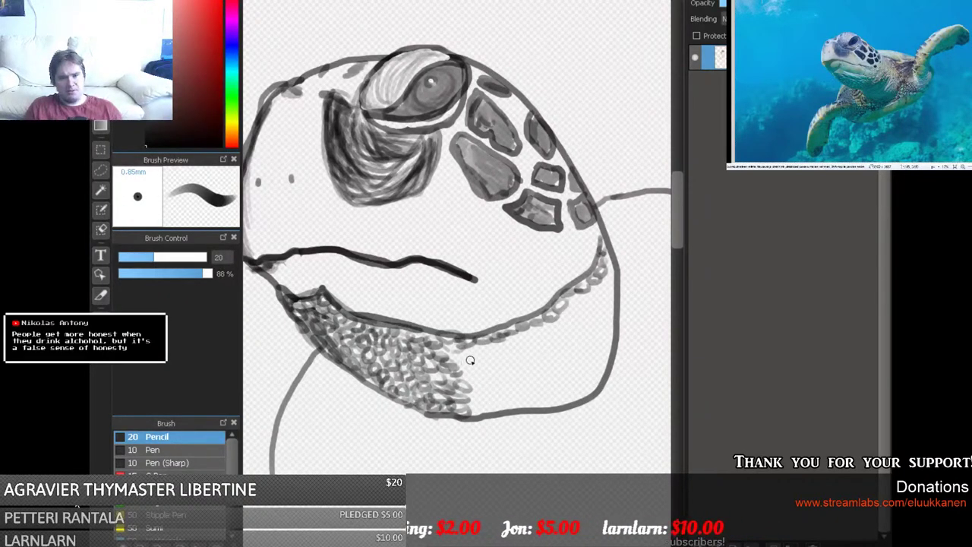
{"action": "mouse_move", "coordinate": [471, 361]}
{"action": "left_mouse_down"}
{"action": "mouse_move", "coordinate": [521, 340]}
{"action": "mouse_move", "coordinate": [513, 334]}
{"action": "mouse_move", "coordinate": [534, 345]}
{"action": "mouse_move", "coordinate": [556, 327]}
{"action": "left_mouse_up"}
Pack the jaw edge with darker scale ovals and stroke a second line beside the lower-left neck outline.
{"action": "left_click_drag", "start_coordinate": [576, 311], "coordinate": [608, 279]}
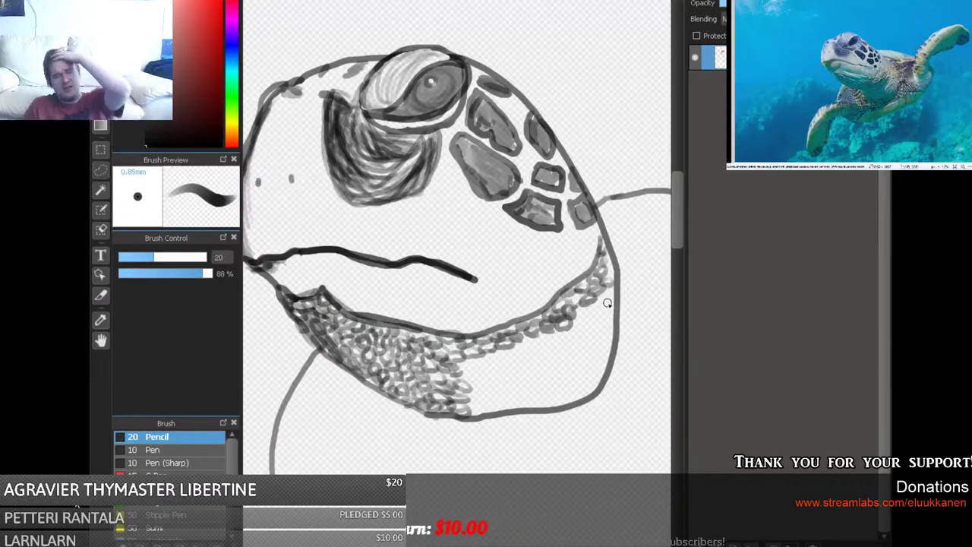
{"action": "left_click_drag", "start_coordinate": [611, 299], "coordinate": [605, 282]}
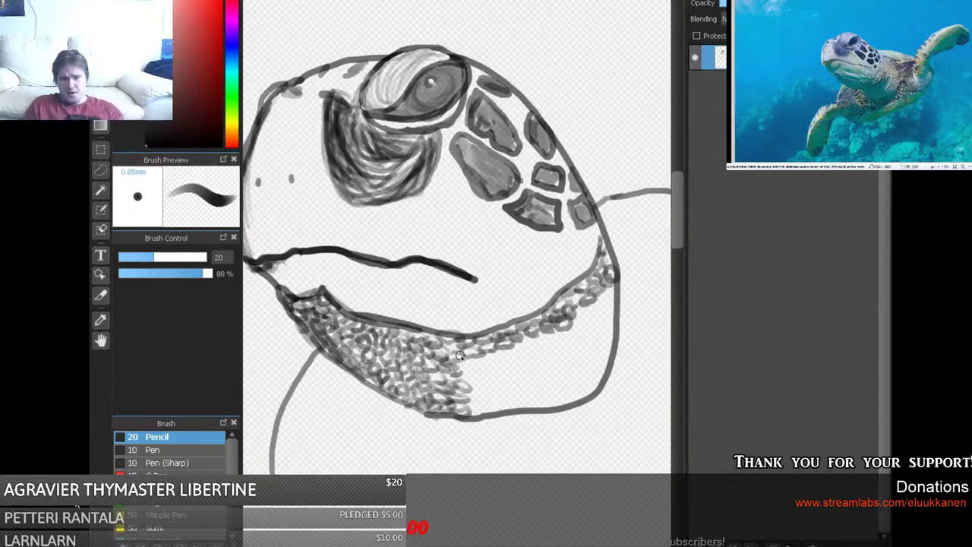
{"action": "mouse_move", "coordinate": [464, 355]}
{"action": "left_mouse_down"}
{"action": "mouse_move", "coordinate": [467, 366]}
{"action": "mouse_move", "coordinate": [494, 355]}
{"action": "mouse_move", "coordinate": [471, 380]}
{"action": "mouse_move", "coordinate": [471, 369]}
{"action": "mouse_move", "coordinate": [488, 367]}
{"action": "left_mouse_up"}
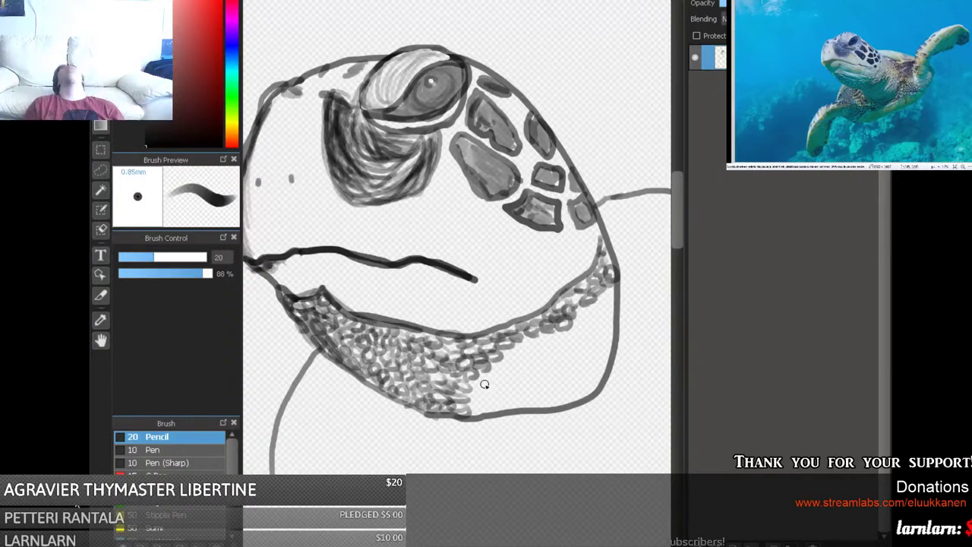
{"action": "mouse_move", "coordinate": [486, 403]}
{"action": "left_mouse_down"}
{"action": "mouse_move", "coordinate": [442, 399]}
{"action": "mouse_move", "coordinate": [444, 382]}
{"action": "mouse_move", "coordinate": [485, 391]}
{"action": "mouse_move", "coordinate": [471, 381]}
{"action": "mouse_move", "coordinate": [489, 374]}
{"action": "mouse_move", "coordinate": [473, 394]}
{"action": "mouse_move", "coordinate": [481, 395]}
{"action": "mouse_move", "coordinate": [475, 408]}
{"action": "mouse_move", "coordinate": [473, 398]}
{"action": "mouse_move", "coordinate": [482, 399]}
{"action": "mouse_move", "coordinate": [475, 412]}
{"action": "mouse_move", "coordinate": [496, 402]}
{"action": "mouse_move", "coordinate": [488, 399]}
{"action": "mouse_move", "coordinate": [495, 387]}
{"action": "mouse_move", "coordinate": [513, 402]}
{"action": "mouse_move", "coordinate": [503, 406]}
{"action": "mouse_move", "coordinate": [488, 396]}
{"action": "mouse_move", "coordinate": [522, 404]}
{"action": "mouse_move", "coordinate": [499, 397]}
{"action": "mouse_move", "coordinate": [527, 393]}
{"action": "mouse_move", "coordinate": [503, 383]}
{"action": "mouse_move", "coordinate": [518, 378]}
{"action": "mouse_move", "coordinate": [524, 392]}
{"action": "mouse_move", "coordinate": [493, 370]}
{"action": "mouse_move", "coordinate": [509, 374]}
{"action": "mouse_move", "coordinate": [504, 367]}
{"action": "mouse_move", "coordinate": [513, 362]}
{"action": "mouse_move", "coordinate": [522, 367]}
{"action": "mouse_move", "coordinate": [511, 372]}
{"action": "mouse_move", "coordinate": [537, 383]}
{"action": "mouse_move", "coordinate": [525, 385]}
{"action": "mouse_move", "coordinate": [545, 400]}
{"action": "mouse_move", "coordinate": [528, 400]}
{"action": "mouse_move", "coordinate": [536, 409]}
{"action": "mouse_move", "coordinate": [556, 403]}
{"action": "mouse_move", "coordinate": [560, 386]}
{"action": "mouse_move", "coordinate": [555, 395]}
{"action": "mouse_move", "coordinate": [538, 379]}
{"action": "mouse_move", "coordinate": [554, 378]}
{"action": "mouse_move", "coordinate": [528, 368]}
{"action": "mouse_move", "coordinate": [531, 345]}
{"action": "mouse_move", "coordinate": [539, 357]}
{"action": "mouse_move", "coordinate": [549, 342]}
{"action": "mouse_move", "coordinate": [559, 354]}
{"action": "mouse_move", "coordinate": [544, 372]}
{"action": "mouse_move", "coordinate": [564, 358]}
{"action": "mouse_move", "coordinate": [560, 376]}
{"action": "mouse_move", "coordinate": [550, 372]}
{"action": "mouse_move", "coordinate": [574, 369]}
{"action": "mouse_move", "coordinate": [563, 384]}
{"action": "mouse_move", "coordinate": [581, 376]}
{"action": "mouse_move", "coordinate": [583, 391]}
{"action": "mouse_move", "coordinate": [604, 376]}
{"action": "mouse_move", "coordinate": [590, 371]}
{"action": "mouse_move", "coordinate": [604, 366]}
{"action": "mouse_move", "coordinate": [589, 365]}
{"action": "mouse_move", "coordinate": [596, 357]}
{"action": "mouse_move", "coordinate": [564, 349]}
{"action": "mouse_move", "coordinate": [591, 353]}
{"action": "mouse_move", "coordinate": [547, 339]}
{"action": "mouse_move", "coordinate": [570, 334]}
{"action": "mouse_move", "coordinate": [578, 343]}
{"action": "mouse_move", "coordinate": [572, 326]}
{"action": "mouse_move", "coordinate": [592, 324]}
{"action": "mouse_move", "coordinate": [589, 337]}
{"action": "mouse_move", "coordinate": [612, 342]}
{"action": "mouse_move", "coordinate": [600, 357]}
{"action": "mouse_move", "coordinate": [608, 342]}
{"action": "mouse_move", "coordinate": [583, 313]}
{"action": "mouse_move", "coordinate": [596, 334]}
{"action": "mouse_move", "coordinate": [585, 319]}
{"action": "mouse_move", "coordinate": [602, 317]}
{"action": "mouse_move", "coordinate": [604, 331]}
{"action": "mouse_move", "coordinate": [591, 318]}
{"action": "mouse_move", "coordinate": [597, 304]}
{"action": "mouse_move", "coordinate": [616, 305]}
{"action": "mouse_move", "coordinate": [602, 271]}
{"action": "left_mouse_up"}
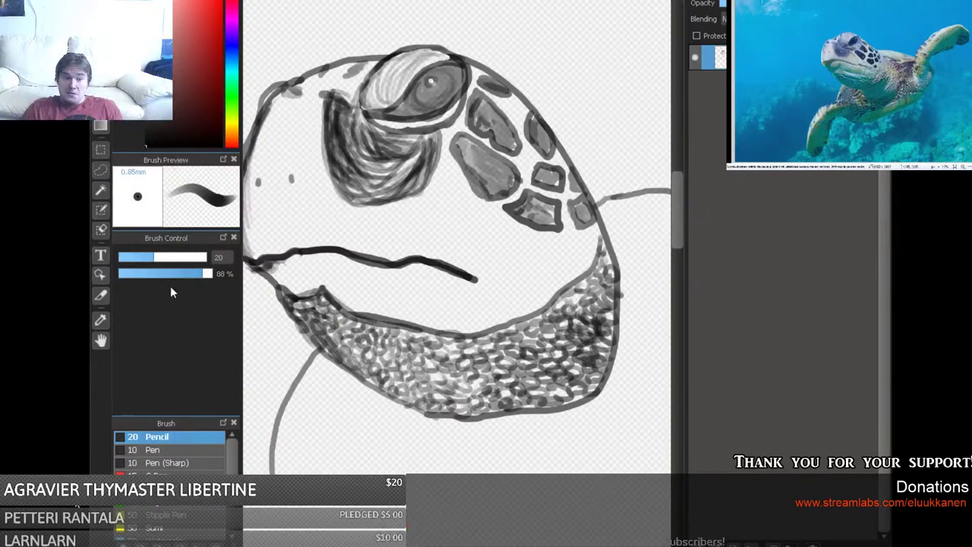
{"action": "mouse_move", "coordinate": [282, 474]}
{"action": "left_mouse_down"}
{"action": "mouse_move", "coordinate": [289, 420]}
{"action": "mouse_move", "coordinate": [324, 361]}
{"action": "mouse_move", "coordinate": [315, 352]}
{"action": "mouse_move", "coordinate": [283, 398]}
{"action": "mouse_move", "coordinate": [269, 437]}
{"action": "mouse_move", "coordinate": [273, 470]}
{"action": "mouse_move", "coordinate": [323, 361]}
{"action": "mouse_move", "coordinate": [307, 354]}
{"action": "mouse_move", "coordinate": [265, 448]}
{"action": "left_mouse_up"}
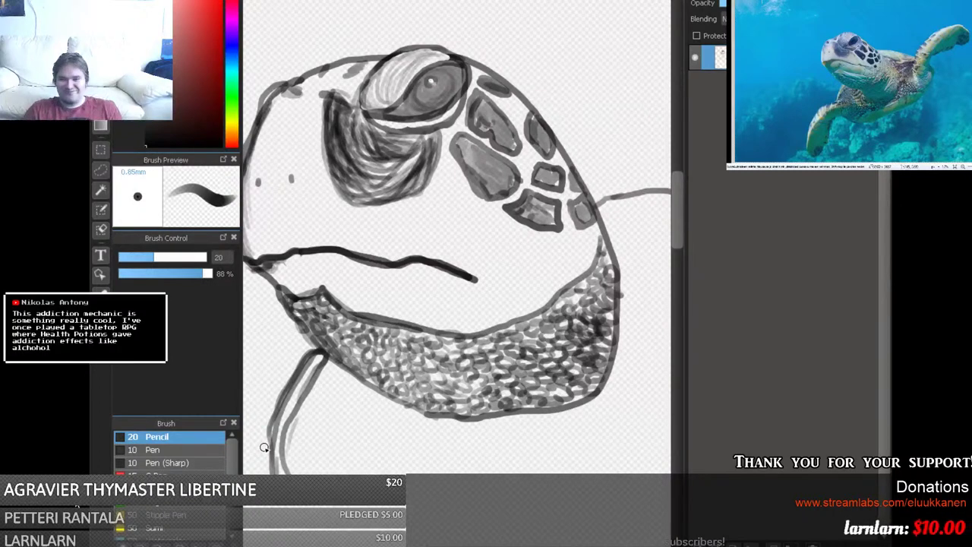
Scroll down and trace a parallel pencil line up the long left curve below the throat.
{"action": "left_click_drag", "start_coordinate": [269, 513], "coordinate": [447, 513]}
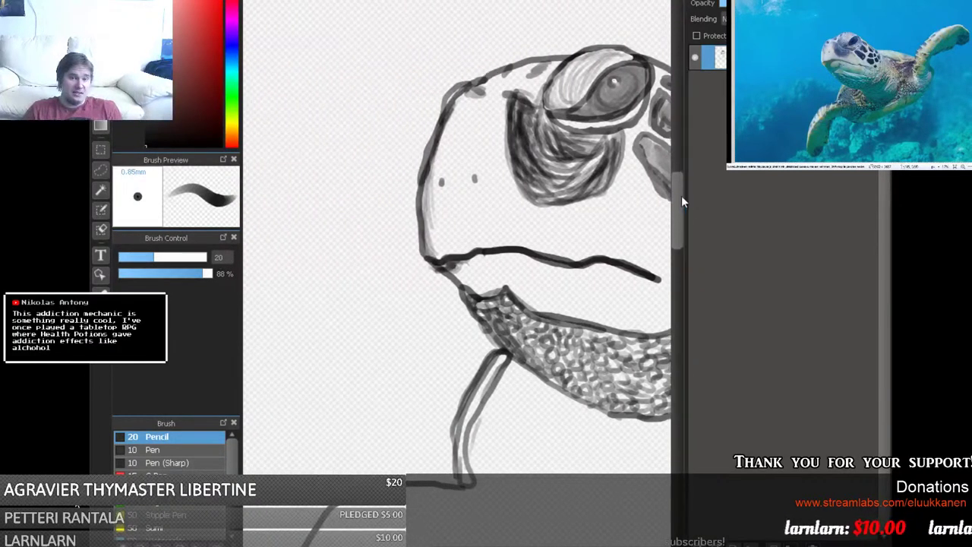
{"action": "left_click_drag", "start_coordinate": [682, 195], "coordinate": [686, 240]}
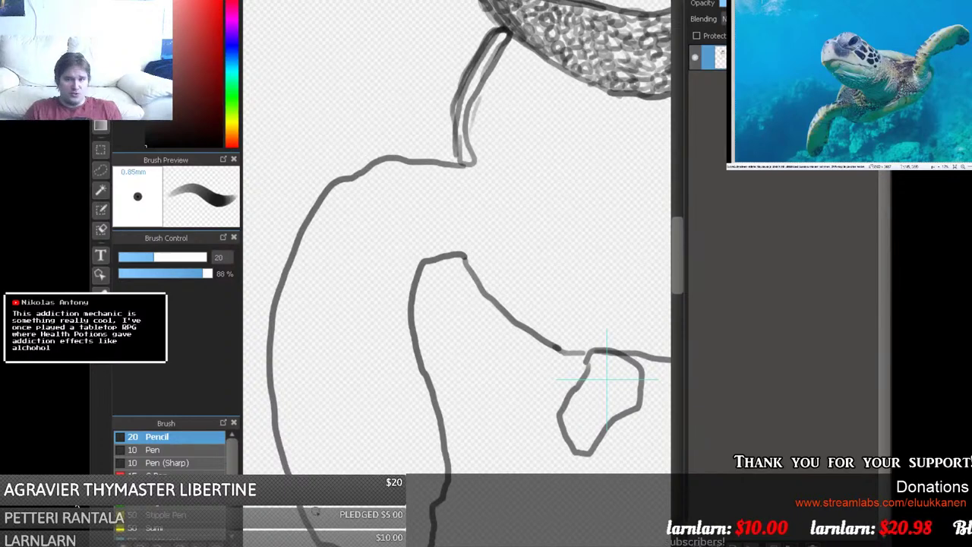
{"action": "mouse_move", "coordinate": [297, 472]}
{"action": "left_mouse_down"}
{"action": "mouse_move", "coordinate": [291, 317]}
{"action": "mouse_move", "coordinate": [323, 240]}
{"action": "mouse_move", "coordinate": [368, 207]}
{"action": "mouse_move", "coordinate": [421, 196]}
{"action": "mouse_move", "coordinate": [403, 172]}
{"action": "mouse_move", "coordinate": [313, 194]}
{"action": "mouse_move", "coordinate": [309, 205]}
{"action": "mouse_move", "coordinate": [410, 156]}
{"action": "mouse_move", "coordinate": [414, 202]}
{"action": "left_mouse_up"}
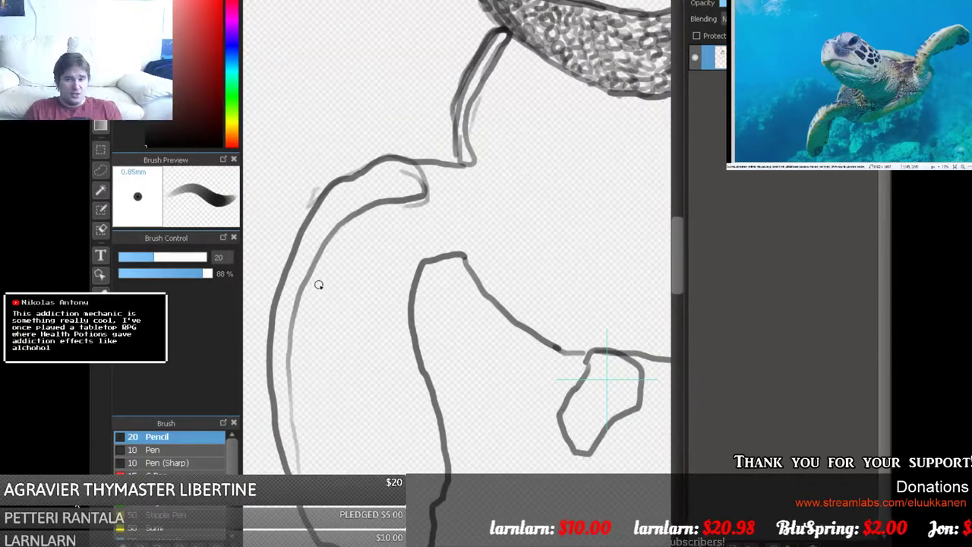
{"action": "mouse_move", "coordinate": [382, 201]}
{"action": "left_mouse_down"}
{"action": "mouse_move", "coordinate": [418, 184]}
{"action": "mouse_move", "coordinate": [423, 194]}
{"action": "left_mouse_up"}
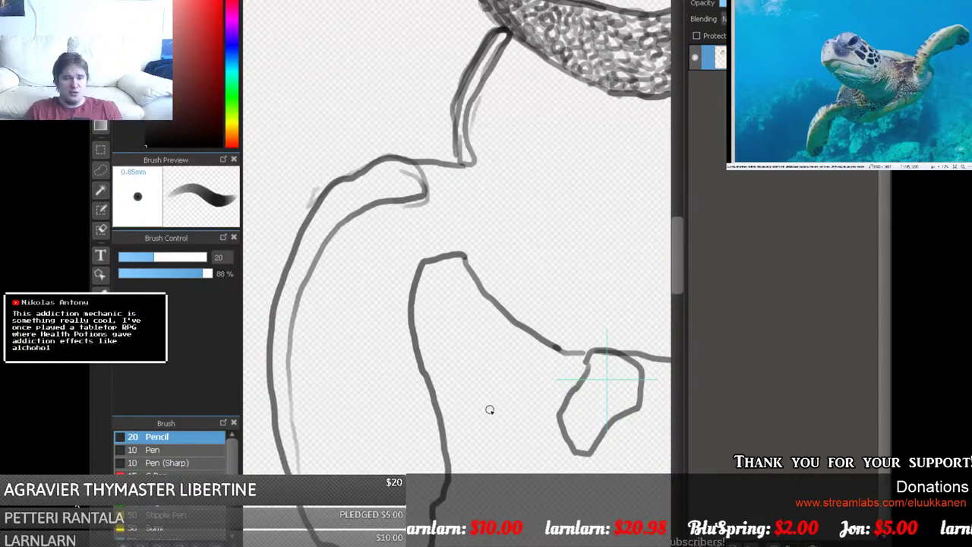
Sketch light lines along the inner curve and scribble a dark lump at its lower left.
{"action": "scroll", "coordinate": [680, 232], "scroll_direction": "down", "scroll_amount": 2}
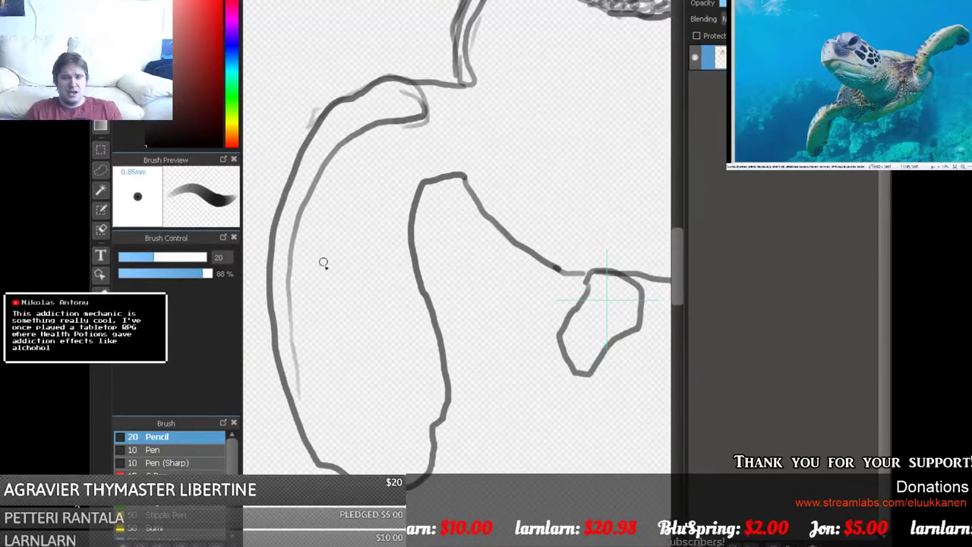
{"action": "mouse_move", "coordinate": [389, 475]}
{"action": "left_mouse_down"}
{"action": "mouse_move", "coordinate": [394, 434]}
{"action": "mouse_move", "coordinate": [425, 426]}
{"action": "mouse_move", "coordinate": [387, 438]}
{"action": "mouse_move", "coordinate": [384, 430]}
{"action": "mouse_move", "coordinate": [423, 422]}
{"action": "left_mouse_up"}
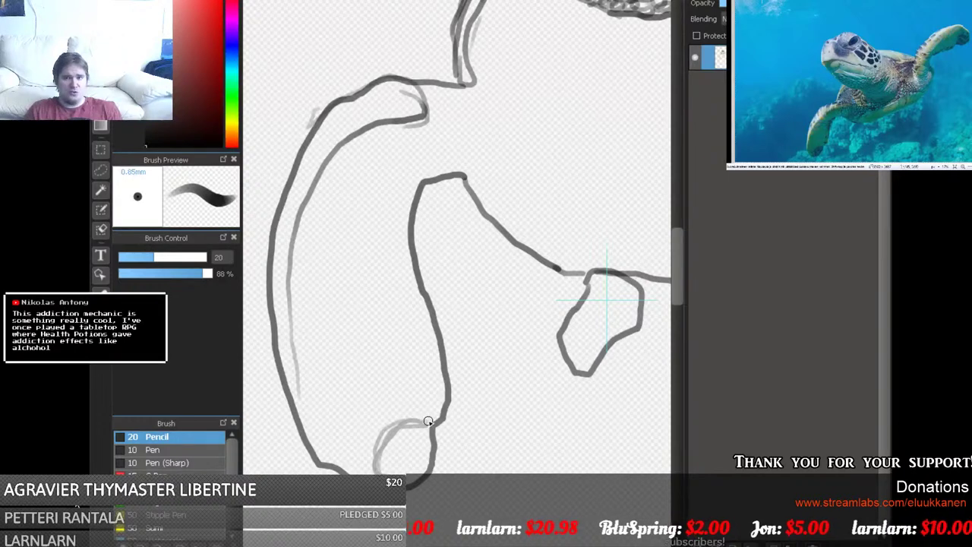
{"action": "mouse_move", "coordinate": [447, 378]}
{"action": "left_mouse_down"}
{"action": "mouse_move", "coordinate": [384, 206]}
{"action": "mouse_move", "coordinate": [418, 185]}
{"action": "mouse_move", "coordinate": [386, 197]}
{"action": "mouse_move", "coordinate": [382, 212]}
{"action": "mouse_move", "coordinate": [440, 369]}
{"action": "left_mouse_up"}
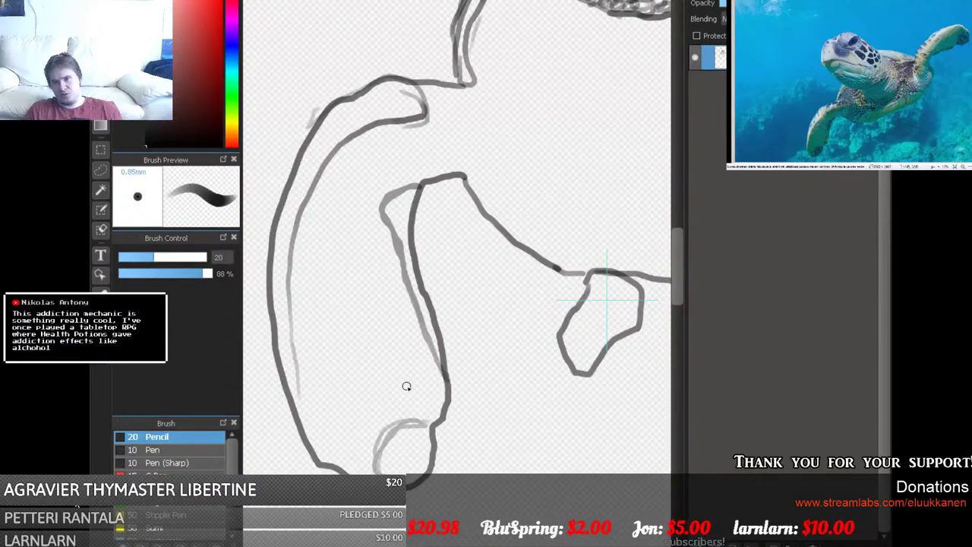
{"action": "mouse_move", "coordinate": [432, 424]}
{"action": "left_mouse_down"}
{"action": "mouse_move", "coordinate": [383, 425]}
{"action": "mouse_move", "coordinate": [373, 437]}
{"action": "mouse_move", "coordinate": [374, 469]}
{"action": "left_mouse_up"}
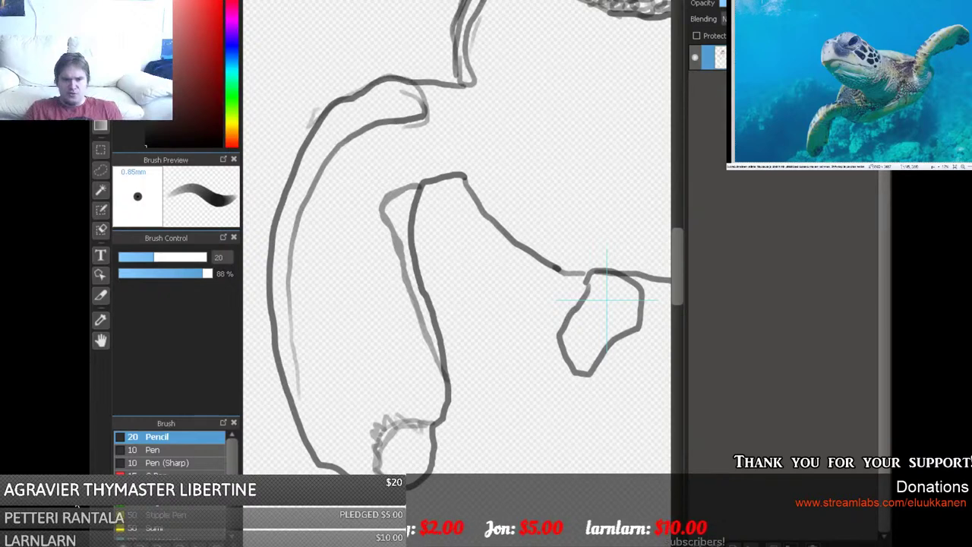
{"action": "mouse_move", "coordinate": [366, 471]}
{"action": "left_mouse_down"}
{"action": "mouse_move", "coordinate": [383, 408]}
{"action": "mouse_move", "coordinate": [436, 425]}
{"action": "mouse_move", "coordinate": [405, 414]}
{"action": "mouse_move", "coordinate": [389, 422]}
{"action": "mouse_move", "coordinate": [373, 470]}
{"action": "left_mouse_up"}
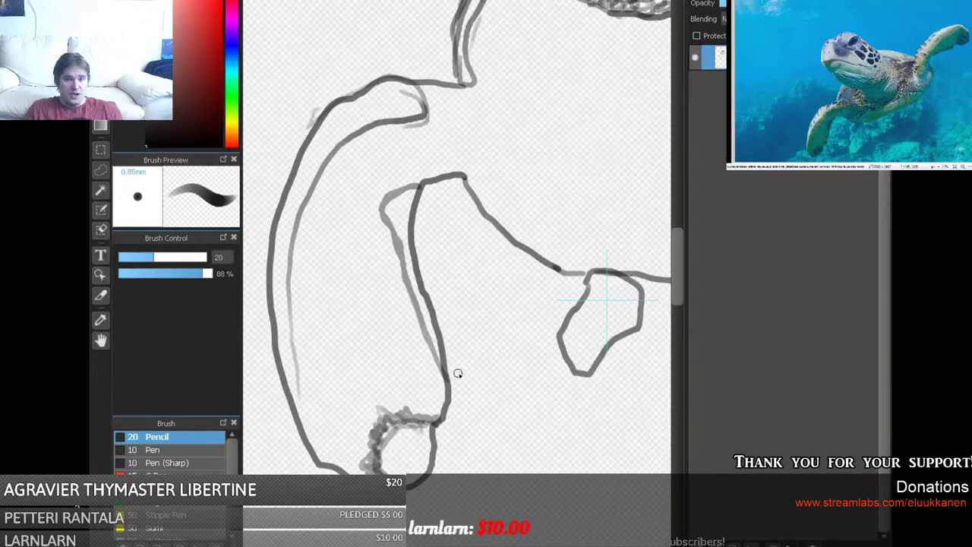
Trace darker strokes over the inner sketch line, working upward.
{"action": "left_click_drag", "start_coordinate": [439, 374], "coordinate": [426, 368]}
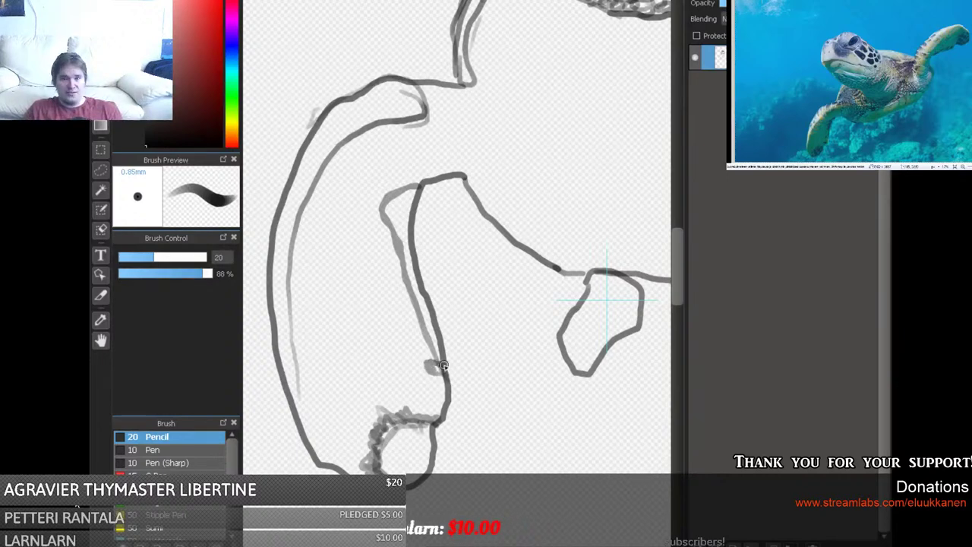
{"action": "left_click_drag", "start_coordinate": [423, 319], "coordinate": [431, 326]}
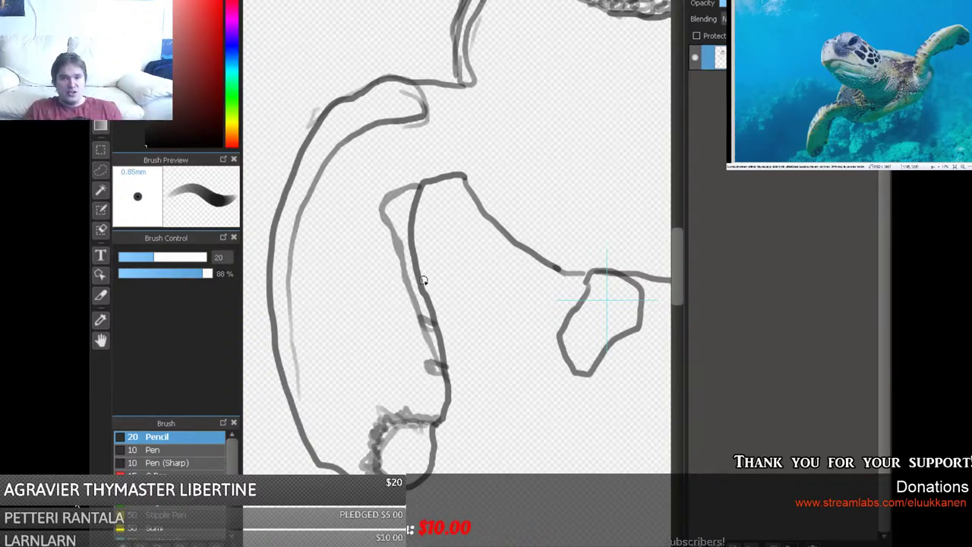
{"action": "mouse_move", "coordinate": [416, 282]}
{"action": "left_mouse_down"}
{"action": "mouse_move", "coordinate": [377, 225]}
{"action": "mouse_move", "coordinate": [420, 184]}
{"action": "mouse_move", "coordinate": [383, 211]}
{"action": "mouse_move", "coordinate": [386, 236]}
{"action": "mouse_move", "coordinate": [418, 276]}
{"action": "mouse_move", "coordinate": [393, 222]}
{"action": "mouse_move", "coordinate": [388, 231]}
{"action": "mouse_move", "coordinate": [389, 210]}
{"action": "mouse_move", "coordinate": [414, 196]}
{"action": "mouse_move", "coordinate": [385, 224]}
{"action": "mouse_move", "coordinate": [403, 240]}
{"action": "mouse_move", "coordinate": [405, 271]}
{"action": "left_mouse_up"}
Erase to lighten and break the dark left stroke and its grey shading.
{"action": "key", "text": "e"}
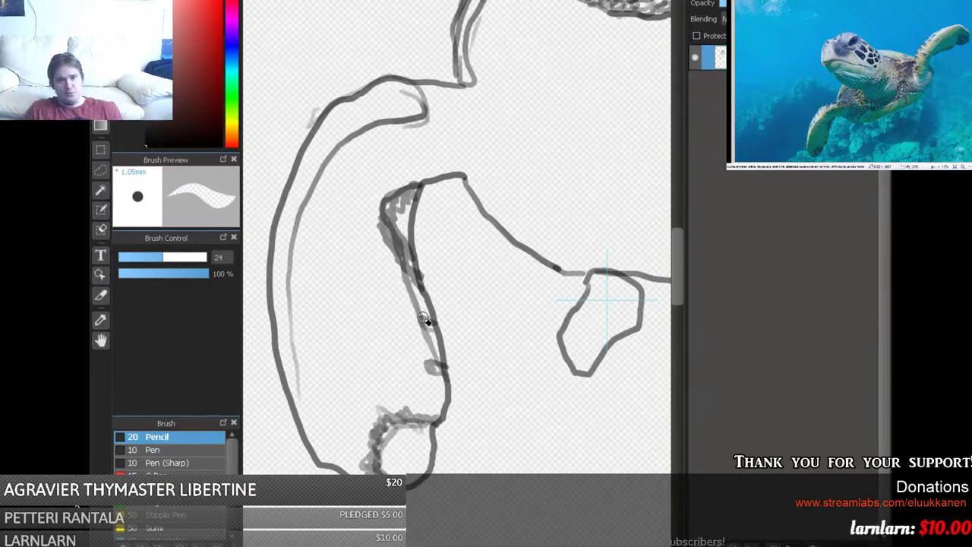
{"action": "mouse_move", "coordinate": [428, 322]}
{"action": "left_mouse_down"}
{"action": "mouse_move", "coordinate": [405, 302]}
{"action": "mouse_move", "coordinate": [403, 288]}
{"action": "mouse_move", "coordinate": [412, 282]}
{"action": "mouse_move", "coordinate": [403, 273]}
{"action": "mouse_move", "coordinate": [408, 211]}
{"action": "mouse_move", "coordinate": [380, 204]}
{"action": "mouse_move", "coordinate": [418, 175]}
{"action": "mouse_move", "coordinate": [397, 216]}
{"action": "mouse_move", "coordinate": [404, 242]}
{"action": "mouse_move", "coordinate": [390, 211]}
{"action": "mouse_move", "coordinate": [399, 188]}
{"action": "mouse_move", "coordinate": [385, 226]}
{"action": "mouse_move", "coordinate": [395, 193]}
{"action": "mouse_move", "coordinate": [419, 189]}
{"action": "left_mouse_up"}
{"action": "mouse_move", "coordinate": [428, 346]}
{"action": "left_mouse_down"}
{"action": "mouse_move", "coordinate": [427, 334]}
{"action": "mouse_move", "coordinate": [430, 357]}
{"action": "left_mouse_up"}
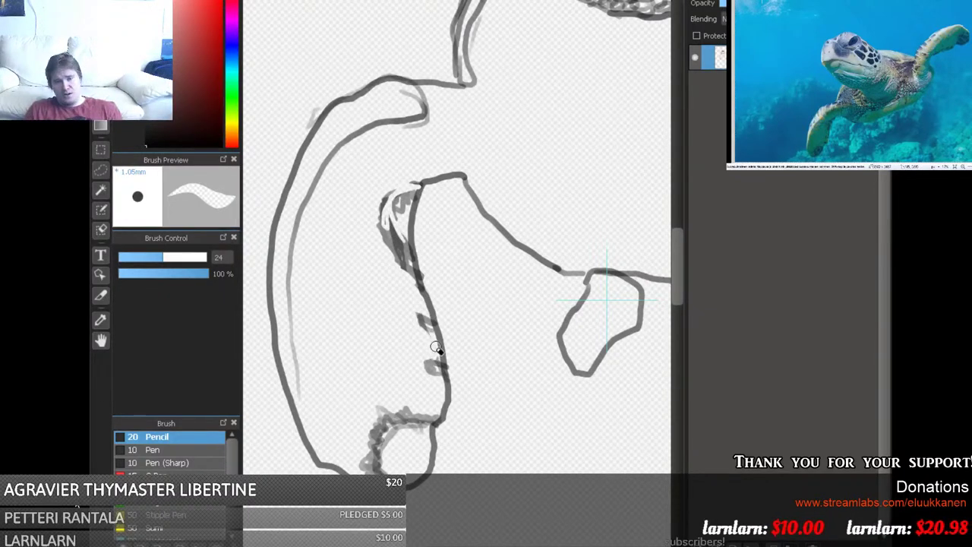
Pencil dark shading along the inner curve strip, from the bottom loop up to its top.
{"action": "left_click", "coordinate": [156, 437]}
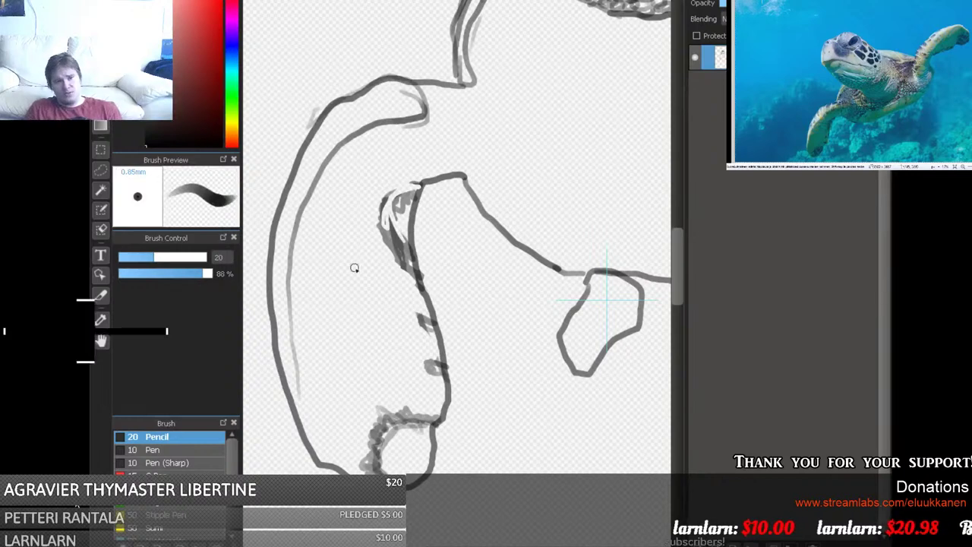
{"action": "left_click_drag", "start_coordinate": [422, 317], "coordinate": [421, 319]}
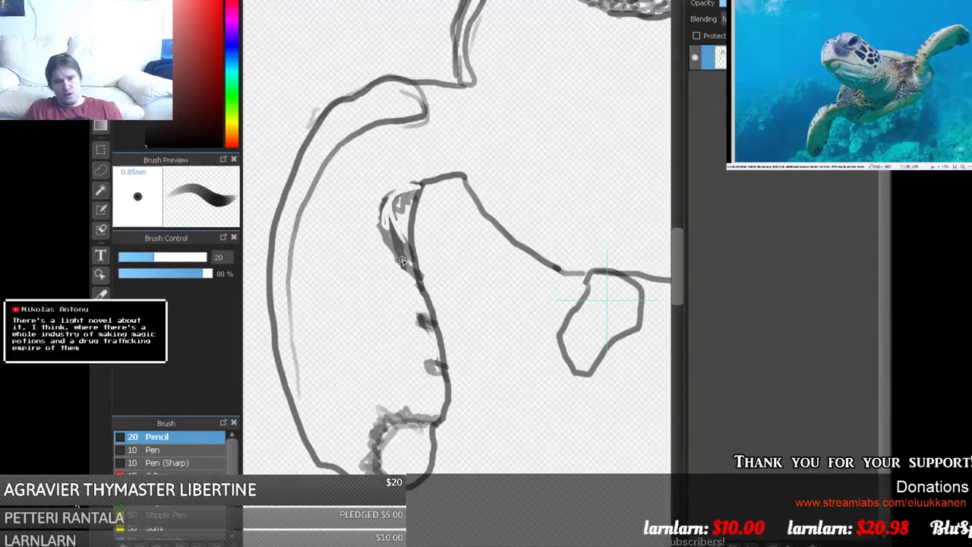
{"action": "mouse_move", "coordinate": [419, 267]}
{"action": "left_mouse_down"}
{"action": "mouse_move", "coordinate": [417, 275]}
{"action": "mouse_move", "coordinate": [396, 256]}
{"action": "mouse_move", "coordinate": [384, 203]}
{"action": "mouse_move", "coordinate": [416, 187]}
{"action": "mouse_move", "coordinate": [386, 214]}
{"action": "mouse_move", "coordinate": [389, 232]}
{"action": "mouse_move", "coordinate": [388, 206]}
{"action": "mouse_move", "coordinate": [418, 188]}
{"action": "mouse_move", "coordinate": [401, 242]}
{"action": "mouse_move", "coordinate": [406, 223]}
{"action": "mouse_move", "coordinate": [404, 231]}
{"action": "left_mouse_up"}
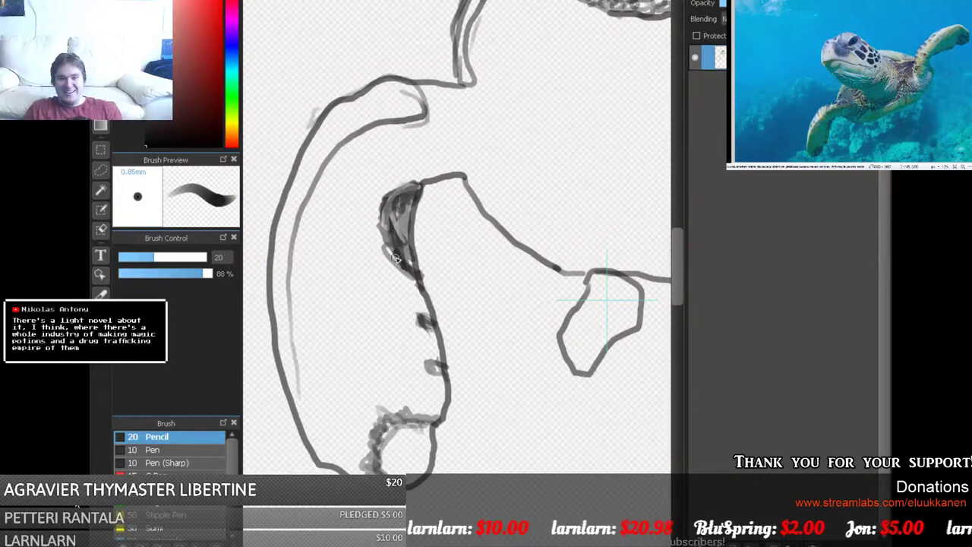
{"action": "mouse_move", "coordinate": [395, 258]}
{"action": "left_mouse_down"}
{"action": "mouse_move", "coordinate": [388, 202]}
{"action": "mouse_move", "coordinate": [412, 274]}
{"action": "left_mouse_up"}
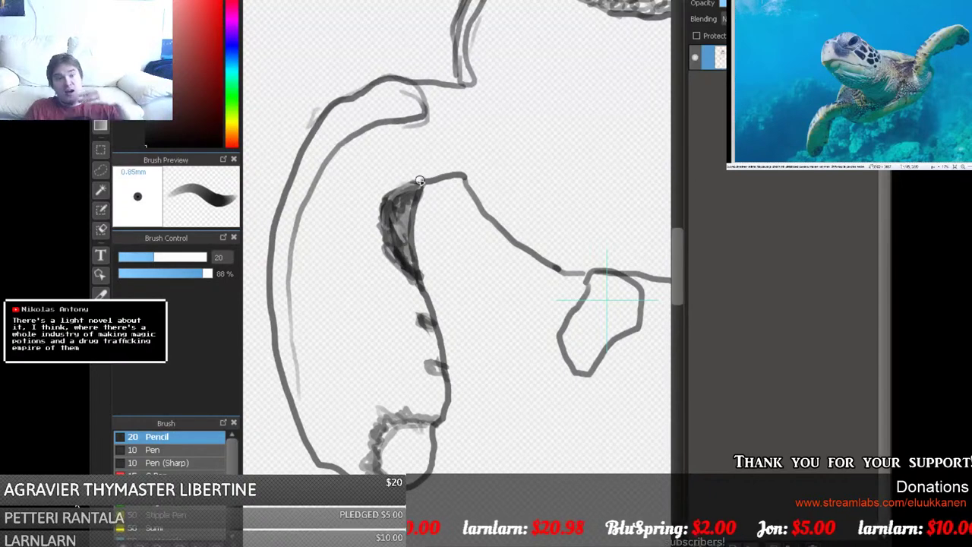
{"action": "mouse_move", "coordinate": [416, 180]}
{"action": "left_mouse_down"}
{"action": "mouse_move", "coordinate": [433, 174]}
{"action": "mouse_move", "coordinate": [405, 183]}
{"action": "left_mouse_up"}
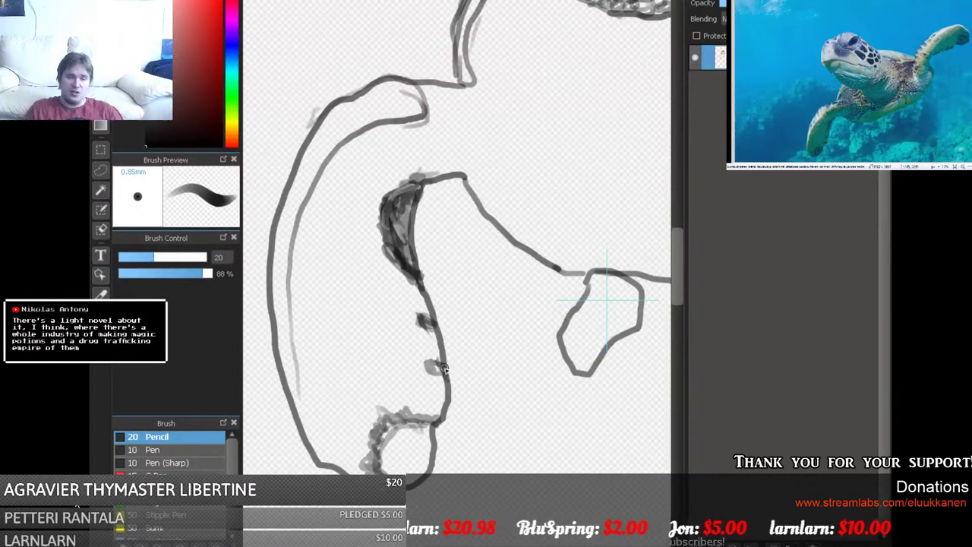
{"action": "left_click_drag", "start_coordinate": [445, 368], "coordinate": [423, 380]}
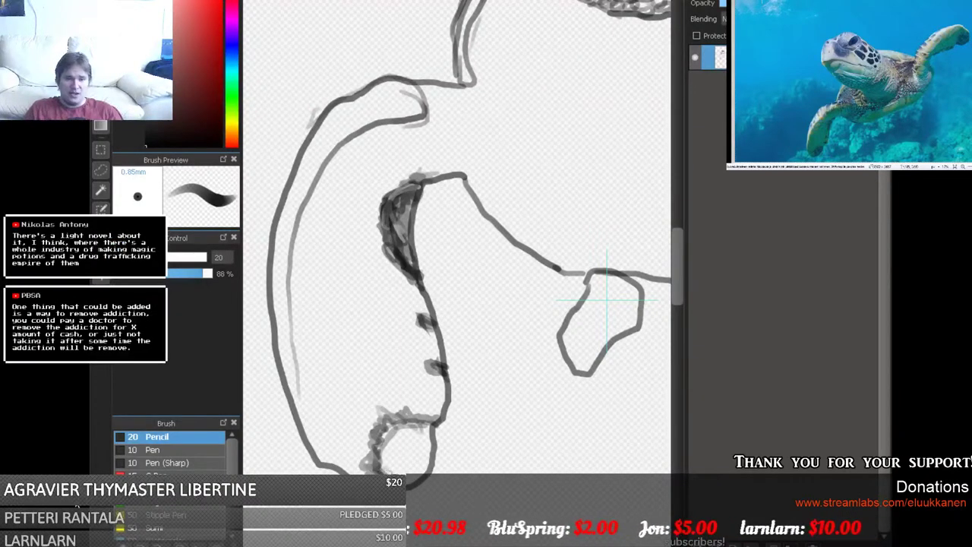
{"action": "mouse_move", "coordinate": [386, 470]}
{"action": "left_mouse_down"}
{"action": "mouse_move", "coordinate": [385, 439]}
{"action": "mouse_move", "coordinate": [418, 422]}
{"action": "mouse_move", "coordinate": [432, 439]}
{"action": "mouse_move", "coordinate": [430, 469]}
{"action": "mouse_move", "coordinate": [399, 445]}
{"action": "mouse_move", "coordinate": [419, 447]}
{"action": "mouse_move", "coordinate": [414, 477]}
{"action": "mouse_move", "coordinate": [403, 455]}
{"action": "mouse_move", "coordinate": [414, 433]}
{"action": "mouse_move", "coordinate": [403, 439]}
{"action": "mouse_move", "coordinate": [409, 459]}
{"action": "mouse_move", "coordinate": [382, 459]}
{"action": "mouse_move", "coordinate": [429, 434]}
{"action": "left_mouse_up"}
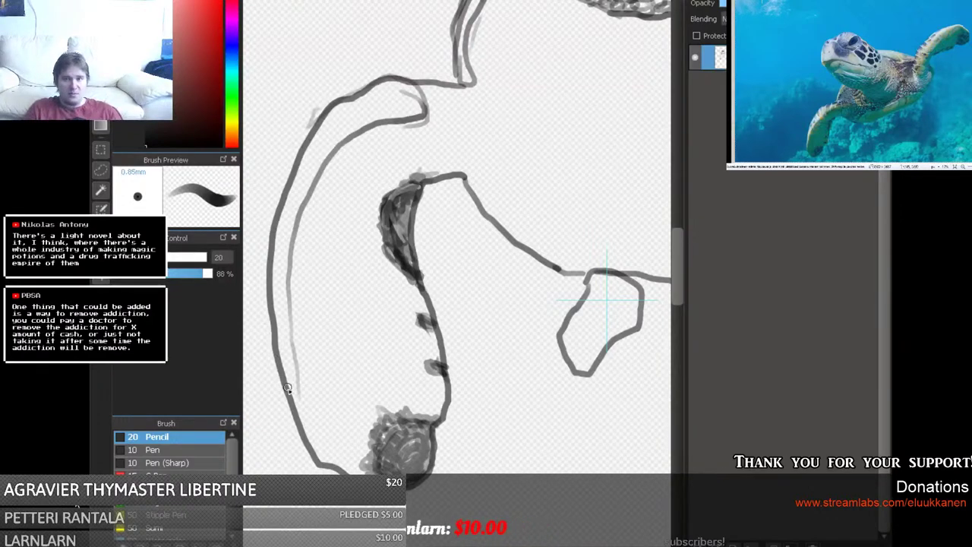
Add a stroke down the left curve, redraw the small loop and add a faint stroke along the top curve.
{"action": "mouse_move", "coordinate": [291, 334]}
{"action": "left_mouse_down"}
{"action": "mouse_move", "coordinate": [296, 408]}
{"action": "mouse_move", "coordinate": [289, 307]}
{"action": "mouse_move", "coordinate": [301, 215]}
{"action": "mouse_move", "coordinate": [346, 142]}
{"action": "mouse_move", "coordinate": [370, 123]}
{"action": "mouse_move", "coordinate": [429, 114]}
{"action": "mouse_move", "coordinate": [422, 79]}
{"action": "mouse_move", "coordinate": [385, 78]}
{"action": "mouse_move", "coordinate": [323, 106]}
{"action": "mouse_move", "coordinate": [303, 142]}
{"action": "mouse_move", "coordinate": [265, 291]}
{"action": "mouse_move", "coordinate": [297, 420]}
{"action": "mouse_move", "coordinate": [303, 319]}
{"action": "mouse_move", "coordinate": [297, 264]}
{"action": "left_mouse_up"}
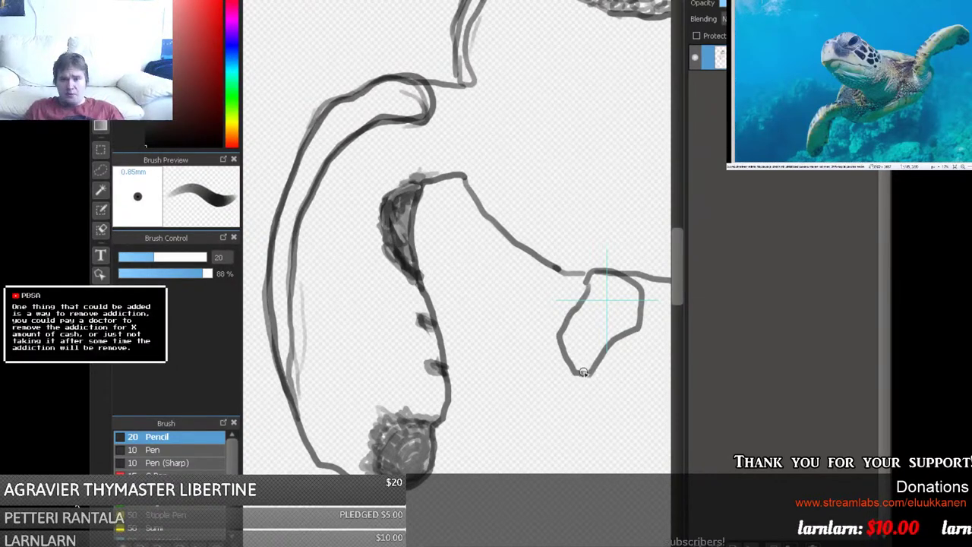
{"action": "mouse_move", "coordinate": [583, 373]}
{"action": "left_mouse_down"}
{"action": "mouse_move", "coordinate": [594, 351]}
{"action": "mouse_move", "coordinate": [647, 312]}
{"action": "left_mouse_up"}
{"action": "mouse_move", "coordinate": [572, 357]}
{"action": "left_mouse_down"}
{"action": "mouse_move", "coordinate": [564, 326]}
{"action": "mouse_move", "coordinate": [609, 271]}
{"action": "mouse_move", "coordinate": [562, 328]}
{"action": "mouse_move", "coordinate": [564, 358]}
{"action": "mouse_move", "coordinate": [597, 288]}
{"action": "mouse_move", "coordinate": [586, 283]}
{"action": "left_mouse_up"}
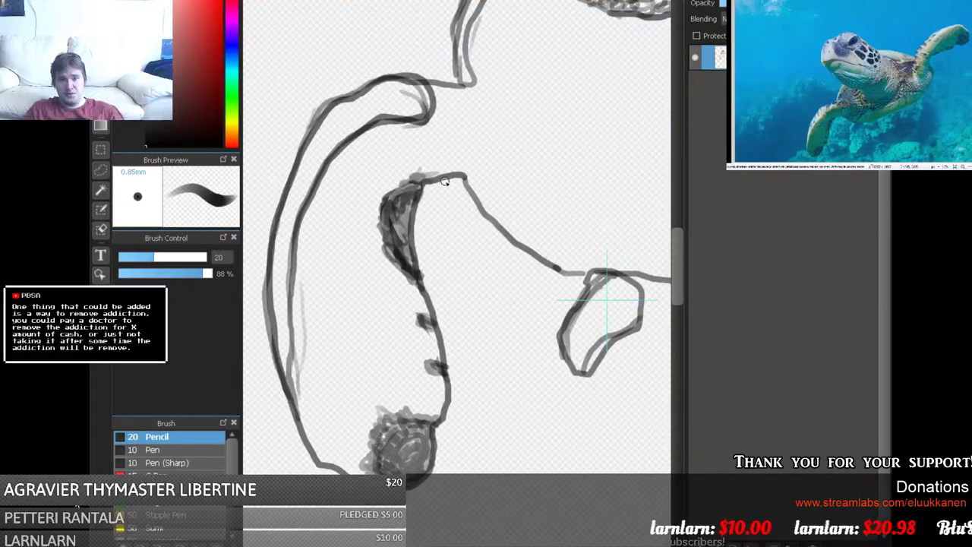
{"action": "mouse_move", "coordinate": [452, 163]}
{"action": "left_mouse_down"}
{"action": "mouse_move", "coordinate": [481, 177]}
{"action": "mouse_move", "coordinate": [529, 150]}
{"action": "mouse_move", "coordinate": [541, 114]}
{"action": "mouse_move", "coordinate": [530, 96]}
{"action": "mouse_move", "coordinate": [466, 89]}
{"action": "mouse_move", "coordinate": [499, 78]}
{"action": "mouse_move", "coordinate": [538, 86]}
{"action": "mouse_move", "coordinate": [542, 113]}
{"action": "mouse_move", "coordinate": [480, 178]}
{"action": "mouse_move", "coordinate": [527, 156]}
{"action": "mouse_move", "coordinate": [550, 119]}
{"action": "mouse_move", "coordinate": [509, 166]}
{"action": "mouse_move", "coordinate": [485, 175]}
{"action": "mouse_move", "coordinate": [544, 121]}
{"action": "mouse_move", "coordinate": [549, 103]}
{"action": "mouse_move", "coordinate": [539, 110]}
{"action": "mouse_move", "coordinate": [544, 78]}
{"action": "mouse_move", "coordinate": [503, 72]}
{"action": "mouse_move", "coordinate": [475, 82]}
{"action": "mouse_move", "coordinate": [511, 74]}
{"action": "mouse_move", "coordinate": [555, 82]}
{"action": "mouse_move", "coordinate": [538, 123]}
{"action": "mouse_move", "coordinate": [499, 161]}
{"action": "mouse_move", "coordinate": [460, 169]}
{"action": "mouse_move", "coordinate": [492, 171]}
{"action": "left_mouse_up"}
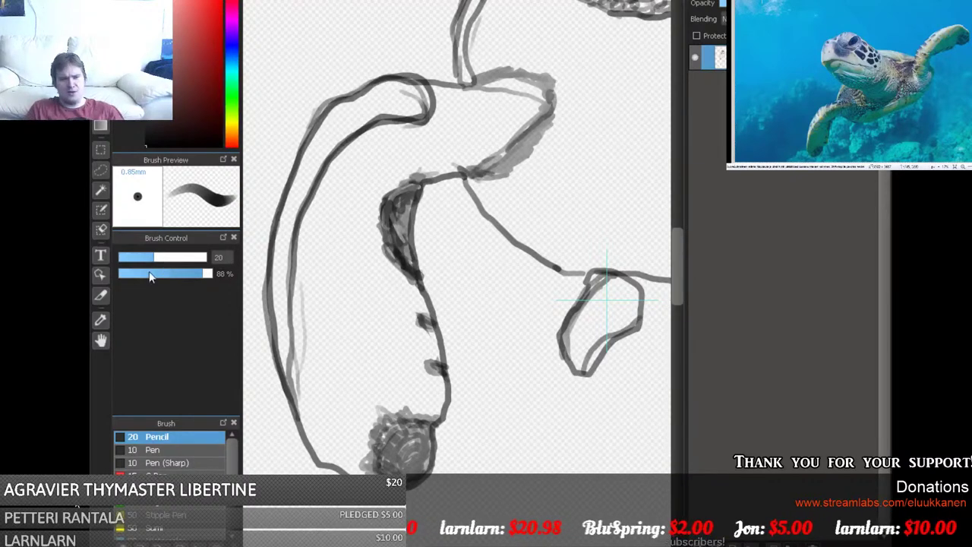
Lower pencil opacity to 16% and shade lightly along the limb's top bend.
{"action": "left_click_drag", "start_coordinate": [150, 276], "coordinate": [134, 276]}
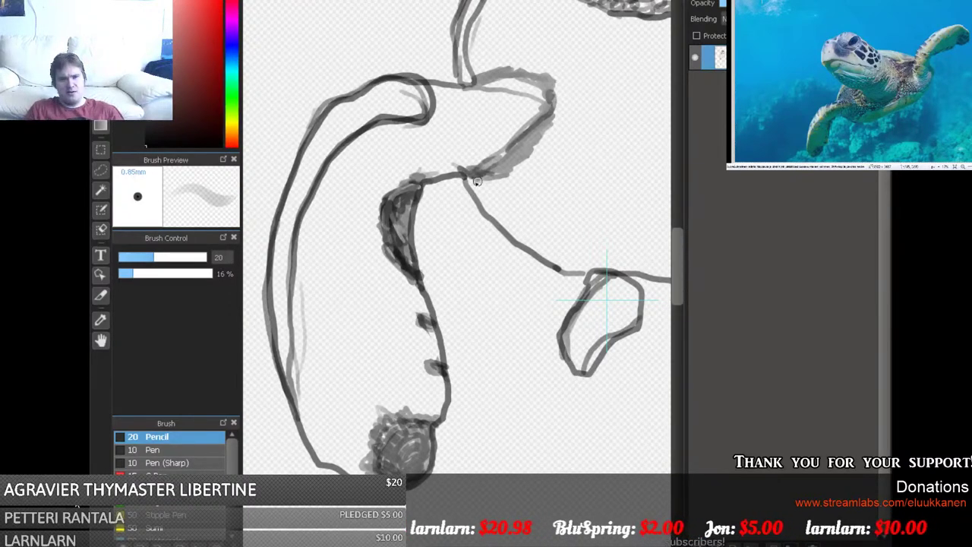
{"action": "mouse_move", "coordinate": [490, 181]}
{"action": "left_mouse_down"}
{"action": "mouse_move", "coordinate": [538, 152]}
{"action": "mouse_move", "coordinate": [529, 158]}
{"action": "mouse_move", "coordinate": [562, 113]}
{"action": "mouse_move", "coordinate": [553, 112]}
{"action": "mouse_move", "coordinate": [557, 80]}
{"action": "mouse_move", "coordinate": [535, 69]}
{"action": "mouse_move", "coordinate": [473, 70]}
{"action": "mouse_move", "coordinate": [472, 95]}
{"action": "mouse_move", "coordinate": [521, 90]}
{"action": "mouse_move", "coordinate": [508, 85]}
{"action": "mouse_move", "coordinate": [516, 83]}
{"action": "mouse_move", "coordinate": [538, 93]}
{"action": "mouse_move", "coordinate": [536, 111]}
{"action": "mouse_move", "coordinate": [505, 146]}
{"action": "mouse_move", "coordinate": [447, 159]}
{"action": "mouse_move", "coordinate": [475, 153]}
{"action": "mouse_move", "coordinate": [464, 158]}
{"action": "mouse_move", "coordinate": [472, 156]}
{"action": "mouse_move", "coordinate": [470, 170]}
{"action": "mouse_move", "coordinate": [448, 168]}
{"action": "mouse_move", "coordinate": [500, 150]}
{"action": "mouse_move", "coordinate": [487, 160]}
{"action": "mouse_move", "coordinate": [498, 147]}
{"action": "mouse_move", "coordinate": [479, 155]}
{"action": "mouse_move", "coordinate": [529, 105]}
{"action": "left_mouse_up"}
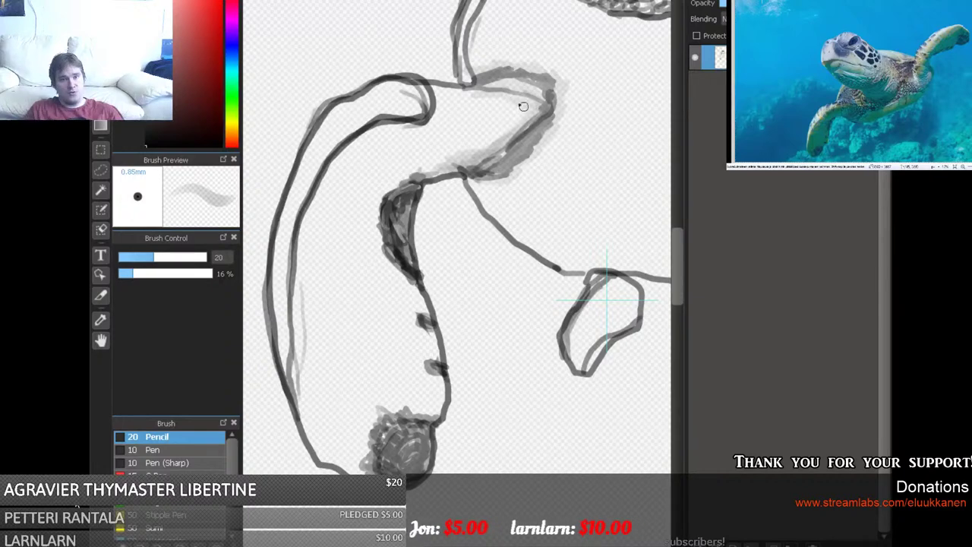
{"action": "mouse_move", "coordinate": [480, 82]}
{"action": "left_mouse_down"}
{"action": "mouse_move", "coordinate": [515, 82]}
{"action": "mouse_move", "coordinate": [481, 84]}
{"action": "mouse_move", "coordinate": [542, 99]}
{"action": "mouse_move", "coordinate": [517, 74]}
{"action": "mouse_move", "coordinate": [507, 82]}
{"action": "mouse_move", "coordinate": [542, 87]}
{"action": "mouse_move", "coordinate": [497, 81]}
{"action": "mouse_move", "coordinate": [547, 104]}
{"action": "mouse_move", "coordinate": [544, 92]}
{"action": "mouse_move", "coordinate": [493, 90]}
{"action": "mouse_move", "coordinate": [508, 89]}
{"action": "mouse_move", "coordinate": [498, 75]}
{"action": "mouse_move", "coordinate": [541, 97]}
{"action": "mouse_move", "coordinate": [541, 88]}
{"action": "mouse_move", "coordinate": [490, 82]}
{"action": "mouse_move", "coordinate": [535, 98]}
{"action": "mouse_move", "coordinate": [473, 164]}
{"action": "mouse_move", "coordinate": [509, 136]}
{"action": "mouse_move", "coordinate": [522, 126]}
{"action": "left_mouse_up"}
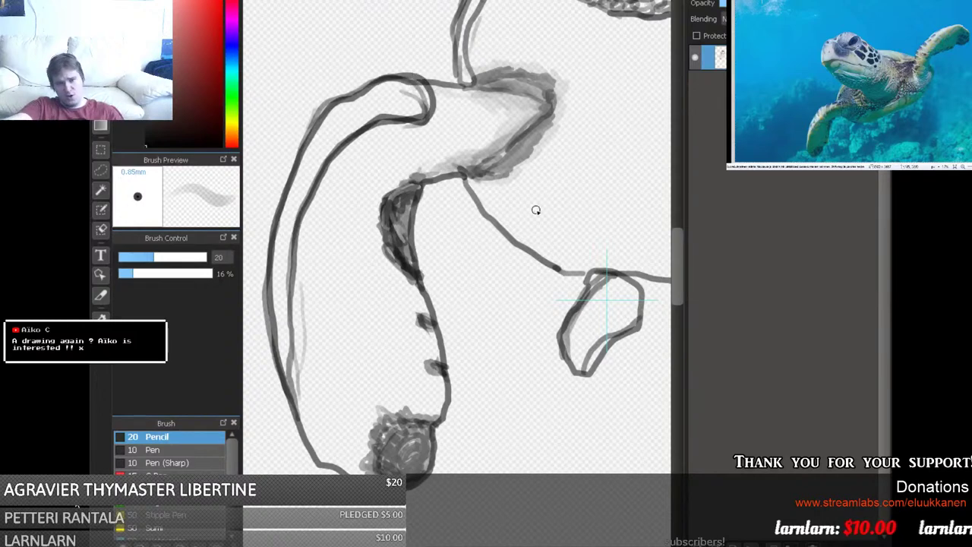
{"action": "scroll", "coordinate": [678, 289], "scroll_direction": "up", "scroll_amount": 2}
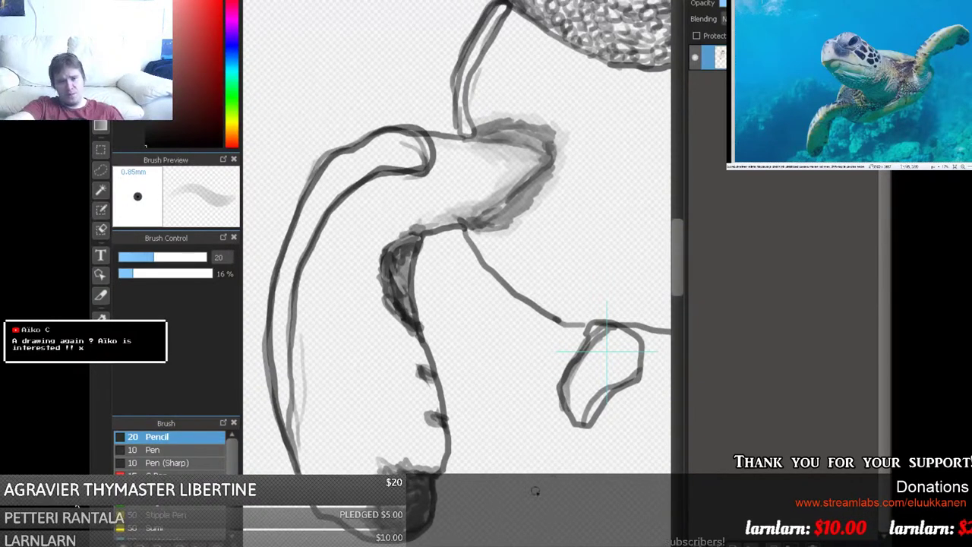
{"action": "scroll", "coordinate": [458, 274], "scroll_direction": "right", "scroll_amount": 6}
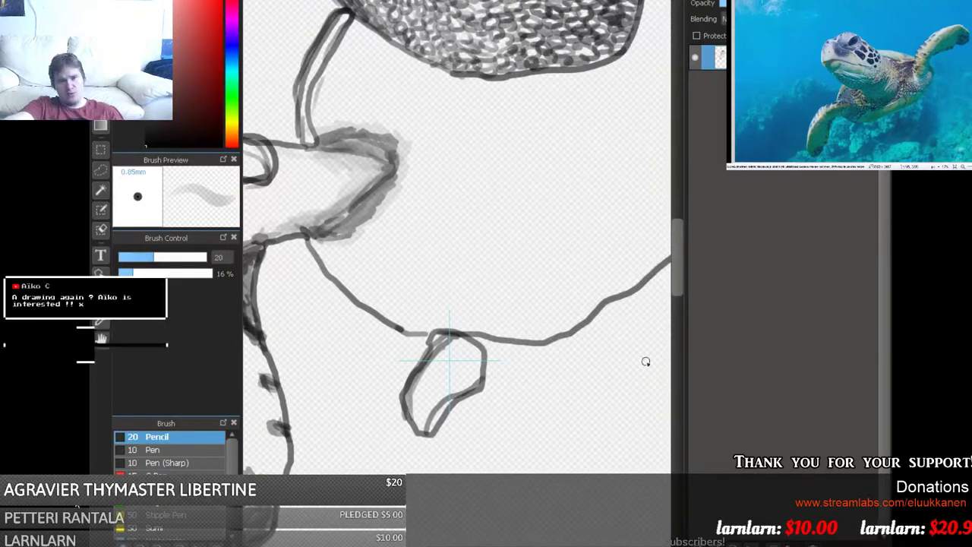
{"action": "left_click_drag", "start_coordinate": [681, 285], "coordinate": [678, 219]}
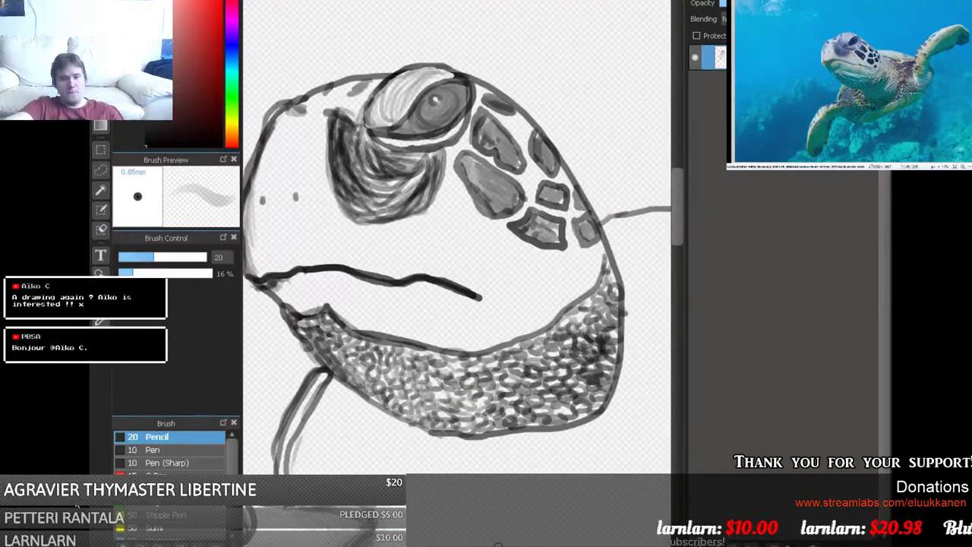
Scribble faint 16% pencil strokes on the narrow neck strip below the throat.
{"action": "scroll", "coordinate": [457, 269], "scroll_direction": "left", "scroll_amount": 2}
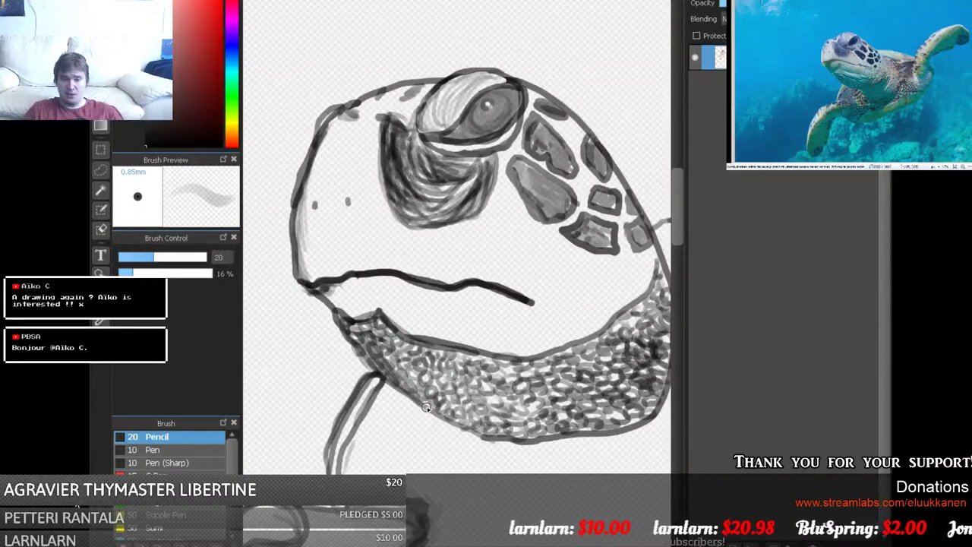
{"action": "left_click_drag", "start_coordinate": [426, 408], "coordinate": [396, 474]}
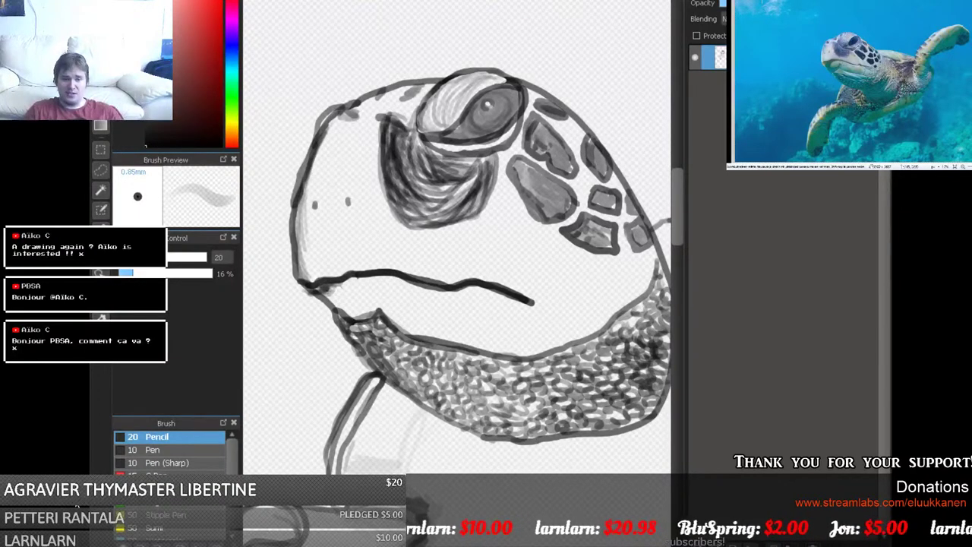
{"action": "mouse_move", "coordinate": [372, 476]}
{"action": "left_mouse_down"}
{"action": "mouse_move", "coordinate": [392, 451]}
{"action": "mouse_move", "coordinate": [357, 442]}
{"action": "mouse_move", "coordinate": [366, 429]}
{"action": "mouse_move", "coordinate": [363, 436]}
{"action": "mouse_move", "coordinate": [410, 423]}
{"action": "mouse_move", "coordinate": [415, 408]}
{"action": "mouse_move", "coordinate": [379, 386]}
{"action": "mouse_move", "coordinate": [363, 424]}
{"action": "mouse_move", "coordinate": [376, 430]}
{"action": "mouse_move", "coordinate": [370, 439]}
{"action": "mouse_move", "coordinate": [387, 469]}
{"action": "left_mouse_up"}
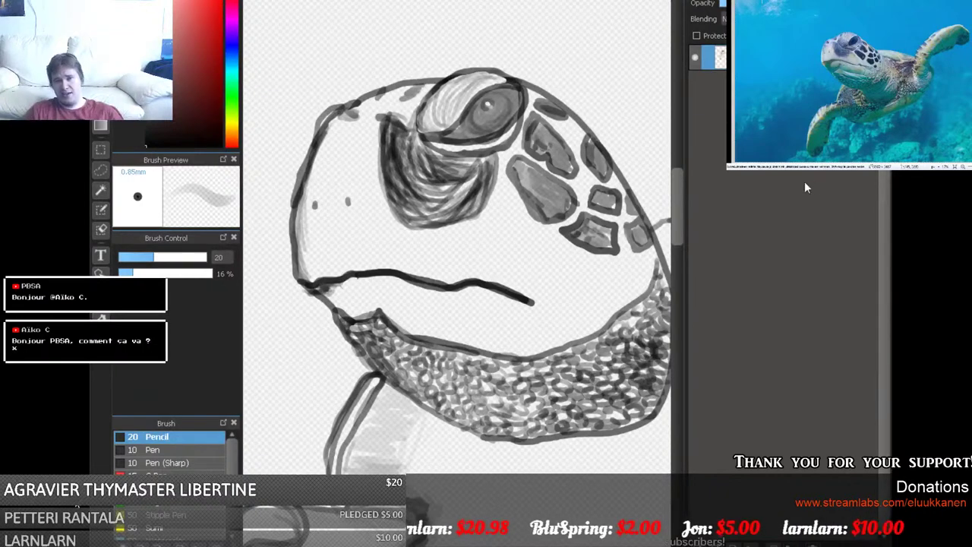
{"action": "scroll", "coordinate": [681, 201], "scroll_direction": "left", "scroll_amount": 1}
{"action": "scroll", "coordinate": [681, 202], "scroll_direction": "down", "scroll_amount": 5}
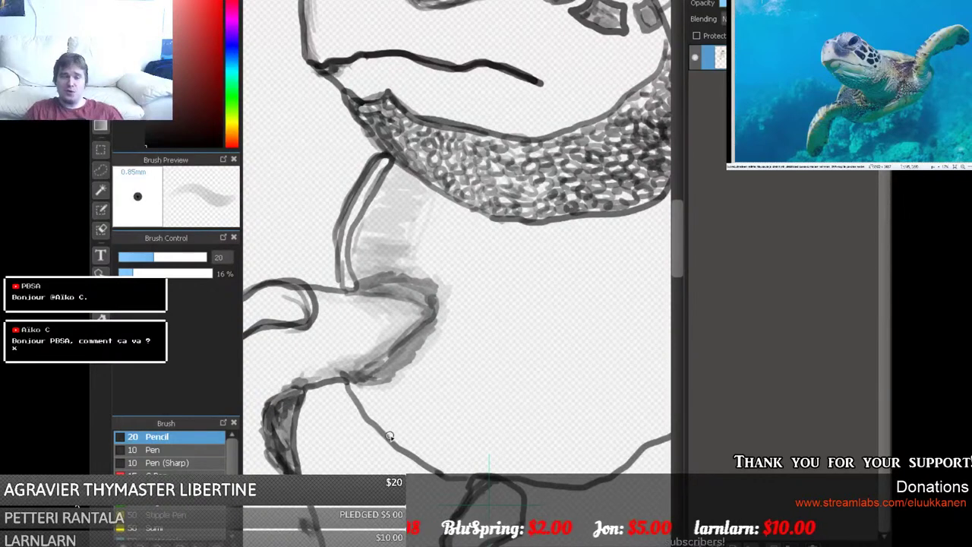
Sketch faint guide lines across to the right outline and retrace one darker.
{"action": "mouse_move", "coordinate": [389, 435]}
{"action": "left_mouse_down"}
{"action": "mouse_move", "coordinate": [426, 378]}
{"action": "mouse_move", "coordinate": [470, 328]}
{"action": "mouse_move", "coordinate": [516, 299]}
{"action": "mouse_move", "coordinate": [586, 288]}
{"action": "mouse_move", "coordinate": [638, 256]}
{"action": "left_mouse_up"}
{"action": "mouse_move", "coordinate": [489, 456]}
{"action": "left_mouse_down"}
{"action": "mouse_move", "coordinate": [365, 426]}
{"action": "mouse_move", "coordinate": [228, 410]}
{"action": "left_mouse_up"}
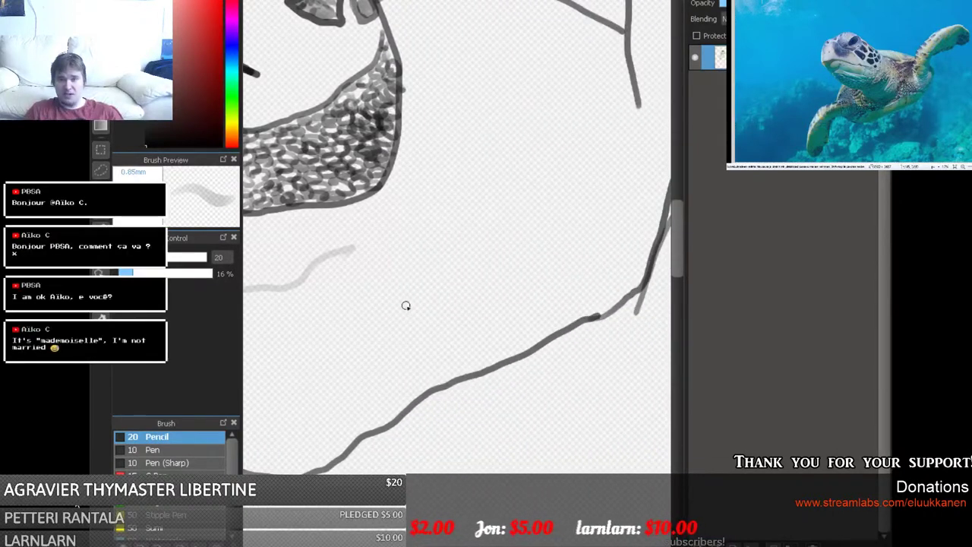
{"action": "mouse_move", "coordinate": [354, 246]}
{"action": "left_mouse_down"}
{"action": "mouse_move", "coordinate": [442, 206]}
{"action": "mouse_move", "coordinate": [484, 199]}
{"action": "left_mouse_up"}
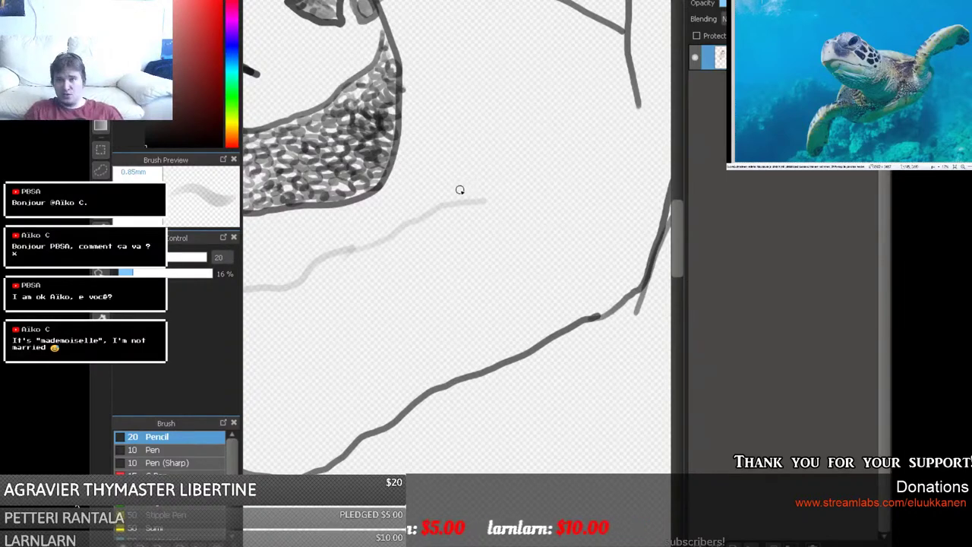
{"action": "mouse_move", "coordinate": [454, 198]}
{"action": "left_mouse_down"}
{"action": "mouse_move", "coordinate": [522, 172]}
{"action": "mouse_move", "coordinate": [667, 177]}
{"action": "left_mouse_up"}
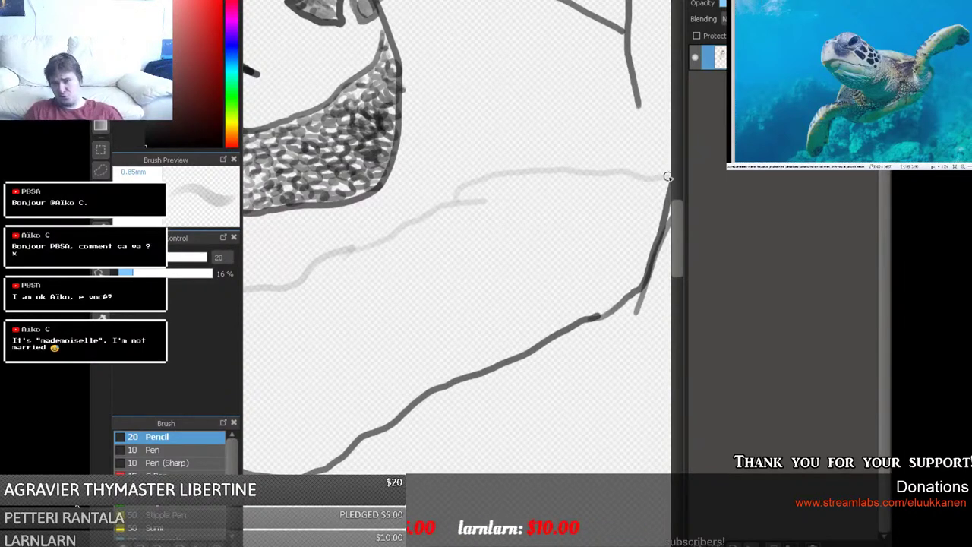
{"action": "scroll", "coordinate": [639, 163], "scroll_direction": "up", "scroll_amount": 1}
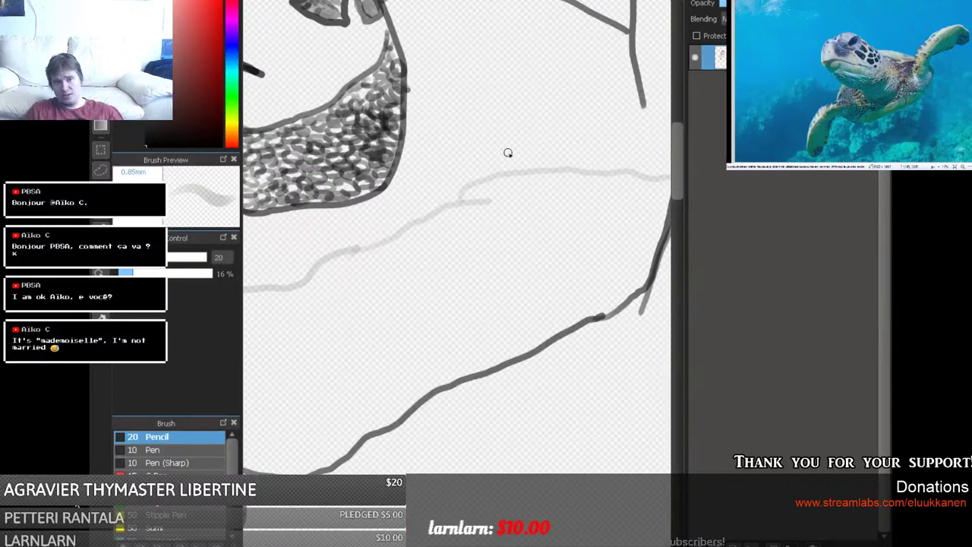
{"action": "mouse_move", "coordinate": [482, 178]}
{"action": "left_mouse_down"}
{"action": "mouse_move", "coordinate": [578, 162]}
{"action": "mouse_move", "coordinate": [676, 174]}
{"action": "left_mouse_up"}
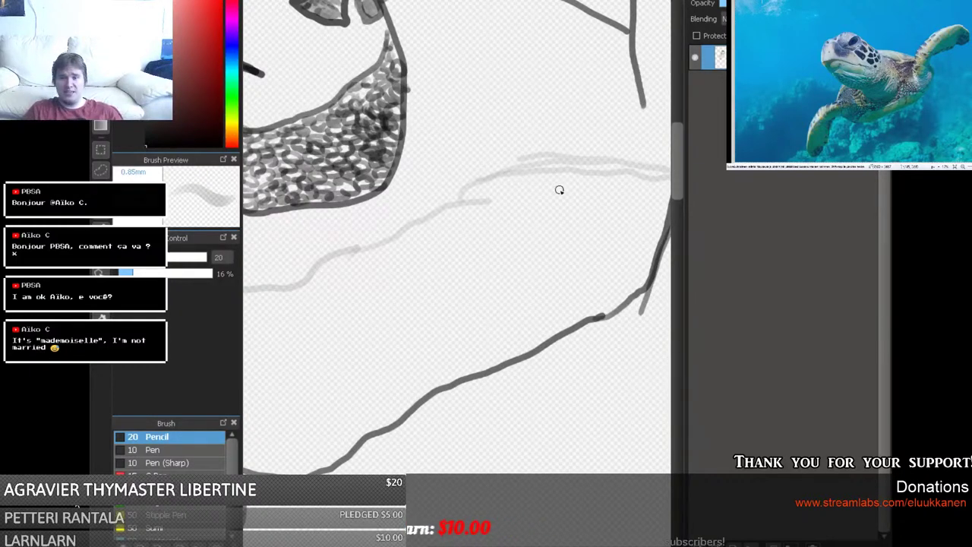
{"action": "left_click_drag", "start_coordinate": [679, 203], "coordinate": [661, 239]}
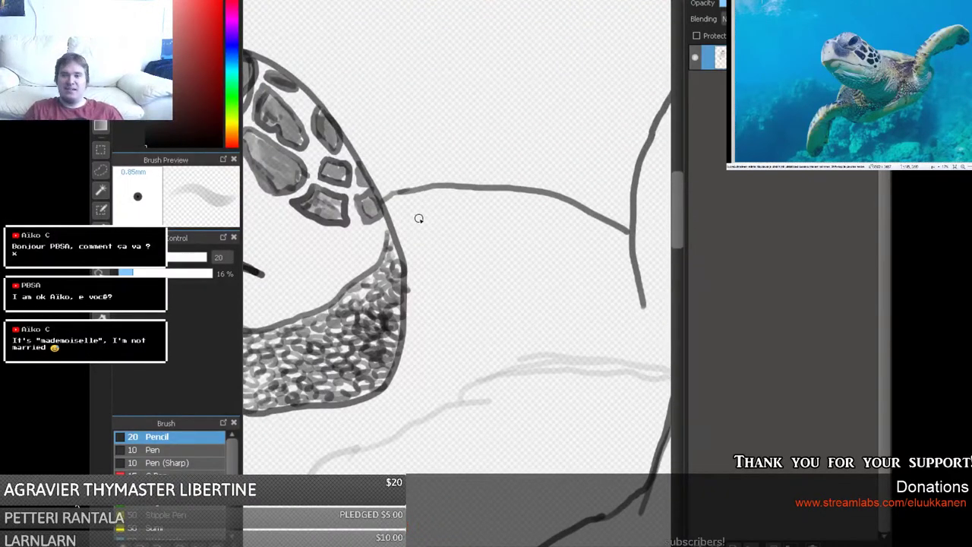
Draw a faint line rightward from the head's edge and darken marks along the throat's edge.
{"action": "mouse_move", "coordinate": [392, 228]}
{"action": "left_mouse_down"}
{"action": "mouse_move", "coordinate": [515, 238]}
{"action": "mouse_move", "coordinate": [528, 222]}
{"action": "mouse_move", "coordinate": [517, 245]}
{"action": "mouse_move", "coordinate": [399, 236]}
{"action": "mouse_move", "coordinate": [467, 230]}
{"action": "mouse_move", "coordinate": [521, 246]}
{"action": "mouse_move", "coordinate": [528, 229]}
{"action": "mouse_move", "coordinate": [506, 203]}
{"action": "left_mouse_up"}
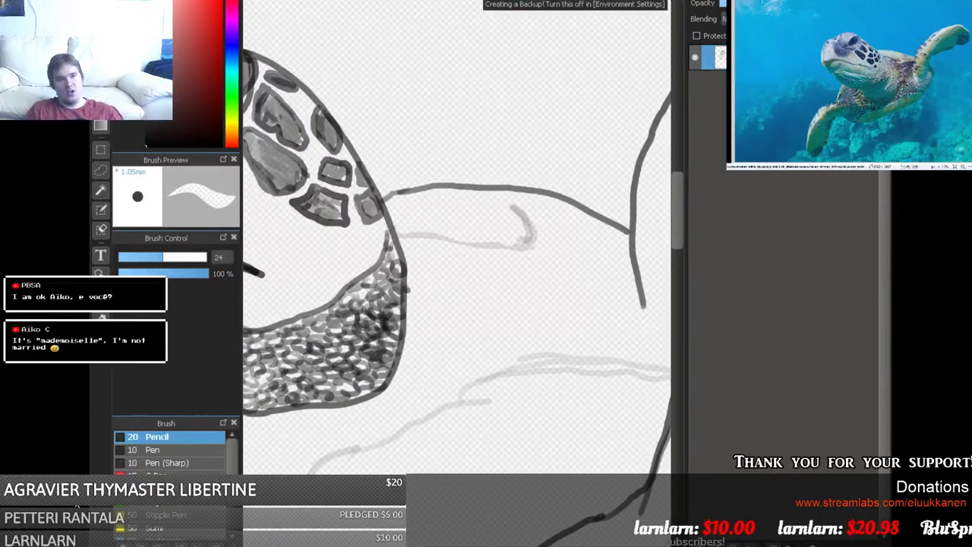
{"action": "key", "text": "bracketleft"}
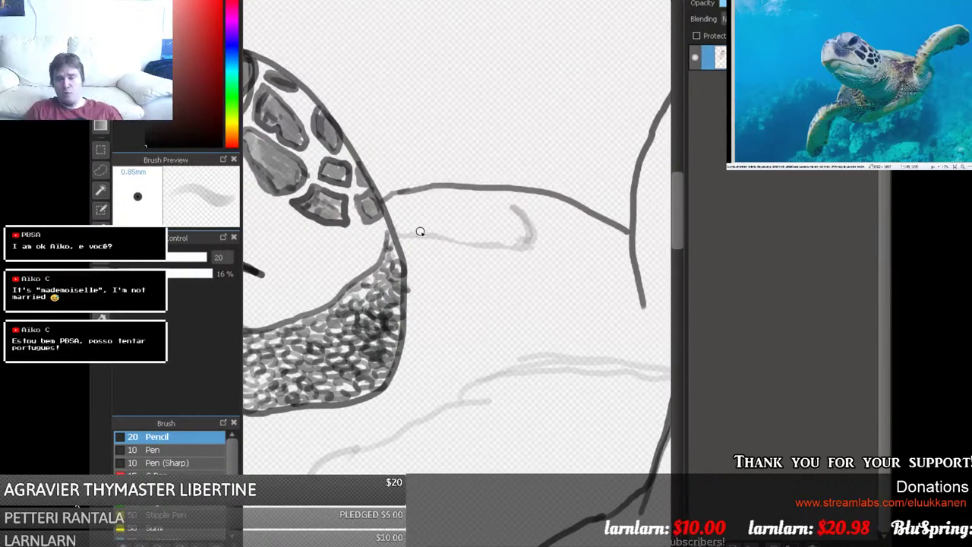
{"action": "left_click_drag", "start_coordinate": [412, 278], "coordinate": [395, 328]}
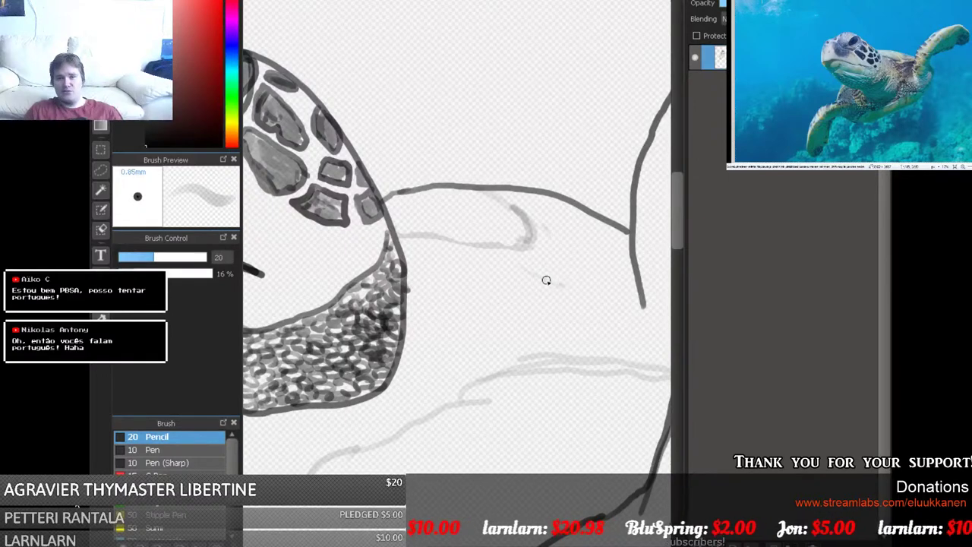
Sketch loose faint loops for the rounded form near the right outline and hatch it lightly.
{"action": "mouse_move", "coordinate": [521, 253]}
{"action": "left_mouse_down"}
{"action": "mouse_move", "coordinate": [570, 280]}
{"action": "mouse_move", "coordinate": [568, 272]}
{"action": "mouse_move", "coordinate": [631, 260]}
{"action": "mouse_move", "coordinate": [577, 261]}
{"action": "mouse_move", "coordinate": [548, 288]}
{"action": "mouse_move", "coordinate": [509, 250]}
{"action": "mouse_move", "coordinate": [545, 287]}
{"action": "mouse_move", "coordinate": [568, 289]}
{"action": "mouse_move", "coordinate": [634, 261]}
{"action": "mouse_move", "coordinate": [617, 231]}
{"action": "left_mouse_up"}
{"action": "mouse_move", "coordinate": [552, 227]}
{"action": "left_mouse_down"}
{"action": "mouse_move", "coordinate": [575, 241]}
{"action": "mouse_move", "coordinate": [621, 230]}
{"action": "left_mouse_up"}
{"action": "mouse_move", "coordinate": [545, 208]}
{"action": "left_mouse_down"}
{"action": "mouse_move", "coordinate": [589, 246]}
{"action": "mouse_move", "coordinate": [620, 244]}
{"action": "mouse_move", "coordinate": [616, 209]}
{"action": "mouse_move", "coordinate": [572, 195]}
{"action": "mouse_move", "coordinate": [556, 207]}
{"action": "mouse_move", "coordinate": [584, 236]}
{"action": "mouse_move", "coordinate": [625, 247]}
{"action": "mouse_move", "coordinate": [623, 218]}
{"action": "mouse_move", "coordinate": [583, 196]}
{"action": "mouse_move", "coordinate": [556, 198]}
{"action": "mouse_move", "coordinate": [553, 227]}
{"action": "mouse_move", "coordinate": [605, 255]}
{"action": "mouse_move", "coordinate": [613, 232]}
{"action": "mouse_move", "coordinate": [569, 203]}
{"action": "mouse_move", "coordinate": [545, 221]}
{"action": "mouse_move", "coordinate": [577, 204]}
{"action": "mouse_move", "coordinate": [609, 236]}
{"action": "left_mouse_up"}
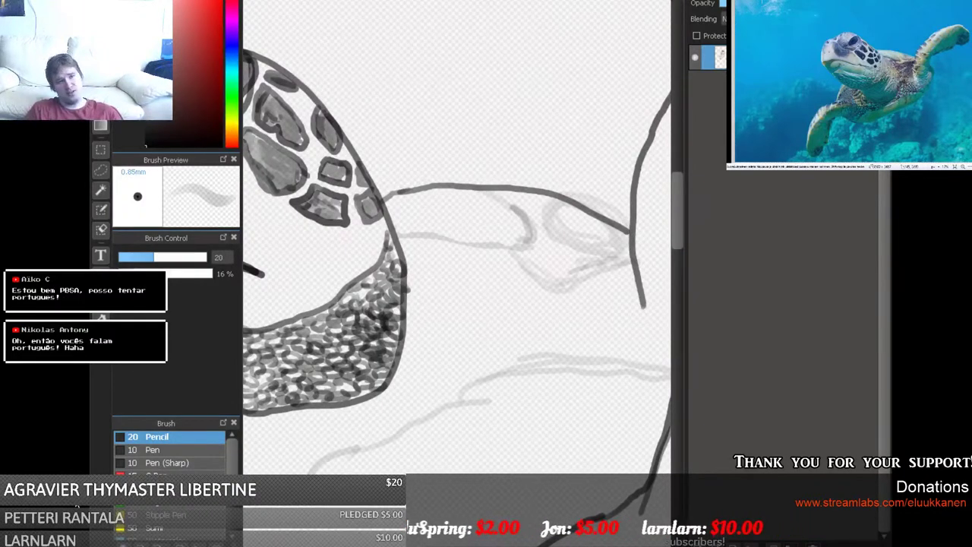
{"action": "key", "text": "b"}
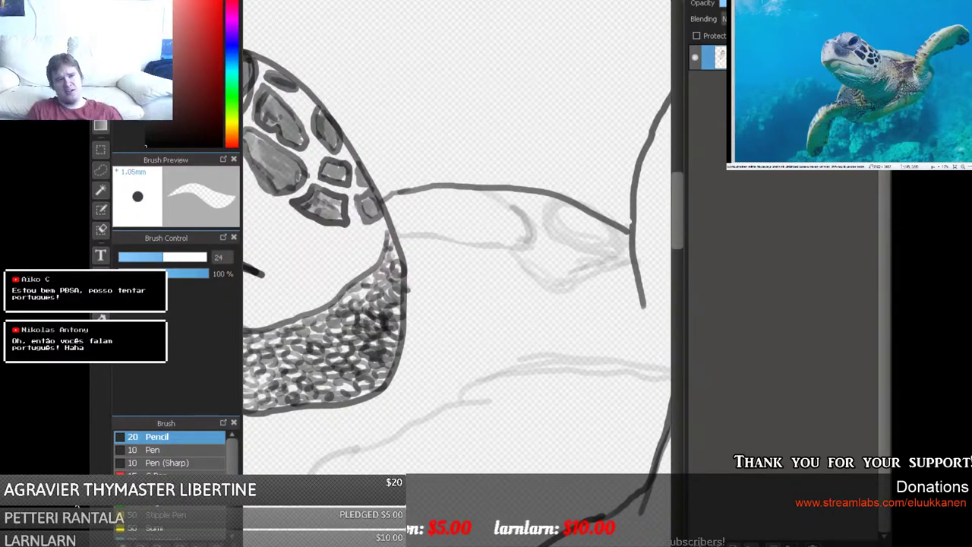
{"action": "key", "text": "ctrl+z"}
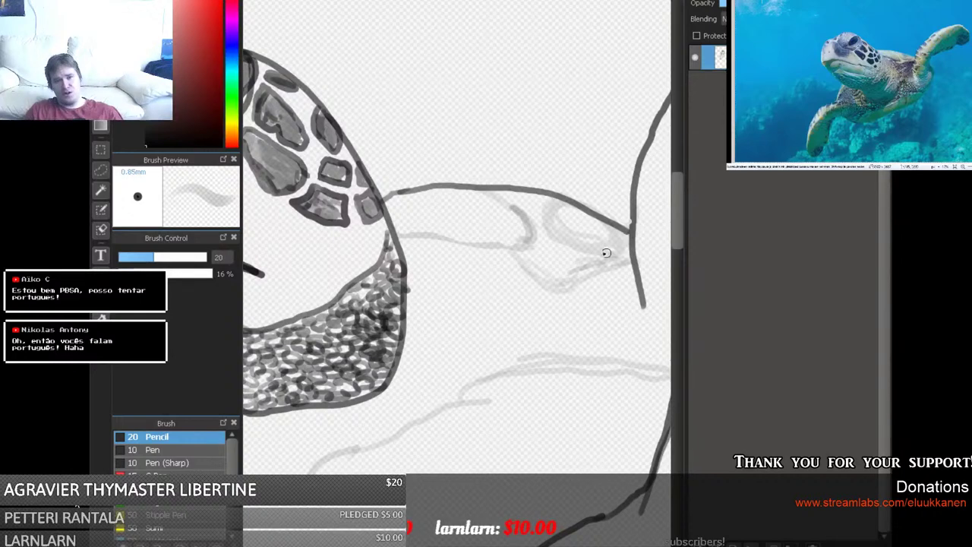
{"action": "mouse_move", "coordinate": [606, 253]}
{"action": "left_mouse_down"}
{"action": "mouse_move", "coordinate": [549, 221]}
{"action": "mouse_move", "coordinate": [600, 225]}
{"action": "mouse_move", "coordinate": [579, 233]}
{"action": "mouse_move", "coordinate": [603, 220]}
{"action": "mouse_move", "coordinate": [578, 236]}
{"action": "left_mouse_up"}
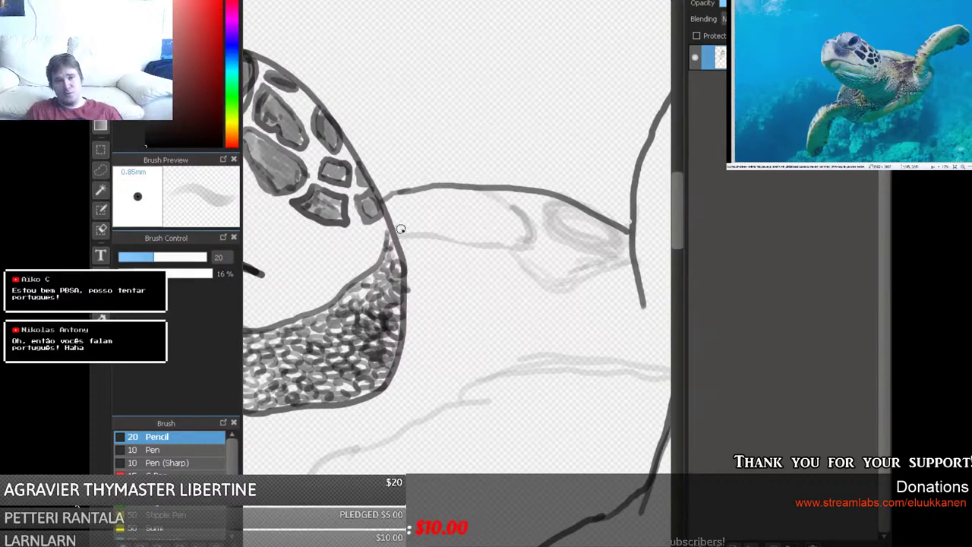
{"action": "left_click_drag", "start_coordinate": [415, 251], "coordinate": [410, 284]}
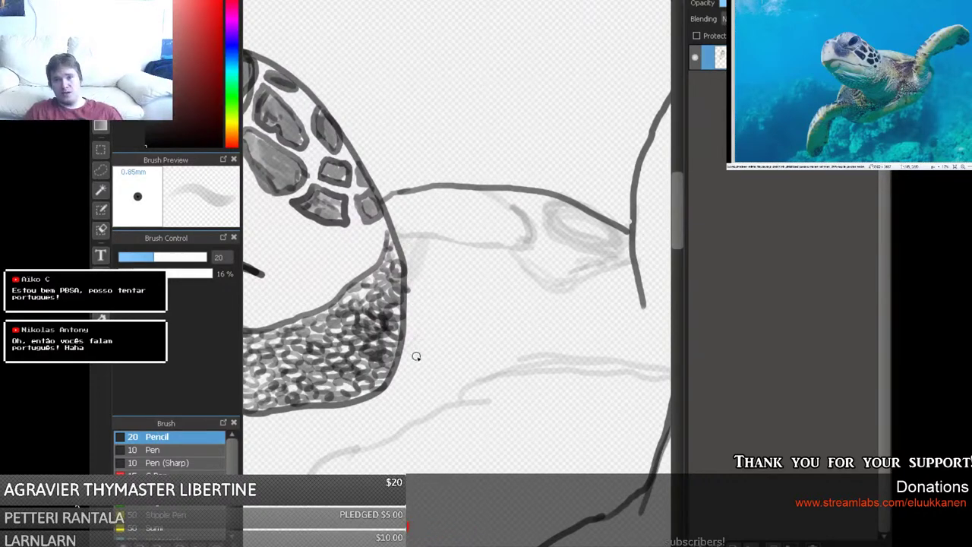
Add faint strokes under the throat, hatch its right edge, and retrace the line beneath the head darker.
{"action": "left_click_drag", "start_coordinate": [436, 373], "coordinate": [410, 422]}
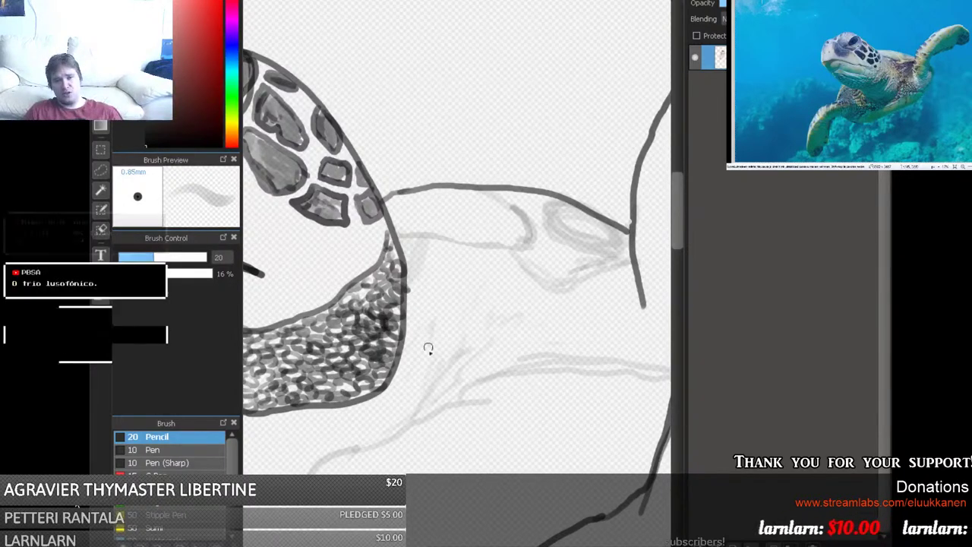
{"action": "mouse_move", "coordinate": [403, 410]}
{"action": "left_mouse_down"}
{"action": "mouse_move", "coordinate": [469, 327]}
{"action": "mouse_move", "coordinate": [541, 331]}
{"action": "left_mouse_up"}
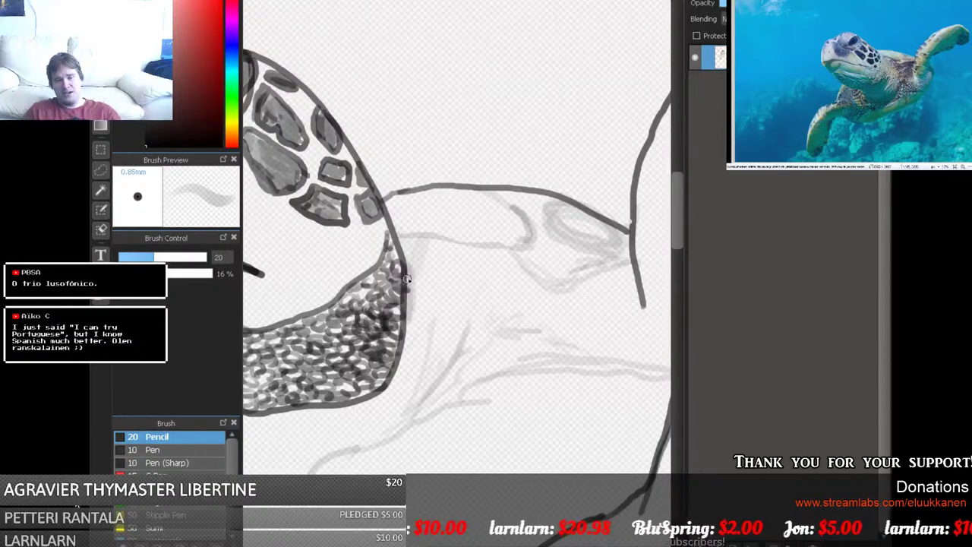
{"action": "left_click_drag", "start_coordinate": [406, 280], "coordinate": [401, 371]}
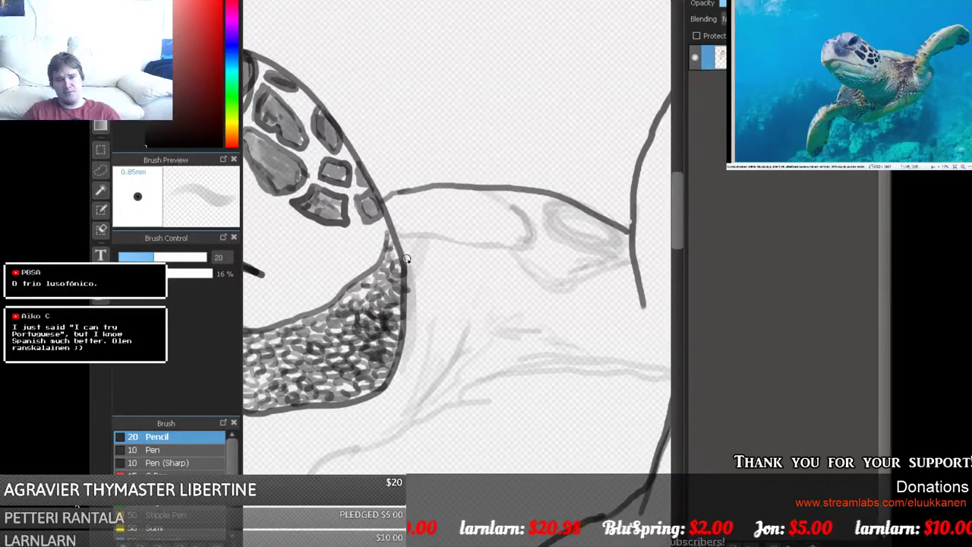
{"action": "mouse_move", "coordinate": [393, 232]}
{"action": "left_mouse_down"}
{"action": "mouse_move", "coordinate": [425, 225]}
{"action": "mouse_move", "coordinate": [508, 241]}
{"action": "left_mouse_up"}
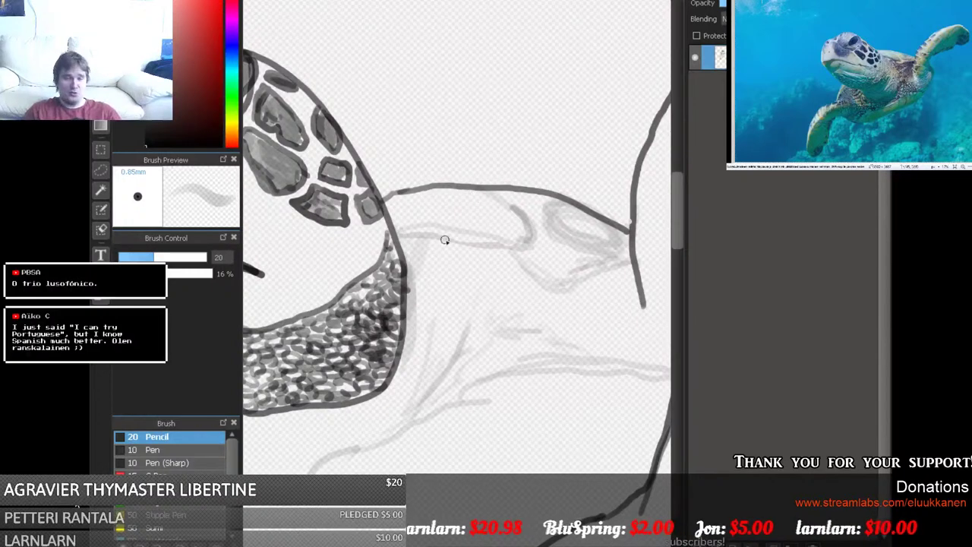
{"action": "left_click_drag", "start_coordinate": [400, 228], "coordinate": [524, 237]}
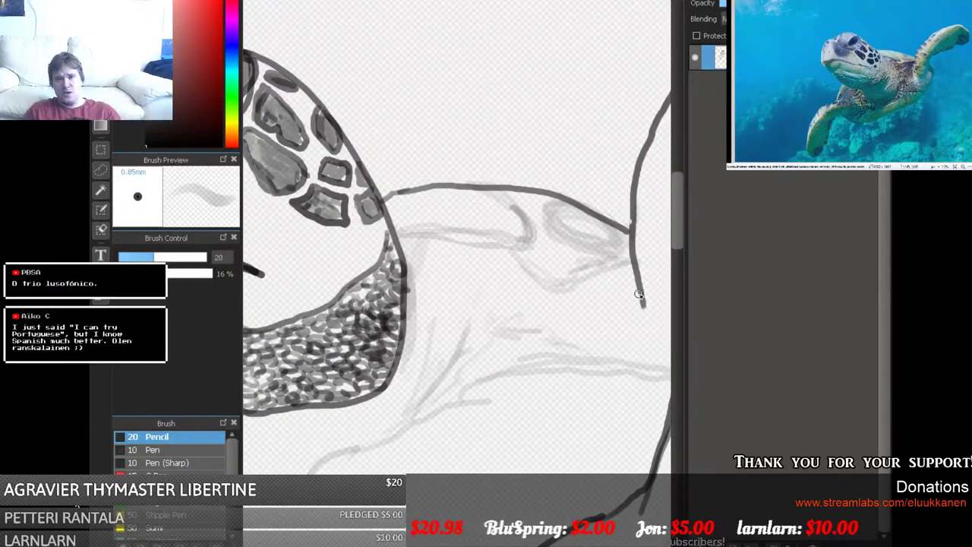
Raise the pencil opacity, hatch darkly below the rounded form, and curve a stroke toward the head.
{"action": "left_click", "coordinate": [176, 277]}
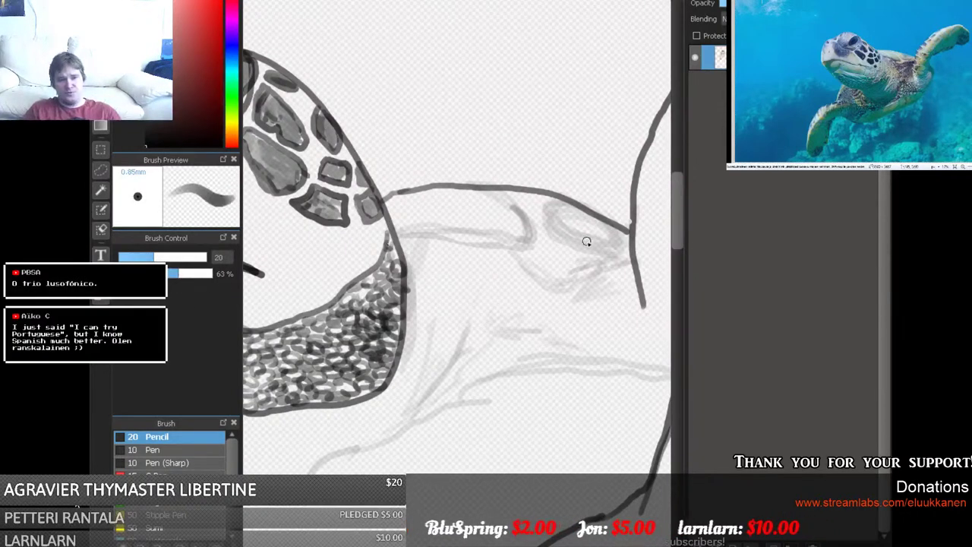
{"action": "mouse_move", "coordinate": [558, 287]}
{"action": "left_mouse_down"}
{"action": "mouse_move", "coordinate": [617, 272]}
{"action": "mouse_move", "coordinate": [557, 297]}
{"action": "mouse_move", "coordinate": [631, 278]}
{"action": "mouse_move", "coordinate": [591, 288]}
{"action": "mouse_move", "coordinate": [610, 288]}
{"action": "mouse_move", "coordinate": [589, 306]}
{"action": "mouse_move", "coordinate": [571, 304]}
{"action": "mouse_move", "coordinate": [576, 297]}
{"action": "mouse_move", "coordinate": [610, 298]}
{"action": "mouse_move", "coordinate": [574, 312]}
{"action": "mouse_move", "coordinate": [585, 341]}
{"action": "left_mouse_up"}
{"action": "mouse_move", "coordinate": [520, 376]}
{"action": "left_mouse_down"}
{"action": "mouse_move", "coordinate": [547, 335]}
{"action": "mouse_move", "coordinate": [526, 281]}
{"action": "mouse_move", "coordinate": [496, 254]}
{"action": "mouse_move", "coordinate": [438, 250]}
{"action": "left_mouse_up"}
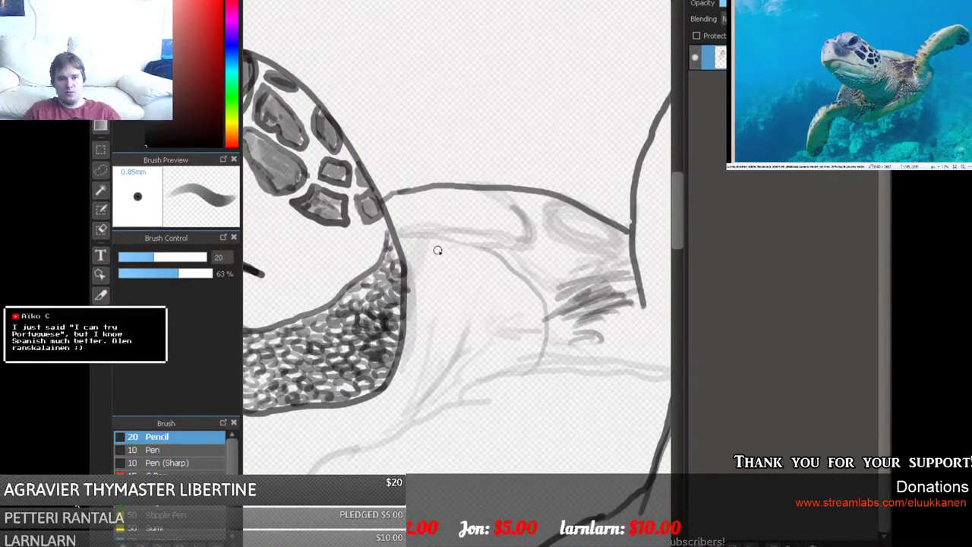
{"action": "left_click_drag", "start_coordinate": [678, 215], "coordinate": [675, 246]}
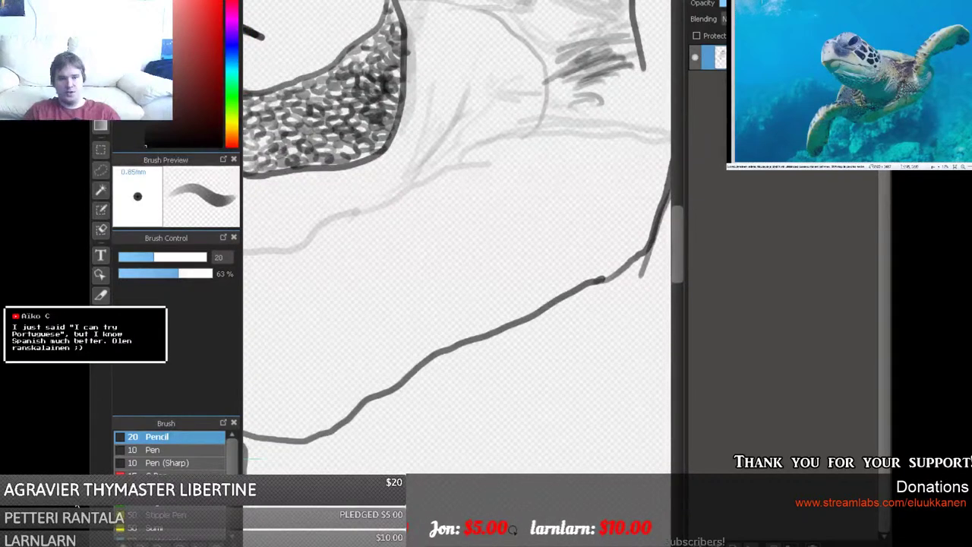
Sketch light guide strokes across the flipper area and up its outline toward the shell.
{"action": "left_click_drag", "start_coordinate": [380, 317], "coordinate": [532, 316]}
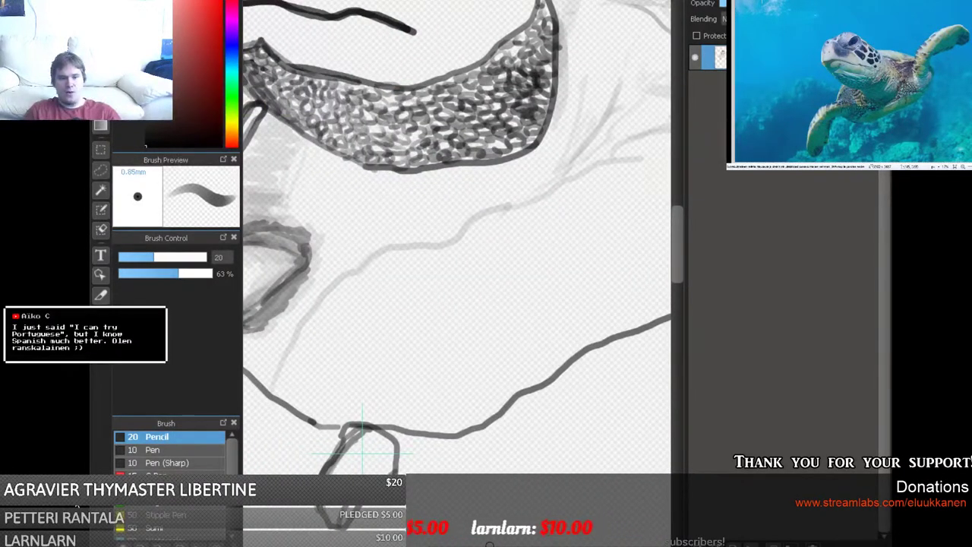
{"action": "left_click_drag", "start_coordinate": [363, 433], "coordinate": [309, 434]}
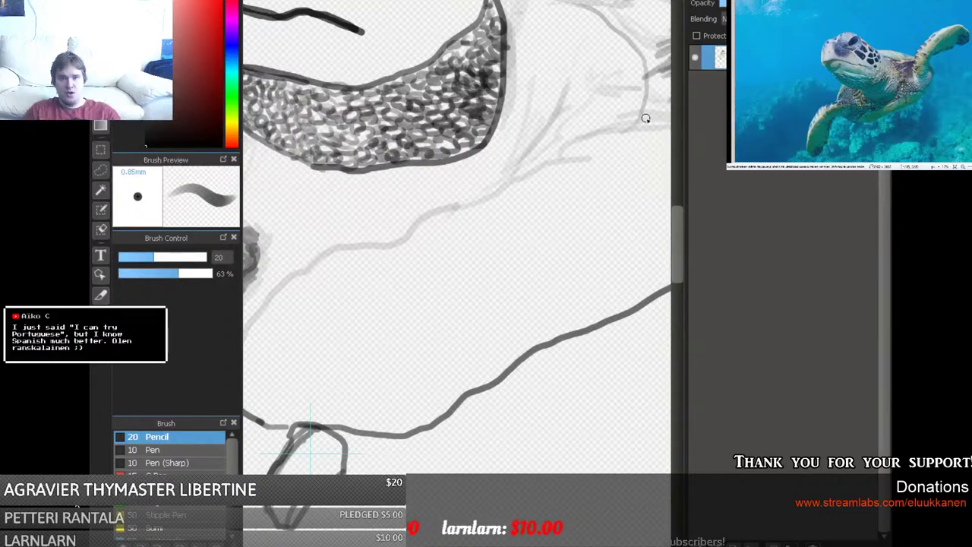
{"action": "mouse_move", "coordinate": [646, 117]}
{"action": "left_mouse_down"}
{"action": "mouse_move", "coordinate": [616, 147]}
{"action": "mouse_move", "coordinate": [521, 198]}
{"action": "mouse_move", "coordinate": [390, 225]}
{"action": "mouse_move", "coordinate": [337, 223]}
{"action": "mouse_move", "coordinate": [301, 203]}
{"action": "mouse_move", "coordinate": [257, 156]}
{"action": "mouse_move", "coordinate": [258, 142]}
{"action": "mouse_move", "coordinate": [325, 239]}
{"action": "left_mouse_up"}
{"action": "mouse_move", "coordinate": [392, 248]}
{"action": "left_mouse_down"}
{"action": "mouse_move", "coordinate": [514, 215]}
{"action": "mouse_move", "coordinate": [660, 100]}
{"action": "left_mouse_up"}
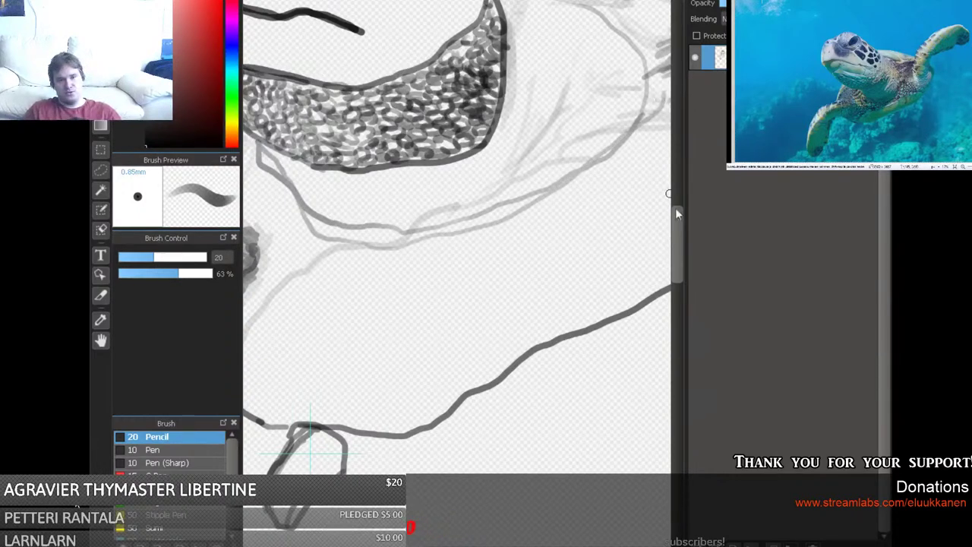
{"action": "scroll", "coordinate": [653, 190], "scroll_direction": "up", "scroll_amount": 4}
{"action": "mouse_move", "coordinate": [646, 270]}
{"action": "left_mouse_down"}
{"action": "mouse_move", "coordinate": [651, 220]}
{"action": "mouse_move", "coordinate": [619, 177]}
{"action": "mouse_move", "coordinate": [546, 150]}
{"action": "mouse_move", "coordinate": [512, 149]}
{"action": "left_mouse_up"}
{"action": "left_click_drag", "start_coordinate": [333, 442], "coordinate": [451, 437]}
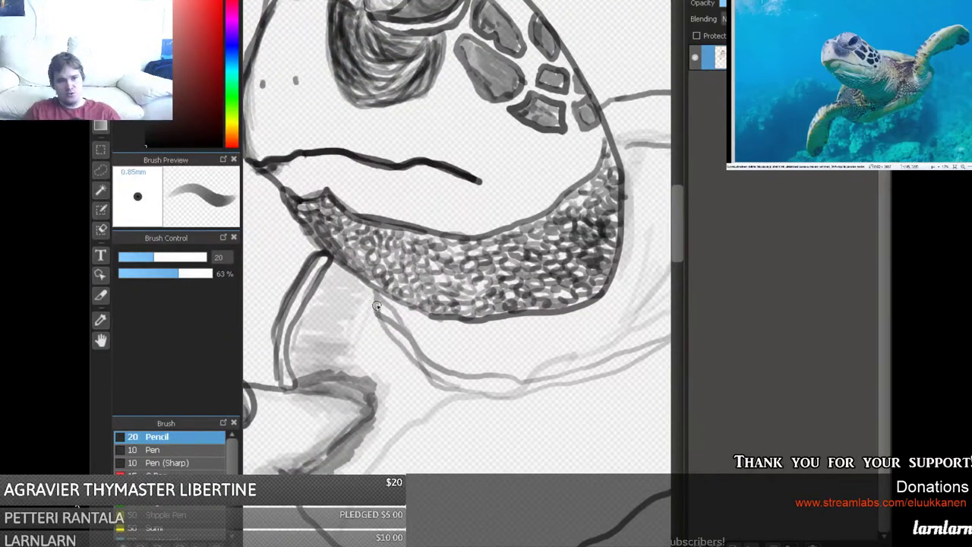
Retrace the lower flipper line, the flipper outline below the throat, and the adjacent shell edge in darker strokes.
{"action": "left_click_drag", "start_coordinate": [468, 385], "coordinate": [541, 382]}
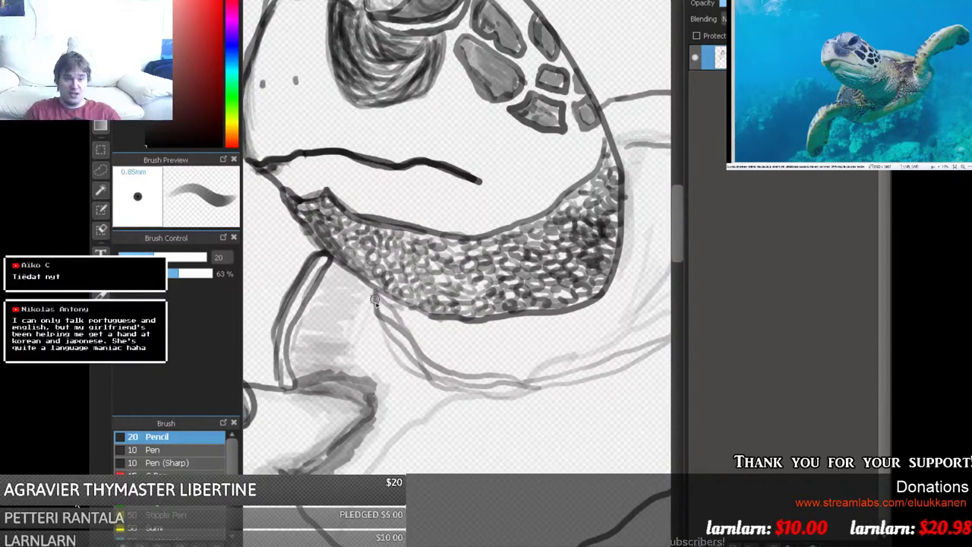
{"action": "mouse_move", "coordinate": [376, 299]}
{"action": "left_mouse_down"}
{"action": "mouse_move", "coordinate": [386, 337]}
{"action": "mouse_move", "coordinate": [423, 372]}
{"action": "mouse_move", "coordinate": [457, 383]}
{"action": "mouse_move", "coordinate": [536, 372]}
{"action": "left_mouse_up"}
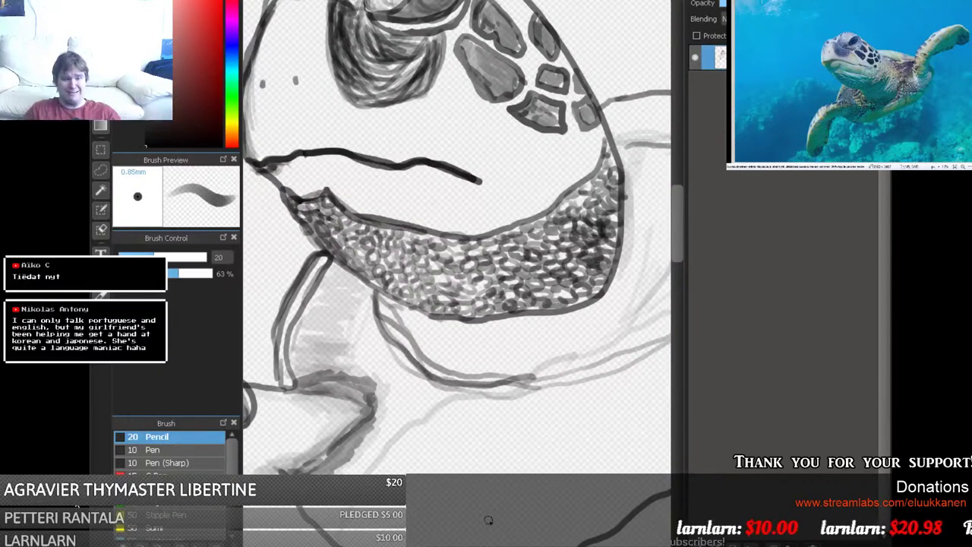
{"action": "scroll", "coordinate": [446, 397], "scroll_direction": "right", "scroll_amount": 3}
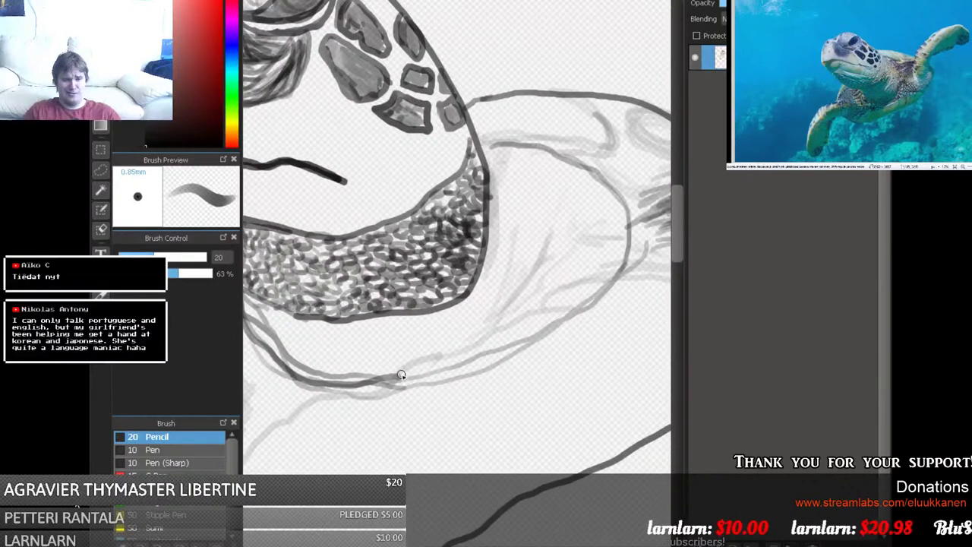
{"action": "mouse_move", "coordinate": [401, 375]}
{"action": "left_mouse_down"}
{"action": "mouse_move", "coordinate": [539, 333]}
{"action": "mouse_move", "coordinate": [625, 253]}
{"action": "mouse_move", "coordinate": [620, 194]}
{"action": "mouse_move", "coordinate": [597, 166]}
{"action": "mouse_move", "coordinate": [533, 146]}
{"action": "mouse_move", "coordinate": [479, 152]}
{"action": "mouse_move", "coordinate": [518, 149]}
{"action": "mouse_move", "coordinate": [483, 141]}
{"action": "mouse_move", "coordinate": [535, 139]}
{"action": "mouse_move", "coordinate": [563, 151]}
{"action": "mouse_move", "coordinate": [600, 149]}
{"action": "mouse_move", "coordinate": [607, 140]}
{"action": "mouse_move", "coordinate": [595, 112]}
{"action": "mouse_move", "coordinate": [613, 142]}
{"action": "mouse_move", "coordinate": [588, 103]}
{"action": "mouse_move", "coordinate": [569, 91]}
{"action": "mouse_move", "coordinate": [471, 103]}
{"action": "mouse_move", "coordinate": [558, 92]}
{"action": "mouse_move", "coordinate": [593, 111]}
{"action": "mouse_move", "coordinate": [603, 138]}
{"action": "mouse_move", "coordinate": [590, 147]}
{"action": "mouse_move", "coordinate": [481, 144]}
{"action": "mouse_move", "coordinate": [505, 144]}
{"action": "mouse_move", "coordinate": [508, 135]}
{"action": "mouse_move", "coordinate": [614, 201]}
{"action": "mouse_move", "coordinate": [578, 169]}
{"action": "mouse_move", "coordinate": [601, 206]}
{"action": "mouse_move", "coordinate": [611, 199]}
{"action": "mouse_move", "coordinate": [617, 227]}
{"action": "left_mouse_up"}
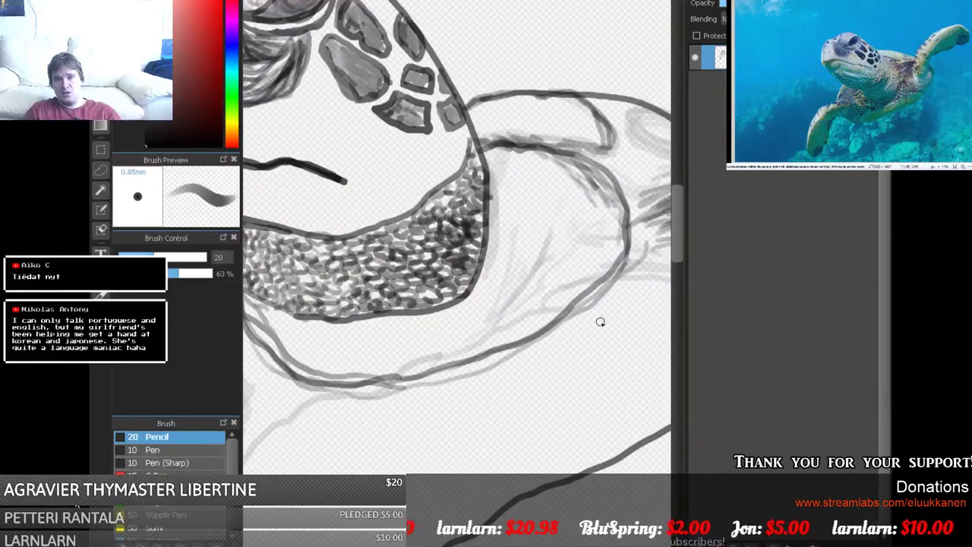
Hatch the flipper base, beside the shell edge, and up the flipper line with short pencil strokes.
{"action": "scroll", "coordinate": [458, 243], "scroll_direction": "right", "scroll_amount": 5}
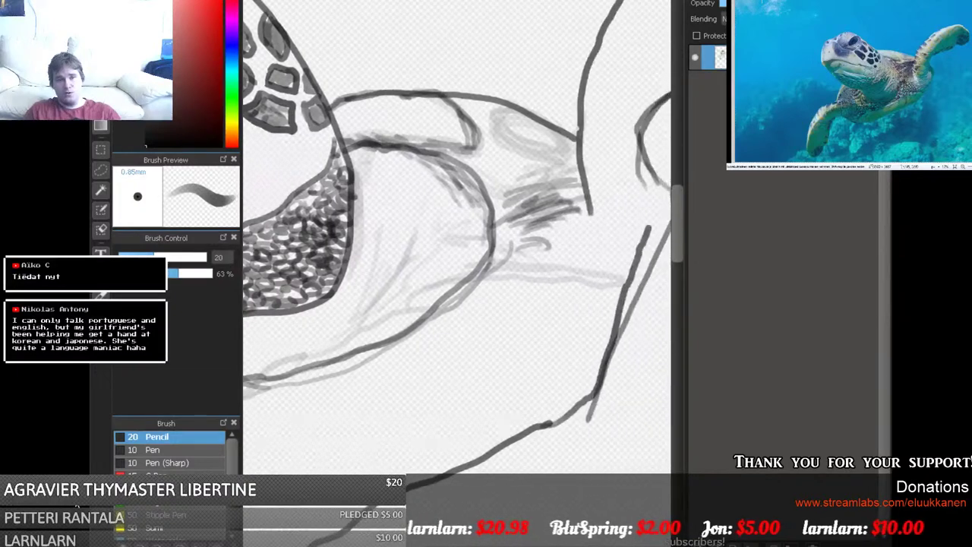
{"action": "mouse_move", "coordinate": [489, 207]}
{"action": "left_mouse_down"}
{"action": "mouse_move", "coordinate": [515, 207]}
{"action": "mouse_move", "coordinate": [492, 214]}
{"action": "mouse_move", "coordinate": [523, 184]}
{"action": "mouse_move", "coordinate": [501, 187]}
{"action": "mouse_move", "coordinate": [503, 169]}
{"action": "mouse_move", "coordinate": [526, 156]}
{"action": "mouse_move", "coordinate": [563, 164]}
{"action": "mouse_move", "coordinate": [478, 165]}
{"action": "mouse_move", "coordinate": [502, 155]}
{"action": "mouse_move", "coordinate": [479, 156]}
{"action": "mouse_move", "coordinate": [503, 149]}
{"action": "mouse_move", "coordinate": [498, 138]}
{"action": "mouse_move", "coordinate": [547, 161]}
{"action": "mouse_move", "coordinate": [513, 152]}
{"action": "mouse_move", "coordinate": [576, 162]}
{"action": "mouse_move", "coordinate": [525, 145]}
{"action": "mouse_move", "coordinate": [494, 175]}
{"action": "mouse_move", "coordinate": [518, 177]}
{"action": "mouse_move", "coordinate": [498, 194]}
{"action": "mouse_move", "coordinate": [498, 173]}
{"action": "mouse_move", "coordinate": [466, 159]}
{"action": "mouse_move", "coordinate": [469, 173]}
{"action": "mouse_move", "coordinate": [459, 170]}
{"action": "mouse_move", "coordinate": [490, 234]}
{"action": "mouse_move", "coordinate": [486, 184]}
{"action": "mouse_move", "coordinate": [444, 159]}
{"action": "mouse_move", "coordinate": [491, 204]}
{"action": "mouse_move", "coordinate": [467, 159]}
{"action": "mouse_move", "coordinate": [501, 262]}
{"action": "mouse_move", "coordinate": [482, 181]}
{"action": "mouse_move", "coordinate": [439, 154]}
{"action": "mouse_move", "coordinate": [485, 186]}
{"action": "mouse_move", "coordinate": [469, 167]}
{"action": "mouse_move", "coordinate": [498, 208]}
{"action": "mouse_move", "coordinate": [494, 270]}
{"action": "mouse_move", "coordinate": [448, 284]}
{"action": "mouse_move", "coordinate": [482, 271]}
{"action": "left_mouse_up"}
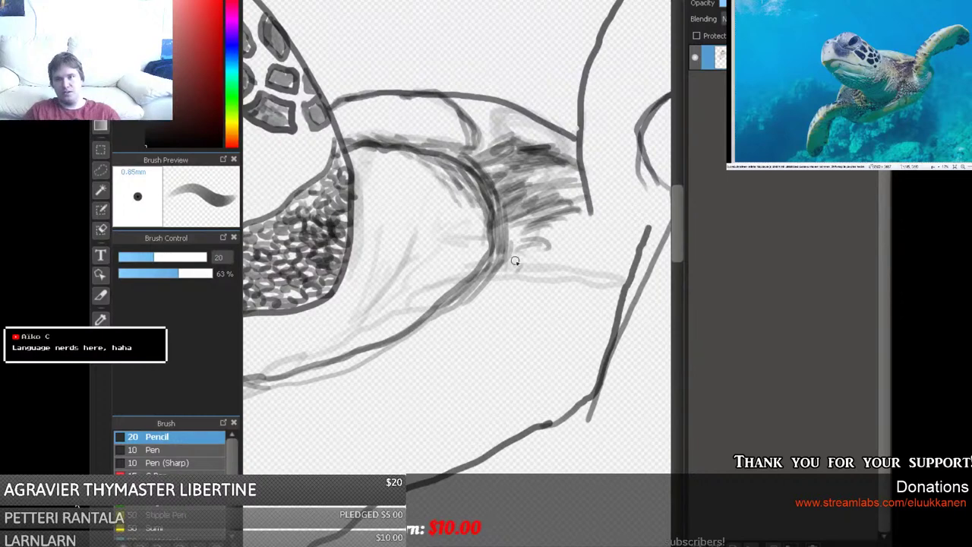
{"action": "mouse_move", "coordinate": [515, 260]}
{"action": "left_mouse_down"}
{"action": "mouse_move", "coordinate": [528, 228]}
{"action": "mouse_move", "coordinate": [539, 242]}
{"action": "mouse_move", "coordinate": [547, 226]}
{"action": "left_mouse_up"}
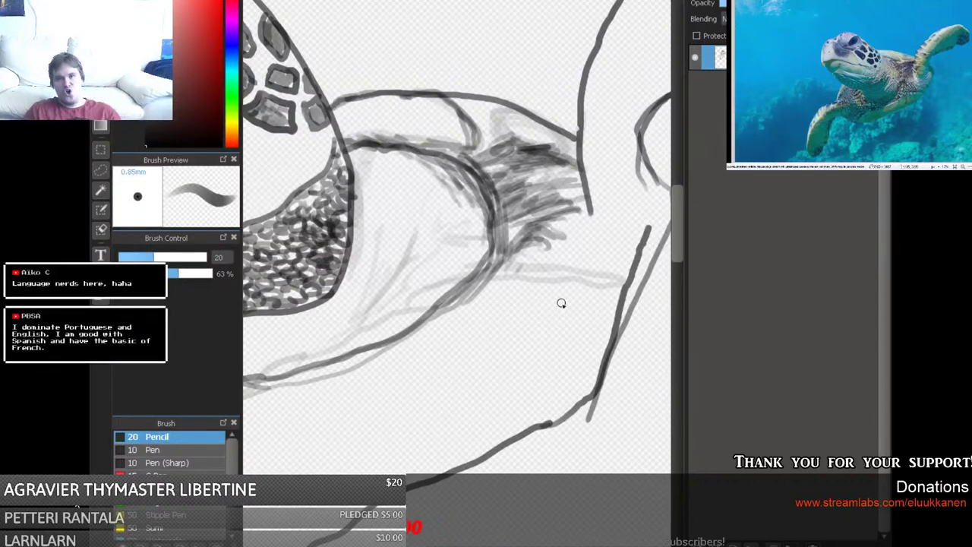
{"action": "mouse_move", "coordinate": [566, 294]}
{"action": "left_mouse_down"}
{"action": "mouse_move", "coordinate": [569, 282]}
{"action": "mouse_move", "coordinate": [616, 263]}
{"action": "left_mouse_up"}
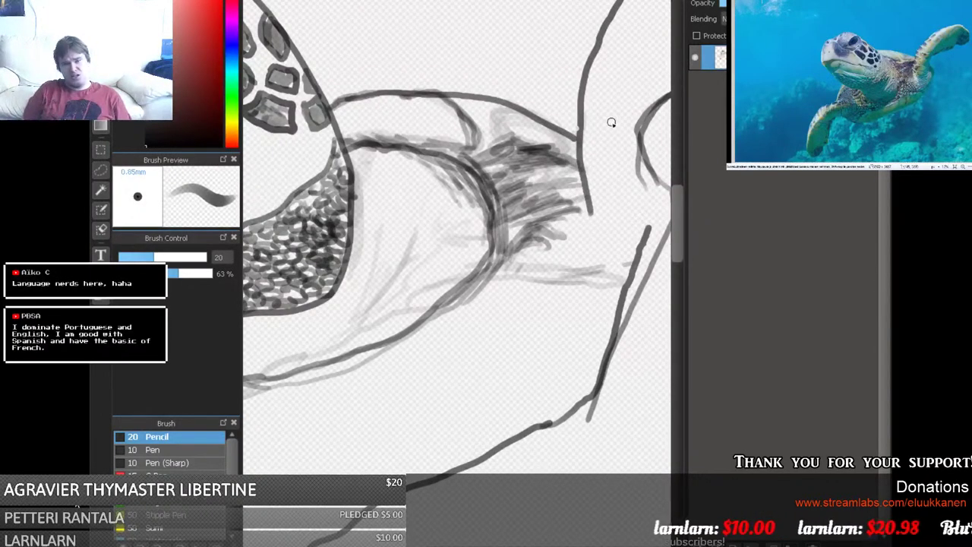
{"action": "mouse_move", "coordinate": [581, 152]}
{"action": "left_mouse_down"}
{"action": "mouse_move", "coordinate": [587, 125]}
{"action": "mouse_move", "coordinate": [583, 173]}
{"action": "mouse_move", "coordinate": [600, 118]}
{"action": "mouse_move", "coordinate": [597, 137]}
{"action": "left_mouse_up"}
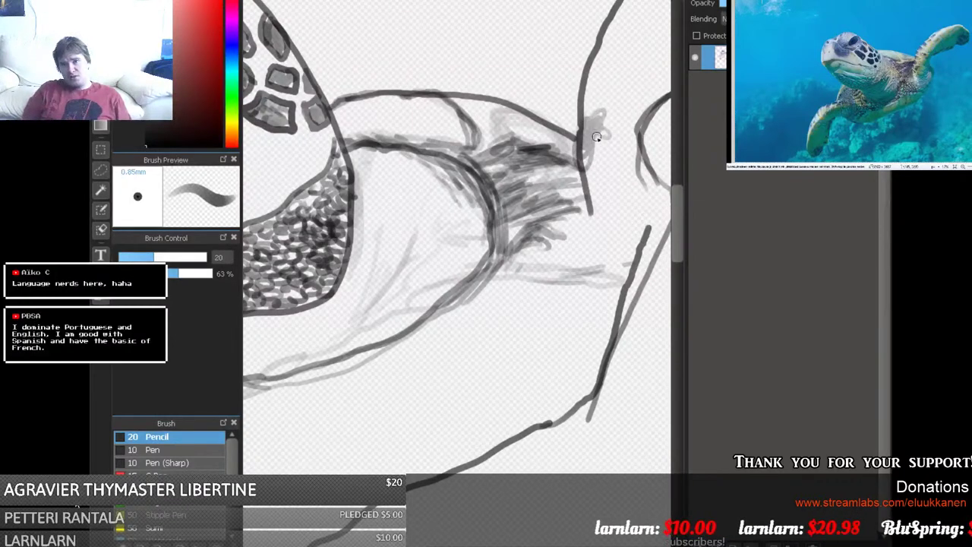
{"action": "left_click_drag", "start_coordinate": [594, 59], "coordinate": [585, 84]}
Add short grey hatch marks inside the raised flipper and along its top outline toward the tip.
{"action": "scroll", "coordinate": [456, 243], "scroll_direction": "right", "scroll_amount": 2}
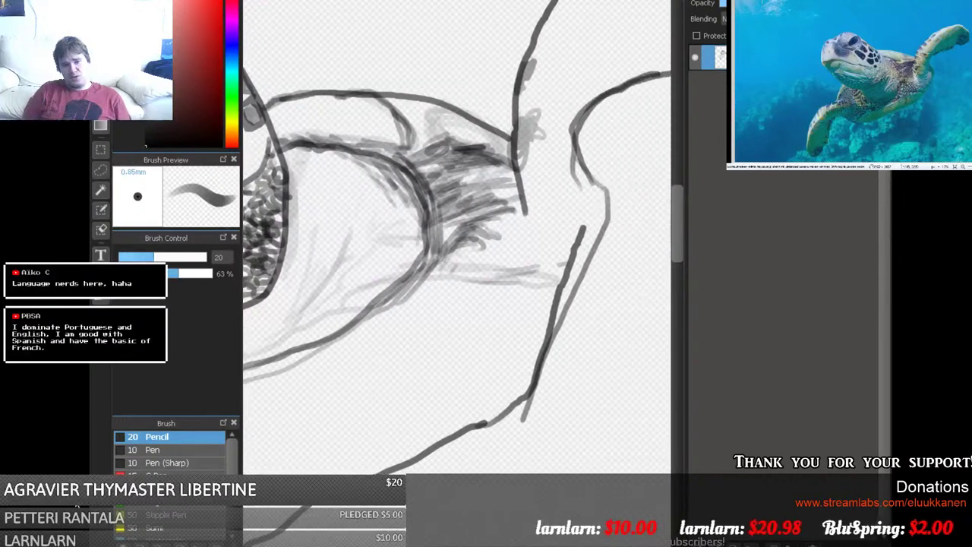
{"action": "left_click_drag", "start_coordinate": [679, 242], "coordinate": [676, 223]}
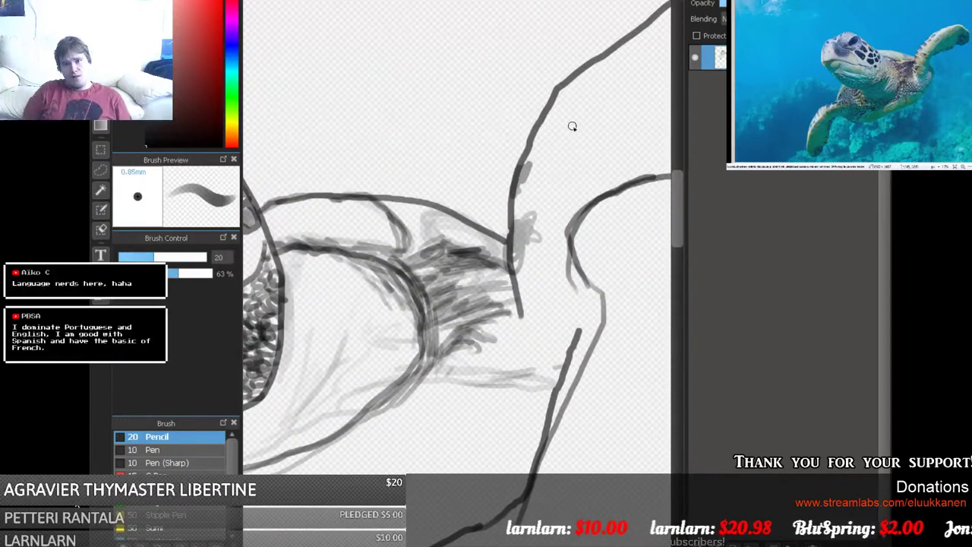
{"action": "mouse_move", "coordinate": [561, 135]}
{"action": "left_mouse_down"}
{"action": "mouse_move", "coordinate": [552, 132]}
{"action": "mouse_move", "coordinate": [566, 119]}
{"action": "mouse_move", "coordinate": [578, 126]}
{"action": "mouse_move", "coordinate": [575, 146]}
{"action": "left_mouse_up"}
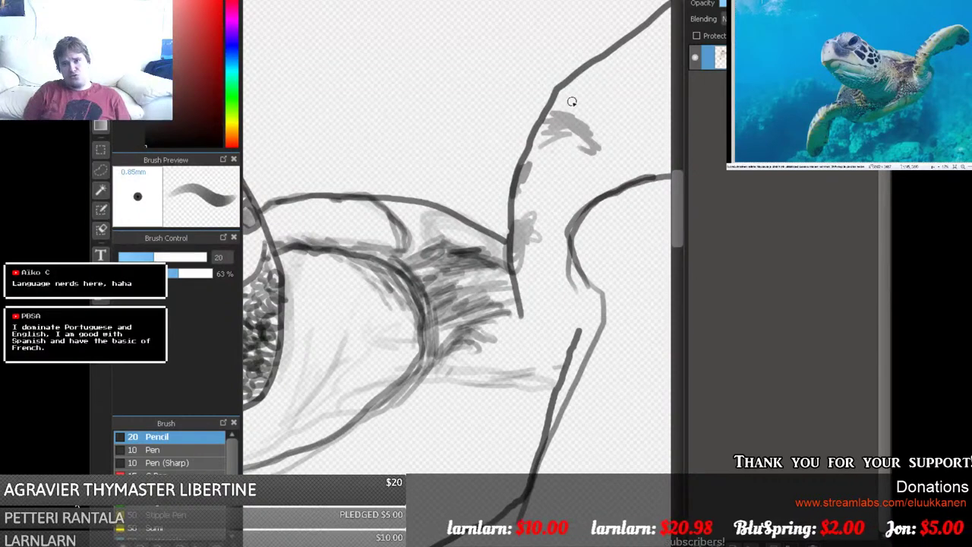
{"action": "mouse_move", "coordinate": [584, 80]}
{"action": "left_mouse_down"}
{"action": "mouse_move", "coordinate": [582, 91]}
{"action": "mouse_move", "coordinate": [579, 73]}
{"action": "left_mouse_up"}
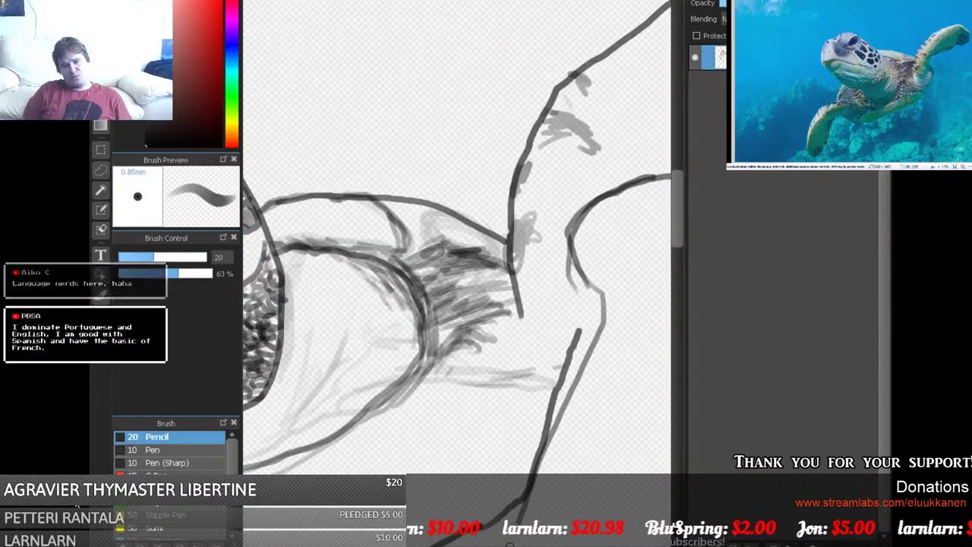
{"action": "left_click_drag", "start_coordinate": [532, 304], "coordinate": [397, 306]}
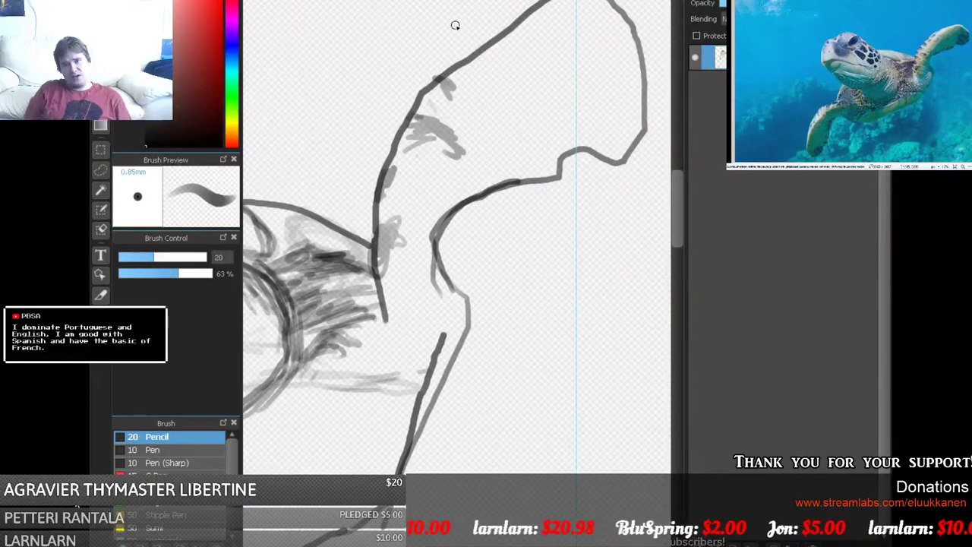
{"action": "mouse_move", "coordinate": [468, 74]}
{"action": "left_mouse_down"}
{"action": "mouse_move", "coordinate": [493, 46]}
{"action": "mouse_move", "coordinate": [504, 52]}
{"action": "mouse_move", "coordinate": [517, 26]}
{"action": "mouse_move", "coordinate": [540, 23]}
{"action": "left_mouse_up"}
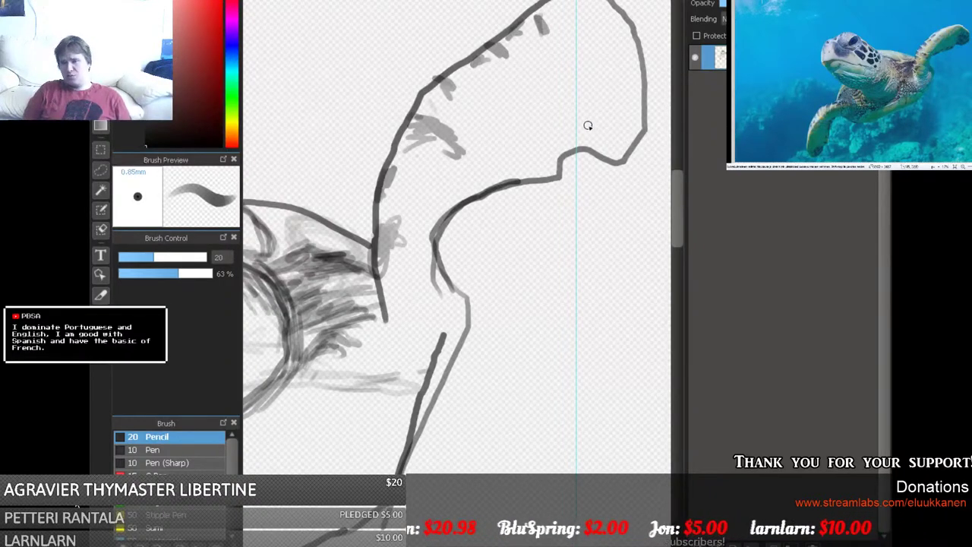
{"action": "mouse_move", "coordinate": [570, 151]}
{"action": "left_mouse_down"}
{"action": "mouse_move", "coordinate": [595, 16]}
{"action": "mouse_move", "coordinate": [590, 2]}
{"action": "mouse_move", "coordinate": [639, 33]}
{"action": "mouse_move", "coordinate": [642, 106]}
{"action": "mouse_move", "coordinate": [619, 155]}
{"action": "mouse_move", "coordinate": [581, 155]}
{"action": "mouse_move", "coordinate": [571, 123]}
{"action": "mouse_move", "coordinate": [586, 17]}
{"action": "mouse_move", "coordinate": [599, 1]}
{"action": "mouse_move", "coordinate": [625, 28]}
{"action": "mouse_move", "coordinate": [637, 106]}
{"action": "mouse_move", "coordinate": [604, 158]}
{"action": "mouse_move", "coordinate": [575, 135]}
{"action": "mouse_move", "coordinate": [587, 150]}
{"action": "mouse_move", "coordinate": [604, 148]}
{"action": "mouse_move", "coordinate": [598, 116]}
{"action": "mouse_move", "coordinate": [578, 108]}
{"action": "mouse_move", "coordinate": [579, 117]}
{"action": "mouse_move", "coordinate": [607, 121]}
{"action": "mouse_move", "coordinate": [596, 83]}
{"action": "left_mouse_up"}
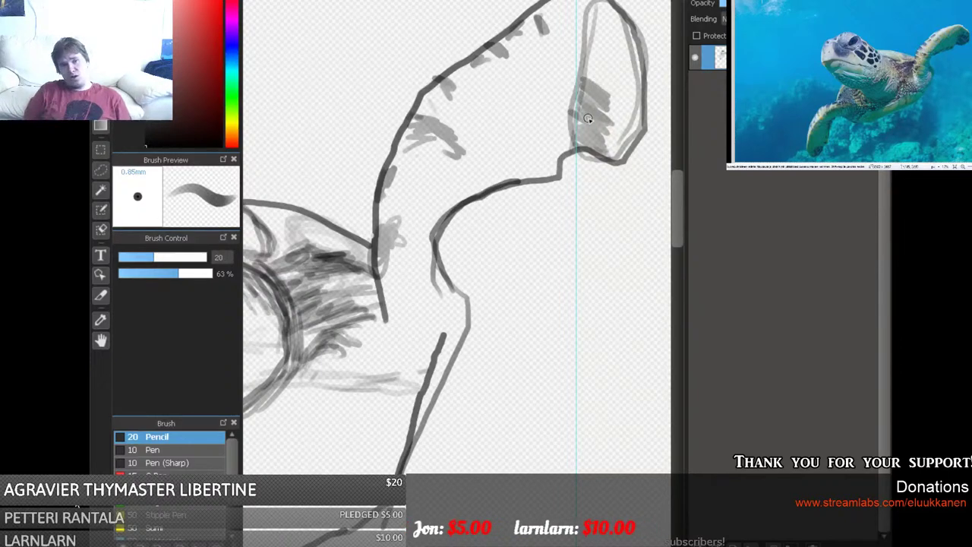
Shade the upper and lower parts of the flipper tip, then darken its left edge.
{"action": "mouse_move", "coordinate": [603, 76]}
{"action": "left_mouse_down"}
{"action": "mouse_move", "coordinate": [613, 93]}
{"action": "mouse_move", "coordinate": [596, 80]}
{"action": "mouse_move", "coordinate": [614, 45]}
{"action": "mouse_move", "coordinate": [611, 13]}
{"action": "mouse_move", "coordinate": [631, 47]}
{"action": "mouse_move", "coordinate": [629, 100]}
{"action": "left_mouse_up"}
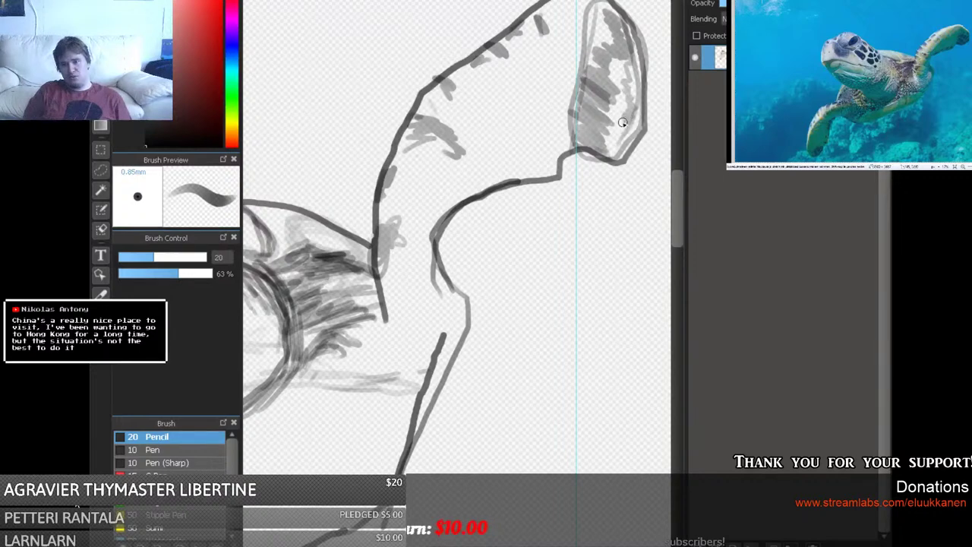
{"action": "mouse_move", "coordinate": [619, 124]}
{"action": "left_mouse_down"}
{"action": "mouse_move", "coordinate": [611, 154]}
{"action": "mouse_move", "coordinate": [624, 135]}
{"action": "mouse_move", "coordinate": [630, 141]}
{"action": "mouse_move", "coordinate": [615, 105]}
{"action": "mouse_move", "coordinate": [640, 118]}
{"action": "mouse_move", "coordinate": [620, 94]}
{"action": "mouse_move", "coordinate": [637, 104]}
{"action": "mouse_move", "coordinate": [622, 88]}
{"action": "mouse_move", "coordinate": [640, 93]}
{"action": "mouse_move", "coordinate": [627, 72]}
{"action": "mouse_move", "coordinate": [621, 80]}
{"action": "mouse_move", "coordinate": [640, 83]}
{"action": "mouse_move", "coordinate": [630, 50]}
{"action": "mouse_move", "coordinate": [616, 32]}
{"action": "left_mouse_up"}
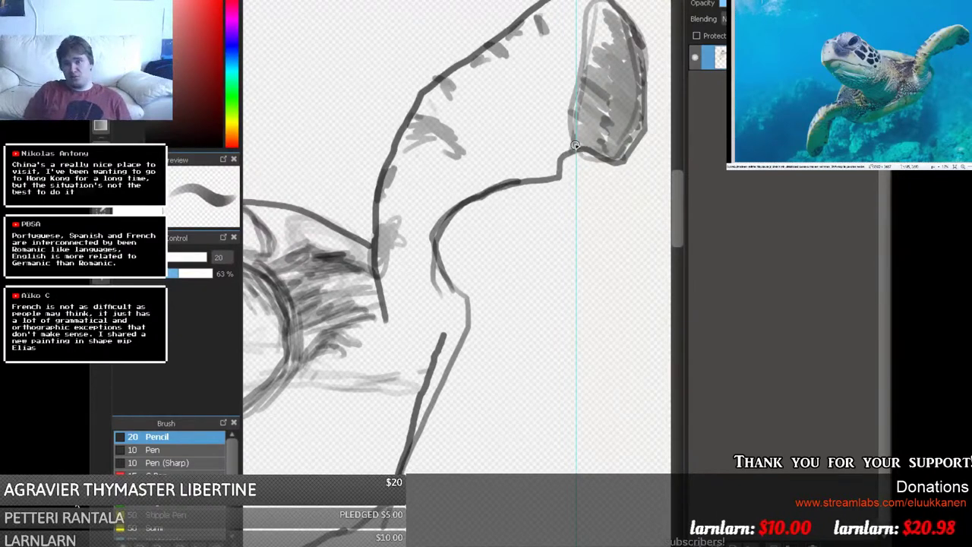
{"action": "mouse_move", "coordinate": [575, 144]}
{"action": "left_mouse_down"}
{"action": "mouse_move", "coordinate": [587, 97]}
{"action": "mouse_move", "coordinate": [585, 107]}
{"action": "mouse_move", "coordinate": [577, 89]}
{"action": "mouse_move", "coordinate": [571, 106]}
{"action": "mouse_move", "coordinate": [576, 76]}
{"action": "mouse_move", "coordinate": [574, 144]}
{"action": "mouse_move", "coordinate": [577, 38]}
{"action": "mouse_move", "coordinate": [557, 93]}
{"action": "mouse_move", "coordinate": [561, 137]}
{"action": "mouse_move", "coordinate": [568, 112]}
{"action": "left_mouse_up"}
Draw long grey hatch strokes down the raised flipper's side from just below the shaded tip.
{"action": "mouse_move", "coordinate": [589, 58]}
{"action": "left_mouse_down"}
{"action": "mouse_move", "coordinate": [517, 172]}
{"action": "mouse_move", "coordinate": [597, 2]}
{"action": "mouse_move", "coordinate": [544, 61]}
{"action": "mouse_move", "coordinate": [491, 92]}
{"action": "mouse_move", "coordinate": [442, 143]}
{"action": "left_mouse_up"}
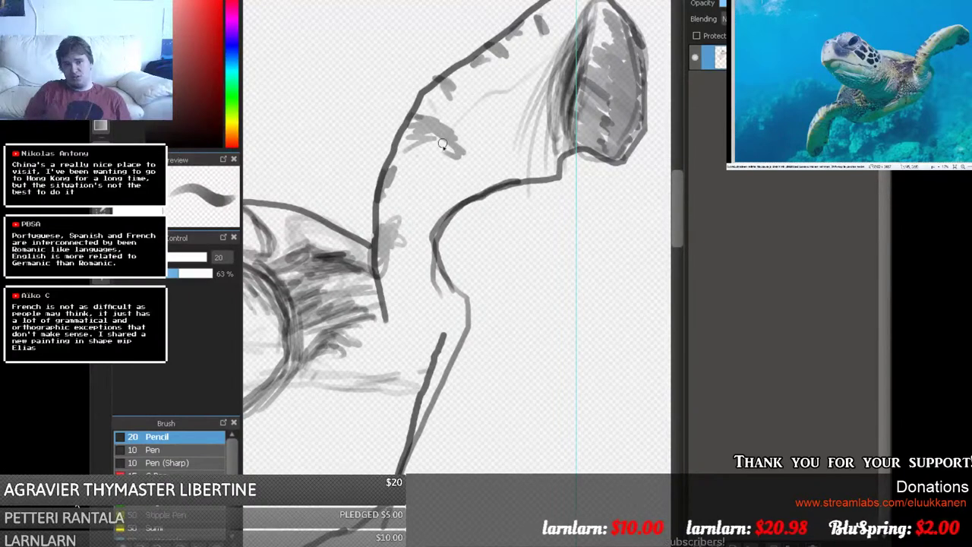
{"action": "mouse_move", "coordinate": [401, 287]}
{"action": "left_mouse_down"}
{"action": "mouse_move", "coordinate": [422, 167]}
{"action": "mouse_move", "coordinate": [543, 29]}
{"action": "mouse_move", "coordinate": [584, 7]}
{"action": "mouse_move", "coordinate": [406, 177]}
{"action": "mouse_move", "coordinate": [408, 295]}
{"action": "mouse_move", "coordinate": [431, 153]}
{"action": "mouse_move", "coordinate": [418, 224]}
{"action": "left_mouse_up"}
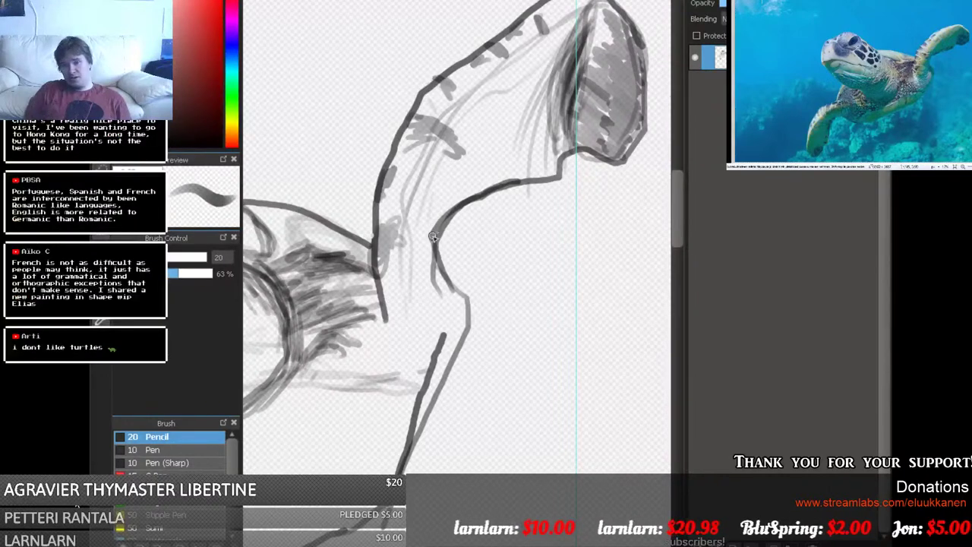
{"action": "mouse_move", "coordinate": [422, 327]}
{"action": "left_mouse_down"}
{"action": "mouse_move", "coordinate": [417, 237]}
{"action": "mouse_move", "coordinate": [406, 322]}
{"action": "mouse_move", "coordinate": [406, 277]}
{"action": "mouse_move", "coordinate": [409, 263]}
{"action": "mouse_move", "coordinate": [409, 329]}
{"action": "mouse_move", "coordinate": [417, 205]}
{"action": "mouse_move", "coordinate": [422, 285]}
{"action": "mouse_move", "coordinate": [433, 309]}
{"action": "mouse_move", "coordinate": [441, 268]}
{"action": "mouse_move", "coordinate": [420, 268]}
{"action": "mouse_move", "coordinate": [419, 249]}
{"action": "mouse_move", "coordinate": [430, 190]}
{"action": "mouse_move", "coordinate": [422, 260]}
{"action": "mouse_move", "coordinate": [442, 125]}
{"action": "mouse_move", "coordinate": [416, 195]}
{"action": "mouse_move", "coordinate": [426, 205]}
{"action": "mouse_move", "coordinate": [493, 106]}
{"action": "mouse_move", "coordinate": [474, 113]}
{"action": "mouse_move", "coordinate": [413, 195]}
{"action": "mouse_move", "coordinate": [545, 44]}
{"action": "mouse_move", "coordinate": [572, 26]}
{"action": "mouse_move", "coordinate": [444, 162]}
{"action": "mouse_move", "coordinate": [531, 51]}
{"action": "mouse_move", "coordinate": [430, 187]}
{"action": "mouse_move", "coordinate": [502, 82]}
{"action": "mouse_move", "coordinate": [568, 29]}
{"action": "mouse_move", "coordinate": [442, 199]}
{"action": "mouse_move", "coordinate": [512, 87]}
{"action": "mouse_move", "coordinate": [473, 130]}
{"action": "mouse_move", "coordinate": [430, 231]}
{"action": "mouse_move", "coordinate": [531, 106]}
{"action": "mouse_move", "coordinate": [482, 158]}
{"action": "mouse_move", "coordinate": [471, 205]}
{"action": "mouse_move", "coordinate": [454, 213]}
{"action": "mouse_move", "coordinate": [485, 184]}
{"action": "mouse_move", "coordinate": [559, 145]}
{"action": "mouse_move", "coordinate": [542, 174]}
{"action": "mouse_move", "coordinate": [568, 32]}
{"action": "mouse_move", "coordinate": [435, 218]}
{"action": "mouse_move", "coordinate": [438, 198]}
{"action": "mouse_move", "coordinate": [416, 220]}
{"action": "mouse_move", "coordinate": [435, 237]}
{"action": "mouse_move", "coordinate": [485, 165]}
{"action": "mouse_move", "coordinate": [506, 155]}
{"action": "mouse_move", "coordinate": [488, 158]}
{"action": "mouse_move", "coordinate": [525, 136]}
{"action": "mouse_move", "coordinate": [560, 139]}
{"action": "mouse_move", "coordinate": [539, 135]}
{"action": "mouse_move", "coordinate": [577, 47]}
{"action": "mouse_move", "coordinate": [607, 30]}
{"action": "mouse_move", "coordinate": [606, 9]}
{"action": "mouse_move", "coordinate": [634, 99]}
{"action": "mouse_move", "coordinate": [619, 126]}
{"action": "mouse_move", "coordinate": [592, 152]}
{"action": "mouse_move", "coordinate": [566, 133]}
{"action": "mouse_move", "coordinate": [593, 106]}
{"action": "mouse_move", "coordinate": [581, 72]}
{"action": "mouse_move", "coordinate": [635, 41]}
{"action": "left_mouse_up"}
{"action": "mouse_move", "coordinate": [569, 22]}
{"action": "left_mouse_down"}
{"action": "mouse_move", "coordinate": [494, 53]}
{"action": "mouse_move", "coordinate": [436, 109]}
{"action": "mouse_move", "coordinate": [404, 204]}
{"action": "mouse_move", "coordinate": [403, 307]}
{"action": "mouse_move", "coordinate": [397, 236]}
{"action": "mouse_move", "coordinate": [422, 165]}
{"action": "mouse_move", "coordinate": [496, 55]}
{"action": "mouse_move", "coordinate": [439, 114]}
{"action": "mouse_move", "coordinate": [511, 53]}
{"action": "mouse_move", "coordinate": [574, 53]}
{"action": "left_mouse_up"}
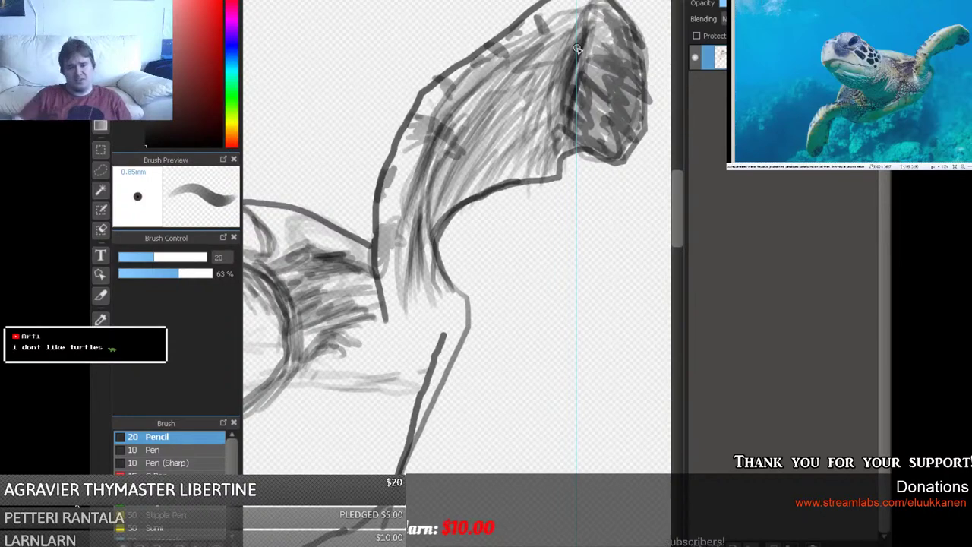
Zoom out with Ctrl+0 to view the whole turtle, pan across, then zoom in on the lower-left flipper.
{"action": "key", "text": "ctrl+0"}
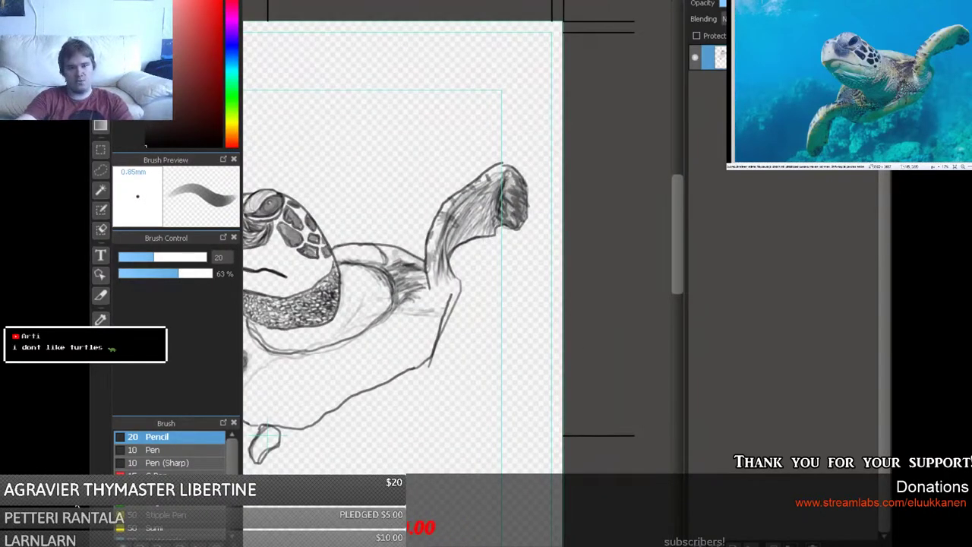
{"action": "scroll", "coordinate": [455, 281], "scroll_direction": "up", "scroll_amount": 3}
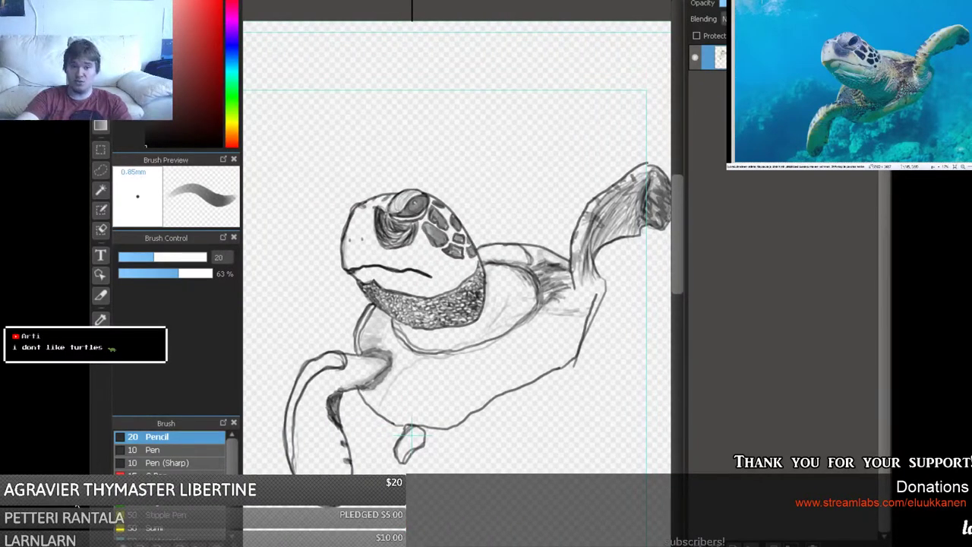
{"action": "left_click_drag", "start_coordinate": [455, 304], "coordinate": [612, 304]}
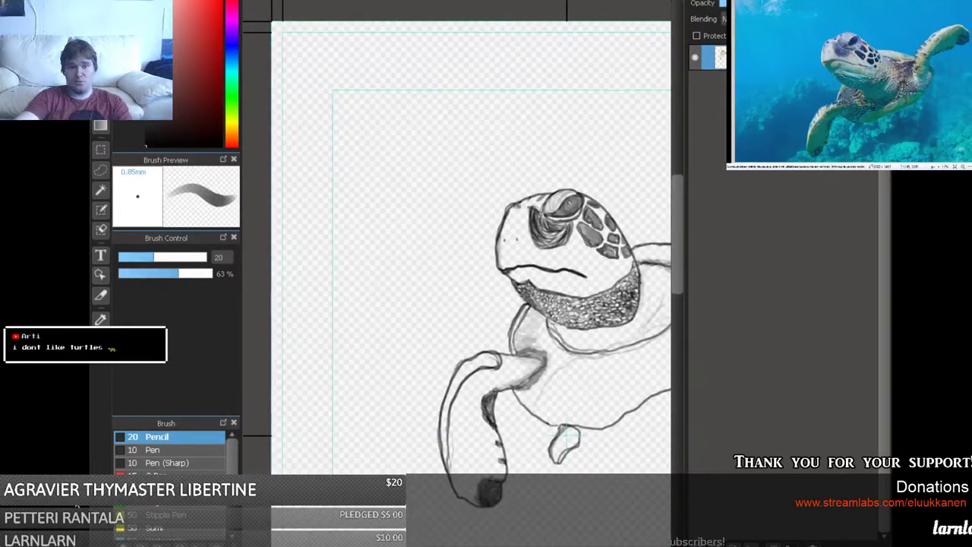
{"action": "scroll", "coordinate": [680, 274], "scroll_direction": "down", "scroll_amount": 3}
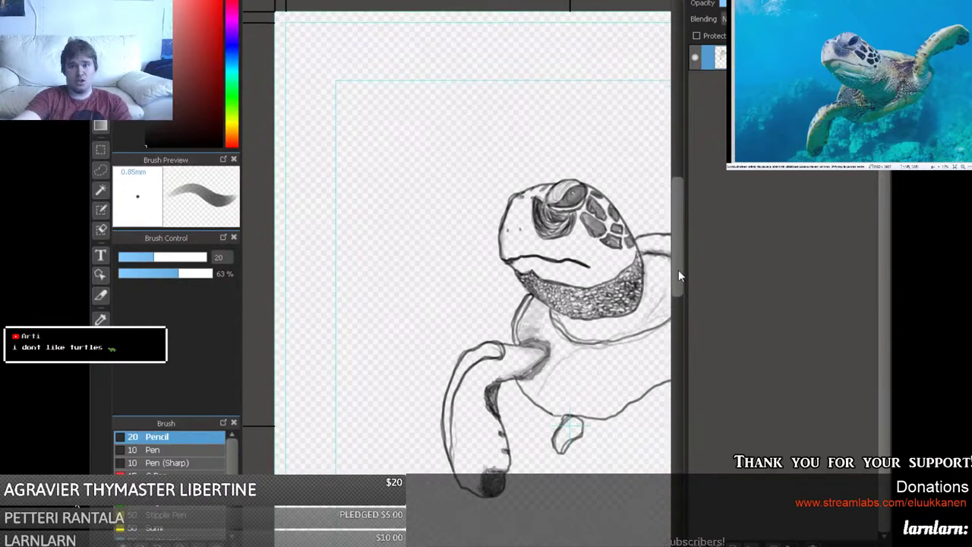
{"action": "scroll", "coordinate": [658, 297], "scroll_direction": "up", "scroll_amount": 5}
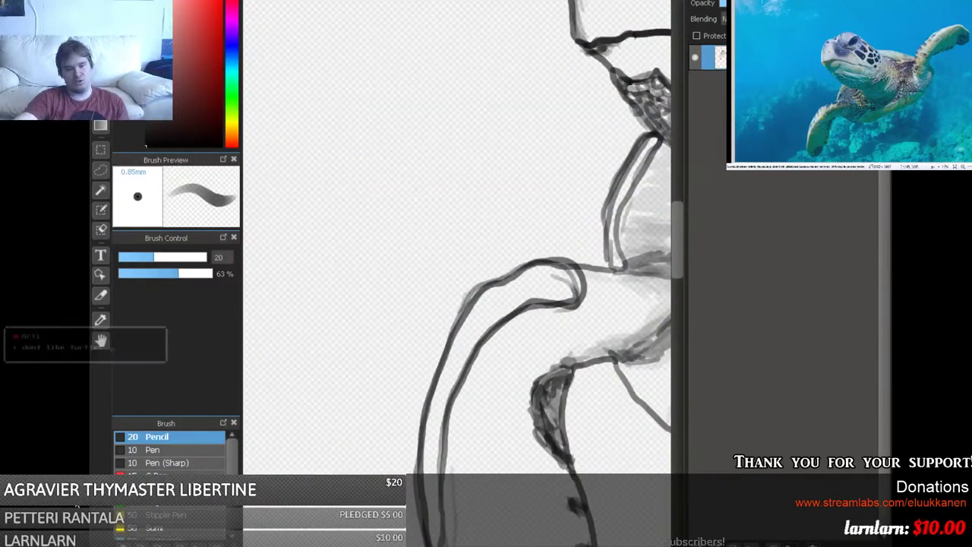
Hatch diagonal grey strokes over the lower-left flipper's upper bend with the size 20, 63% opacity pencil.
{"action": "left_click_drag", "start_coordinate": [792, 409], "coordinate": [701, 406]}
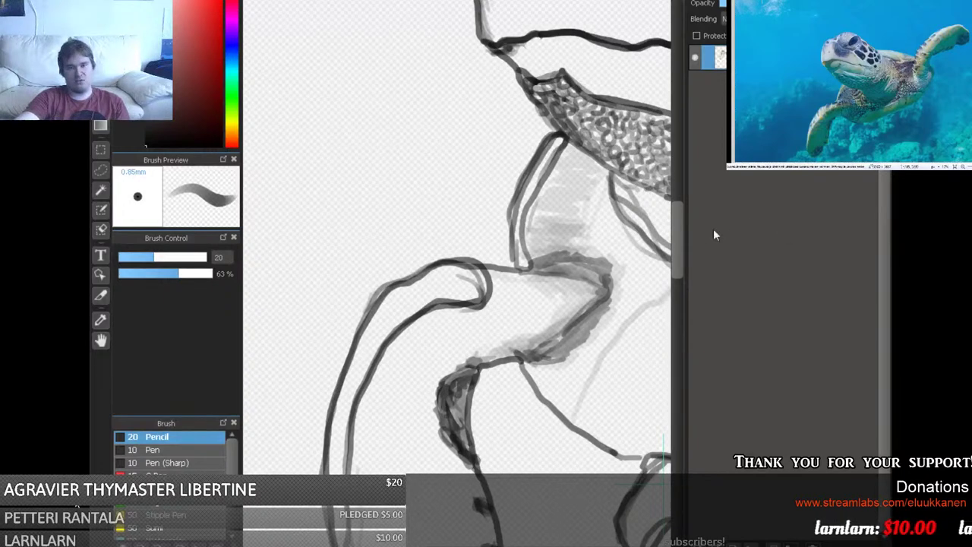
{"action": "left_click_drag", "start_coordinate": [681, 223], "coordinate": [679, 239]}
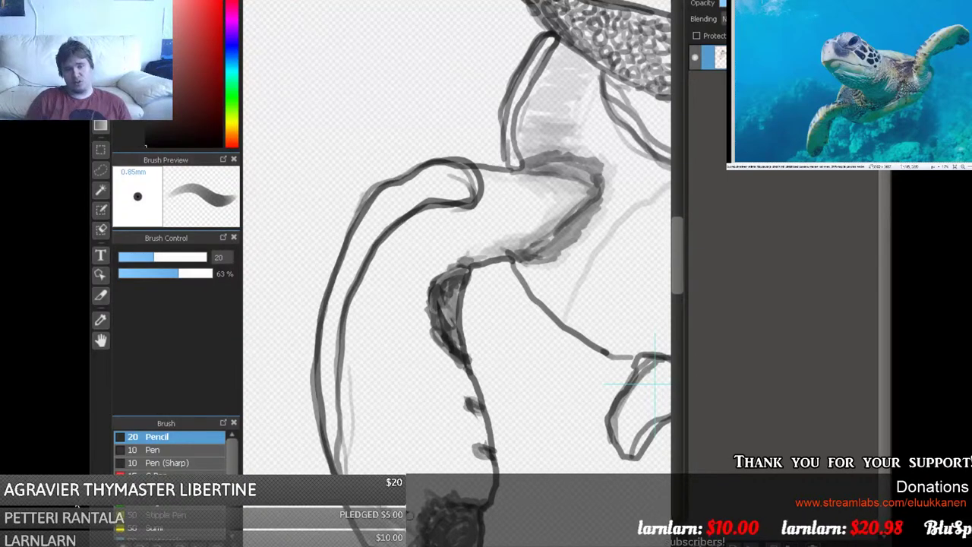
{"action": "mouse_move", "coordinate": [344, 466]}
{"action": "left_mouse_down"}
{"action": "mouse_move", "coordinate": [345, 394]}
{"action": "mouse_move", "coordinate": [388, 469]}
{"action": "mouse_move", "coordinate": [411, 485]}
{"action": "mouse_move", "coordinate": [348, 414]}
{"action": "mouse_move", "coordinate": [374, 422]}
{"action": "mouse_move", "coordinate": [360, 407]}
{"action": "mouse_move", "coordinate": [359, 378]}
{"action": "mouse_move", "coordinate": [370, 394]}
{"action": "mouse_move", "coordinate": [362, 348]}
{"action": "mouse_move", "coordinate": [374, 362]}
{"action": "mouse_move", "coordinate": [344, 323]}
{"action": "mouse_move", "coordinate": [370, 332]}
{"action": "mouse_move", "coordinate": [364, 311]}
{"action": "mouse_move", "coordinate": [379, 349]}
{"action": "mouse_move", "coordinate": [363, 333]}
{"action": "mouse_move", "coordinate": [368, 244]}
{"action": "mouse_move", "coordinate": [367, 263]}
{"action": "mouse_move", "coordinate": [428, 207]}
{"action": "mouse_move", "coordinate": [395, 226]}
{"action": "mouse_move", "coordinate": [383, 311]}
{"action": "mouse_move", "coordinate": [408, 245]}
{"action": "mouse_move", "coordinate": [497, 197]}
{"action": "mouse_move", "coordinate": [485, 190]}
{"action": "mouse_move", "coordinate": [503, 165]}
{"action": "mouse_move", "coordinate": [463, 172]}
{"action": "mouse_move", "coordinate": [505, 172]}
{"action": "mouse_move", "coordinate": [516, 184]}
{"action": "mouse_move", "coordinate": [421, 241]}
{"action": "mouse_move", "coordinate": [399, 287]}
{"action": "mouse_move", "coordinate": [405, 431]}
{"action": "mouse_move", "coordinate": [360, 427]}
{"action": "mouse_move", "coordinate": [346, 467]}
{"action": "mouse_move", "coordinate": [403, 387]}
{"action": "mouse_move", "coordinate": [403, 434]}
{"action": "mouse_move", "coordinate": [376, 459]}
{"action": "mouse_move", "coordinate": [355, 430]}
{"action": "mouse_move", "coordinate": [346, 340]}
{"action": "mouse_move", "coordinate": [371, 328]}
{"action": "mouse_move", "coordinate": [365, 283]}
{"action": "mouse_move", "coordinate": [400, 242]}
{"action": "mouse_move", "coordinate": [455, 217]}
{"action": "mouse_move", "coordinate": [493, 217]}
{"action": "mouse_move", "coordinate": [521, 241]}
{"action": "mouse_move", "coordinate": [488, 256]}
{"action": "mouse_move", "coordinate": [469, 217]}
{"action": "mouse_move", "coordinate": [501, 251]}
{"action": "mouse_move", "coordinate": [509, 220]}
{"action": "mouse_move", "coordinate": [517, 239]}
{"action": "mouse_move", "coordinate": [509, 199]}
{"action": "mouse_move", "coordinate": [520, 225]}
{"action": "mouse_move", "coordinate": [543, 207]}
{"action": "mouse_move", "coordinate": [532, 190]}
{"action": "mouse_move", "coordinate": [568, 207]}
{"action": "mouse_move", "coordinate": [581, 181]}
{"action": "mouse_move", "coordinate": [517, 179]}
{"action": "mouse_move", "coordinate": [533, 239]}
{"action": "mouse_move", "coordinate": [512, 200]}
{"action": "mouse_move", "coordinate": [517, 248]}
{"action": "mouse_move", "coordinate": [434, 216]}
{"action": "mouse_move", "coordinate": [460, 280]}
{"action": "mouse_move", "coordinate": [444, 288]}
{"action": "mouse_move", "coordinate": [446, 243]}
{"action": "mouse_move", "coordinate": [458, 228]}
{"action": "mouse_move", "coordinate": [471, 250]}
{"action": "mouse_move", "coordinate": [499, 220]}
{"action": "left_mouse_up"}
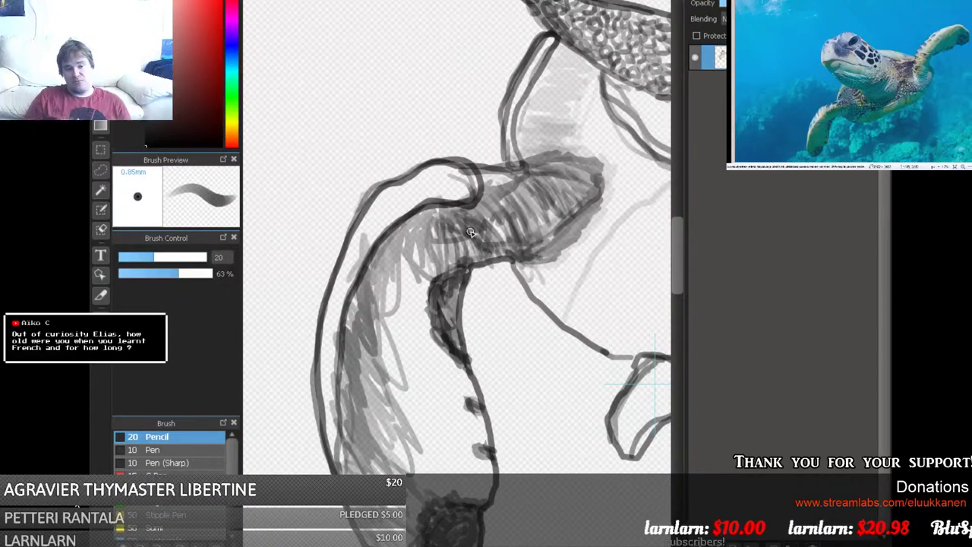
Hatch the flipper's lower inner edge, lower end, lower section and left edge with denser strokes.
{"action": "left_click_drag", "start_coordinate": [637, 372], "coordinate": [624, 368]}
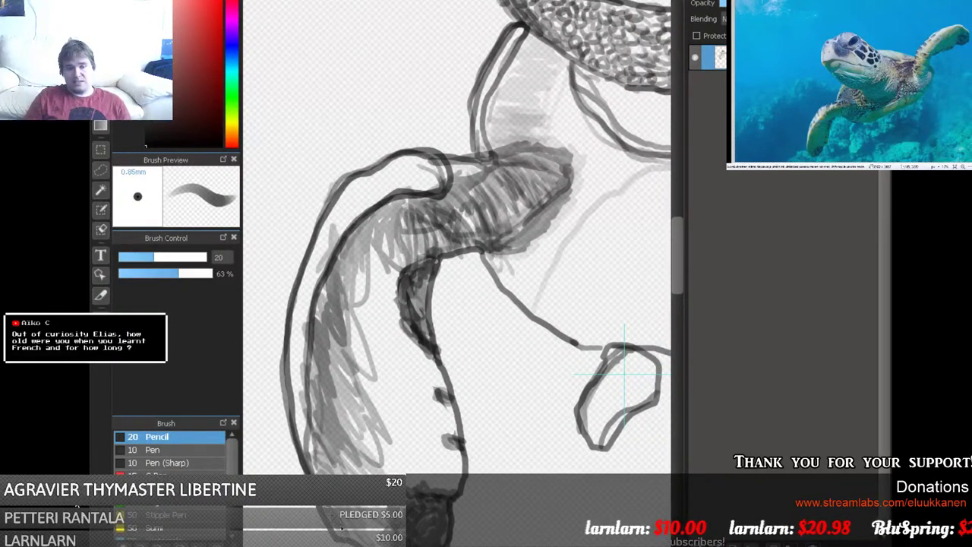
{"action": "mouse_move", "coordinate": [328, 471]}
{"action": "left_mouse_down"}
{"action": "mouse_move", "coordinate": [311, 421]}
{"action": "mouse_move", "coordinate": [328, 467]}
{"action": "mouse_move", "coordinate": [346, 459]}
{"action": "mouse_move", "coordinate": [335, 439]}
{"action": "left_mouse_up"}
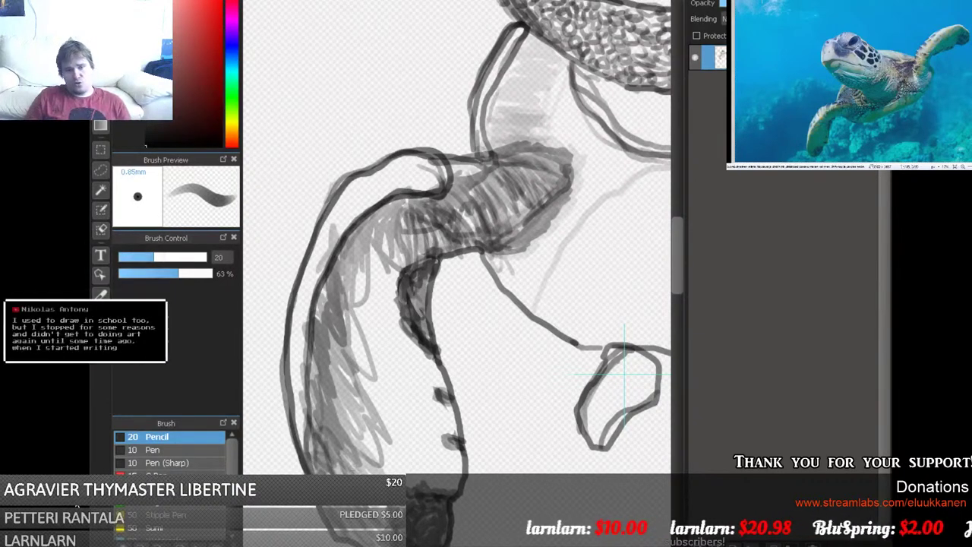
{"action": "mouse_move", "coordinate": [365, 472]}
{"action": "left_mouse_down"}
{"action": "mouse_move", "coordinate": [358, 445]}
{"action": "mouse_move", "coordinate": [376, 406]}
{"action": "mouse_move", "coordinate": [384, 474]}
{"action": "mouse_move", "coordinate": [399, 441]}
{"action": "mouse_move", "coordinate": [357, 379]}
{"action": "mouse_move", "coordinate": [352, 334]}
{"action": "mouse_move", "coordinate": [373, 311]}
{"action": "mouse_move", "coordinate": [403, 422]}
{"action": "mouse_move", "coordinate": [380, 384]}
{"action": "mouse_move", "coordinate": [373, 338]}
{"action": "mouse_move", "coordinate": [380, 308]}
{"action": "mouse_move", "coordinate": [399, 391]}
{"action": "mouse_move", "coordinate": [384, 295]}
{"action": "mouse_move", "coordinate": [394, 250]}
{"action": "mouse_move", "coordinate": [380, 326]}
{"action": "mouse_move", "coordinate": [373, 236]}
{"action": "mouse_move", "coordinate": [360, 262]}
{"action": "mouse_move", "coordinate": [371, 406]}
{"action": "mouse_move", "coordinate": [402, 426]}
{"action": "mouse_move", "coordinate": [395, 464]}
{"action": "mouse_move", "coordinate": [384, 457]}
{"action": "left_mouse_up"}
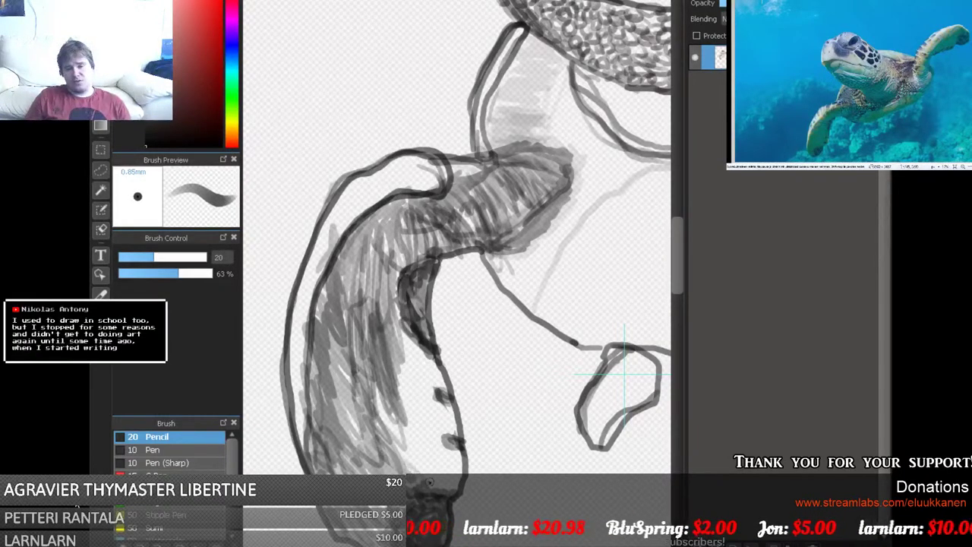
{"action": "mouse_move", "coordinate": [429, 482]}
{"action": "left_mouse_down"}
{"action": "mouse_move", "coordinate": [402, 473]}
{"action": "mouse_move", "coordinate": [432, 474]}
{"action": "mouse_move", "coordinate": [442, 486]}
{"action": "mouse_move", "coordinate": [434, 470]}
{"action": "mouse_move", "coordinate": [437, 462]}
{"action": "mouse_move", "coordinate": [449, 469]}
{"action": "mouse_move", "coordinate": [441, 436]}
{"action": "left_mouse_up"}
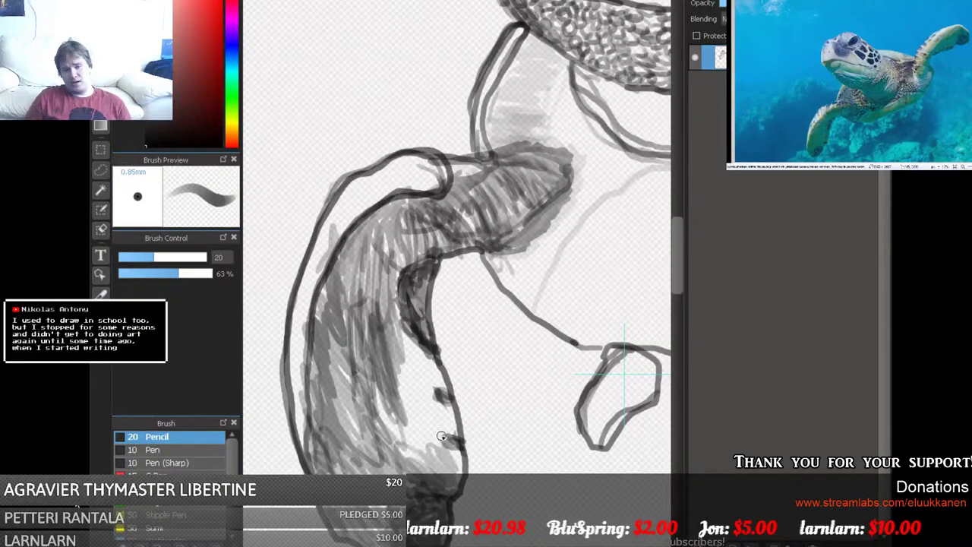
{"action": "mouse_move", "coordinate": [459, 470]}
{"action": "left_mouse_down"}
{"action": "mouse_move", "coordinate": [430, 414]}
{"action": "mouse_move", "coordinate": [430, 434]}
{"action": "mouse_move", "coordinate": [360, 391]}
{"action": "mouse_move", "coordinate": [401, 421]}
{"action": "mouse_move", "coordinate": [395, 395]}
{"action": "mouse_move", "coordinate": [410, 403]}
{"action": "mouse_move", "coordinate": [379, 370]}
{"action": "mouse_move", "coordinate": [415, 427]}
{"action": "mouse_move", "coordinate": [418, 416]}
{"action": "mouse_move", "coordinate": [430, 430]}
{"action": "mouse_move", "coordinate": [433, 410]}
{"action": "mouse_move", "coordinate": [418, 395]}
{"action": "mouse_move", "coordinate": [430, 406]}
{"action": "mouse_move", "coordinate": [430, 389]}
{"action": "mouse_move", "coordinate": [447, 392]}
{"action": "mouse_move", "coordinate": [440, 404]}
{"action": "mouse_move", "coordinate": [426, 401]}
{"action": "mouse_move", "coordinate": [460, 455]}
{"action": "mouse_move", "coordinate": [377, 377]}
{"action": "left_mouse_up"}
{"action": "mouse_move", "coordinate": [362, 450]}
{"action": "left_mouse_down"}
{"action": "mouse_move", "coordinate": [333, 347]}
{"action": "mouse_move", "coordinate": [332, 422]}
{"action": "mouse_move", "coordinate": [313, 441]}
{"action": "mouse_move", "coordinate": [308, 410]}
{"action": "mouse_move", "coordinate": [337, 256]}
{"action": "mouse_move", "coordinate": [321, 326]}
{"action": "mouse_move", "coordinate": [326, 302]}
{"action": "mouse_move", "coordinate": [317, 309]}
{"action": "mouse_move", "coordinate": [364, 221]}
{"action": "mouse_move", "coordinate": [396, 199]}
{"action": "left_mouse_up"}
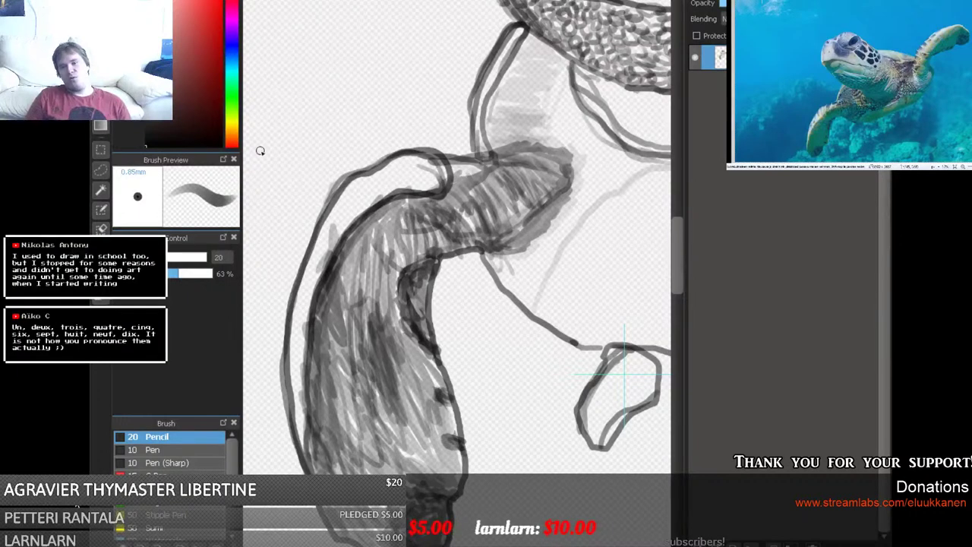
Deepen the hatching in the flipper's middle and darken its left, inner-left and upper edges.
{"action": "mouse_move", "coordinate": [383, 232]}
{"action": "left_mouse_down"}
{"action": "mouse_move", "coordinate": [323, 385]}
{"action": "mouse_move", "coordinate": [328, 399]}
{"action": "mouse_move", "coordinate": [350, 300]}
{"action": "mouse_move", "coordinate": [329, 373]}
{"action": "mouse_move", "coordinate": [324, 450]}
{"action": "left_mouse_up"}
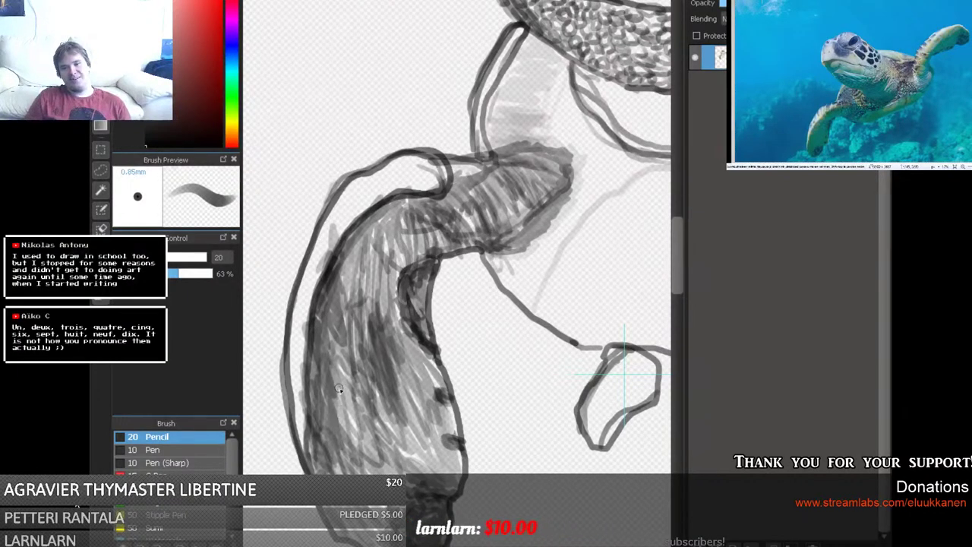
{"action": "left_click_drag", "start_coordinate": [339, 388], "coordinate": [348, 404]}
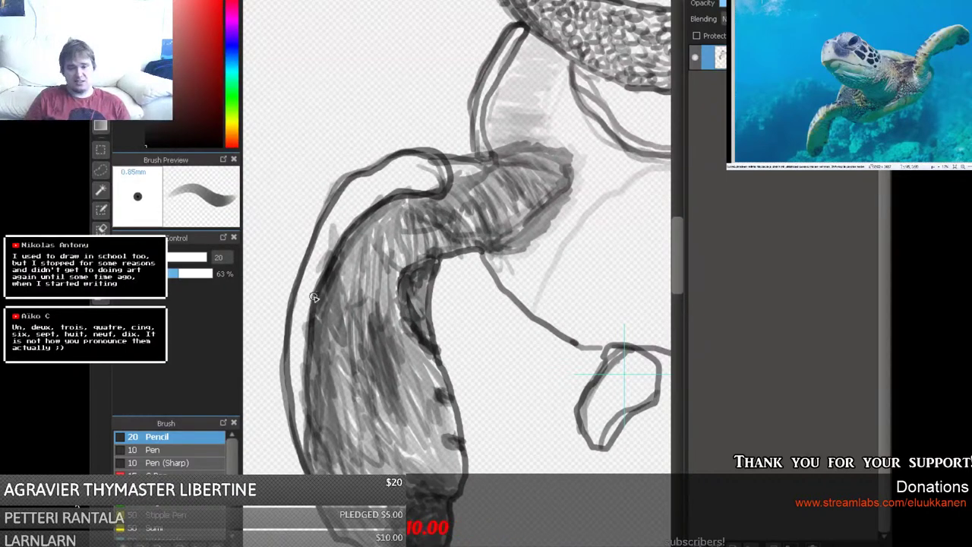
{"action": "mouse_move", "coordinate": [365, 266]}
{"action": "left_mouse_down"}
{"action": "mouse_move", "coordinate": [366, 299]}
{"action": "mouse_move", "coordinate": [365, 260]}
{"action": "mouse_move", "coordinate": [310, 372]}
{"action": "left_mouse_up"}
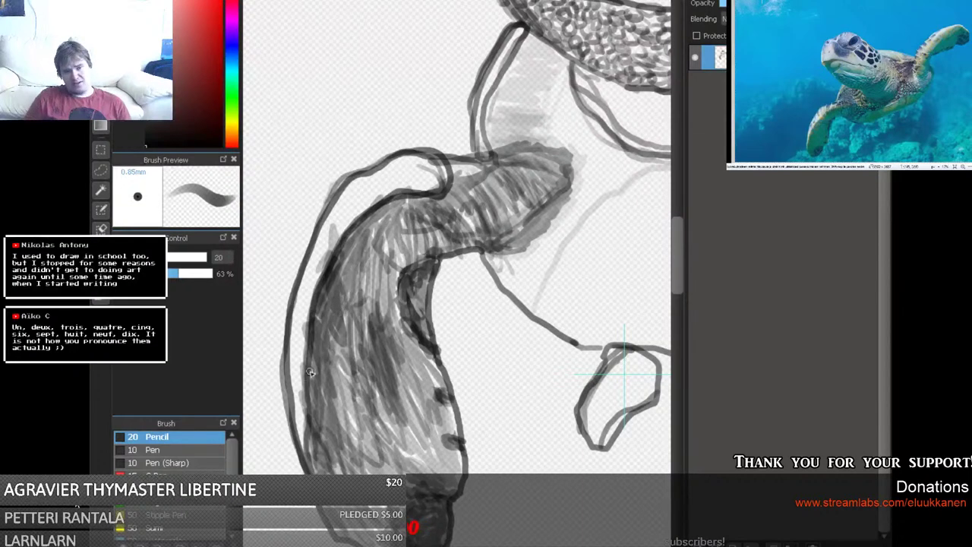
{"action": "mouse_move", "coordinate": [314, 431]}
{"action": "left_mouse_down"}
{"action": "mouse_move", "coordinate": [300, 350]}
{"action": "mouse_move", "coordinate": [323, 228]}
{"action": "mouse_move", "coordinate": [395, 175]}
{"action": "mouse_move", "coordinate": [436, 161]}
{"action": "mouse_move", "coordinate": [456, 186]}
{"action": "mouse_move", "coordinate": [469, 167]}
{"action": "mouse_move", "coordinate": [434, 158]}
{"action": "mouse_move", "coordinate": [445, 182]}
{"action": "mouse_move", "coordinate": [410, 196]}
{"action": "mouse_move", "coordinate": [427, 190]}
{"action": "mouse_move", "coordinate": [422, 176]}
{"action": "mouse_move", "coordinate": [441, 181]}
{"action": "mouse_move", "coordinate": [446, 164]}
{"action": "mouse_move", "coordinate": [416, 199]}
{"action": "mouse_move", "coordinate": [369, 220]}
{"action": "mouse_move", "coordinate": [334, 255]}
{"action": "mouse_move", "coordinate": [312, 371]}
{"action": "mouse_move", "coordinate": [319, 456]}
{"action": "mouse_move", "coordinate": [332, 337]}
{"action": "mouse_move", "coordinate": [348, 310]}
{"action": "mouse_move", "coordinate": [333, 285]}
{"action": "mouse_move", "coordinate": [410, 199]}
{"action": "mouse_move", "coordinate": [440, 202]}
{"action": "mouse_move", "coordinate": [460, 178]}
{"action": "mouse_move", "coordinate": [460, 156]}
{"action": "mouse_move", "coordinate": [395, 228]}
{"action": "mouse_move", "coordinate": [342, 313]}
{"action": "mouse_move", "coordinate": [318, 456]}
{"action": "mouse_move", "coordinate": [335, 526]}
{"action": "left_mouse_up"}
{"action": "mouse_move", "coordinate": [323, 459]}
{"action": "left_mouse_down"}
{"action": "mouse_move", "coordinate": [331, 338]}
{"action": "mouse_move", "coordinate": [414, 224]}
{"action": "mouse_move", "coordinate": [398, 229]}
{"action": "left_mouse_up"}
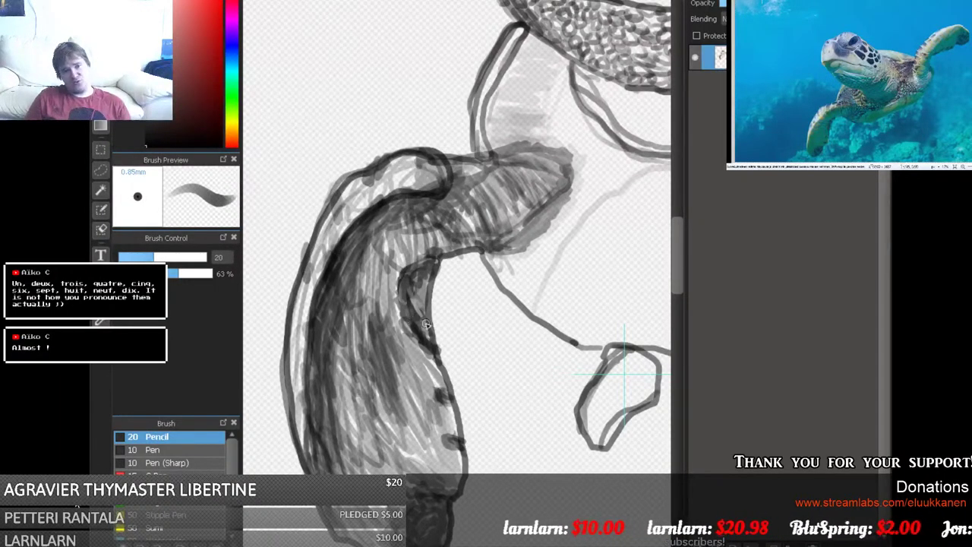
{"action": "mouse_move", "coordinate": [426, 324]}
{"action": "left_mouse_down"}
{"action": "mouse_move", "coordinate": [425, 291]}
{"action": "mouse_move", "coordinate": [393, 297]}
{"action": "mouse_move", "coordinate": [417, 279]}
{"action": "mouse_move", "coordinate": [429, 286]}
{"action": "mouse_move", "coordinate": [408, 262]}
{"action": "left_mouse_up"}
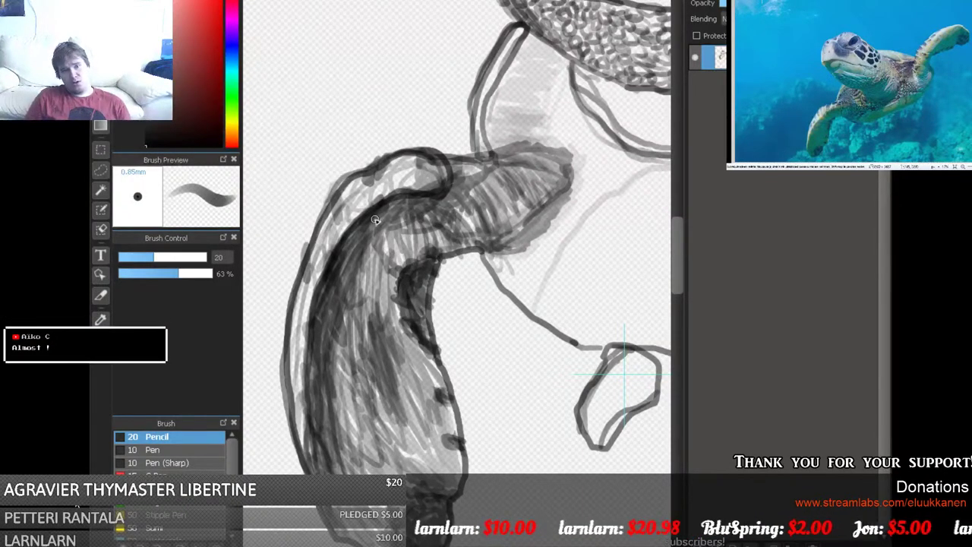
{"action": "left_click_drag", "start_coordinate": [372, 221], "coordinate": [363, 229]}
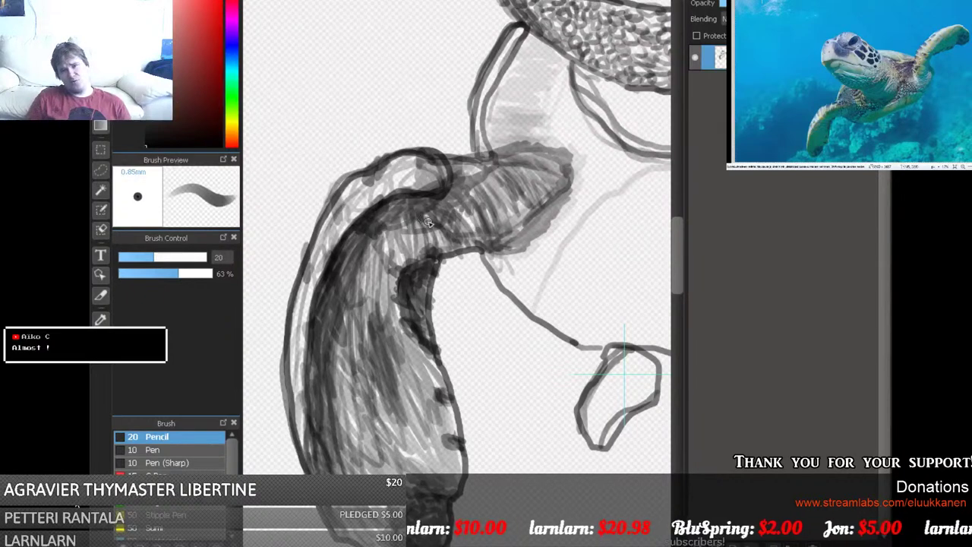
{"action": "mouse_move", "coordinate": [417, 210]}
{"action": "left_mouse_down"}
{"action": "mouse_move", "coordinate": [455, 216]}
{"action": "mouse_move", "coordinate": [481, 203]}
{"action": "mouse_move", "coordinate": [517, 211]}
{"action": "mouse_move", "coordinate": [510, 196]}
{"action": "mouse_move", "coordinate": [480, 187]}
{"action": "mouse_move", "coordinate": [412, 210]}
{"action": "mouse_move", "coordinate": [390, 200]}
{"action": "mouse_move", "coordinate": [371, 225]}
{"action": "mouse_move", "coordinate": [336, 218]}
{"action": "left_mouse_up"}
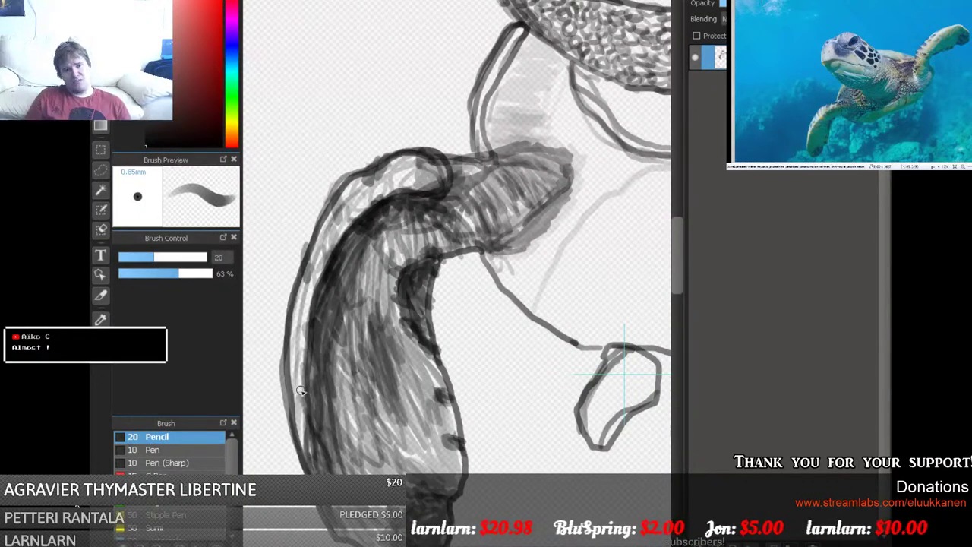
{"action": "mouse_move", "coordinate": [301, 391]}
{"action": "left_mouse_down"}
{"action": "mouse_move", "coordinate": [294, 364]}
{"action": "mouse_move", "coordinate": [311, 351]}
{"action": "mouse_move", "coordinate": [306, 297]}
{"action": "mouse_move", "coordinate": [329, 299]}
{"action": "mouse_move", "coordinate": [337, 232]}
{"action": "mouse_move", "coordinate": [348, 224]}
{"action": "mouse_move", "coordinate": [376, 222]}
{"action": "left_mouse_up"}
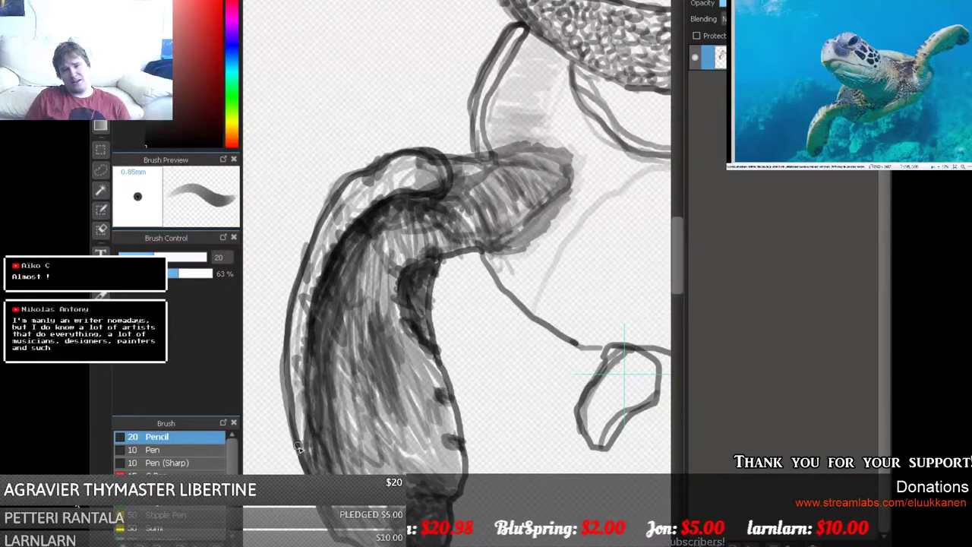
{"action": "mouse_move", "coordinate": [313, 427]}
{"action": "left_mouse_down"}
{"action": "mouse_move", "coordinate": [322, 363]}
{"action": "mouse_move", "coordinate": [295, 345]}
{"action": "left_mouse_up"}
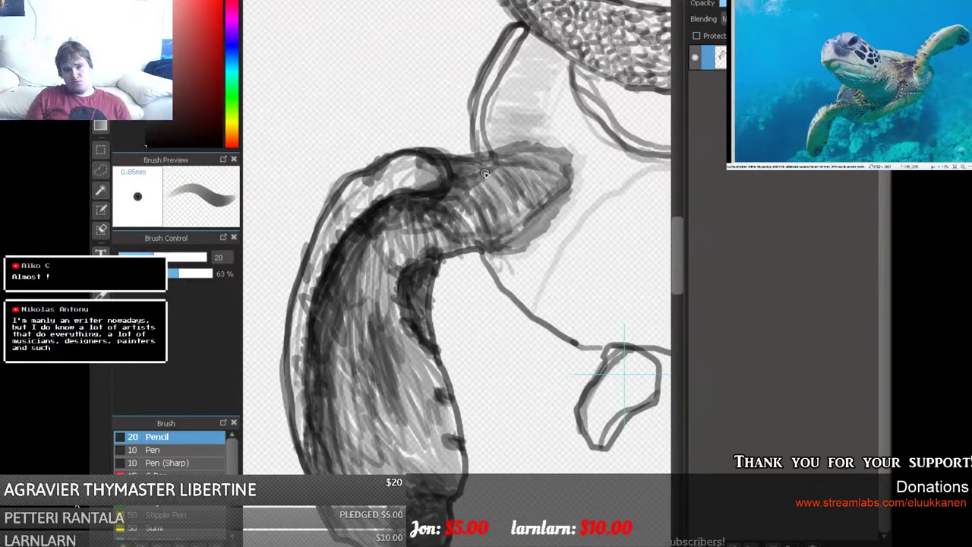
Darken the flipper's top edge toward its end, the bottom, and the rounded tip.
{"action": "mouse_move", "coordinate": [457, 168]}
{"action": "left_mouse_down"}
{"action": "mouse_move", "coordinate": [525, 175]}
{"action": "mouse_move", "coordinate": [534, 164]}
{"action": "mouse_move", "coordinate": [525, 156]}
{"action": "mouse_move", "coordinate": [500, 155]}
{"action": "mouse_move", "coordinate": [557, 158]}
{"action": "left_mouse_up"}
{"action": "mouse_move", "coordinate": [494, 176]}
{"action": "left_mouse_down"}
{"action": "mouse_move", "coordinate": [467, 194]}
{"action": "mouse_move", "coordinate": [475, 213]}
{"action": "mouse_move", "coordinate": [489, 182]}
{"action": "mouse_move", "coordinate": [513, 199]}
{"action": "mouse_move", "coordinate": [537, 187]}
{"action": "left_mouse_up"}
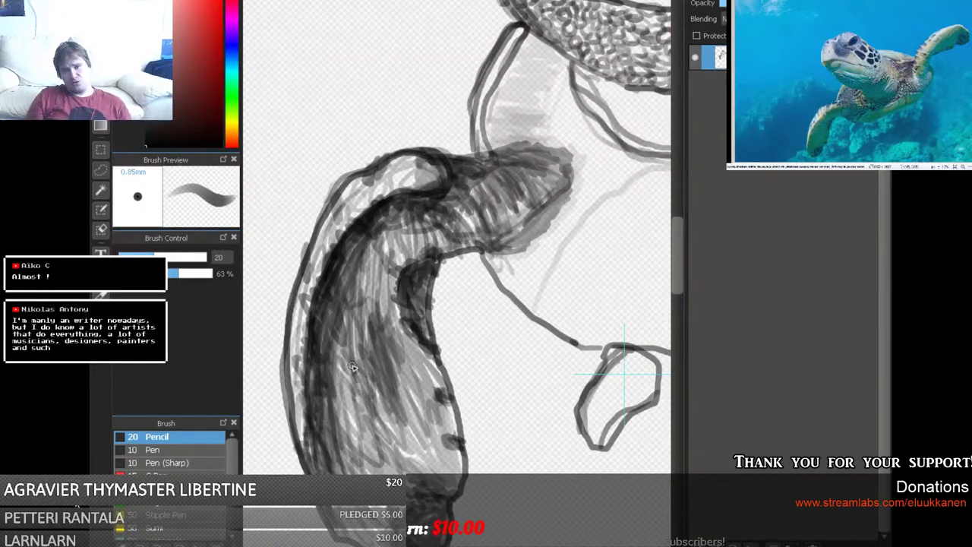
{"action": "mouse_move", "coordinate": [304, 341]}
{"action": "left_mouse_down"}
{"action": "mouse_move", "coordinate": [298, 362]}
{"action": "mouse_move", "coordinate": [289, 357]}
{"action": "left_mouse_up"}
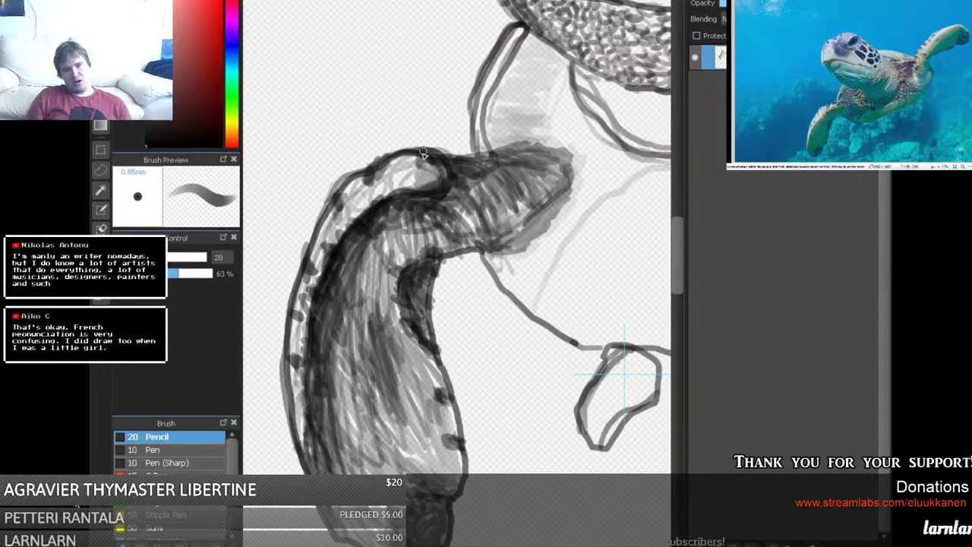
{"action": "left_click_drag", "start_coordinate": [422, 158], "coordinate": [415, 173]}
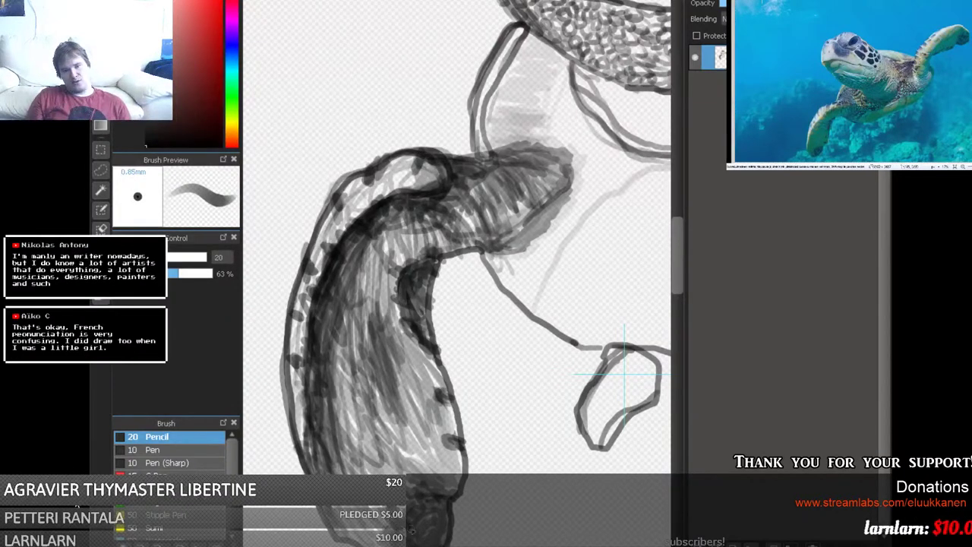
{"action": "mouse_move", "coordinate": [411, 532]}
{"action": "left_mouse_down"}
{"action": "mouse_move", "coordinate": [411, 498]}
{"action": "mouse_move", "coordinate": [444, 479]}
{"action": "mouse_move", "coordinate": [467, 487]}
{"action": "mouse_move", "coordinate": [457, 535]}
{"action": "left_mouse_up"}
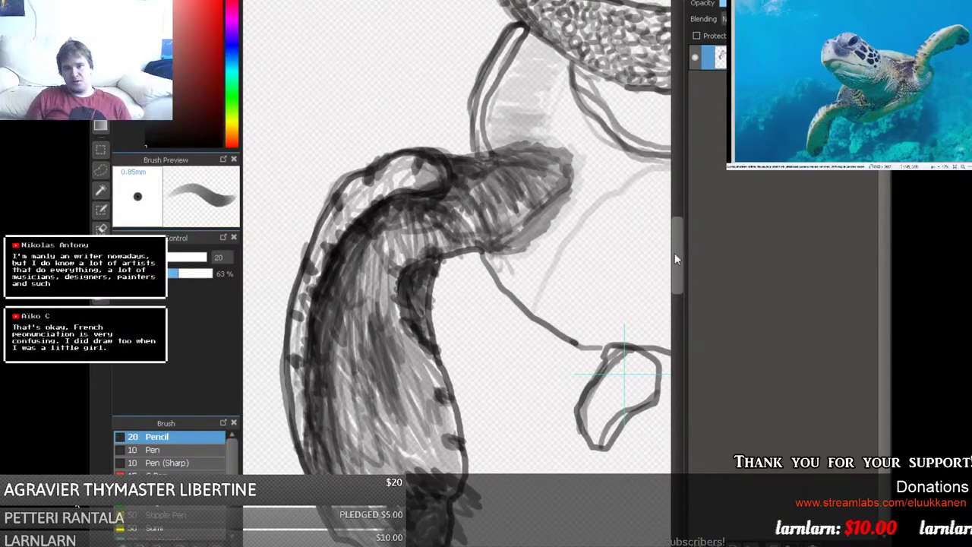
{"action": "scroll", "coordinate": [678, 242], "scroll_direction": "down", "scroll_amount": 4}
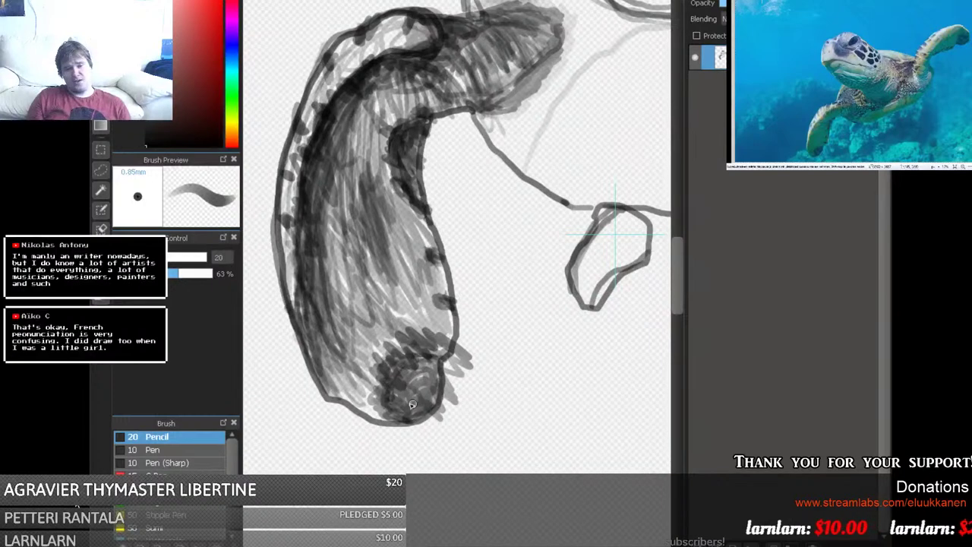
{"action": "mouse_move", "coordinate": [411, 405]}
{"action": "left_mouse_down"}
{"action": "mouse_move", "coordinate": [382, 390]}
{"action": "mouse_move", "coordinate": [398, 379]}
{"action": "mouse_move", "coordinate": [420, 394]}
{"action": "mouse_move", "coordinate": [411, 390]}
{"action": "mouse_move", "coordinate": [412, 359]}
{"action": "mouse_move", "coordinate": [397, 376]}
{"action": "mouse_move", "coordinate": [420, 399]}
{"action": "mouse_move", "coordinate": [435, 377]}
{"action": "mouse_move", "coordinate": [426, 336]}
{"action": "mouse_move", "coordinate": [445, 339]}
{"action": "mouse_move", "coordinate": [416, 386]}
{"action": "left_mouse_up"}
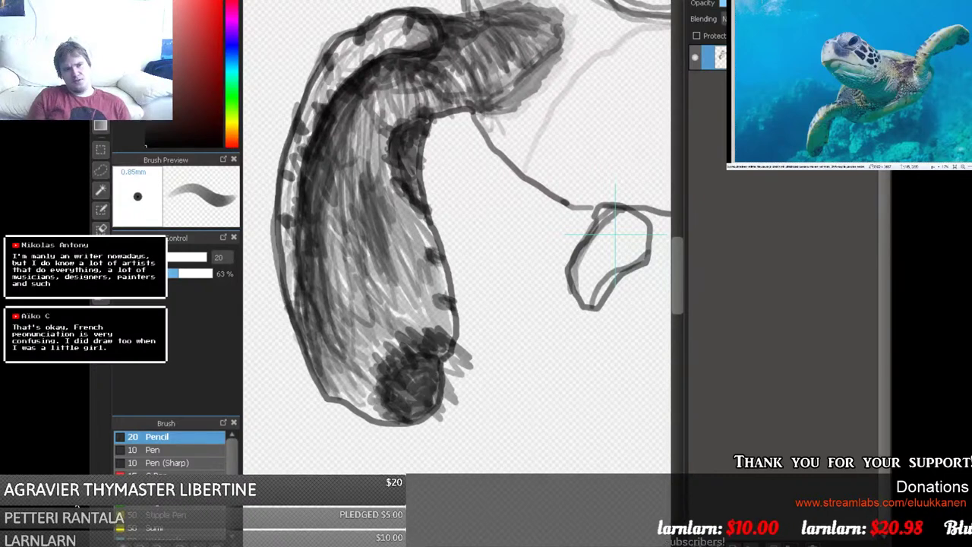
Erase stray marks along the flipper's lower right edge beside the tip with a larger eraser.
{"action": "key", "text": "e"}
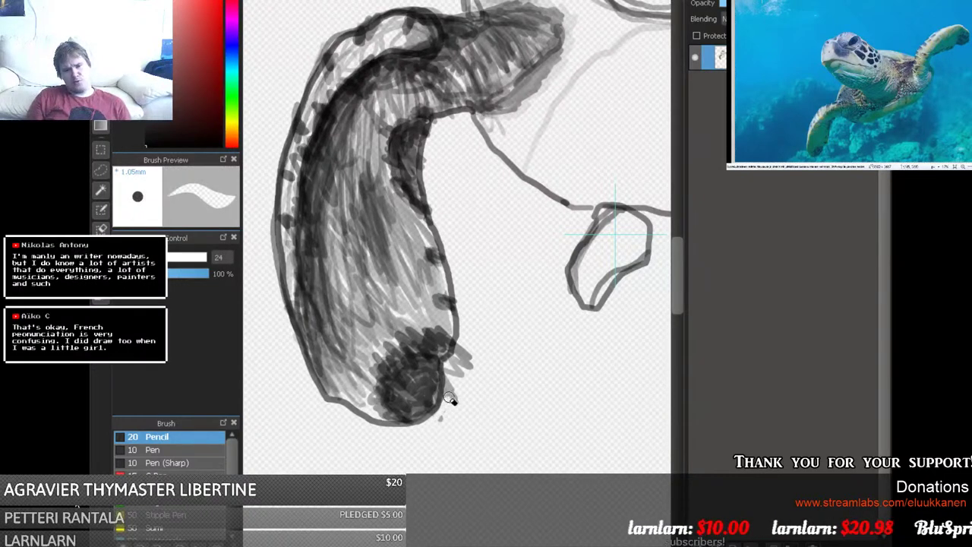
{"action": "mouse_move", "coordinate": [448, 372]}
{"action": "left_mouse_down"}
{"action": "mouse_move", "coordinate": [462, 343]}
{"action": "mouse_move", "coordinate": [453, 385]}
{"action": "left_mouse_up"}
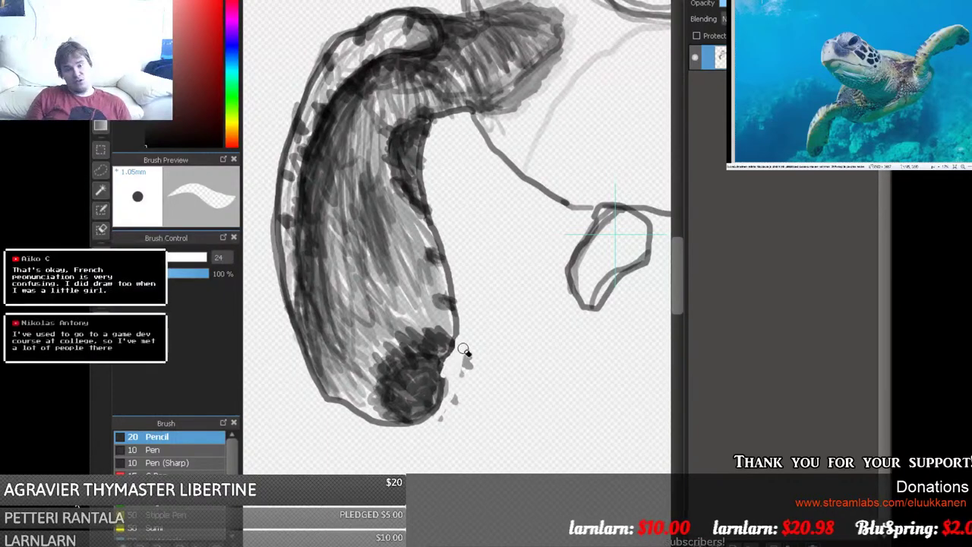
{"action": "mouse_move", "coordinate": [461, 351]}
{"action": "left_mouse_down"}
{"action": "mouse_move", "coordinate": [473, 346]}
{"action": "mouse_move", "coordinate": [458, 398]}
{"action": "mouse_move", "coordinate": [436, 421]}
{"action": "mouse_move", "coordinate": [446, 380]}
{"action": "left_mouse_up"}
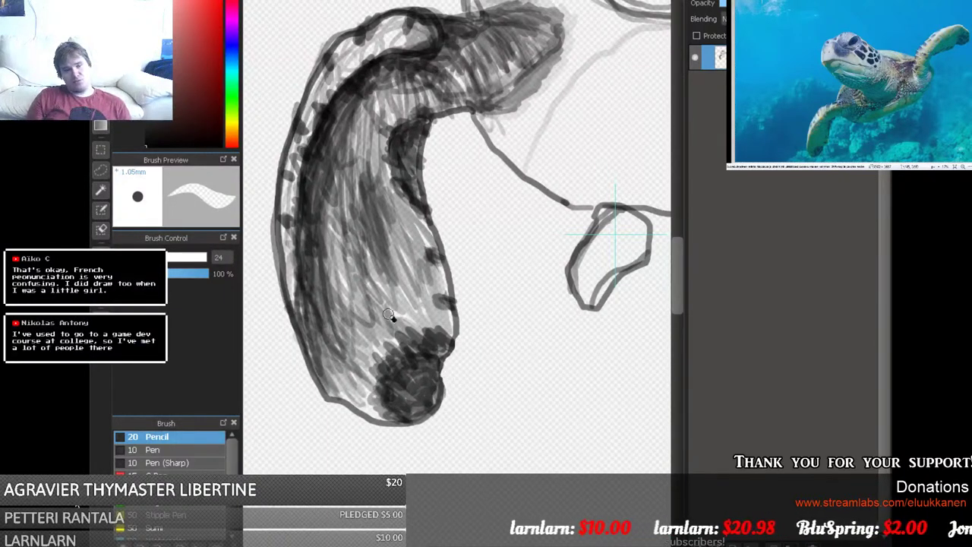
Back on the grey pencil, darken the rounded tip, its lower-left edge, and the flipper's upper area.
{"action": "key", "text": "b"}
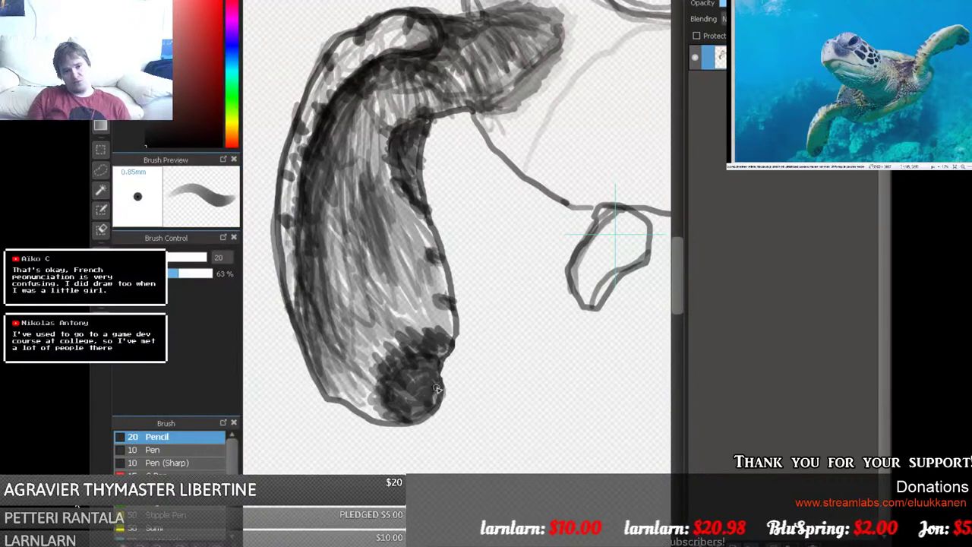
{"action": "mouse_move", "coordinate": [435, 365]}
{"action": "left_mouse_down"}
{"action": "mouse_move", "coordinate": [441, 376]}
{"action": "mouse_move", "coordinate": [434, 356]}
{"action": "mouse_move", "coordinate": [452, 326]}
{"action": "mouse_move", "coordinate": [450, 304]}
{"action": "mouse_move", "coordinate": [452, 318]}
{"action": "mouse_move", "coordinate": [417, 217]}
{"action": "mouse_move", "coordinate": [450, 328]}
{"action": "mouse_move", "coordinate": [441, 319]}
{"action": "mouse_move", "coordinate": [439, 341]}
{"action": "left_mouse_up"}
{"action": "mouse_move", "coordinate": [360, 386]}
{"action": "left_mouse_down"}
{"action": "mouse_move", "coordinate": [329, 382]}
{"action": "mouse_move", "coordinate": [370, 391]}
{"action": "mouse_move", "coordinate": [375, 409]}
{"action": "mouse_move", "coordinate": [393, 416]}
{"action": "mouse_move", "coordinate": [340, 407]}
{"action": "mouse_move", "coordinate": [370, 418]}
{"action": "mouse_move", "coordinate": [357, 408]}
{"action": "mouse_move", "coordinate": [377, 409]}
{"action": "mouse_move", "coordinate": [383, 423]}
{"action": "mouse_move", "coordinate": [315, 396]}
{"action": "mouse_move", "coordinate": [323, 389]}
{"action": "mouse_move", "coordinate": [304, 347]}
{"action": "mouse_move", "coordinate": [320, 355]}
{"action": "mouse_move", "coordinate": [295, 220]}
{"action": "mouse_move", "coordinate": [313, 311]}
{"action": "mouse_move", "coordinate": [308, 224]}
{"action": "mouse_move", "coordinate": [324, 331]}
{"action": "mouse_move", "coordinate": [330, 252]}
{"action": "mouse_move", "coordinate": [349, 223]}
{"action": "mouse_move", "coordinate": [354, 234]}
{"action": "mouse_move", "coordinate": [348, 142]}
{"action": "mouse_move", "coordinate": [330, 199]}
{"action": "mouse_move", "coordinate": [315, 304]}
{"action": "left_mouse_up"}
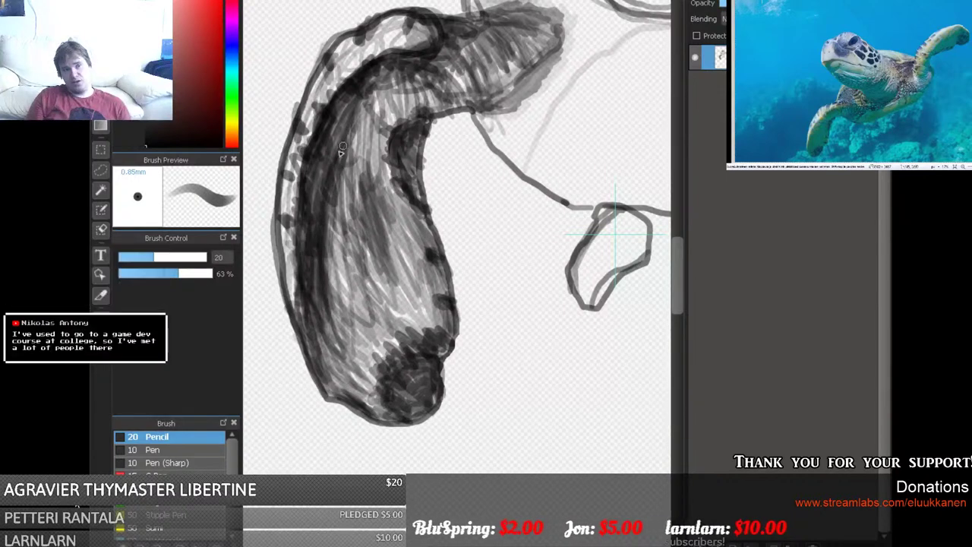
{"action": "mouse_move", "coordinate": [342, 156]}
{"action": "left_mouse_down"}
{"action": "mouse_move", "coordinate": [382, 102]}
{"action": "mouse_move", "coordinate": [365, 117]}
{"action": "mouse_move", "coordinate": [361, 104]}
{"action": "mouse_move", "coordinate": [326, 156]}
{"action": "mouse_move", "coordinate": [362, 99]}
{"action": "mouse_move", "coordinate": [373, 101]}
{"action": "mouse_move", "coordinate": [416, 63]}
{"action": "mouse_move", "coordinate": [450, 68]}
{"action": "left_mouse_up"}
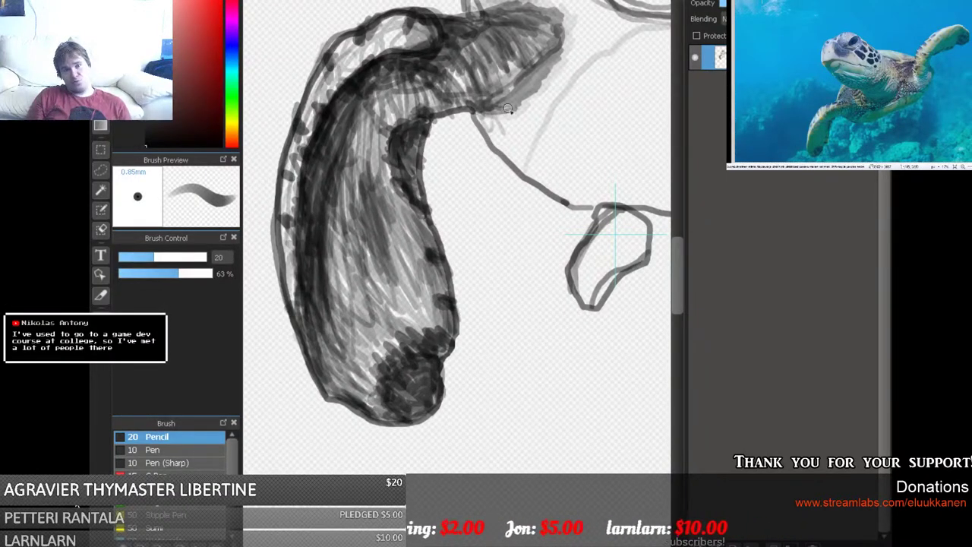
{"action": "mouse_move", "coordinate": [507, 108]}
{"action": "left_mouse_down"}
{"action": "mouse_move", "coordinate": [540, 92]}
{"action": "mouse_move", "coordinate": [499, 119]}
{"action": "mouse_move", "coordinate": [507, 111]}
{"action": "mouse_move", "coordinate": [491, 112]}
{"action": "mouse_move", "coordinate": [538, 100]}
{"action": "mouse_move", "coordinate": [529, 99]}
{"action": "mouse_move", "coordinate": [566, 53]}
{"action": "left_mouse_up"}
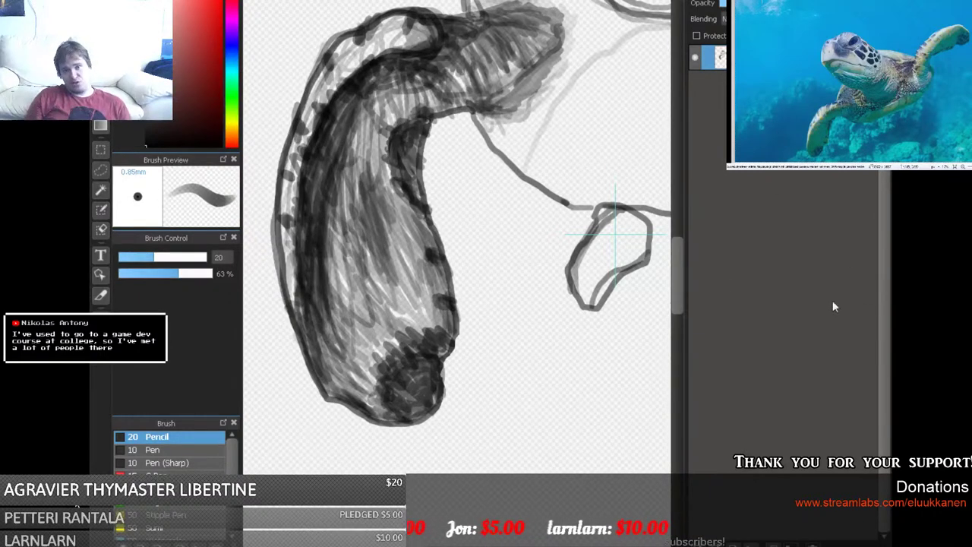
{"action": "left_click_drag", "start_coordinate": [681, 259], "coordinate": [683, 223]}
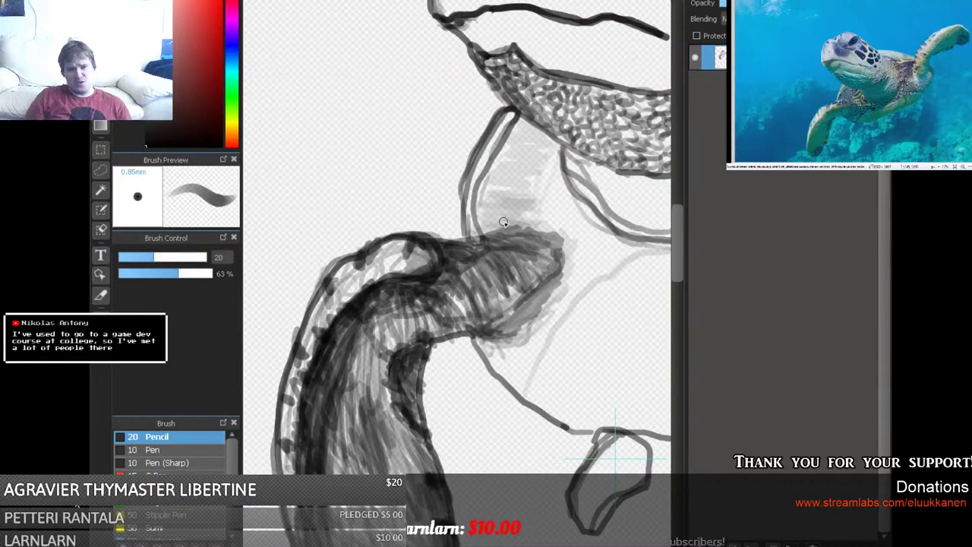
Hatch dark shading over the neck above the flipper, under the throat band and along the flipper's left part.
{"action": "mouse_move", "coordinate": [481, 218]}
{"action": "left_mouse_down"}
{"action": "mouse_move", "coordinate": [518, 116]}
{"action": "mouse_move", "coordinate": [472, 224]}
{"action": "mouse_move", "coordinate": [510, 145]}
{"action": "mouse_move", "coordinate": [488, 192]}
{"action": "mouse_move", "coordinate": [488, 232]}
{"action": "mouse_move", "coordinate": [496, 176]}
{"action": "mouse_move", "coordinate": [486, 221]}
{"action": "mouse_move", "coordinate": [522, 132]}
{"action": "mouse_move", "coordinate": [499, 169]}
{"action": "left_mouse_up"}
{"action": "mouse_move", "coordinate": [483, 228]}
{"action": "left_mouse_down"}
{"action": "mouse_move", "coordinate": [510, 183]}
{"action": "mouse_move", "coordinate": [495, 212]}
{"action": "mouse_move", "coordinate": [523, 138]}
{"action": "left_mouse_up"}
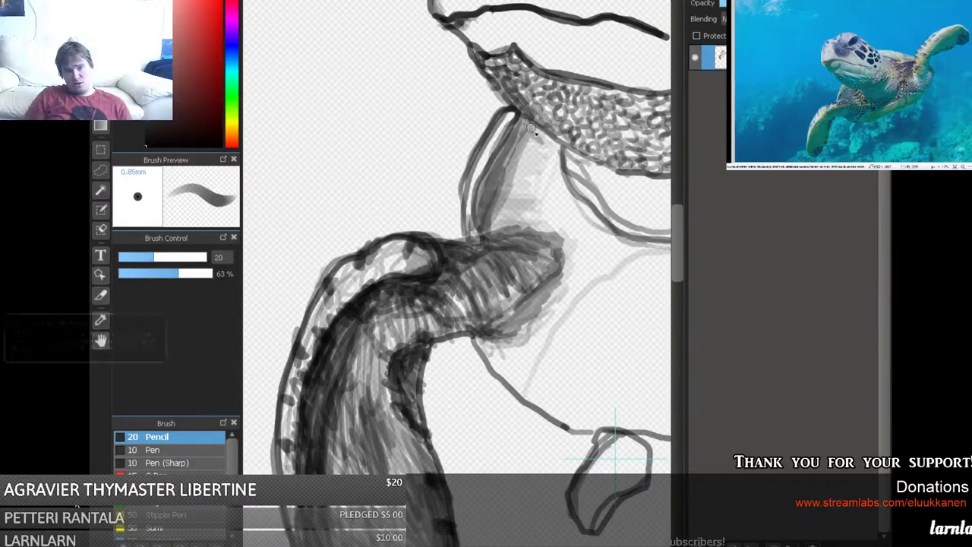
{"action": "mouse_move", "coordinate": [531, 129]}
{"action": "left_mouse_down"}
{"action": "mouse_move", "coordinate": [526, 176]}
{"action": "mouse_move", "coordinate": [536, 182]}
{"action": "mouse_move", "coordinate": [534, 145]}
{"action": "mouse_move", "coordinate": [513, 150]}
{"action": "mouse_move", "coordinate": [538, 137]}
{"action": "mouse_move", "coordinate": [507, 147]}
{"action": "mouse_move", "coordinate": [531, 136]}
{"action": "mouse_move", "coordinate": [520, 150]}
{"action": "mouse_move", "coordinate": [531, 136]}
{"action": "mouse_move", "coordinate": [507, 134]}
{"action": "mouse_move", "coordinate": [547, 136]}
{"action": "mouse_move", "coordinate": [525, 139]}
{"action": "mouse_move", "coordinate": [539, 128]}
{"action": "mouse_move", "coordinate": [524, 174]}
{"action": "mouse_move", "coordinate": [555, 157]}
{"action": "mouse_move", "coordinate": [524, 154]}
{"action": "mouse_move", "coordinate": [558, 170]}
{"action": "mouse_move", "coordinate": [554, 161]}
{"action": "mouse_move", "coordinate": [521, 176]}
{"action": "mouse_move", "coordinate": [561, 178]}
{"action": "mouse_move", "coordinate": [542, 174]}
{"action": "mouse_move", "coordinate": [534, 197]}
{"action": "mouse_move", "coordinate": [555, 190]}
{"action": "mouse_move", "coordinate": [524, 198]}
{"action": "mouse_move", "coordinate": [541, 211]}
{"action": "mouse_move", "coordinate": [572, 203]}
{"action": "mouse_move", "coordinate": [525, 221]}
{"action": "mouse_move", "coordinate": [574, 218]}
{"action": "mouse_move", "coordinate": [545, 232]}
{"action": "mouse_move", "coordinate": [580, 201]}
{"action": "mouse_move", "coordinate": [565, 194]}
{"action": "mouse_move", "coordinate": [535, 205]}
{"action": "mouse_move", "coordinate": [569, 198]}
{"action": "mouse_move", "coordinate": [559, 169]}
{"action": "mouse_move", "coordinate": [532, 161]}
{"action": "mouse_move", "coordinate": [504, 174]}
{"action": "mouse_move", "coordinate": [550, 148]}
{"action": "mouse_move", "coordinate": [535, 147]}
{"action": "mouse_move", "coordinate": [534, 215]}
{"action": "left_mouse_up"}
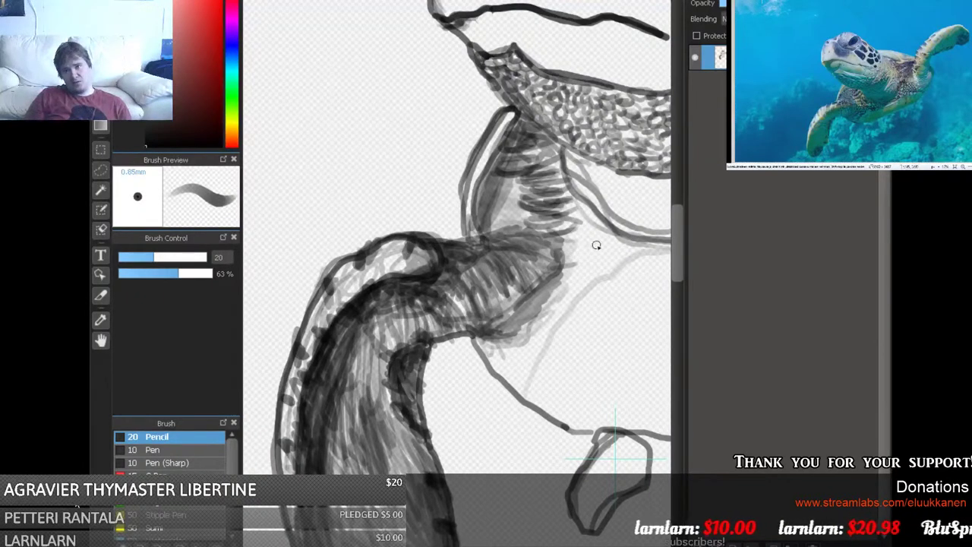
{"action": "mouse_move", "coordinate": [597, 246]}
{"action": "left_mouse_down"}
{"action": "mouse_move", "coordinate": [564, 309]}
{"action": "mouse_move", "coordinate": [544, 285]}
{"action": "left_mouse_up"}
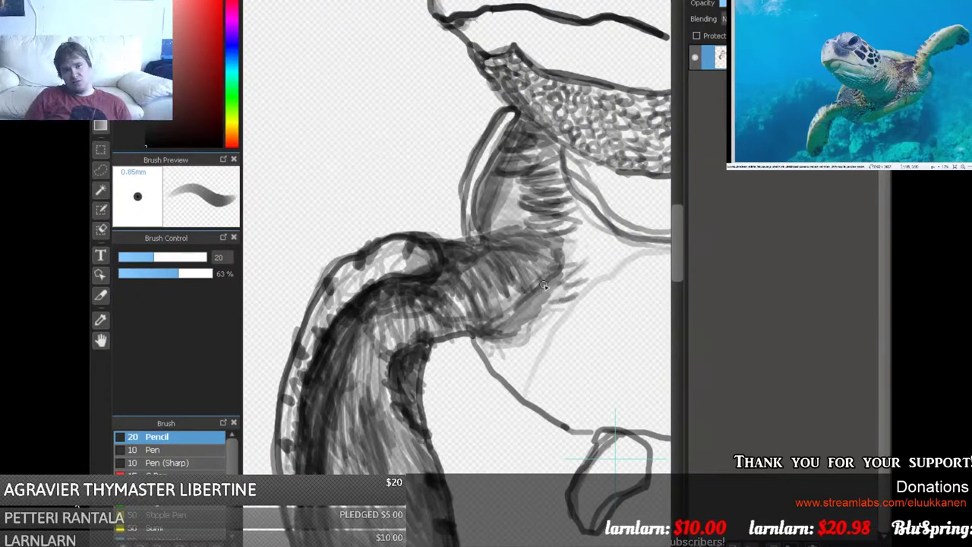
{"action": "mouse_move", "coordinate": [523, 244]}
{"action": "left_mouse_down"}
{"action": "mouse_move", "coordinate": [500, 253]}
{"action": "mouse_move", "coordinate": [538, 269]}
{"action": "mouse_move", "coordinate": [537, 253]}
{"action": "mouse_move", "coordinate": [531, 278]}
{"action": "mouse_move", "coordinate": [513, 280]}
{"action": "mouse_move", "coordinate": [495, 260]}
{"action": "mouse_move", "coordinate": [489, 276]}
{"action": "mouse_move", "coordinate": [446, 266]}
{"action": "mouse_move", "coordinate": [450, 316]}
{"action": "mouse_move", "coordinate": [495, 281]}
{"action": "mouse_move", "coordinate": [566, 278]}
{"action": "left_mouse_up"}
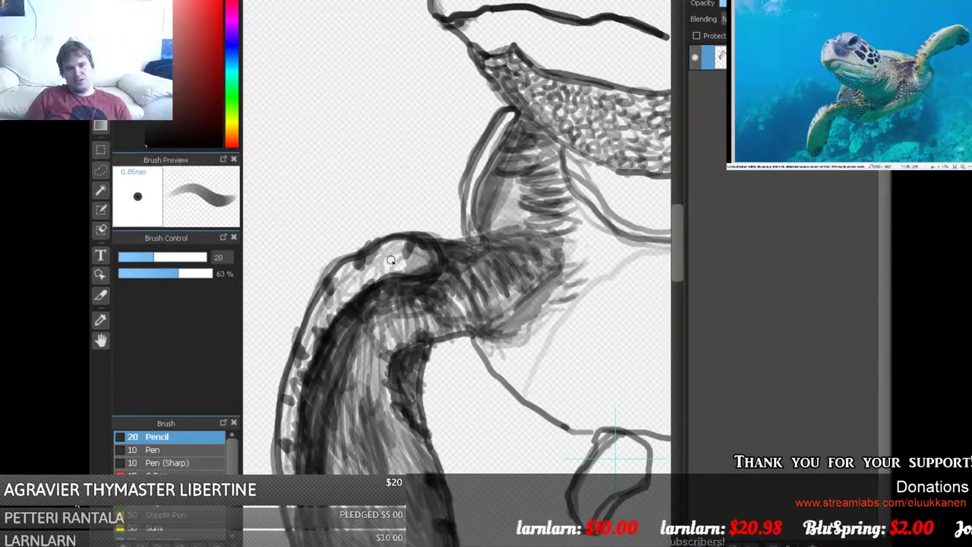
{"action": "mouse_move", "coordinate": [415, 271]}
{"action": "left_mouse_down"}
{"action": "mouse_move", "coordinate": [353, 293]}
{"action": "mouse_move", "coordinate": [449, 262]}
{"action": "left_mouse_up"}
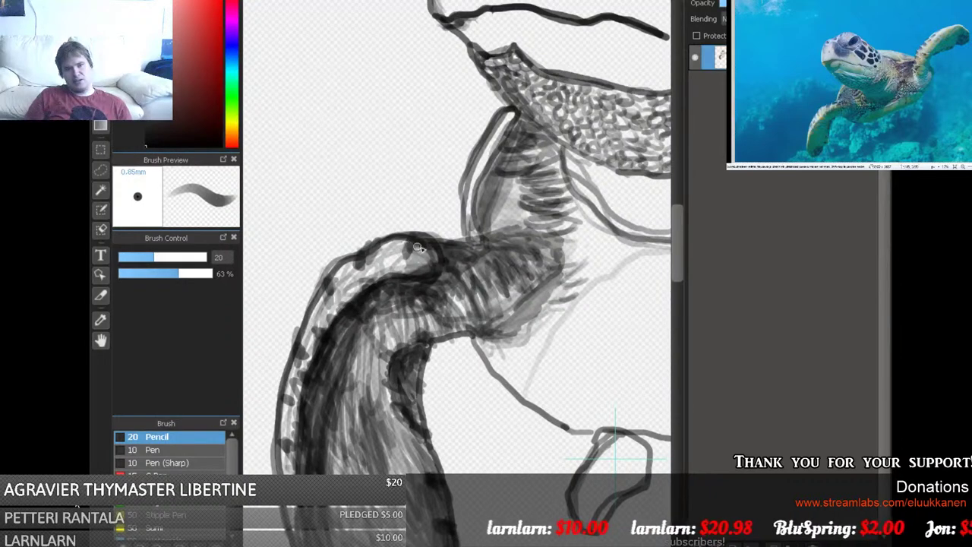
{"action": "mouse_move", "coordinate": [587, 202]}
{"action": "left_mouse_down"}
{"action": "mouse_move", "coordinate": [500, 196]}
{"action": "mouse_move", "coordinate": [526, 197]}
{"action": "mouse_move", "coordinate": [571, 158]}
{"action": "mouse_move", "coordinate": [492, 195]}
{"action": "mouse_move", "coordinate": [529, 180]}
{"action": "mouse_move", "coordinate": [523, 224]}
{"action": "left_mouse_up"}
{"action": "mouse_move", "coordinate": [558, 187]}
{"action": "left_mouse_down"}
{"action": "mouse_move", "coordinate": [491, 197]}
{"action": "mouse_move", "coordinate": [492, 181]}
{"action": "mouse_move", "coordinate": [535, 195]}
{"action": "mouse_move", "coordinate": [566, 178]}
{"action": "mouse_move", "coordinate": [524, 186]}
{"action": "mouse_move", "coordinate": [491, 174]}
{"action": "mouse_move", "coordinate": [502, 160]}
{"action": "mouse_move", "coordinate": [541, 163]}
{"action": "mouse_move", "coordinate": [558, 146]}
{"action": "mouse_move", "coordinate": [546, 133]}
{"action": "mouse_move", "coordinate": [507, 148]}
{"action": "mouse_move", "coordinate": [514, 117]}
{"action": "mouse_move", "coordinate": [483, 153]}
{"action": "mouse_move", "coordinate": [479, 177]}
{"action": "mouse_move", "coordinate": [493, 151]}
{"action": "mouse_move", "coordinate": [468, 214]}
{"action": "mouse_move", "coordinate": [503, 167]}
{"action": "left_mouse_up"}
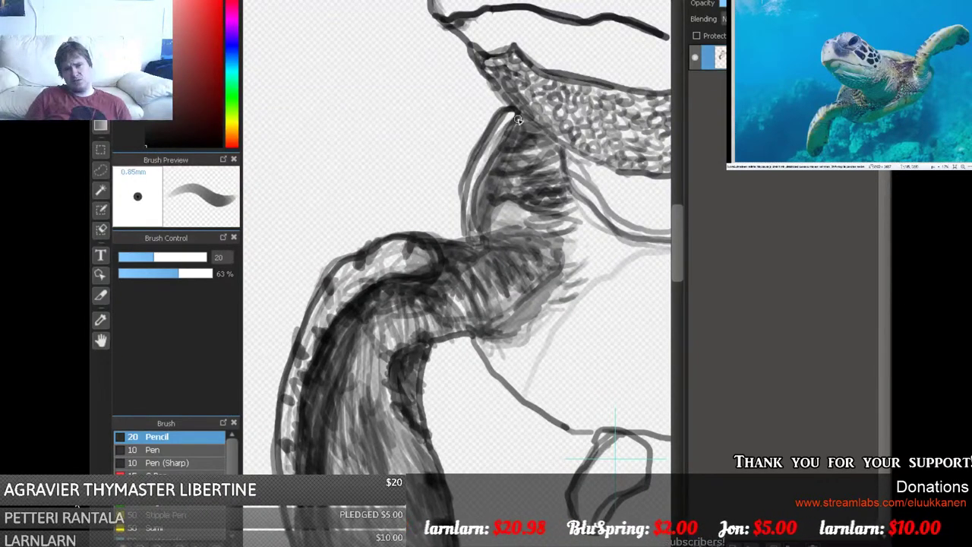
Darken the neck's right edge with more hatching and extend the pencil contour line up-right.
{"action": "left_click_drag", "start_coordinate": [517, 117], "coordinate": [495, 126]}
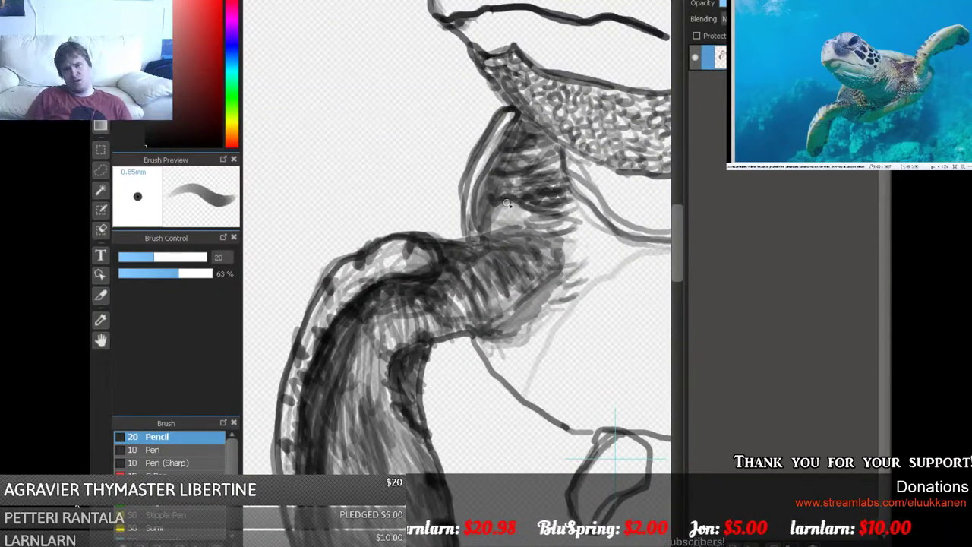
{"action": "mouse_move", "coordinate": [507, 203]}
{"action": "left_mouse_down"}
{"action": "mouse_move", "coordinate": [473, 205]}
{"action": "mouse_move", "coordinate": [551, 219]}
{"action": "mouse_move", "coordinate": [524, 219]}
{"action": "mouse_move", "coordinate": [507, 206]}
{"action": "mouse_move", "coordinate": [486, 221]}
{"action": "mouse_move", "coordinate": [472, 218]}
{"action": "mouse_move", "coordinate": [567, 228]}
{"action": "left_mouse_up"}
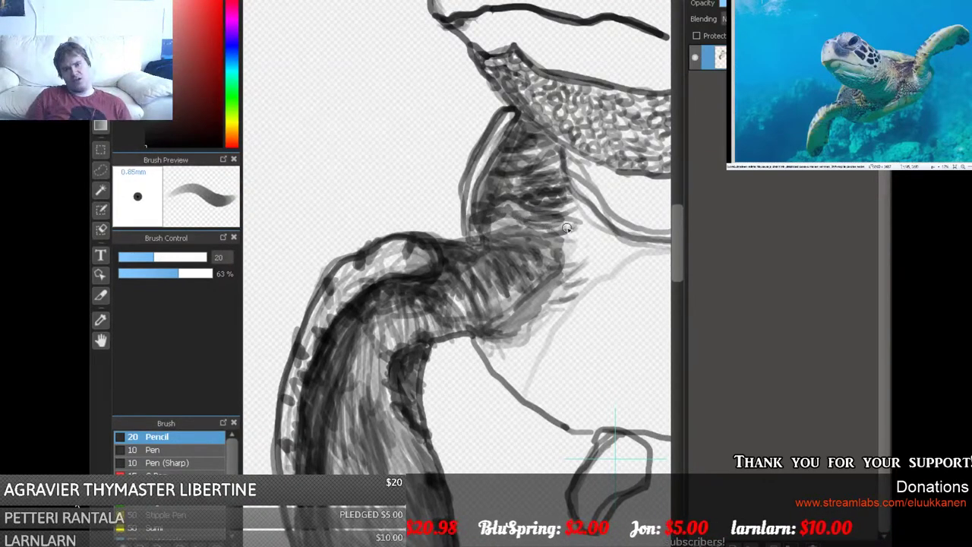
{"action": "mouse_move", "coordinate": [500, 225]}
{"action": "left_mouse_down"}
{"action": "mouse_move", "coordinate": [573, 243]}
{"action": "mouse_move", "coordinate": [587, 237]}
{"action": "mouse_move", "coordinate": [579, 225]}
{"action": "mouse_move", "coordinate": [606, 217]}
{"action": "mouse_move", "coordinate": [575, 218]}
{"action": "mouse_move", "coordinate": [583, 190]}
{"action": "left_mouse_up"}
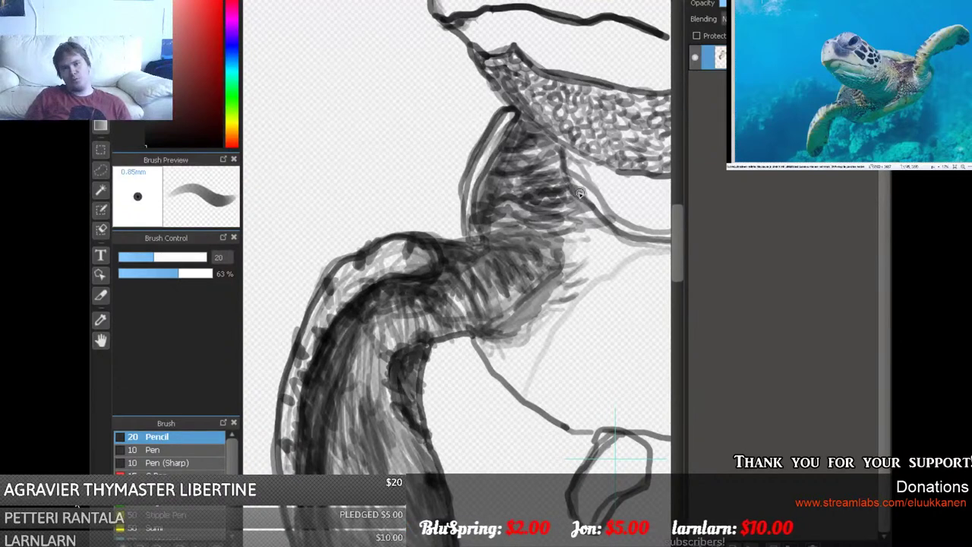
{"action": "mouse_move", "coordinate": [570, 237]}
{"action": "left_mouse_down"}
{"action": "mouse_move", "coordinate": [596, 232]}
{"action": "mouse_move", "coordinate": [582, 234]}
{"action": "left_mouse_up"}
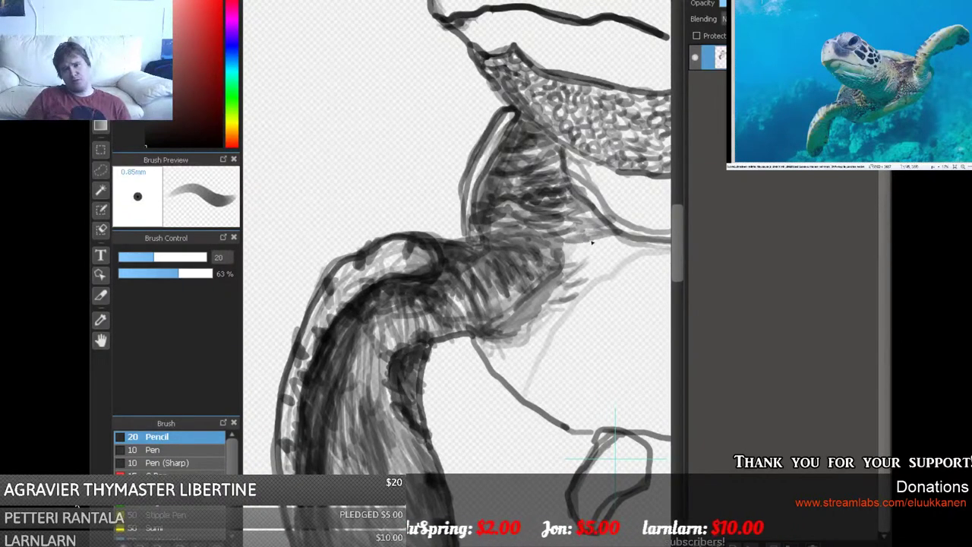
{"action": "left_click_drag", "start_coordinate": [576, 269], "coordinate": [602, 232]}
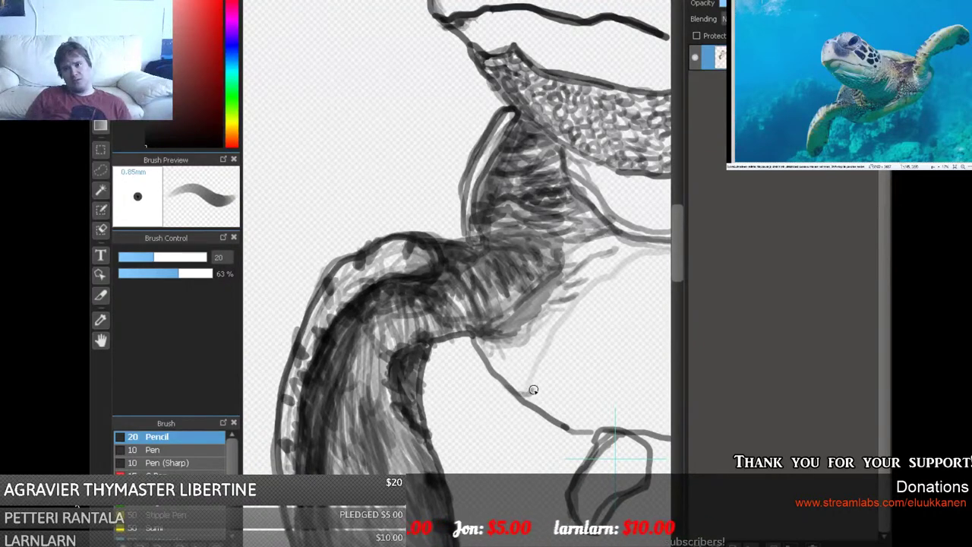
{"action": "left_click_drag", "start_coordinate": [557, 371], "coordinate": [578, 344]}
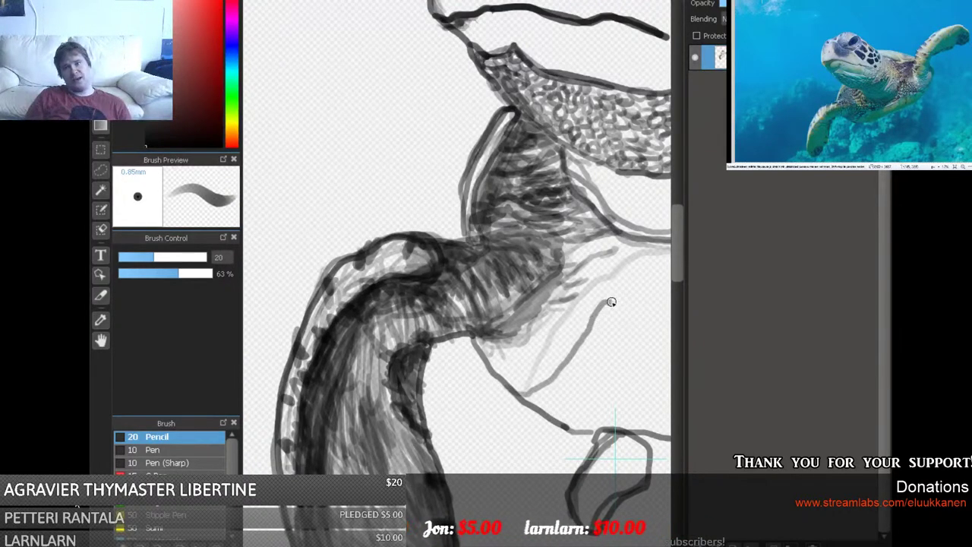
{"action": "left_click_drag", "start_coordinate": [615, 454], "coordinate": [427, 459]}
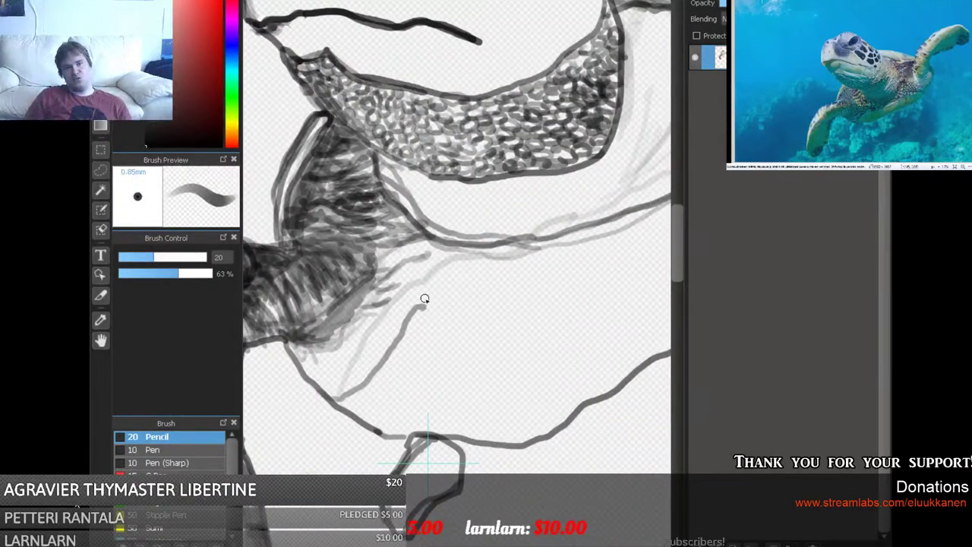
Lengthen the thin body contour lines rightward and up-right toward the shell.
{"action": "mouse_move", "coordinate": [424, 299]}
{"action": "left_mouse_down"}
{"action": "mouse_move", "coordinate": [567, 281]}
{"action": "mouse_move", "coordinate": [624, 251]}
{"action": "left_mouse_up"}
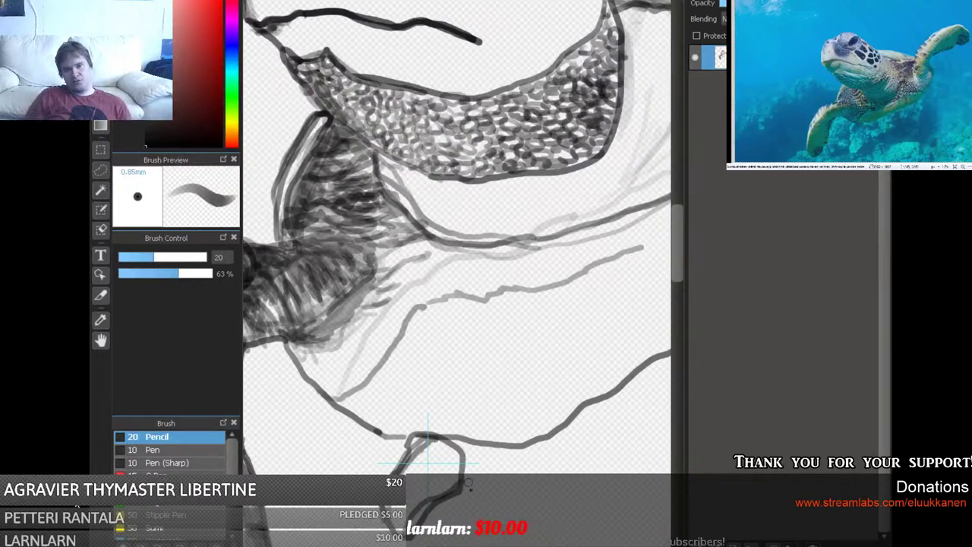
{"action": "left_click_drag", "start_coordinate": [428, 439], "coordinate": [345, 439]}
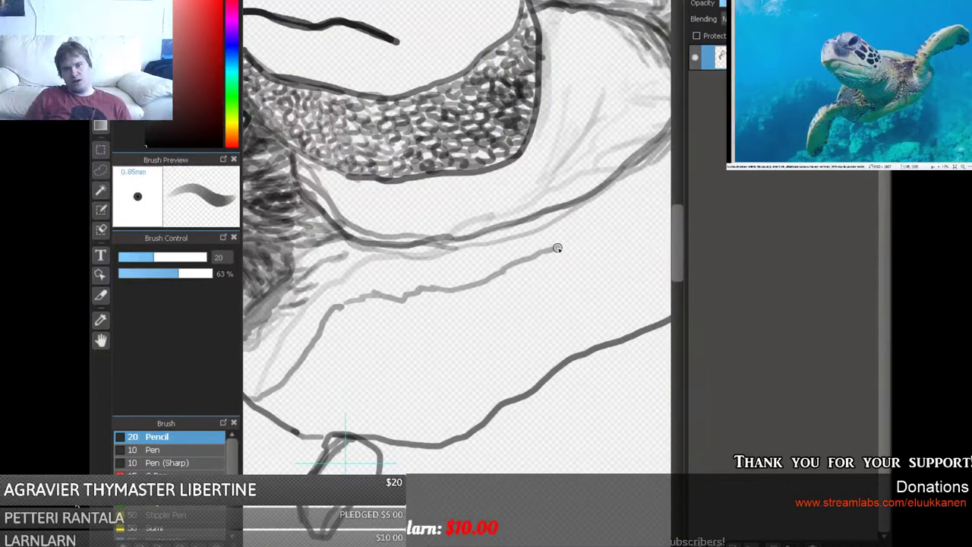
{"action": "left_click_drag", "start_coordinate": [596, 239], "coordinate": [619, 233]}
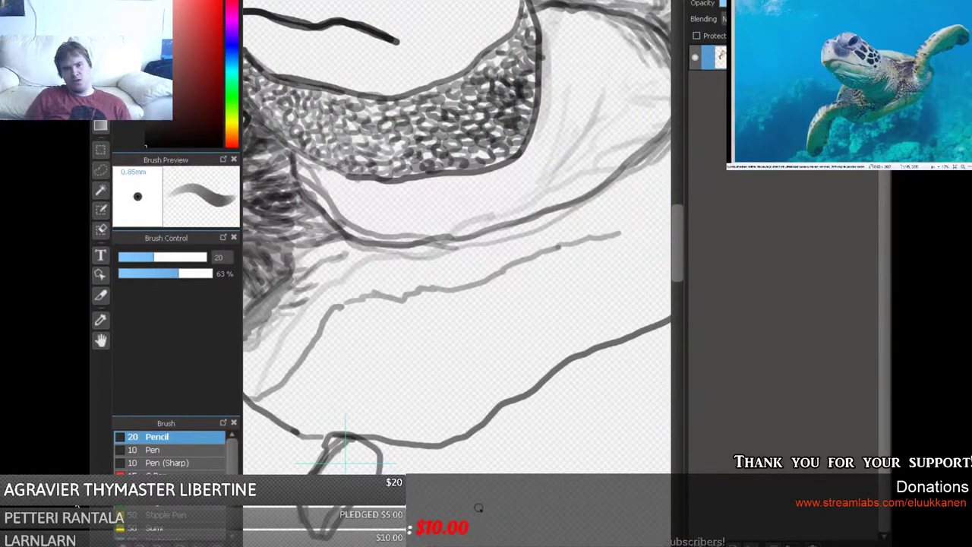
{"action": "left_click_drag", "start_coordinate": [670, 287], "coordinate": [522, 286]}
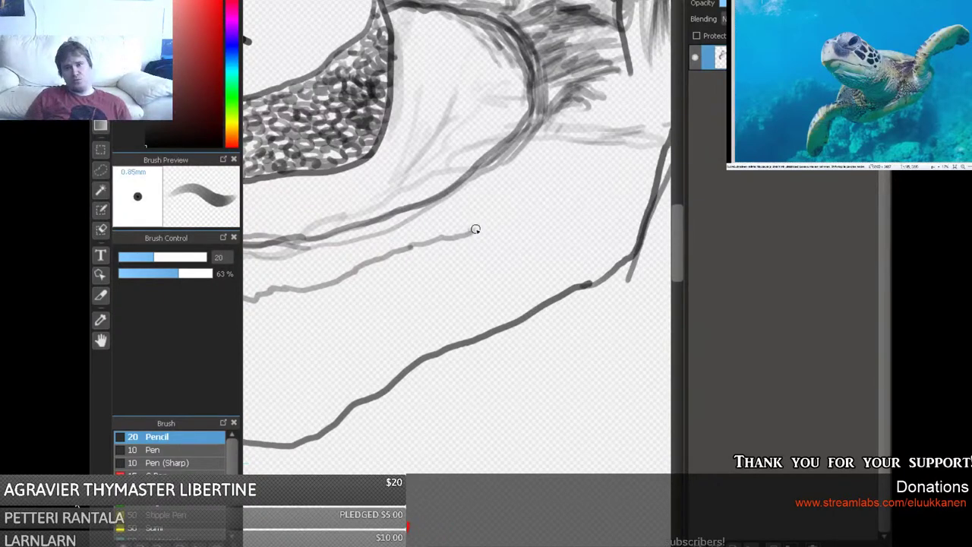
{"action": "mouse_move", "coordinate": [475, 229]}
{"action": "left_mouse_down"}
{"action": "mouse_move", "coordinate": [526, 210]}
{"action": "mouse_move", "coordinate": [548, 227]}
{"action": "mouse_move", "coordinate": [551, 257]}
{"action": "mouse_move", "coordinate": [611, 177]}
{"action": "mouse_move", "coordinate": [596, 183]}
{"action": "mouse_move", "coordinate": [647, 199]}
{"action": "mouse_move", "coordinate": [602, 189]}
{"action": "mouse_move", "coordinate": [540, 212]}
{"action": "mouse_move", "coordinate": [518, 208]}
{"action": "mouse_move", "coordinate": [484, 228]}
{"action": "mouse_move", "coordinate": [445, 203]}
{"action": "mouse_move", "coordinate": [462, 191]}
{"action": "mouse_move", "coordinate": [464, 217]}
{"action": "mouse_move", "coordinate": [487, 216]}
{"action": "mouse_move", "coordinate": [462, 197]}
{"action": "mouse_move", "coordinate": [480, 185]}
{"action": "mouse_move", "coordinate": [470, 204]}
{"action": "mouse_move", "coordinate": [477, 190]}
{"action": "mouse_move", "coordinate": [493, 211]}
{"action": "mouse_move", "coordinate": [489, 197]}
{"action": "mouse_move", "coordinate": [512, 211]}
{"action": "mouse_move", "coordinate": [490, 171]}
{"action": "mouse_move", "coordinate": [522, 206]}
{"action": "mouse_move", "coordinate": [506, 185]}
{"action": "mouse_move", "coordinate": [526, 185]}
{"action": "mouse_move", "coordinate": [534, 204]}
{"action": "mouse_move", "coordinate": [527, 190]}
{"action": "mouse_move", "coordinate": [554, 200]}
{"action": "mouse_move", "coordinate": [520, 185]}
{"action": "mouse_move", "coordinate": [515, 169]}
{"action": "mouse_move", "coordinate": [495, 177]}
{"action": "mouse_move", "coordinate": [521, 169]}
{"action": "mouse_move", "coordinate": [518, 146]}
{"action": "mouse_move", "coordinate": [558, 169]}
{"action": "mouse_move", "coordinate": [549, 168]}
{"action": "mouse_move", "coordinate": [556, 177]}
{"action": "mouse_move", "coordinate": [562, 159]}
{"action": "mouse_move", "coordinate": [576, 183]}
{"action": "mouse_move", "coordinate": [591, 161]}
{"action": "mouse_move", "coordinate": [576, 150]}
{"action": "mouse_move", "coordinate": [604, 167]}
{"action": "mouse_move", "coordinate": [600, 182]}
{"action": "mouse_move", "coordinate": [627, 151]}
{"action": "mouse_move", "coordinate": [616, 190]}
{"action": "mouse_move", "coordinate": [634, 176]}
{"action": "mouse_move", "coordinate": [637, 200]}
{"action": "mouse_move", "coordinate": [629, 161]}
{"action": "mouse_move", "coordinate": [646, 151]}
{"action": "mouse_move", "coordinate": [643, 165]}
{"action": "mouse_move", "coordinate": [627, 154]}
{"action": "mouse_move", "coordinate": [638, 131]}
{"action": "mouse_move", "coordinate": [619, 146]}
{"action": "mouse_move", "coordinate": [586, 134]}
{"action": "left_mouse_up"}
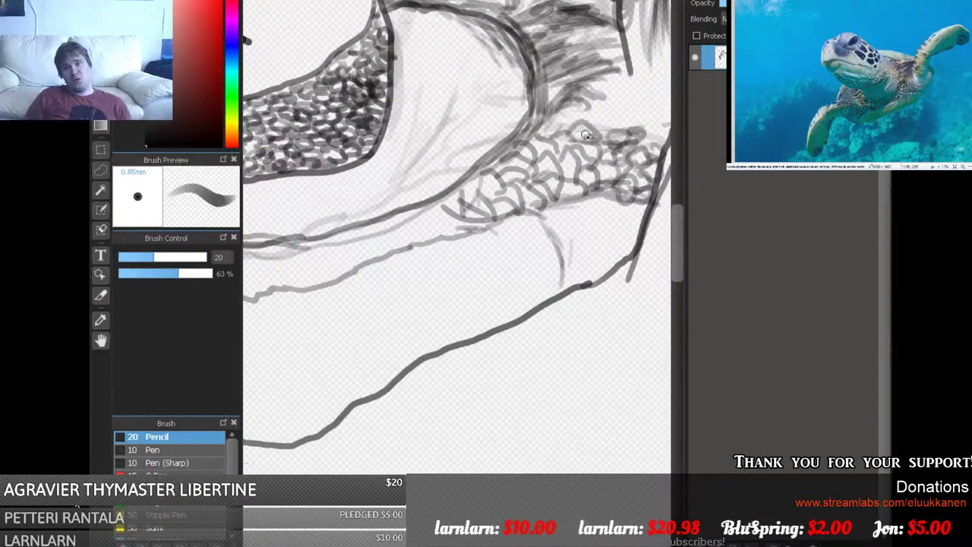
Sketch short light pencil strokes on the scale patch and beside the neck base.
{"action": "left_click_drag", "start_coordinate": [622, 71], "coordinate": [626, 94]}
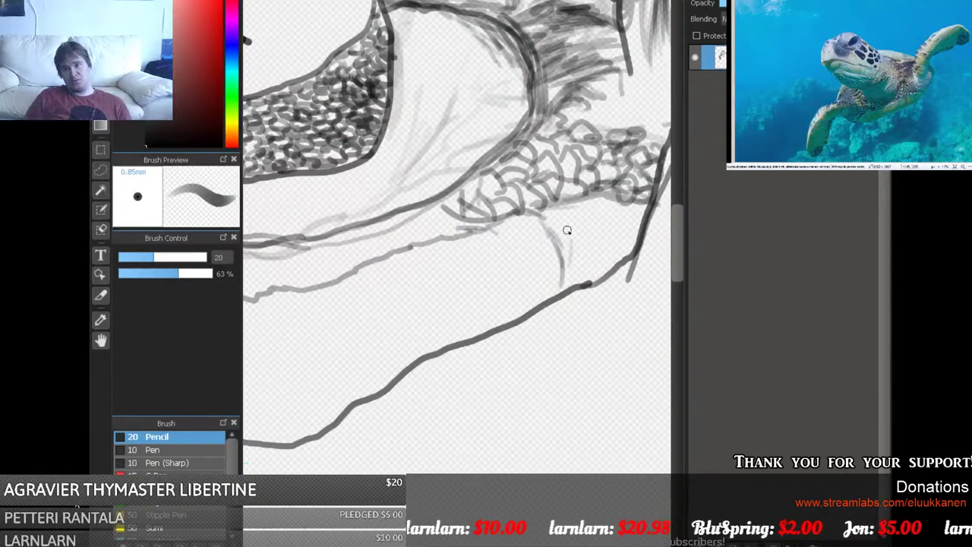
{"action": "left_click_drag", "start_coordinate": [732, 369], "coordinate": [619, 369]}
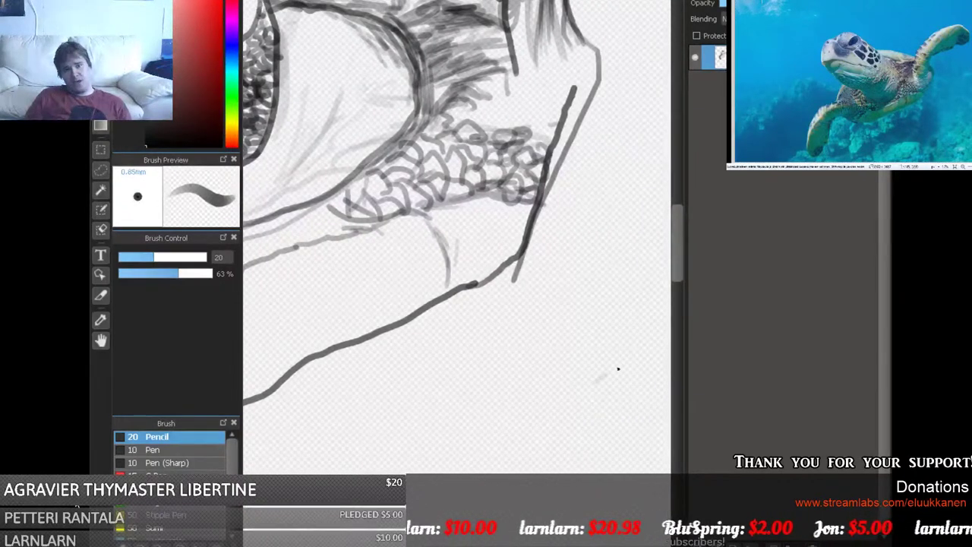
{"action": "scroll", "coordinate": [681, 235], "scroll_direction": "up", "scroll_amount": 5}
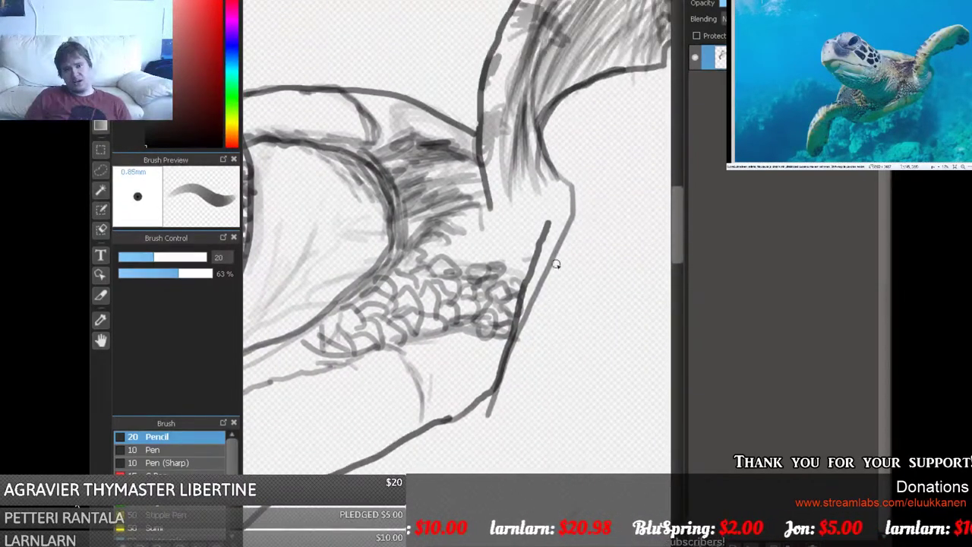
{"action": "mouse_move", "coordinate": [492, 204]}
{"action": "left_mouse_down"}
{"action": "mouse_move", "coordinate": [511, 236]}
{"action": "mouse_move", "coordinate": [543, 231]}
{"action": "mouse_move", "coordinate": [563, 196]}
{"action": "mouse_move", "coordinate": [553, 168]}
{"action": "mouse_move", "coordinate": [517, 239]}
{"action": "mouse_move", "coordinate": [493, 203]}
{"action": "mouse_move", "coordinate": [538, 233]}
{"action": "left_mouse_up"}
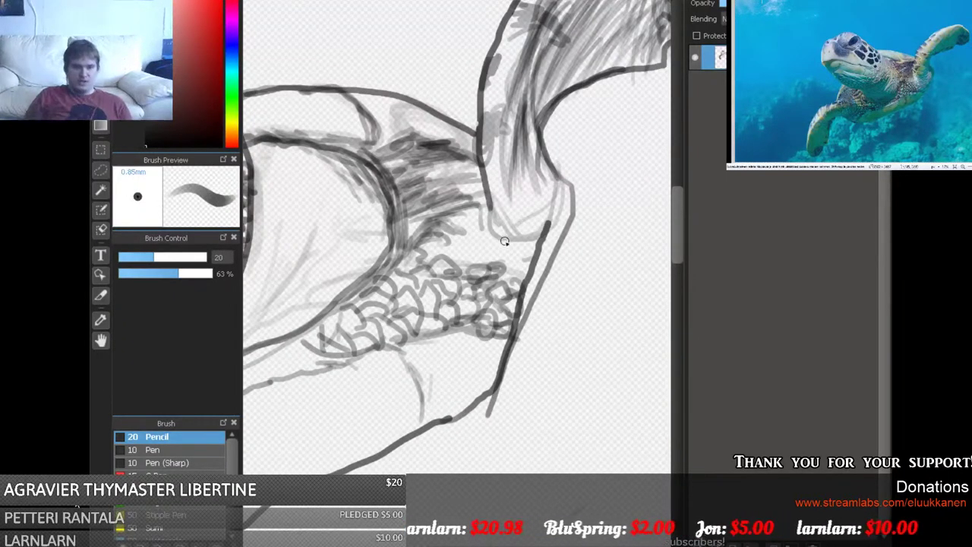
{"action": "mouse_move", "coordinate": [504, 241]}
{"action": "left_mouse_down"}
{"action": "mouse_move", "coordinate": [486, 199]}
{"action": "mouse_move", "coordinate": [472, 201]}
{"action": "mouse_move", "coordinate": [477, 216]}
{"action": "mouse_move", "coordinate": [452, 226]}
{"action": "mouse_move", "coordinate": [466, 220]}
{"action": "mouse_move", "coordinate": [496, 237]}
{"action": "mouse_move", "coordinate": [491, 249]}
{"action": "mouse_move", "coordinate": [503, 259]}
{"action": "mouse_move", "coordinate": [472, 262]}
{"action": "mouse_move", "coordinate": [536, 269]}
{"action": "mouse_move", "coordinate": [565, 234]}
{"action": "mouse_move", "coordinate": [565, 181]}
{"action": "mouse_move", "coordinate": [556, 229]}
{"action": "mouse_move", "coordinate": [558, 190]}
{"action": "mouse_move", "coordinate": [530, 265]}
{"action": "mouse_move", "coordinate": [562, 176]}
{"action": "mouse_move", "coordinate": [558, 148]}
{"action": "mouse_move", "coordinate": [564, 197]}
{"action": "mouse_move", "coordinate": [543, 110]}
{"action": "mouse_move", "coordinate": [534, 122]}
{"action": "mouse_move", "coordinate": [533, 61]}
{"action": "mouse_move", "coordinate": [544, 48]}
{"action": "mouse_move", "coordinate": [530, 103]}
{"action": "mouse_move", "coordinate": [539, 94]}
{"action": "mouse_move", "coordinate": [539, 114]}
{"action": "mouse_move", "coordinate": [551, 51]}
{"action": "mouse_move", "coordinate": [541, 116]}
{"action": "mouse_move", "coordinate": [545, 54]}
{"action": "mouse_move", "coordinate": [536, 87]}
{"action": "mouse_move", "coordinate": [538, 105]}
{"action": "mouse_move", "coordinate": [562, 18]}
{"action": "mouse_move", "coordinate": [542, 58]}
{"action": "mouse_move", "coordinate": [561, 25]}
{"action": "mouse_move", "coordinate": [567, 38]}
{"action": "mouse_move", "coordinate": [546, 78]}
{"action": "mouse_move", "coordinate": [567, 48]}
{"action": "mouse_move", "coordinate": [545, 112]}
{"action": "mouse_move", "coordinate": [552, 88]}
{"action": "mouse_move", "coordinate": [584, 63]}
{"action": "mouse_move", "coordinate": [575, 51]}
{"action": "mouse_move", "coordinate": [559, 65]}
{"action": "mouse_move", "coordinate": [580, 8]}
{"action": "mouse_move", "coordinate": [543, 45]}
{"action": "mouse_move", "coordinate": [581, 45]}
{"action": "mouse_move", "coordinate": [570, 84]}
{"action": "mouse_move", "coordinate": [650, 61]}
{"action": "mouse_move", "coordinate": [608, 64]}
{"action": "mouse_move", "coordinate": [566, 92]}
{"action": "mouse_move", "coordinate": [600, 30]}
{"action": "mouse_move", "coordinate": [592, 15]}
{"action": "mouse_move", "coordinate": [563, 150]}
{"action": "left_mouse_up"}
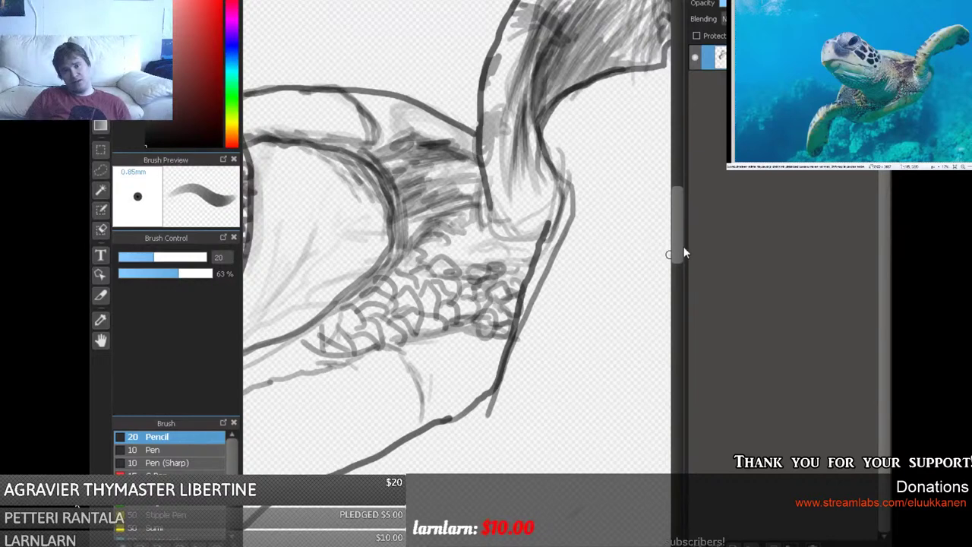
{"action": "left_click_drag", "start_coordinate": [677, 212], "coordinate": [678, 193]}
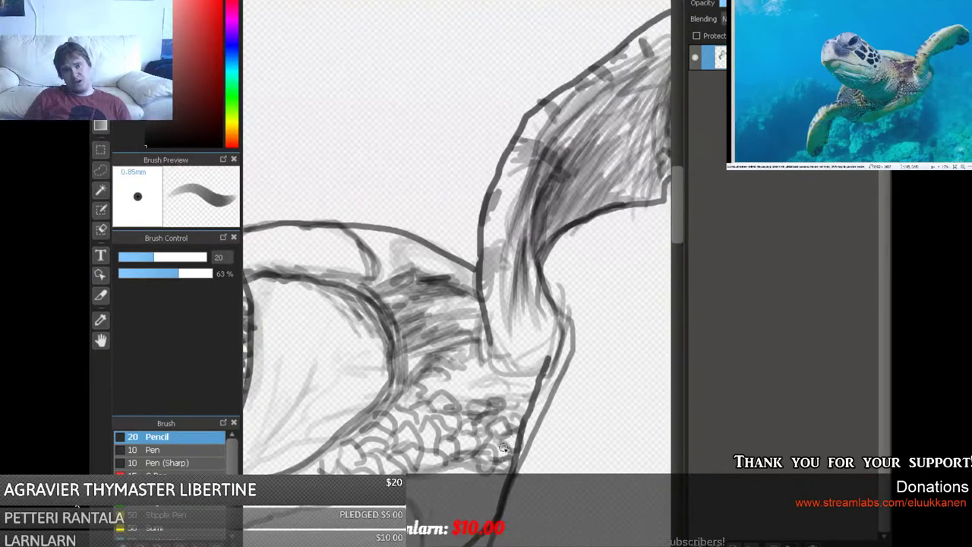
Hatch dark shading up the neck toward the head and boldly outline the head's top edge.
{"action": "scroll", "coordinate": [498, 245], "scroll_direction": "right", "scroll_amount": 3}
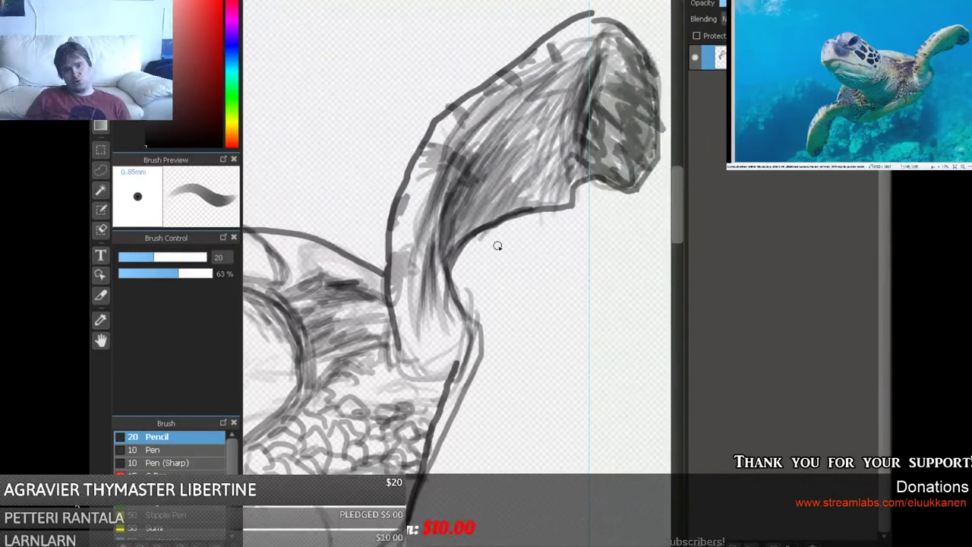
{"action": "mouse_move", "coordinate": [435, 221]}
{"action": "left_mouse_down"}
{"action": "mouse_move", "coordinate": [445, 334]}
{"action": "mouse_move", "coordinate": [438, 175]}
{"action": "mouse_move", "coordinate": [448, 239]}
{"action": "mouse_move", "coordinate": [450, 189]}
{"action": "mouse_move", "coordinate": [467, 168]}
{"action": "left_mouse_up"}
{"action": "mouse_move", "coordinate": [576, 171]}
{"action": "left_mouse_down"}
{"action": "mouse_move", "coordinate": [577, 99]}
{"action": "mouse_move", "coordinate": [568, 160]}
{"action": "mouse_move", "coordinate": [562, 139]}
{"action": "mouse_move", "coordinate": [538, 158]}
{"action": "mouse_move", "coordinate": [589, 56]}
{"action": "mouse_move", "coordinate": [560, 63]}
{"action": "mouse_move", "coordinate": [560, 43]}
{"action": "mouse_move", "coordinate": [594, 22]}
{"action": "mouse_move", "coordinate": [588, 11]}
{"action": "mouse_move", "coordinate": [638, 48]}
{"action": "left_mouse_up"}
{"action": "mouse_move", "coordinate": [601, 13]}
{"action": "left_mouse_down"}
{"action": "mouse_move", "coordinate": [547, 40]}
{"action": "mouse_move", "coordinate": [441, 120]}
{"action": "mouse_move", "coordinate": [402, 189]}
{"action": "mouse_move", "coordinate": [385, 247]}
{"action": "mouse_move", "coordinate": [396, 339]}
{"action": "mouse_move", "coordinate": [413, 369]}
{"action": "left_mouse_up"}
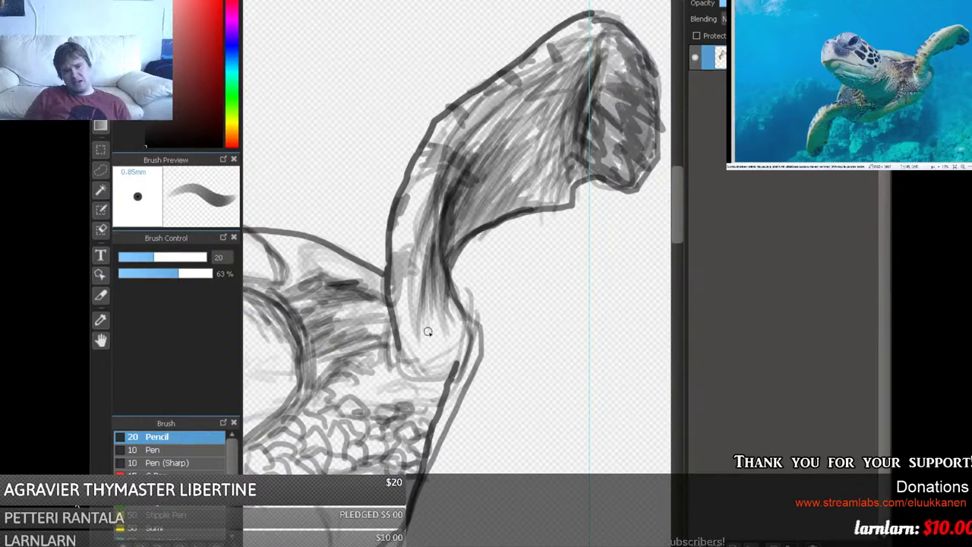
{"action": "left_click_drag", "start_coordinate": [427, 332], "coordinate": [430, 270]}
{"action": "mouse_move", "coordinate": [435, 203]}
{"action": "left_mouse_down"}
{"action": "mouse_move", "coordinate": [444, 171]}
{"action": "mouse_move", "coordinate": [433, 159]}
{"action": "mouse_move", "coordinate": [481, 97]}
{"action": "mouse_move", "coordinate": [562, 57]}
{"action": "mouse_move", "coordinate": [497, 107]}
{"action": "mouse_move", "coordinate": [425, 206]}
{"action": "mouse_move", "coordinate": [437, 152]}
{"action": "mouse_move", "coordinate": [444, 164]}
{"action": "mouse_move", "coordinate": [434, 199]}
{"action": "mouse_move", "coordinate": [432, 179]}
{"action": "mouse_move", "coordinate": [433, 243]}
{"action": "mouse_move", "coordinate": [472, 376]}
{"action": "mouse_move", "coordinate": [444, 414]}
{"action": "mouse_move", "coordinate": [477, 334]}
{"action": "mouse_move", "coordinate": [432, 434]}
{"action": "left_mouse_up"}
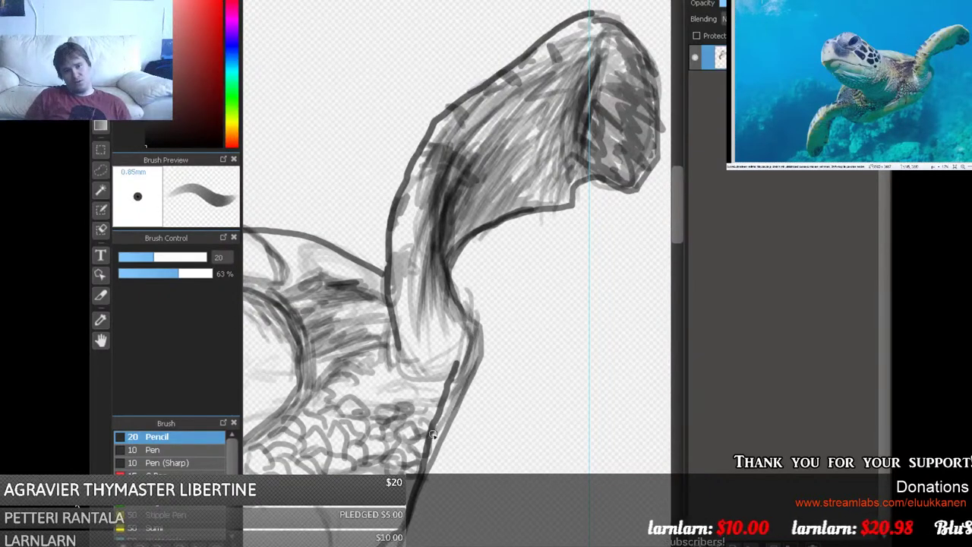
Darken the neck's right edge and hatch along the lower edge of the throat scales.
{"action": "scroll", "coordinate": [661, 205], "scroll_direction": "down", "scroll_amount": 5}
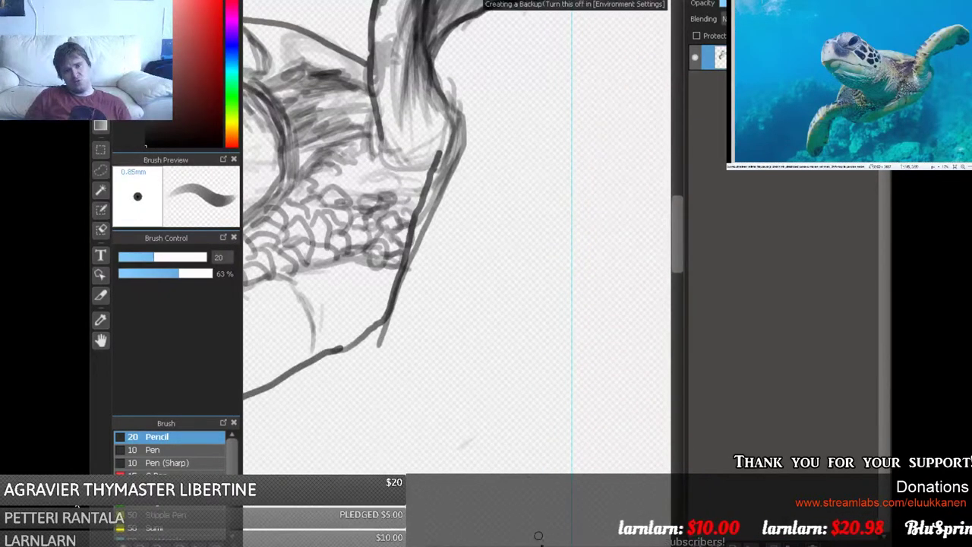
{"action": "scroll", "coordinate": [456, 228], "scroll_direction": "left", "scroll_amount": 3}
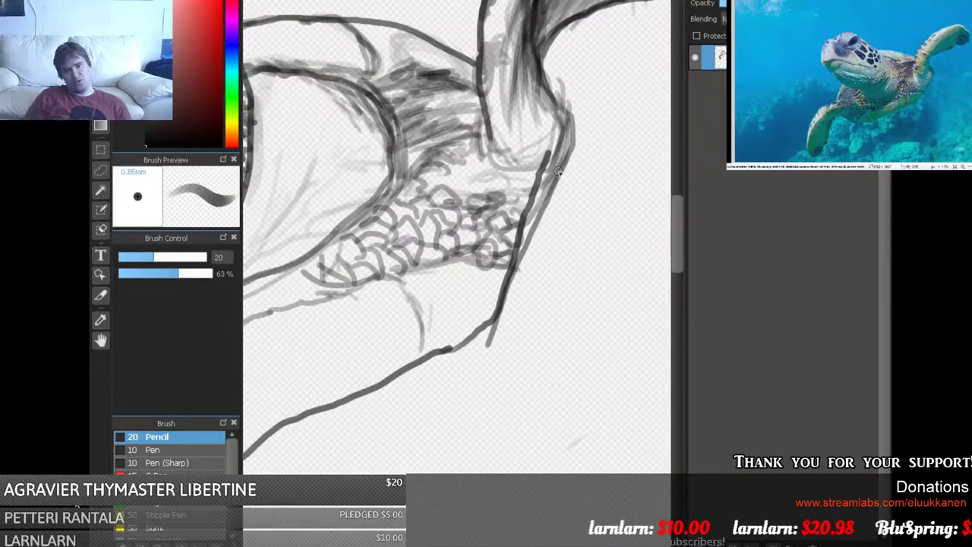
{"action": "mouse_move", "coordinate": [548, 152]}
{"action": "left_mouse_down"}
{"action": "mouse_move", "coordinate": [518, 244]}
{"action": "mouse_move", "coordinate": [456, 341]}
{"action": "left_mouse_up"}
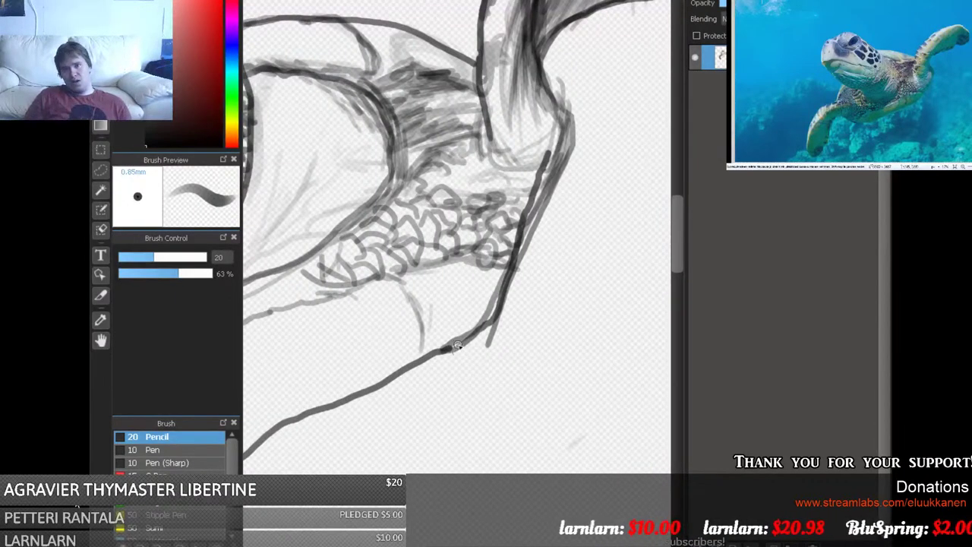
{"action": "mouse_move", "coordinate": [371, 329]}
{"action": "left_mouse_down"}
{"action": "mouse_move", "coordinate": [343, 297]}
{"action": "mouse_move", "coordinate": [432, 252]}
{"action": "mouse_move", "coordinate": [498, 258]}
{"action": "mouse_move", "coordinate": [342, 293]}
{"action": "left_mouse_up"}
Draw a curved stroke down the body and hatch rising shading strokes across the lower body.
{"action": "scroll", "coordinate": [455, 304], "scroll_direction": "left", "scroll_amount": 4}
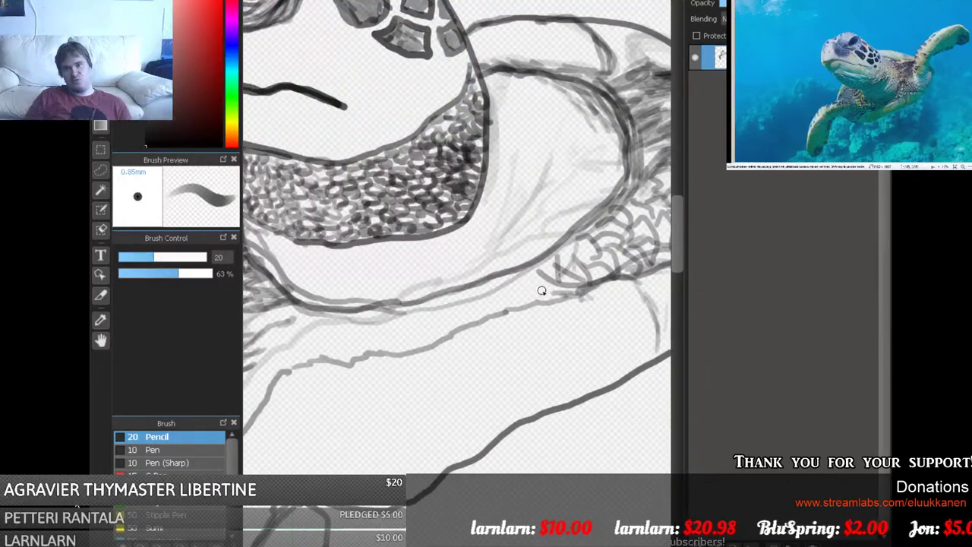
{"action": "left_click_drag", "start_coordinate": [550, 297], "coordinate": [555, 379]}
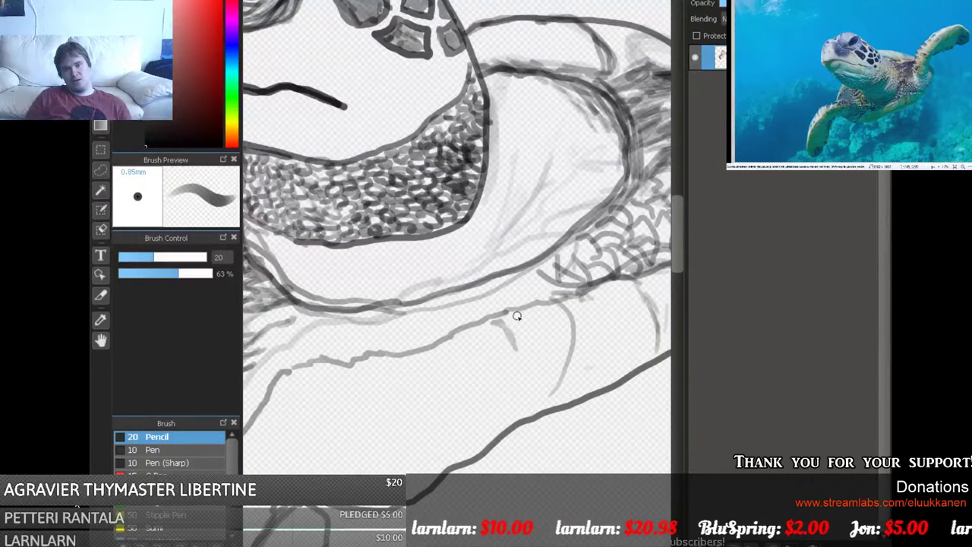
{"action": "scroll", "coordinate": [457, 238], "scroll_direction": "left", "scroll_amount": 3}
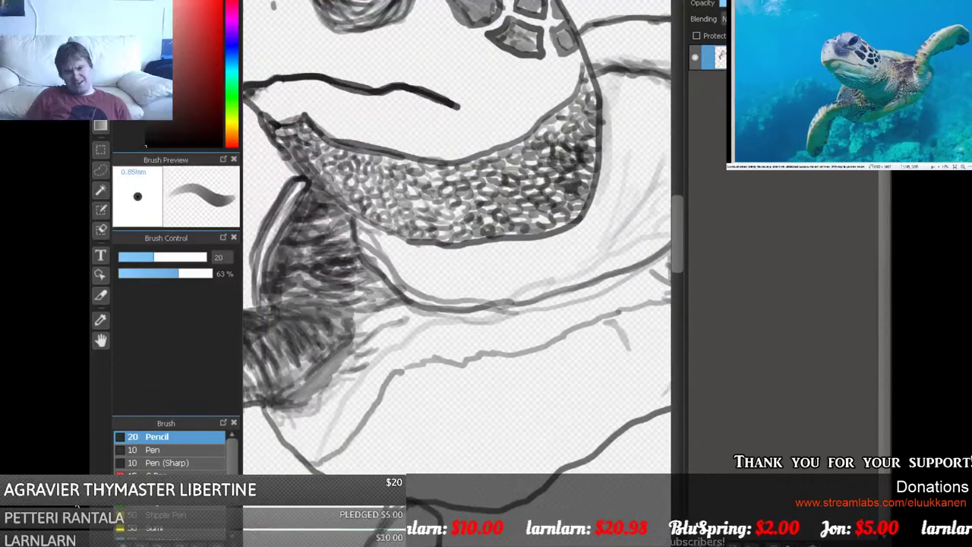
{"action": "mouse_move", "coordinate": [316, 465]}
{"action": "left_mouse_down"}
{"action": "mouse_move", "coordinate": [383, 383]}
{"action": "mouse_move", "coordinate": [423, 356]}
{"action": "mouse_move", "coordinate": [371, 412]}
{"action": "left_mouse_up"}
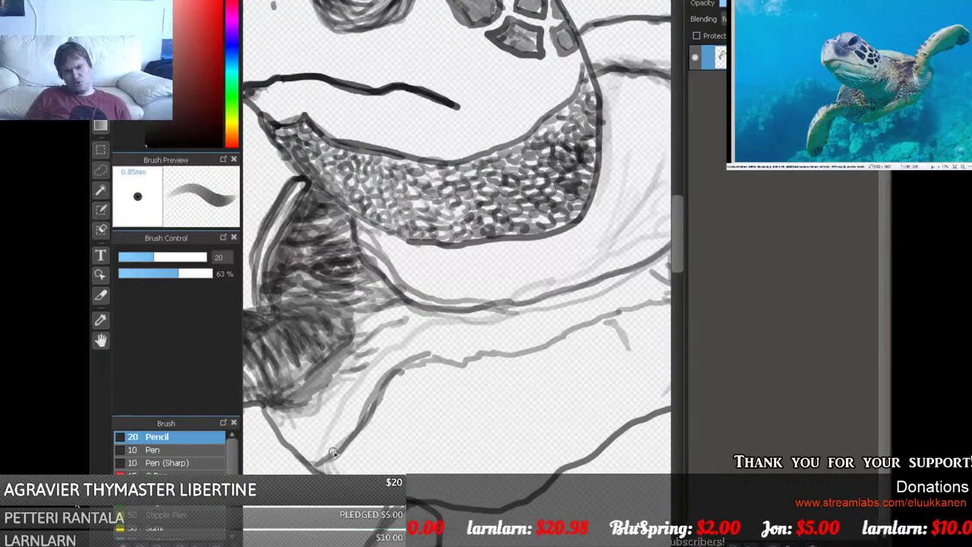
{"action": "mouse_move", "coordinate": [346, 471]}
{"action": "left_mouse_down"}
{"action": "mouse_move", "coordinate": [343, 430]}
{"action": "mouse_move", "coordinate": [354, 440]}
{"action": "mouse_move", "coordinate": [363, 424]}
{"action": "mouse_move", "coordinate": [372, 472]}
{"action": "mouse_move", "coordinate": [367, 414]}
{"action": "mouse_move", "coordinate": [363, 471]}
{"action": "mouse_move", "coordinate": [395, 403]}
{"action": "mouse_move", "coordinate": [378, 426]}
{"action": "mouse_move", "coordinate": [376, 471]}
{"action": "mouse_move", "coordinate": [389, 395]}
{"action": "mouse_move", "coordinate": [387, 467]}
{"action": "mouse_move", "coordinate": [410, 365]}
{"action": "mouse_move", "coordinate": [394, 397]}
{"action": "mouse_move", "coordinate": [426, 357]}
{"action": "left_mouse_up"}
{"action": "mouse_move", "coordinate": [419, 405]}
{"action": "left_mouse_down"}
{"action": "mouse_move", "coordinate": [401, 464]}
{"action": "mouse_move", "coordinate": [390, 423]}
{"action": "mouse_move", "coordinate": [403, 436]}
{"action": "left_mouse_up"}
{"action": "mouse_move", "coordinate": [350, 466]}
{"action": "left_mouse_down"}
{"action": "mouse_move", "coordinate": [412, 454]}
{"action": "mouse_move", "coordinate": [430, 370]}
{"action": "mouse_move", "coordinate": [439, 403]}
{"action": "mouse_move", "coordinate": [417, 419]}
{"action": "left_mouse_up"}
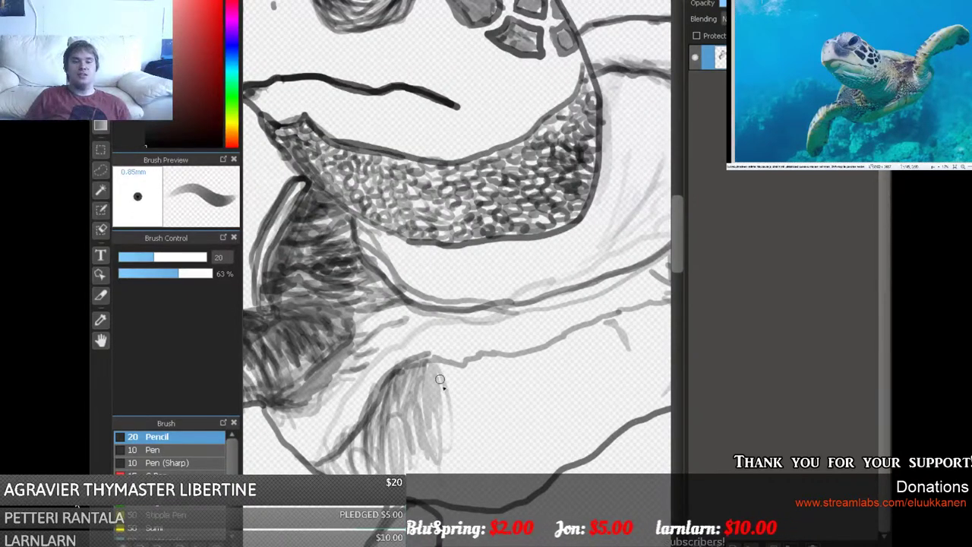
Darken the front flipper with hatching and extend its contour line further right.
{"action": "left_click_drag", "start_coordinate": [440, 379], "coordinate": [442, 407]}
{"action": "mouse_move", "coordinate": [436, 364]}
{"action": "left_mouse_down"}
{"action": "mouse_move", "coordinate": [469, 354]}
{"action": "mouse_move", "coordinate": [480, 360]}
{"action": "mouse_move", "coordinate": [464, 480]}
{"action": "mouse_move", "coordinate": [413, 466]}
{"action": "mouse_move", "coordinate": [437, 391]}
{"action": "mouse_move", "coordinate": [462, 418]}
{"action": "mouse_move", "coordinate": [425, 366]}
{"action": "mouse_move", "coordinate": [401, 415]}
{"action": "mouse_move", "coordinate": [379, 403]}
{"action": "mouse_move", "coordinate": [333, 470]}
{"action": "mouse_move", "coordinate": [346, 441]}
{"action": "mouse_move", "coordinate": [386, 416]}
{"action": "mouse_move", "coordinate": [390, 441]}
{"action": "mouse_move", "coordinate": [404, 388]}
{"action": "mouse_move", "coordinate": [392, 392]}
{"action": "mouse_move", "coordinate": [412, 401]}
{"action": "mouse_move", "coordinate": [420, 365]}
{"action": "mouse_move", "coordinate": [428, 376]}
{"action": "mouse_move", "coordinate": [394, 410]}
{"action": "mouse_move", "coordinate": [398, 374]}
{"action": "mouse_move", "coordinate": [360, 429]}
{"action": "left_mouse_up"}
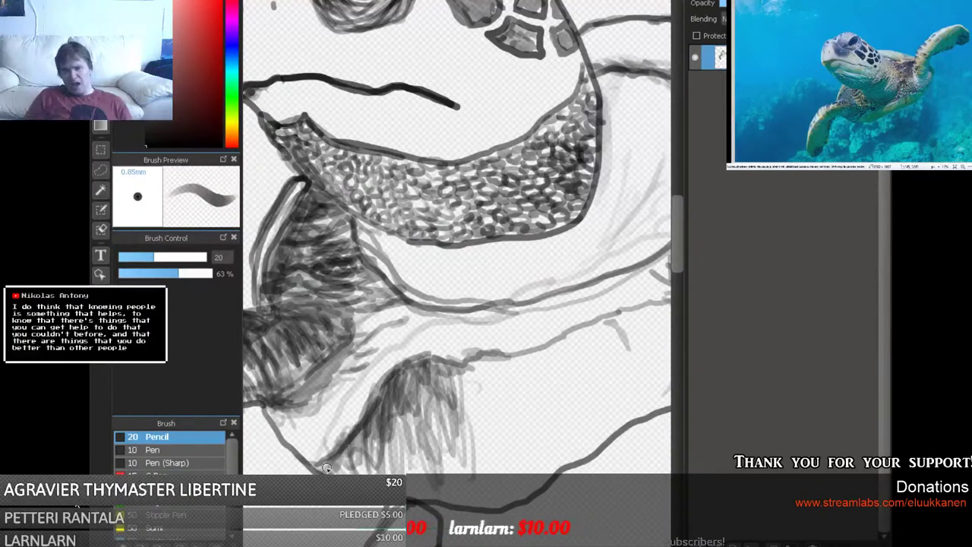
{"action": "left_click_drag", "start_coordinate": [327, 469], "coordinate": [350, 434]}
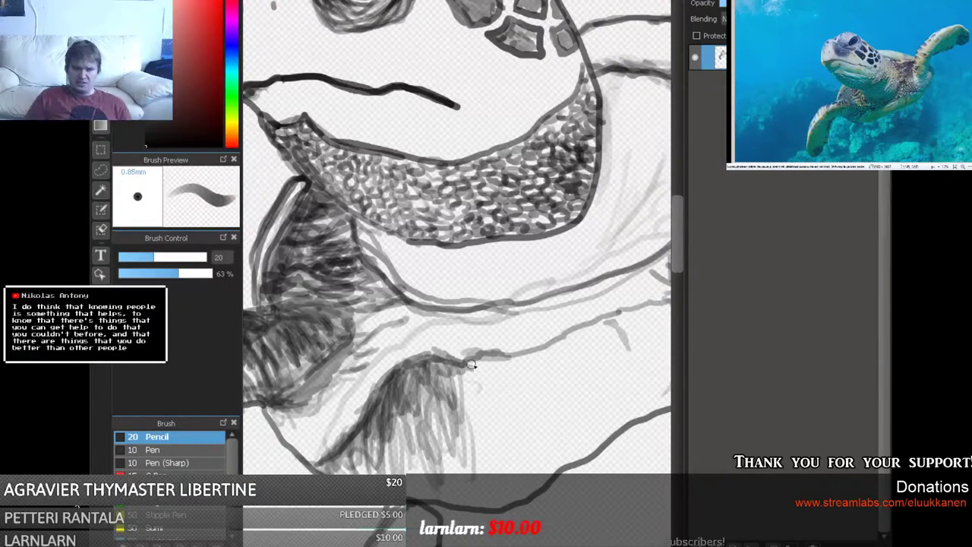
{"action": "mouse_move", "coordinate": [471, 365]}
{"action": "left_mouse_down"}
{"action": "mouse_move", "coordinate": [514, 349]}
{"action": "mouse_move", "coordinate": [495, 356]}
{"action": "mouse_move", "coordinate": [506, 359]}
{"action": "mouse_move", "coordinate": [502, 368]}
{"action": "mouse_move", "coordinate": [455, 375]}
{"action": "mouse_move", "coordinate": [485, 388]}
{"action": "mouse_move", "coordinate": [472, 363]}
{"action": "mouse_move", "coordinate": [524, 370]}
{"action": "left_mouse_up"}
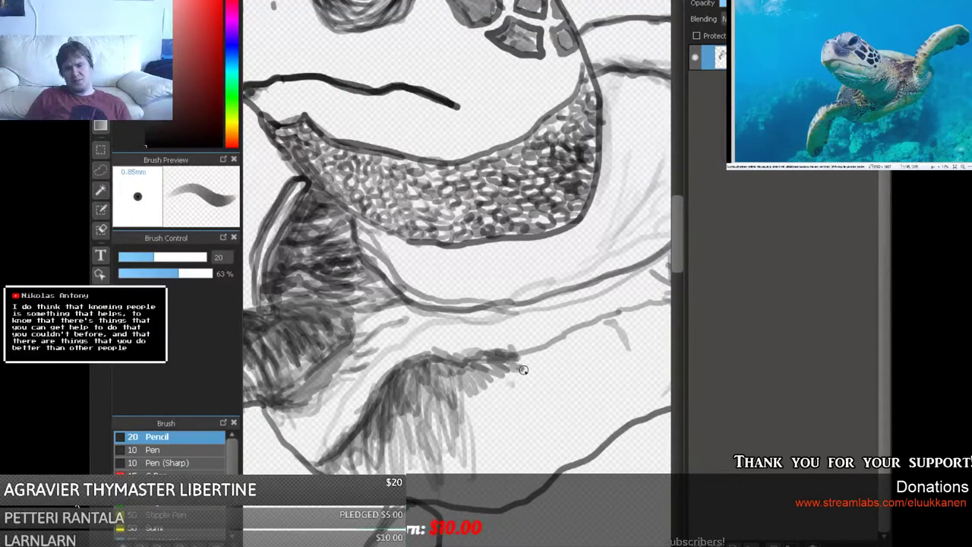
{"action": "mouse_move", "coordinate": [462, 374]}
{"action": "left_mouse_down"}
{"action": "mouse_move", "coordinate": [483, 426]}
{"action": "mouse_move", "coordinate": [473, 386]}
{"action": "mouse_move", "coordinate": [508, 370]}
{"action": "mouse_move", "coordinate": [536, 376]}
{"action": "mouse_move", "coordinate": [524, 357]}
{"action": "mouse_move", "coordinate": [539, 349]}
{"action": "left_mouse_up"}
Hatch the flipper contour and lower-left flipper area, adding short strokes near the shell.
{"action": "scroll", "coordinate": [458, 274], "scroll_direction": "right", "scroll_amount": 5}
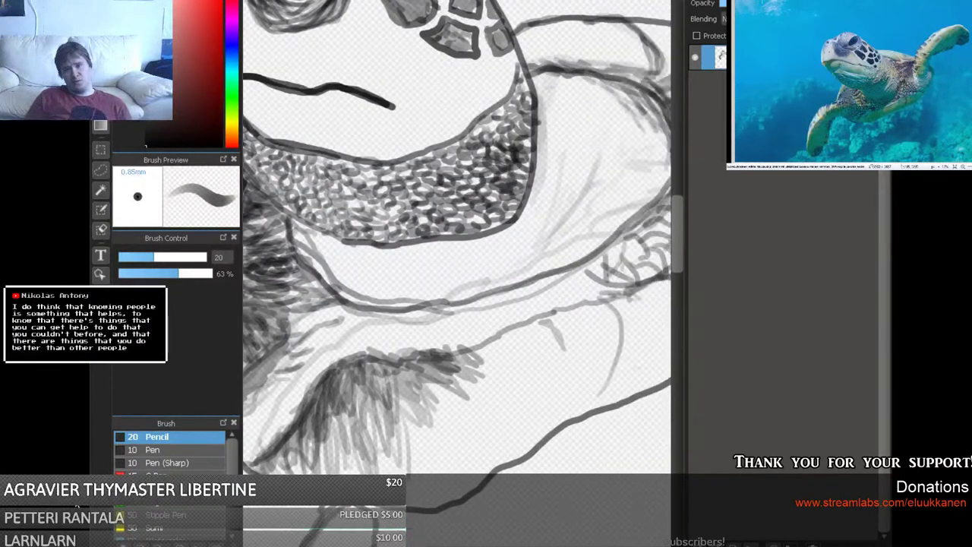
{"action": "mouse_move", "coordinate": [465, 344]}
{"action": "left_mouse_down"}
{"action": "mouse_move", "coordinate": [443, 349]}
{"action": "mouse_move", "coordinate": [452, 337]}
{"action": "mouse_move", "coordinate": [463, 341]}
{"action": "mouse_move", "coordinate": [439, 341]}
{"action": "mouse_move", "coordinate": [432, 368]}
{"action": "mouse_move", "coordinate": [487, 338]}
{"action": "mouse_move", "coordinate": [532, 330]}
{"action": "mouse_move", "coordinate": [524, 315]}
{"action": "mouse_move", "coordinate": [455, 342]}
{"action": "mouse_move", "coordinate": [482, 322]}
{"action": "mouse_move", "coordinate": [543, 310]}
{"action": "mouse_move", "coordinate": [538, 333]}
{"action": "mouse_move", "coordinate": [413, 384]}
{"action": "left_mouse_up"}
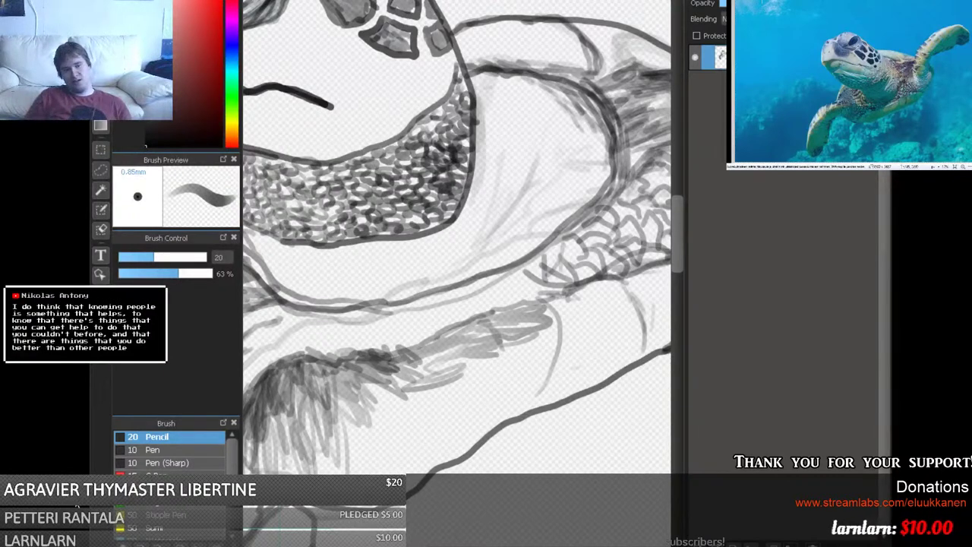
{"action": "mouse_move", "coordinate": [343, 468]}
{"action": "left_mouse_down"}
{"action": "mouse_move", "coordinate": [335, 466]}
{"action": "mouse_move", "coordinate": [375, 451]}
{"action": "mouse_move", "coordinate": [323, 428]}
{"action": "mouse_move", "coordinate": [447, 425]}
{"action": "mouse_move", "coordinate": [414, 467]}
{"action": "mouse_move", "coordinate": [486, 414]}
{"action": "mouse_move", "coordinate": [438, 425]}
{"action": "mouse_move", "coordinate": [424, 412]}
{"action": "mouse_move", "coordinate": [402, 415]}
{"action": "mouse_move", "coordinate": [404, 377]}
{"action": "mouse_move", "coordinate": [292, 395]}
{"action": "mouse_move", "coordinate": [338, 370]}
{"action": "mouse_move", "coordinate": [437, 380]}
{"action": "mouse_move", "coordinate": [354, 431]}
{"action": "mouse_move", "coordinate": [512, 392]}
{"action": "mouse_move", "coordinate": [419, 465]}
{"action": "mouse_move", "coordinate": [588, 363]}
{"action": "mouse_move", "coordinate": [567, 398]}
{"action": "mouse_move", "coordinate": [590, 351]}
{"action": "mouse_move", "coordinate": [562, 410]}
{"action": "mouse_move", "coordinate": [532, 395]}
{"action": "mouse_move", "coordinate": [501, 402]}
{"action": "mouse_move", "coordinate": [463, 359]}
{"action": "mouse_move", "coordinate": [426, 455]}
{"action": "left_mouse_up"}
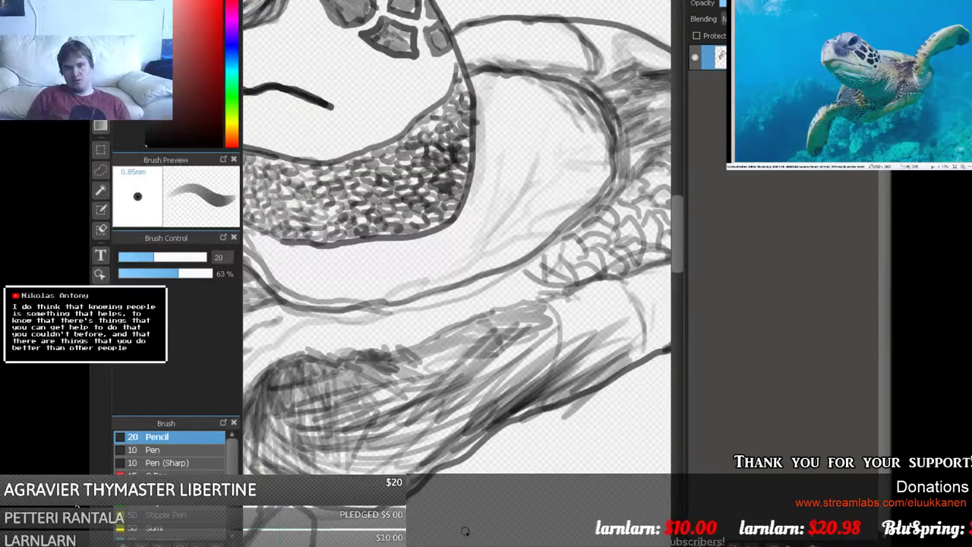
{"action": "mouse_move", "coordinate": [608, 334]}
{"action": "left_mouse_down"}
{"action": "mouse_move", "coordinate": [540, 308]}
{"action": "mouse_move", "coordinate": [486, 364]}
{"action": "mouse_move", "coordinate": [532, 304]}
{"action": "mouse_move", "coordinate": [480, 316]}
{"action": "mouse_move", "coordinate": [456, 342]}
{"action": "mouse_move", "coordinate": [471, 289]}
{"action": "mouse_move", "coordinate": [365, 357]}
{"action": "mouse_move", "coordinate": [455, 282]}
{"action": "mouse_move", "coordinate": [516, 268]}
{"action": "mouse_move", "coordinate": [425, 361]}
{"action": "mouse_move", "coordinate": [456, 357]}
{"action": "mouse_move", "coordinate": [491, 304]}
{"action": "mouse_move", "coordinate": [526, 295]}
{"action": "mouse_move", "coordinate": [525, 270]}
{"action": "mouse_move", "coordinate": [395, 298]}
{"action": "mouse_move", "coordinate": [463, 275]}
{"action": "mouse_move", "coordinate": [407, 303]}
{"action": "mouse_move", "coordinate": [559, 267]}
{"action": "mouse_move", "coordinate": [553, 276]}
{"action": "mouse_move", "coordinate": [478, 274]}
{"action": "mouse_move", "coordinate": [451, 260]}
{"action": "left_mouse_up"}
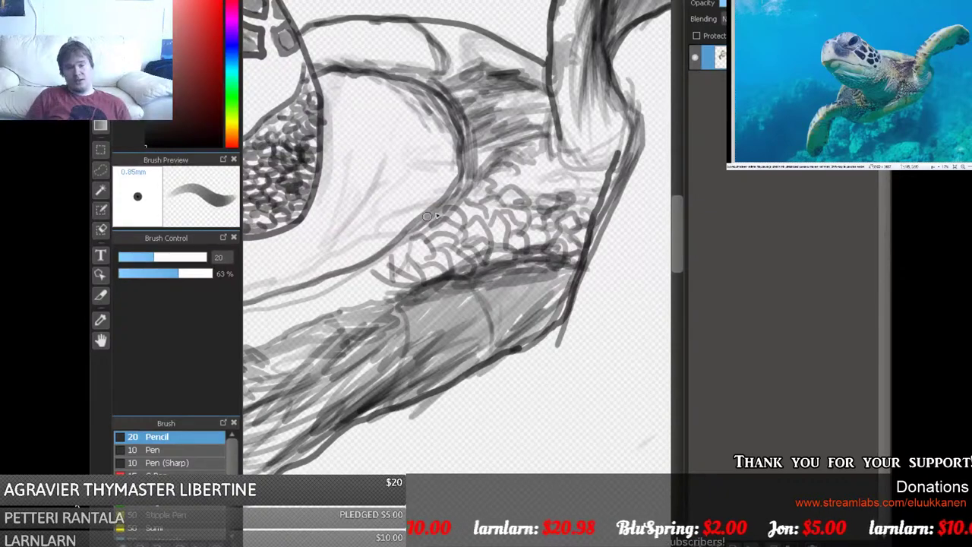
Darken the shell's left edge and the right edge of the scaly throat.
{"action": "left_click_drag", "start_coordinate": [427, 216], "coordinate": [380, 259]}
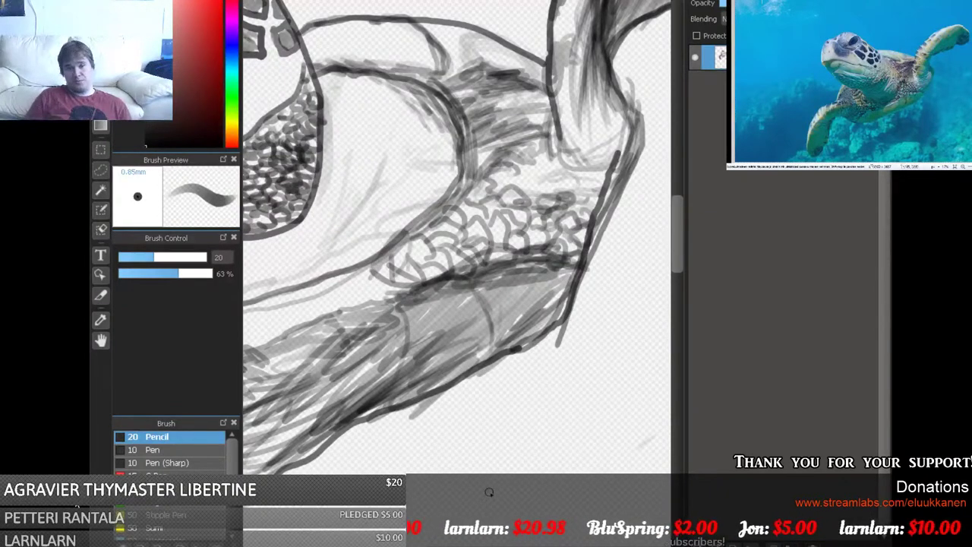
{"action": "left_click_drag", "start_coordinate": [327, 190], "coordinate": [528, 258]}
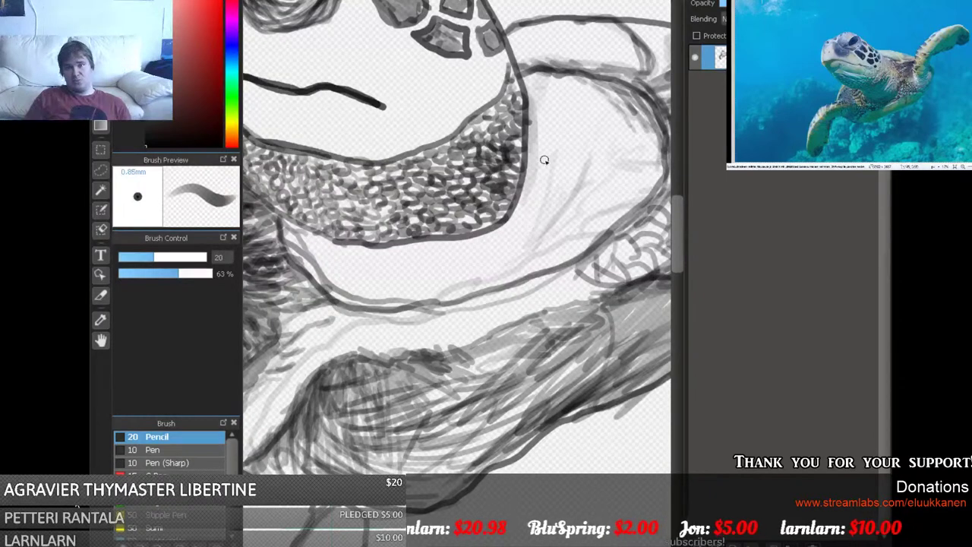
{"action": "mouse_move", "coordinate": [534, 185]}
{"action": "left_mouse_down"}
{"action": "mouse_move", "coordinate": [525, 218]}
{"action": "mouse_move", "coordinate": [552, 198]}
{"action": "mouse_move", "coordinate": [532, 223]}
{"action": "mouse_move", "coordinate": [538, 187]}
{"action": "mouse_move", "coordinate": [534, 227]}
{"action": "mouse_move", "coordinate": [561, 186]}
{"action": "mouse_move", "coordinate": [553, 211]}
{"action": "mouse_move", "coordinate": [552, 160]}
{"action": "mouse_move", "coordinate": [535, 183]}
{"action": "mouse_move", "coordinate": [546, 158]}
{"action": "mouse_move", "coordinate": [532, 216]}
{"action": "mouse_move", "coordinate": [563, 179]}
{"action": "mouse_move", "coordinate": [556, 212]}
{"action": "mouse_move", "coordinate": [571, 184]}
{"action": "mouse_move", "coordinate": [528, 245]}
{"action": "mouse_move", "coordinate": [552, 229]}
{"action": "mouse_move", "coordinate": [535, 249]}
{"action": "mouse_move", "coordinate": [587, 207]}
{"action": "mouse_move", "coordinate": [565, 256]}
{"action": "mouse_move", "coordinate": [605, 220]}
{"action": "mouse_move", "coordinate": [534, 283]}
{"action": "left_mouse_up"}
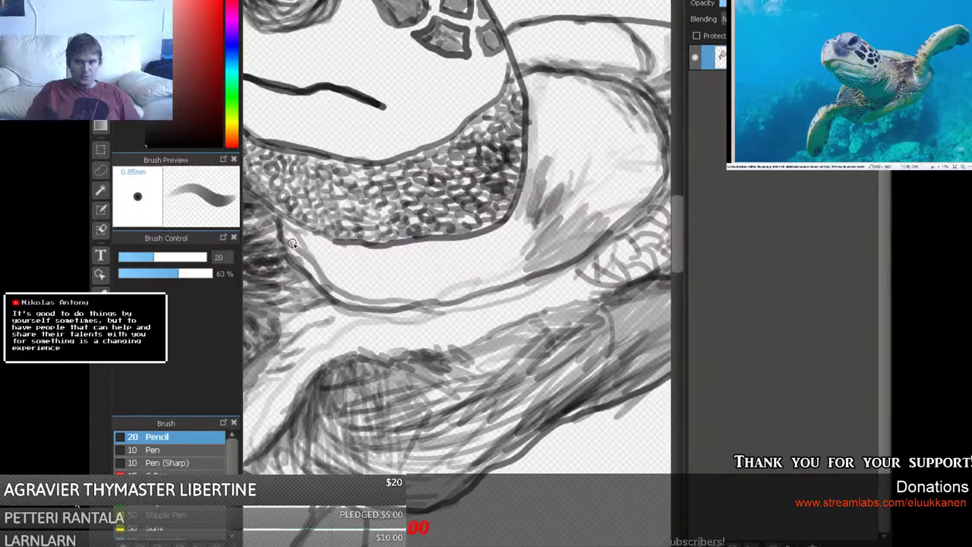
Build up grey pencil shading back and forth across the band beneath the throat.
{"action": "mouse_move", "coordinate": [316, 260]}
{"action": "left_mouse_down"}
{"action": "mouse_move", "coordinate": [327, 270]}
{"action": "mouse_move", "coordinate": [311, 247]}
{"action": "mouse_move", "coordinate": [352, 288]}
{"action": "mouse_move", "coordinate": [399, 291]}
{"action": "mouse_move", "coordinate": [366, 291]}
{"action": "left_mouse_up"}
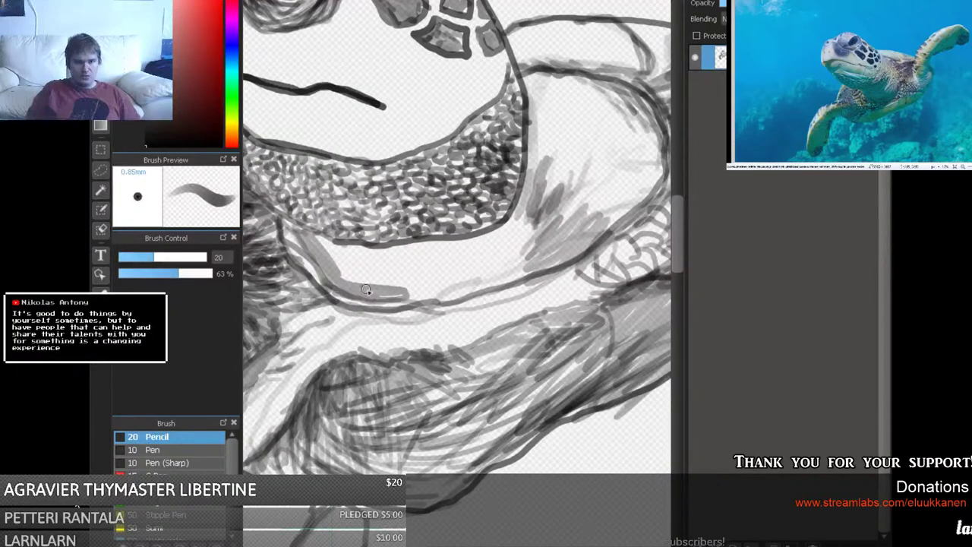
{"action": "mouse_move", "coordinate": [308, 256]}
{"action": "left_mouse_down"}
{"action": "mouse_move", "coordinate": [392, 278]}
{"action": "mouse_move", "coordinate": [432, 272]}
{"action": "mouse_move", "coordinate": [334, 254]}
{"action": "mouse_move", "coordinate": [410, 258]}
{"action": "mouse_move", "coordinate": [514, 220]}
{"action": "mouse_move", "coordinate": [394, 260]}
{"action": "mouse_move", "coordinate": [352, 259]}
{"action": "mouse_move", "coordinate": [436, 242]}
{"action": "mouse_move", "coordinate": [325, 250]}
{"action": "mouse_move", "coordinate": [382, 242]}
{"action": "mouse_move", "coordinate": [371, 259]}
{"action": "mouse_move", "coordinate": [330, 246]}
{"action": "mouse_move", "coordinate": [414, 242]}
{"action": "mouse_move", "coordinate": [429, 248]}
{"action": "mouse_move", "coordinate": [420, 254]}
{"action": "mouse_move", "coordinate": [431, 267]}
{"action": "mouse_move", "coordinate": [540, 215]}
{"action": "mouse_move", "coordinate": [394, 280]}
{"action": "mouse_move", "coordinate": [541, 215]}
{"action": "mouse_move", "coordinate": [461, 270]}
{"action": "mouse_move", "coordinate": [487, 246]}
{"action": "mouse_move", "coordinate": [531, 152]}
{"action": "mouse_move", "coordinate": [463, 270]}
{"action": "left_mouse_up"}
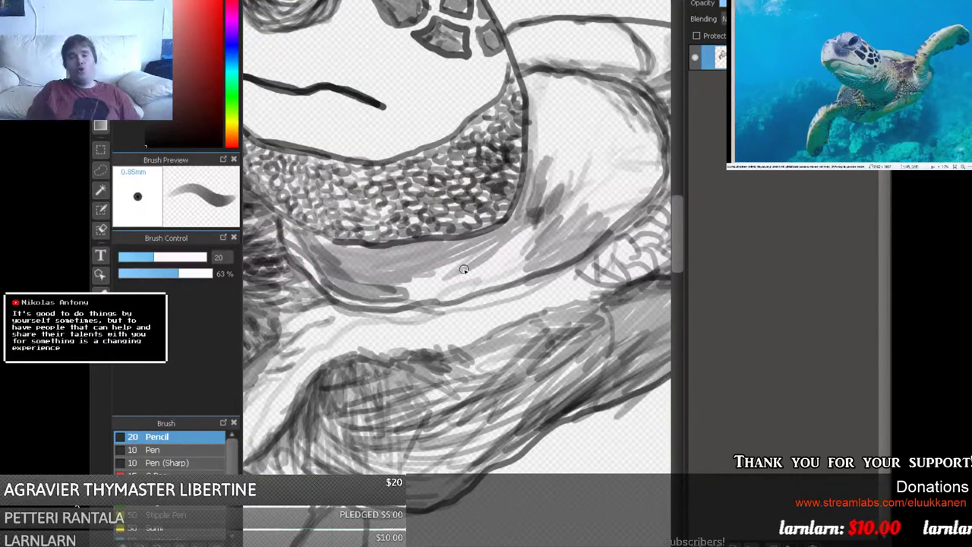
{"action": "mouse_move", "coordinate": [382, 295]}
{"action": "left_mouse_down"}
{"action": "mouse_move", "coordinate": [518, 232]}
{"action": "mouse_move", "coordinate": [543, 208]}
{"action": "mouse_move", "coordinate": [379, 297]}
{"action": "mouse_move", "coordinate": [532, 239]}
{"action": "mouse_move", "coordinate": [434, 292]}
{"action": "mouse_move", "coordinate": [482, 283]}
{"action": "mouse_move", "coordinate": [515, 266]}
{"action": "mouse_move", "coordinate": [522, 254]}
{"action": "mouse_move", "coordinate": [503, 252]}
{"action": "mouse_move", "coordinate": [528, 225]}
{"action": "left_mouse_up"}
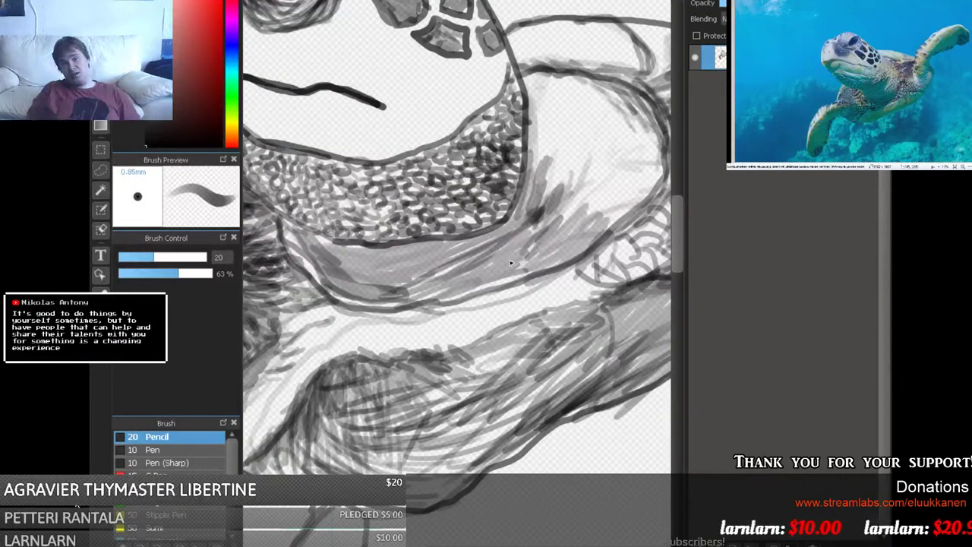
{"action": "left_click_drag", "start_coordinate": [511, 263], "coordinate": [481, 272]}
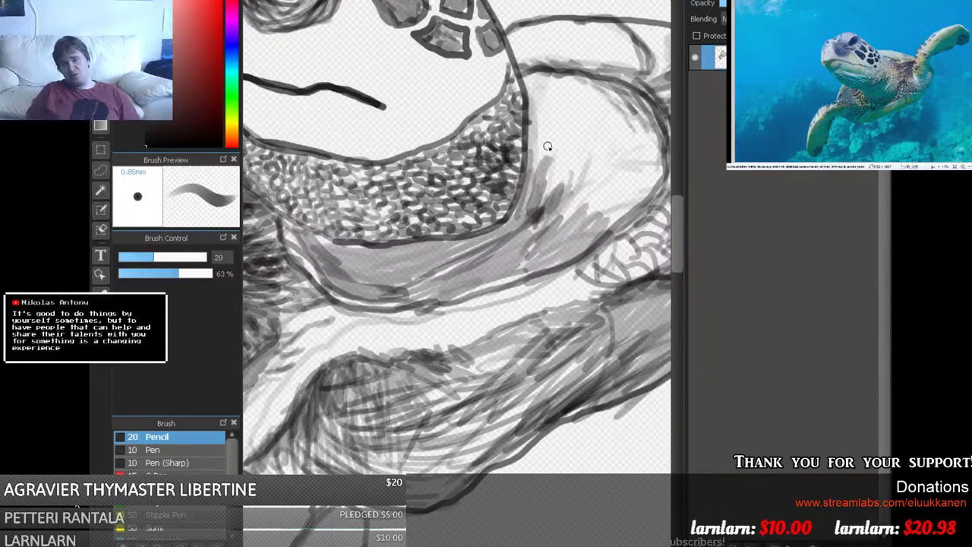
{"action": "left_click_drag", "start_coordinate": [560, 199], "coordinate": [582, 179]}
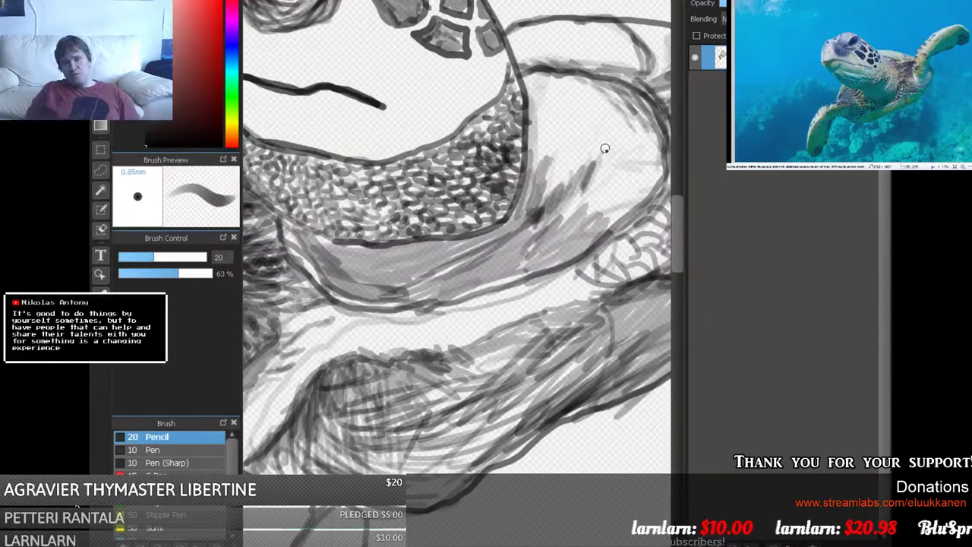
{"action": "mouse_move", "coordinate": [604, 149]}
{"action": "left_mouse_down"}
{"action": "mouse_move", "coordinate": [547, 242]}
{"action": "mouse_move", "coordinate": [562, 228]}
{"action": "mouse_move", "coordinate": [599, 224]}
{"action": "mouse_move", "coordinate": [617, 206]}
{"action": "mouse_move", "coordinate": [597, 228]}
{"action": "mouse_move", "coordinate": [571, 235]}
{"action": "mouse_move", "coordinate": [625, 190]}
{"action": "left_mouse_up"}
{"action": "mouse_move", "coordinate": [578, 220]}
{"action": "left_mouse_down"}
{"action": "mouse_move", "coordinate": [632, 184]}
{"action": "mouse_move", "coordinate": [593, 214]}
{"action": "mouse_move", "coordinate": [615, 192]}
{"action": "mouse_move", "coordinate": [618, 202]}
{"action": "mouse_move", "coordinate": [590, 207]}
{"action": "left_mouse_up"}
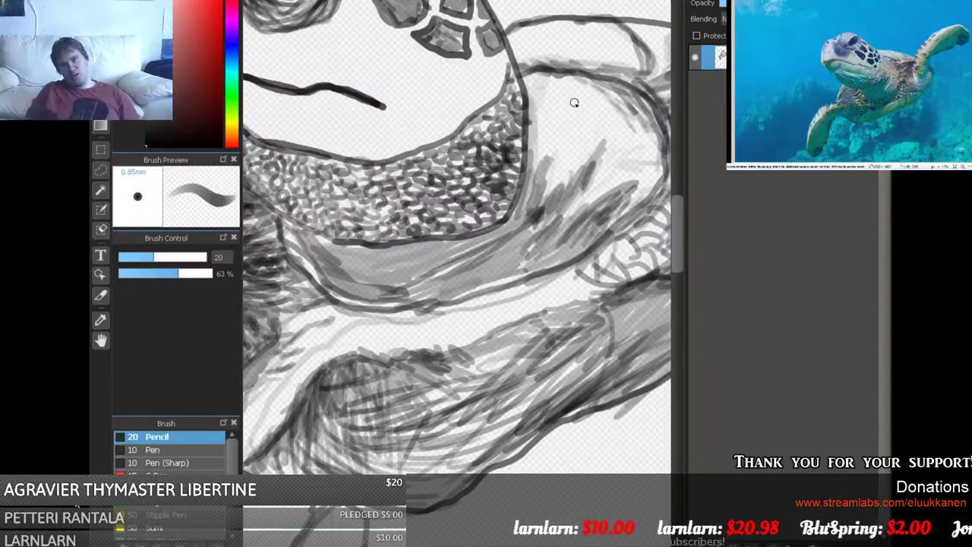
Trace dark lines along the shell's upper edge, right edge and lower curve.
{"action": "mouse_move", "coordinate": [551, 79]}
{"action": "left_mouse_down"}
{"action": "mouse_move", "coordinate": [650, 116]}
{"action": "mouse_move", "coordinate": [569, 87]}
{"action": "mouse_move", "coordinate": [533, 89]}
{"action": "mouse_move", "coordinate": [527, 166]}
{"action": "mouse_move", "coordinate": [540, 101]}
{"action": "mouse_move", "coordinate": [581, 85]}
{"action": "mouse_move", "coordinate": [524, 98]}
{"action": "mouse_move", "coordinate": [534, 94]}
{"action": "mouse_move", "coordinate": [504, 220]}
{"action": "mouse_move", "coordinate": [499, 201]}
{"action": "mouse_move", "coordinate": [395, 240]}
{"action": "mouse_move", "coordinate": [277, 228]}
{"action": "mouse_move", "coordinate": [326, 243]}
{"action": "mouse_move", "coordinate": [423, 238]}
{"action": "left_mouse_up"}
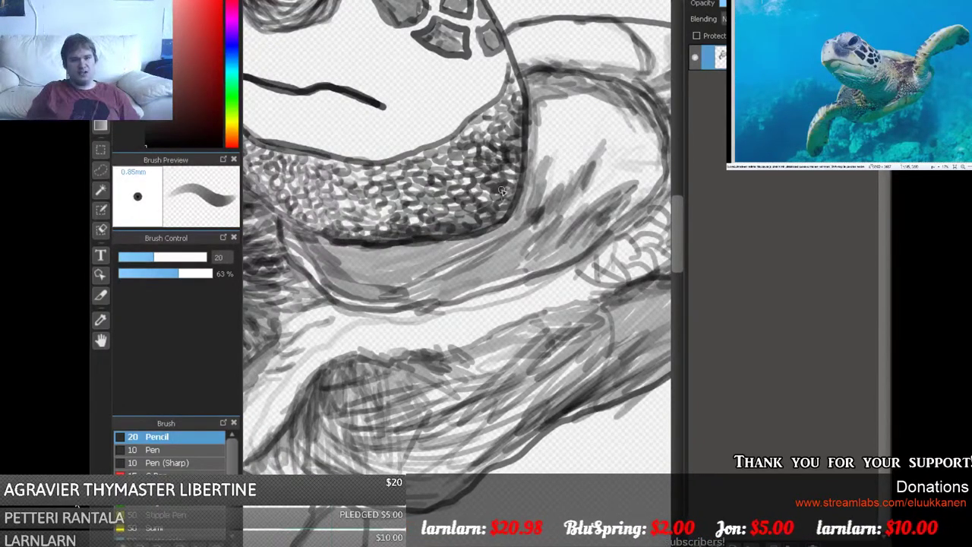
{"action": "mouse_move", "coordinate": [523, 165]}
{"action": "left_mouse_down"}
{"action": "mouse_move", "coordinate": [535, 120]}
{"action": "mouse_move", "coordinate": [536, 101]}
{"action": "mouse_move", "coordinate": [528, 123]}
{"action": "mouse_move", "coordinate": [526, 91]}
{"action": "mouse_move", "coordinate": [535, 104]}
{"action": "mouse_move", "coordinate": [513, 165]}
{"action": "left_mouse_up"}
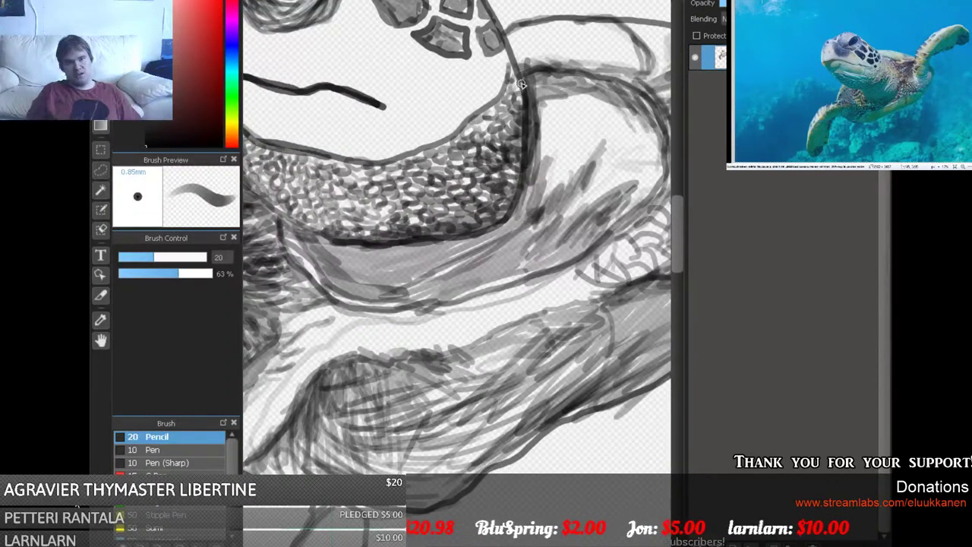
{"action": "mouse_move", "coordinate": [521, 86]}
{"action": "left_mouse_down"}
{"action": "mouse_move", "coordinate": [532, 199]}
{"action": "mouse_move", "coordinate": [535, 189]}
{"action": "mouse_move", "coordinate": [509, 222]}
{"action": "mouse_move", "coordinate": [357, 231]}
{"action": "mouse_move", "coordinate": [277, 220]}
{"action": "left_mouse_up"}
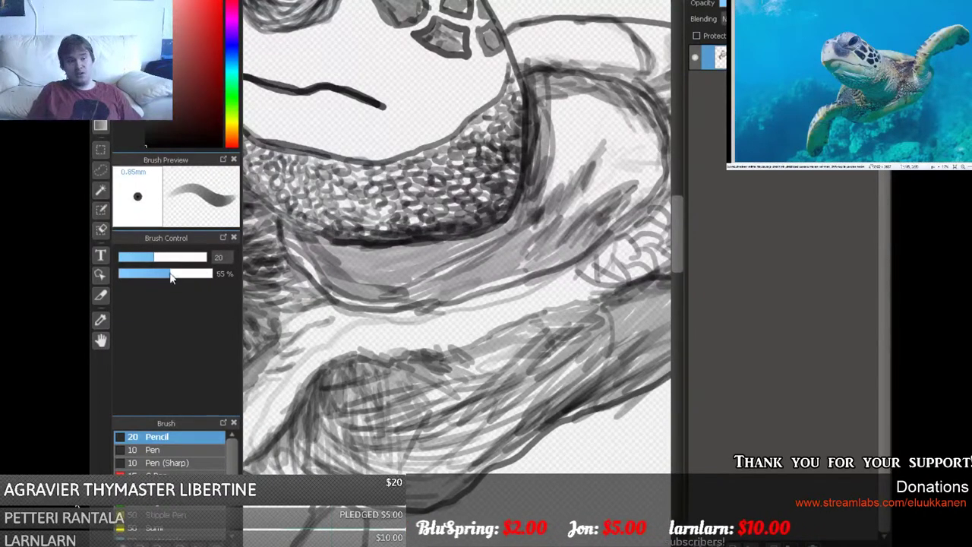
Lower the pencil opacity to 36% and darken the shell's lower edge and right side.
{"action": "left_click_drag", "start_coordinate": [171, 278], "coordinate": [152, 275]}
{"action": "mouse_move", "coordinate": [280, 220]}
{"action": "left_mouse_down"}
{"action": "mouse_move", "coordinate": [372, 230]}
{"action": "mouse_move", "coordinate": [357, 230]}
{"action": "mouse_move", "coordinate": [288, 222]}
{"action": "mouse_move", "coordinate": [418, 222]}
{"action": "mouse_move", "coordinate": [351, 218]}
{"action": "left_mouse_up"}
{"action": "left_click_drag", "start_coordinate": [467, 214], "coordinate": [405, 221]}
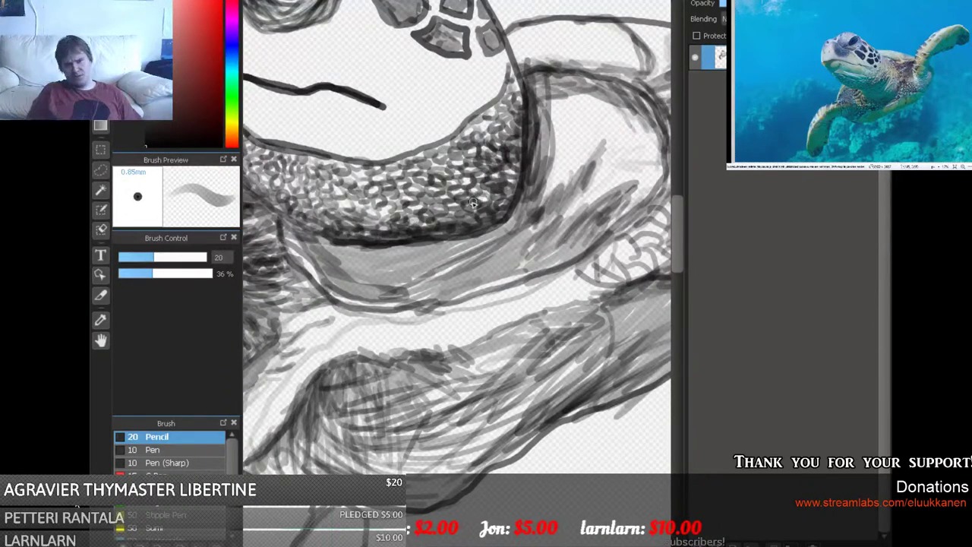
{"action": "mouse_move", "coordinate": [473, 203]}
{"action": "left_mouse_down"}
{"action": "mouse_move", "coordinate": [441, 215]}
{"action": "mouse_move", "coordinate": [517, 113]}
{"action": "mouse_move", "coordinate": [524, 76]}
{"action": "mouse_move", "coordinate": [556, 70]}
{"action": "mouse_move", "coordinate": [546, 204]}
{"action": "left_mouse_up"}
Deepen the shading under the shell and hatch along its right rim.
{"action": "mouse_move", "coordinate": [474, 224]}
{"action": "left_mouse_down"}
{"action": "mouse_move", "coordinate": [333, 268]}
{"action": "mouse_move", "coordinate": [310, 257]}
{"action": "mouse_move", "coordinate": [318, 238]}
{"action": "mouse_move", "coordinate": [314, 274]}
{"action": "mouse_move", "coordinate": [319, 261]}
{"action": "mouse_move", "coordinate": [277, 225]}
{"action": "mouse_move", "coordinate": [333, 302]}
{"action": "mouse_move", "coordinate": [311, 282]}
{"action": "mouse_move", "coordinate": [290, 236]}
{"action": "mouse_move", "coordinate": [298, 247]}
{"action": "mouse_move", "coordinate": [256, 233]}
{"action": "mouse_move", "coordinate": [285, 219]}
{"action": "mouse_move", "coordinate": [283, 237]}
{"action": "mouse_move", "coordinate": [295, 263]}
{"action": "mouse_move", "coordinate": [285, 228]}
{"action": "mouse_move", "coordinate": [314, 285]}
{"action": "mouse_move", "coordinate": [294, 269]}
{"action": "mouse_move", "coordinate": [288, 254]}
{"action": "mouse_move", "coordinate": [350, 307]}
{"action": "mouse_move", "coordinate": [342, 289]}
{"action": "mouse_move", "coordinate": [326, 289]}
{"action": "mouse_move", "coordinate": [345, 303]}
{"action": "mouse_move", "coordinate": [328, 300]}
{"action": "mouse_move", "coordinate": [335, 286]}
{"action": "mouse_move", "coordinate": [407, 284]}
{"action": "mouse_move", "coordinate": [396, 282]}
{"action": "mouse_move", "coordinate": [411, 306]}
{"action": "mouse_move", "coordinate": [394, 305]}
{"action": "mouse_move", "coordinate": [463, 284]}
{"action": "mouse_move", "coordinate": [427, 299]}
{"action": "mouse_move", "coordinate": [439, 304]}
{"action": "mouse_move", "coordinate": [538, 266]}
{"action": "mouse_move", "coordinate": [446, 283]}
{"action": "left_mouse_up"}
{"action": "mouse_move", "coordinate": [549, 265]}
{"action": "left_mouse_down"}
{"action": "mouse_move", "coordinate": [516, 288]}
{"action": "mouse_move", "coordinate": [516, 278]}
{"action": "mouse_move", "coordinate": [609, 231]}
{"action": "mouse_move", "coordinate": [550, 277]}
{"action": "mouse_move", "coordinate": [524, 272]}
{"action": "mouse_move", "coordinate": [482, 302]}
{"action": "mouse_move", "coordinate": [443, 291]}
{"action": "mouse_move", "coordinate": [443, 303]}
{"action": "mouse_move", "coordinate": [484, 288]}
{"action": "mouse_move", "coordinate": [459, 305]}
{"action": "mouse_move", "coordinate": [379, 315]}
{"action": "left_mouse_up"}
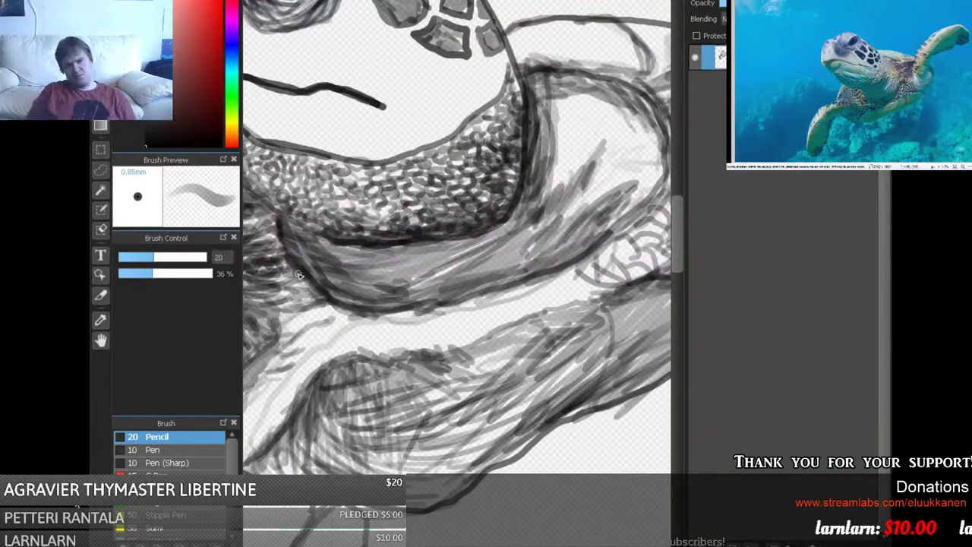
{"action": "mouse_move", "coordinate": [275, 263]}
{"action": "left_mouse_down"}
{"action": "mouse_move", "coordinate": [268, 211]}
{"action": "mouse_move", "coordinate": [290, 278]}
{"action": "mouse_move", "coordinate": [368, 322]}
{"action": "mouse_move", "coordinate": [327, 322]}
{"action": "mouse_move", "coordinate": [318, 295]}
{"action": "mouse_move", "coordinate": [300, 281]}
{"action": "mouse_move", "coordinate": [388, 326]}
{"action": "mouse_move", "coordinate": [406, 309]}
{"action": "mouse_move", "coordinate": [486, 298]}
{"action": "mouse_move", "coordinate": [458, 301]}
{"action": "mouse_move", "coordinate": [488, 285]}
{"action": "mouse_move", "coordinate": [546, 287]}
{"action": "mouse_move", "coordinate": [605, 249]}
{"action": "mouse_move", "coordinate": [596, 246]}
{"action": "mouse_move", "coordinate": [623, 222]}
{"action": "left_mouse_up"}
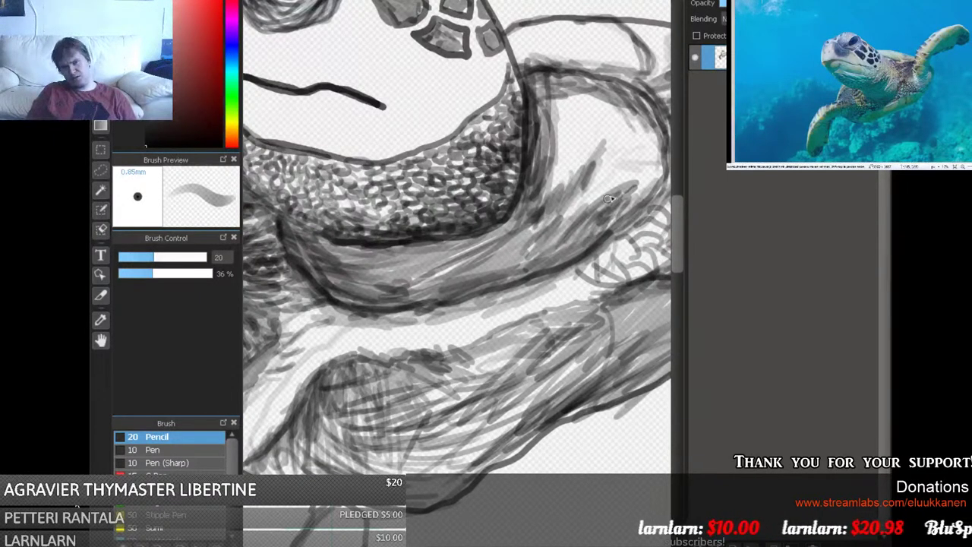
{"action": "mouse_move", "coordinate": [558, 150]}
{"action": "left_mouse_down"}
{"action": "mouse_move", "coordinate": [549, 96]}
{"action": "mouse_move", "coordinate": [555, 120]}
{"action": "mouse_move", "coordinate": [548, 103]}
{"action": "mouse_move", "coordinate": [572, 107]}
{"action": "mouse_move", "coordinate": [589, 80]}
{"action": "mouse_move", "coordinate": [613, 120]}
{"action": "mouse_move", "coordinate": [630, 99]}
{"action": "mouse_move", "coordinate": [628, 117]}
{"action": "mouse_move", "coordinate": [646, 108]}
{"action": "mouse_move", "coordinate": [635, 141]}
{"action": "mouse_move", "coordinate": [658, 131]}
{"action": "mouse_move", "coordinate": [643, 187]}
{"action": "mouse_move", "coordinate": [600, 267]}
{"action": "left_mouse_up"}
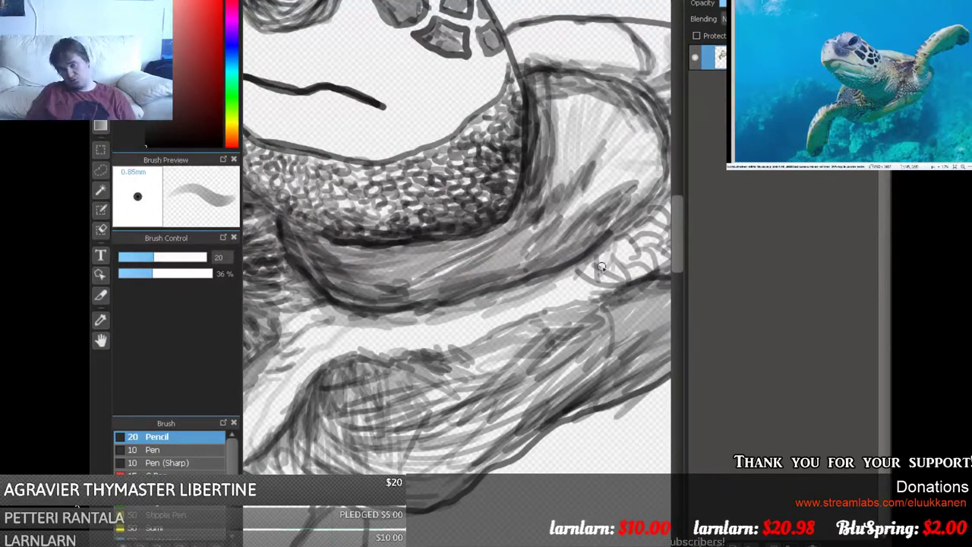
Zoom out and set the pencil to 92% opacity and size 10.1.
{"action": "scroll", "coordinate": [609, 258], "scroll_direction": "down", "scroll_amount": 5}
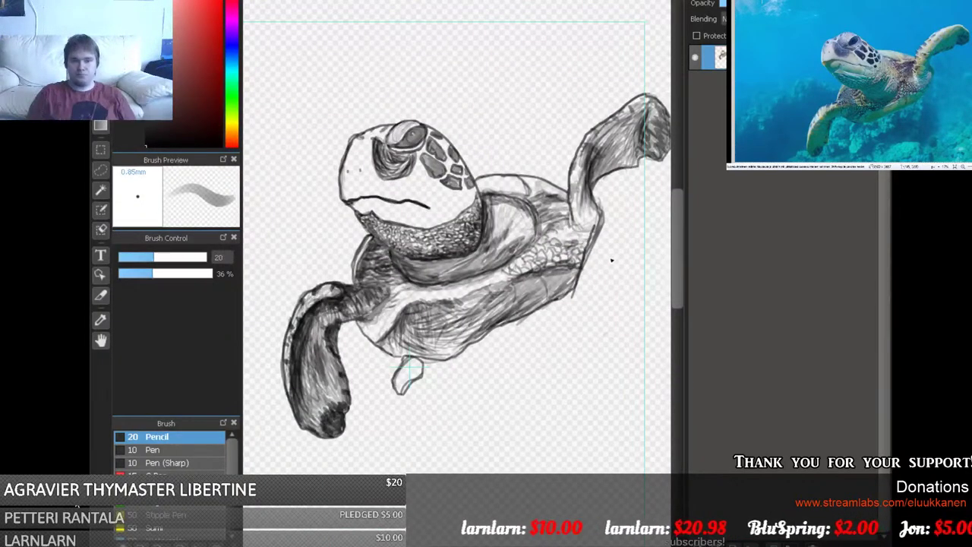
{"action": "left_click_drag", "start_coordinate": [192, 270], "coordinate": [206, 272]}
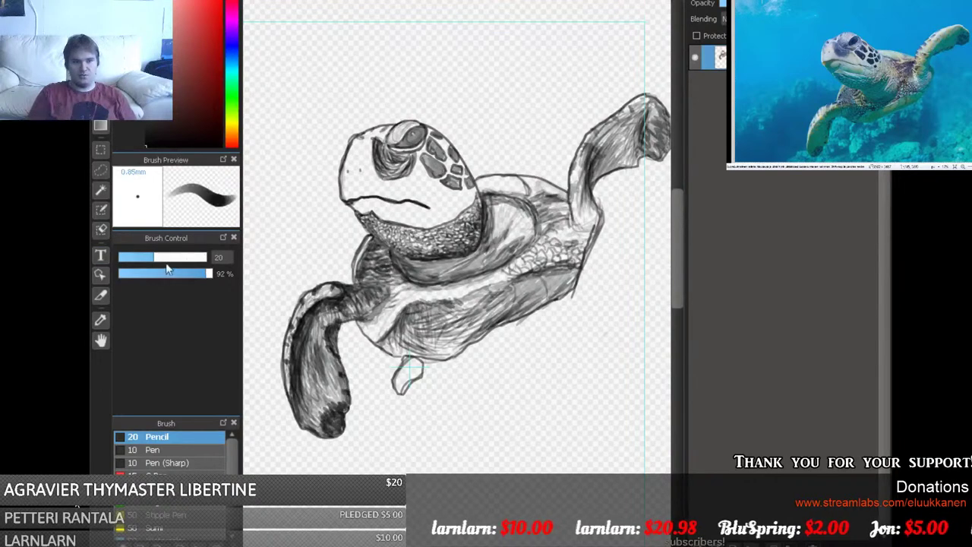
{"action": "left_click_drag", "start_coordinate": [148, 261], "coordinate": [150, 249]}
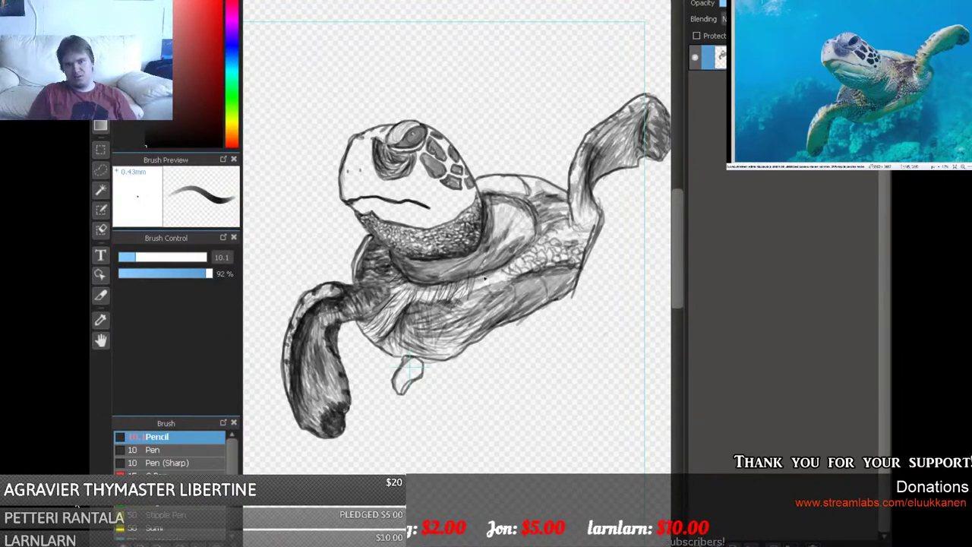
Add fine hatching strokes across the shell from the upper right downward.
{"action": "left_click_drag", "start_coordinate": [500, 265], "coordinate": [431, 304]}
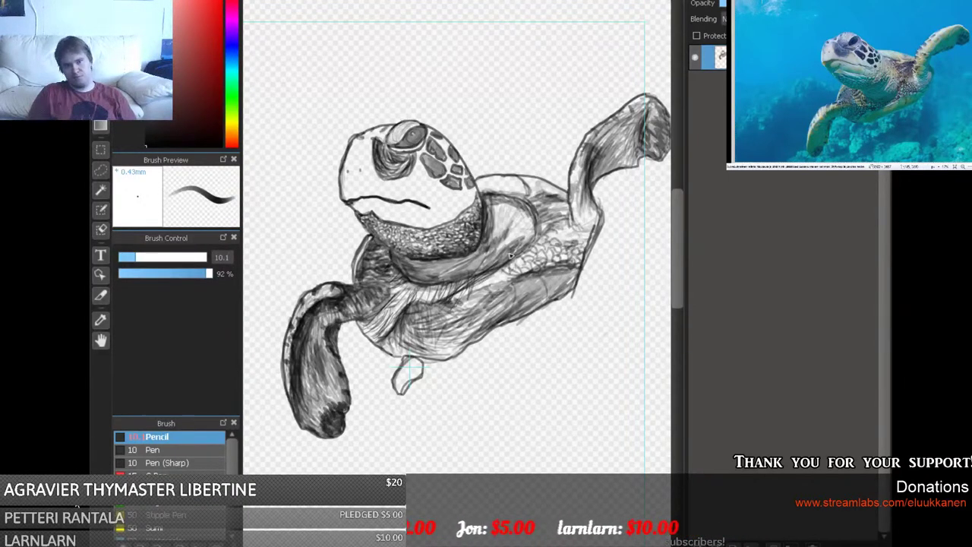
{"action": "left_click_drag", "start_coordinate": [509, 255], "coordinate": [474, 303]}
{"action": "left_click_drag", "start_coordinate": [528, 252], "coordinate": [507, 277]}
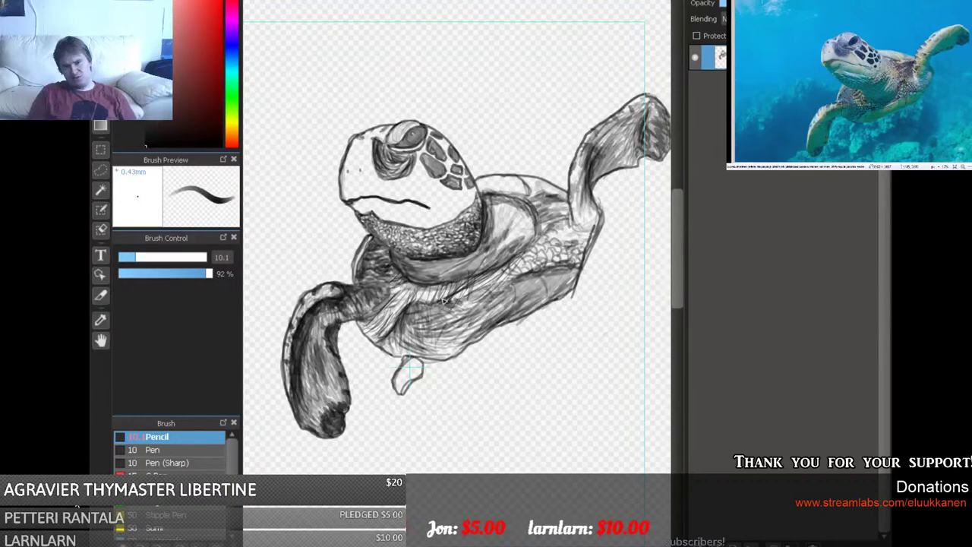
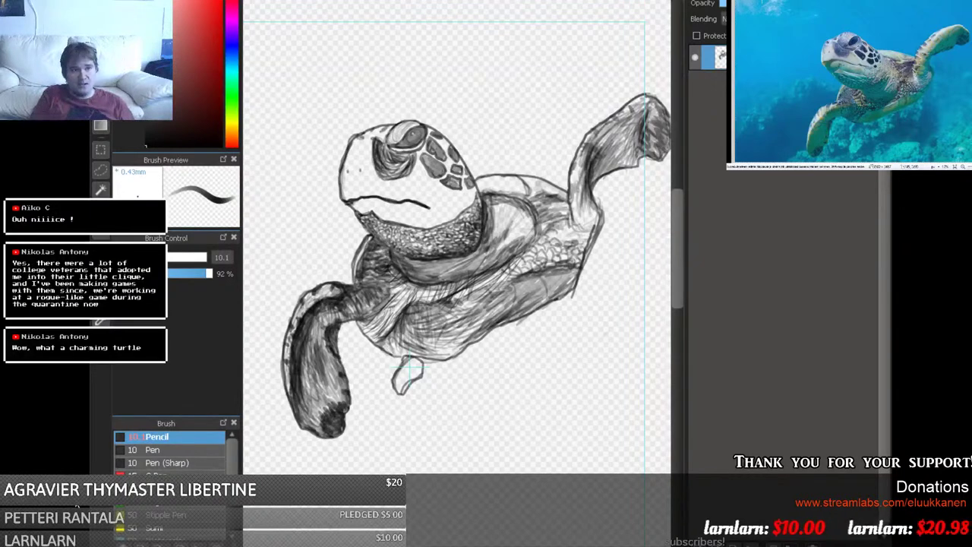
Lighten the middle shell hatching with the eraser at size 82 and about half opacity.
{"action": "key", "text": "e"}
{"action": "left_click_drag", "start_coordinate": [204, 263], "coordinate": [194, 263]}
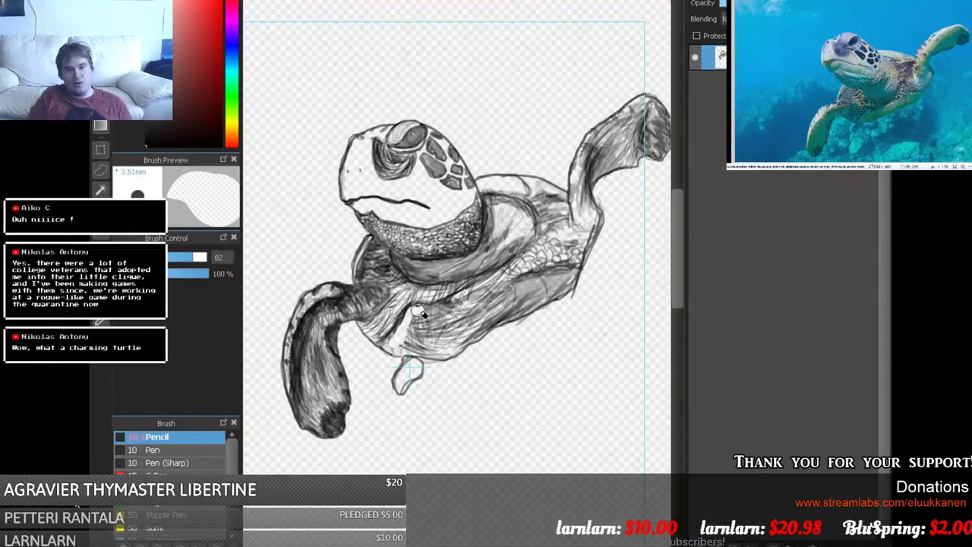
{"action": "left_click_drag", "start_coordinate": [462, 313], "coordinate": [471, 308]}
{"action": "left_click_drag", "start_coordinate": [215, 274], "coordinate": [198, 274]}
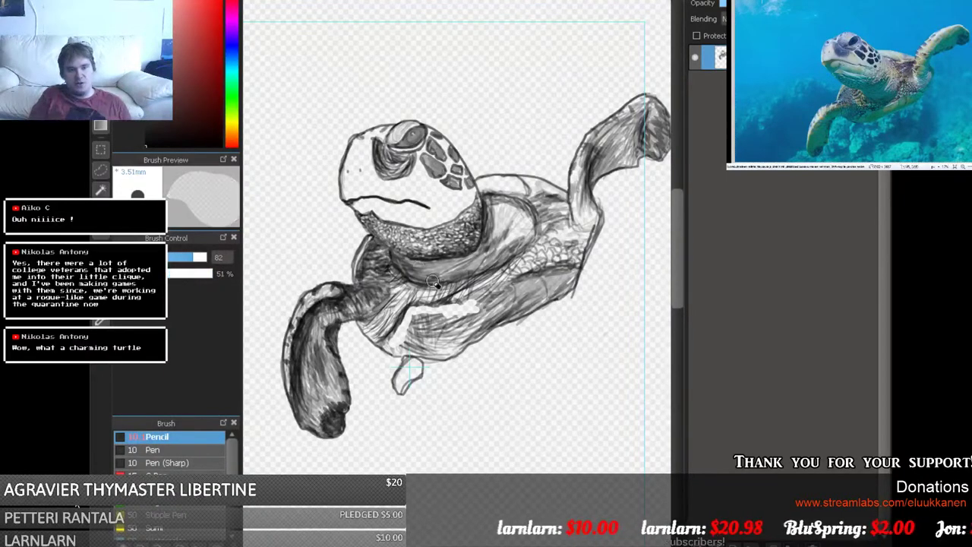
{"action": "left_click_drag", "start_coordinate": [398, 332], "coordinate": [414, 319]}
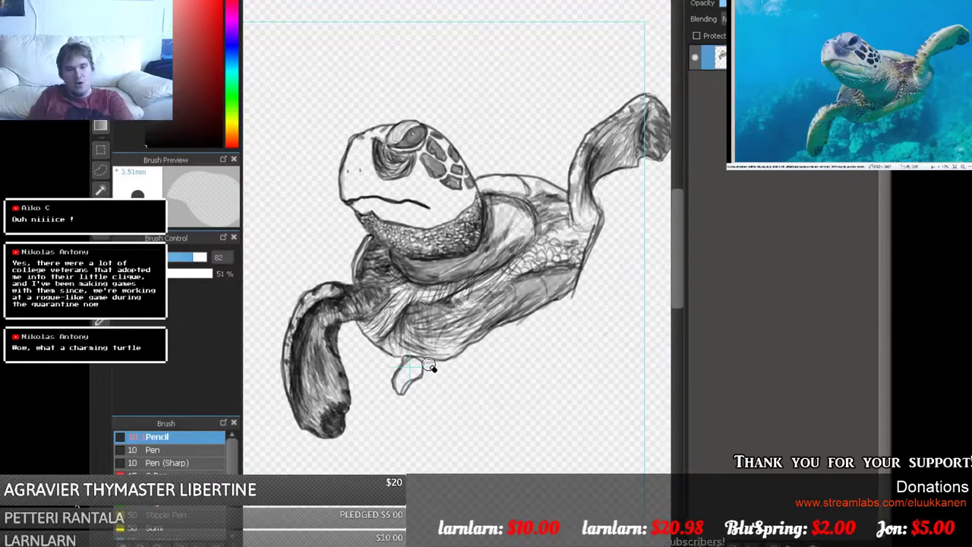
Undo a bad pass, then lightly erase across the shell's centre and lower shell.
{"action": "key", "text": "ctrl+z"}
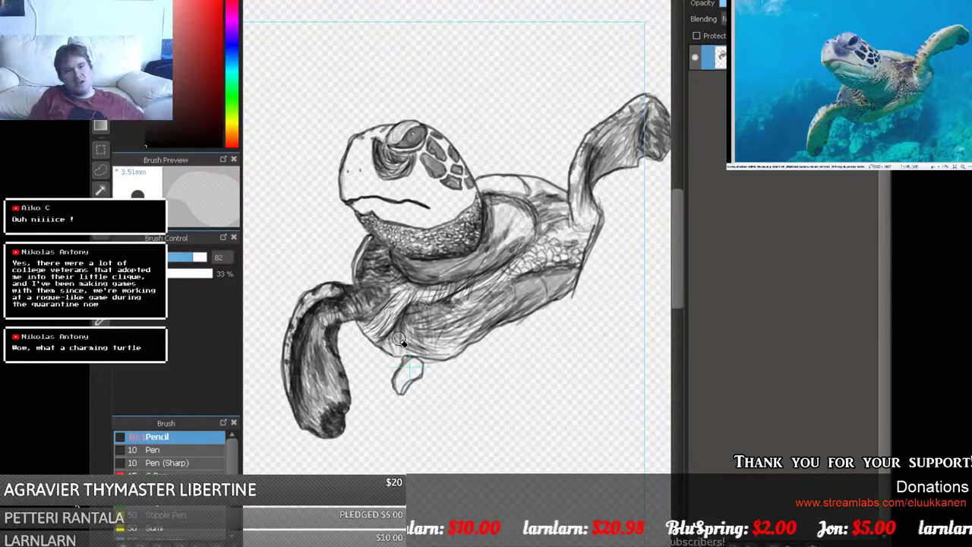
{"action": "mouse_move", "coordinate": [400, 338]}
{"action": "left_mouse_down"}
{"action": "mouse_move", "coordinate": [506, 291]}
{"action": "mouse_move", "coordinate": [428, 321]}
{"action": "mouse_move", "coordinate": [451, 318]}
{"action": "mouse_move", "coordinate": [398, 345]}
{"action": "mouse_move", "coordinate": [443, 347]}
{"action": "mouse_move", "coordinate": [419, 356]}
{"action": "mouse_move", "coordinate": [492, 297]}
{"action": "mouse_move", "coordinate": [477, 337]}
{"action": "mouse_move", "coordinate": [464, 339]}
{"action": "mouse_move", "coordinate": [467, 320]}
{"action": "mouse_move", "coordinate": [453, 321]}
{"action": "mouse_move", "coordinate": [433, 340]}
{"action": "mouse_move", "coordinate": [448, 335]}
{"action": "mouse_move", "coordinate": [420, 343]}
{"action": "mouse_move", "coordinate": [443, 311]}
{"action": "mouse_move", "coordinate": [415, 337]}
{"action": "mouse_move", "coordinate": [397, 334]}
{"action": "mouse_move", "coordinate": [410, 313]}
{"action": "mouse_move", "coordinate": [392, 344]}
{"action": "mouse_move", "coordinate": [398, 349]}
{"action": "mouse_move", "coordinate": [385, 348]}
{"action": "mouse_move", "coordinate": [476, 310]}
{"action": "mouse_move", "coordinate": [439, 337]}
{"action": "mouse_move", "coordinate": [455, 308]}
{"action": "mouse_move", "coordinate": [444, 313]}
{"action": "mouse_move", "coordinate": [485, 288]}
{"action": "mouse_move", "coordinate": [517, 292]}
{"action": "mouse_move", "coordinate": [477, 346]}
{"action": "mouse_move", "coordinate": [456, 342]}
{"action": "mouse_move", "coordinate": [538, 295]}
{"action": "mouse_move", "coordinate": [508, 318]}
{"action": "mouse_move", "coordinate": [520, 295]}
{"action": "mouse_move", "coordinate": [564, 276]}
{"action": "left_mouse_up"}
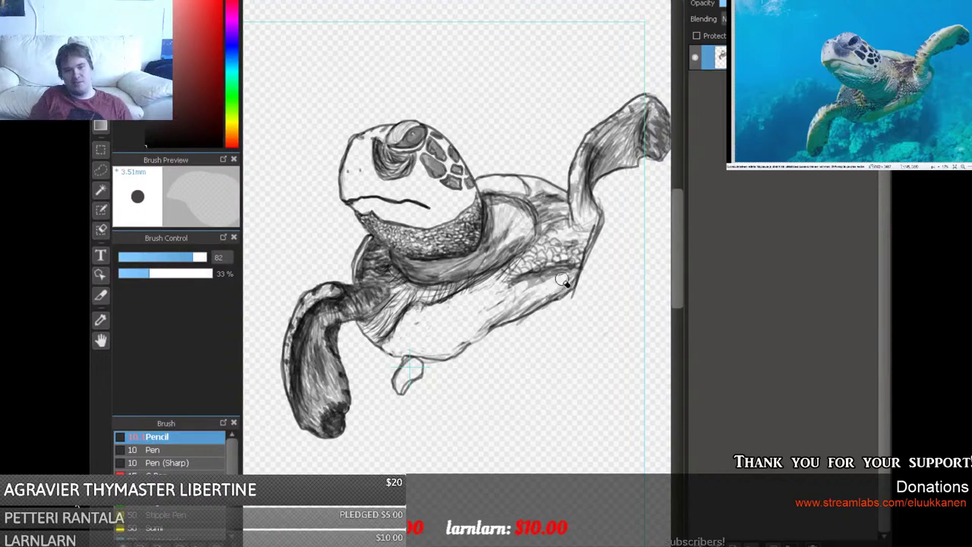
{"action": "mouse_move", "coordinate": [569, 277]}
{"action": "left_mouse_down"}
{"action": "mouse_move", "coordinate": [526, 282]}
{"action": "mouse_move", "coordinate": [523, 296]}
{"action": "left_mouse_up"}
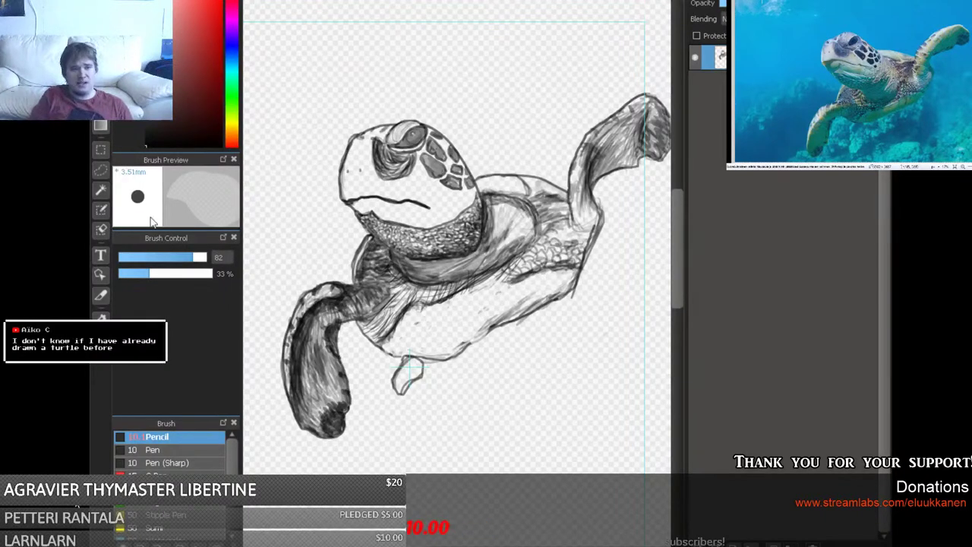
Hatch the lower shell with the pencil, then shade the belly grey at 35% opacity, size 20.
{"action": "key", "text": "b"}
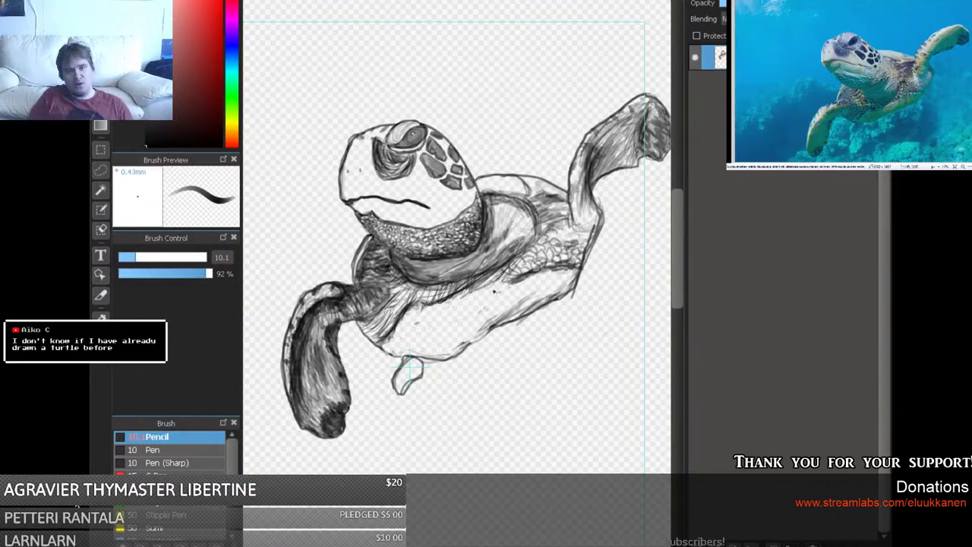
{"action": "mouse_move", "coordinate": [493, 281]}
{"action": "left_mouse_down"}
{"action": "mouse_move", "coordinate": [420, 303]}
{"action": "mouse_move", "coordinate": [414, 283]}
{"action": "mouse_move", "coordinate": [381, 303]}
{"action": "mouse_move", "coordinate": [405, 283]}
{"action": "mouse_move", "coordinate": [381, 289]}
{"action": "mouse_move", "coordinate": [379, 306]}
{"action": "mouse_move", "coordinate": [403, 264]}
{"action": "mouse_move", "coordinate": [382, 278]}
{"action": "left_mouse_up"}
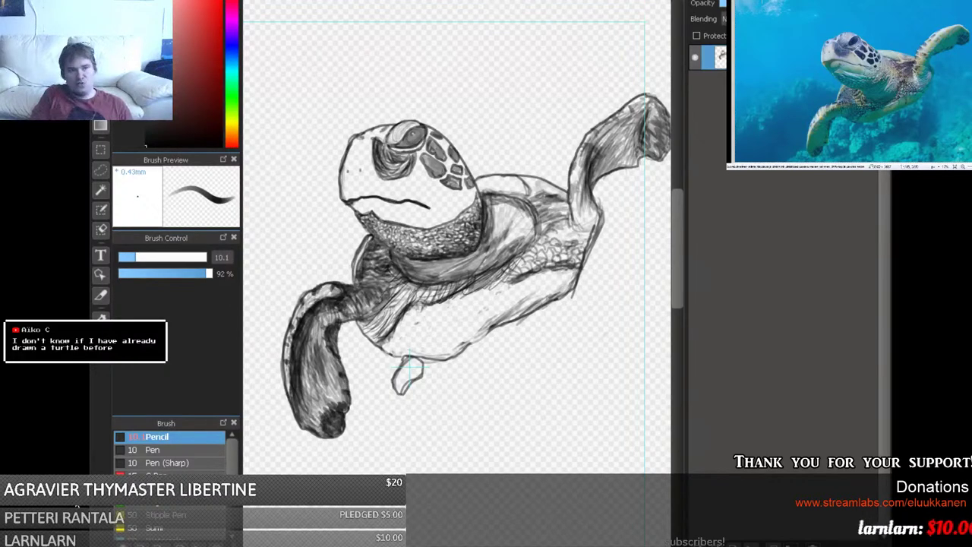
{"action": "left_click", "coordinate": [151, 273]}
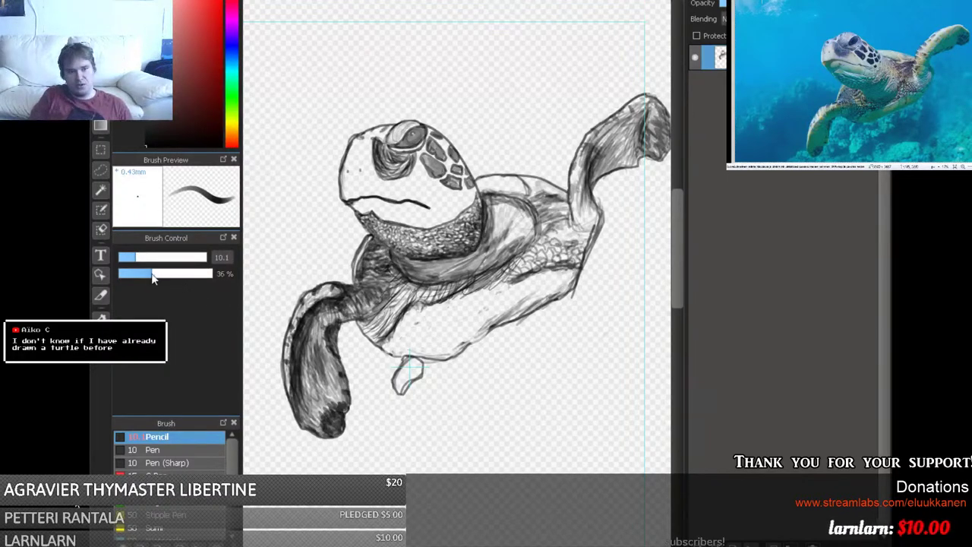
{"action": "left_click", "coordinate": [158, 259]}
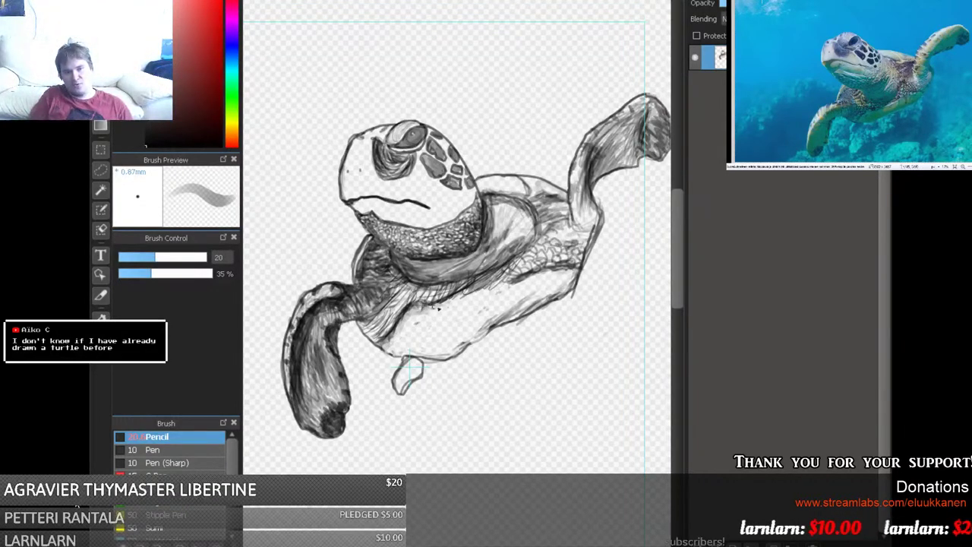
{"action": "left_click_drag", "start_coordinate": [438, 308], "coordinate": [459, 304]}
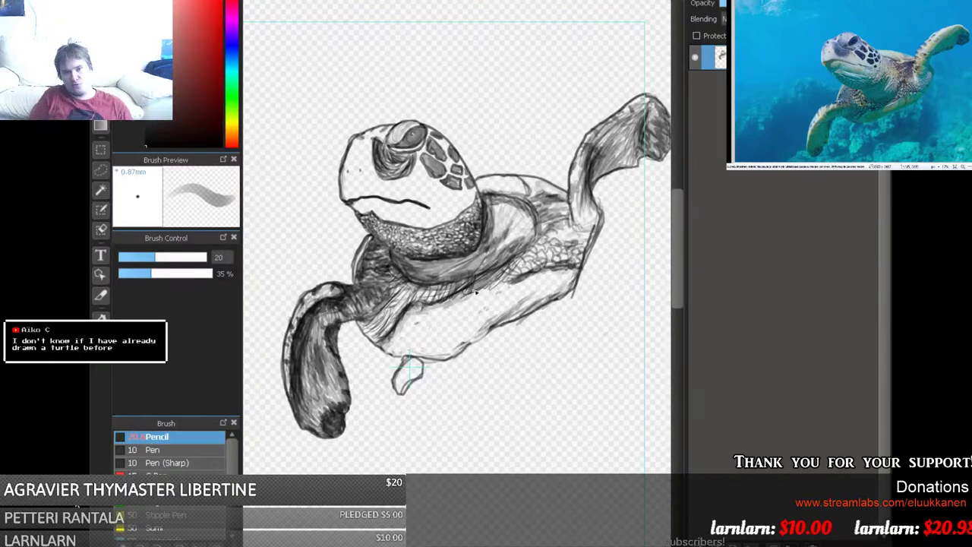
{"action": "left_click_drag", "start_coordinate": [483, 287], "coordinate": [512, 281]}
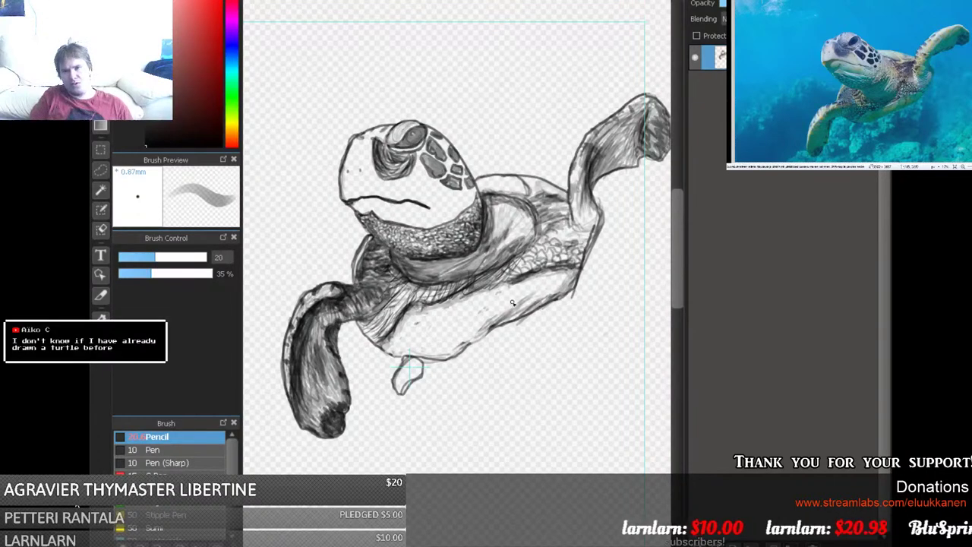
{"action": "mouse_move", "coordinate": [490, 323]}
{"action": "left_mouse_down"}
{"action": "mouse_move", "coordinate": [422, 359]}
{"action": "mouse_move", "coordinate": [419, 351]}
{"action": "mouse_move", "coordinate": [461, 338]}
{"action": "mouse_move", "coordinate": [411, 355]}
{"action": "mouse_move", "coordinate": [406, 348]}
{"action": "mouse_move", "coordinate": [451, 327]}
{"action": "mouse_move", "coordinate": [407, 350]}
{"action": "mouse_move", "coordinate": [401, 335]}
{"action": "mouse_move", "coordinate": [447, 323]}
{"action": "mouse_move", "coordinate": [407, 336]}
{"action": "mouse_move", "coordinate": [400, 321]}
{"action": "mouse_move", "coordinate": [432, 321]}
{"action": "mouse_move", "coordinate": [395, 355]}
{"action": "mouse_move", "coordinate": [473, 317]}
{"action": "mouse_move", "coordinate": [474, 331]}
{"action": "mouse_move", "coordinate": [450, 353]}
{"action": "left_mouse_up"}
{"action": "mouse_move", "coordinate": [471, 314]}
{"action": "left_mouse_down"}
{"action": "mouse_move", "coordinate": [492, 293]}
{"action": "mouse_move", "coordinate": [440, 327]}
{"action": "mouse_move", "coordinate": [449, 332]}
{"action": "mouse_move", "coordinate": [469, 305]}
{"action": "mouse_move", "coordinate": [486, 306]}
{"action": "mouse_move", "coordinate": [492, 325]}
{"action": "mouse_move", "coordinate": [479, 331]}
{"action": "mouse_move", "coordinate": [503, 319]}
{"action": "left_mouse_up"}
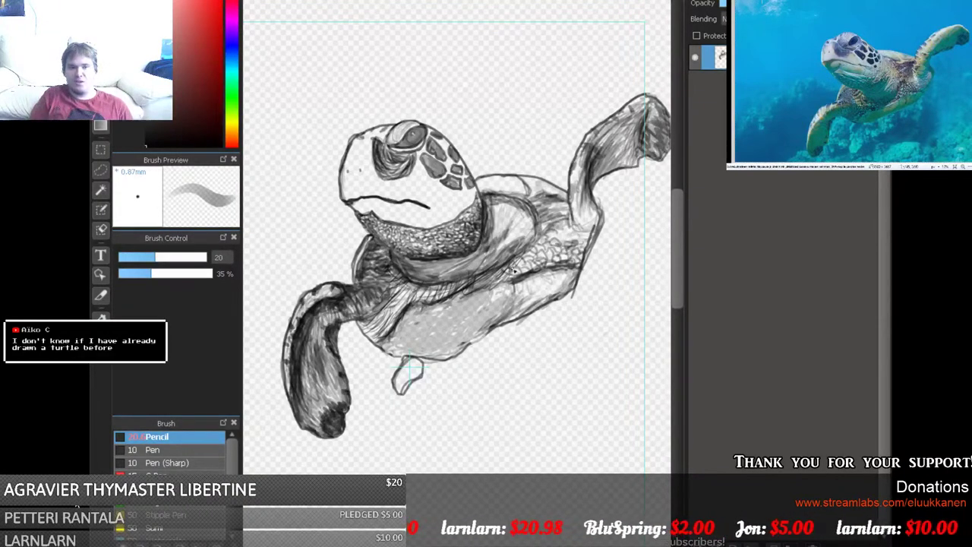
With the pencil at size 11.2 and 78% opacity, hatch dark lines over the shell's upper-right scales.
{"action": "left_click_drag", "start_coordinate": [520, 268], "coordinate": [528, 257]}
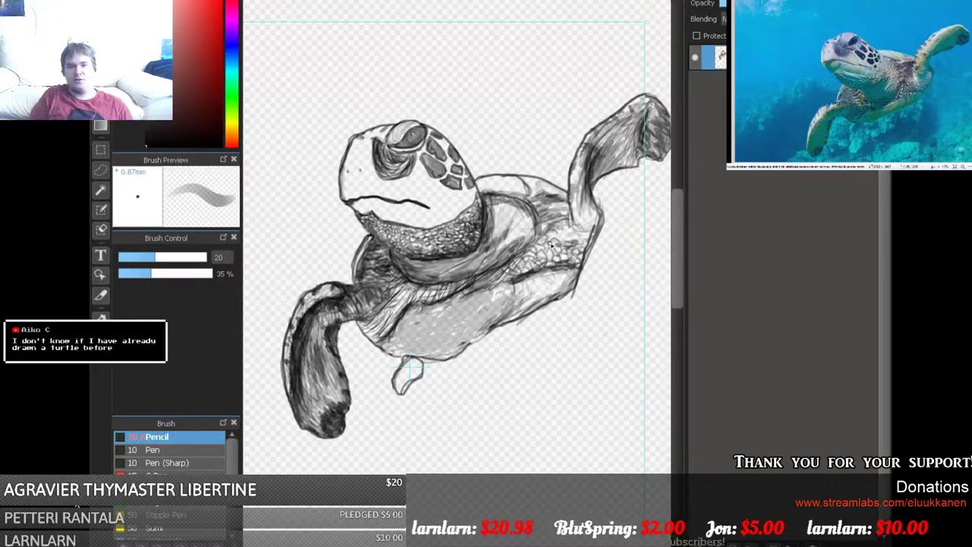
{"action": "mouse_move", "coordinate": [190, 262]}
{"action": "left_mouse_down"}
{"action": "mouse_move", "coordinate": [161, 262]}
{"action": "mouse_move", "coordinate": [195, 278]}
{"action": "left_mouse_up"}
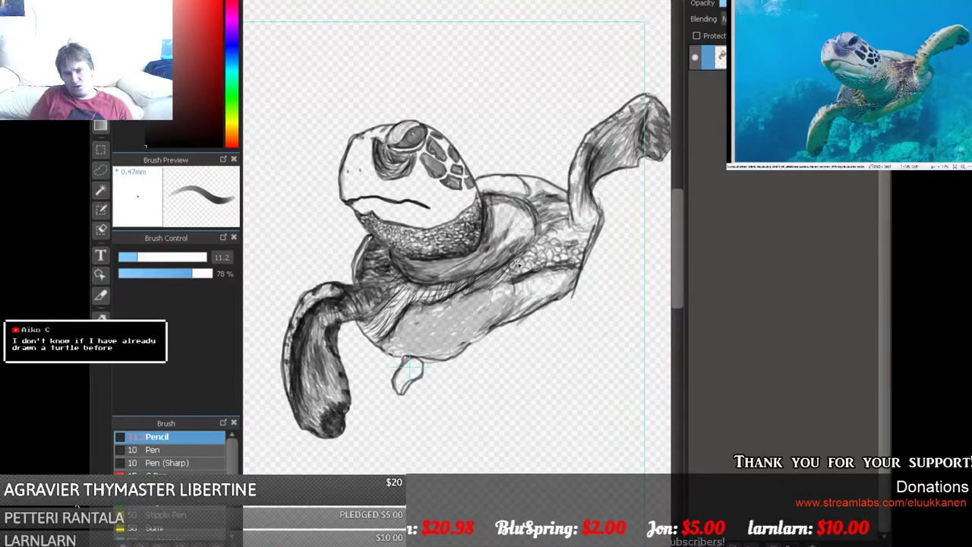
{"action": "left_click_drag", "start_coordinate": [525, 274], "coordinate": [523, 281]}
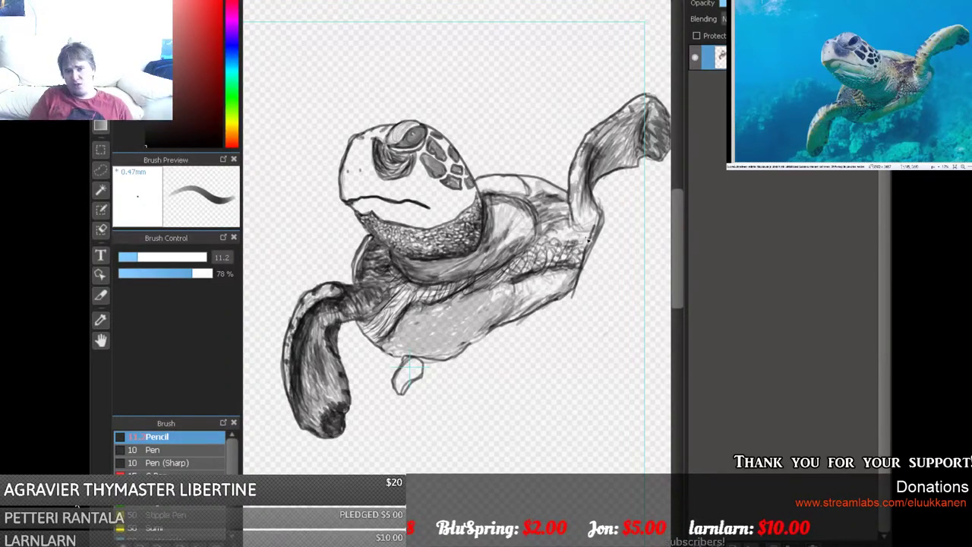
{"action": "mouse_move", "coordinate": [587, 257]}
{"action": "left_mouse_down"}
{"action": "mouse_move", "coordinate": [513, 266]}
{"action": "mouse_move", "coordinate": [536, 251]}
{"action": "mouse_move", "coordinate": [579, 258]}
{"action": "mouse_move", "coordinate": [517, 271]}
{"action": "left_mouse_up"}
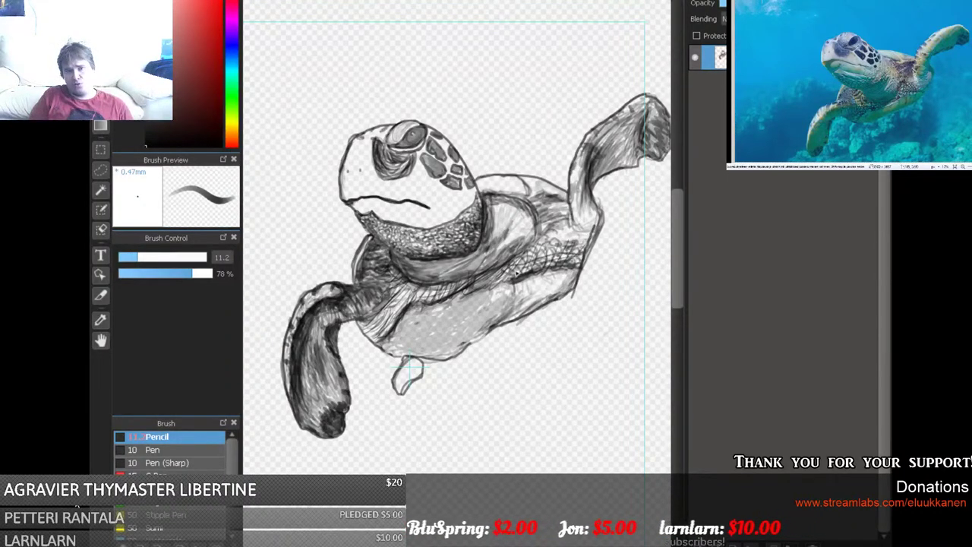
{"action": "left_click_drag", "start_coordinate": [584, 241], "coordinate": [502, 259]}
{"action": "left_click_drag", "start_coordinate": [572, 249], "coordinate": [520, 254]}
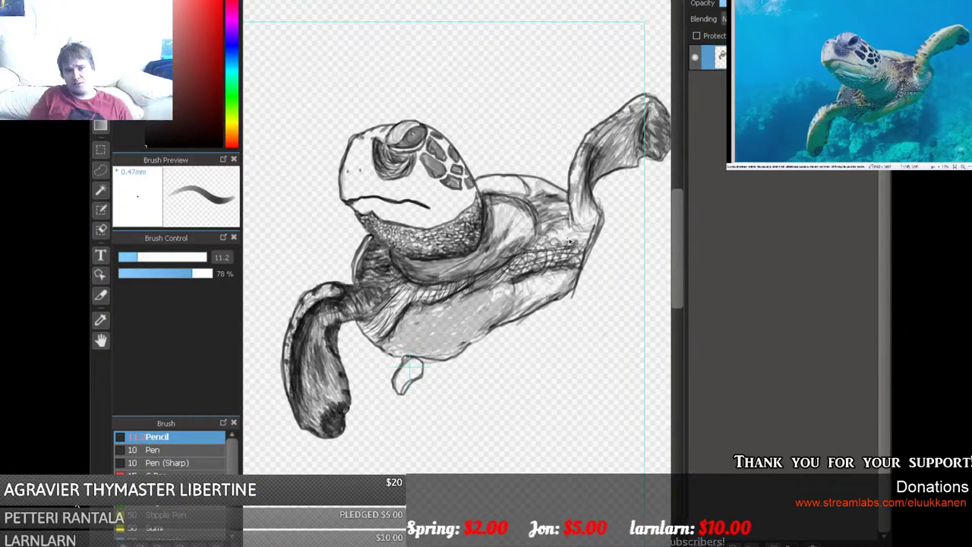
{"action": "left_click_drag", "start_coordinate": [587, 247], "coordinate": [520, 267]}
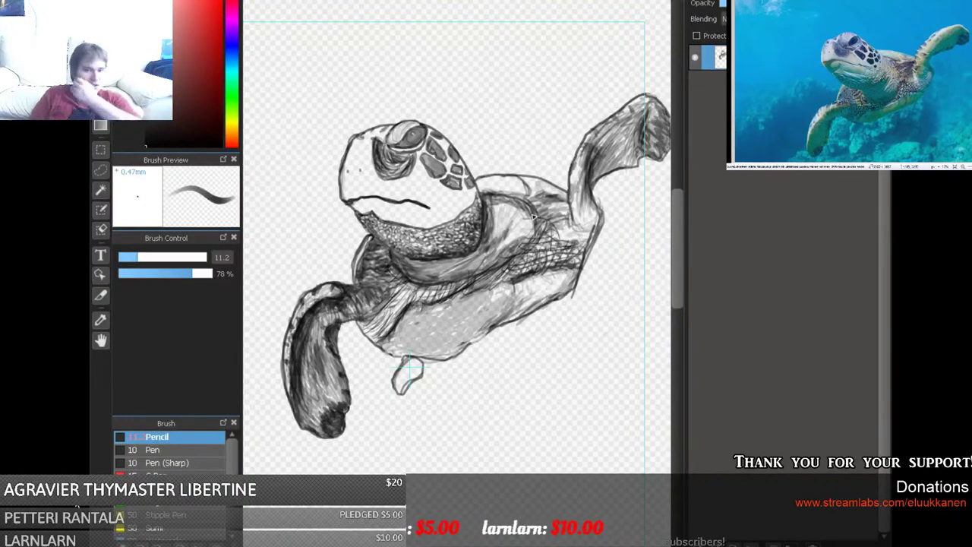
Briefly toggle the eraser, return to the pencil, and zoom in on the head.
{"action": "key", "text": "e"}
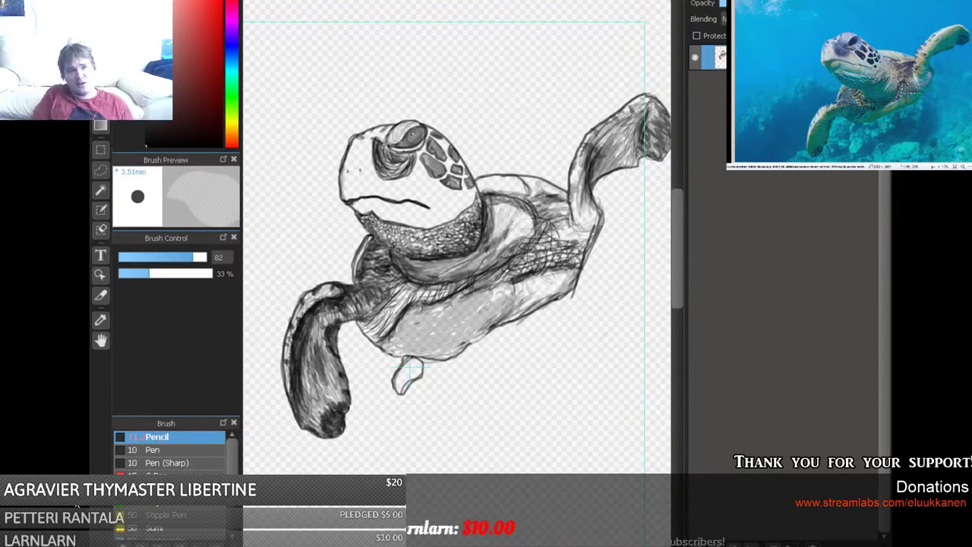
{"action": "key", "text": "b"}
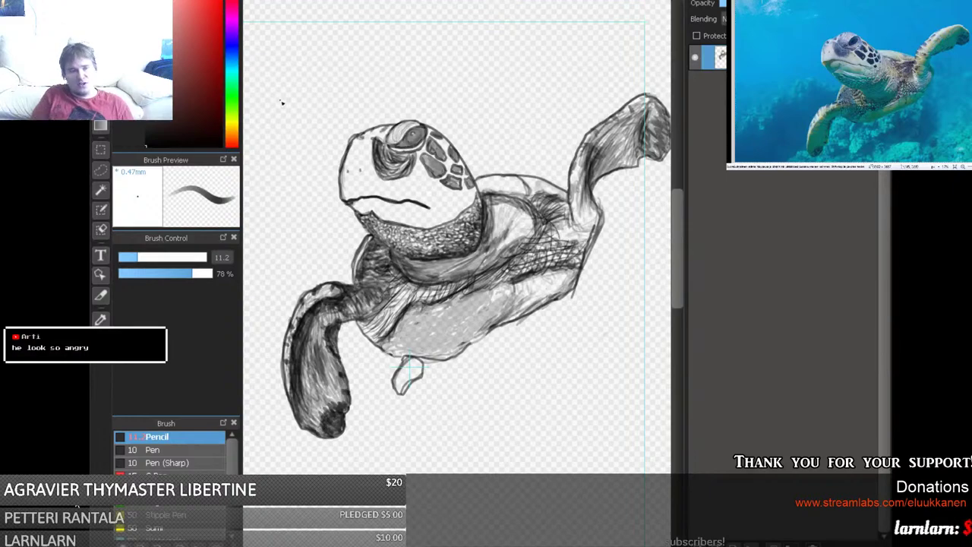
{"action": "key", "text": "ctrl+plus"}
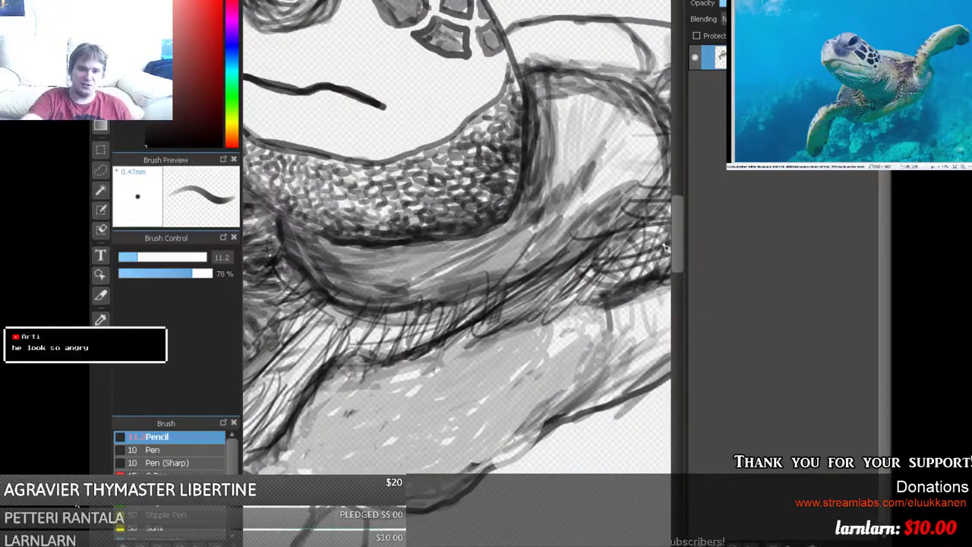
Zoom in on the eye, enlarge the pencil to size 21, and trace a thicker lower eye outline.
{"action": "left_click_drag", "start_coordinate": [684, 220], "coordinate": [675, 168]}
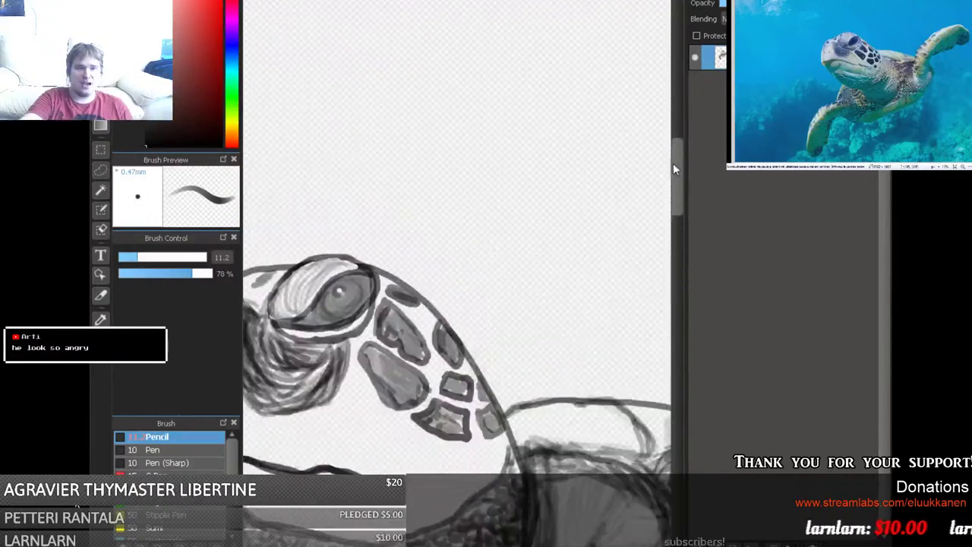
{"action": "scroll", "coordinate": [456, 357], "scroll_direction": "left", "scroll_amount": 5}
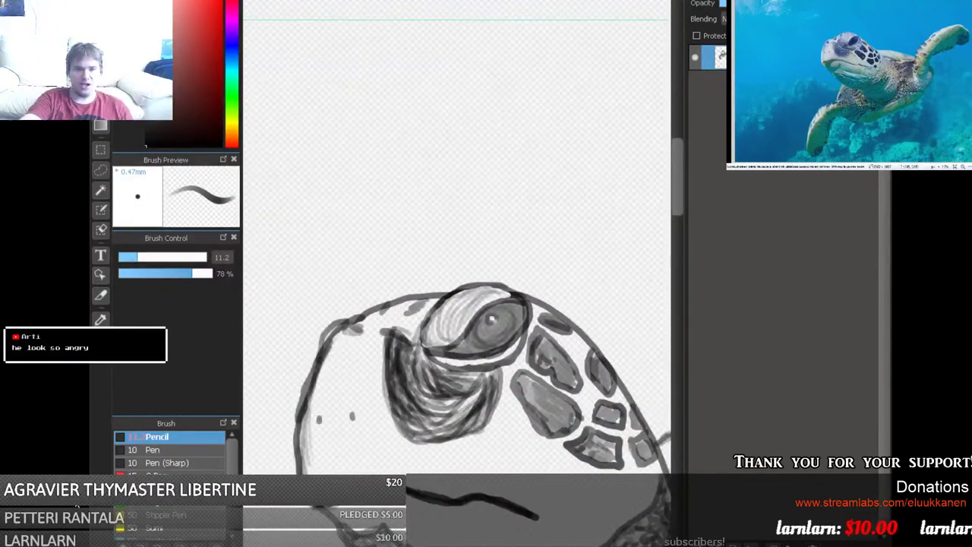
{"action": "key", "text": "ctrl+plus"}
{"action": "key", "text": "ctrl+plus"}
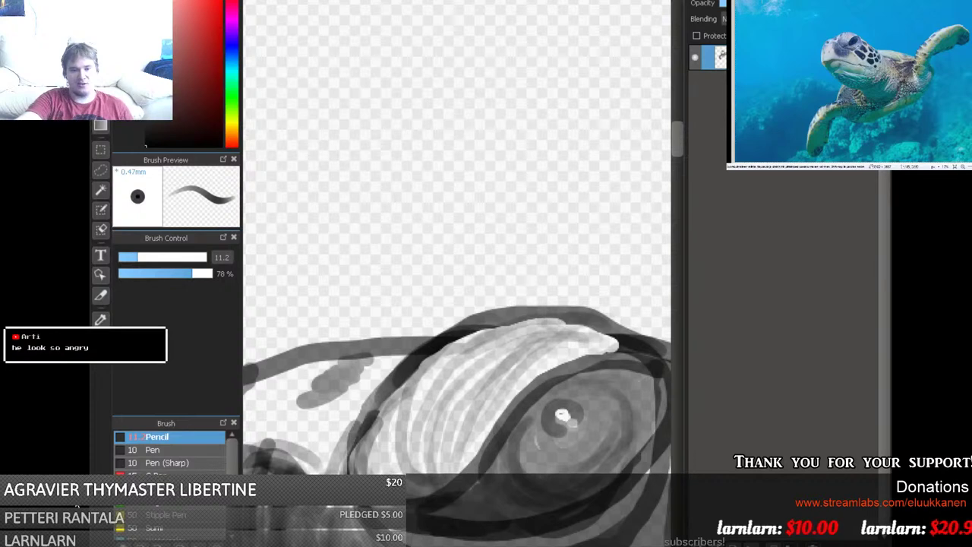
{"action": "scroll", "coordinate": [499, 427], "scroll_direction": "right", "scroll_amount": 5}
{"action": "scroll", "coordinate": [499, 427], "scroll_direction": "left", "scroll_amount": 4}
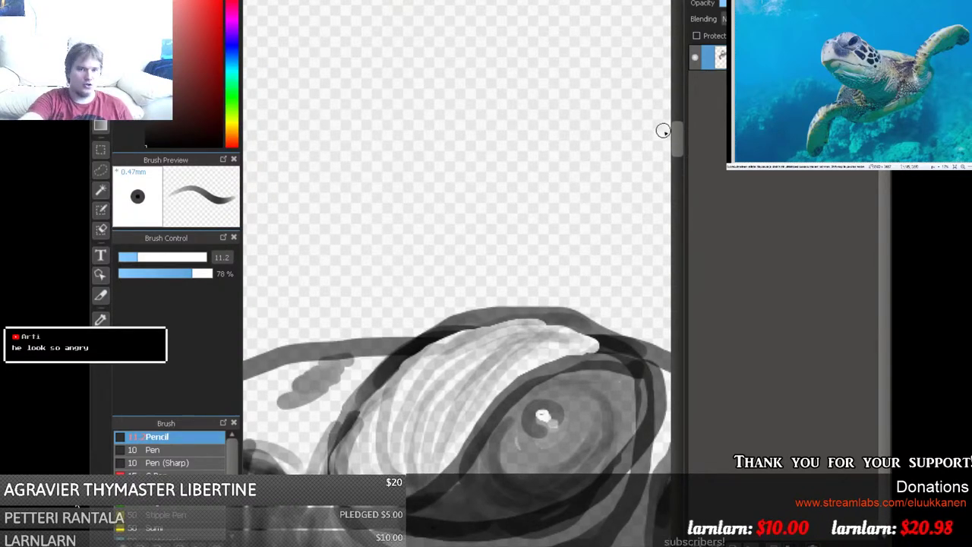
{"action": "scroll", "coordinate": [668, 144], "scroll_direction": "down", "scroll_amount": 5}
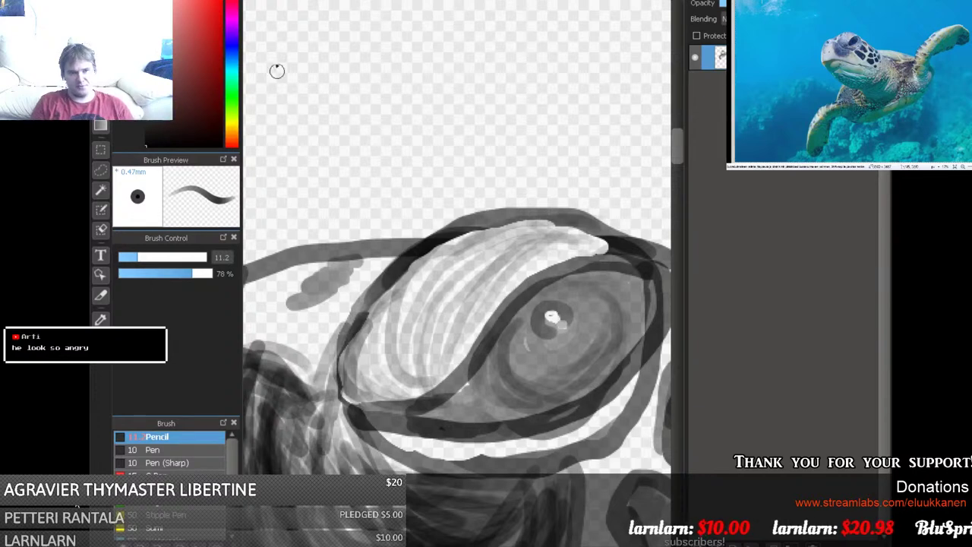
{"action": "left_click", "coordinate": [152, 260]}
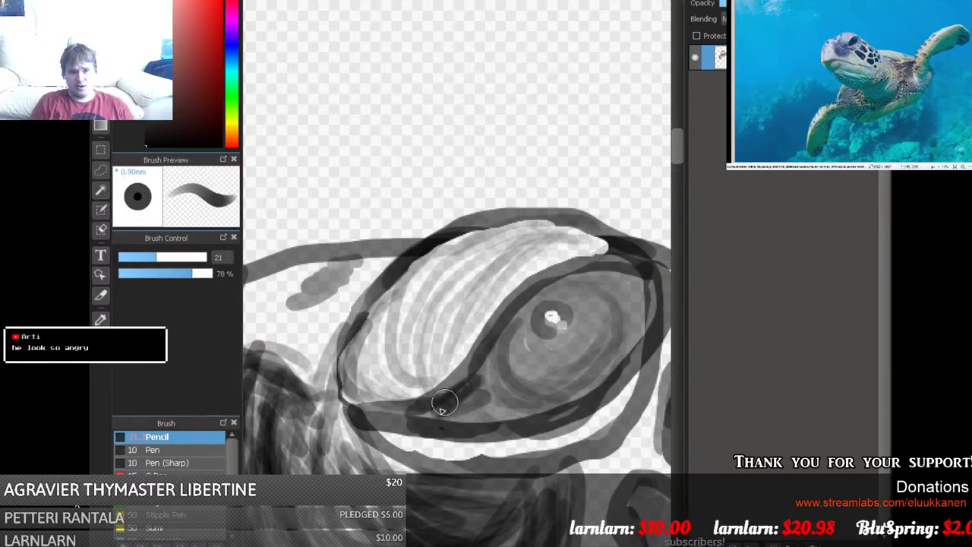
{"action": "mouse_move", "coordinate": [402, 417]}
{"action": "left_mouse_down"}
{"action": "mouse_move", "coordinate": [495, 416]}
{"action": "mouse_move", "coordinate": [478, 415]}
{"action": "mouse_move", "coordinate": [490, 406]}
{"action": "mouse_move", "coordinate": [485, 368]}
{"action": "mouse_move", "coordinate": [504, 356]}
{"action": "mouse_move", "coordinate": [539, 297]}
{"action": "mouse_move", "coordinate": [501, 333]}
{"action": "mouse_move", "coordinate": [511, 319]}
{"action": "mouse_move", "coordinate": [576, 277]}
{"action": "mouse_move", "coordinate": [584, 289]}
{"action": "mouse_move", "coordinate": [609, 275]}
{"action": "mouse_move", "coordinate": [628, 305]}
{"action": "mouse_move", "coordinate": [600, 363]}
{"action": "mouse_move", "coordinate": [627, 333]}
{"action": "mouse_move", "coordinate": [636, 291]}
{"action": "mouse_move", "coordinate": [580, 351]}
{"action": "mouse_move", "coordinate": [598, 304]}
{"action": "mouse_move", "coordinate": [608, 343]}
{"action": "mouse_move", "coordinate": [579, 305]}
{"action": "mouse_move", "coordinate": [592, 282]}
{"action": "mouse_move", "coordinate": [591, 298]}
{"action": "mouse_move", "coordinate": [608, 297]}
{"action": "mouse_move", "coordinate": [594, 342]}
{"action": "mouse_move", "coordinate": [537, 379]}
{"action": "mouse_move", "coordinate": [504, 353]}
{"action": "mouse_move", "coordinate": [524, 355]}
{"action": "mouse_move", "coordinate": [518, 344]}
{"action": "mouse_move", "coordinate": [517, 370]}
{"action": "mouse_move", "coordinate": [569, 370]}
{"action": "mouse_move", "coordinate": [591, 358]}
{"action": "mouse_move", "coordinate": [528, 346]}
{"action": "mouse_move", "coordinate": [535, 366]}
{"action": "mouse_move", "coordinate": [553, 367]}
{"action": "mouse_move", "coordinate": [506, 329]}
{"action": "mouse_move", "coordinate": [521, 351]}
{"action": "mouse_move", "coordinate": [526, 319]}
{"action": "mouse_move", "coordinate": [554, 300]}
{"action": "mouse_move", "coordinate": [567, 313]}
{"action": "mouse_move", "coordinate": [531, 338]}
{"action": "mouse_move", "coordinate": [544, 303]}
{"action": "mouse_move", "coordinate": [573, 314]}
{"action": "mouse_move", "coordinate": [552, 341]}
{"action": "mouse_move", "coordinate": [524, 317]}
{"action": "mouse_move", "coordinate": [575, 296]}
{"action": "mouse_move", "coordinate": [555, 352]}
{"action": "mouse_move", "coordinate": [547, 304]}
{"action": "mouse_move", "coordinate": [569, 361]}
{"action": "mouse_move", "coordinate": [575, 290]}
{"action": "mouse_move", "coordinate": [516, 339]}
{"action": "mouse_move", "coordinate": [582, 274]}
{"action": "mouse_move", "coordinate": [549, 358]}
{"action": "mouse_move", "coordinate": [584, 310]}
{"action": "mouse_move", "coordinate": [570, 342]}
{"action": "mouse_move", "coordinate": [560, 300]}
{"action": "mouse_move", "coordinate": [584, 322]}
{"action": "mouse_move", "coordinate": [521, 341]}
{"action": "mouse_move", "coordinate": [499, 398]}
{"action": "mouse_move", "coordinate": [464, 404]}
{"action": "mouse_move", "coordinate": [486, 406]}
{"action": "mouse_move", "coordinate": [458, 428]}
{"action": "mouse_move", "coordinate": [423, 413]}
{"action": "mouse_move", "coordinate": [542, 289]}
{"action": "mouse_move", "coordinate": [521, 342]}
{"action": "mouse_move", "coordinate": [547, 417]}
{"action": "mouse_move", "coordinate": [532, 391]}
{"action": "mouse_move", "coordinate": [542, 375]}
{"action": "mouse_move", "coordinate": [540, 385]}
{"action": "mouse_move", "coordinate": [509, 348]}
{"action": "mouse_move", "coordinate": [525, 319]}
{"action": "mouse_move", "coordinate": [582, 297]}
{"action": "mouse_move", "coordinate": [551, 360]}
{"action": "mouse_move", "coordinate": [486, 398]}
{"action": "mouse_move", "coordinate": [393, 417]}
{"action": "mouse_move", "coordinate": [364, 402]}
{"action": "left_mouse_up"}
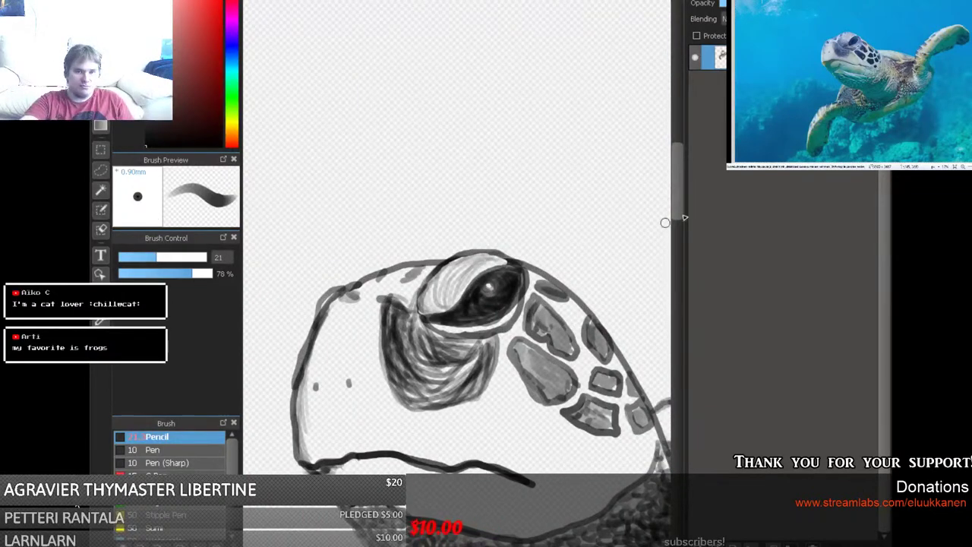
Add short dark pencil strokes along the jaw below the mouth and the left chin edge.
{"action": "scroll", "coordinate": [681, 214], "scroll_direction": "down", "scroll_amount": 5}
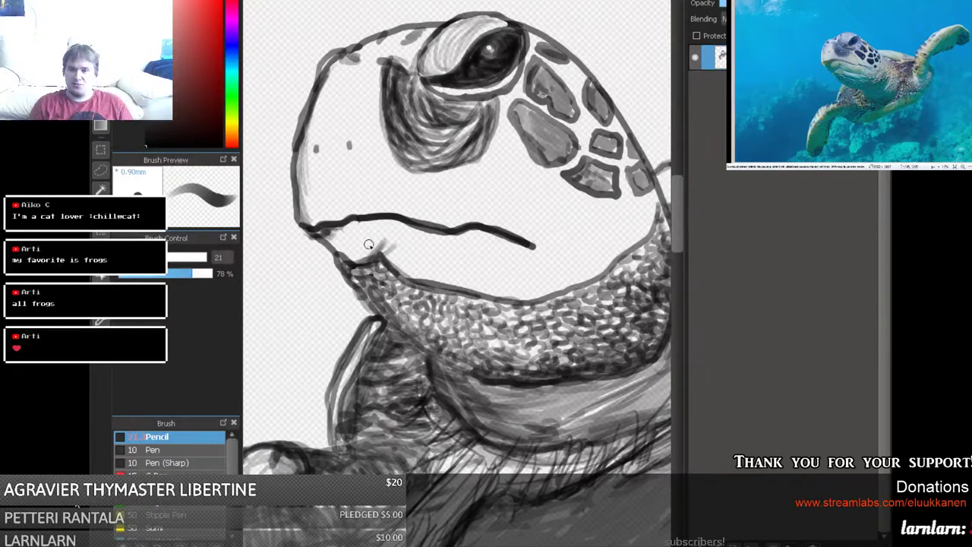
{"action": "mouse_move", "coordinate": [348, 261]}
{"action": "left_mouse_down"}
{"action": "mouse_move", "coordinate": [332, 248]}
{"action": "mouse_move", "coordinate": [325, 257]}
{"action": "mouse_move", "coordinate": [357, 262]}
{"action": "mouse_move", "coordinate": [334, 243]}
{"action": "mouse_move", "coordinate": [346, 254]}
{"action": "left_mouse_up"}
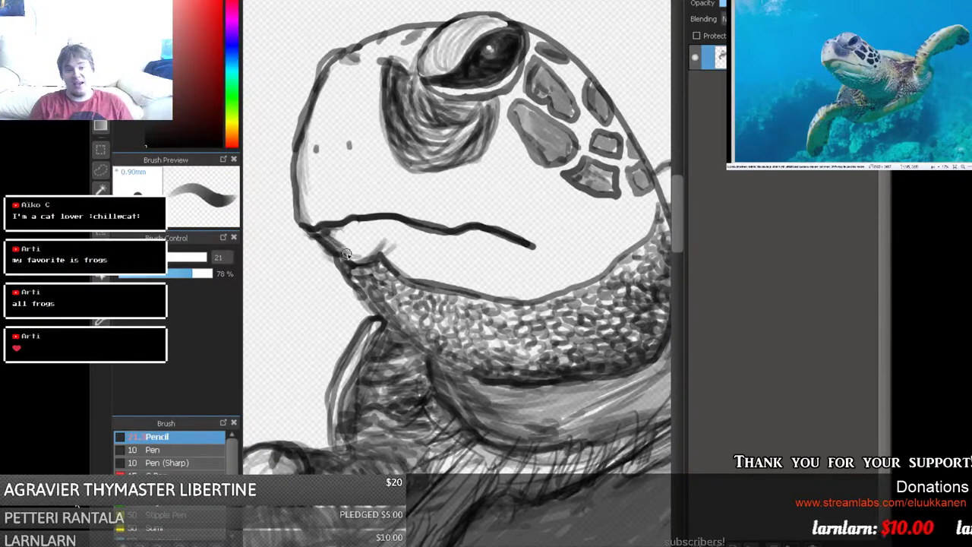
{"action": "mouse_move", "coordinate": [396, 234]}
{"action": "left_mouse_down"}
{"action": "mouse_move", "coordinate": [401, 265]}
{"action": "mouse_move", "coordinate": [363, 261]}
{"action": "mouse_move", "coordinate": [372, 250]}
{"action": "mouse_move", "coordinate": [346, 265]}
{"action": "mouse_move", "coordinate": [350, 252]}
{"action": "mouse_move", "coordinate": [372, 276]}
{"action": "left_mouse_up"}
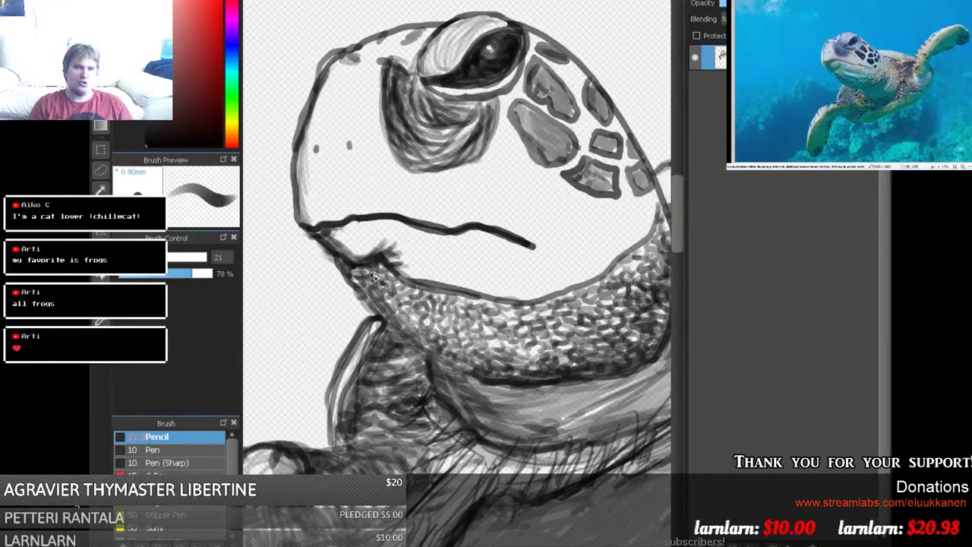
{"action": "mouse_move", "coordinate": [307, 220]}
{"action": "left_mouse_down"}
{"action": "mouse_move", "coordinate": [294, 189]}
{"action": "mouse_move", "coordinate": [305, 227]}
{"action": "mouse_move", "coordinate": [301, 144]}
{"action": "mouse_move", "coordinate": [304, 152]}
{"action": "mouse_move", "coordinate": [331, 61]}
{"action": "left_mouse_up"}
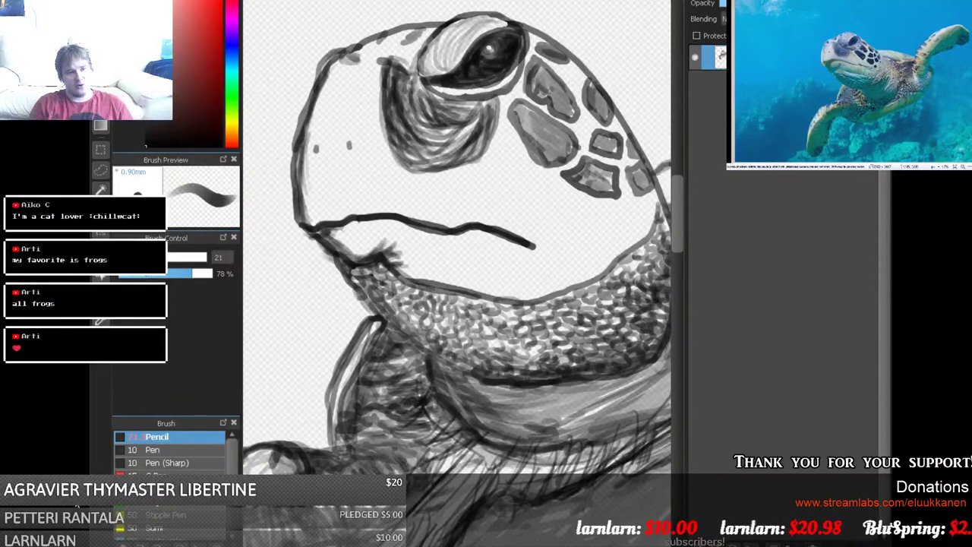
Lower pencil opacity to 34% and darken the head's left and upper-left outline.
{"action": "left_click", "coordinate": [155, 275]}
{"action": "left_click_drag", "start_coordinate": [155, 275], "coordinate": [150, 275]}
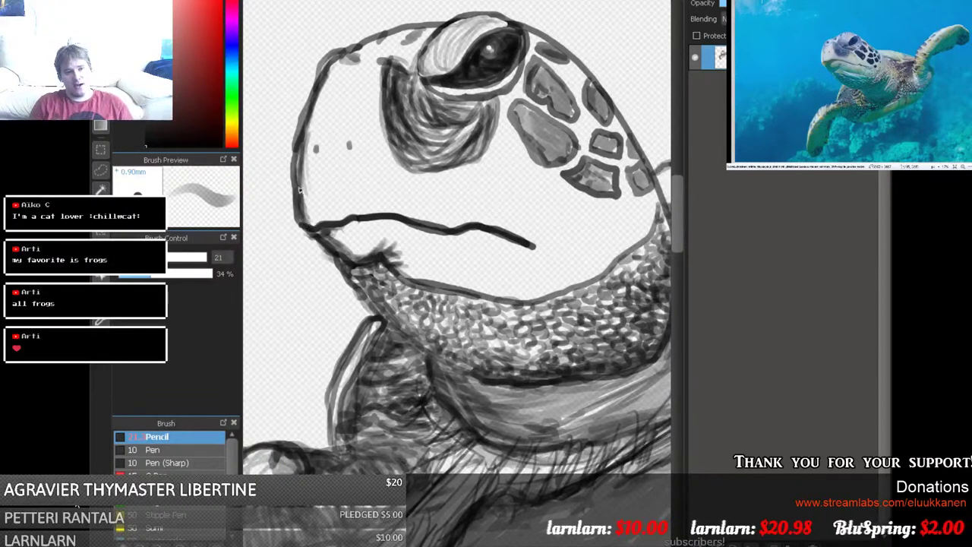
{"action": "mouse_move", "coordinate": [301, 176]}
{"action": "left_mouse_down"}
{"action": "mouse_move", "coordinate": [325, 88]}
{"action": "mouse_move", "coordinate": [347, 55]}
{"action": "mouse_move", "coordinate": [340, 79]}
{"action": "mouse_move", "coordinate": [330, 66]}
{"action": "mouse_move", "coordinate": [339, 55]}
{"action": "mouse_move", "coordinate": [328, 114]}
{"action": "mouse_move", "coordinate": [341, 96]}
{"action": "mouse_move", "coordinate": [341, 77]}
{"action": "mouse_move", "coordinate": [321, 125]}
{"action": "left_mouse_up"}
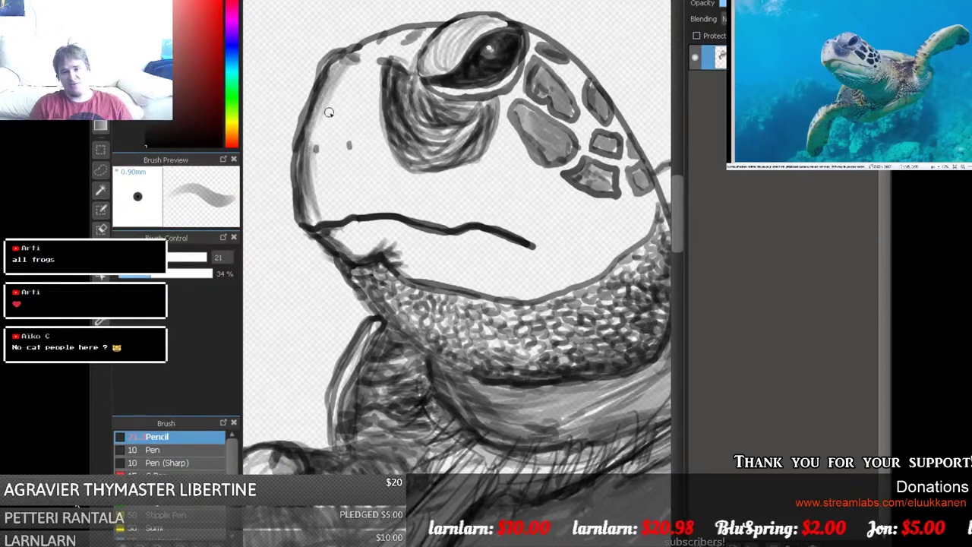
{"action": "mouse_move", "coordinate": [321, 159]}
{"action": "left_mouse_down"}
{"action": "mouse_move", "coordinate": [315, 134]}
{"action": "mouse_move", "coordinate": [320, 162]}
{"action": "mouse_move", "coordinate": [343, 84]}
{"action": "left_mouse_up"}
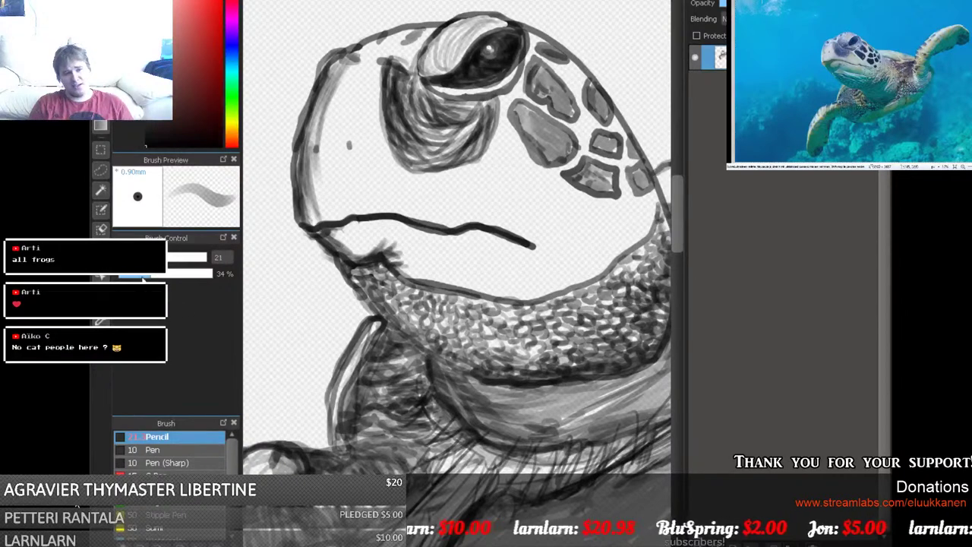
At 17% opacity, softly shade the head's left edge, top and cheek, and darken the jaw edge.
{"action": "left_click_drag", "start_coordinate": [150, 277], "coordinate": [135, 278]}
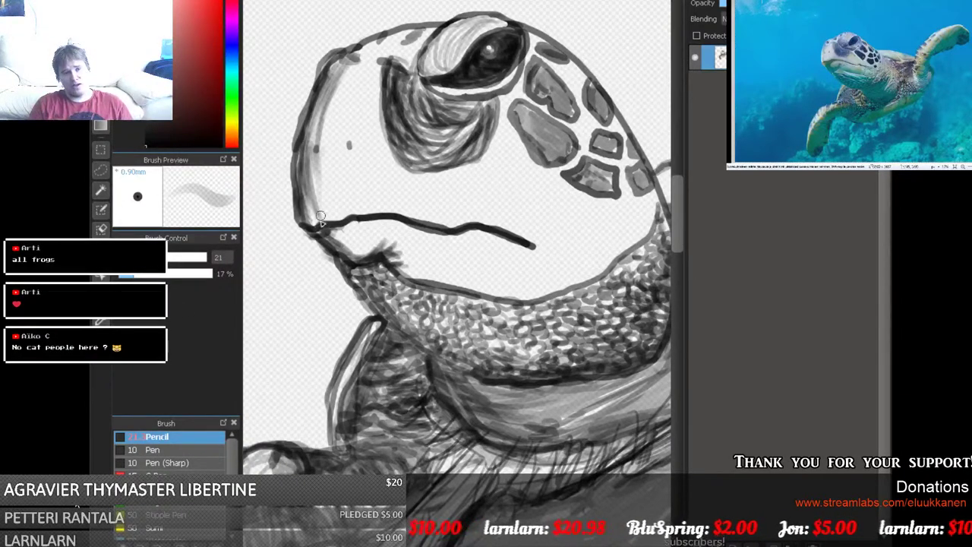
{"action": "mouse_move", "coordinate": [316, 196]}
{"action": "left_mouse_down"}
{"action": "mouse_move", "coordinate": [345, 83]}
{"action": "mouse_move", "coordinate": [342, 111]}
{"action": "left_mouse_up"}
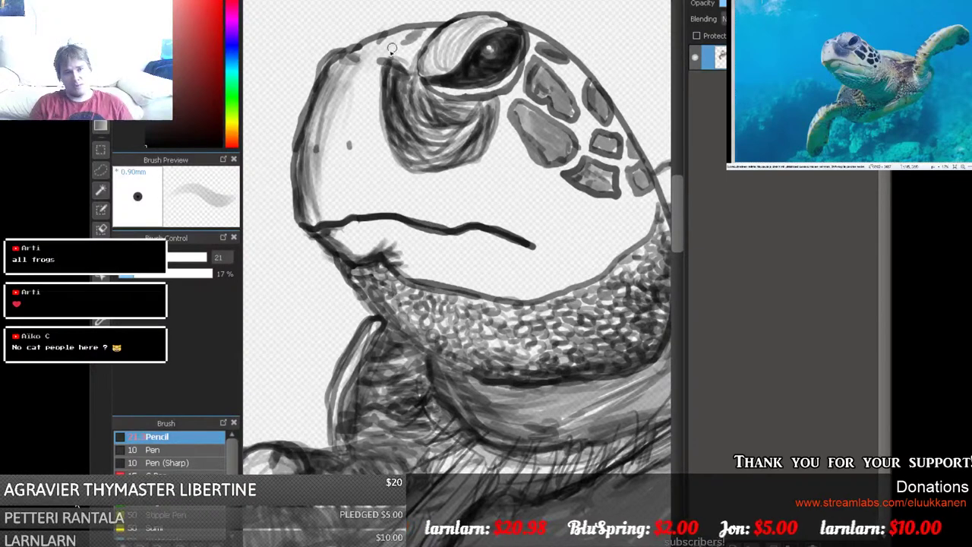
{"action": "mouse_move", "coordinate": [387, 47]}
{"action": "left_mouse_down"}
{"action": "mouse_move", "coordinate": [400, 61]}
{"action": "mouse_move", "coordinate": [422, 50]}
{"action": "mouse_move", "coordinate": [421, 59]}
{"action": "left_mouse_up"}
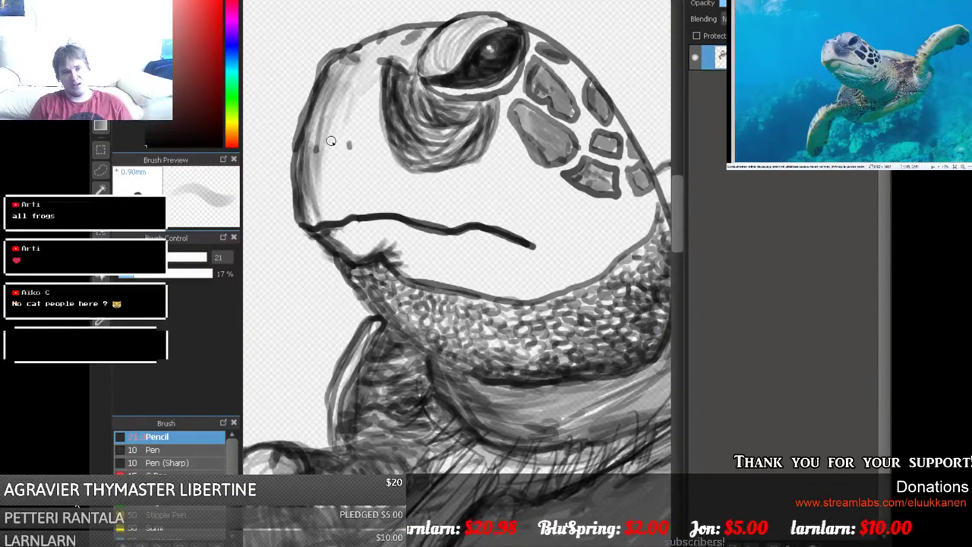
{"action": "mouse_move", "coordinate": [326, 148]}
{"action": "left_mouse_down"}
{"action": "mouse_move", "coordinate": [319, 184]}
{"action": "mouse_move", "coordinate": [332, 210]}
{"action": "mouse_move", "coordinate": [314, 178]}
{"action": "mouse_move", "coordinate": [336, 206]}
{"action": "mouse_move", "coordinate": [356, 201]}
{"action": "mouse_move", "coordinate": [339, 198]}
{"action": "mouse_move", "coordinate": [339, 211]}
{"action": "mouse_move", "coordinate": [340, 163]}
{"action": "mouse_move", "coordinate": [331, 171]}
{"action": "mouse_move", "coordinate": [327, 144]}
{"action": "mouse_move", "coordinate": [332, 132]}
{"action": "mouse_move", "coordinate": [342, 150]}
{"action": "mouse_move", "coordinate": [347, 143]}
{"action": "mouse_move", "coordinate": [356, 97]}
{"action": "mouse_move", "coordinate": [338, 182]}
{"action": "left_mouse_up"}
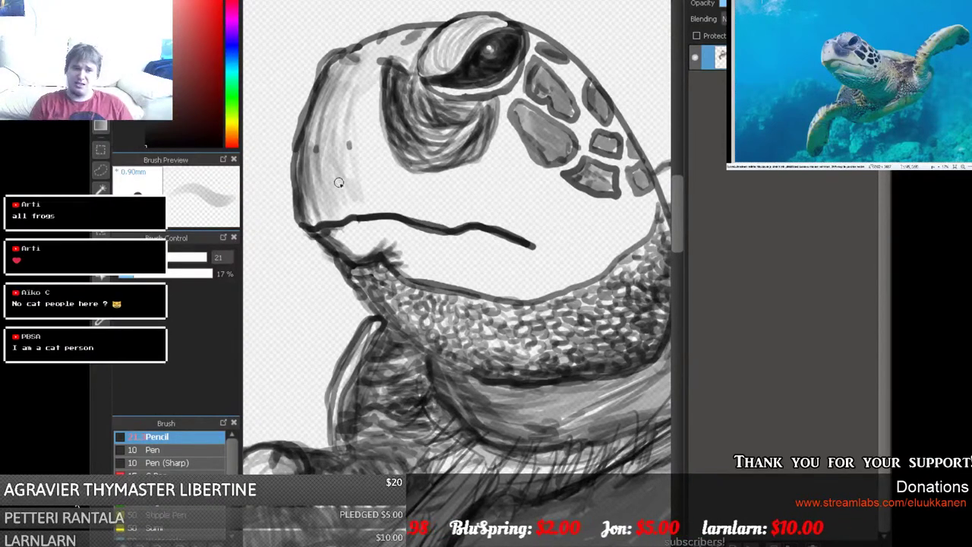
{"action": "mouse_move", "coordinate": [339, 148]}
{"action": "left_mouse_down"}
{"action": "mouse_move", "coordinate": [316, 184]}
{"action": "mouse_move", "coordinate": [312, 229]}
{"action": "mouse_move", "coordinate": [309, 143]}
{"action": "mouse_move", "coordinate": [329, 226]}
{"action": "mouse_move", "coordinate": [360, 248]}
{"action": "mouse_move", "coordinate": [330, 241]}
{"action": "mouse_move", "coordinate": [342, 228]}
{"action": "mouse_move", "coordinate": [369, 251]}
{"action": "mouse_move", "coordinate": [333, 248]}
{"action": "mouse_move", "coordinate": [344, 252]}
{"action": "mouse_move", "coordinate": [326, 239]}
{"action": "mouse_move", "coordinate": [389, 240]}
{"action": "left_mouse_up"}
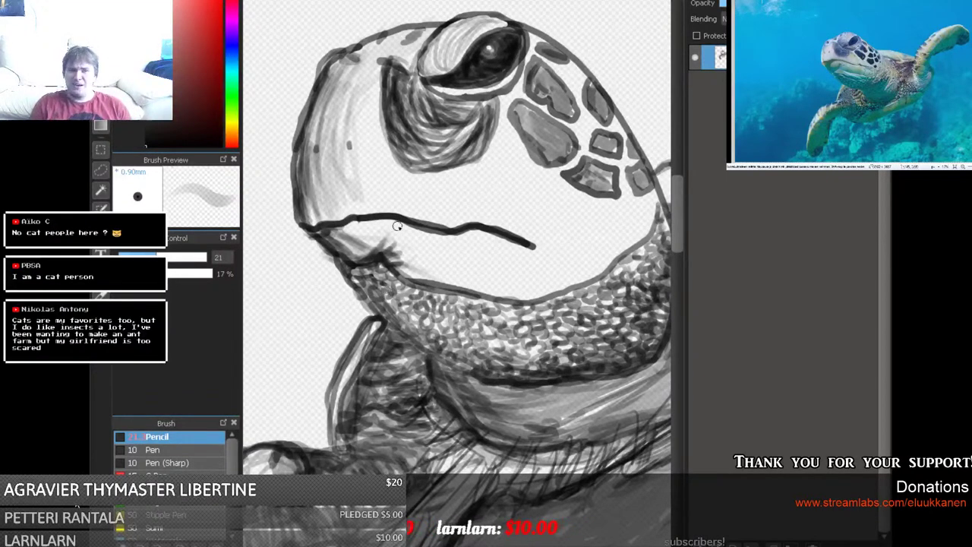
{"action": "mouse_move", "coordinate": [398, 266]}
{"action": "left_mouse_down"}
{"action": "mouse_move", "coordinate": [467, 294]}
{"action": "mouse_move", "coordinate": [427, 265]}
{"action": "mouse_move", "coordinate": [458, 281]}
{"action": "mouse_move", "coordinate": [437, 272]}
{"action": "mouse_move", "coordinate": [436, 282]}
{"action": "mouse_move", "coordinate": [445, 288]}
{"action": "mouse_move", "coordinate": [433, 272]}
{"action": "mouse_move", "coordinate": [443, 272]}
{"action": "mouse_move", "coordinate": [462, 289]}
{"action": "left_mouse_up"}
Darken the jaw's lower edge line further with a soft 17% pencil stroke.
{"action": "mouse_move", "coordinate": [538, 295]}
{"action": "left_mouse_down"}
{"action": "mouse_move", "coordinate": [513, 294]}
{"action": "mouse_move", "coordinate": [537, 301]}
{"action": "mouse_move", "coordinate": [613, 250]}
{"action": "mouse_move", "coordinate": [535, 291]}
{"action": "mouse_move", "coordinate": [574, 283]}
{"action": "mouse_move", "coordinate": [641, 227]}
{"action": "mouse_move", "coordinate": [609, 241]}
{"action": "mouse_move", "coordinate": [638, 205]}
{"action": "mouse_move", "coordinate": [632, 216]}
{"action": "mouse_move", "coordinate": [643, 223]}
{"action": "mouse_move", "coordinate": [642, 213]}
{"action": "mouse_move", "coordinate": [630, 247]}
{"action": "mouse_move", "coordinate": [622, 246]}
{"action": "mouse_move", "coordinate": [650, 227]}
{"action": "mouse_move", "coordinate": [629, 244]}
{"action": "mouse_move", "coordinate": [637, 218]}
{"action": "mouse_move", "coordinate": [656, 198]}
{"action": "mouse_move", "coordinate": [636, 242]}
{"action": "mouse_move", "coordinate": [625, 245]}
{"action": "mouse_move", "coordinate": [647, 229]}
{"action": "mouse_move", "coordinate": [566, 292]}
{"action": "mouse_move", "coordinate": [475, 295]}
{"action": "mouse_move", "coordinate": [523, 298]}
{"action": "mouse_move", "coordinate": [514, 302]}
{"action": "mouse_move", "coordinate": [566, 293]}
{"action": "mouse_move", "coordinate": [544, 297]}
{"action": "mouse_move", "coordinate": [611, 257]}
{"action": "mouse_move", "coordinate": [578, 281]}
{"action": "mouse_move", "coordinate": [503, 304]}
{"action": "mouse_move", "coordinate": [409, 275]}
{"action": "mouse_move", "coordinate": [468, 270]}
{"action": "left_mouse_up"}
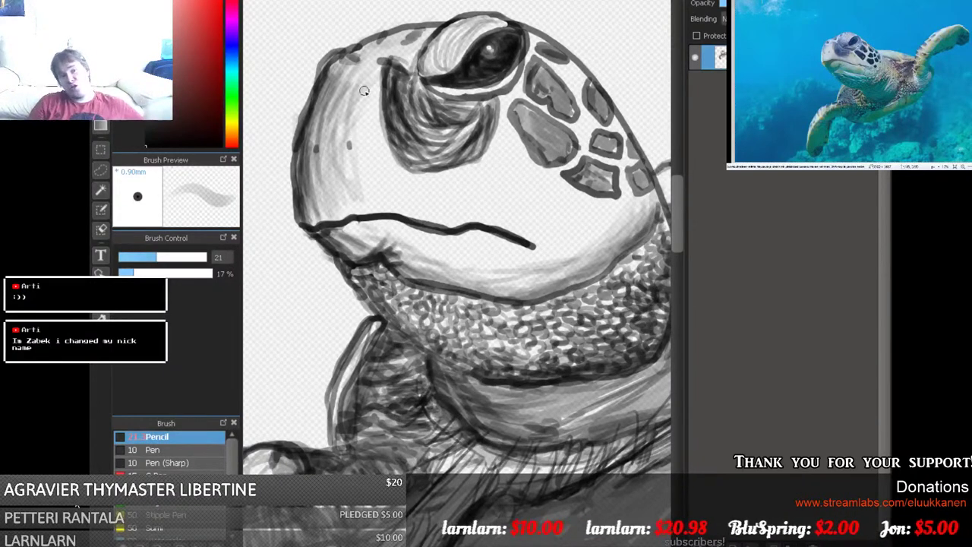
Hatch dark strokes down the eye's left edge and shade the scale beside the eye socket.
{"action": "left_click_drag", "start_coordinate": [383, 73], "coordinate": [378, 118]}
{"action": "mouse_move", "coordinate": [383, 69]}
{"action": "left_mouse_down"}
{"action": "mouse_move", "coordinate": [376, 120]}
{"action": "mouse_move", "coordinate": [384, 57]}
{"action": "mouse_move", "coordinate": [381, 85]}
{"action": "left_mouse_up"}
{"action": "mouse_move", "coordinate": [393, 51]}
{"action": "left_mouse_down"}
{"action": "mouse_move", "coordinate": [383, 81]}
{"action": "mouse_move", "coordinate": [402, 48]}
{"action": "mouse_move", "coordinate": [372, 117]}
{"action": "left_mouse_up"}
{"action": "left_click_drag", "start_coordinate": [382, 82], "coordinate": [380, 159]}
{"action": "left_click_drag", "start_coordinate": [391, 105], "coordinate": [376, 164]}
{"action": "mouse_move", "coordinate": [383, 87]}
{"action": "left_mouse_down"}
{"action": "mouse_move", "coordinate": [369, 136]}
{"action": "mouse_move", "coordinate": [386, 138]}
{"action": "left_mouse_up"}
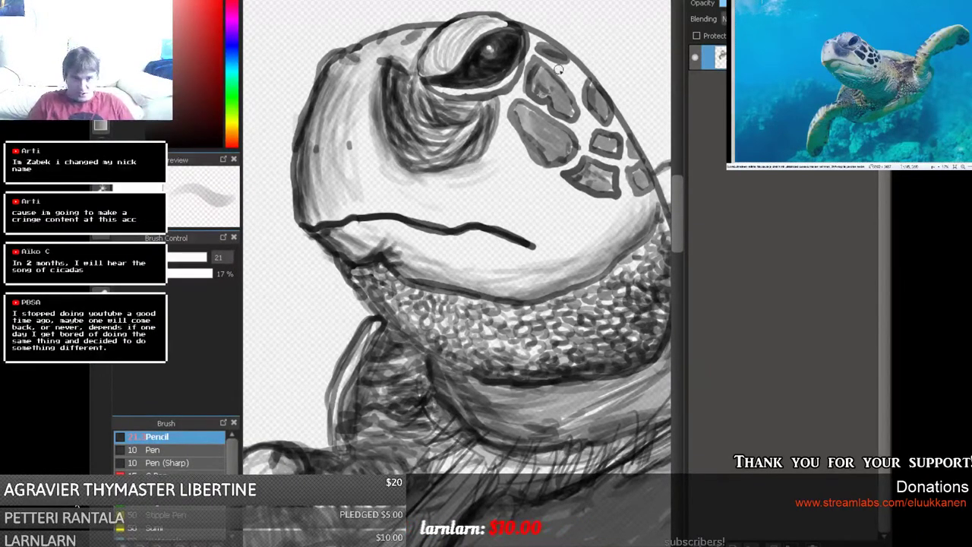
{"action": "left_click_drag", "start_coordinate": [493, 130], "coordinate": [476, 156]}
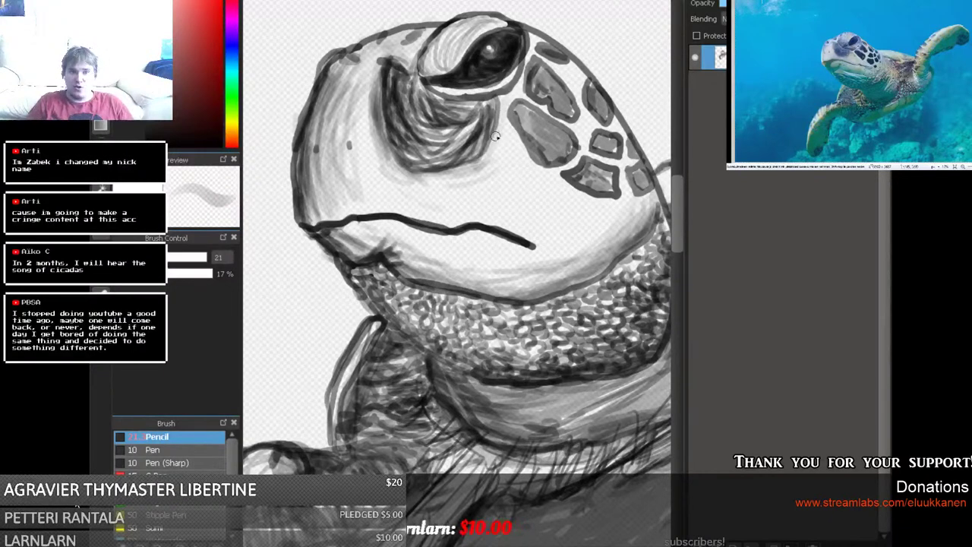
{"action": "mouse_move", "coordinate": [495, 135]}
{"action": "left_mouse_down"}
{"action": "mouse_move", "coordinate": [508, 111]}
{"action": "mouse_move", "coordinate": [504, 135]}
{"action": "mouse_move", "coordinate": [464, 157]}
{"action": "mouse_move", "coordinate": [470, 168]}
{"action": "mouse_move", "coordinate": [447, 168]}
{"action": "mouse_move", "coordinate": [404, 136]}
{"action": "mouse_move", "coordinate": [399, 102]}
{"action": "mouse_move", "coordinate": [485, 124]}
{"action": "mouse_move", "coordinate": [424, 153]}
{"action": "mouse_move", "coordinate": [476, 119]}
{"action": "mouse_move", "coordinate": [462, 131]}
{"action": "mouse_move", "coordinate": [404, 130]}
{"action": "mouse_move", "coordinate": [462, 113]}
{"action": "mouse_move", "coordinate": [461, 133]}
{"action": "mouse_move", "coordinate": [415, 134]}
{"action": "left_mouse_up"}
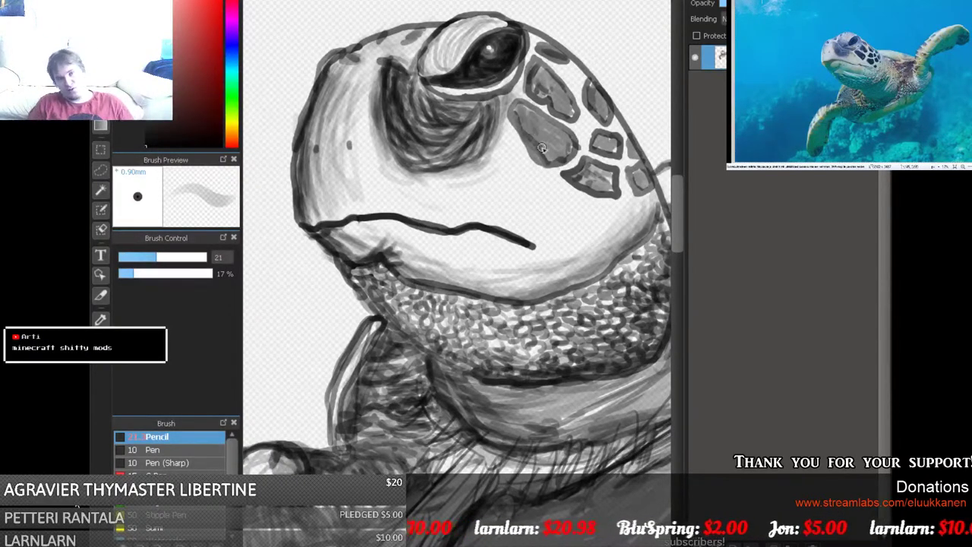
Shade and outline the scales beside the eye more darkly.
{"action": "mouse_move", "coordinate": [523, 116]}
{"action": "left_mouse_down"}
{"action": "mouse_move", "coordinate": [571, 141]}
{"action": "mouse_move", "coordinate": [519, 133]}
{"action": "mouse_move", "coordinate": [513, 116]}
{"action": "mouse_move", "coordinate": [545, 88]}
{"action": "mouse_move", "coordinate": [531, 107]}
{"action": "mouse_move", "coordinate": [539, 73]}
{"action": "mouse_move", "coordinate": [550, 86]}
{"action": "mouse_move", "coordinate": [531, 96]}
{"action": "mouse_move", "coordinate": [550, 62]}
{"action": "mouse_move", "coordinate": [539, 66]}
{"action": "mouse_move", "coordinate": [553, 89]}
{"action": "mouse_move", "coordinate": [538, 92]}
{"action": "mouse_move", "coordinate": [535, 84]}
{"action": "mouse_move", "coordinate": [536, 119]}
{"action": "left_mouse_up"}
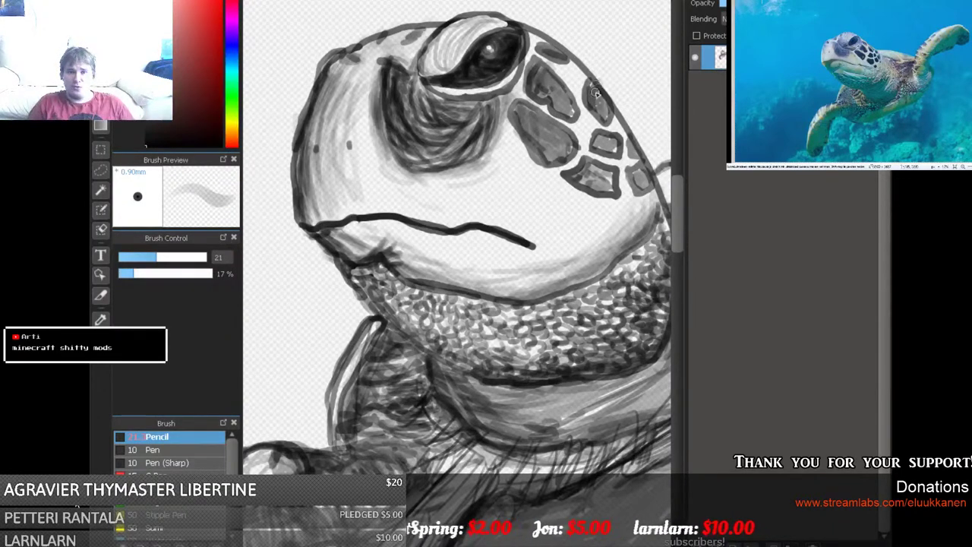
{"action": "left_click_drag", "start_coordinate": [596, 92], "coordinate": [590, 82]}
{"action": "mouse_move", "coordinate": [593, 146]}
{"action": "left_mouse_down"}
{"action": "mouse_move", "coordinate": [584, 155]}
{"action": "mouse_move", "coordinate": [607, 139]}
{"action": "left_mouse_up"}
At 36% opacity, deepen the small head scales' shading and thicken the mouth line.
{"action": "left_click", "coordinate": [152, 273]}
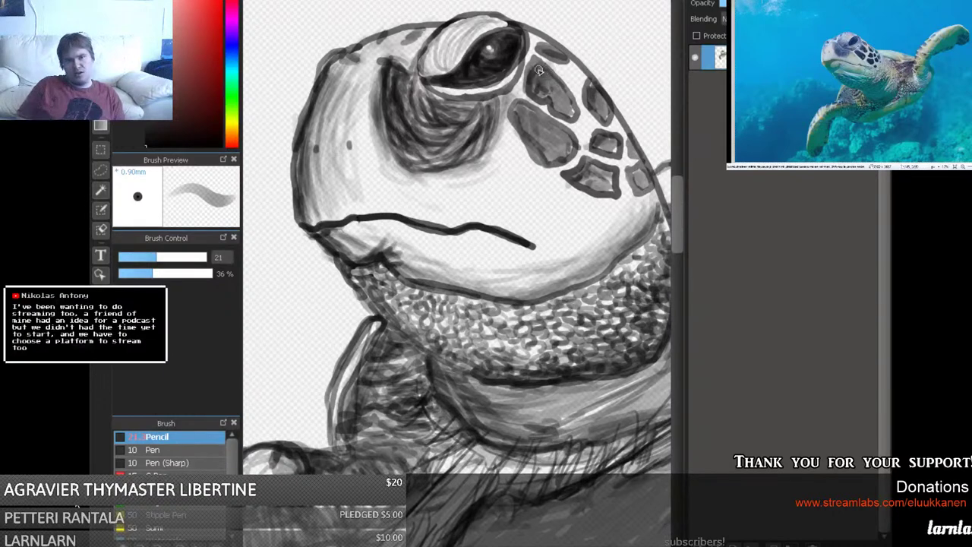
{"action": "mouse_move", "coordinate": [524, 105]}
{"action": "left_mouse_down"}
{"action": "mouse_move", "coordinate": [530, 128]}
{"action": "mouse_move", "coordinate": [531, 114]}
{"action": "mouse_move", "coordinate": [541, 122]}
{"action": "mouse_move", "coordinate": [536, 134]}
{"action": "mouse_move", "coordinate": [521, 136]}
{"action": "mouse_move", "coordinate": [538, 122]}
{"action": "mouse_move", "coordinate": [527, 131]}
{"action": "mouse_move", "coordinate": [525, 119]}
{"action": "left_mouse_up"}
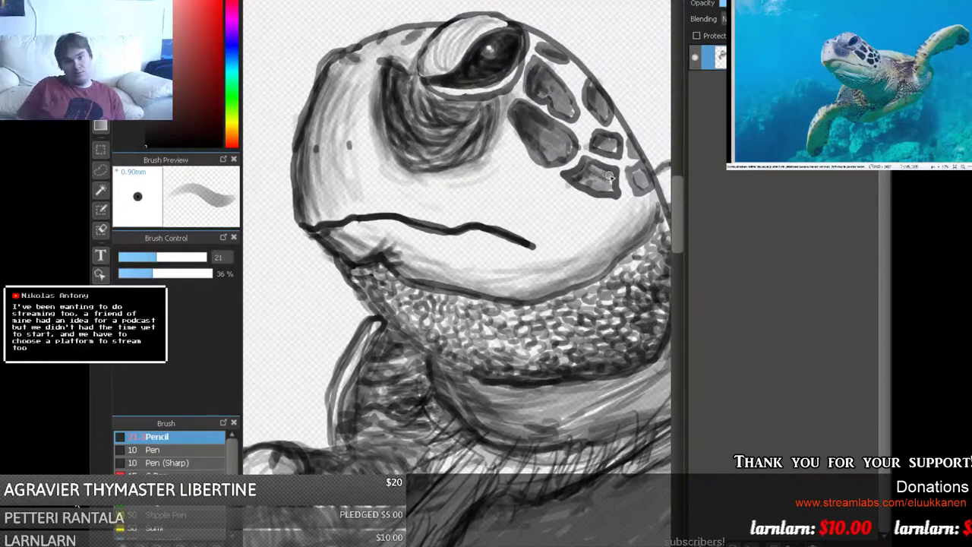
{"action": "left_click_drag", "start_coordinate": [609, 176], "coordinate": [580, 176]}
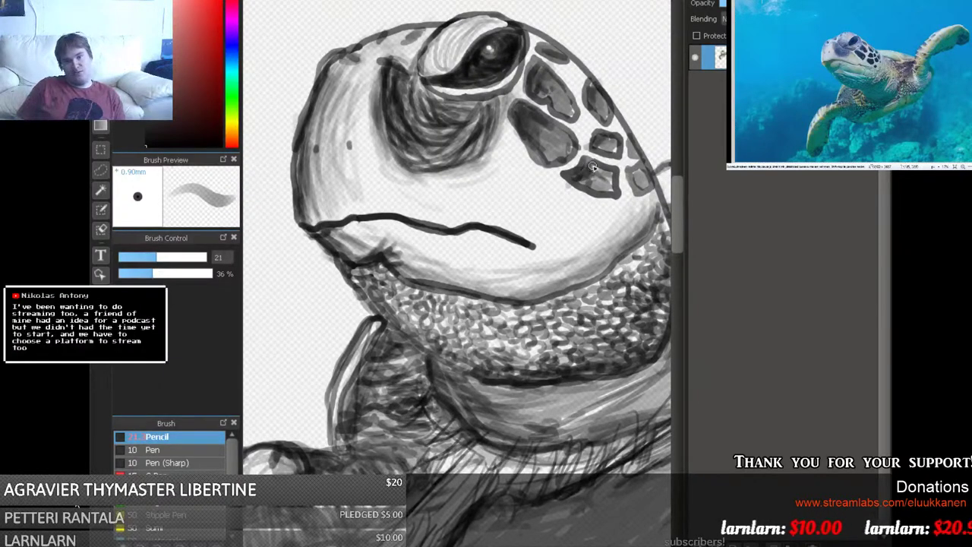
{"action": "left_click_drag", "start_coordinate": [616, 137], "coordinate": [599, 143]}
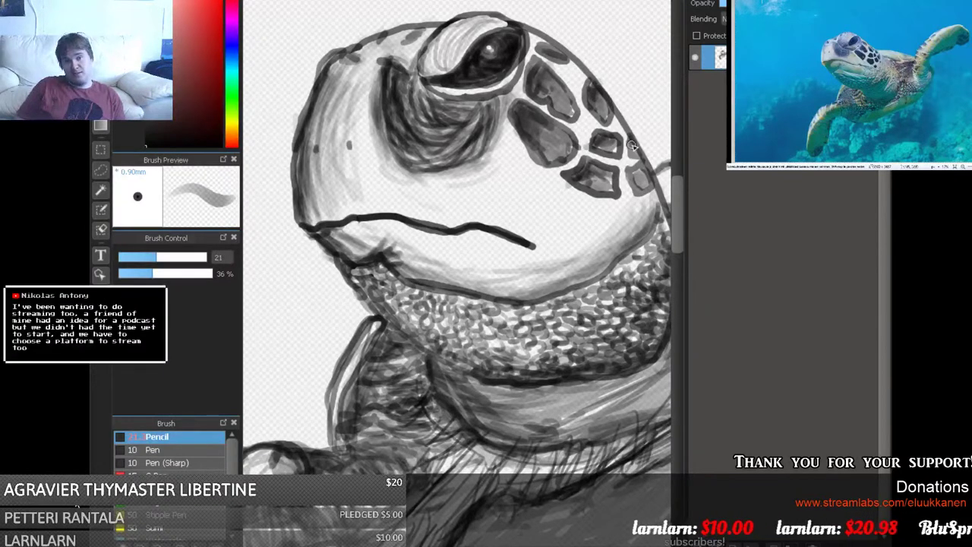
{"action": "mouse_move", "coordinate": [632, 145]}
{"action": "left_mouse_down"}
{"action": "mouse_move", "coordinate": [636, 179]}
{"action": "mouse_move", "coordinate": [601, 172]}
{"action": "mouse_move", "coordinate": [578, 183]}
{"action": "mouse_move", "coordinate": [533, 121]}
{"action": "mouse_move", "coordinate": [533, 144]}
{"action": "mouse_move", "coordinate": [538, 152]}
{"action": "mouse_move", "coordinate": [529, 116]}
{"action": "mouse_move", "coordinate": [534, 129]}
{"action": "mouse_move", "coordinate": [548, 77]}
{"action": "mouse_move", "coordinate": [543, 88]}
{"action": "mouse_move", "coordinate": [544, 73]}
{"action": "mouse_move", "coordinate": [531, 75]}
{"action": "mouse_move", "coordinate": [535, 85]}
{"action": "mouse_move", "coordinate": [560, 79]}
{"action": "mouse_move", "coordinate": [525, 119]}
{"action": "mouse_move", "coordinate": [537, 102]}
{"action": "mouse_move", "coordinate": [536, 80]}
{"action": "left_mouse_up"}
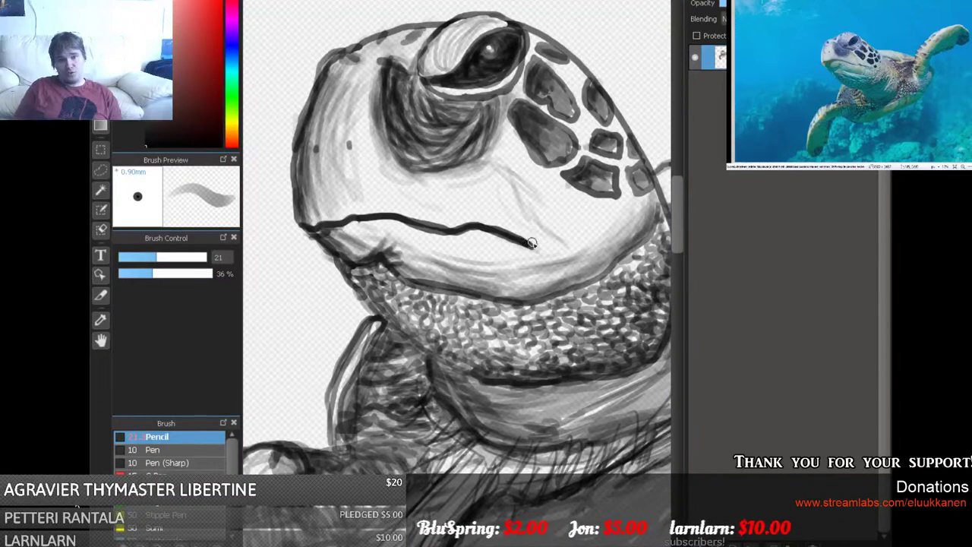
{"action": "left_click_drag", "start_coordinate": [533, 245], "coordinate": [521, 232]}
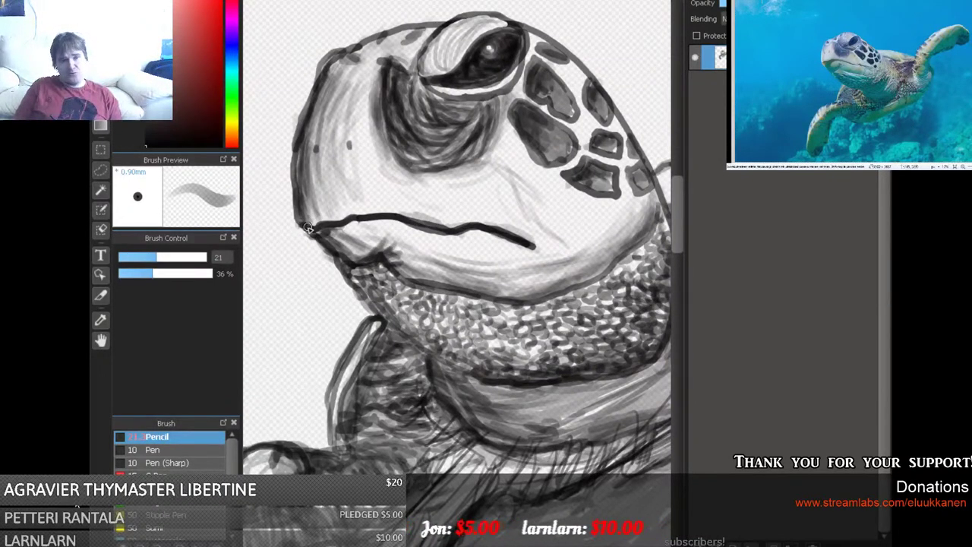
{"action": "mouse_move", "coordinate": [320, 221]}
{"action": "left_mouse_down"}
{"action": "mouse_move", "coordinate": [363, 210]}
{"action": "mouse_move", "coordinate": [404, 216]}
{"action": "mouse_move", "coordinate": [363, 210]}
{"action": "mouse_move", "coordinate": [495, 220]}
{"action": "mouse_move", "coordinate": [459, 234]}
{"action": "mouse_move", "coordinate": [442, 227]}
{"action": "mouse_move", "coordinate": [501, 224]}
{"action": "mouse_move", "coordinate": [442, 228]}
{"action": "mouse_move", "coordinate": [478, 220]}
{"action": "mouse_move", "coordinate": [504, 230]}
{"action": "mouse_move", "coordinate": [337, 247]}
{"action": "mouse_move", "coordinate": [319, 227]}
{"action": "mouse_move", "coordinate": [361, 271]}
{"action": "mouse_move", "coordinate": [367, 255]}
{"action": "mouse_move", "coordinate": [358, 291]}
{"action": "mouse_move", "coordinate": [355, 271]}
{"action": "mouse_move", "coordinate": [397, 331]}
{"action": "mouse_move", "coordinate": [374, 307]}
{"action": "mouse_move", "coordinate": [371, 276]}
{"action": "left_mouse_up"}
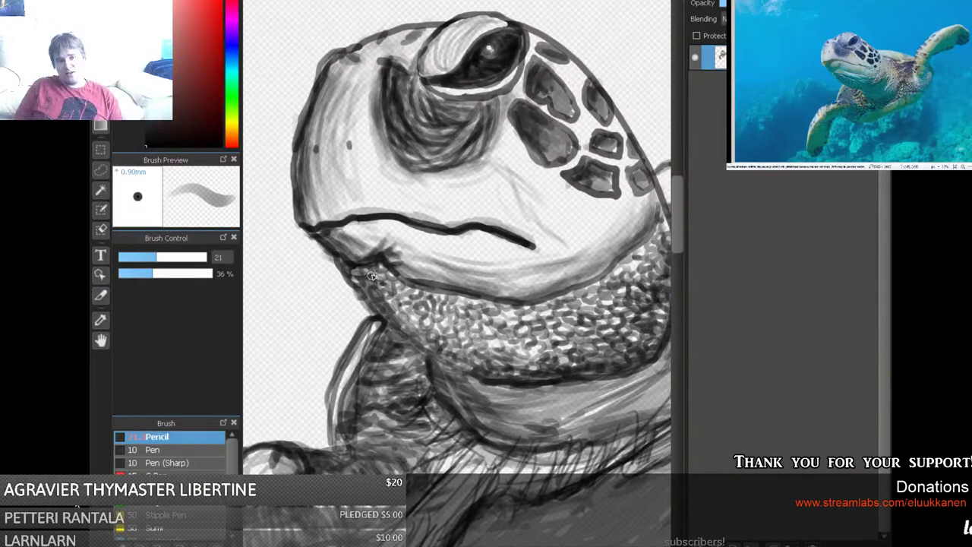
Hatch scale texture on the neck and trace a darker neck outline at higher opacity.
{"action": "mouse_move", "coordinate": [387, 310]}
{"action": "left_mouse_down"}
{"action": "mouse_move", "coordinate": [360, 339]}
{"action": "mouse_move", "coordinate": [342, 385]}
{"action": "mouse_move", "coordinate": [387, 363]}
{"action": "mouse_move", "coordinate": [386, 381]}
{"action": "mouse_move", "coordinate": [383, 358]}
{"action": "mouse_move", "coordinate": [373, 359]}
{"action": "mouse_move", "coordinate": [346, 426]}
{"action": "left_mouse_up"}
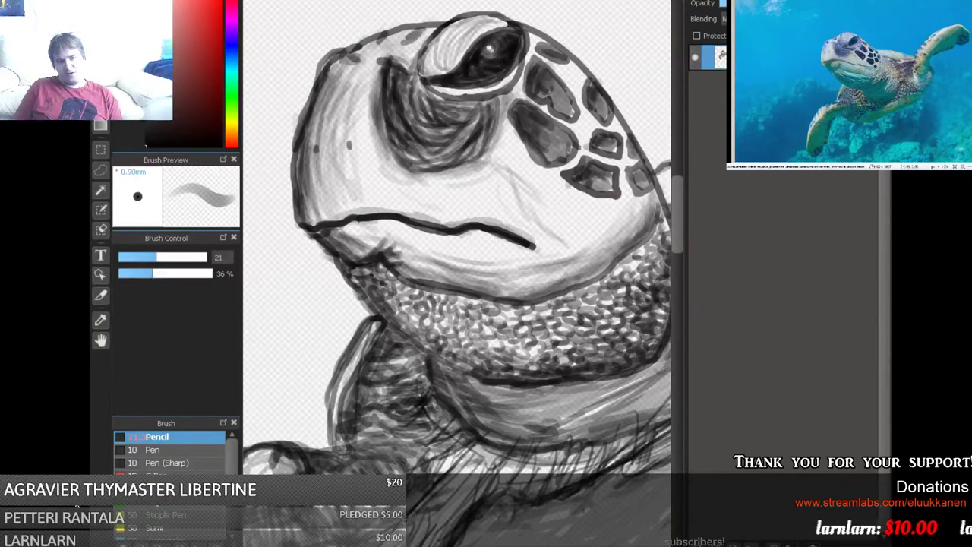
{"action": "mouse_move", "coordinate": [450, 424]}
{"action": "left_mouse_down"}
{"action": "mouse_move", "coordinate": [420, 377]}
{"action": "mouse_move", "coordinate": [426, 357]}
{"action": "mouse_move", "coordinate": [470, 387]}
{"action": "mouse_move", "coordinate": [431, 354]}
{"action": "mouse_move", "coordinate": [464, 369]}
{"action": "mouse_move", "coordinate": [454, 359]}
{"action": "mouse_move", "coordinate": [465, 384]}
{"action": "mouse_move", "coordinate": [433, 373]}
{"action": "mouse_move", "coordinate": [474, 408]}
{"action": "mouse_move", "coordinate": [482, 393]}
{"action": "mouse_move", "coordinate": [468, 373]}
{"action": "mouse_move", "coordinate": [504, 398]}
{"action": "mouse_move", "coordinate": [445, 365]}
{"action": "mouse_move", "coordinate": [454, 376]}
{"action": "mouse_move", "coordinate": [437, 393]}
{"action": "mouse_move", "coordinate": [476, 408]}
{"action": "mouse_move", "coordinate": [486, 434]}
{"action": "mouse_move", "coordinate": [441, 388]}
{"action": "left_mouse_up"}
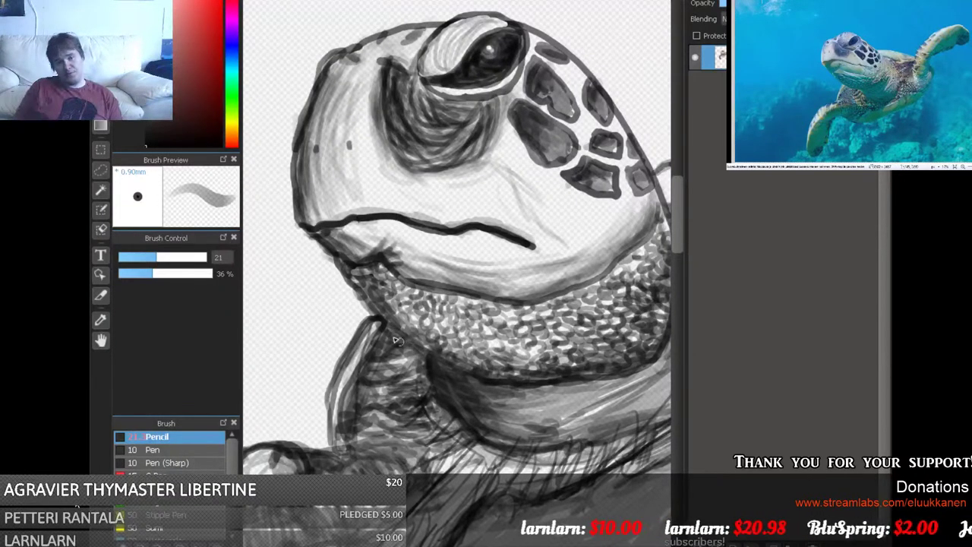
{"action": "mouse_move", "coordinate": [379, 292]}
{"action": "left_mouse_down"}
{"action": "mouse_move", "coordinate": [419, 335]}
{"action": "mouse_move", "coordinate": [444, 346]}
{"action": "mouse_move", "coordinate": [465, 335]}
{"action": "mouse_move", "coordinate": [449, 334]}
{"action": "mouse_move", "coordinate": [455, 343]}
{"action": "mouse_move", "coordinate": [425, 327]}
{"action": "mouse_move", "coordinate": [461, 346]}
{"action": "left_mouse_up"}
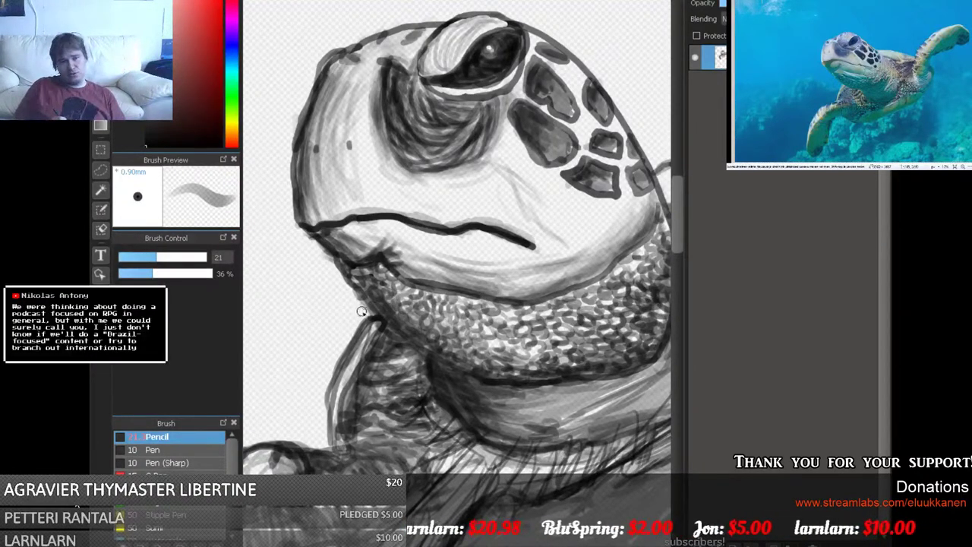
{"action": "left_click_drag", "start_coordinate": [177, 273], "coordinate": [211, 273]}
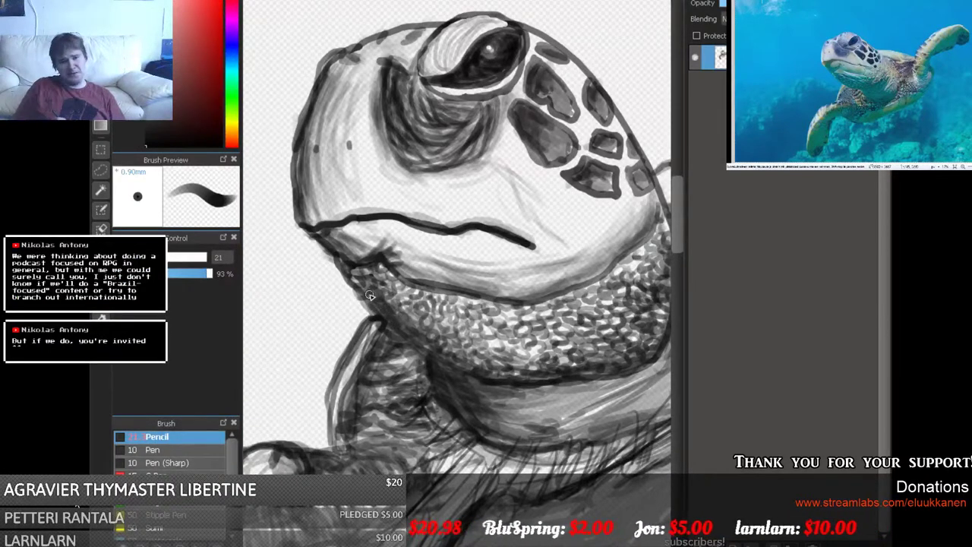
{"action": "mouse_move", "coordinate": [350, 272]}
{"action": "left_mouse_down"}
{"action": "mouse_move", "coordinate": [413, 341]}
{"action": "mouse_move", "coordinate": [456, 358]}
{"action": "left_mouse_up"}
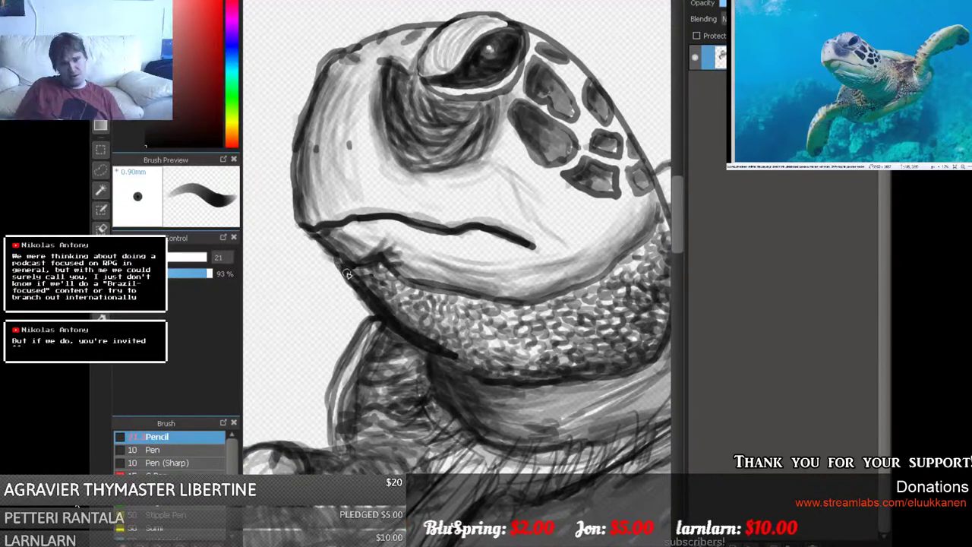
{"action": "mouse_move", "coordinate": [169, 262]}
{"action": "left_mouse_down"}
{"action": "mouse_move", "coordinate": [179, 271]}
{"action": "mouse_move", "coordinate": [170, 267]}
{"action": "left_mouse_up"}
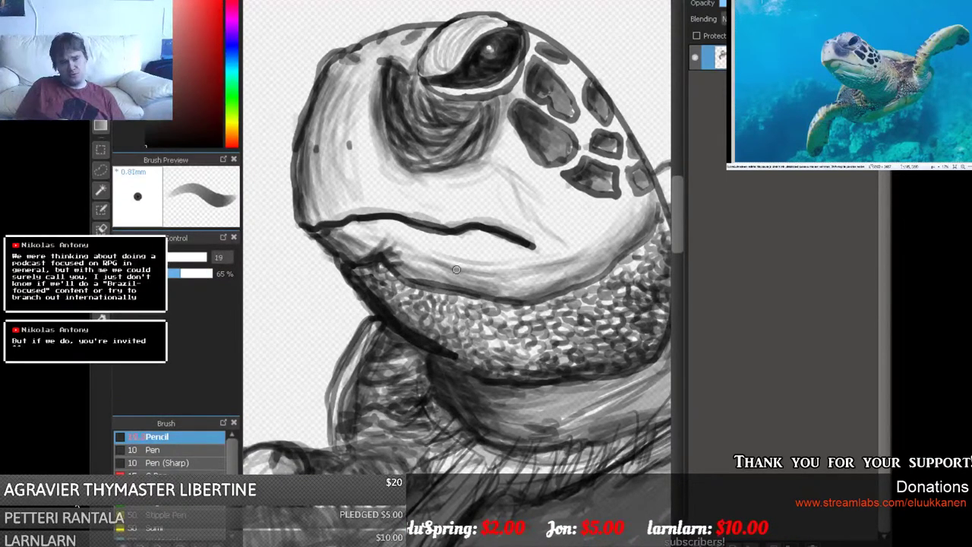
With a finer pencil, darken the neck outline below the scales and along its top curve.
{"action": "key", "text": "bracketleft"}
{"action": "key", "text": "bracketleft"}
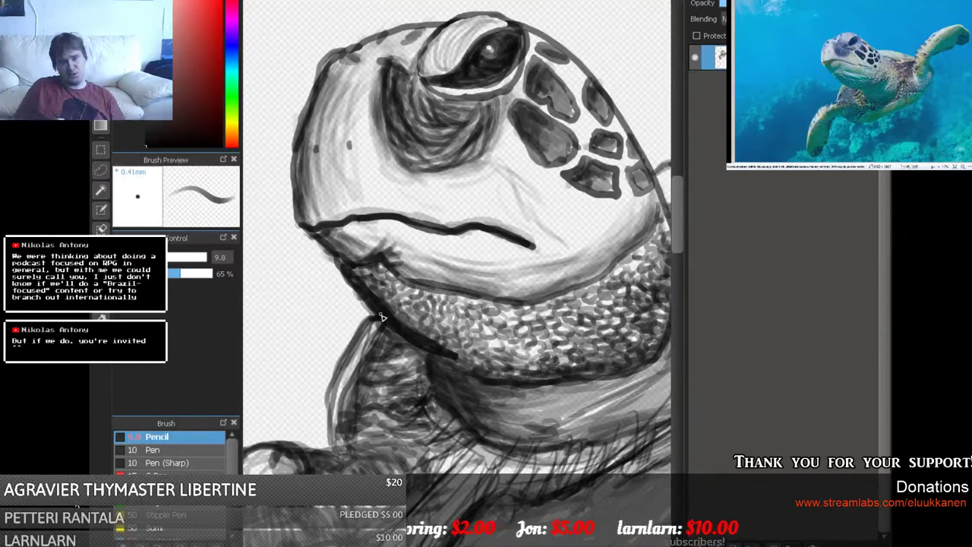
{"action": "mouse_move", "coordinate": [438, 349]}
{"action": "left_mouse_down"}
{"action": "mouse_move", "coordinate": [467, 368]}
{"action": "mouse_move", "coordinate": [541, 380]}
{"action": "mouse_move", "coordinate": [546, 372]}
{"action": "mouse_move", "coordinate": [535, 388]}
{"action": "mouse_move", "coordinate": [569, 383]}
{"action": "mouse_move", "coordinate": [468, 369]}
{"action": "mouse_move", "coordinate": [542, 365]}
{"action": "mouse_move", "coordinate": [571, 294]}
{"action": "mouse_move", "coordinate": [566, 334]}
{"action": "mouse_move", "coordinate": [576, 266]}
{"action": "mouse_move", "coordinate": [557, 219]}
{"action": "mouse_move", "coordinate": [568, 228]}
{"action": "mouse_move", "coordinate": [573, 265]}
{"action": "mouse_move", "coordinate": [556, 326]}
{"action": "mouse_move", "coordinate": [571, 264]}
{"action": "mouse_move", "coordinate": [564, 213]}
{"action": "left_mouse_up"}
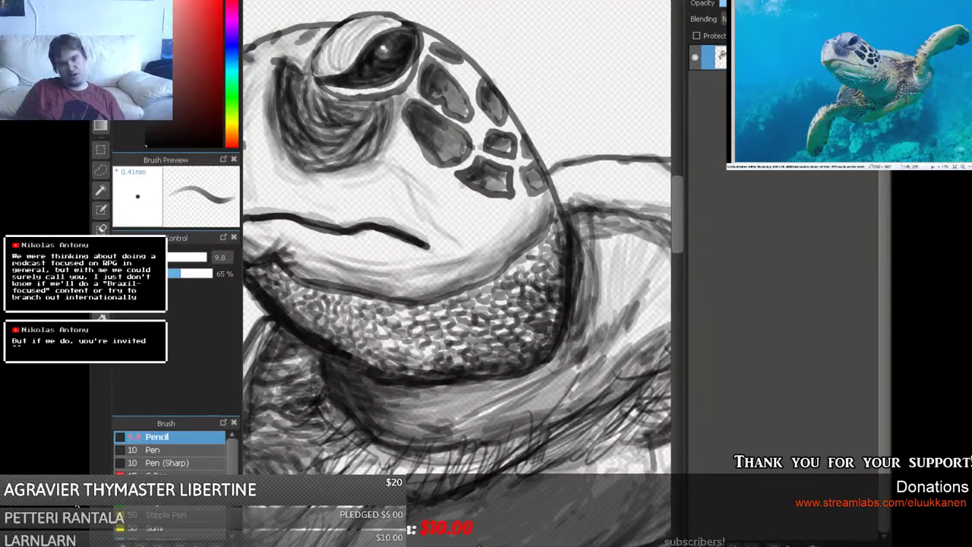
{"action": "left_click_drag", "start_coordinate": [563, 259], "coordinate": [430, 266]}
{"action": "mouse_move", "coordinate": [454, 211]}
{"action": "left_mouse_down"}
{"action": "mouse_move", "coordinate": [543, 215]}
{"action": "mouse_move", "coordinate": [565, 196]}
{"action": "mouse_move", "coordinate": [514, 161]}
{"action": "mouse_move", "coordinate": [460, 161]}
{"action": "mouse_move", "coordinate": [425, 180]}
{"action": "mouse_move", "coordinate": [436, 216]}
{"action": "mouse_move", "coordinate": [546, 208]}
{"action": "mouse_move", "coordinate": [554, 195]}
{"action": "mouse_move", "coordinate": [537, 170]}
{"action": "mouse_move", "coordinate": [500, 160]}
{"action": "mouse_move", "coordinate": [440, 163]}
{"action": "mouse_move", "coordinate": [419, 186]}
{"action": "mouse_move", "coordinate": [435, 163]}
{"action": "mouse_move", "coordinate": [452, 208]}
{"action": "left_mouse_up"}
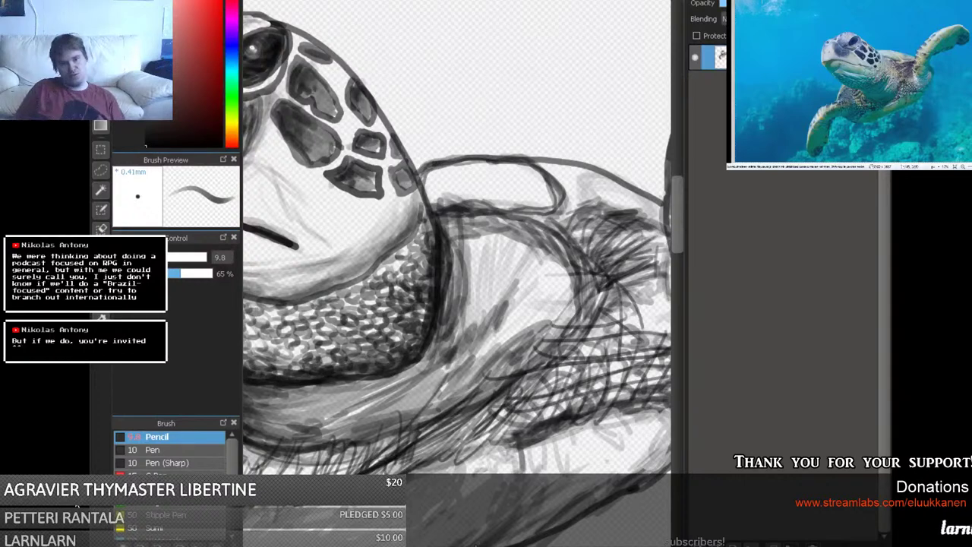
Add short dark strokes and hatching along the neck top and small marks on the shell edge.
{"action": "left_click_drag", "start_coordinate": [574, 387], "coordinate": [436, 384]}
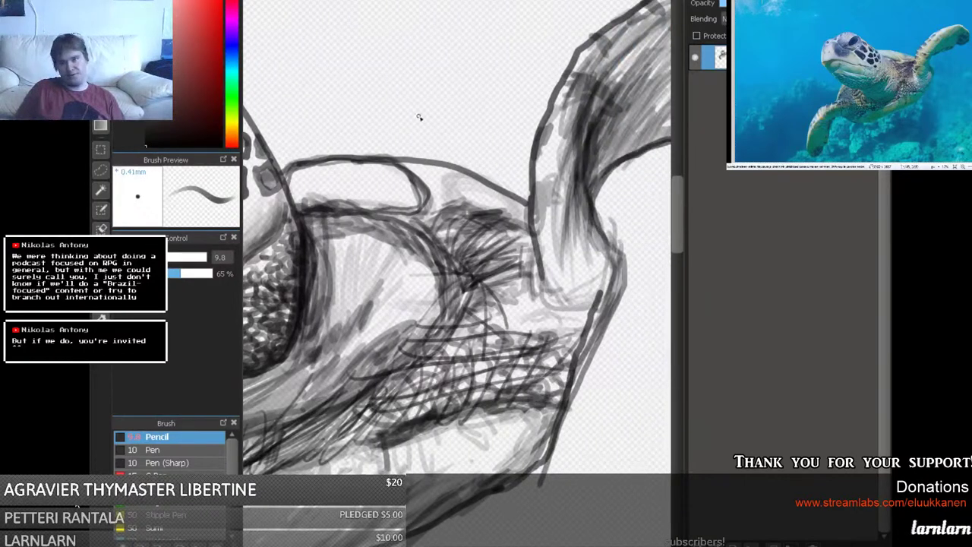
{"action": "left_click_drag", "start_coordinate": [433, 207], "coordinate": [509, 222]}
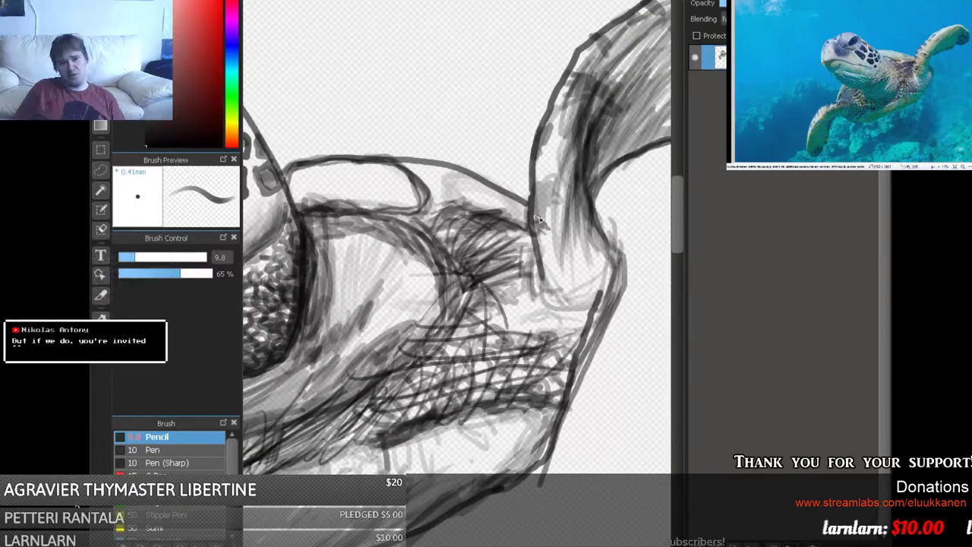
{"action": "left_click_drag", "start_coordinate": [536, 220], "coordinate": [544, 205]}
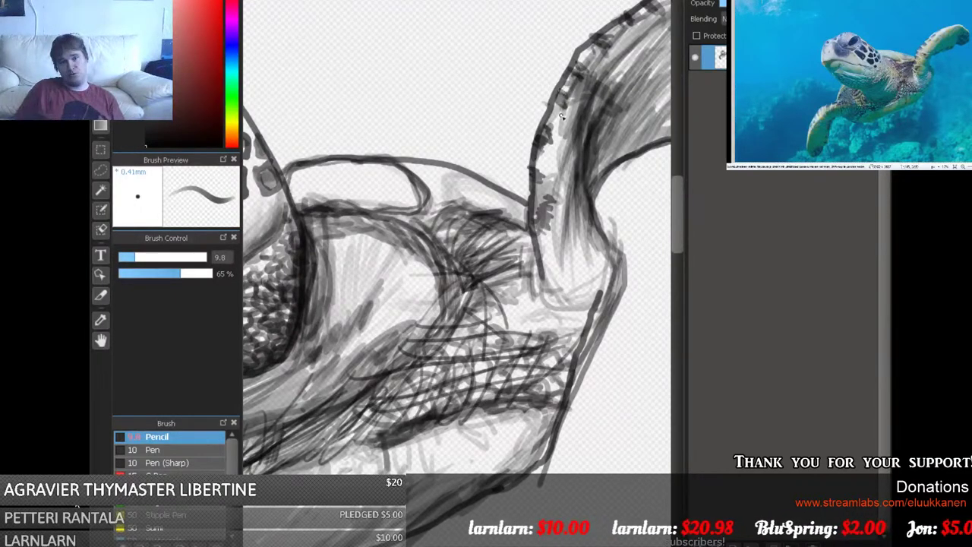
{"action": "mouse_move", "coordinate": [545, 129]}
{"action": "left_mouse_down"}
{"action": "mouse_move", "coordinate": [559, 144]}
{"action": "mouse_move", "coordinate": [551, 187]}
{"action": "mouse_move", "coordinate": [558, 181]}
{"action": "left_mouse_up"}
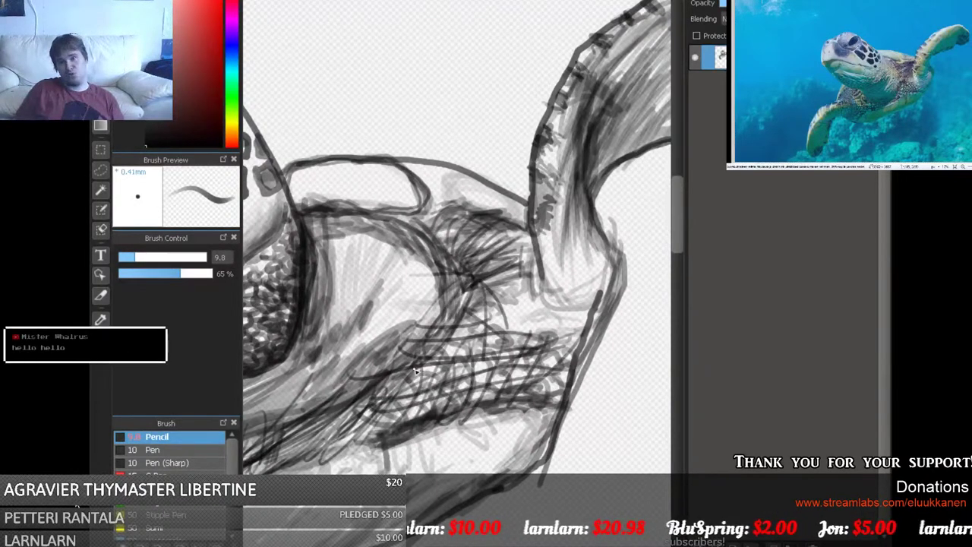
Hatch vertical and diagonal strokes across the flipper area and lower centre.
{"action": "mouse_move", "coordinate": [403, 374]}
{"action": "left_mouse_down"}
{"action": "mouse_move", "coordinate": [422, 339]}
{"action": "mouse_move", "coordinate": [408, 400]}
{"action": "mouse_move", "coordinate": [422, 344]}
{"action": "mouse_move", "coordinate": [421, 410]}
{"action": "mouse_move", "coordinate": [428, 331]}
{"action": "mouse_move", "coordinate": [430, 404]}
{"action": "mouse_move", "coordinate": [434, 327]}
{"action": "mouse_move", "coordinate": [434, 406]}
{"action": "mouse_move", "coordinate": [445, 315]}
{"action": "mouse_move", "coordinate": [443, 398]}
{"action": "mouse_move", "coordinate": [448, 281]}
{"action": "mouse_move", "coordinate": [440, 377]}
{"action": "mouse_move", "coordinate": [465, 275]}
{"action": "mouse_move", "coordinate": [428, 360]}
{"action": "mouse_move", "coordinate": [434, 367]}
{"action": "mouse_move", "coordinate": [424, 343]}
{"action": "mouse_move", "coordinate": [400, 414]}
{"action": "mouse_move", "coordinate": [399, 385]}
{"action": "mouse_move", "coordinate": [362, 429]}
{"action": "mouse_move", "coordinate": [377, 383]}
{"action": "mouse_move", "coordinate": [367, 385]}
{"action": "mouse_move", "coordinate": [363, 415]}
{"action": "mouse_move", "coordinate": [410, 412]}
{"action": "mouse_move", "coordinate": [420, 424]}
{"action": "mouse_move", "coordinate": [462, 387]}
{"action": "mouse_move", "coordinate": [457, 323]}
{"action": "mouse_move", "coordinate": [478, 395]}
{"action": "mouse_move", "coordinate": [472, 307]}
{"action": "mouse_move", "coordinate": [477, 337]}
{"action": "mouse_move", "coordinate": [506, 374]}
{"action": "mouse_move", "coordinate": [487, 287]}
{"action": "mouse_move", "coordinate": [496, 362]}
{"action": "mouse_move", "coordinate": [505, 373]}
{"action": "mouse_move", "coordinate": [496, 298]}
{"action": "mouse_move", "coordinate": [515, 393]}
{"action": "left_mouse_up"}
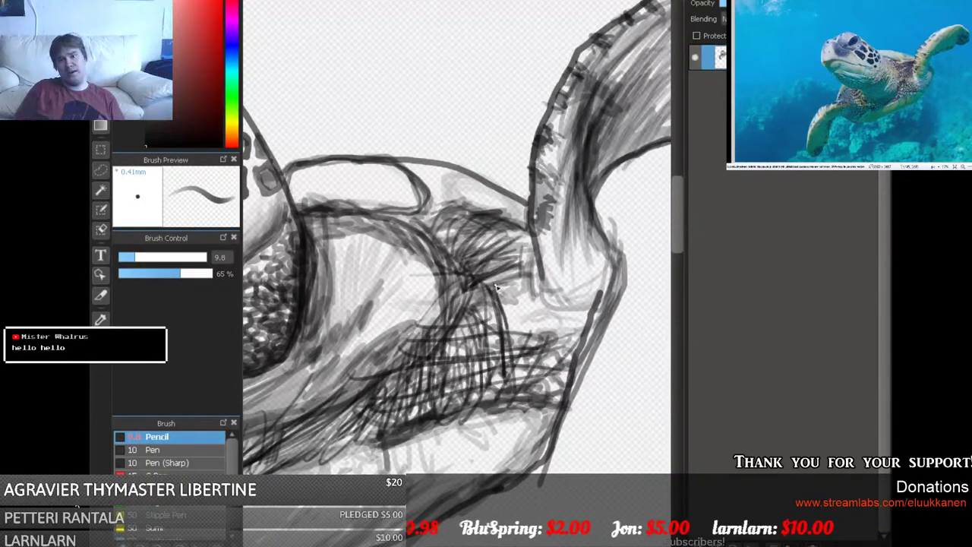
{"action": "mouse_move", "coordinate": [497, 287]}
{"action": "left_mouse_down"}
{"action": "mouse_move", "coordinate": [531, 360]}
{"action": "mouse_move", "coordinate": [517, 288]}
{"action": "mouse_move", "coordinate": [526, 330]}
{"action": "mouse_move", "coordinate": [554, 373]}
{"action": "mouse_move", "coordinate": [548, 311]}
{"action": "mouse_move", "coordinate": [557, 324]}
{"action": "mouse_move", "coordinate": [581, 325]}
{"action": "mouse_move", "coordinate": [587, 343]}
{"action": "mouse_move", "coordinate": [549, 314]}
{"action": "left_mouse_up"}
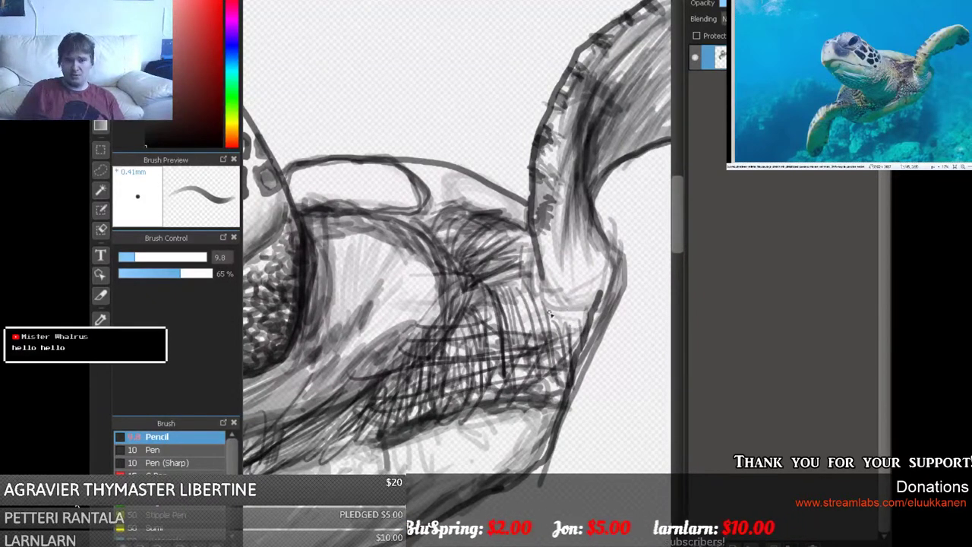
{"action": "mouse_move", "coordinate": [494, 380]}
{"action": "left_mouse_down"}
{"action": "mouse_move", "coordinate": [403, 417]}
{"action": "mouse_move", "coordinate": [422, 407]}
{"action": "mouse_move", "coordinate": [421, 376]}
{"action": "mouse_move", "coordinate": [473, 353]}
{"action": "mouse_move", "coordinate": [370, 327]}
{"action": "left_mouse_up"}
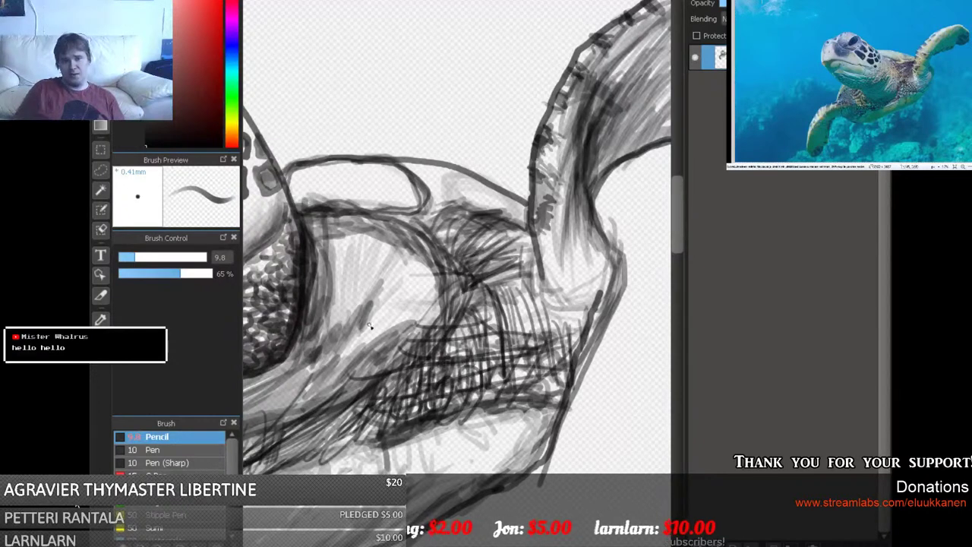
At 84% opacity add more lower-centre hatching, then lighten it with a large eraser.
{"action": "mouse_move", "coordinate": [190, 274]}
{"action": "left_mouse_down"}
{"action": "mouse_move", "coordinate": [202, 273]}
{"action": "mouse_move", "coordinate": [191, 273]}
{"action": "left_mouse_up"}
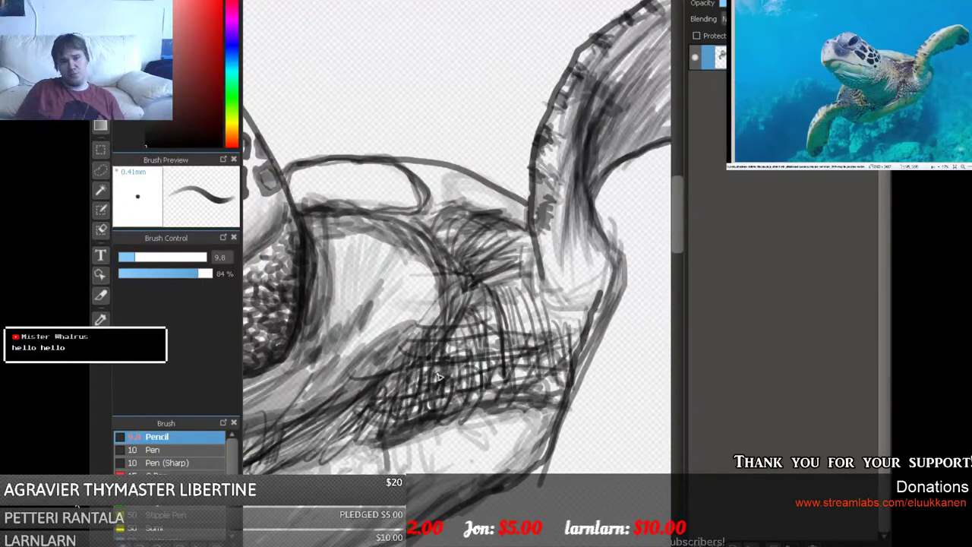
{"action": "mouse_move", "coordinate": [438, 378]}
{"action": "left_mouse_down"}
{"action": "mouse_move", "coordinate": [449, 361]}
{"action": "mouse_move", "coordinate": [497, 360]}
{"action": "mouse_move", "coordinate": [459, 355]}
{"action": "mouse_move", "coordinate": [501, 334]}
{"action": "mouse_move", "coordinate": [454, 292]}
{"action": "left_mouse_up"}
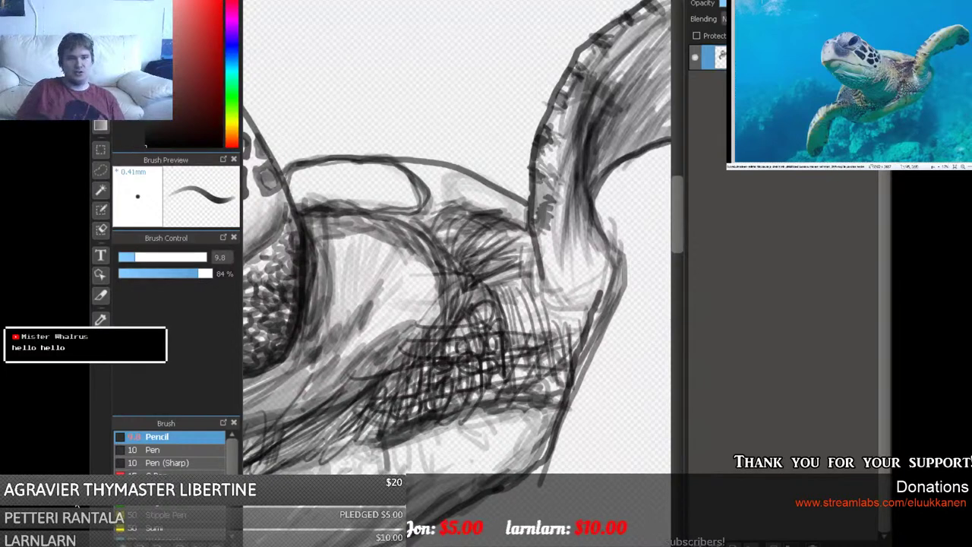
{"action": "key", "text": "e"}
{"action": "mouse_move", "coordinate": [407, 398]}
{"action": "left_mouse_down"}
{"action": "mouse_move", "coordinate": [449, 382]}
{"action": "mouse_move", "coordinate": [427, 395]}
{"action": "mouse_move", "coordinate": [476, 332]}
{"action": "mouse_move", "coordinate": [467, 376]}
{"action": "mouse_move", "coordinate": [476, 354]}
{"action": "mouse_move", "coordinate": [525, 359]}
{"action": "mouse_move", "coordinate": [488, 384]}
{"action": "mouse_move", "coordinate": [490, 362]}
{"action": "mouse_move", "coordinate": [457, 385]}
{"action": "mouse_move", "coordinate": [480, 353]}
{"action": "mouse_move", "coordinate": [458, 376]}
{"action": "mouse_move", "coordinate": [429, 384]}
{"action": "mouse_move", "coordinate": [475, 331]}
{"action": "mouse_move", "coordinate": [481, 340]}
{"action": "mouse_move", "coordinate": [438, 388]}
{"action": "mouse_move", "coordinate": [428, 382]}
{"action": "mouse_move", "coordinate": [477, 342]}
{"action": "mouse_move", "coordinate": [480, 376]}
{"action": "mouse_move", "coordinate": [468, 377]}
{"action": "mouse_move", "coordinate": [508, 365]}
{"action": "mouse_move", "coordinate": [539, 372]}
{"action": "mouse_move", "coordinate": [540, 362]}
{"action": "mouse_move", "coordinate": [476, 310]}
{"action": "mouse_move", "coordinate": [494, 338]}
{"action": "mouse_move", "coordinate": [480, 331]}
{"action": "mouse_move", "coordinate": [490, 322]}
{"action": "mouse_move", "coordinate": [484, 314]}
{"action": "mouse_move", "coordinate": [500, 351]}
{"action": "mouse_move", "coordinate": [509, 349]}
{"action": "mouse_move", "coordinate": [495, 348]}
{"action": "mouse_move", "coordinate": [507, 345]}
{"action": "mouse_move", "coordinate": [519, 361]}
{"action": "mouse_move", "coordinate": [471, 375]}
{"action": "mouse_move", "coordinate": [412, 409]}
{"action": "mouse_move", "coordinate": [395, 399]}
{"action": "mouse_move", "coordinate": [464, 326]}
{"action": "left_mouse_up"}
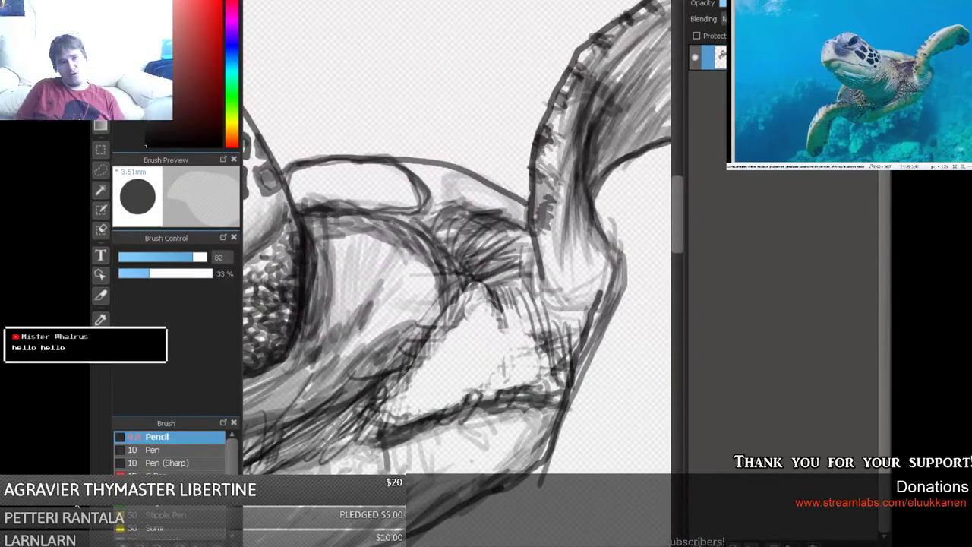
Draw small rounded scale loops over the lightened area and up the pattern with the fine pencil.
{"action": "key", "text": "e"}
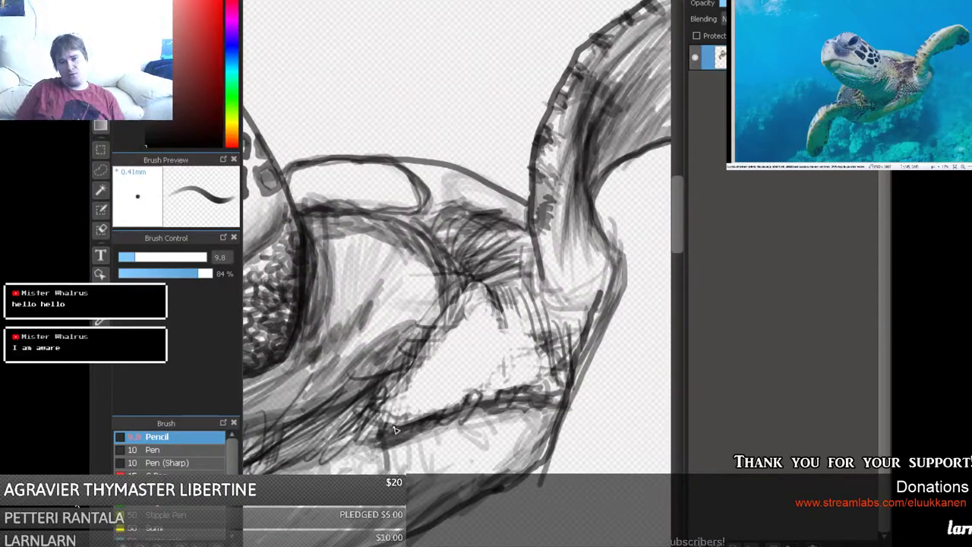
{"action": "mouse_move", "coordinate": [386, 447]}
{"action": "left_mouse_down"}
{"action": "mouse_move", "coordinate": [396, 437]}
{"action": "mouse_move", "coordinate": [395, 409]}
{"action": "mouse_move", "coordinate": [377, 437]}
{"action": "mouse_move", "coordinate": [421, 410]}
{"action": "mouse_move", "coordinate": [403, 430]}
{"action": "left_mouse_up"}
{"action": "mouse_move", "coordinate": [378, 393]}
{"action": "left_mouse_down"}
{"action": "mouse_move", "coordinate": [411, 390]}
{"action": "mouse_move", "coordinate": [423, 371]}
{"action": "mouse_move", "coordinate": [432, 404]}
{"action": "mouse_move", "coordinate": [398, 380]}
{"action": "mouse_move", "coordinate": [433, 392]}
{"action": "mouse_move", "coordinate": [430, 381]}
{"action": "mouse_move", "coordinate": [439, 401]}
{"action": "mouse_move", "coordinate": [461, 395]}
{"action": "mouse_move", "coordinate": [427, 414]}
{"action": "mouse_move", "coordinate": [459, 390]}
{"action": "mouse_move", "coordinate": [451, 385]}
{"action": "mouse_move", "coordinate": [484, 389]}
{"action": "mouse_move", "coordinate": [458, 405]}
{"action": "mouse_move", "coordinate": [494, 371]}
{"action": "mouse_move", "coordinate": [489, 412]}
{"action": "mouse_move", "coordinate": [492, 376]}
{"action": "mouse_move", "coordinate": [458, 379]}
{"action": "mouse_move", "coordinate": [454, 366]}
{"action": "mouse_move", "coordinate": [482, 386]}
{"action": "mouse_move", "coordinate": [460, 375]}
{"action": "mouse_move", "coordinate": [492, 366]}
{"action": "mouse_move", "coordinate": [486, 355]}
{"action": "mouse_move", "coordinate": [500, 382]}
{"action": "mouse_move", "coordinate": [517, 376]}
{"action": "mouse_move", "coordinate": [520, 390]}
{"action": "mouse_move", "coordinate": [522, 362]}
{"action": "mouse_move", "coordinate": [516, 395]}
{"action": "mouse_move", "coordinate": [541, 372]}
{"action": "mouse_move", "coordinate": [545, 395]}
{"action": "mouse_move", "coordinate": [533, 362]}
{"action": "mouse_move", "coordinate": [549, 345]}
{"action": "mouse_move", "coordinate": [497, 402]}
{"action": "mouse_move", "coordinate": [521, 391]}
{"action": "mouse_move", "coordinate": [523, 369]}
{"action": "mouse_move", "coordinate": [512, 379]}
{"action": "mouse_move", "coordinate": [535, 365]}
{"action": "mouse_move", "coordinate": [516, 369]}
{"action": "mouse_move", "coordinate": [491, 356]}
{"action": "mouse_move", "coordinate": [525, 368]}
{"action": "mouse_move", "coordinate": [519, 336]}
{"action": "mouse_move", "coordinate": [510, 332]}
{"action": "mouse_move", "coordinate": [522, 344]}
{"action": "mouse_move", "coordinate": [505, 336]}
{"action": "mouse_move", "coordinate": [496, 351]}
{"action": "mouse_move", "coordinate": [515, 331]}
{"action": "mouse_move", "coordinate": [469, 343]}
{"action": "mouse_move", "coordinate": [473, 352]}
{"action": "mouse_move", "coordinate": [496, 335]}
{"action": "mouse_move", "coordinate": [458, 352]}
{"action": "mouse_move", "coordinate": [460, 338]}
{"action": "mouse_move", "coordinate": [442, 371]}
{"action": "mouse_move", "coordinate": [455, 367]}
{"action": "mouse_move", "coordinate": [430, 359]}
{"action": "mouse_move", "coordinate": [446, 337]}
{"action": "mouse_move", "coordinate": [431, 351]}
{"action": "mouse_move", "coordinate": [404, 357]}
{"action": "left_mouse_up"}
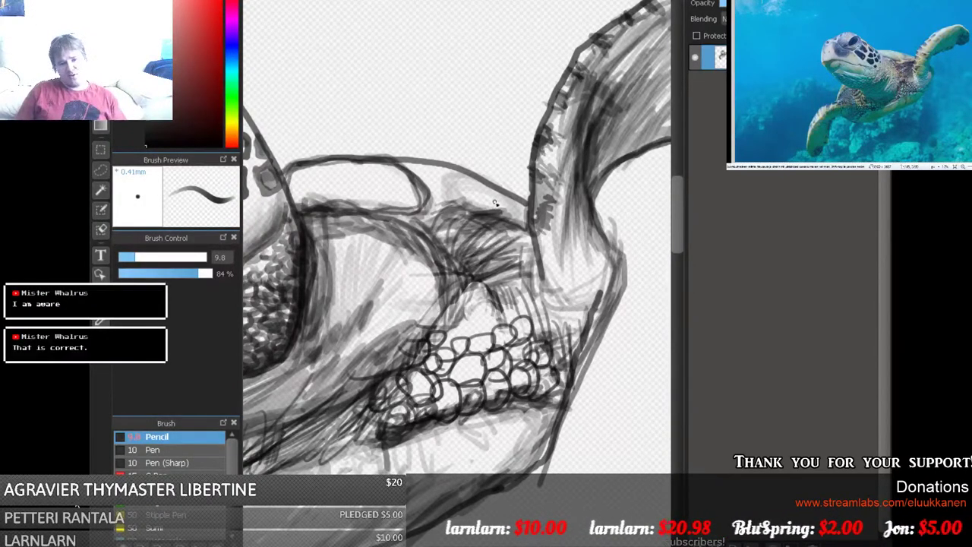
{"action": "mouse_move", "coordinate": [450, 328]}
{"action": "left_mouse_down"}
{"action": "mouse_move", "coordinate": [478, 339]}
{"action": "mouse_move", "coordinate": [462, 332]}
{"action": "mouse_move", "coordinate": [501, 322]}
{"action": "mouse_move", "coordinate": [499, 304]}
{"action": "mouse_move", "coordinate": [490, 316]}
{"action": "mouse_move", "coordinate": [479, 311]}
{"action": "mouse_move", "coordinate": [494, 309]}
{"action": "mouse_move", "coordinate": [460, 311]}
{"action": "mouse_move", "coordinate": [490, 299]}
{"action": "mouse_move", "coordinate": [461, 288]}
{"action": "mouse_move", "coordinate": [506, 292]}
{"action": "mouse_move", "coordinate": [502, 307]}
{"action": "mouse_move", "coordinate": [521, 283]}
{"action": "mouse_move", "coordinate": [505, 302]}
{"action": "mouse_move", "coordinate": [476, 268]}
{"action": "mouse_move", "coordinate": [490, 262]}
{"action": "mouse_move", "coordinate": [501, 283]}
{"action": "mouse_move", "coordinate": [514, 276]}
{"action": "mouse_move", "coordinate": [513, 258]}
{"action": "mouse_move", "coordinate": [531, 238]}
{"action": "mouse_move", "coordinate": [519, 246]}
{"action": "mouse_move", "coordinate": [507, 234]}
{"action": "mouse_move", "coordinate": [497, 250]}
{"action": "mouse_move", "coordinate": [506, 230]}
{"action": "mouse_move", "coordinate": [486, 247]}
{"action": "left_mouse_up"}
Hatch dark strokes over the upper neck scales, then lower pencil opacity to 52%.
{"action": "mouse_move", "coordinate": [477, 251]}
{"action": "left_mouse_down"}
{"action": "mouse_move", "coordinate": [439, 225]}
{"action": "mouse_move", "coordinate": [447, 212]}
{"action": "mouse_move", "coordinate": [473, 233]}
{"action": "mouse_move", "coordinate": [486, 226]}
{"action": "mouse_move", "coordinate": [467, 217]}
{"action": "mouse_move", "coordinate": [431, 241]}
{"action": "mouse_move", "coordinate": [418, 227]}
{"action": "mouse_move", "coordinate": [442, 216]}
{"action": "mouse_move", "coordinate": [433, 225]}
{"action": "left_mouse_up"}
{"action": "mouse_move", "coordinate": [448, 260]}
{"action": "left_mouse_down"}
{"action": "mouse_move", "coordinate": [450, 208]}
{"action": "mouse_move", "coordinate": [477, 238]}
{"action": "mouse_move", "coordinate": [455, 202]}
{"action": "mouse_move", "coordinate": [482, 203]}
{"action": "mouse_move", "coordinate": [458, 206]}
{"action": "mouse_move", "coordinate": [531, 241]}
{"action": "left_mouse_up"}
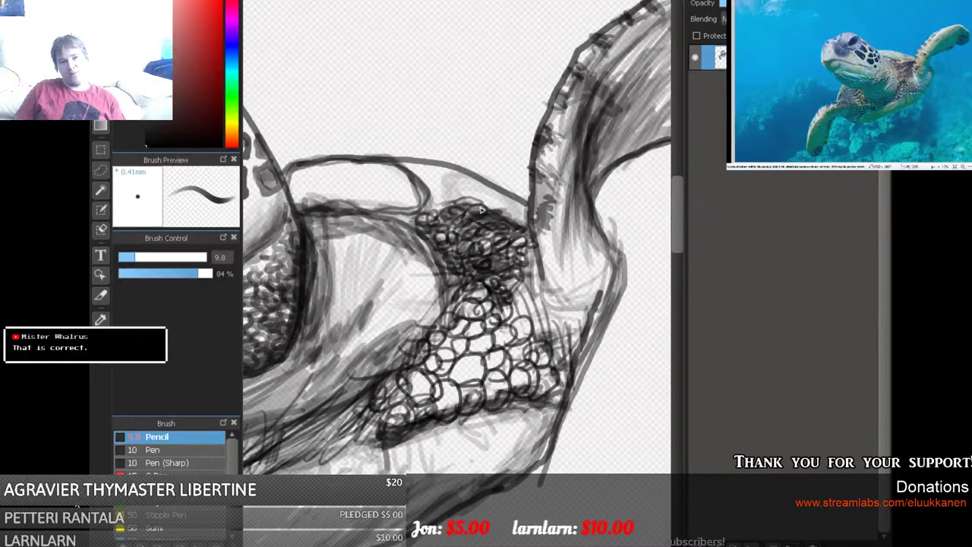
{"action": "left_click_drag", "start_coordinate": [196, 275], "coordinate": [167, 275]}
At brush size 22, draw dark scale loops along the pattern's top and circles down its left edge.
{"action": "left_click", "coordinate": [159, 257]}
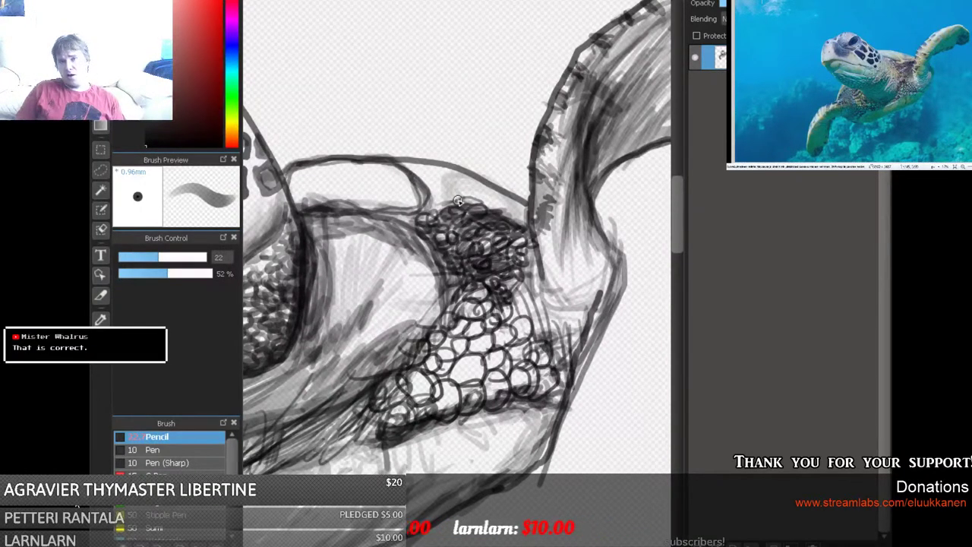
{"action": "mouse_move", "coordinate": [464, 205]}
{"action": "left_mouse_down"}
{"action": "mouse_move", "coordinate": [505, 201]}
{"action": "mouse_move", "coordinate": [483, 183]}
{"action": "mouse_move", "coordinate": [512, 199]}
{"action": "mouse_move", "coordinate": [495, 192]}
{"action": "left_mouse_up"}
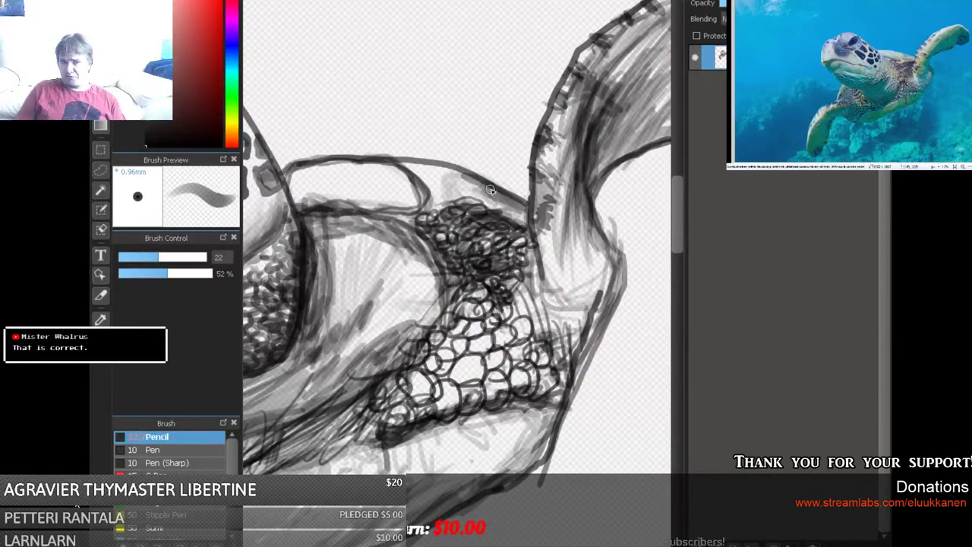
{"action": "left_click_drag", "start_coordinate": [158, 276], "coordinate": [140, 257]}
{"action": "mouse_move", "coordinate": [466, 174]}
{"action": "left_mouse_down"}
{"action": "mouse_move", "coordinate": [403, 162]}
{"action": "mouse_move", "coordinate": [472, 180]}
{"action": "left_mouse_up"}
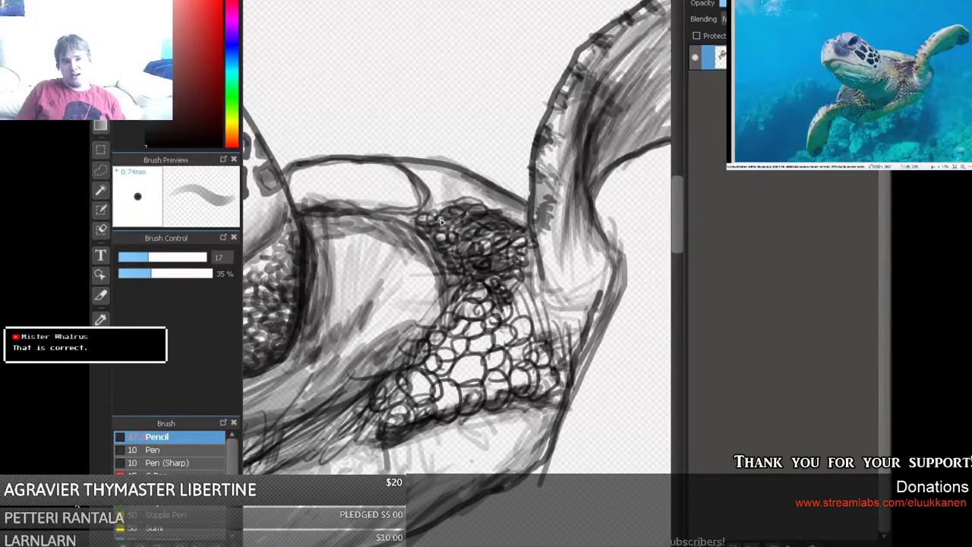
{"action": "left_click_drag", "start_coordinate": [439, 215], "coordinate": [433, 330]}
{"action": "key", "text": "]"}
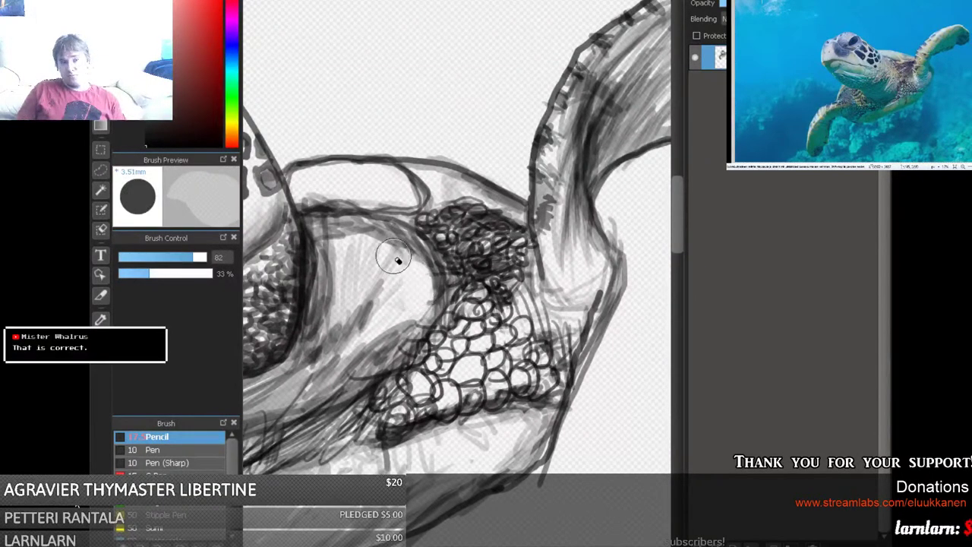
{"action": "key", "text": "["}
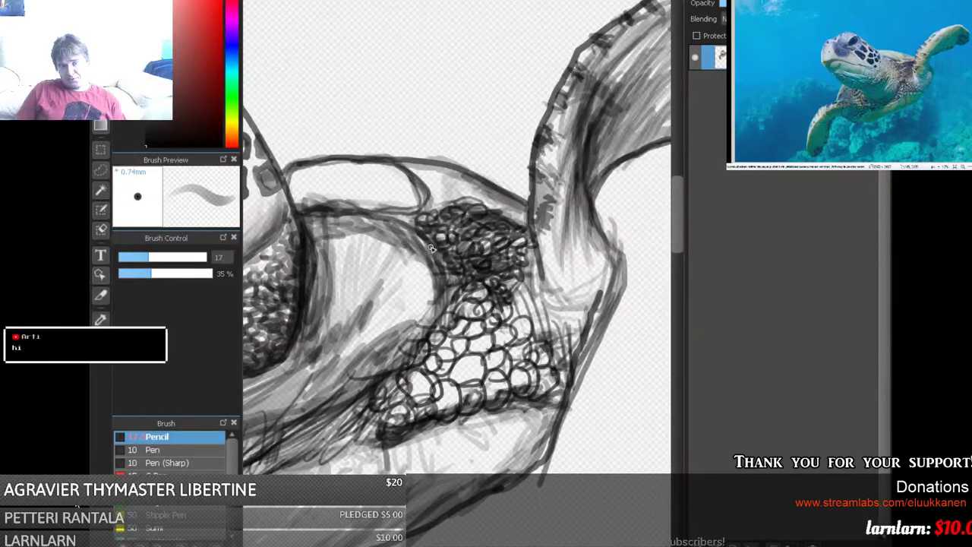
Reinforce the neck's edge, upper and right-side outlines with dark pencil strokes.
{"action": "mouse_move", "coordinate": [428, 291]}
{"action": "left_mouse_down"}
{"action": "mouse_move", "coordinate": [377, 332]}
{"action": "mouse_move", "coordinate": [401, 315]}
{"action": "mouse_move", "coordinate": [388, 349]}
{"action": "mouse_move", "coordinate": [384, 335]}
{"action": "mouse_move", "coordinate": [418, 307]}
{"action": "mouse_move", "coordinate": [407, 247]}
{"action": "mouse_move", "coordinate": [417, 234]}
{"action": "mouse_move", "coordinate": [399, 282]}
{"action": "mouse_move", "coordinate": [430, 304]}
{"action": "mouse_move", "coordinate": [402, 227]}
{"action": "mouse_move", "coordinate": [388, 272]}
{"action": "mouse_move", "coordinate": [420, 330]}
{"action": "mouse_move", "coordinate": [417, 279]}
{"action": "mouse_move", "coordinate": [429, 306]}
{"action": "mouse_move", "coordinate": [444, 274]}
{"action": "mouse_move", "coordinate": [432, 299]}
{"action": "mouse_move", "coordinate": [440, 318]}
{"action": "mouse_move", "coordinate": [408, 354]}
{"action": "mouse_move", "coordinate": [433, 327]}
{"action": "mouse_move", "coordinate": [427, 289]}
{"action": "mouse_move", "coordinate": [392, 259]}
{"action": "mouse_move", "coordinate": [363, 295]}
{"action": "mouse_move", "coordinate": [344, 298]}
{"action": "mouse_move", "coordinate": [340, 314]}
{"action": "mouse_move", "coordinate": [332, 292]}
{"action": "mouse_move", "coordinate": [319, 312]}
{"action": "mouse_move", "coordinate": [328, 329]}
{"action": "mouse_move", "coordinate": [344, 243]}
{"action": "mouse_move", "coordinate": [337, 258]}
{"action": "mouse_move", "coordinate": [323, 249]}
{"action": "mouse_move", "coordinate": [331, 215]}
{"action": "mouse_move", "coordinate": [348, 284]}
{"action": "mouse_move", "coordinate": [346, 221]}
{"action": "mouse_move", "coordinate": [355, 261]}
{"action": "mouse_move", "coordinate": [332, 265]}
{"action": "mouse_move", "coordinate": [311, 323]}
{"action": "left_mouse_up"}
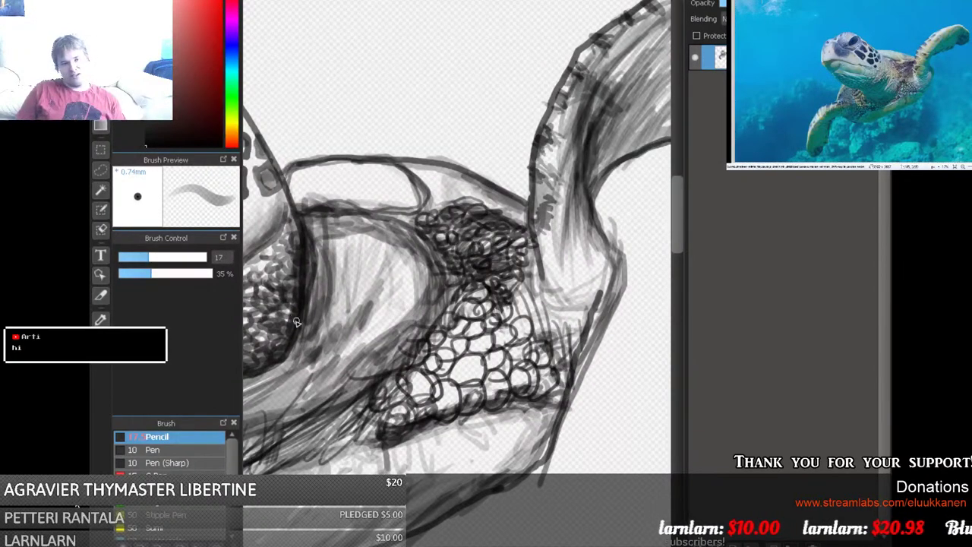
{"action": "mouse_move", "coordinate": [293, 216]}
{"action": "left_mouse_down"}
{"action": "mouse_move", "coordinate": [289, 279]}
{"action": "mouse_move", "coordinate": [290, 216]}
{"action": "mouse_move", "coordinate": [296, 298]}
{"action": "mouse_move", "coordinate": [279, 246]}
{"action": "mouse_move", "coordinate": [269, 244]}
{"action": "mouse_move", "coordinate": [279, 271]}
{"action": "left_mouse_up"}
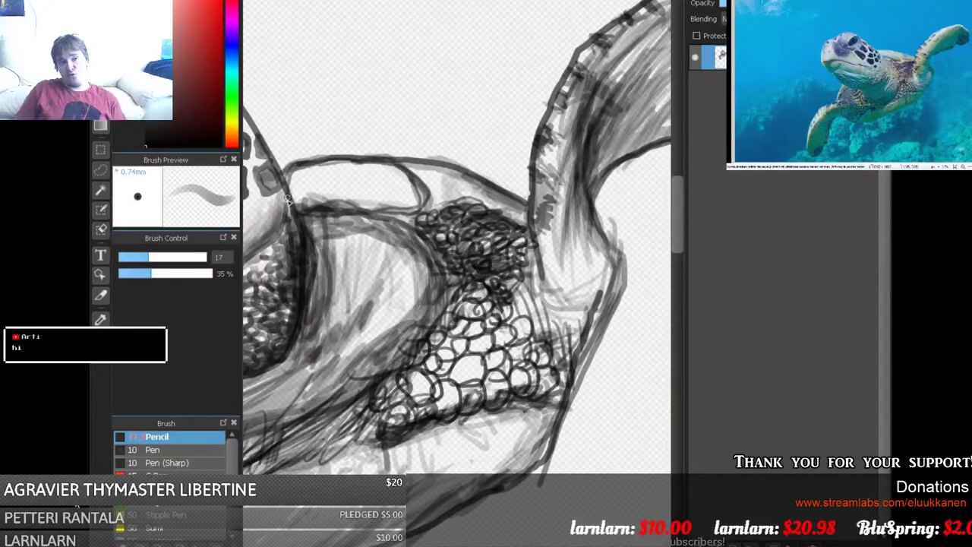
{"action": "mouse_move", "coordinate": [288, 199]}
{"action": "left_mouse_down"}
{"action": "mouse_move", "coordinate": [368, 176]}
{"action": "mouse_move", "coordinate": [347, 203]}
{"action": "mouse_move", "coordinate": [363, 210]}
{"action": "mouse_move", "coordinate": [317, 197]}
{"action": "mouse_move", "coordinate": [423, 203]}
{"action": "mouse_move", "coordinate": [407, 164]}
{"action": "mouse_move", "coordinate": [379, 154]}
{"action": "mouse_move", "coordinate": [445, 182]}
{"action": "mouse_move", "coordinate": [391, 159]}
{"action": "mouse_move", "coordinate": [304, 161]}
{"action": "left_mouse_up"}
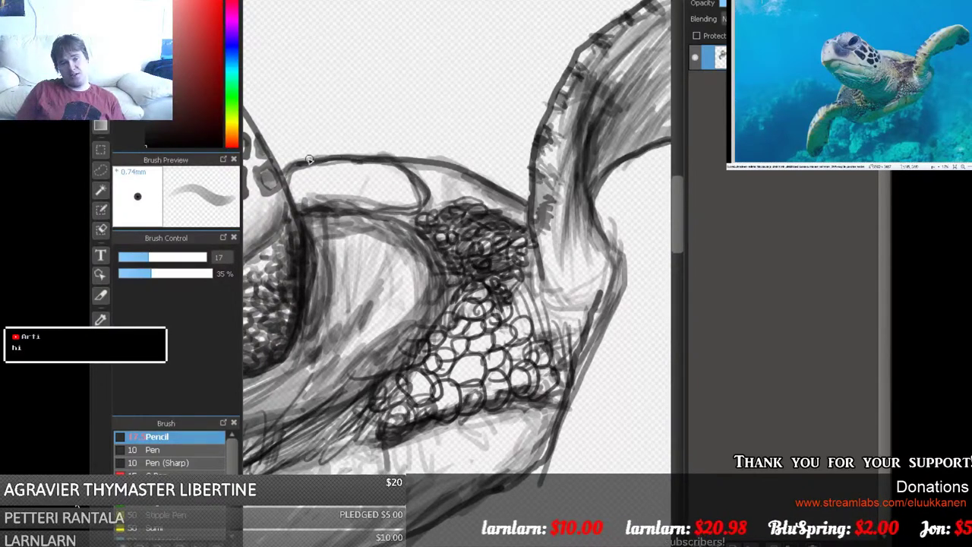
{"action": "mouse_move", "coordinate": [383, 161]}
{"action": "left_mouse_down"}
{"action": "mouse_move", "coordinate": [444, 170]}
{"action": "mouse_move", "coordinate": [403, 177]}
{"action": "mouse_move", "coordinate": [415, 162]}
{"action": "mouse_move", "coordinate": [468, 169]}
{"action": "mouse_move", "coordinate": [518, 222]}
{"action": "left_mouse_up"}
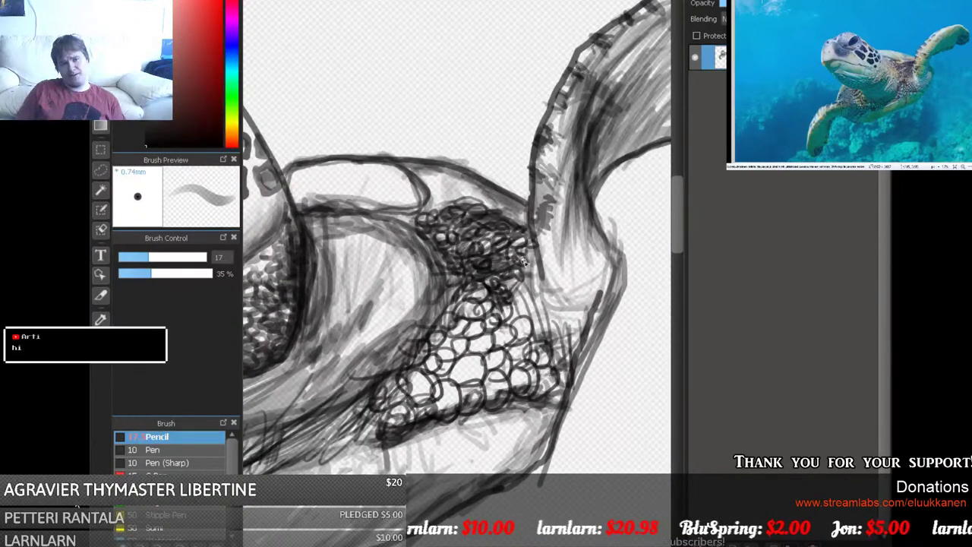
{"action": "mouse_move", "coordinate": [523, 261]}
{"action": "left_mouse_down"}
{"action": "mouse_move", "coordinate": [488, 288]}
{"action": "mouse_move", "coordinate": [514, 272]}
{"action": "mouse_move", "coordinate": [491, 289]}
{"action": "mouse_move", "coordinate": [502, 287]}
{"action": "mouse_move", "coordinate": [463, 284]}
{"action": "mouse_move", "coordinate": [501, 248]}
{"action": "mouse_move", "coordinate": [463, 269]}
{"action": "mouse_move", "coordinate": [476, 226]}
{"action": "mouse_move", "coordinate": [446, 250]}
{"action": "mouse_move", "coordinate": [461, 206]}
{"action": "mouse_move", "coordinate": [427, 227]}
{"action": "mouse_move", "coordinate": [421, 190]}
{"action": "mouse_move", "coordinate": [427, 206]}
{"action": "mouse_move", "coordinate": [475, 215]}
{"action": "mouse_move", "coordinate": [499, 241]}
{"action": "mouse_move", "coordinate": [500, 312]}
{"action": "mouse_move", "coordinate": [458, 337]}
{"action": "mouse_move", "coordinate": [494, 292]}
{"action": "mouse_move", "coordinate": [460, 330]}
{"action": "mouse_move", "coordinate": [469, 323]}
{"action": "mouse_move", "coordinate": [459, 347]}
{"action": "mouse_move", "coordinate": [438, 360]}
{"action": "left_mouse_up"}
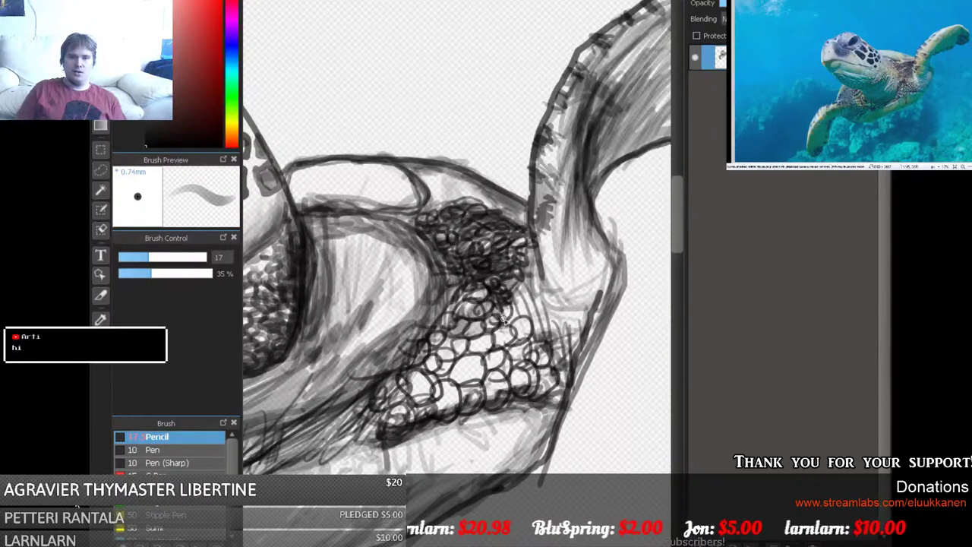
Scribble more dark circles into the scale texture at 77% opacity, including its right edge.
{"action": "mouse_move", "coordinate": [504, 320]}
{"action": "left_mouse_down"}
{"action": "mouse_move", "coordinate": [437, 346]}
{"action": "mouse_move", "coordinate": [395, 402]}
{"action": "left_mouse_up"}
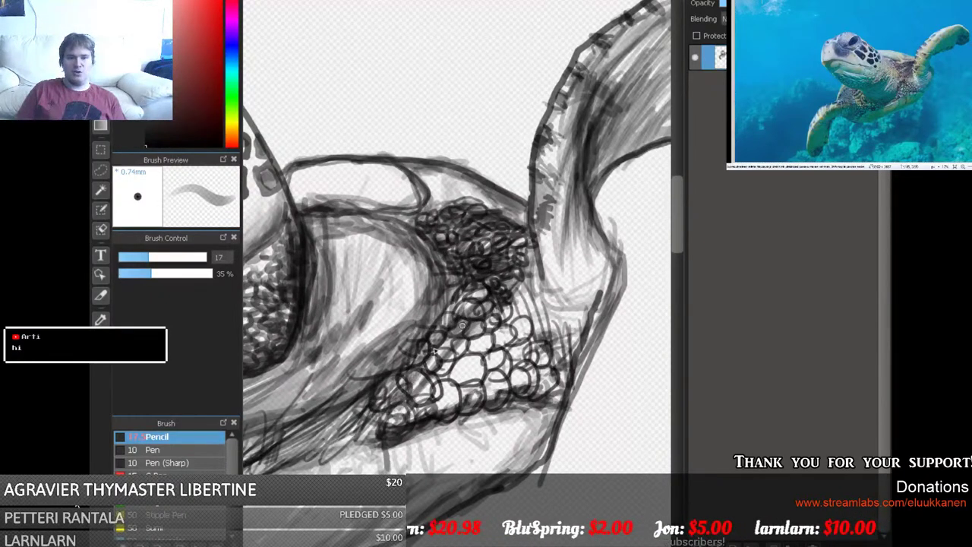
{"action": "left_click_drag", "start_coordinate": [462, 325], "coordinate": [417, 414]}
{"action": "left_click", "coordinate": [195, 275]}
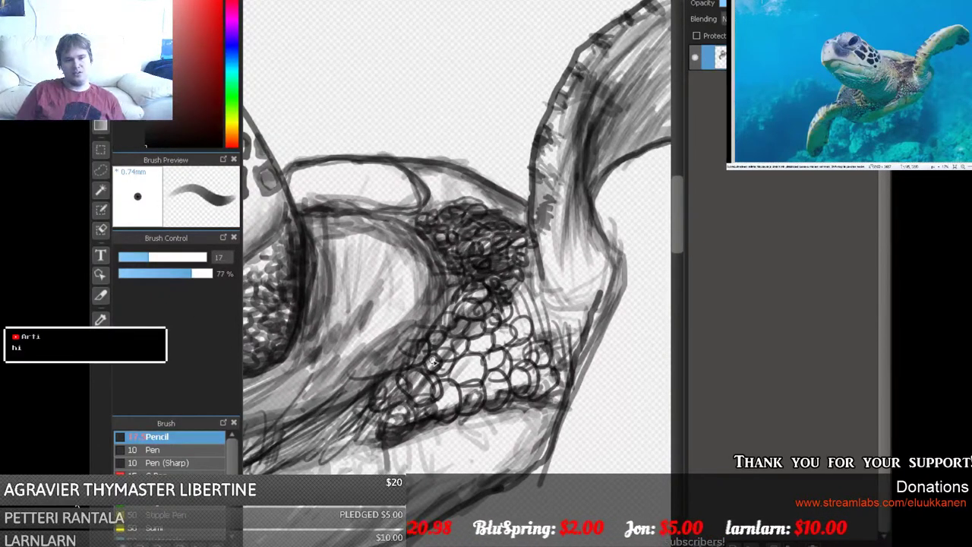
{"action": "mouse_move", "coordinate": [433, 363]}
{"action": "left_mouse_down"}
{"action": "mouse_move", "coordinate": [410, 378]}
{"action": "mouse_move", "coordinate": [467, 311]}
{"action": "mouse_move", "coordinate": [402, 399]}
{"action": "mouse_move", "coordinate": [400, 430]}
{"action": "mouse_move", "coordinate": [499, 334]}
{"action": "mouse_move", "coordinate": [498, 346]}
{"action": "mouse_move", "coordinate": [521, 343]}
{"action": "mouse_move", "coordinate": [532, 371]}
{"action": "mouse_move", "coordinate": [543, 368]}
{"action": "mouse_move", "coordinate": [508, 392]}
{"action": "mouse_move", "coordinate": [500, 374]}
{"action": "mouse_move", "coordinate": [467, 389]}
{"action": "mouse_move", "coordinate": [460, 363]}
{"action": "mouse_move", "coordinate": [532, 307]}
{"action": "mouse_move", "coordinate": [479, 310]}
{"action": "mouse_move", "coordinate": [443, 330]}
{"action": "mouse_move", "coordinate": [433, 350]}
{"action": "mouse_move", "coordinate": [442, 313]}
{"action": "mouse_move", "coordinate": [429, 333]}
{"action": "mouse_move", "coordinate": [452, 300]}
{"action": "mouse_move", "coordinate": [384, 396]}
{"action": "mouse_move", "coordinate": [506, 336]}
{"action": "mouse_move", "coordinate": [528, 378]}
{"action": "mouse_move", "coordinate": [487, 384]}
{"action": "mouse_move", "coordinate": [473, 401]}
{"action": "mouse_move", "coordinate": [524, 374]}
{"action": "mouse_move", "coordinate": [536, 352]}
{"action": "mouse_move", "coordinate": [516, 302]}
{"action": "mouse_move", "coordinate": [524, 288]}
{"action": "mouse_move", "coordinate": [532, 329]}
{"action": "mouse_move", "coordinate": [507, 300]}
{"action": "mouse_move", "coordinate": [533, 279]}
{"action": "mouse_move", "coordinate": [509, 297]}
{"action": "mouse_move", "coordinate": [522, 243]}
{"action": "mouse_move", "coordinate": [501, 249]}
{"action": "mouse_move", "coordinate": [494, 221]}
{"action": "mouse_move", "coordinate": [441, 207]}
{"action": "mouse_move", "coordinate": [429, 229]}
{"action": "mouse_move", "coordinate": [446, 250]}
{"action": "mouse_move", "coordinate": [450, 283]}
{"action": "mouse_move", "coordinate": [436, 327]}
{"action": "mouse_move", "coordinate": [363, 423]}
{"action": "mouse_move", "coordinate": [372, 381]}
{"action": "mouse_move", "coordinate": [368, 430]}
{"action": "left_mouse_up"}
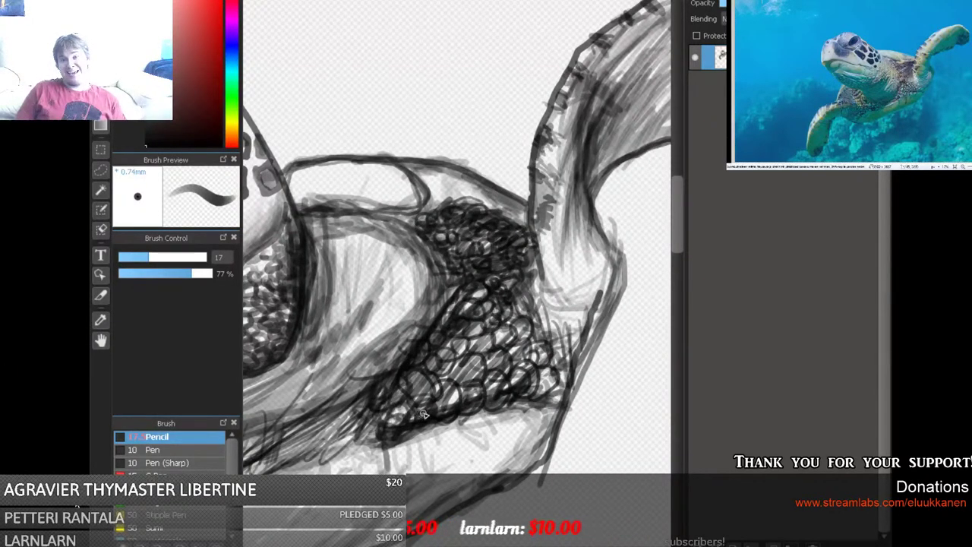
{"action": "mouse_move", "coordinate": [446, 412]}
{"action": "left_mouse_down"}
{"action": "mouse_move", "coordinate": [548, 401]}
{"action": "mouse_move", "coordinate": [585, 334]}
{"action": "mouse_move", "coordinate": [528, 299]}
{"action": "mouse_move", "coordinate": [547, 296]}
{"action": "mouse_move", "coordinate": [563, 308]}
{"action": "mouse_move", "coordinate": [562, 335]}
{"action": "mouse_move", "coordinate": [569, 326]}
{"action": "mouse_move", "coordinate": [536, 303]}
{"action": "mouse_move", "coordinate": [523, 309]}
{"action": "mouse_move", "coordinate": [557, 305]}
{"action": "mouse_move", "coordinate": [572, 321]}
{"action": "mouse_move", "coordinate": [587, 309]}
{"action": "mouse_move", "coordinate": [556, 328]}
{"action": "mouse_move", "coordinate": [516, 329]}
{"action": "mouse_move", "coordinate": [502, 308]}
{"action": "mouse_move", "coordinate": [562, 322]}
{"action": "mouse_move", "coordinate": [571, 348]}
{"action": "mouse_move", "coordinate": [589, 284]}
{"action": "mouse_move", "coordinate": [553, 282]}
{"action": "mouse_move", "coordinate": [572, 311]}
{"action": "mouse_move", "coordinate": [590, 313]}
{"action": "mouse_move", "coordinate": [575, 301]}
{"action": "mouse_move", "coordinate": [586, 290]}
{"action": "mouse_move", "coordinate": [577, 311]}
{"action": "left_mouse_up"}
Zoom out to view the whole turtle, then zoom back in on the head and neck.
{"action": "scroll", "coordinate": [495, 317], "scroll_direction": "down", "scroll_amount": 5}
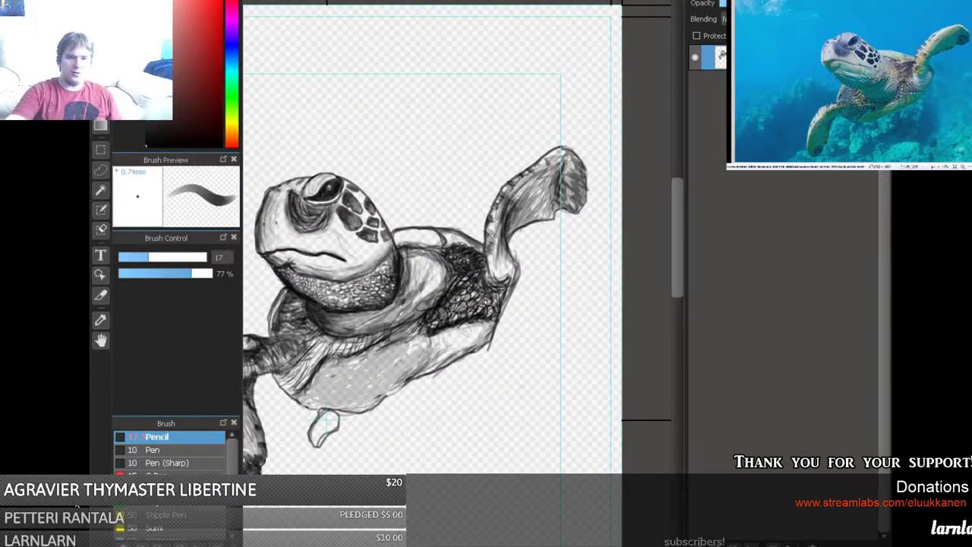
{"action": "scroll", "coordinate": [459, 240], "scroll_direction": "left", "scroll_amount": 3}
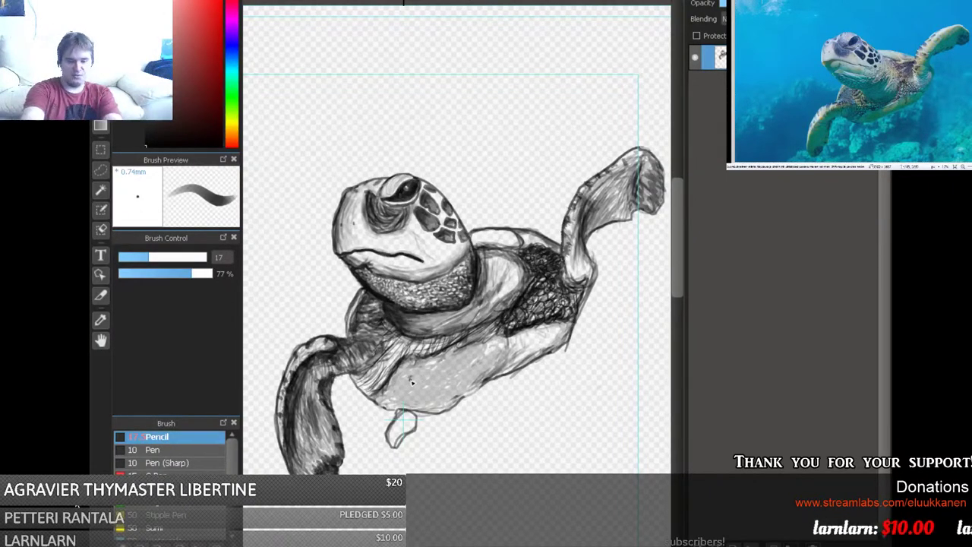
{"action": "scroll", "coordinate": [412, 383], "scroll_direction": "up", "scroll_amount": 2}
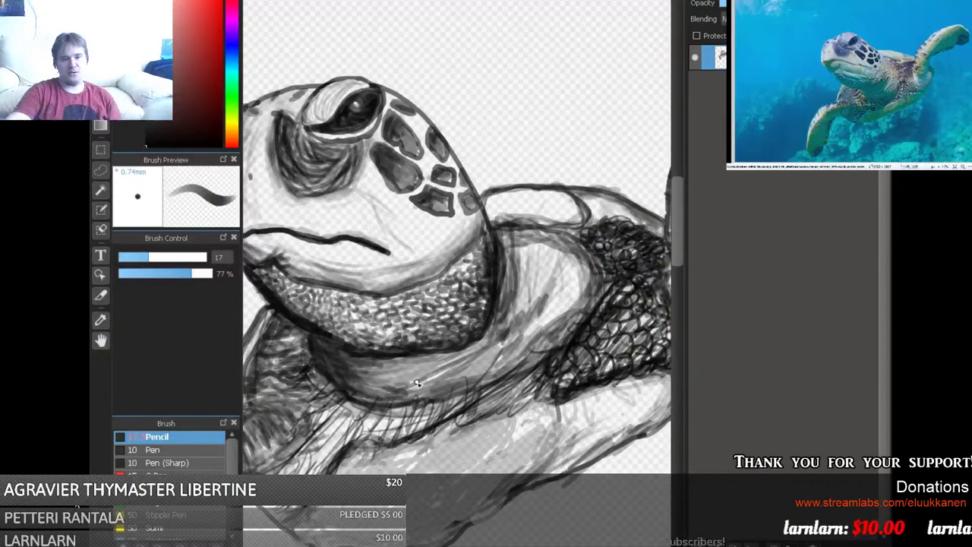
{"action": "scroll", "coordinate": [458, 311], "scroll_direction": "left", "scroll_amount": 3}
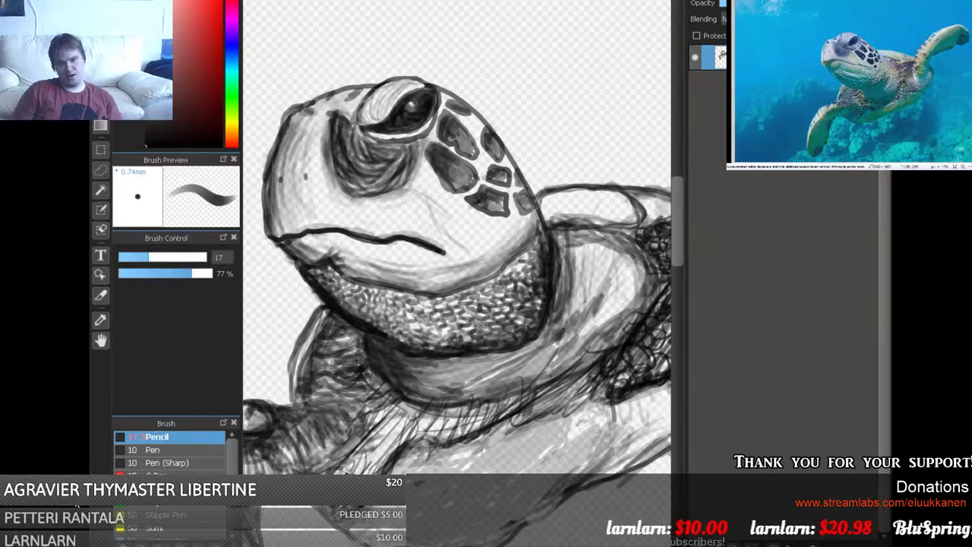
Hatch short dark marks down the neck and along the lower shell edge, extending rightward.
{"action": "mouse_move", "coordinate": [342, 461]}
{"action": "left_mouse_down"}
{"action": "mouse_move", "coordinate": [384, 469]}
{"action": "mouse_move", "coordinate": [375, 448]}
{"action": "mouse_move", "coordinate": [365, 467]}
{"action": "mouse_move", "coordinate": [341, 448]}
{"action": "mouse_move", "coordinate": [344, 456]}
{"action": "mouse_move", "coordinate": [362, 449]}
{"action": "mouse_move", "coordinate": [353, 438]}
{"action": "mouse_move", "coordinate": [369, 456]}
{"action": "mouse_move", "coordinate": [386, 450]}
{"action": "mouse_move", "coordinate": [379, 460]}
{"action": "mouse_move", "coordinate": [391, 438]}
{"action": "mouse_move", "coordinate": [409, 447]}
{"action": "mouse_move", "coordinate": [379, 442]}
{"action": "mouse_move", "coordinate": [372, 430]}
{"action": "mouse_move", "coordinate": [368, 441]}
{"action": "mouse_move", "coordinate": [391, 431]}
{"action": "mouse_move", "coordinate": [372, 424]}
{"action": "mouse_move", "coordinate": [387, 429]}
{"action": "mouse_move", "coordinate": [383, 410]}
{"action": "mouse_move", "coordinate": [415, 422]}
{"action": "mouse_move", "coordinate": [406, 435]}
{"action": "mouse_move", "coordinate": [410, 425]}
{"action": "mouse_move", "coordinate": [404, 433]}
{"action": "mouse_move", "coordinate": [435, 422]}
{"action": "mouse_move", "coordinate": [427, 437]}
{"action": "mouse_move", "coordinate": [443, 425]}
{"action": "mouse_move", "coordinate": [433, 439]}
{"action": "mouse_move", "coordinate": [462, 433]}
{"action": "mouse_move", "coordinate": [455, 418]}
{"action": "mouse_move", "coordinate": [452, 437]}
{"action": "mouse_move", "coordinate": [485, 412]}
{"action": "mouse_move", "coordinate": [503, 415]}
{"action": "mouse_move", "coordinate": [502, 397]}
{"action": "mouse_move", "coordinate": [514, 402]}
{"action": "mouse_move", "coordinate": [458, 406]}
{"action": "mouse_move", "coordinate": [458, 419]}
{"action": "mouse_move", "coordinate": [444, 413]}
{"action": "mouse_move", "coordinate": [461, 403]}
{"action": "mouse_move", "coordinate": [435, 419]}
{"action": "mouse_move", "coordinate": [423, 410]}
{"action": "mouse_move", "coordinate": [436, 401]}
{"action": "mouse_move", "coordinate": [448, 416]}
{"action": "mouse_move", "coordinate": [420, 411]}
{"action": "mouse_move", "coordinate": [384, 431]}
{"action": "mouse_move", "coordinate": [363, 384]}
{"action": "mouse_move", "coordinate": [357, 405]}
{"action": "mouse_move", "coordinate": [330, 385]}
{"action": "left_mouse_up"}
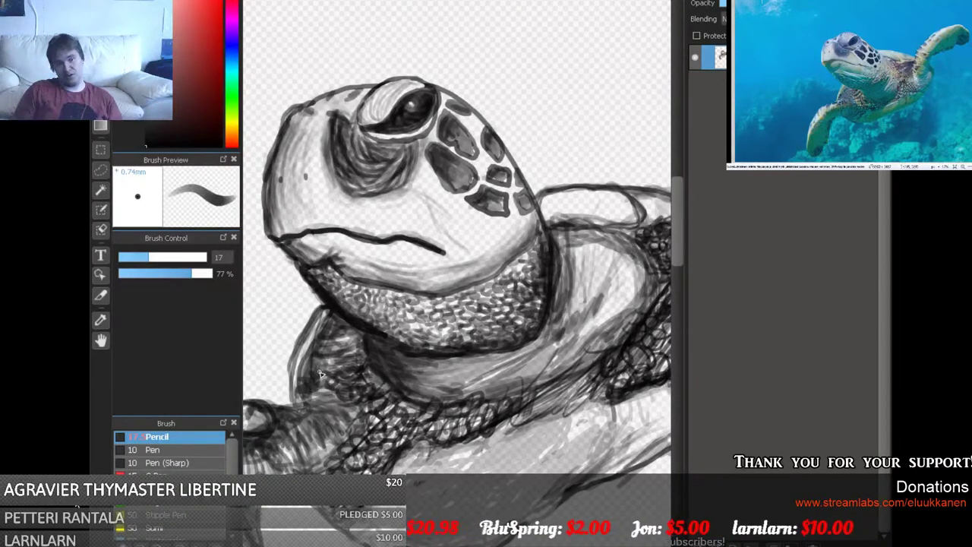
{"action": "mouse_move", "coordinate": [331, 363]}
{"action": "left_mouse_down"}
{"action": "mouse_move", "coordinate": [354, 364]}
{"action": "mouse_move", "coordinate": [350, 351]}
{"action": "mouse_move", "coordinate": [325, 357]}
{"action": "mouse_move", "coordinate": [324, 369]}
{"action": "mouse_move", "coordinate": [357, 338]}
{"action": "mouse_move", "coordinate": [341, 331]}
{"action": "left_mouse_up"}
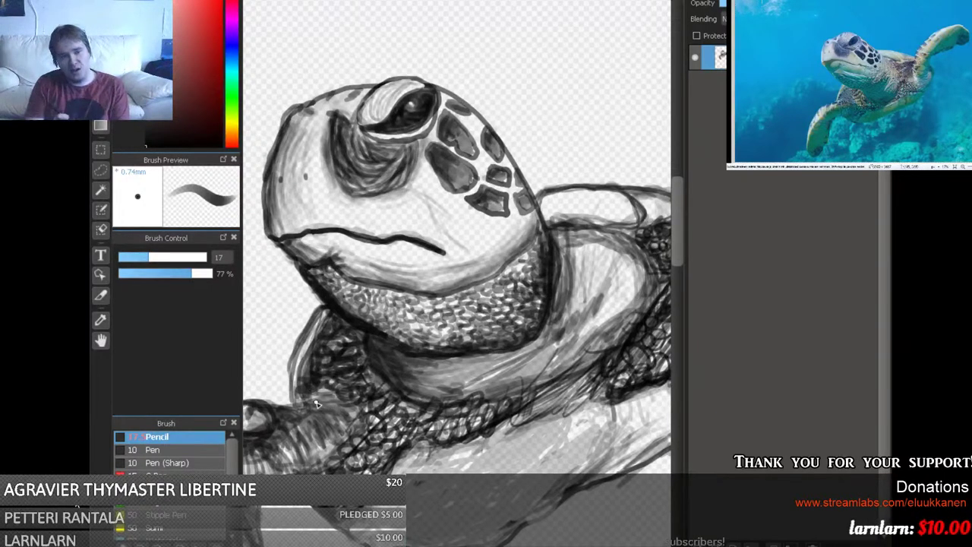
{"action": "left_click_drag", "start_coordinate": [354, 400], "coordinate": [357, 448]}
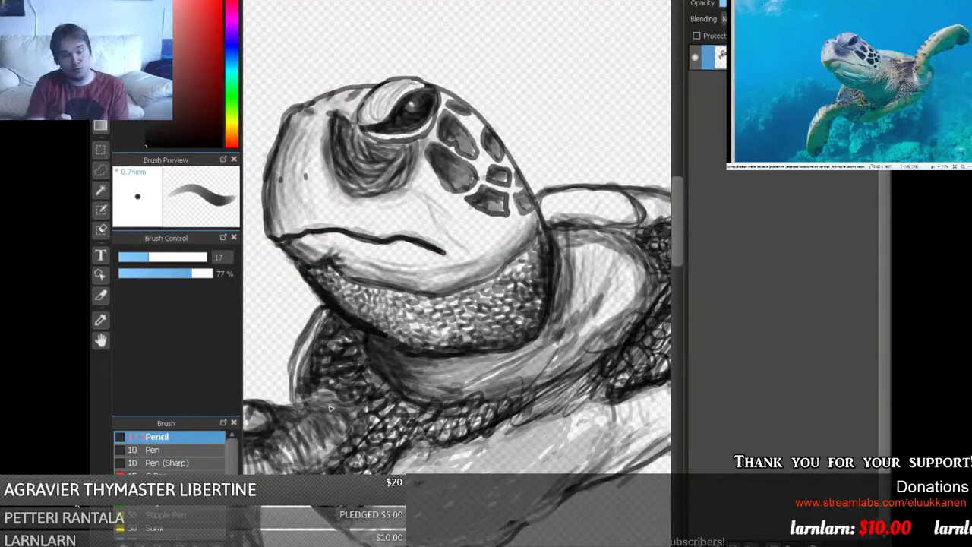
{"action": "left_click_drag", "start_coordinate": [359, 444], "coordinate": [353, 458]}
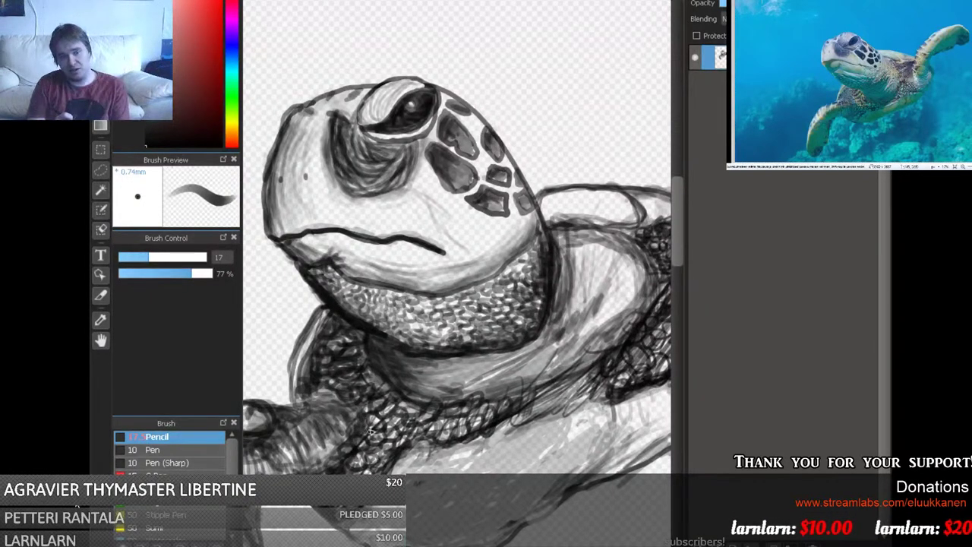
{"action": "mouse_move", "coordinate": [371, 431]}
{"action": "left_mouse_down"}
{"action": "mouse_move", "coordinate": [330, 380]}
{"action": "mouse_move", "coordinate": [362, 394]}
{"action": "mouse_move", "coordinate": [377, 415]}
{"action": "mouse_move", "coordinate": [380, 446]}
{"action": "mouse_move", "coordinate": [374, 431]}
{"action": "mouse_move", "coordinate": [344, 468]}
{"action": "mouse_move", "coordinate": [363, 439]}
{"action": "left_mouse_up"}
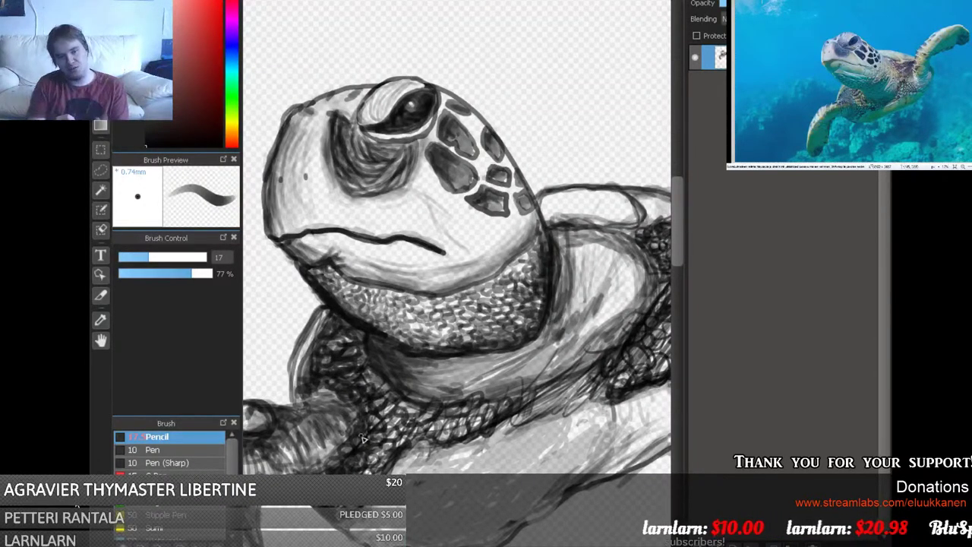
{"action": "mouse_move", "coordinate": [361, 390]}
{"action": "left_mouse_down"}
{"action": "mouse_move", "coordinate": [386, 407]}
{"action": "mouse_move", "coordinate": [385, 459]}
{"action": "mouse_move", "coordinate": [397, 421]}
{"action": "mouse_move", "coordinate": [410, 455]}
{"action": "left_mouse_up"}
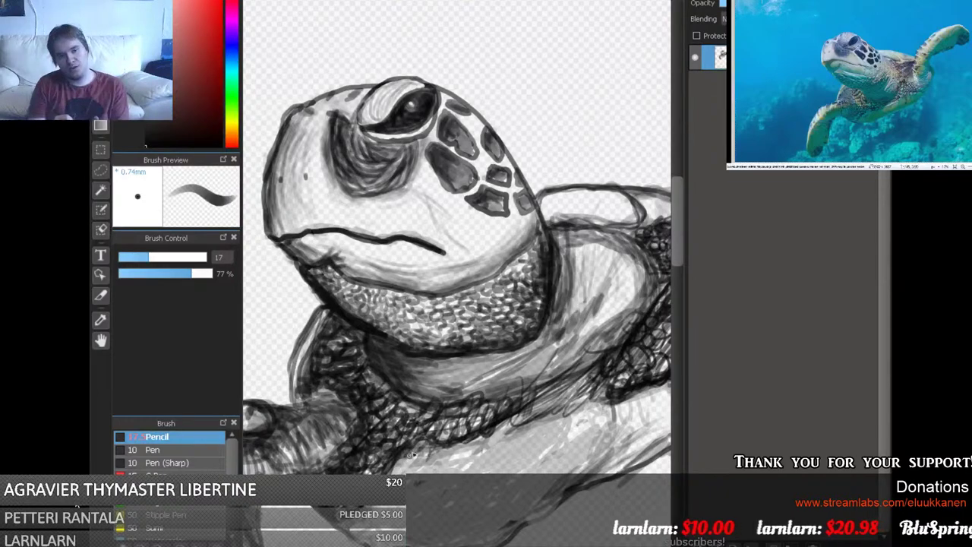
{"action": "mouse_move", "coordinate": [473, 447]}
{"action": "left_mouse_down"}
{"action": "mouse_move", "coordinate": [505, 406]}
{"action": "mouse_move", "coordinate": [442, 414]}
{"action": "mouse_move", "coordinate": [455, 409]}
{"action": "left_mouse_up"}
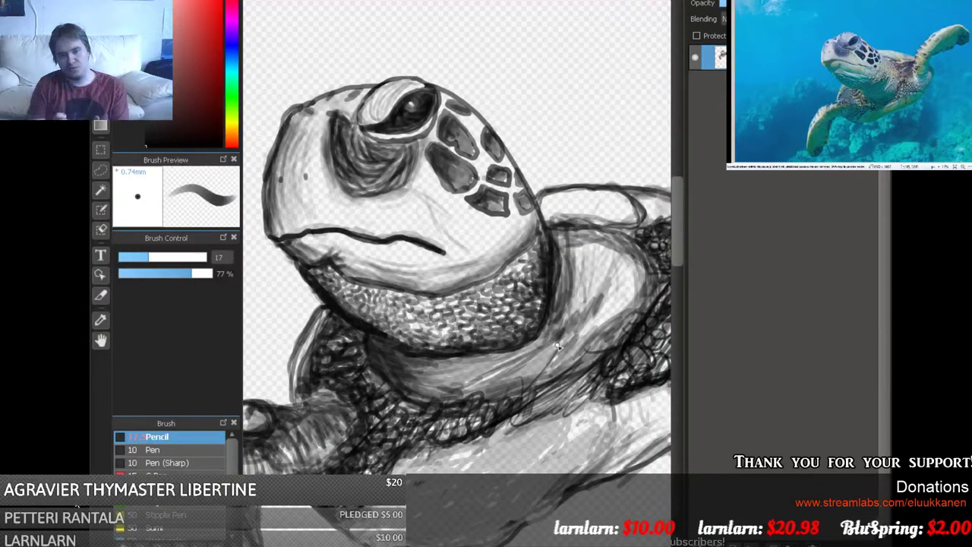
Hatch shading across the lower neck.
{"action": "scroll", "coordinate": [676, 251], "scroll_direction": "down", "scroll_amount": 3}
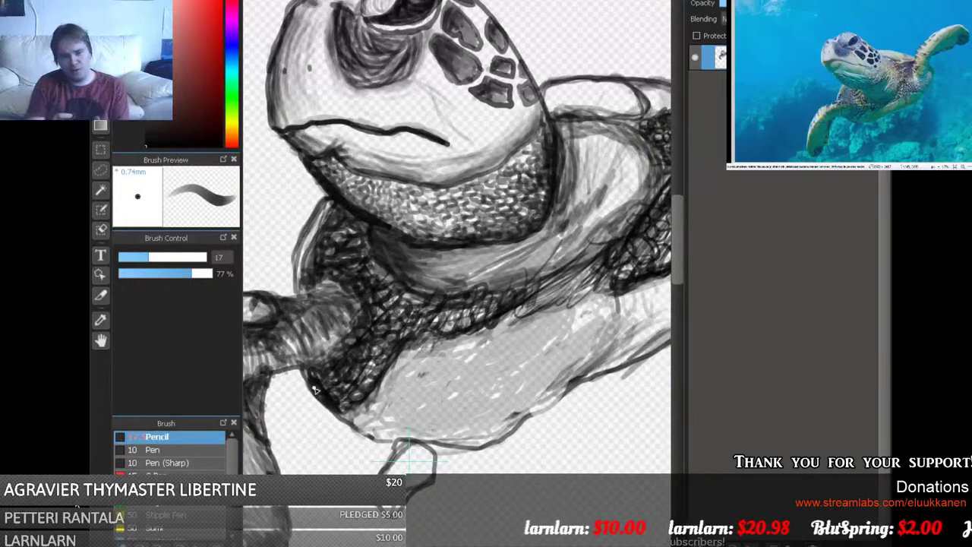
{"action": "mouse_move", "coordinate": [341, 406]}
{"action": "left_mouse_down"}
{"action": "mouse_move", "coordinate": [371, 421]}
{"action": "mouse_move", "coordinate": [348, 424]}
{"action": "left_mouse_up"}
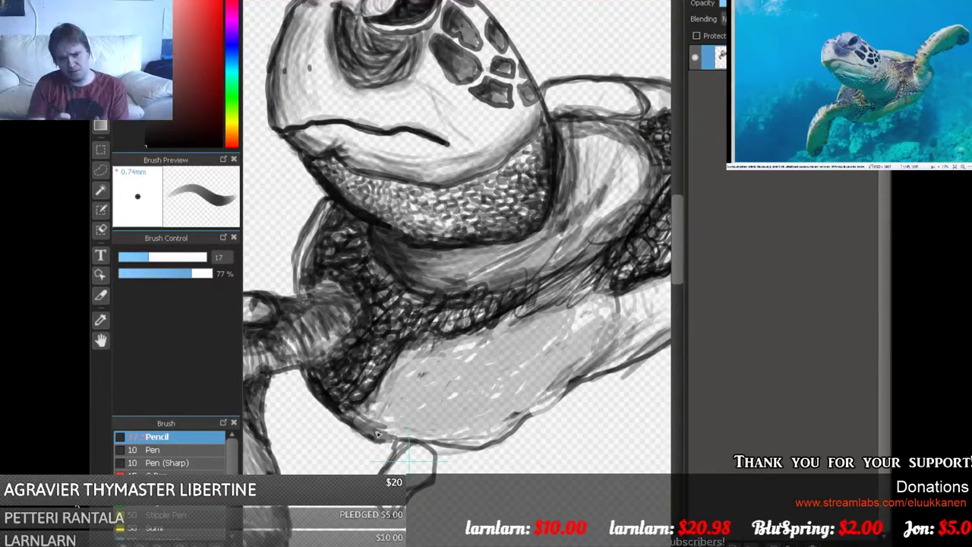
{"action": "mouse_move", "coordinate": [404, 431]}
{"action": "left_mouse_down"}
{"action": "mouse_move", "coordinate": [391, 436]}
{"action": "mouse_move", "coordinate": [430, 439]}
{"action": "left_mouse_up"}
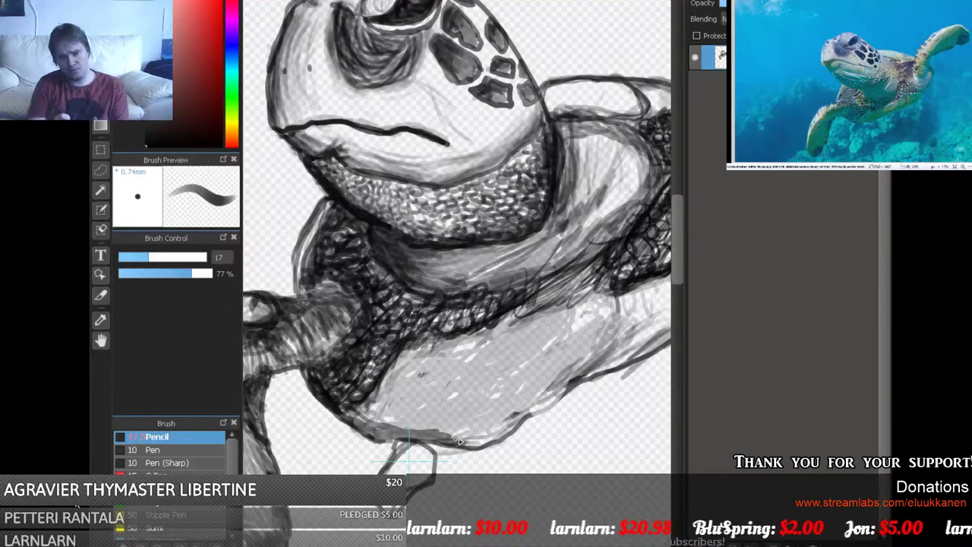
Trace and darken the plastron's bottom edge and the shell's lower-left and lower edges.
{"action": "mouse_move", "coordinate": [497, 423]}
{"action": "left_mouse_down"}
{"action": "mouse_move", "coordinate": [471, 433]}
{"action": "mouse_move", "coordinate": [494, 441]}
{"action": "mouse_move", "coordinate": [511, 431]}
{"action": "mouse_move", "coordinate": [536, 406]}
{"action": "mouse_move", "coordinate": [487, 431]}
{"action": "mouse_move", "coordinate": [583, 370]}
{"action": "mouse_move", "coordinate": [532, 410]}
{"action": "left_mouse_up"}
{"action": "left_click_drag", "start_coordinate": [497, 451], "coordinate": [430, 449]}
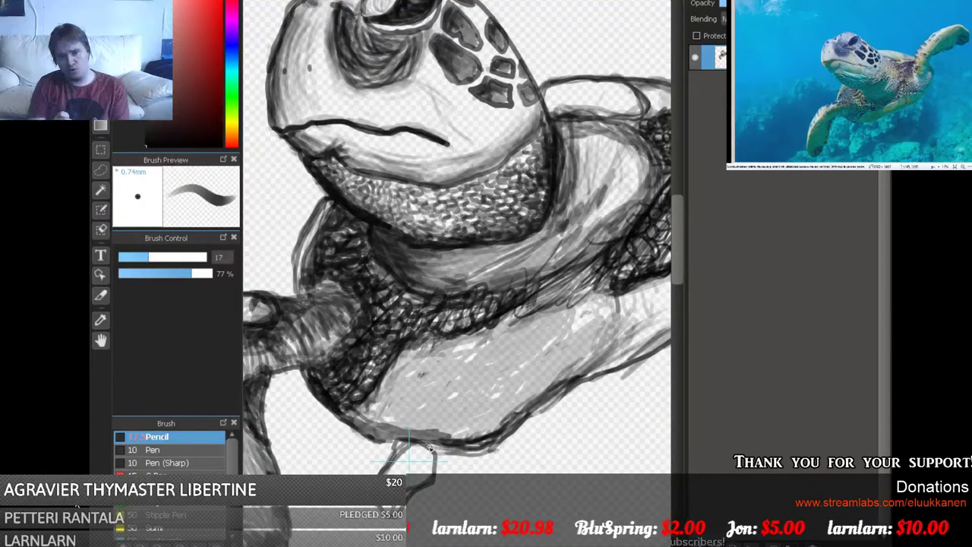
{"action": "left_click_drag", "start_coordinate": [602, 448], "coordinate": [523, 443]}
{"action": "mouse_move", "coordinate": [538, 365]}
{"action": "left_mouse_down"}
{"action": "mouse_move", "coordinate": [498, 375]}
{"action": "mouse_move", "coordinate": [540, 352]}
{"action": "mouse_move", "coordinate": [534, 366]}
{"action": "mouse_move", "coordinate": [548, 359]}
{"action": "mouse_move", "coordinate": [497, 378]}
{"action": "mouse_move", "coordinate": [416, 434]}
{"action": "mouse_move", "coordinate": [373, 431]}
{"action": "mouse_move", "coordinate": [384, 425]}
{"action": "mouse_move", "coordinate": [314, 436]}
{"action": "mouse_move", "coordinate": [266, 409]}
{"action": "left_mouse_up"}
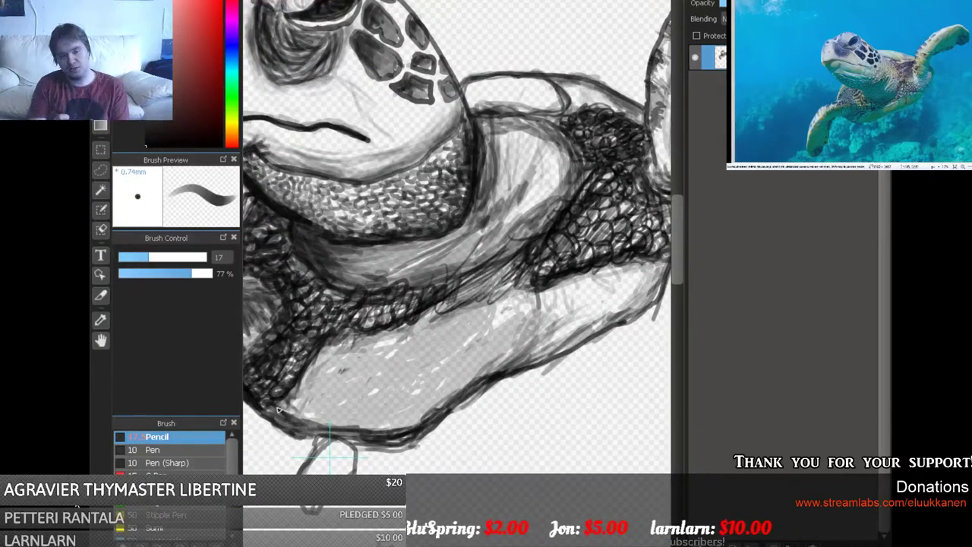
{"action": "mouse_move", "coordinate": [278, 395]}
{"action": "left_mouse_down"}
{"action": "mouse_move", "coordinate": [295, 425]}
{"action": "mouse_move", "coordinate": [286, 392]}
{"action": "mouse_move", "coordinate": [331, 436]}
{"action": "mouse_move", "coordinate": [325, 419]}
{"action": "mouse_move", "coordinate": [335, 428]}
{"action": "mouse_move", "coordinate": [307, 430]}
{"action": "left_mouse_up"}
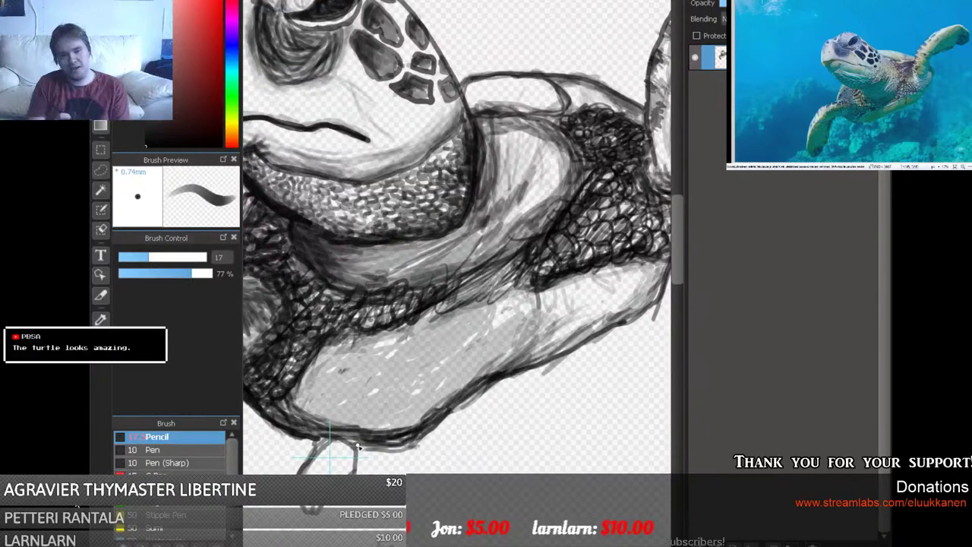
{"action": "mouse_move", "coordinate": [406, 450]}
{"action": "left_mouse_down"}
{"action": "mouse_move", "coordinate": [429, 437]}
{"action": "mouse_move", "coordinate": [452, 401]}
{"action": "mouse_move", "coordinate": [543, 369]}
{"action": "mouse_move", "coordinate": [648, 313]}
{"action": "left_mouse_up"}
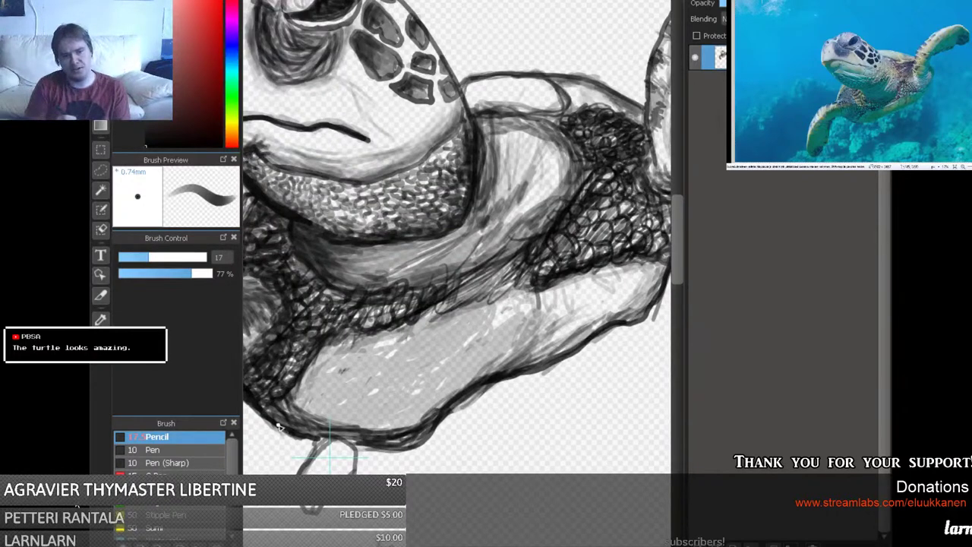
Set the pencil to 41% opacity and size 31, then shade along the shell's lower edge.
{"action": "left_click", "coordinate": [157, 275]}
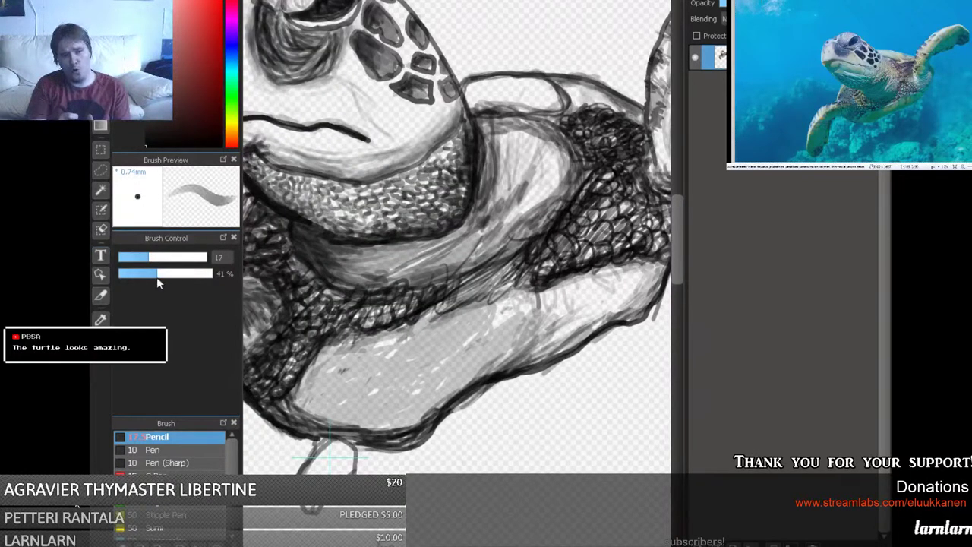
{"action": "left_click", "coordinate": [171, 258]}
{"action": "mouse_move", "coordinate": [285, 414]}
{"action": "left_mouse_down"}
{"action": "mouse_move", "coordinate": [313, 416]}
{"action": "mouse_move", "coordinate": [276, 395]}
{"action": "mouse_move", "coordinate": [339, 402]}
{"action": "mouse_move", "coordinate": [324, 400]}
{"action": "mouse_move", "coordinate": [364, 427]}
{"action": "mouse_move", "coordinate": [294, 416]}
{"action": "left_mouse_up"}
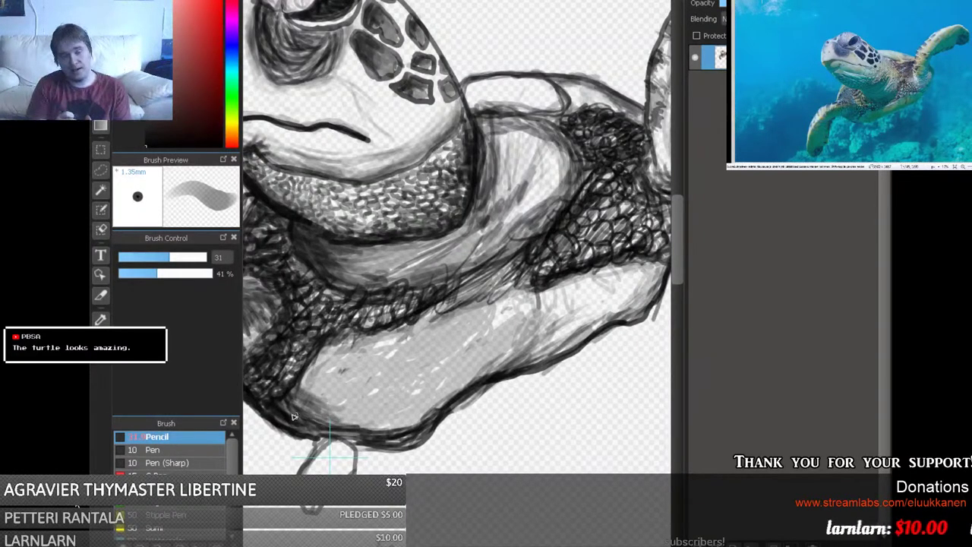
{"action": "mouse_move", "coordinate": [378, 439]}
{"action": "left_mouse_down"}
{"action": "mouse_move", "coordinate": [340, 421]}
{"action": "mouse_move", "coordinate": [395, 419]}
{"action": "mouse_move", "coordinate": [383, 433]}
{"action": "mouse_move", "coordinate": [395, 431]}
{"action": "mouse_move", "coordinate": [365, 433]}
{"action": "mouse_move", "coordinate": [375, 426]}
{"action": "mouse_move", "coordinate": [367, 422]}
{"action": "mouse_move", "coordinate": [414, 409]}
{"action": "mouse_move", "coordinate": [427, 412]}
{"action": "mouse_move", "coordinate": [424, 434]}
{"action": "mouse_move", "coordinate": [410, 433]}
{"action": "mouse_move", "coordinate": [445, 389]}
{"action": "mouse_move", "coordinate": [455, 386]}
{"action": "mouse_move", "coordinate": [438, 413]}
{"action": "mouse_move", "coordinate": [481, 383]}
{"action": "mouse_move", "coordinate": [466, 374]}
{"action": "mouse_move", "coordinate": [439, 398]}
{"action": "mouse_move", "coordinate": [506, 361]}
{"action": "mouse_move", "coordinate": [471, 369]}
{"action": "mouse_move", "coordinate": [550, 358]}
{"action": "mouse_move", "coordinate": [529, 366]}
{"action": "mouse_move", "coordinate": [572, 348]}
{"action": "mouse_move", "coordinate": [584, 331]}
{"action": "mouse_move", "coordinate": [566, 354]}
{"action": "mouse_move", "coordinate": [600, 326]}
{"action": "mouse_move", "coordinate": [573, 340]}
{"action": "mouse_move", "coordinate": [579, 350]}
{"action": "mouse_move", "coordinate": [569, 351]}
{"action": "mouse_move", "coordinate": [638, 316]}
{"action": "mouse_move", "coordinate": [629, 320]}
{"action": "mouse_move", "coordinate": [664, 266]}
{"action": "mouse_move", "coordinate": [642, 301]}
{"action": "mouse_move", "coordinate": [662, 292]}
{"action": "mouse_move", "coordinate": [650, 304]}
{"action": "mouse_move", "coordinate": [599, 330]}
{"action": "mouse_move", "coordinate": [601, 321]}
{"action": "mouse_move", "coordinate": [593, 323]}
{"action": "mouse_move", "coordinate": [635, 312]}
{"action": "mouse_move", "coordinate": [625, 317]}
{"action": "mouse_move", "coordinate": [659, 273]}
{"action": "mouse_move", "coordinate": [649, 265]}
{"action": "mouse_move", "coordinate": [556, 352]}
{"action": "left_mouse_up"}
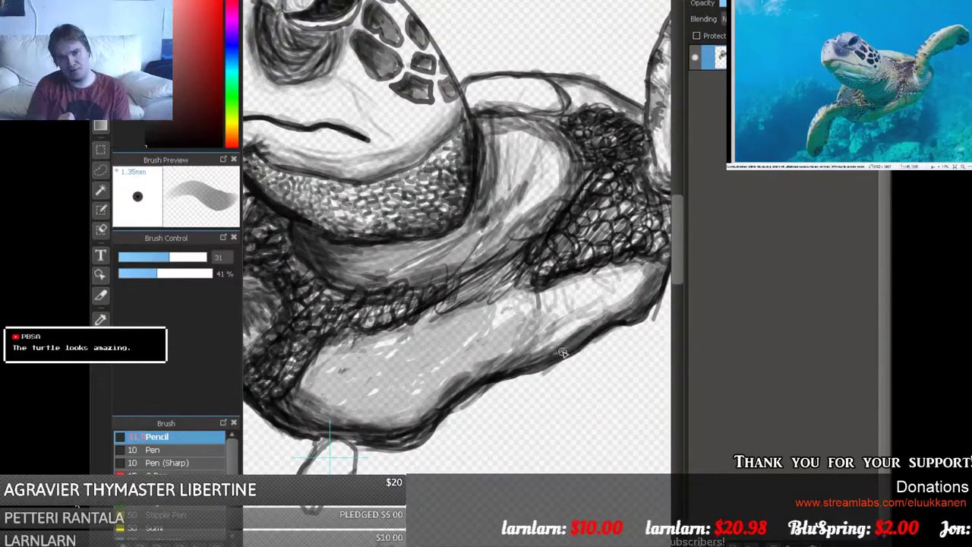
{"action": "mouse_move", "coordinate": [603, 328]}
{"action": "left_mouse_down"}
{"action": "mouse_move", "coordinate": [573, 347]}
{"action": "mouse_move", "coordinate": [630, 314]}
{"action": "mouse_move", "coordinate": [626, 305]}
{"action": "mouse_move", "coordinate": [455, 385]}
{"action": "left_mouse_up"}
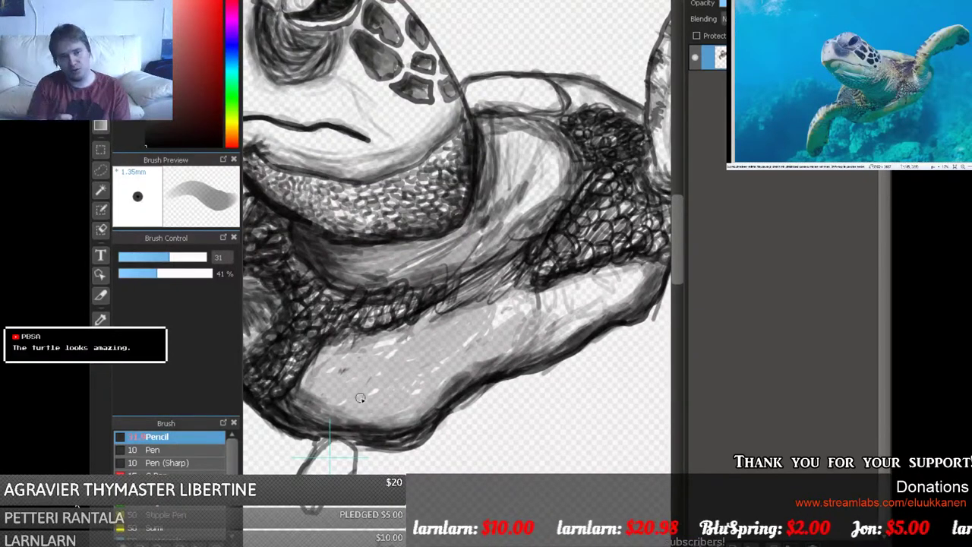
Build up back-and-forth hatching across the lower belly's left, right and bottom areas.
{"action": "mouse_move", "coordinate": [360, 398]}
{"action": "left_mouse_down"}
{"action": "mouse_move", "coordinate": [316, 379]}
{"action": "mouse_move", "coordinate": [385, 398]}
{"action": "mouse_move", "coordinate": [362, 400]}
{"action": "mouse_move", "coordinate": [397, 412]}
{"action": "mouse_move", "coordinate": [428, 398]}
{"action": "mouse_move", "coordinate": [434, 407]}
{"action": "mouse_move", "coordinate": [414, 397]}
{"action": "mouse_move", "coordinate": [342, 403]}
{"action": "mouse_move", "coordinate": [319, 387]}
{"action": "mouse_move", "coordinate": [338, 405]}
{"action": "mouse_move", "coordinate": [404, 400]}
{"action": "mouse_move", "coordinate": [426, 385]}
{"action": "mouse_move", "coordinate": [329, 381]}
{"action": "mouse_move", "coordinate": [434, 397]}
{"action": "mouse_move", "coordinate": [417, 376]}
{"action": "mouse_move", "coordinate": [322, 367]}
{"action": "mouse_move", "coordinate": [415, 393]}
{"action": "mouse_move", "coordinate": [440, 385]}
{"action": "mouse_move", "coordinate": [455, 361]}
{"action": "mouse_move", "coordinate": [417, 376]}
{"action": "mouse_move", "coordinate": [338, 369]}
{"action": "mouse_move", "coordinate": [470, 369]}
{"action": "mouse_move", "coordinate": [378, 344]}
{"action": "mouse_move", "coordinate": [363, 352]}
{"action": "mouse_move", "coordinate": [468, 353]}
{"action": "mouse_move", "coordinate": [332, 368]}
{"action": "mouse_move", "coordinate": [481, 365]}
{"action": "mouse_move", "coordinate": [401, 335]}
{"action": "mouse_move", "coordinate": [398, 358]}
{"action": "mouse_move", "coordinate": [479, 351]}
{"action": "mouse_move", "coordinate": [385, 334]}
{"action": "mouse_move", "coordinate": [388, 346]}
{"action": "mouse_move", "coordinate": [514, 345]}
{"action": "mouse_move", "coordinate": [462, 329]}
{"action": "mouse_move", "coordinate": [477, 356]}
{"action": "mouse_move", "coordinate": [407, 335]}
{"action": "mouse_move", "coordinate": [475, 353]}
{"action": "mouse_move", "coordinate": [507, 343]}
{"action": "mouse_move", "coordinate": [496, 351]}
{"action": "mouse_move", "coordinate": [428, 320]}
{"action": "left_mouse_up"}
{"action": "mouse_move", "coordinate": [543, 322]}
{"action": "left_mouse_down"}
{"action": "mouse_move", "coordinate": [432, 315]}
{"action": "mouse_move", "coordinate": [572, 347]}
{"action": "mouse_move", "coordinate": [433, 307]}
{"action": "mouse_move", "coordinate": [570, 342]}
{"action": "mouse_move", "coordinate": [491, 310]}
{"action": "mouse_move", "coordinate": [471, 325]}
{"action": "mouse_move", "coordinate": [571, 316]}
{"action": "mouse_move", "coordinate": [445, 321]}
{"action": "mouse_move", "coordinate": [585, 324]}
{"action": "mouse_move", "coordinate": [538, 298]}
{"action": "mouse_move", "coordinate": [450, 314]}
{"action": "mouse_move", "coordinate": [592, 312]}
{"action": "mouse_move", "coordinate": [530, 300]}
{"action": "mouse_move", "coordinate": [511, 321]}
{"action": "mouse_move", "coordinate": [603, 296]}
{"action": "mouse_move", "coordinate": [520, 332]}
{"action": "mouse_move", "coordinate": [610, 287]}
{"action": "mouse_move", "coordinate": [558, 327]}
{"action": "mouse_move", "coordinate": [621, 293]}
{"action": "mouse_move", "coordinate": [613, 279]}
{"action": "mouse_move", "coordinate": [558, 320]}
{"action": "mouse_move", "coordinate": [631, 264]}
{"action": "mouse_move", "coordinate": [549, 319]}
{"action": "mouse_move", "coordinate": [601, 288]}
{"action": "mouse_move", "coordinate": [580, 281]}
{"action": "mouse_move", "coordinate": [527, 294]}
{"action": "mouse_move", "coordinate": [463, 327]}
{"action": "mouse_move", "coordinate": [353, 327]}
{"action": "left_mouse_up"}
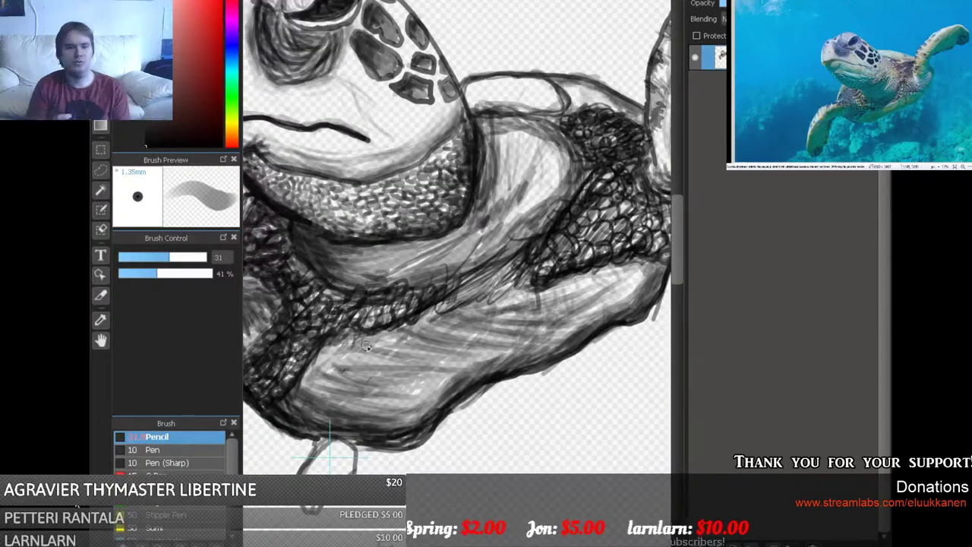
{"action": "mouse_move", "coordinate": [386, 376]}
{"action": "left_mouse_down"}
{"action": "mouse_move", "coordinate": [384, 419]}
{"action": "mouse_move", "coordinate": [444, 403]}
{"action": "mouse_move", "coordinate": [398, 394]}
{"action": "mouse_move", "coordinate": [369, 404]}
{"action": "mouse_move", "coordinate": [425, 377]}
{"action": "mouse_move", "coordinate": [404, 414]}
{"action": "mouse_move", "coordinate": [437, 366]}
{"action": "mouse_move", "coordinate": [549, 339]}
{"action": "mouse_move", "coordinate": [638, 266]}
{"action": "mouse_move", "coordinate": [581, 316]}
{"action": "mouse_move", "coordinate": [447, 377]}
{"action": "mouse_move", "coordinate": [408, 406]}
{"action": "mouse_move", "coordinate": [349, 401]}
{"action": "mouse_move", "coordinate": [326, 383]}
{"action": "mouse_move", "coordinate": [369, 375]}
{"action": "mouse_move", "coordinate": [370, 341]}
{"action": "mouse_move", "coordinate": [335, 350]}
{"action": "mouse_move", "coordinate": [333, 365]}
{"action": "mouse_move", "coordinate": [311, 376]}
{"action": "mouse_move", "coordinate": [322, 343]}
{"action": "mouse_move", "coordinate": [300, 389]}
{"action": "mouse_move", "coordinate": [344, 352]}
{"action": "mouse_move", "coordinate": [363, 352]}
{"action": "mouse_move", "coordinate": [325, 365]}
{"action": "mouse_move", "coordinate": [331, 341]}
{"action": "mouse_move", "coordinate": [353, 335]}
{"action": "mouse_move", "coordinate": [311, 365]}
{"action": "mouse_move", "coordinate": [321, 372]}
{"action": "mouse_move", "coordinate": [330, 346]}
{"action": "mouse_move", "coordinate": [411, 317]}
{"action": "mouse_move", "coordinate": [426, 323]}
{"action": "mouse_move", "coordinate": [422, 315]}
{"action": "mouse_move", "coordinate": [519, 267]}
{"action": "mouse_move", "coordinate": [412, 328]}
{"action": "mouse_move", "coordinate": [422, 317]}
{"action": "mouse_move", "coordinate": [384, 329]}
{"action": "mouse_move", "coordinate": [296, 401]}
{"action": "left_mouse_up"}
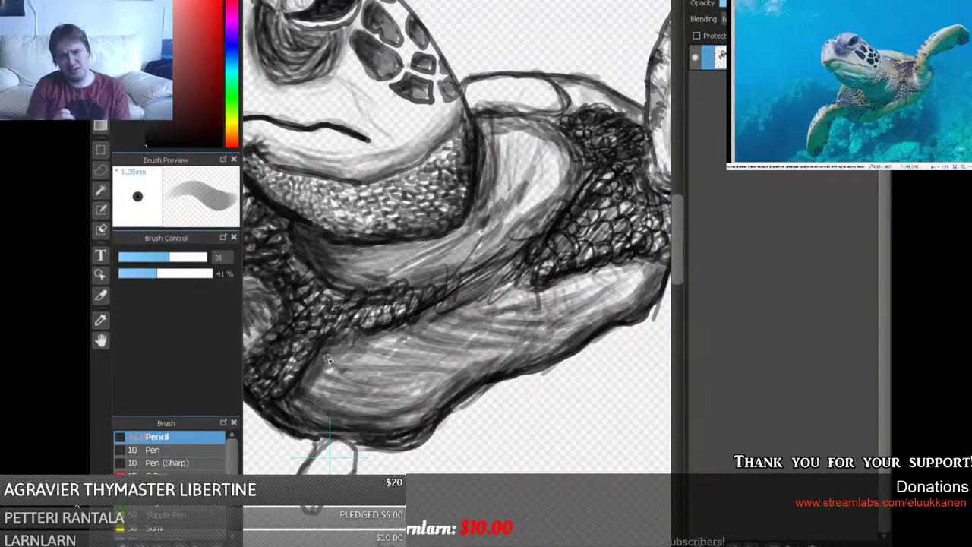
{"action": "mouse_move", "coordinate": [328, 359]}
{"action": "left_mouse_down"}
{"action": "mouse_move", "coordinate": [297, 416]}
{"action": "mouse_move", "coordinate": [300, 357]}
{"action": "mouse_move", "coordinate": [319, 401]}
{"action": "mouse_move", "coordinate": [380, 347]}
{"action": "mouse_move", "coordinate": [340, 347]}
{"action": "mouse_move", "coordinate": [478, 306]}
{"action": "mouse_move", "coordinate": [496, 280]}
{"action": "mouse_move", "coordinate": [508, 290]}
{"action": "mouse_move", "coordinate": [520, 284]}
{"action": "mouse_move", "coordinate": [502, 273]}
{"action": "mouse_move", "coordinate": [574, 276]}
{"action": "mouse_move", "coordinate": [527, 295]}
{"action": "mouse_move", "coordinate": [615, 272]}
{"action": "mouse_move", "coordinate": [639, 279]}
{"action": "mouse_move", "coordinate": [625, 272]}
{"action": "mouse_move", "coordinate": [632, 270]}
{"action": "mouse_move", "coordinate": [636, 302]}
{"action": "mouse_move", "coordinate": [624, 289]}
{"action": "mouse_move", "coordinate": [638, 286]}
{"action": "mouse_move", "coordinate": [610, 256]}
{"action": "mouse_move", "coordinate": [579, 280]}
{"action": "mouse_move", "coordinate": [630, 264]}
{"action": "mouse_move", "coordinate": [601, 260]}
{"action": "mouse_move", "coordinate": [612, 256]}
{"action": "mouse_move", "coordinate": [648, 263]}
{"action": "mouse_move", "coordinate": [512, 290]}
{"action": "mouse_move", "coordinate": [346, 348]}
{"action": "mouse_move", "coordinate": [338, 331]}
{"action": "mouse_move", "coordinate": [311, 378]}
{"action": "mouse_move", "coordinate": [372, 333]}
{"action": "mouse_move", "coordinate": [390, 407]}
{"action": "mouse_move", "coordinate": [327, 427]}
{"action": "mouse_move", "coordinate": [398, 418]}
{"action": "mouse_move", "coordinate": [419, 405]}
{"action": "mouse_move", "coordinate": [311, 400]}
{"action": "left_mouse_up"}
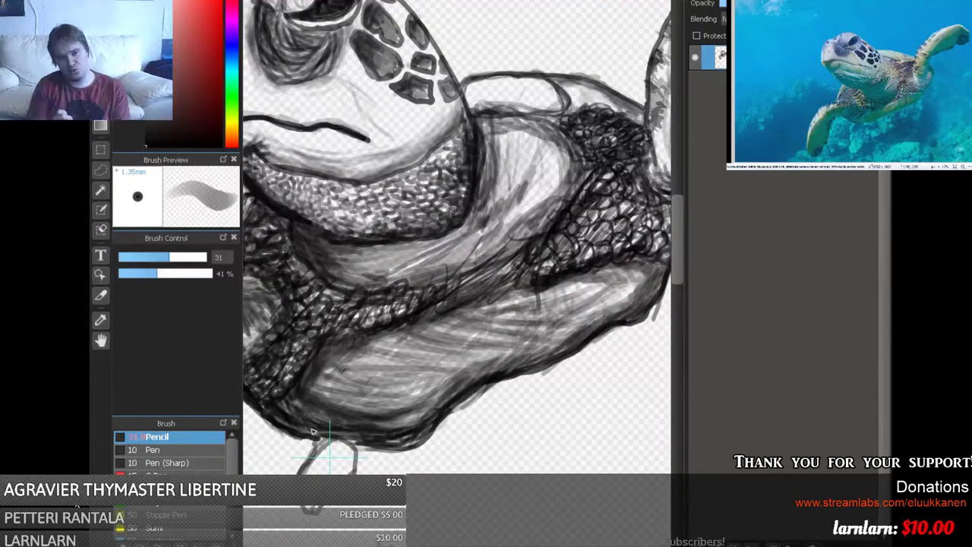
{"action": "mouse_move", "coordinate": [462, 389]}
{"action": "left_mouse_down"}
{"action": "mouse_move", "coordinate": [507, 350]}
{"action": "mouse_move", "coordinate": [371, 424]}
{"action": "mouse_move", "coordinate": [557, 347]}
{"action": "mouse_move", "coordinate": [576, 324]}
{"action": "mouse_move", "coordinate": [610, 318]}
{"action": "mouse_move", "coordinate": [526, 379]}
{"action": "left_mouse_up"}
Make the pencil finer (about size 14) and darker (82%), add a short stroke near the flipper, then switch to the eraser.
{"action": "left_click", "coordinate": [145, 257]}
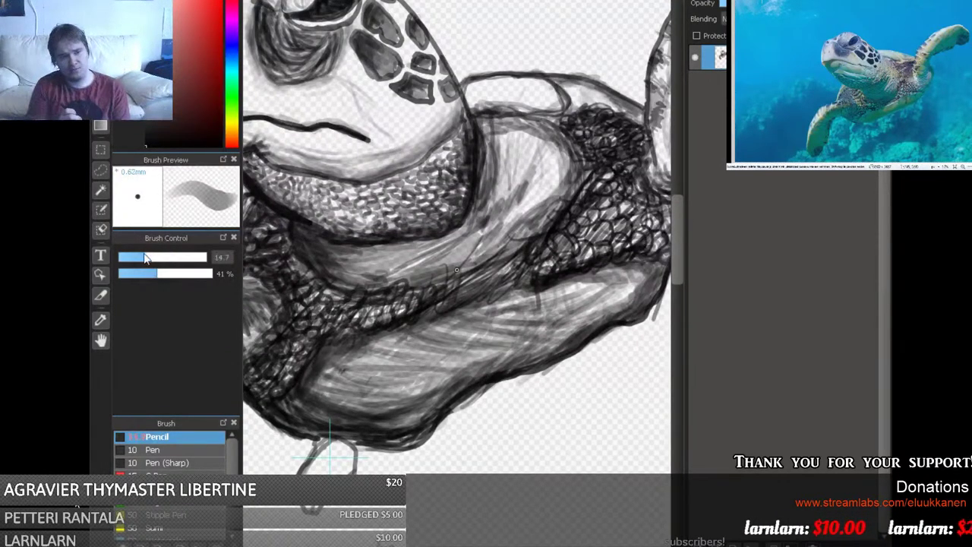
{"action": "left_click", "coordinate": [195, 274]}
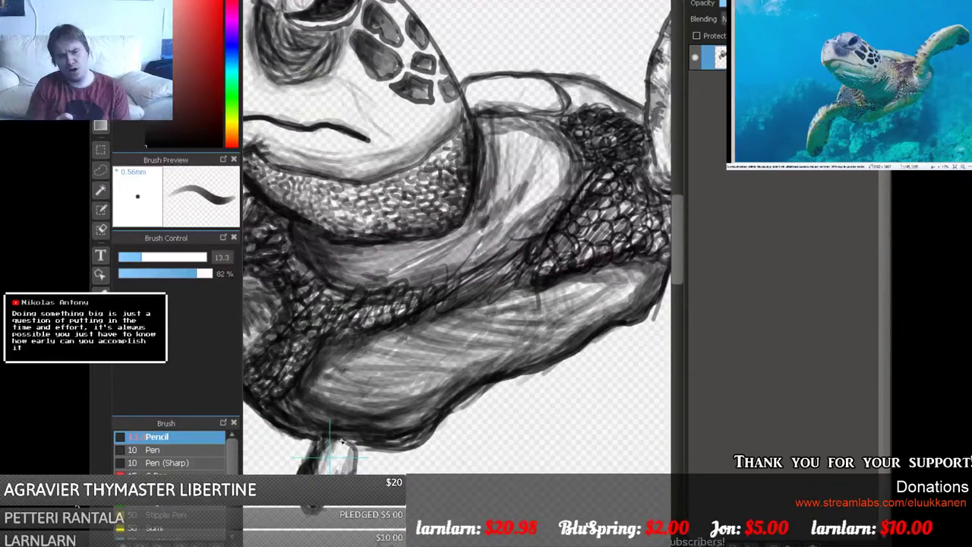
{"action": "left_click_drag", "start_coordinate": [353, 447], "coordinate": [334, 442]}
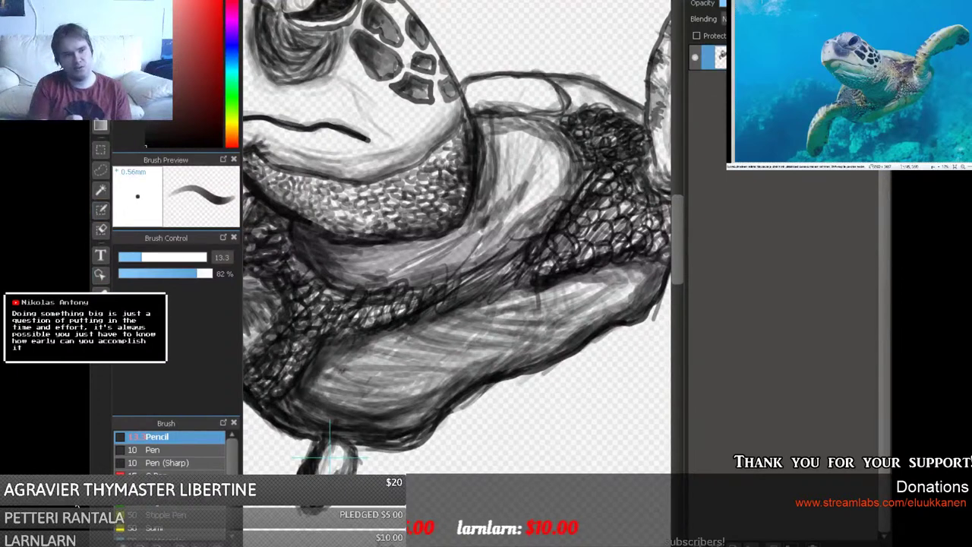
{"action": "key", "text": "e"}
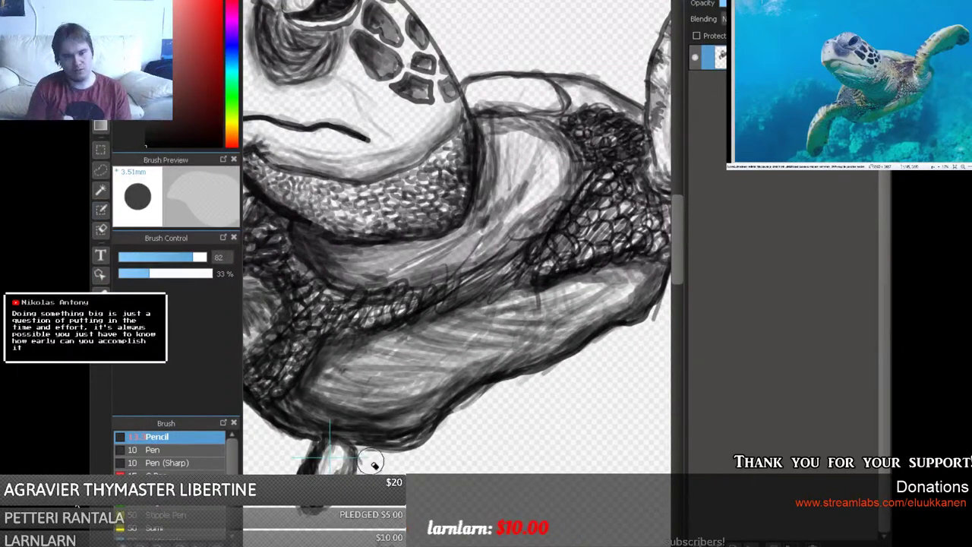
Raise eraser strength, return to the pencil, and darken the lower flipper and outline toward the left.
{"action": "left_click", "coordinate": [207, 274]}
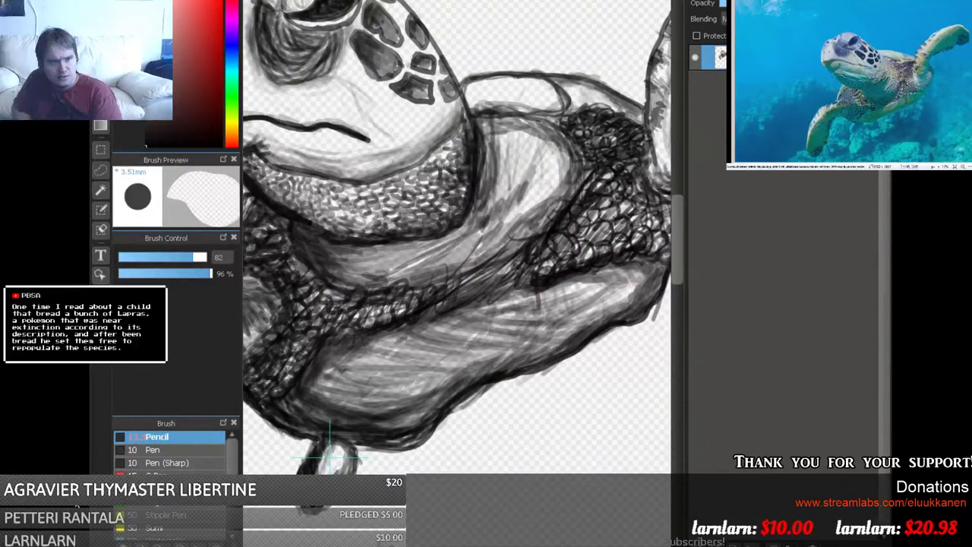
{"action": "key", "text": "e"}
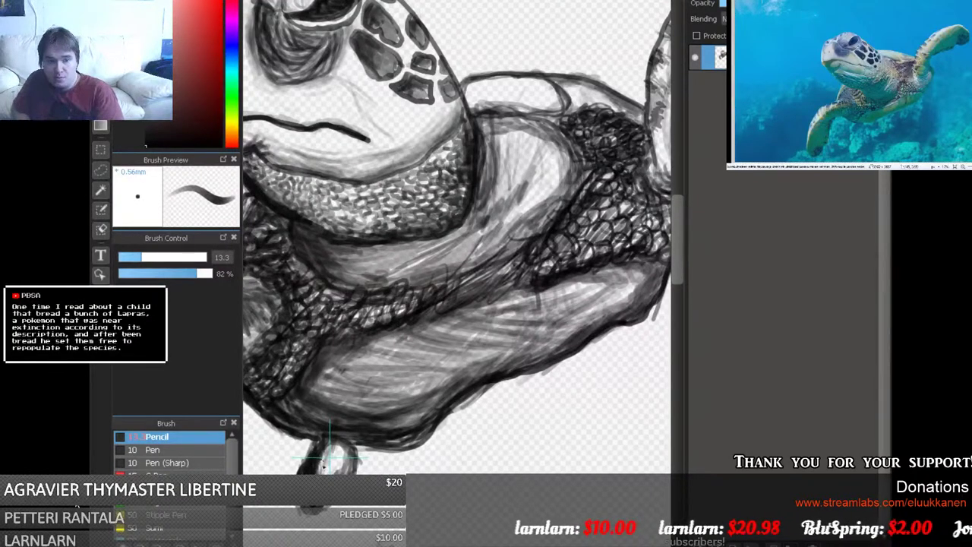
{"action": "left_click_drag", "start_coordinate": [334, 444], "coordinate": [326, 454]}
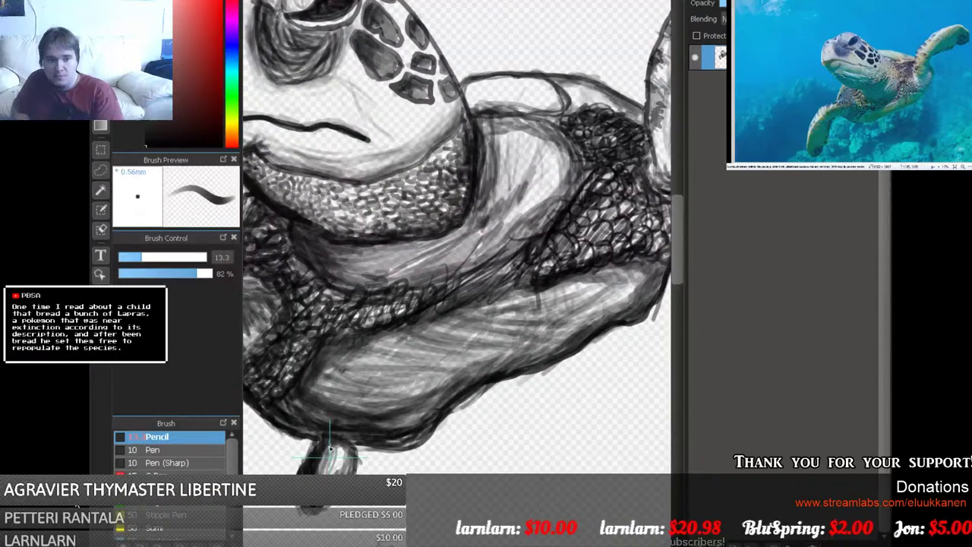
{"action": "left_click_drag", "start_coordinate": [404, 441], "coordinate": [415, 451]}
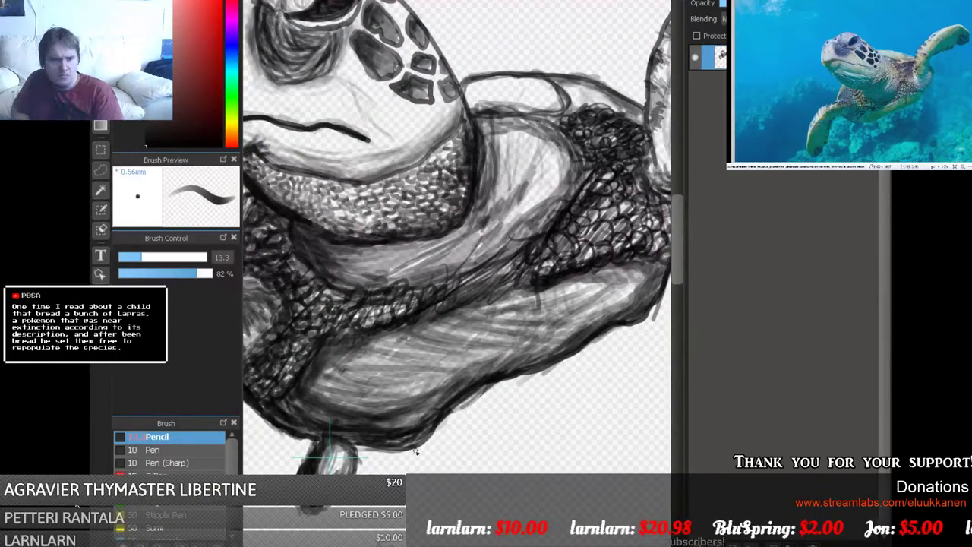
{"action": "left_click_drag", "start_coordinate": [328, 420], "coordinate": [279, 391]}
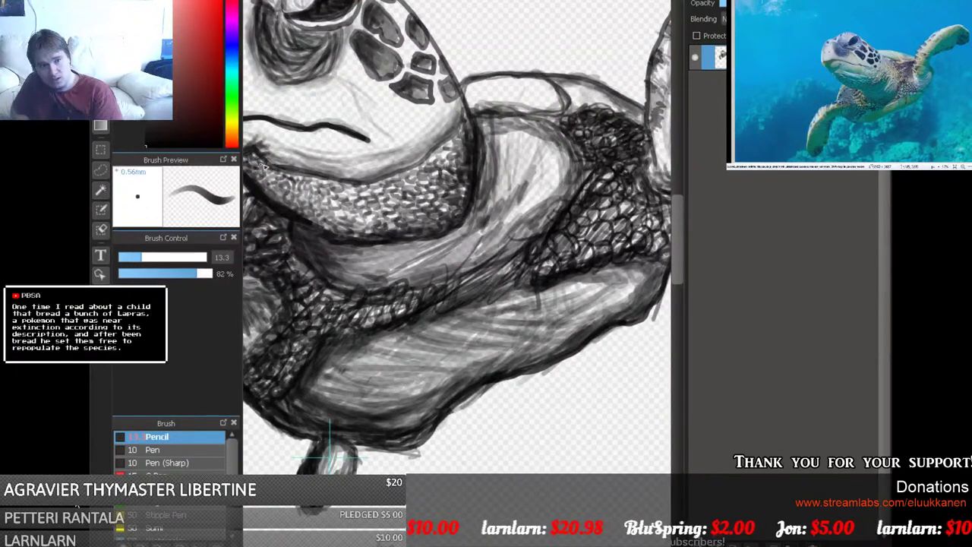
At size 33, shade the neck scales up to the shell, lower opacity to 38%, and pan to the head.
{"action": "mouse_move", "coordinate": [264, 163]}
{"action": "left_mouse_down"}
{"action": "mouse_move", "coordinate": [352, 185]}
{"action": "mouse_move", "coordinate": [278, 174]}
{"action": "left_mouse_up"}
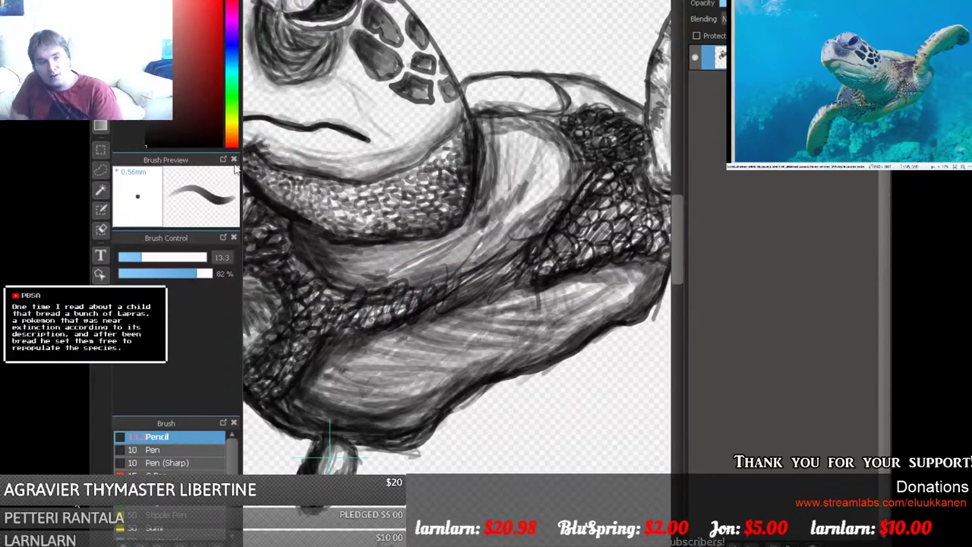
{"action": "left_click", "coordinate": [171, 261]}
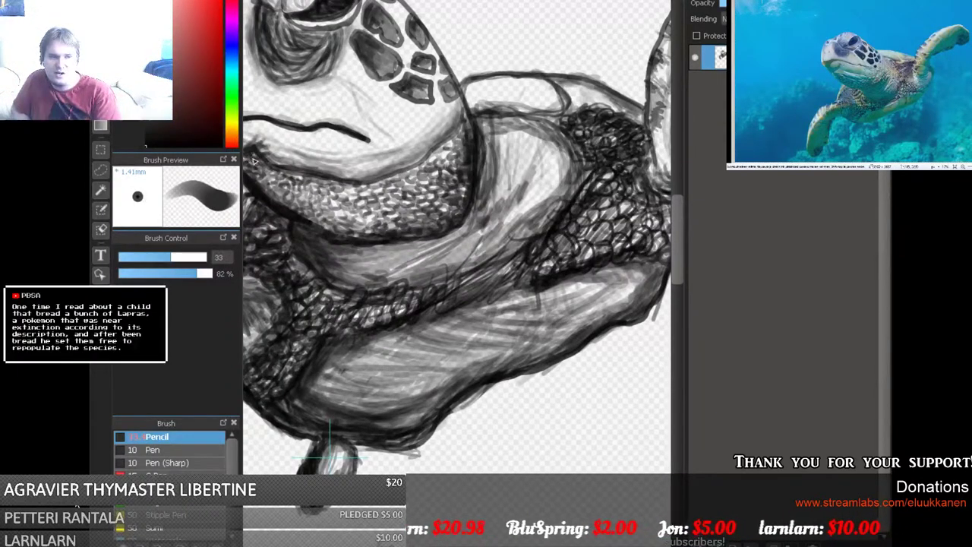
{"action": "mouse_move", "coordinate": [274, 169]}
{"action": "left_mouse_down"}
{"action": "mouse_move", "coordinate": [300, 175]}
{"action": "mouse_move", "coordinate": [274, 163]}
{"action": "mouse_move", "coordinate": [359, 170]}
{"action": "mouse_move", "coordinate": [372, 181]}
{"action": "mouse_move", "coordinate": [442, 153]}
{"action": "mouse_move", "coordinate": [459, 121]}
{"action": "left_mouse_up"}
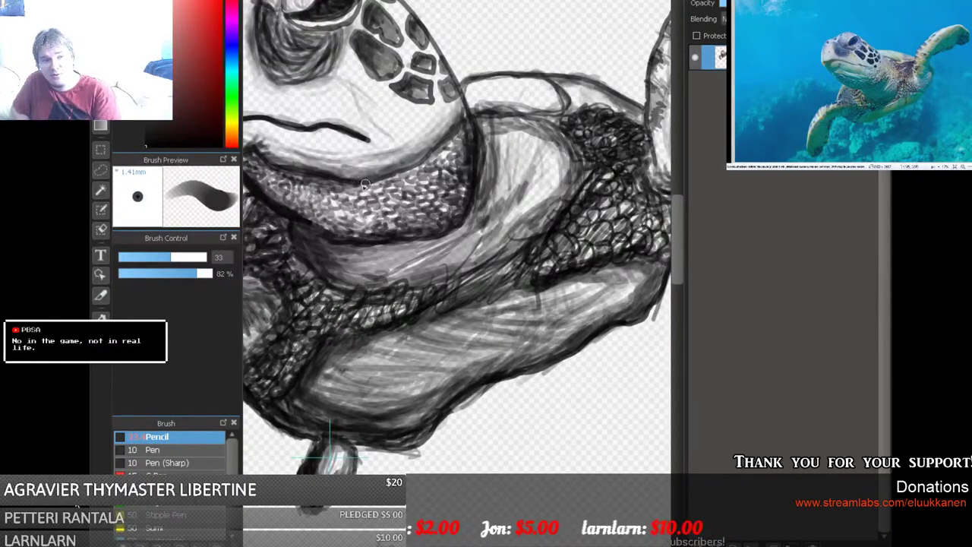
{"action": "mouse_move", "coordinate": [392, 174]}
{"action": "left_mouse_down"}
{"action": "mouse_move", "coordinate": [444, 126]}
{"action": "mouse_move", "coordinate": [459, 97]}
{"action": "mouse_move", "coordinate": [441, 114]}
{"action": "left_mouse_up"}
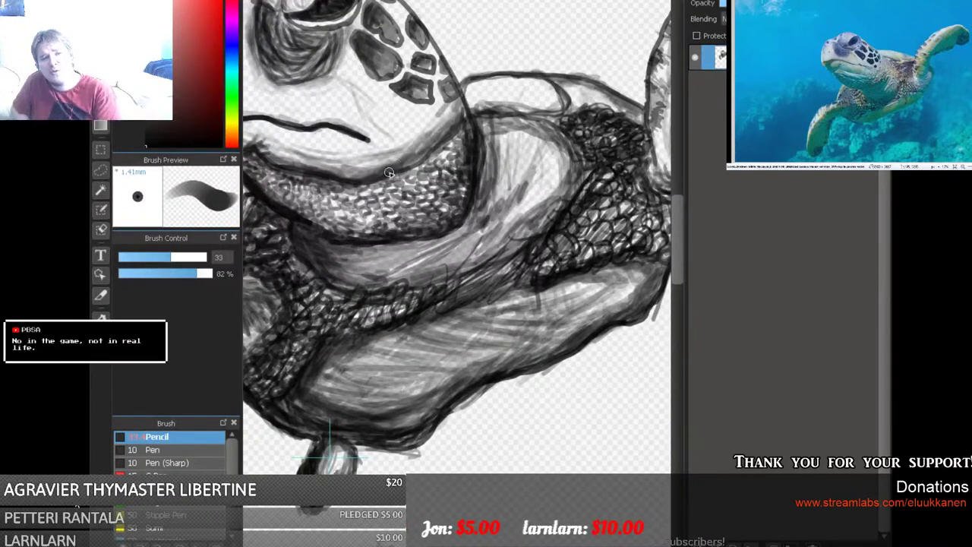
{"action": "left_click_drag", "start_coordinate": [188, 277], "coordinate": [155, 277]}
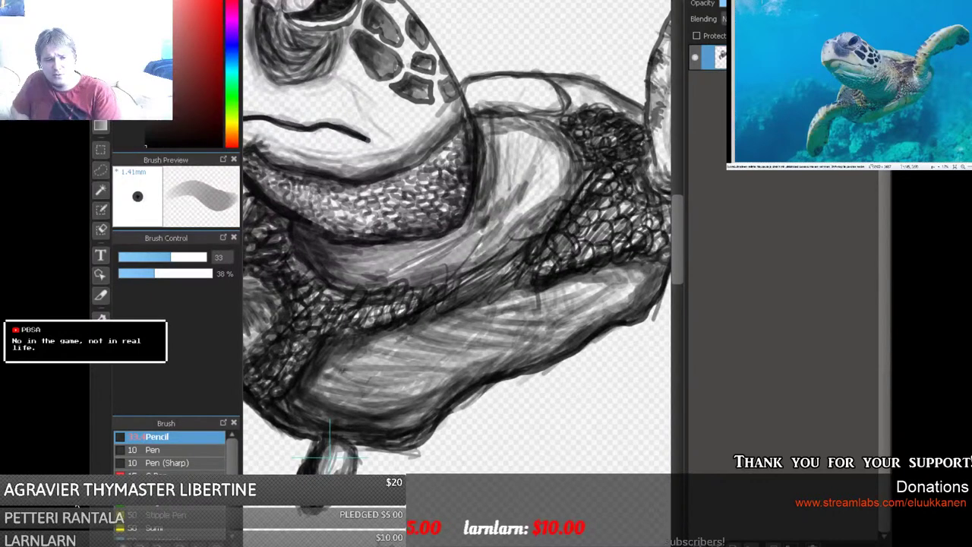
{"action": "left_click_drag", "start_coordinate": [401, 240], "coordinate": [500, 240]}
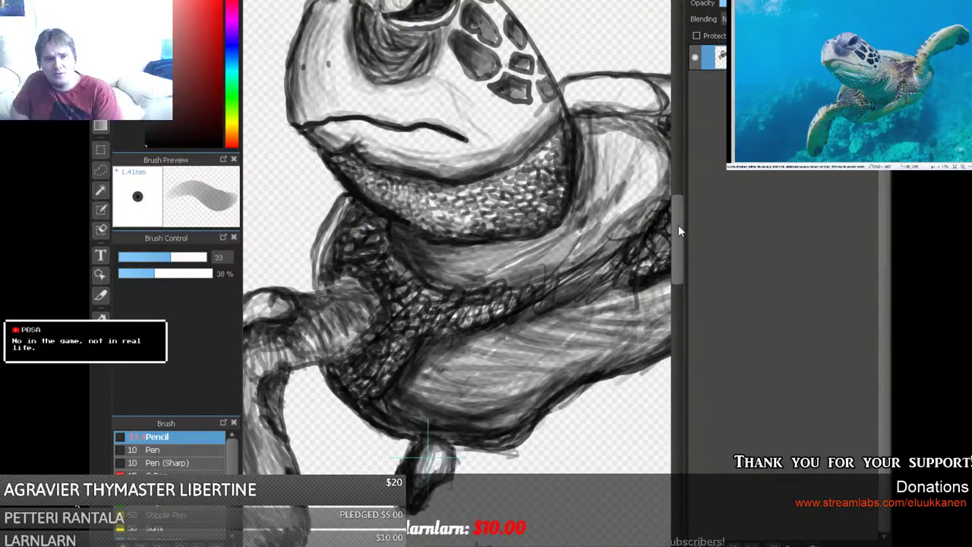
Shade the lower neck scales and darken the shell edge, upper-left head outline and jaw line.
{"action": "scroll", "coordinate": [680, 228], "scroll_direction": "up", "scroll_amount": 5}
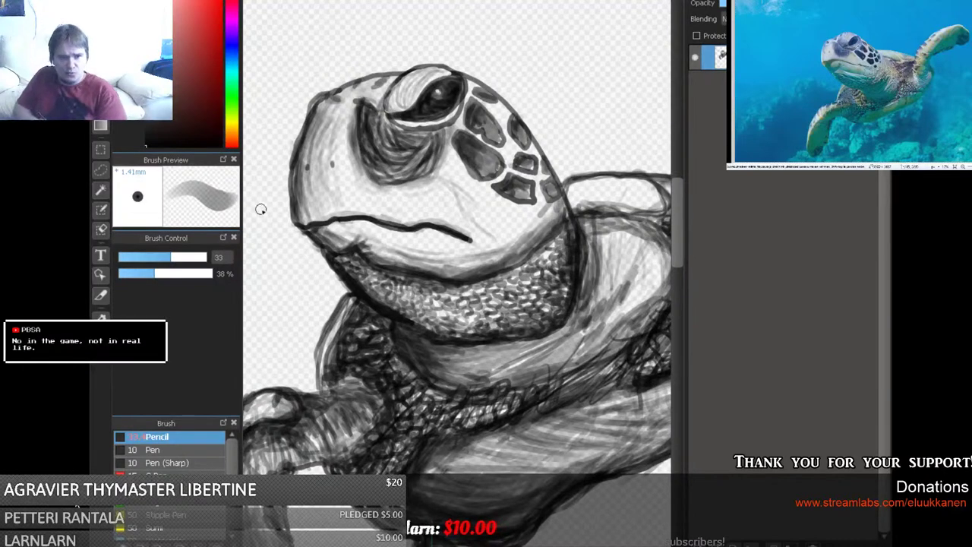
{"action": "mouse_move", "coordinate": [364, 281]}
{"action": "left_mouse_down"}
{"action": "mouse_move", "coordinate": [421, 308]}
{"action": "mouse_move", "coordinate": [366, 297]}
{"action": "mouse_move", "coordinate": [342, 276]}
{"action": "mouse_move", "coordinate": [385, 276]}
{"action": "mouse_move", "coordinate": [398, 295]}
{"action": "mouse_move", "coordinate": [424, 304]}
{"action": "mouse_move", "coordinate": [413, 289]}
{"action": "mouse_move", "coordinate": [478, 332]}
{"action": "mouse_move", "coordinate": [410, 319]}
{"action": "mouse_move", "coordinate": [384, 304]}
{"action": "mouse_move", "coordinate": [437, 300]}
{"action": "left_mouse_up"}
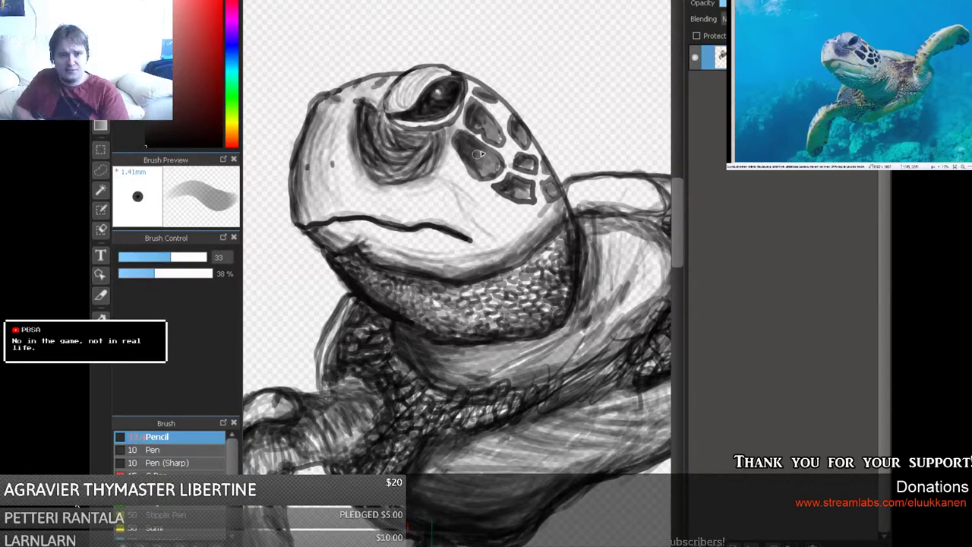
{"action": "mouse_move", "coordinate": [546, 176]}
{"action": "left_mouse_down"}
{"action": "mouse_move", "coordinate": [522, 145]}
{"action": "mouse_move", "coordinate": [551, 161]}
{"action": "mouse_move", "coordinate": [523, 130]}
{"action": "mouse_move", "coordinate": [565, 194]}
{"action": "mouse_move", "coordinate": [560, 212]}
{"action": "mouse_move", "coordinate": [525, 157]}
{"action": "mouse_move", "coordinate": [529, 139]}
{"action": "mouse_move", "coordinate": [450, 78]}
{"action": "mouse_move", "coordinate": [484, 83]}
{"action": "mouse_move", "coordinate": [544, 157]}
{"action": "mouse_move", "coordinate": [533, 164]}
{"action": "mouse_move", "coordinate": [568, 219]}
{"action": "mouse_move", "coordinate": [545, 236]}
{"action": "left_mouse_up"}
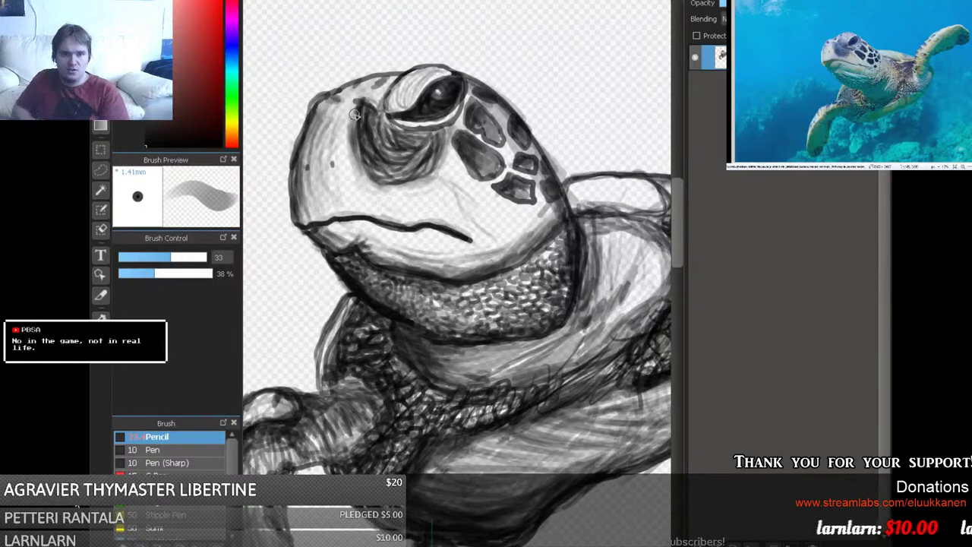
{"action": "mouse_move", "coordinate": [332, 93]}
{"action": "left_mouse_down"}
{"action": "mouse_move", "coordinate": [308, 118]}
{"action": "mouse_move", "coordinate": [311, 107]}
{"action": "mouse_move", "coordinate": [304, 163]}
{"action": "mouse_move", "coordinate": [293, 168]}
{"action": "mouse_move", "coordinate": [309, 93]}
{"action": "mouse_move", "coordinate": [370, 73]}
{"action": "mouse_move", "coordinate": [391, 73]}
{"action": "mouse_move", "coordinate": [359, 84]}
{"action": "mouse_move", "coordinate": [394, 79]}
{"action": "mouse_move", "coordinate": [334, 95]}
{"action": "mouse_move", "coordinate": [308, 132]}
{"action": "left_mouse_up"}
{"action": "mouse_move", "coordinate": [331, 227]}
{"action": "left_mouse_down"}
{"action": "mouse_move", "coordinate": [309, 227]}
{"action": "mouse_move", "coordinate": [327, 218]}
{"action": "mouse_move", "coordinate": [296, 222]}
{"action": "mouse_move", "coordinate": [363, 216]}
{"action": "mouse_move", "coordinate": [405, 226]}
{"action": "left_mouse_up"}
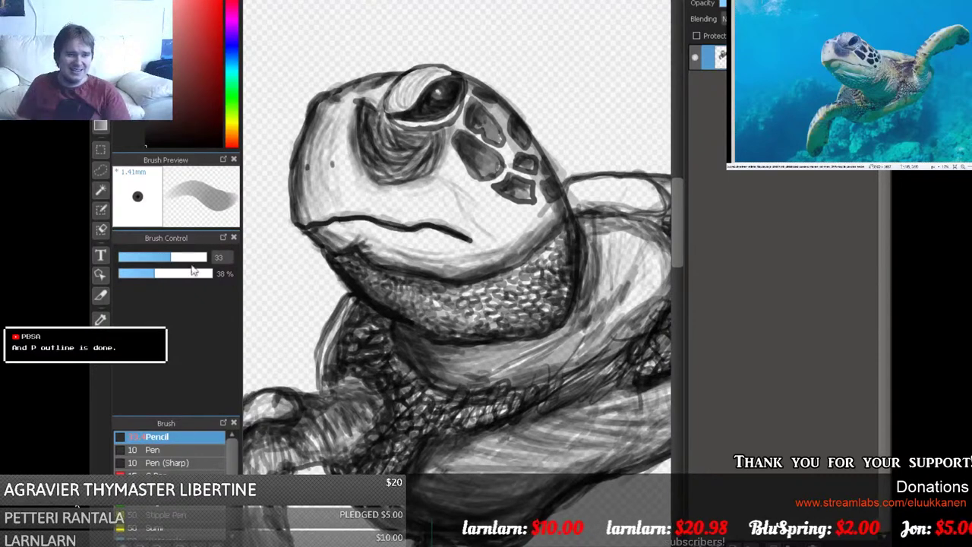
At 24% pencil opacity, darken the lower jaw and mouth line, then review the whole turtle.
{"action": "left_click_drag", "start_coordinate": [153, 274], "coordinate": [141, 273]}
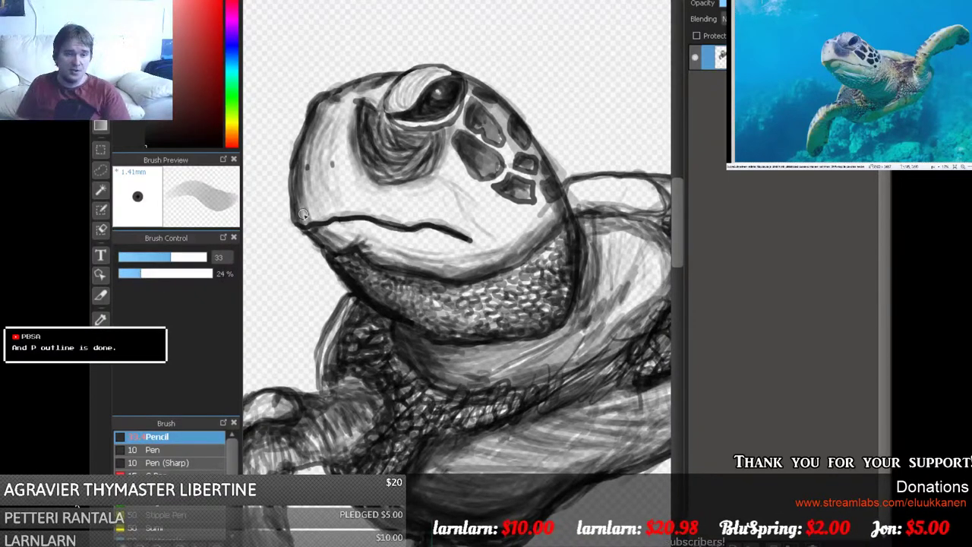
{"action": "mouse_move", "coordinate": [323, 246]}
{"action": "left_mouse_down"}
{"action": "mouse_move", "coordinate": [358, 254]}
{"action": "mouse_move", "coordinate": [319, 231]}
{"action": "mouse_move", "coordinate": [363, 243]}
{"action": "mouse_move", "coordinate": [348, 228]}
{"action": "mouse_move", "coordinate": [401, 259]}
{"action": "mouse_move", "coordinate": [289, 220]}
{"action": "mouse_move", "coordinate": [302, 220]}
{"action": "mouse_move", "coordinate": [296, 154]}
{"action": "mouse_move", "coordinate": [316, 225]}
{"action": "mouse_move", "coordinate": [296, 193]}
{"action": "mouse_move", "coordinate": [324, 217]}
{"action": "mouse_move", "coordinate": [306, 182]}
{"action": "mouse_move", "coordinate": [310, 193]}
{"action": "mouse_move", "coordinate": [365, 214]}
{"action": "mouse_move", "coordinate": [376, 214]}
{"action": "mouse_move", "coordinate": [371, 200]}
{"action": "mouse_move", "coordinate": [449, 222]}
{"action": "mouse_move", "coordinate": [356, 186]}
{"action": "mouse_move", "coordinate": [321, 152]}
{"action": "mouse_move", "coordinate": [348, 200]}
{"action": "mouse_move", "coordinate": [321, 125]}
{"action": "mouse_move", "coordinate": [331, 124]}
{"action": "mouse_move", "coordinate": [342, 131]}
{"action": "mouse_move", "coordinate": [349, 170]}
{"action": "mouse_move", "coordinate": [333, 196]}
{"action": "left_mouse_up"}
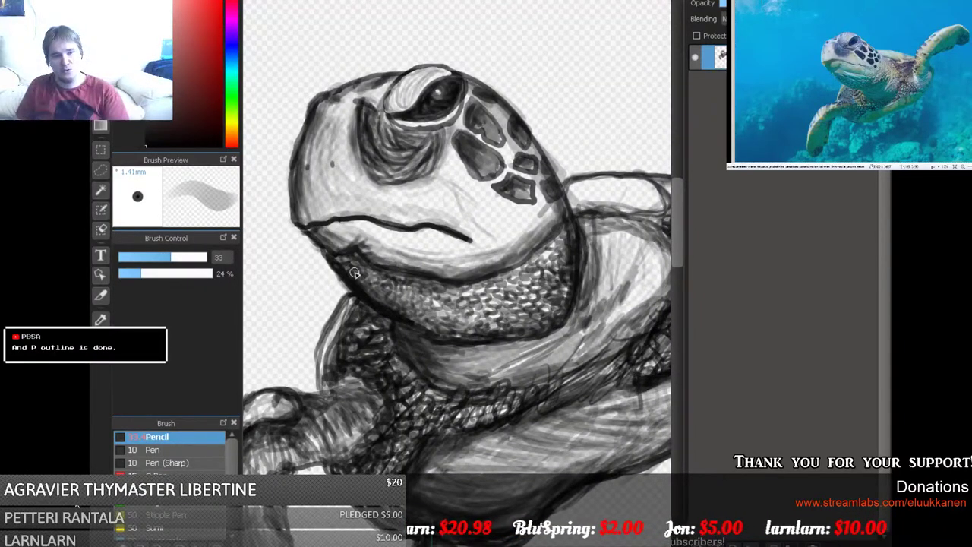
{"action": "mouse_move", "coordinate": [391, 264]}
{"action": "left_mouse_down"}
{"action": "mouse_move", "coordinate": [352, 288]}
{"action": "mouse_move", "coordinate": [354, 248]}
{"action": "mouse_move", "coordinate": [348, 260]}
{"action": "mouse_move", "coordinate": [386, 259]}
{"action": "mouse_move", "coordinate": [423, 286]}
{"action": "mouse_move", "coordinate": [490, 282]}
{"action": "mouse_move", "coordinate": [507, 274]}
{"action": "mouse_move", "coordinate": [469, 286]}
{"action": "mouse_move", "coordinate": [556, 236]}
{"action": "mouse_move", "coordinate": [534, 252]}
{"action": "left_mouse_up"}
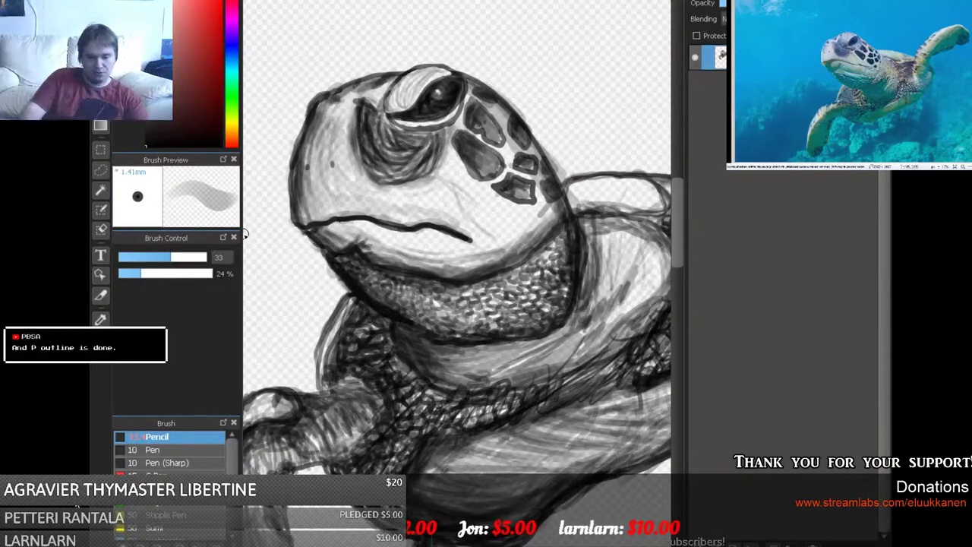
{"action": "scroll", "coordinate": [245, 235], "scroll_direction": "down", "scroll_amount": 4}
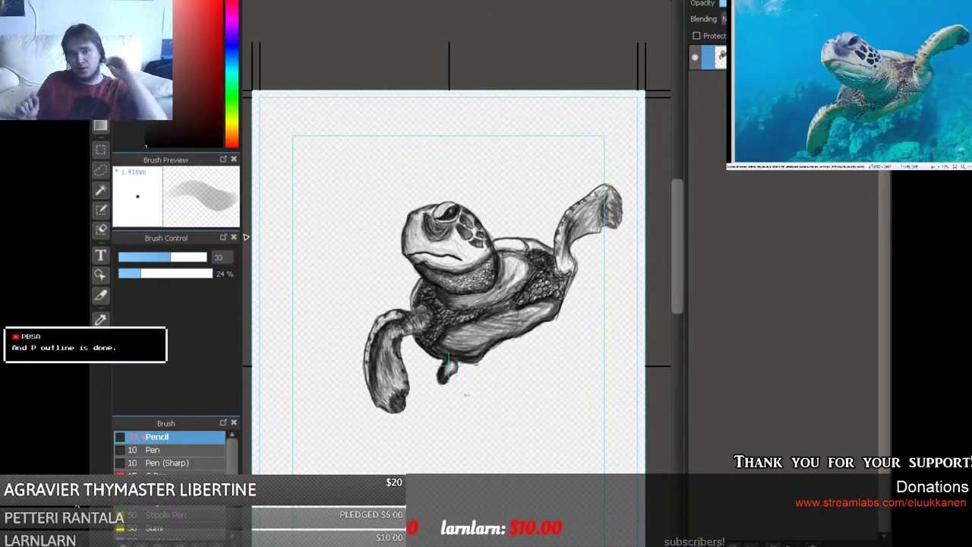
{"action": "key", "text": "ctrl+plus"}
{"action": "key", "text": "ctrl+plus"}
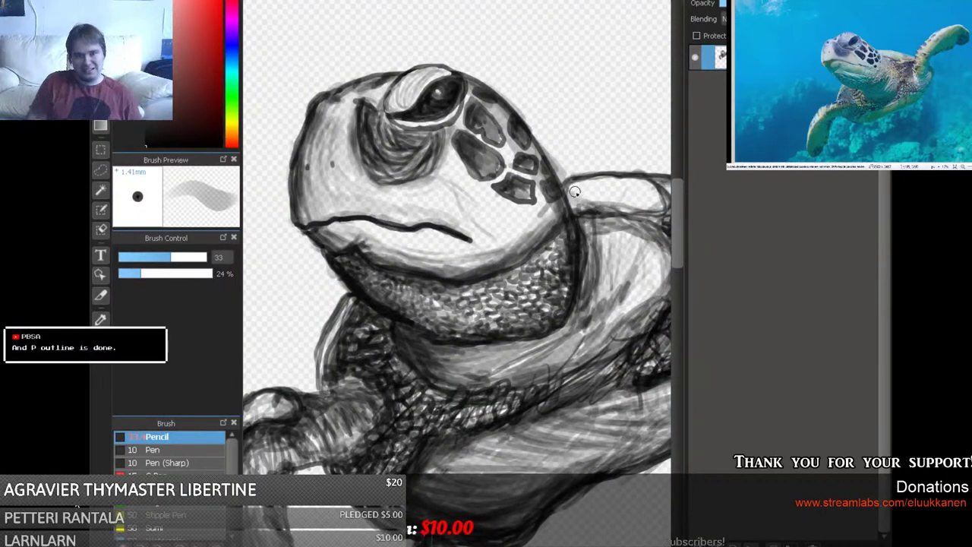
Darken the shell edge and flipper top, then hatch lightly across the neck at pencil size 15.
{"action": "mouse_move", "coordinate": [591, 201]}
{"action": "left_mouse_down"}
{"action": "mouse_move", "coordinate": [632, 204]}
{"action": "mouse_move", "coordinate": [650, 183]}
{"action": "mouse_move", "coordinate": [638, 214]}
{"action": "mouse_move", "coordinate": [594, 201]}
{"action": "mouse_move", "coordinate": [524, 202]}
{"action": "left_mouse_up"}
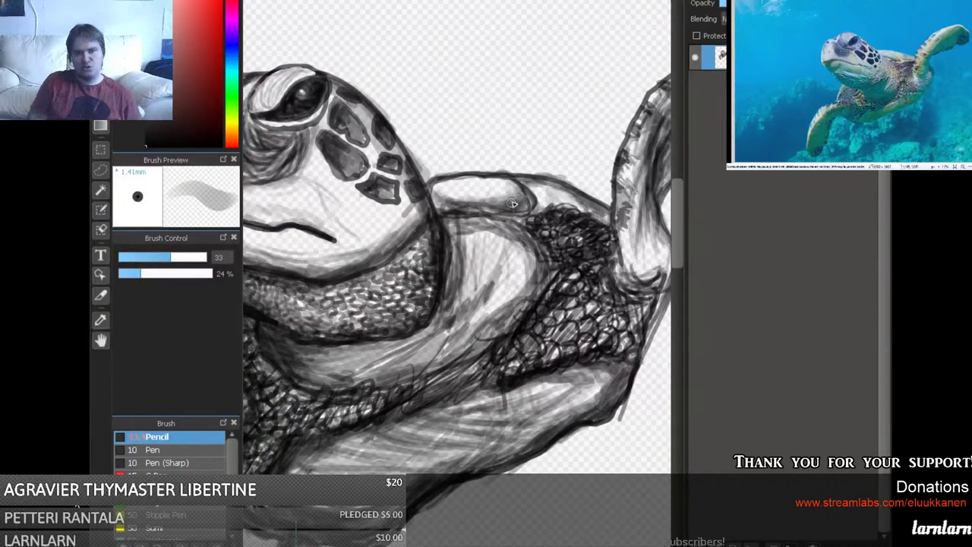
{"action": "mouse_move", "coordinate": [513, 203]}
{"action": "left_mouse_down"}
{"action": "mouse_move", "coordinate": [439, 193]}
{"action": "mouse_move", "coordinate": [434, 205]}
{"action": "mouse_move", "coordinate": [430, 190]}
{"action": "mouse_move", "coordinate": [438, 230]}
{"action": "left_mouse_up"}
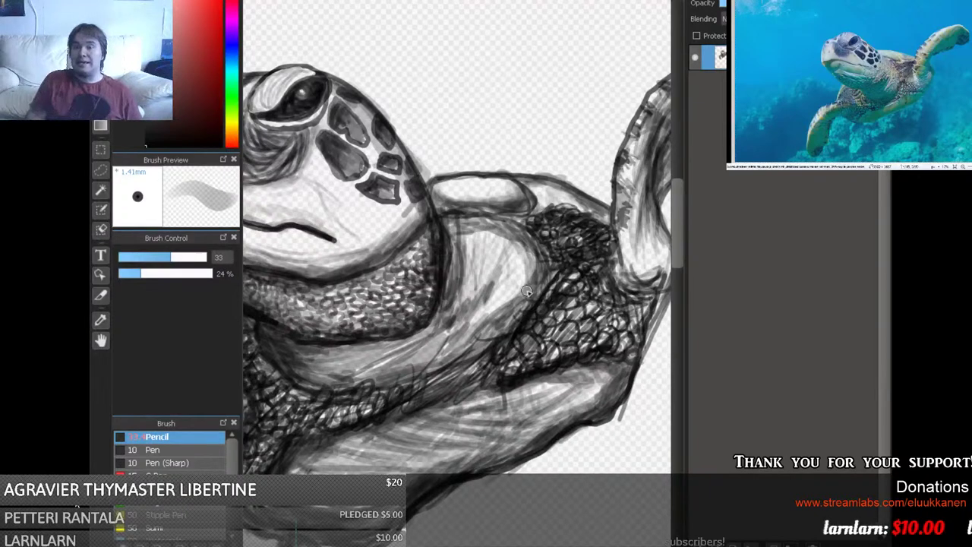
{"action": "mouse_move", "coordinate": [172, 258]}
{"action": "left_mouse_down"}
{"action": "mouse_move", "coordinate": [148, 258]}
{"action": "mouse_move", "coordinate": [168, 273]}
{"action": "left_mouse_up"}
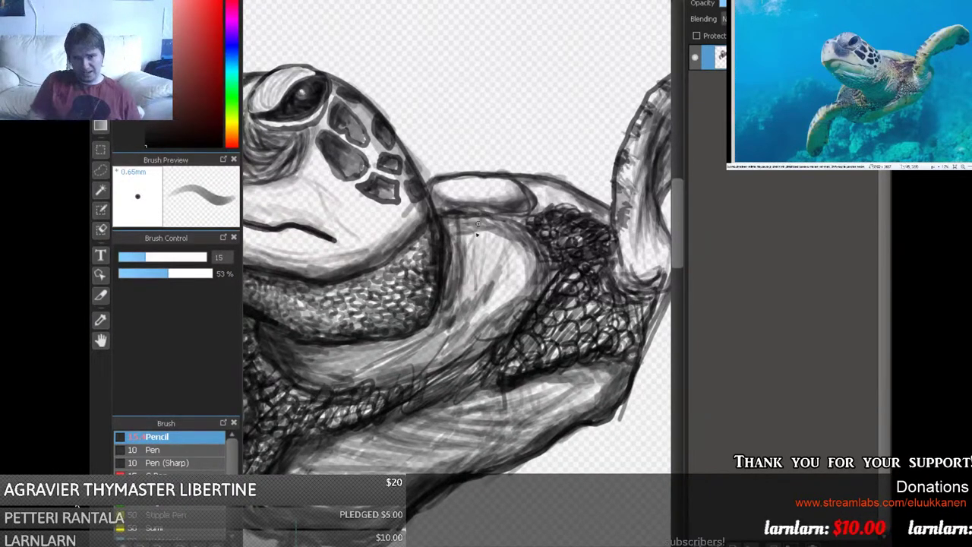
{"action": "mouse_move", "coordinate": [478, 224]}
{"action": "left_mouse_down"}
{"action": "mouse_move", "coordinate": [459, 292]}
{"action": "mouse_move", "coordinate": [493, 228]}
{"action": "mouse_move", "coordinate": [463, 232]}
{"action": "mouse_move", "coordinate": [464, 270]}
{"action": "mouse_move", "coordinate": [496, 225]}
{"action": "mouse_move", "coordinate": [497, 256]}
{"action": "mouse_move", "coordinate": [517, 250]}
{"action": "mouse_move", "coordinate": [485, 288]}
{"action": "mouse_move", "coordinate": [485, 319]}
{"action": "mouse_move", "coordinate": [498, 322]}
{"action": "mouse_move", "coordinate": [493, 332]}
{"action": "mouse_move", "coordinate": [511, 317]}
{"action": "mouse_move", "coordinate": [530, 267]}
{"action": "mouse_move", "coordinate": [495, 297]}
{"action": "mouse_move", "coordinate": [522, 242]}
{"action": "mouse_move", "coordinate": [512, 257]}
{"action": "mouse_move", "coordinate": [501, 246]}
{"action": "mouse_move", "coordinate": [490, 255]}
{"action": "mouse_move", "coordinate": [501, 224]}
{"action": "mouse_move", "coordinate": [507, 231]}
{"action": "mouse_move", "coordinate": [464, 279]}
{"action": "mouse_move", "coordinate": [492, 265]}
{"action": "mouse_move", "coordinate": [520, 304]}
{"action": "left_mouse_up"}
{"action": "mouse_move", "coordinate": [430, 266]}
{"action": "left_mouse_down"}
{"action": "mouse_move", "coordinate": [462, 308]}
{"action": "mouse_move", "coordinate": [503, 320]}
{"action": "mouse_move", "coordinate": [491, 332]}
{"action": "mouse_move", "coordinate": [494, 283]}
{"action": "mouse_move", "coordinate": [460, 322]}
{"action": "mouse_move", "coordinate": [480, 279]}
{"action": "mouse_move", "coordinate": [474, 284]}
{"action": "mouse_move", "coordinate": [479, 268]}
{"action": "mouse_move", "coordinate": [459, 293]}
{"action": "mouse_move", "coordinate": [466, 272]}
{"action": "mouse_move", "coordinate": [441, 318]}
{"action": "mouse_move", "coordinate": [452, 303]}
{"action": "mouse_move", "coordinate": [442, 332]}
{"action": "mouse_move", "coordinate": [459, 294]}
{"action": "mouse_move", "coordinate": [441, 344]}
{"action": "mouse_move", "coordinate": [448, 331]}
{"action": "mouse_move", "coordinate": [480, 340]}
{"action": "mouse_move", "coordinate": [507, 324]}
{"action": "mouse_move", "coordinate": [465, 345]}
{"action": "mouse_move", "coordinate": [489, 282]}
{"action": "mouse_move", "coordinate": [462, 337]}
{"action": "mouse_move", "coordinate": [471, 302]}
{"action": "mouse_move", "coordinate": [456, 299]}
{"action": "mouse_move", "coordinate": [425, 347]}
{"action": "mouse_move", "coordinate": [408, 341]}
{"action": "mouse_move", "coordinate": [435, 320]}
{"action": "mouse_move", "coordinate": [343, 361]}
{"action": "mouse_move", "coordinate": [266, 350]}
{"action": "mouse_move", "coordinate": [263, 334]}
{"action": "mouse_move", "coordinate": [313, 390]}
{"action": "mouse_move", "coordinate": [285, 356]}
{"action": "mouse_move", "coordinate": [335, 372]}
{"action": "mouse_move", "coordinate": [343, 385]}
{"action": "mouse_move", "coordinate": [310, 364]}
{"action": "mouse_move", "coordinate": [364, 364]}
{"action": "mouse_move", "coordinate": [386, 378]}
{"action": "mouse_move", "coordinate": [322, 367]}
{"action": "mouse_move", "coordinate": [406, 365]}
{"action": "mouse_move", "coordinate": [375, 373]}
{"action": "mouse_move", "coordinate": [363, 357]}
{"action": "mouse_move", "coordinate": [440, 341]}
{"action": "mouse_move", "coordinate": [457, 360]}
{"action": "mouse_move", "coordinate": [330, 351]}
{"action": "mouse_move", "coordinate": [427, 342]}
{"action": "mouse_move", "coordinate": [395, 358]}
{"action": "mouse_move", "coordinate": [365, 341]}
{"action": "mouse_move", "coordinate": [383, 347]}
{"action": "mouse_move", "coordinate": [479, 325]}
{"action": "mouse_move", "coordinate": [417, 348]}
{"action": "mouse_move", "coordinate": [478, 334]}
{"action": "mouse_move", "coordinate": [437, 343]}
{"action": "mouse_move", "coordinate": [456, 304]}
{"action": "mouse_move", "coordinate": [395, 338]}
{"action": "mouse_move", "coordinate": [315, 345]}
{"action": "mouse_move", "coordinate": [336, 366]}
{"action": "mouse_move", "coordinate": [354, 341]}
{"action": "mouse_move", "coordinate": [430, 335]}
{"action": "mouse_move", "coordinate": [439, 312]}
{"action": "mouse_move", "coordinate": [410, 334]}
{"action": "left_mouse_up"}
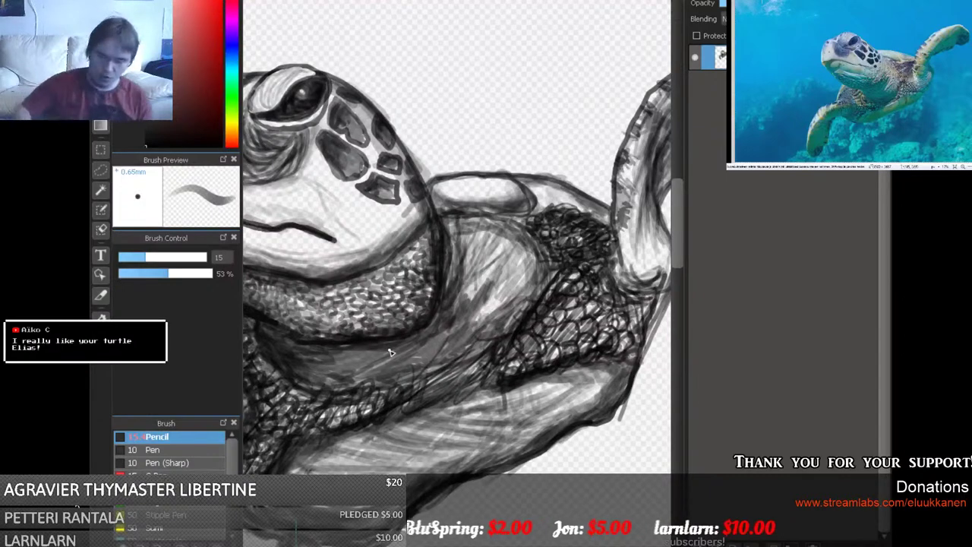
Add small dark marks along the raised flipper's inner edge, then create a new background layer.
{"action": "scroll", "coordinate": [389, 352], "scroll_direction": "down", "scroll_amount": 5}
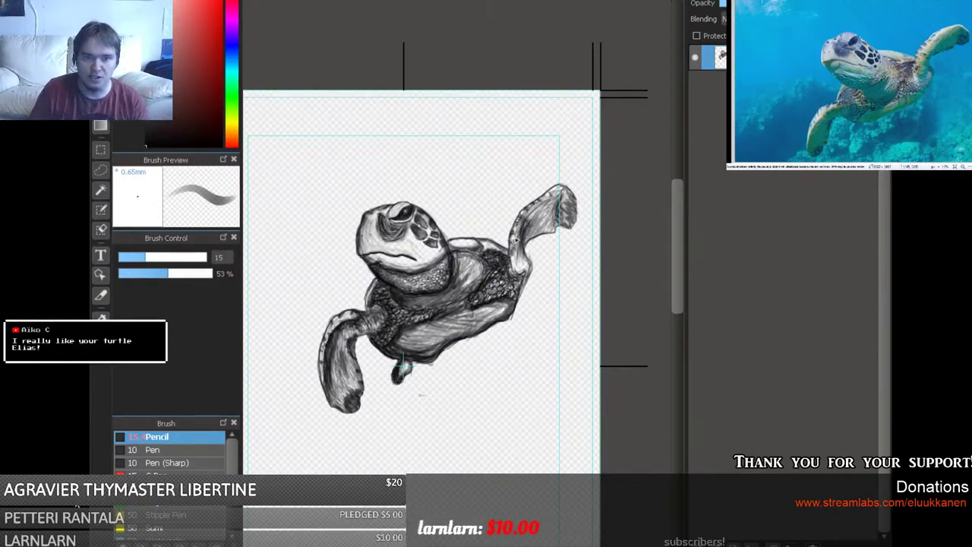
{"action": "mouse_move", "coordinate": [515, 240]}
{"action": "left_mouse_down"}
{"action": "mouse_move", "coordinate": [524, 278]}
{"action": "mouse_move", "coordinate": [522, 260]}
{"action": "left_mouse_up"}
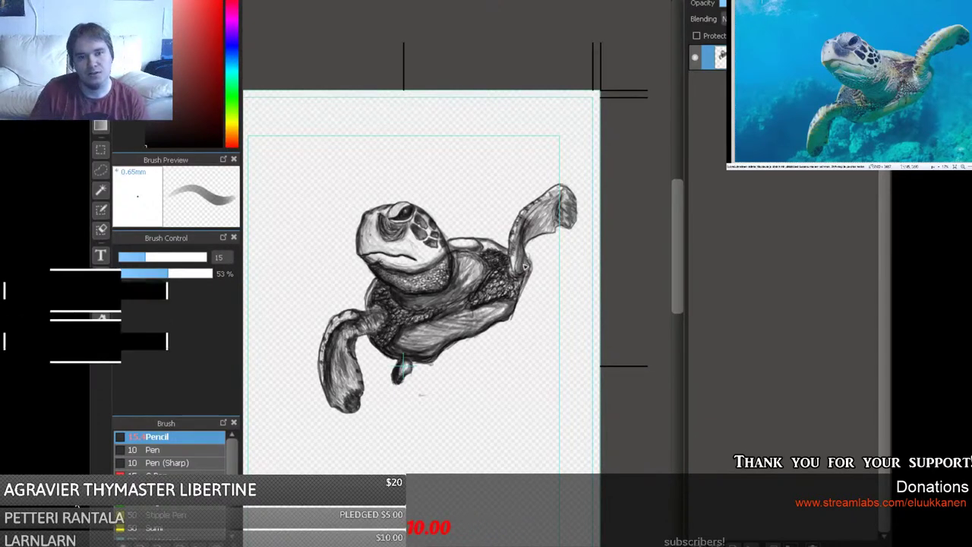
{"action": "left_click_drag", "start_coordinate": [523, 242], "coordinate": [532, 236]}
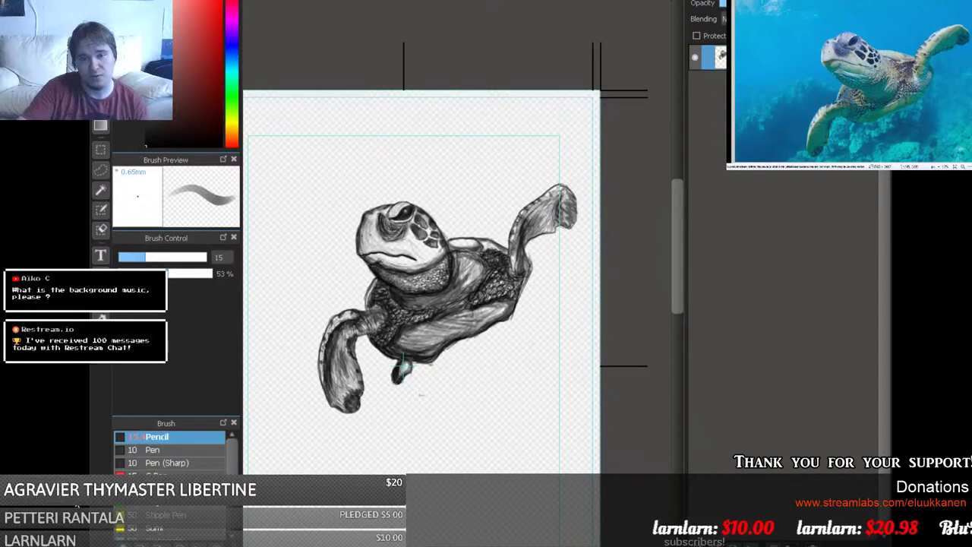
{"action": "key", "text": "ctrl+shift+n"}
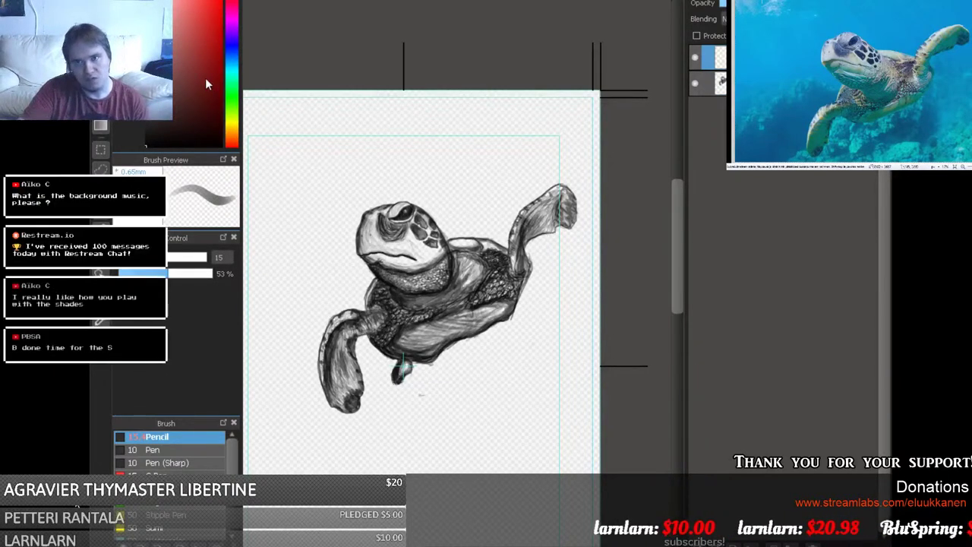
Pick a green pencil colour at 100% opacity and recentre the zoomed view on the turtle.
{"action": "left_click", "coordinate": [231, 75]}
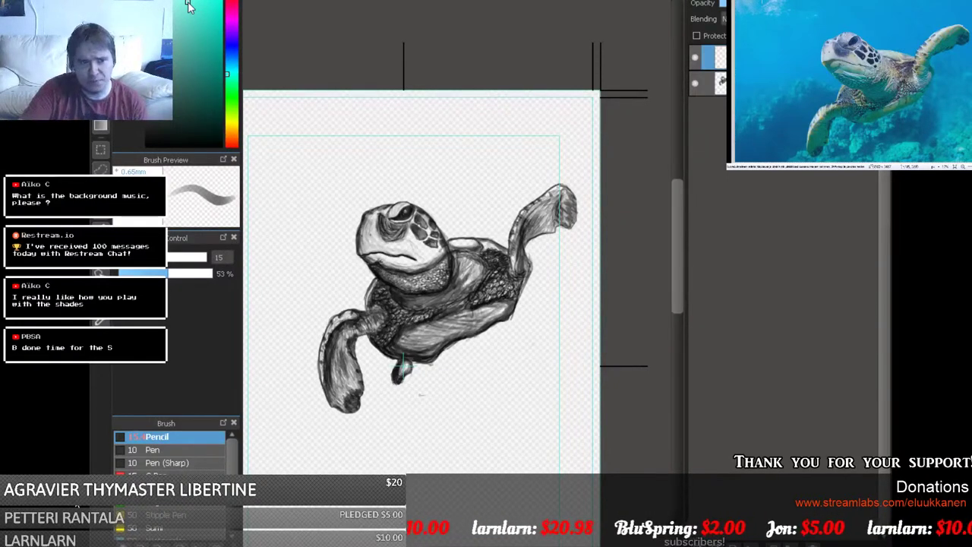
{"action": "left_click_drag", "start_coordinate": [156, 274], "coordinate": [162, 275]}
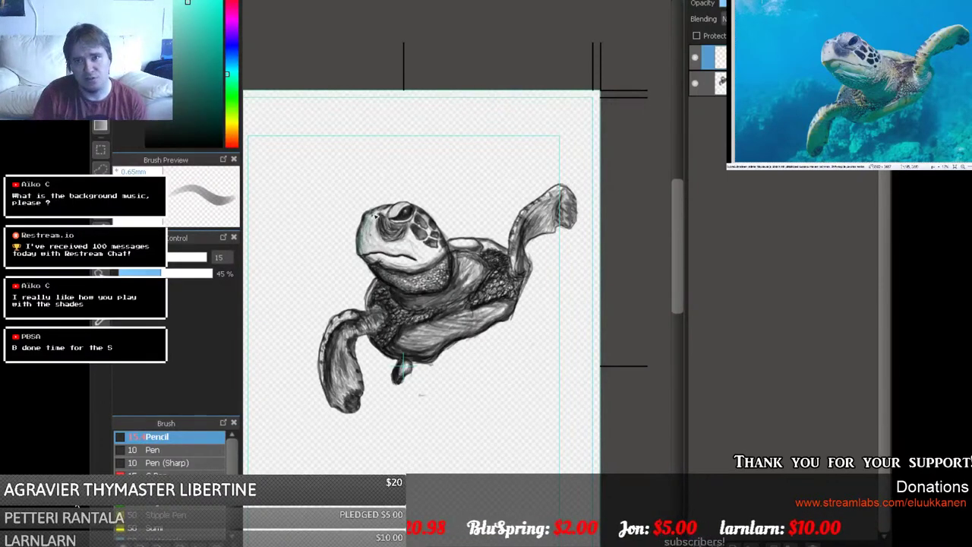
{"action": "key", "text": "ctrl+plus"}
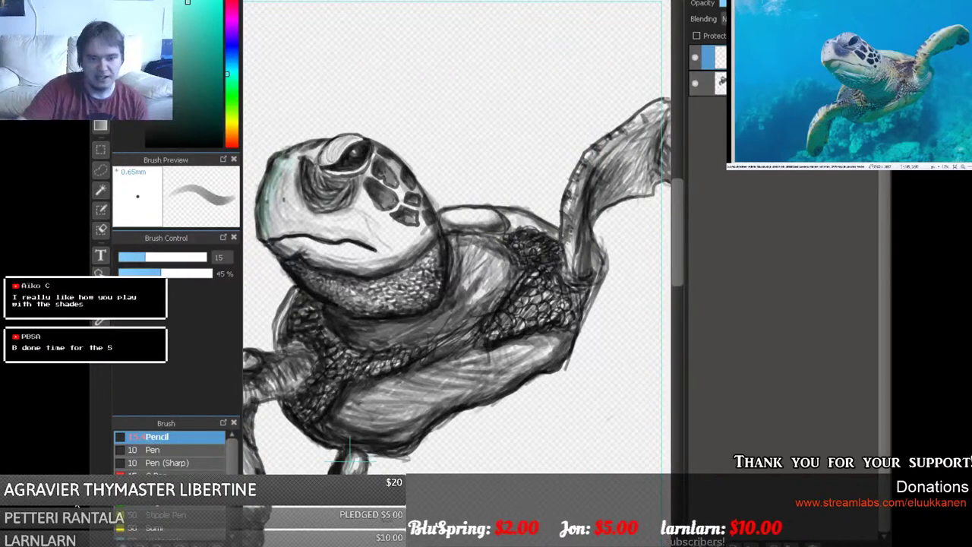
{"action": "left_click_drag", "start_coordinate": [350, 456], "coordinate": [436, 455]}
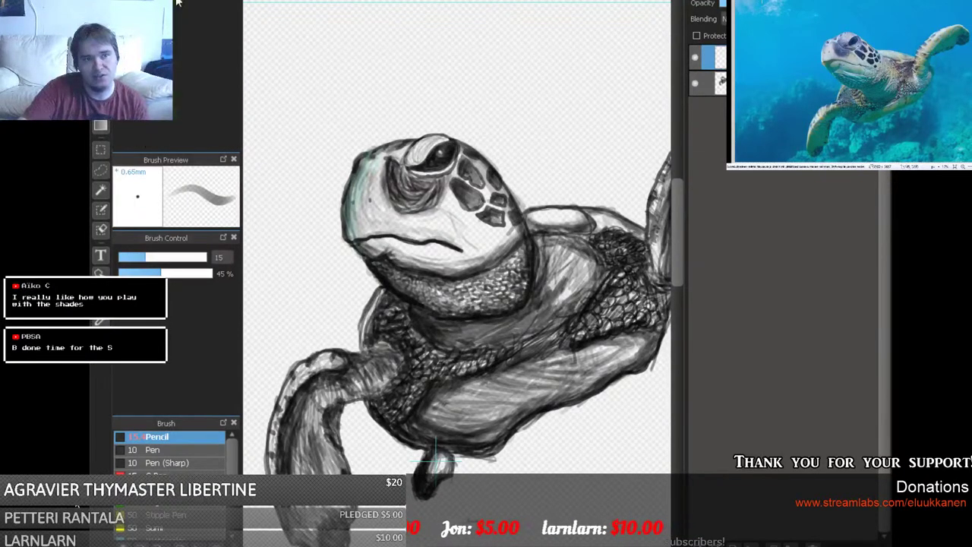
{"action": "left_click", "coordinate": [173, 9]}
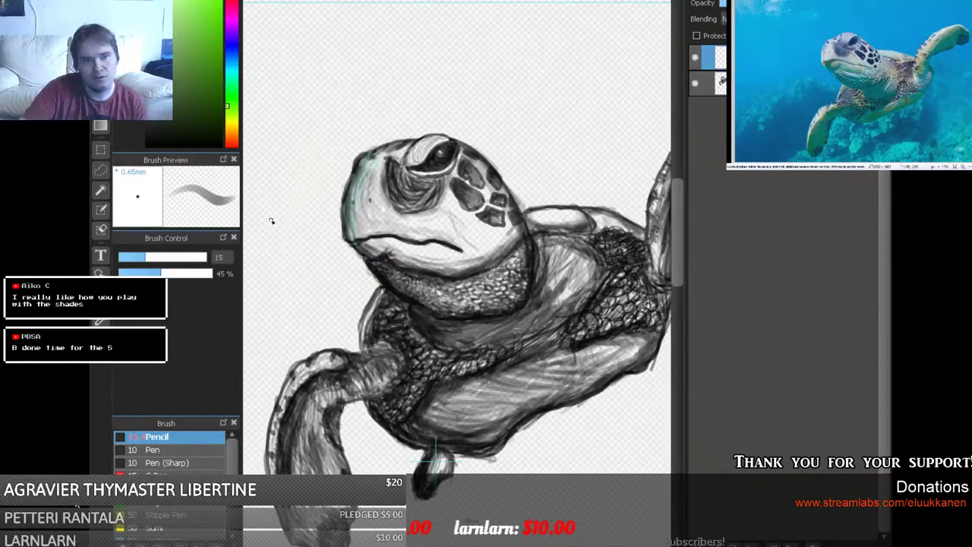
{"action": "left_click_drag", "start_coordinate": [180, 275], "coordinate": [223, 263]}
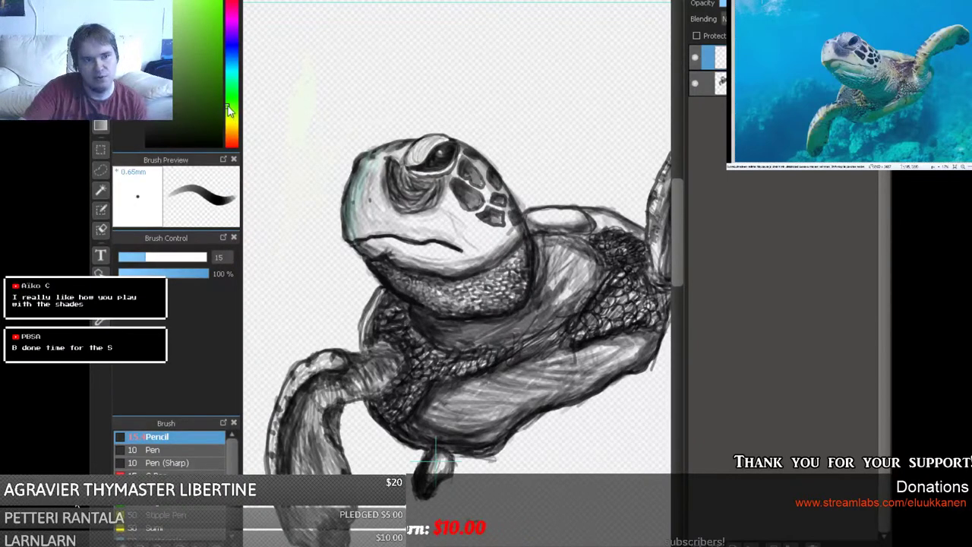
{"action": "left_click_drag", "start_coordinate": [227, 110], "coordinate": [227, 99]}
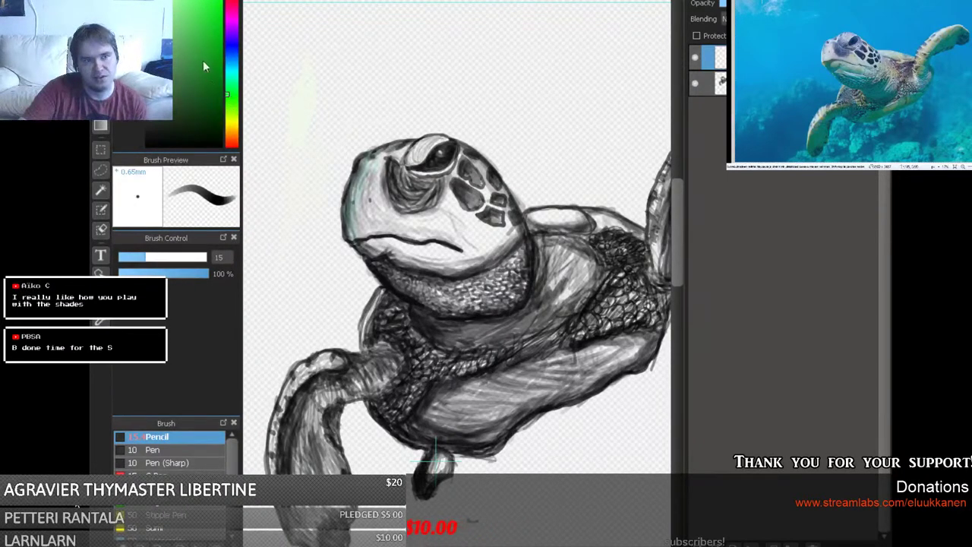
Draw three loose green strokes in the background above the turtle's head.
{"action": "mouse_move", "coordinate": [395, 100]}
{"action": "left_mouse_down"}
{"action": "mouse_move", "coordinate": [417, 76]}
{"action": "mouse_move", "coordinate": [389, 93]}
{"action": "left_mouse_up"}
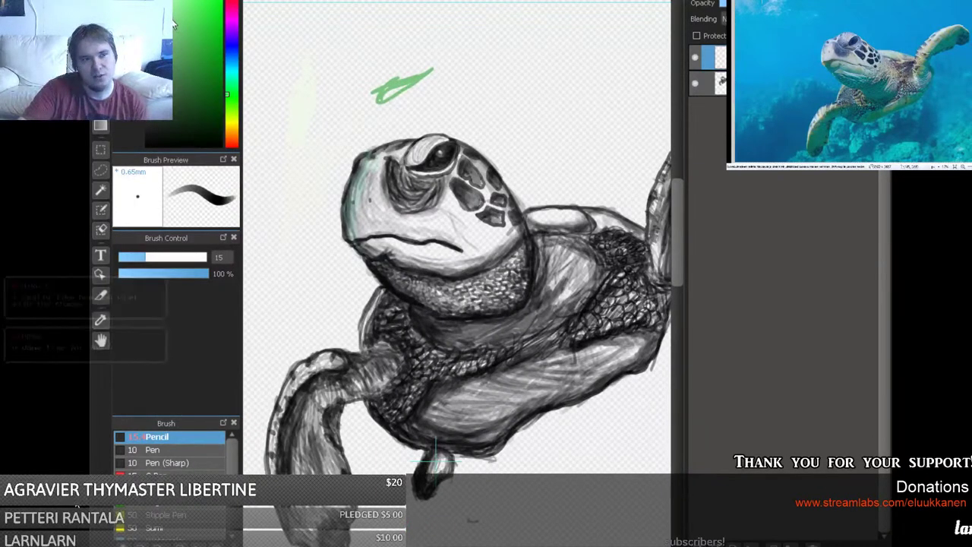
{"action": "mouse_move", "coordinate": [446, 65]}
{"action": "left_mouse_down"}
{"action": "mouse_move", "coordinate": [475, 38]}
{"action": "mouse_move", "coordinate": [454, 50]}
{"action": "left_mouse_up"}
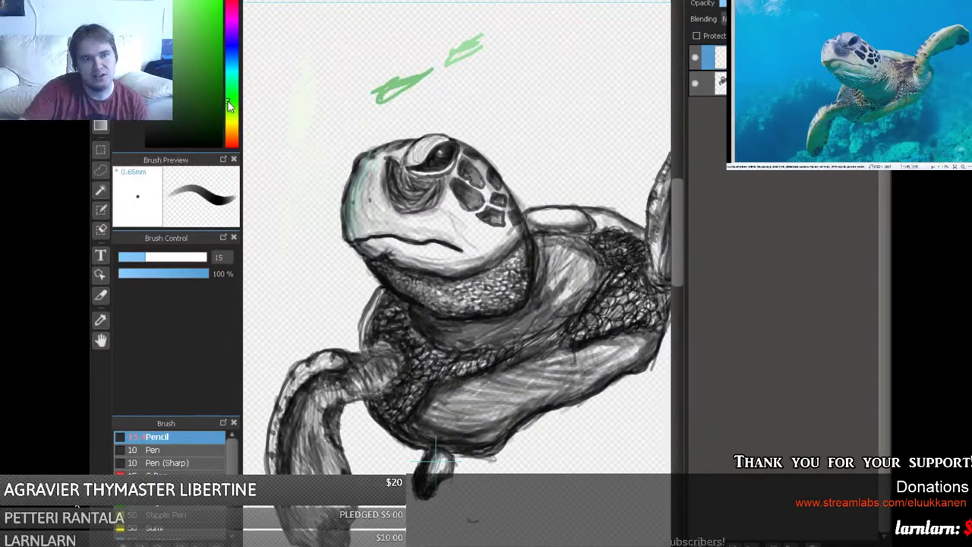
{"action": "mouse_move", "coordinate": [397, 49]}
{"action": "left_mouse_down"}
{"action": "mouse_move", "coordinate": [390, 39]}
{"action": "mouse_move", "coordinate": [379, 57]}
{"action": "mouse_move", "coordinate": [394, 41]}
{"action": "left_mouse_up"}
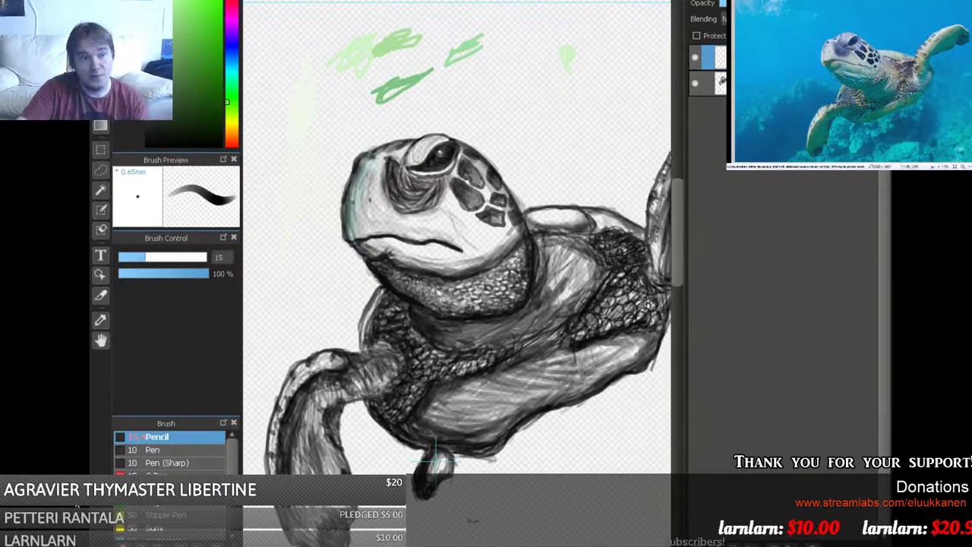
At brush size 45, strengthen the green dab at top right, then lower opacity to 38%.
{"action": "left_click_drag", "start_coordinate": [152, 262], "coordinate": [183, 263]}
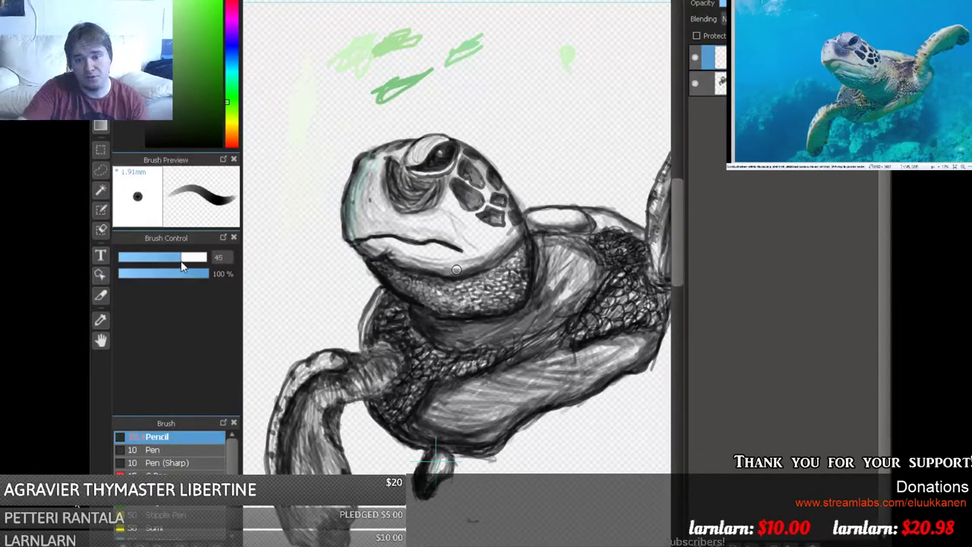
{"action": "left_click_drag", "start_coordinate": [563, 62], "coordinate": [566, 47]}
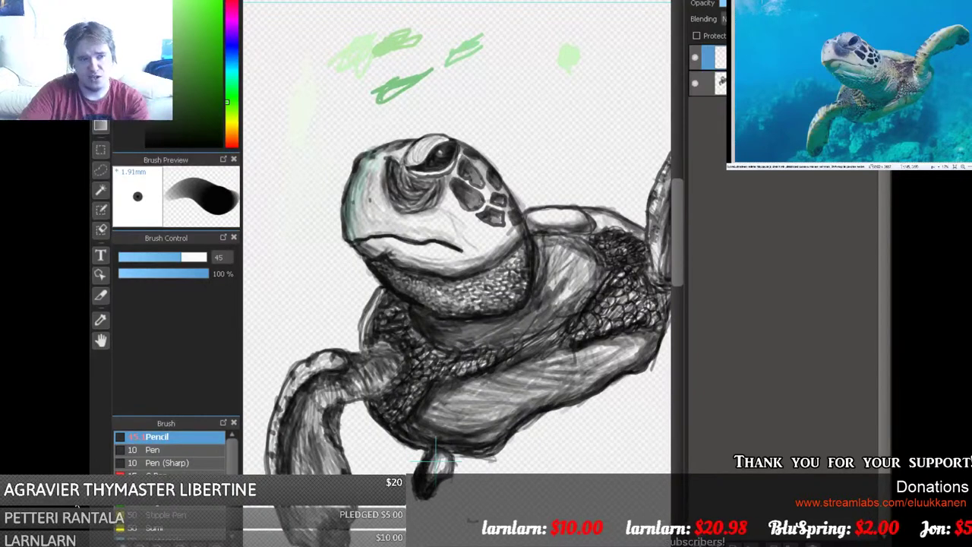
{"action": "key", "text": "e"}
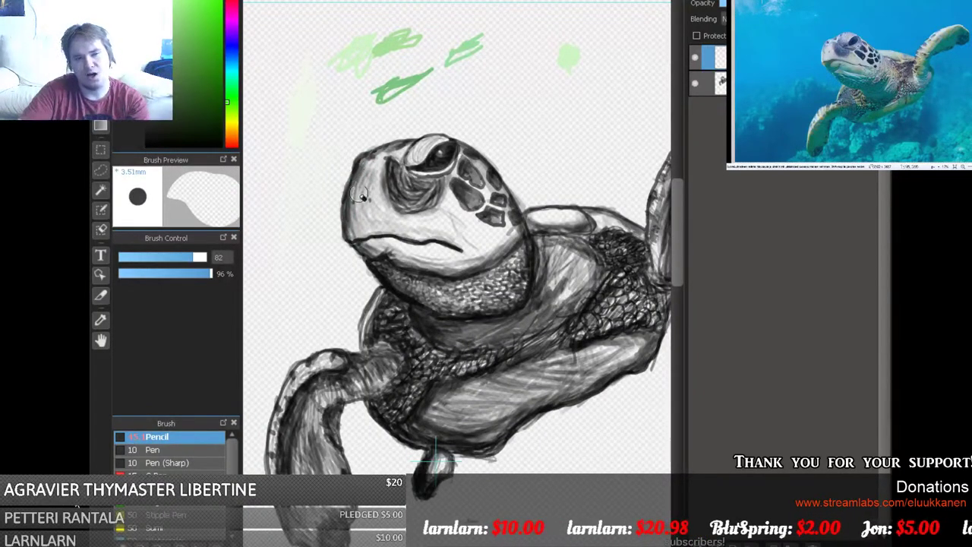
{"action": "key", "text": "b"}
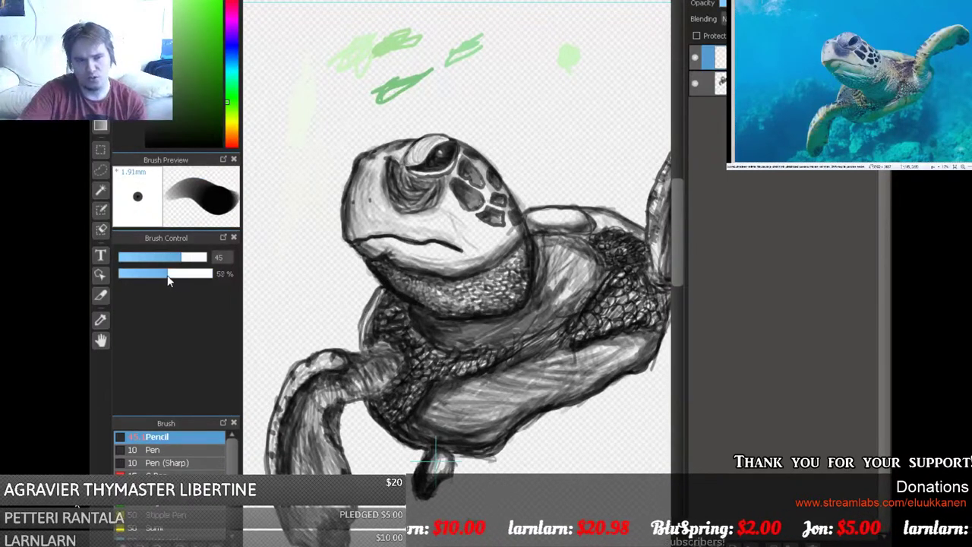
{"action": "left_click_drag", "start_coordinate": [169, 279], "coordinate": [153, 279]}
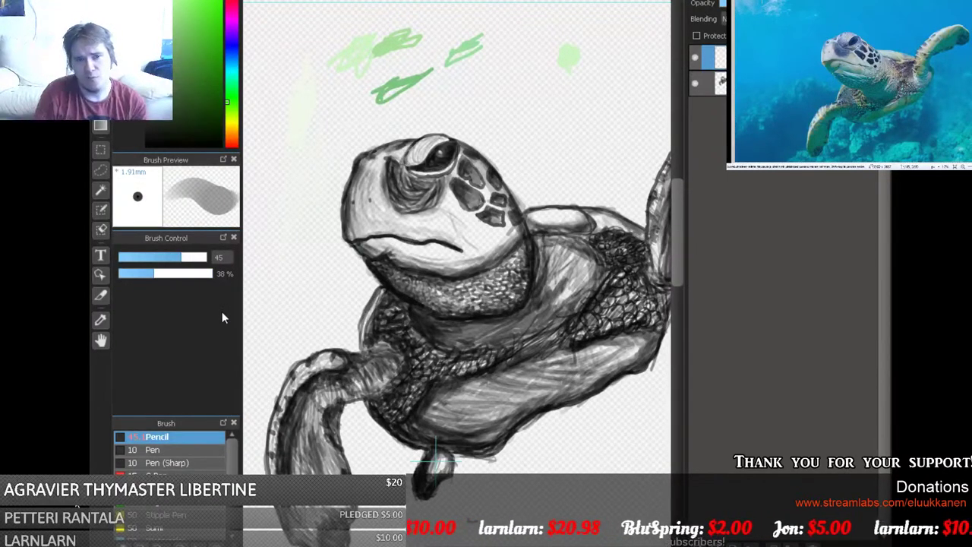
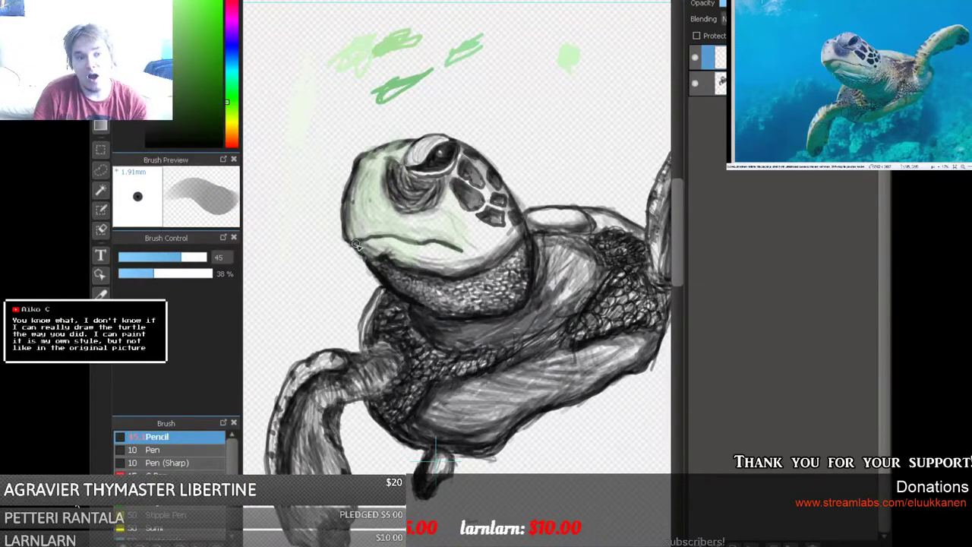
Wash light green over the head scales and left edge down to the neck, then pick cyan.
{"action": "mouse_move", "coordinate": [360, 205]}
{"action": "left_mouse_down"}
{"action": "mouse_move", "coordinate": [349, 199]}
{"action": "mouse_move", "coordinate": [351, 228]}
{"action": "left_mouse_up"}
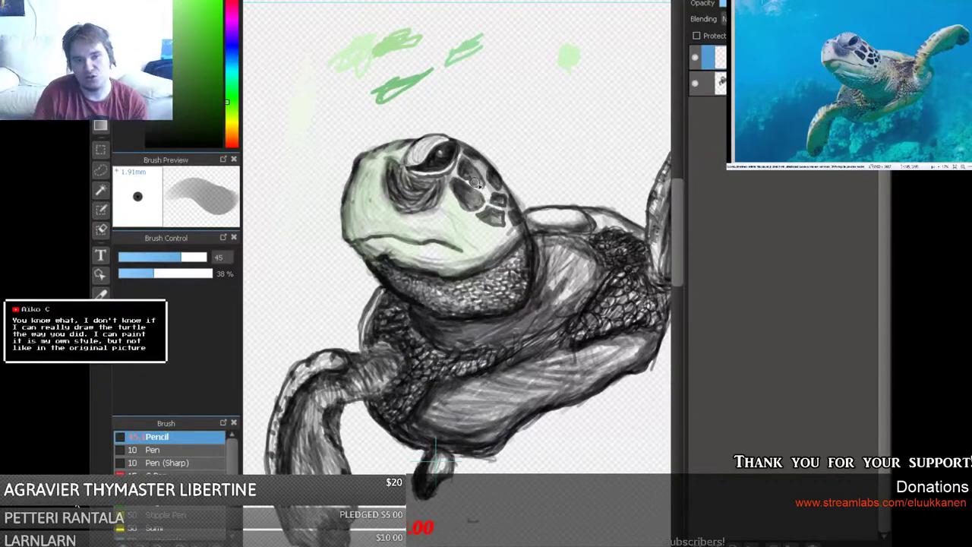
{"action": "mouse_move", "coordinate": [474, 182]}
{"action": "left_mouse_down"}
{"action": "mouse_move", "coordinate": [492, 222]}
{"action": "mouse_move", "coordinate": [467, 205]}
{"action": "mouse_move", "coordinate": [462, 152]}
{"action": "left_mouse_up"}
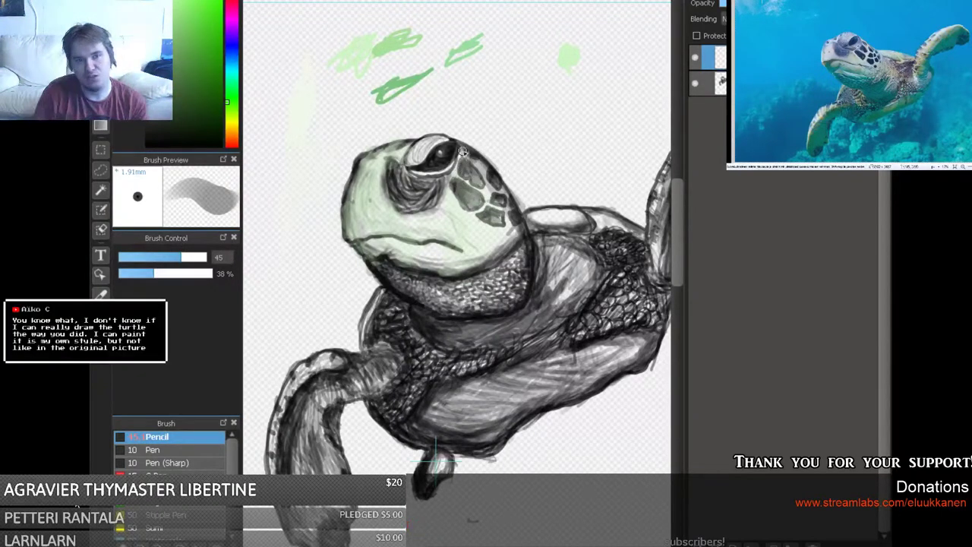
{"action": "mouse_move", "coordinate": [459, 187]}
{"action": "left_mouse_down"}
{"action": "mouse_move", "coordinate": [480, 197]}
{"action": "mouse_move", "coordinate": [469, 156]}
{"action": "mouse_move", "coordinate": [517, 230]}
{"action": "mouse_move", "coordinate": [492, 185]}
{"action": "mouse_move", "coordinate": [468, 177]}
{"action": "mouse_move", "coordinate": [471, 228]}
{"action": "mouse_move", "coordinate": [449, 230]}
{"action": "left_mouse_up"}
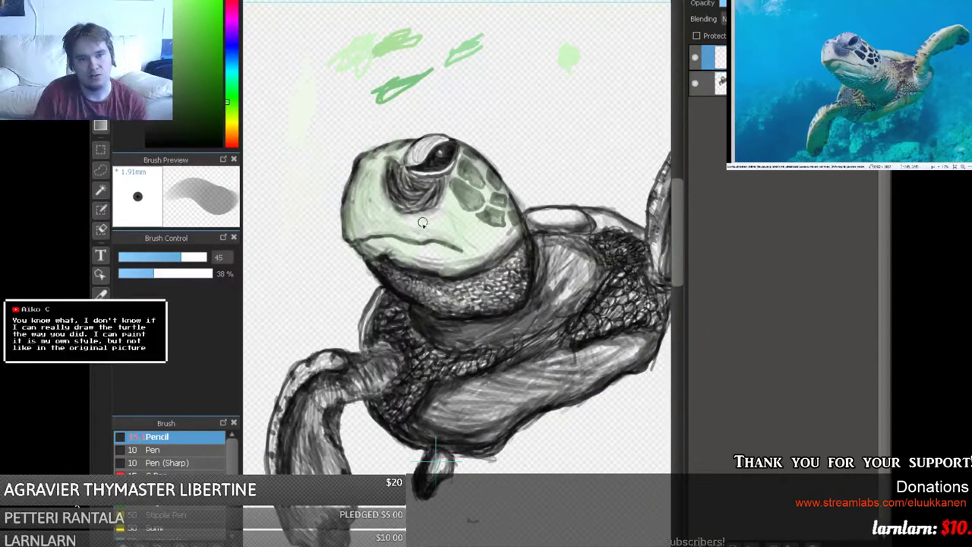
{"action": "mouse_move", "coordinate": [382, 173]}
{"action": "left_mouse_down"}
{"action": "mouse_move", "coordinate": [366, 198]}
{"action": "mouse_move", "coordinate": [396, 154]}
{"action": "mouse_move", "coordinate": [388, 148]}
{"action": "mouse_move", "coordinate": [392, 174]}
{"action": "left_mouse_up"}
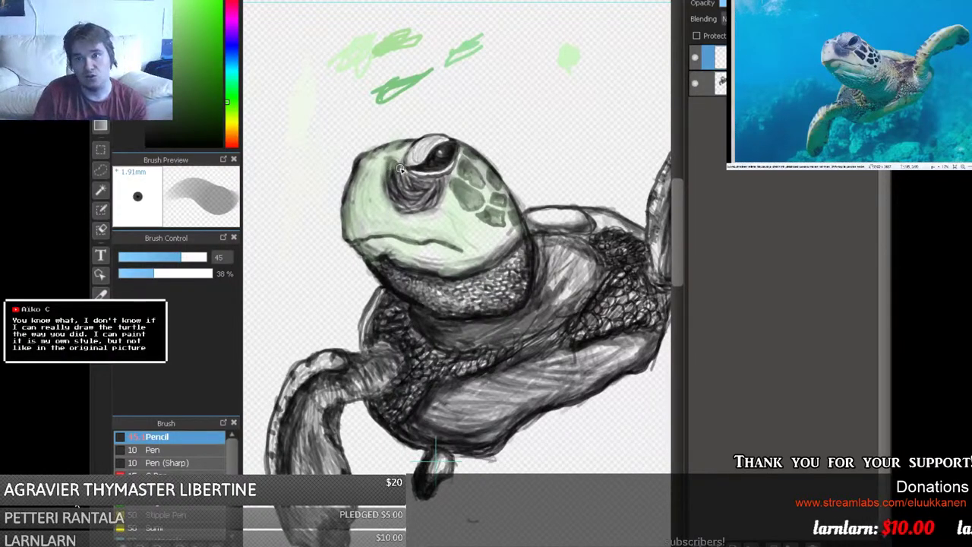
{"action": "left_click_drag", "start_coordinate": [228, 76], "coordinate": [226, 67]}
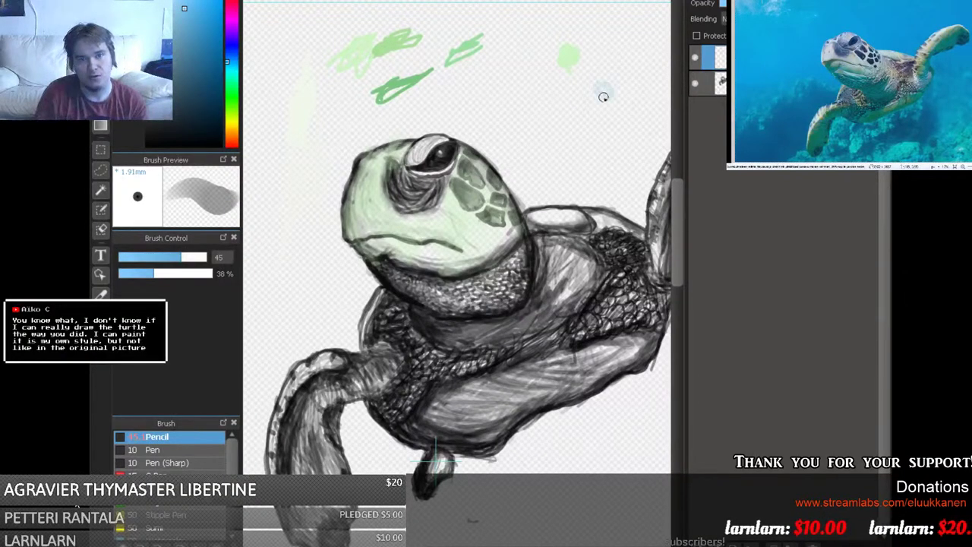
Dab a light blue swatch at full opacity, then shade around the eye in blue at 47%.
{"action": "left_click", "coordinate": [211, 275]}
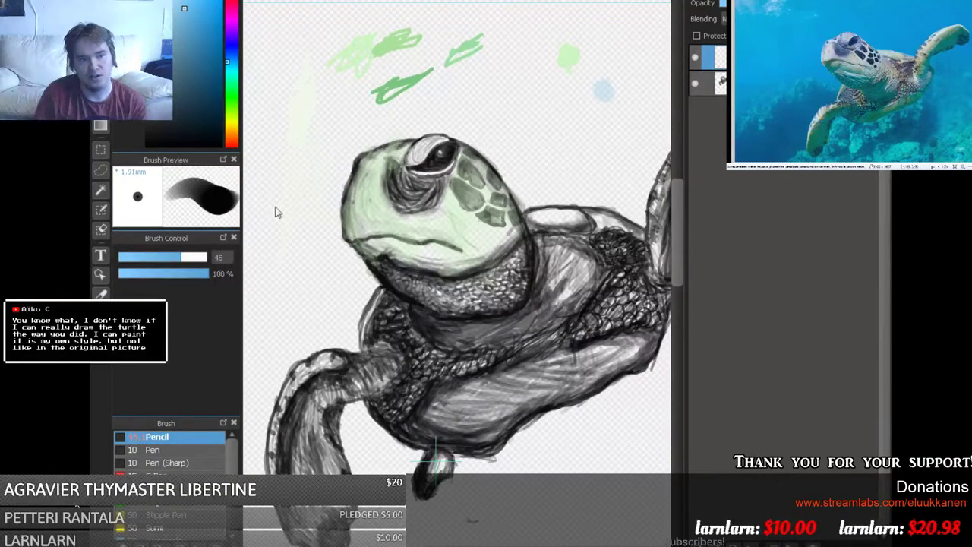
{"action": "left_click_drag", "start_coordinate": [609, 90], "coordinate": [609, 90]}
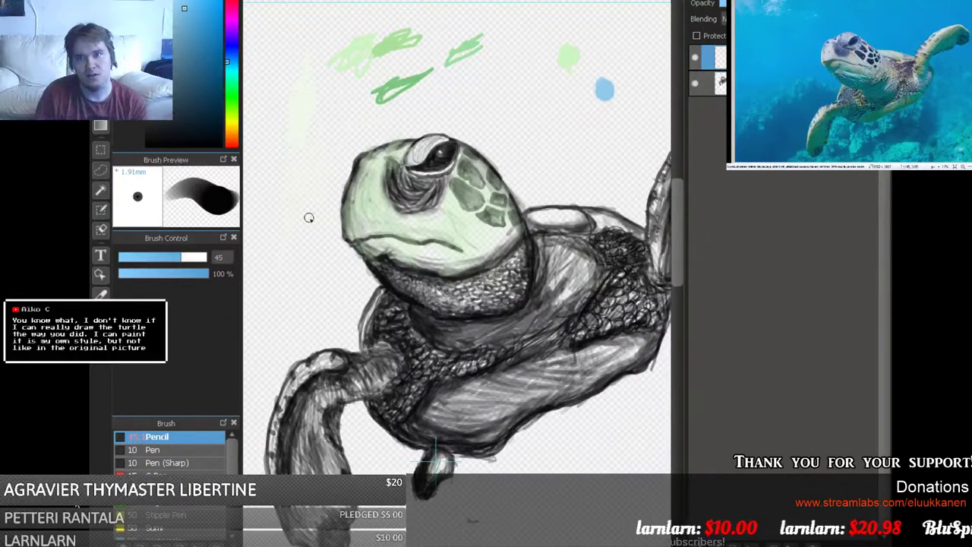
{"action": "left_click_drag", "start_coordinate": [169, 280], "coordinate": [161, 278]}
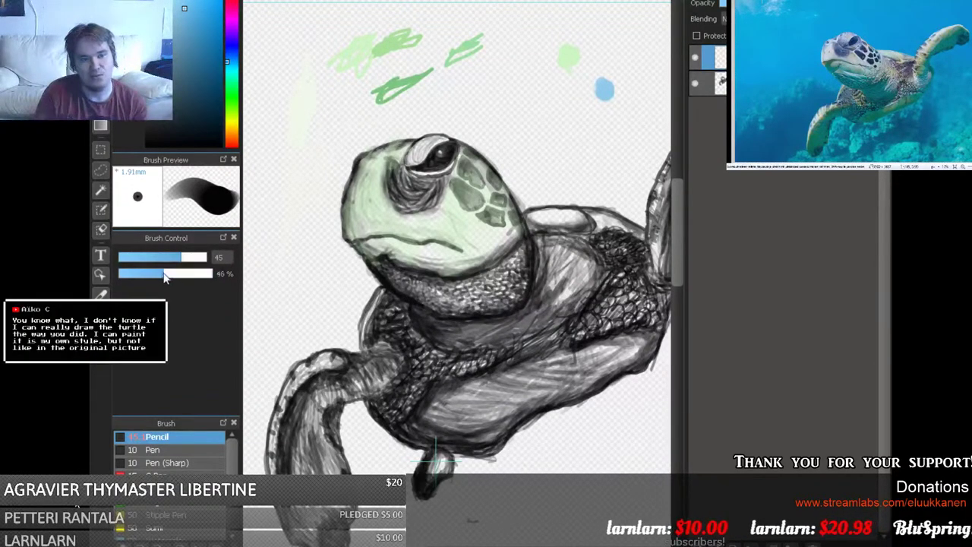
{"action": "mouse_move", "coordinate": [396, 197]}
{"action": "left_mouse_down"}
{"action": "mouse_move", "coordinate": [392, 165]}
{"action": "mouse_move", "coordinate": [399, 199]}
{"action": "mouse_move", "coordinate": [415, 206]}
{"action": "mouse_move", "coordinate": [399, 193]}
{"action": "mouse_move", "coordinate": [429, 182]}
{"action": "mouse_move", "coordinate": [440, 186]}
{"action": "mouse_move", "coordinate": [436, 199]}
{"action": "mouse_move", "coordinate": [412, 204]}
{"action": "mouse_move", "coordinate": [388, 179]}
{"action": "mouse_move", "coordinate": [390, 170]}
{"action": "mouse_move", "coordinate": [400, 190]}
{"action": "mouse_move", "coordinate": [405, 158]}
{"action": "mouse_move", "coordinate": [432, 137]}
{"action": "mouse_move", "coordinate": [413, 156]}
{"action": "mouse_move", "coordinate": [420, 179]}
{"action": "mouse_move", "coordinate": [413, 176]}
{"action": "mouse_move", "coordinate": [445, 168]}
{"action": "mouse_move", "coordinate": [436, 174]}
{"action": "mouse_move", "coordinate": [443, 193]}
{"action": "mouse_move", "coordinate": [409, 214]}
{"action": "mouse_move", "coordinate": [403, 202]}
{"action": "mouse_move", "coordinate": [404, 169]}
{"action": "mouse_move", "coordinate": [415, 185]}
{"action": "mouse_move", "coordinate": [401, 170]}
{"action": "mouse_move", "coordinate": [426, 162]}
{"action": "mouse_move", "coordinate": [416, 177]}
{"action": "mouse_move", "coordinate": [424, 195]}
{"action": "mouse_move", "coordinate": [419, 183]}
{"action": "mouse_move", "coordinate": [397, 184]}
{"action": "mouse_move", "coordinate": [429, 197]}
{"action": "left_mouse_up"}
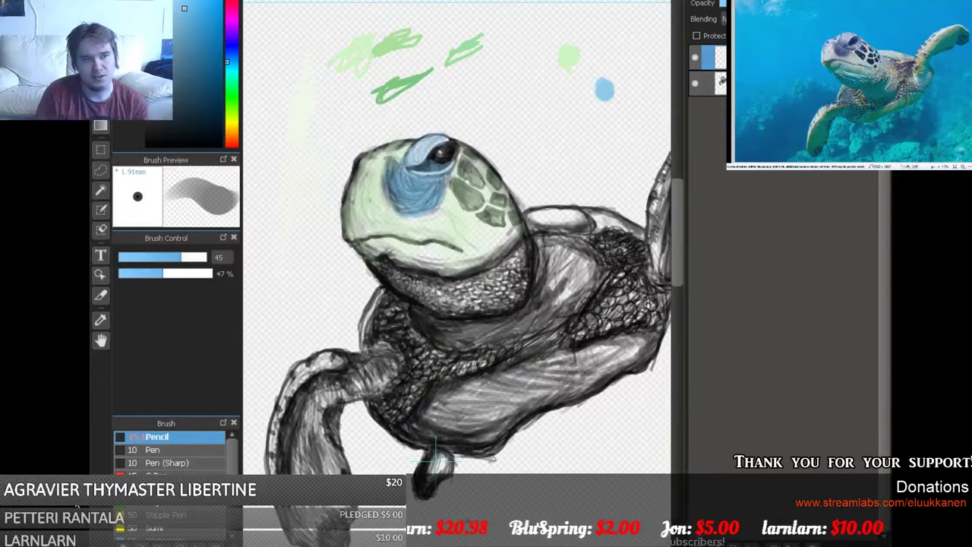
Select the green swatch blob with the Magic Wand.
{"action": "left_click", "coordinate": [101, 210]}
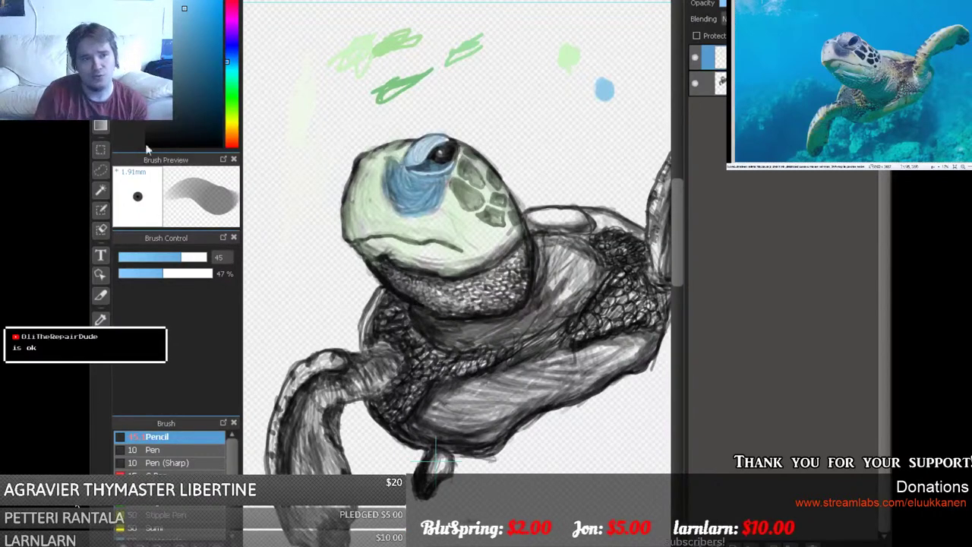
{"action": "left_click", "coordinate": [104, 190]}
{"action": "left_click", "coordinate": [563, 61]}
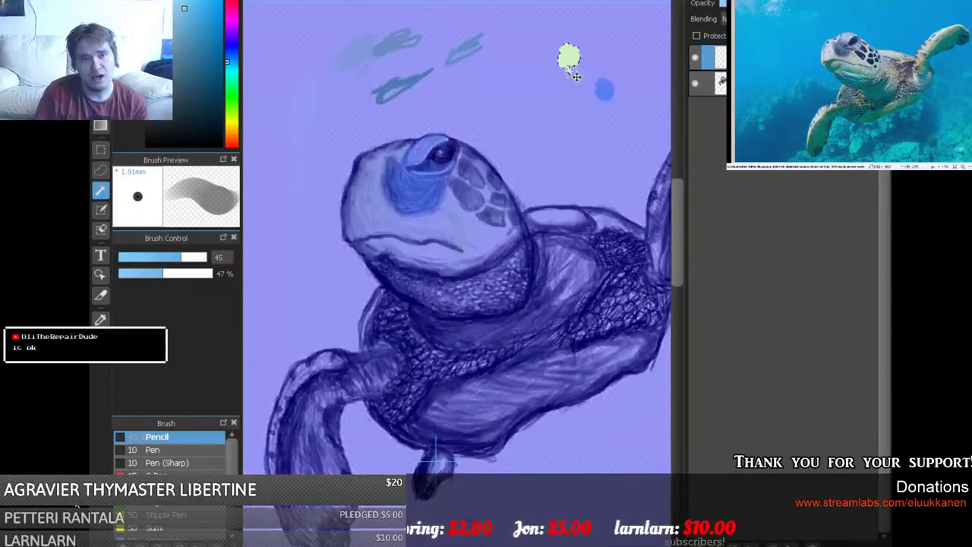
Clear the Magic Wand selection with Ctrl+D and return to the brush.
{"action": "left_click", "coordinate": [433, 111]}
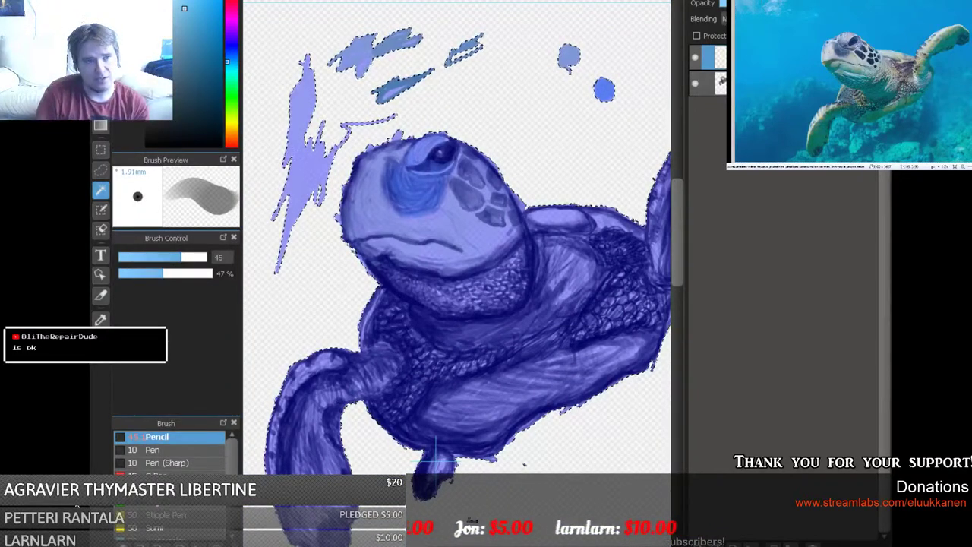
{"action": "key", "text": "m"}
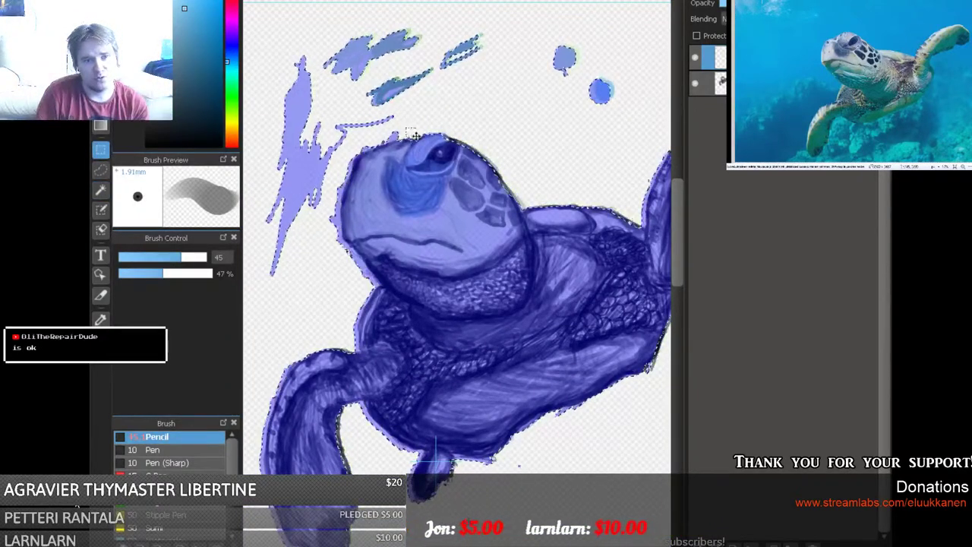
{"action": "key", "text": "ctrl+d"}
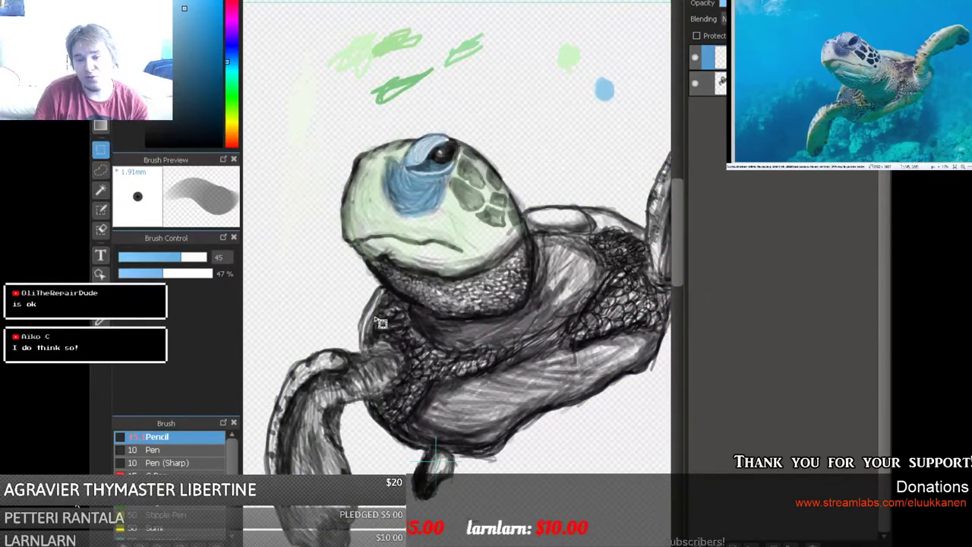
{"action": "key", "text": "b"}
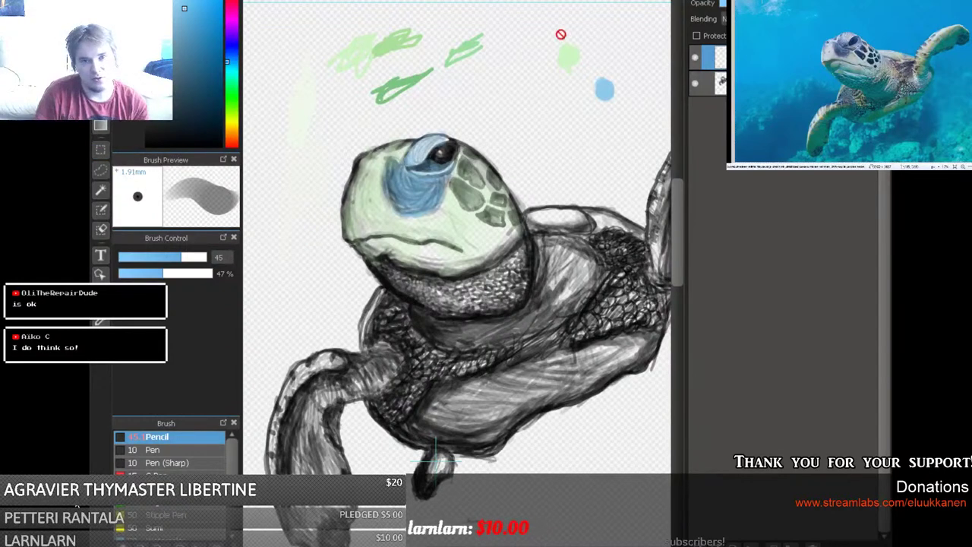
On the top layer, sample the green swatch with the Eyedropper and wash it over the neck hatching.
{"action": "left_click", "coordinate": [708, 58]}
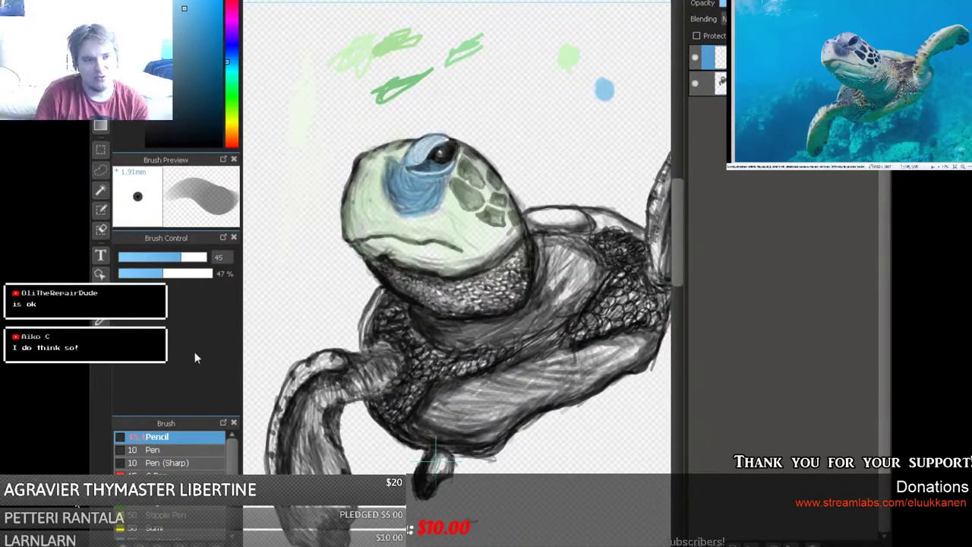
{"action": "left_click", "coordinate": [100, 322]}
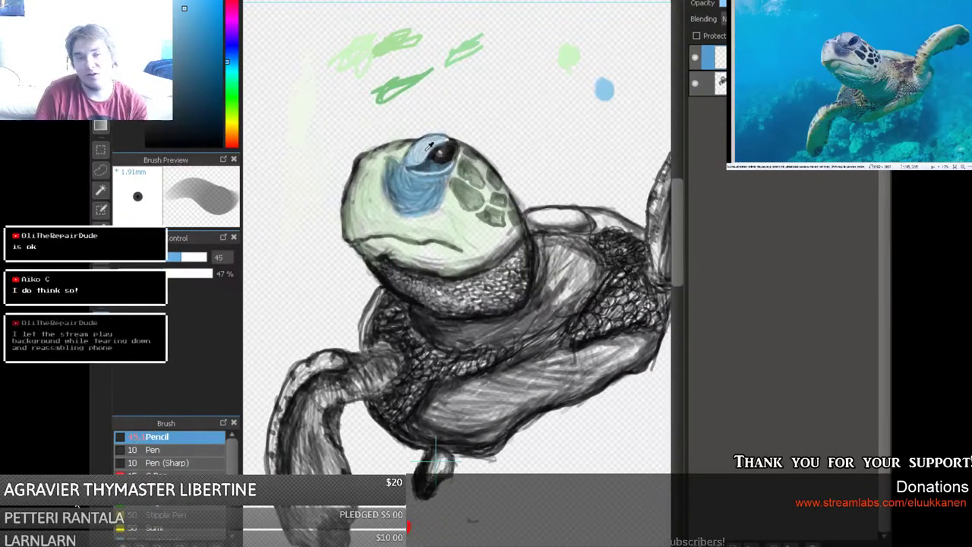
{"action": "left_click", "coordinate": [566, 57]}
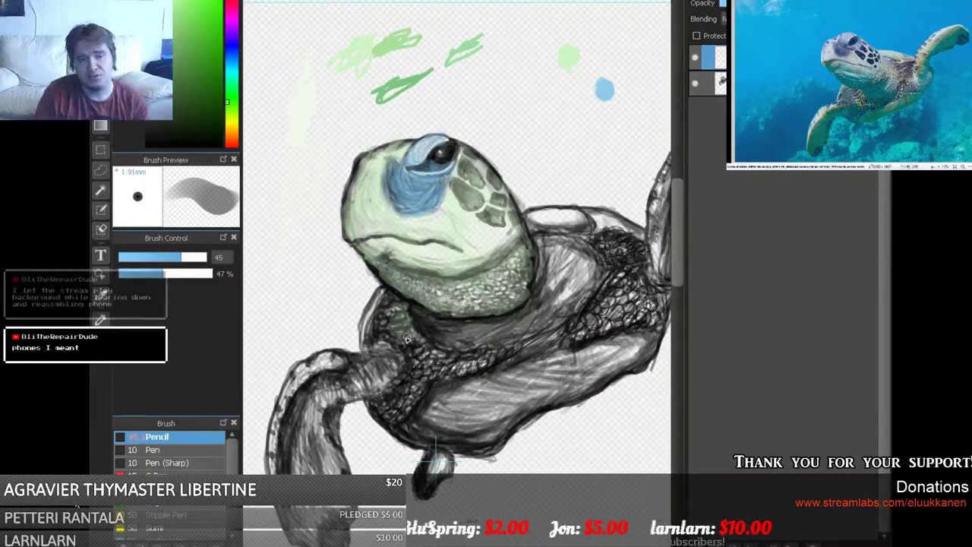
{"action": "mouse_move", "coordinate": [425, 349]}
{"action": "left_mouse_down"}
{"action": "mouse_move", "coordinate": [453, 368]}
{"action": "mouse_move", "coordinate": [420, 431]}
{"action": "mouse_move", "coordinate": [442, 396]}
{"action": "mouse_move", "coordinate": [428, 442]}
{"action": "mouse_move", "coordinate": [483, 446]}
{"action": "mouse_move", "coordinate": [468, 440]}
{"action": "mouse_move", "coordinate": [476, 435]}
{"action": "mouse_move", "coordinate": [468, 422]}
{"action": "mouse_move", "coordinate": [446, 431]}
{"action": "mouse_move", "coordinate": [428, 488]}
{"action": "mouse_move", "coordinate": [445, 466]}
{"action": "left_mouse_up"}
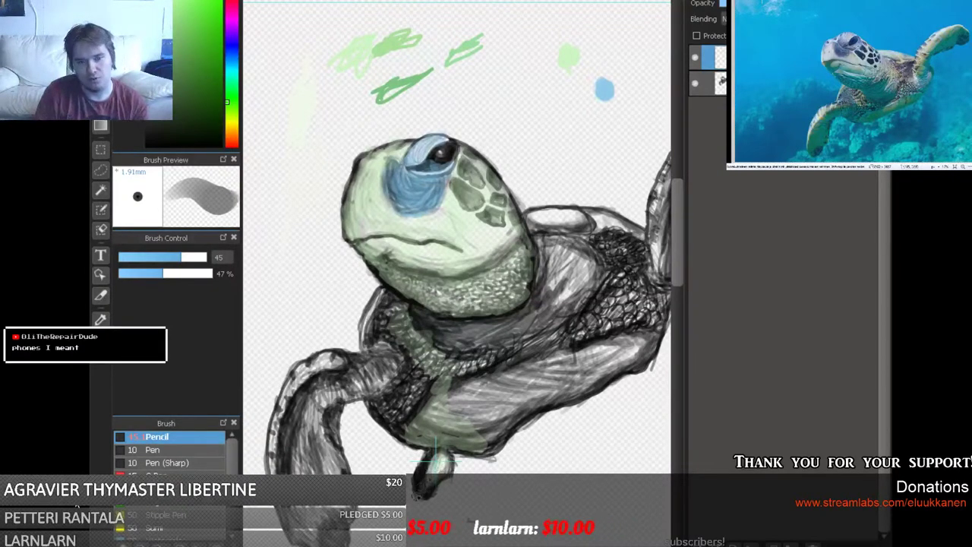
Wash green over the lower neck and shell, then move the colour layer beneath the sketch layer.
{"action": "mouse_move", "coordinate": [449, 431]}
{"action": "left_mouse_down"}
{"action": "mouse_move", "coordinate": [491, 439]}
{"action": "mouse_move", "coordinate": [491, 448]}
{"action": "mouse_move", "coordinate": [492, 429]}
{"action": "mouse_move", "coordinate": [503, 438]}
{"action": "mouse_move", "coordinate": [494, 433]}
{"action": "mouse_move", "coordinate": [508, 418]}
{"action": "mouse_move", "coordinate": [505, 410]}
{"action": "mouse_move", "coordinate": [475, 424]}
{"action": "mouse_move", "coordinate": [479, 414]}
{"action": "mouse_move", "coordinate": [459, 410]}
{"action": "mouse_move", "coordinate": [446, 389]}
{"action": "mouse_move", "coordinate": [466, 394]}
{"action": "mouse_move", "coordinate": [444, 413]}
{"action": "mouse_move", "coordinate": [417, 416]}
{"action": "mouse_move", "coordinate": [411, 429]}
{"action": "mouse_move", "coordinate": [478, 376]}
{"action": "mouse_move", "coordinate": [484, 386]}
{"action": "mouse_move", "coordinate": [468, 388]}
{"action": "mouse_move", "coordinate": [525, 368]}
{"action": "mouse_move", "coordinate": [492, 365]}
{"action": "mouse_move", "coordinate": [539, 357]}
{"action": "mouse_move", "coordinate": [523, 377]}
{"action": "mouse_move", "coordinate": [545, 360]}
{"action": "mouse_move", "coordinate": [534, 372]}
{"action": "mouse_move", "coordinate": [556, 374]}
{"action": "mouse_move", "coordinate": [540, 395]}
{"action": "mouse_move", "coordinate": [566, 394]}
{"action": "mouse_move", "coordinate": [521, 411]}
{"action": "left_mouse_up"}
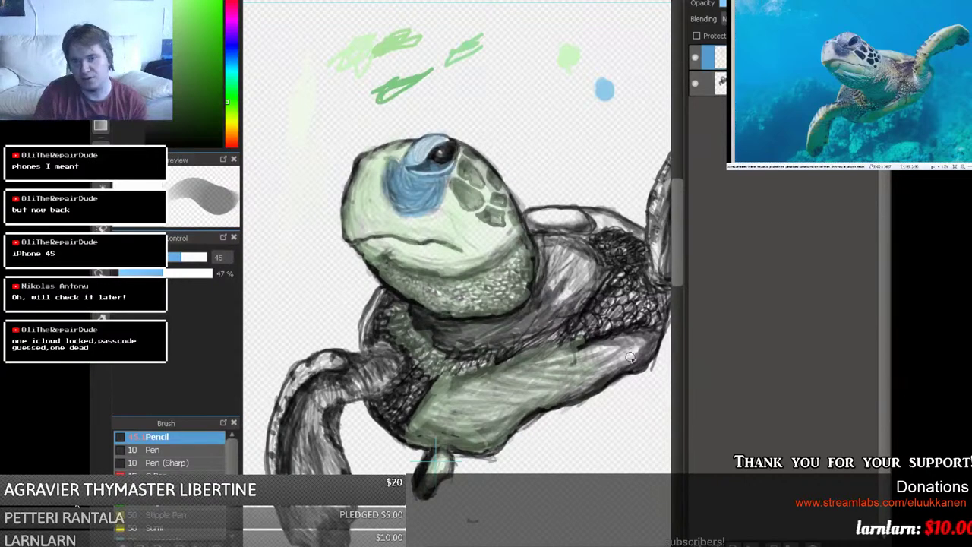
{"action": "mouse_move", "coordinate": [615, 374]}
{"action": "left_mouse_down"}
{"action": "mouse_move", "coordinate": [578, 393]}
{"action": "mouse_move", "coordinate": [578, 358]}
{"action": "mouse_move", "coordinate": [633, 333]}
{"action": "mouse_move", "coordinate": [617, 370]}
{"action": "mouse_move", "coordinate": [632, 352]}
{"action": "mouse_move", "coordinate": [604, 345]}
{"action": "mouse_move", "coordinate": [599, 355]}
{"action": "mouse_move", "coordinate": [582, 347]}
{"action": "mouse_move", "coordinate": [585, 333]}
{"action": "mouse_move", "coordinate": [630, 303]}
{"action": "mouse_move", "coordinate": [648, 302]}
{"action": "mouse_move", "coordinate": [652, 315]}
{"action": "mouse_move", "coordinate": [665, 301]}
{"action": "mouse_move", "coordinate": [619, 281]}
{"action": "mouse_move", "coordinate": [555, 356]}
{"action": "mouse_move", "coordinate": [579, 339]}
{"action": "mouse_move", "coordinate": [556, 338]}
{"action": "mouse_move", "coordinate": [583, 336]}
{"action": "mouse_move", "coordinate": [574, 345]}
{"action": "mouse_move", "coordinate": [606, 307]}
{"action": "mouse_move", "coordinate": [622, 262]}
{"action": "mouse_move", "coordinate": [602, 251]}
{"action": "mouse_move", "coordinate": [630, 256]}
{"action": "mouse_move", "coordinate": [627, 283]}
{"action": "mouse_move", "coordinate": [639, 276]}
{"action": "mouse_move", "coordinate": [630, 241]}
{"action": "mouse_move", "coordinate": [608, 237]}
{"action": "mouse_move", "coordinate": [599, 247]}
{"action": "mouse_move", "coordinate": [627, 243]}
{"action": "mouse_move", "coordinate": [636, 275]}
{"action": "mouse_move", "coordinate": [606, 278]}
{"action": "mouse_move", "coordinate": [632, 283]}
{"action": "left_mouse_up"}
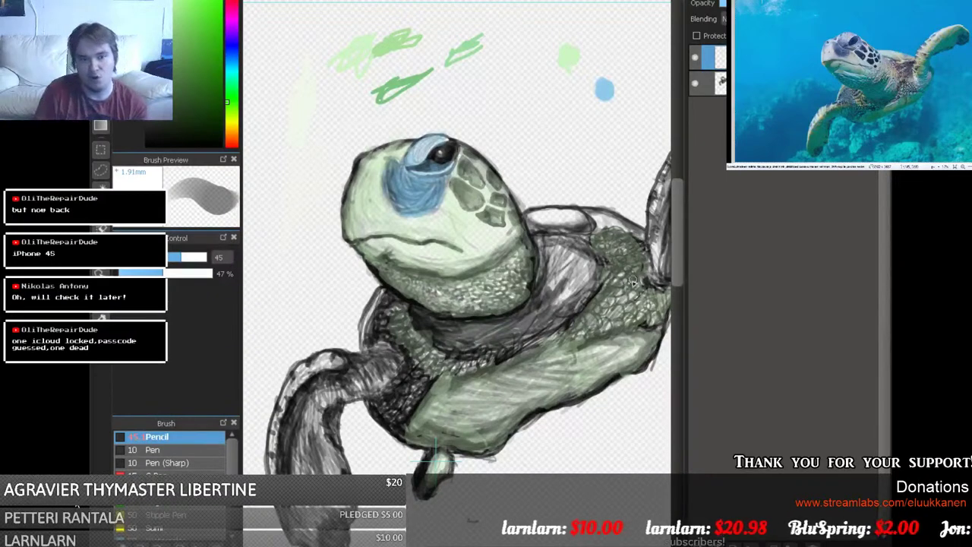
{"action": "mouse_move", "coordinate": [426, 372]}
{"action": "left_mouse_down"}
{"action": "mouse_move", "coordinate": [373, 405]}
{"action": "mouse_move", "coordinate": [400, 433]}
{"action": "mouse_move", "coordinate": [398, 418]}
{"action": "mouse_move", "coordinate": [410, 398]}
{"action": "mouse_move", "coordinate": [426, 404]}
{"action": "mouse_move", "coordinate": [435, 373]}
{"action": "mouse_move", "coordinate": [444, 368]}
{"action": "mouse_move", "coordinate": [453, 386]}
{"action": "mouse_move", "coordinate": [381, 334]}
{"action": "mouse_move", "coordinate": [385, 324]}
{"action": "mouse_move", "coordinate": [377, 344]}
{"action": "mouse_move", "coordinate": [377, 328]}
{"action": "mouse_move", "coordinate": [383, 335]}
{"action": "mouse_move", "coordinate": [400, 319]}
{"action": "mouse_move", "coordinate": [439, 369]}
{"action": "left_mouse_up"}
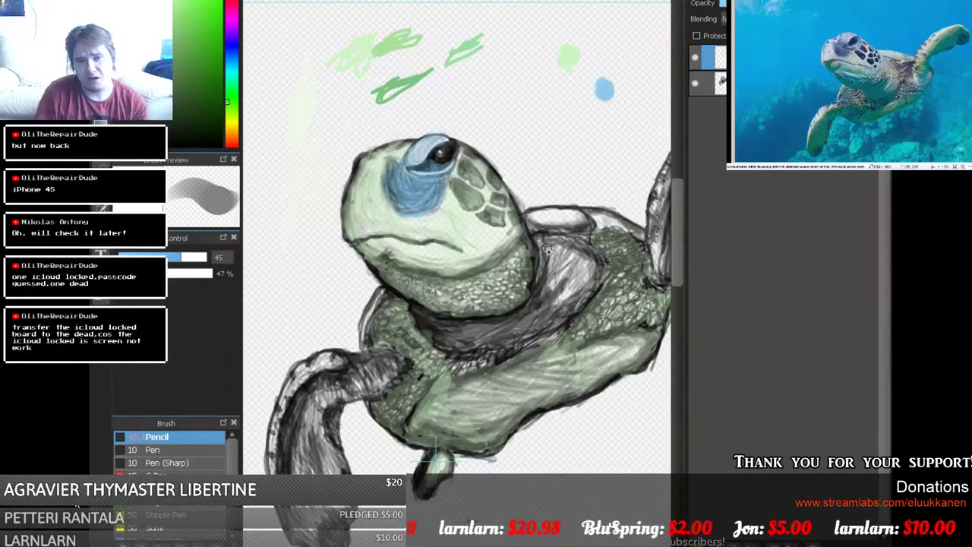
{"action": "mouse_move", "coordinate": [547, 249]}
{"action": "left_mouse_down"}
{"action": "mouse_move", "coordinate": [542, 282]}
{"action": "mouse_move", "coordinate": [555, 244]}
{"action": "mouse_move", "coordinate": [576, 235]}
{"action": "mouse_move", "coordinate": [581, 293]}
{"action": "mouse_move", "coordinate": [569, 291]}
{"action": "mouse_move", "coordinate": [573, 244]}
{"action": "mouse_move", "coordinate": [558, 280]}
{"action": "mouse_move", "coordinate": [561, 262]}
{"action": "mouse_move", "coordinate": [587, 267]}
{"action": "mouse_move", "coordinate": [594, 298]}
{"action": "left_mouse_up"}
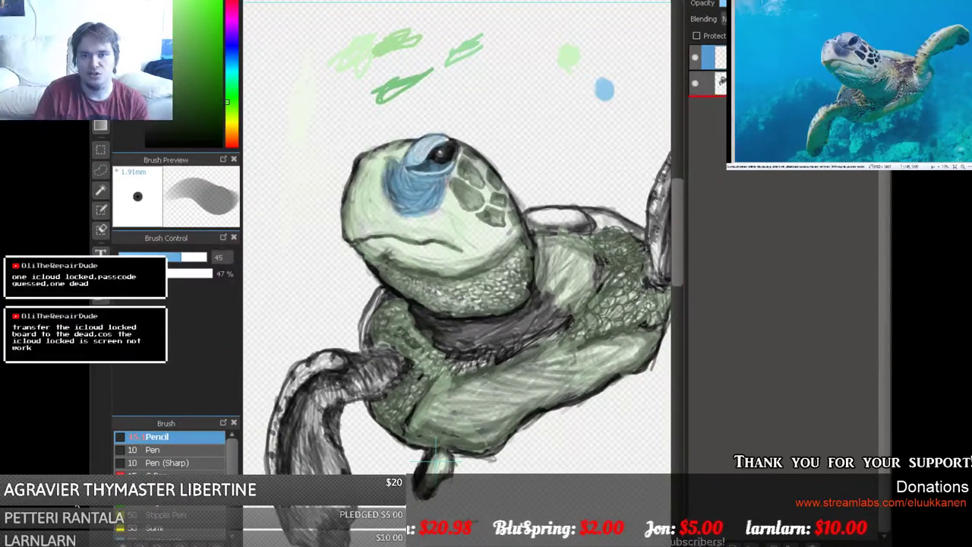
{"action": "left_click_drag", "start_coordinate": [708, 90], "coordinate": [707, 94]}
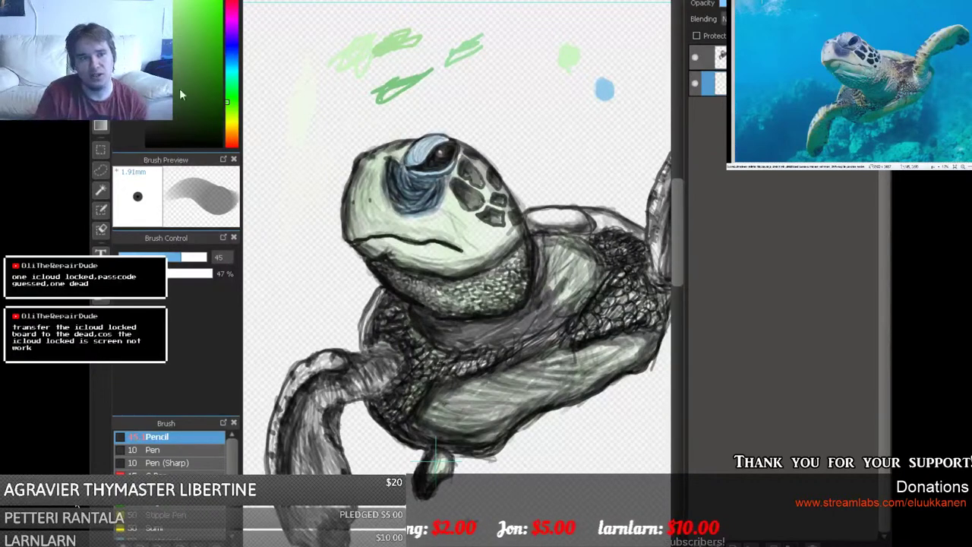
Paint a peach-orange swatch beside the blue dab at full opacity.
{"action": "left_click", "coordinate": [228, 133]}
{"action": "left_click", "coordinate": [211, 273]}
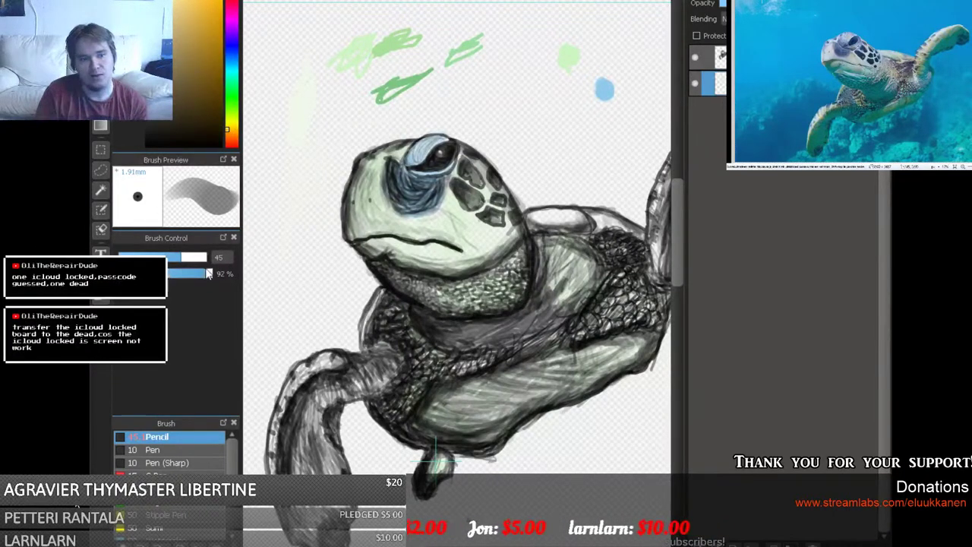
{"action": "left_click_drag", "start_coordinate": [554, 92], "coordinate": [560, 102]}
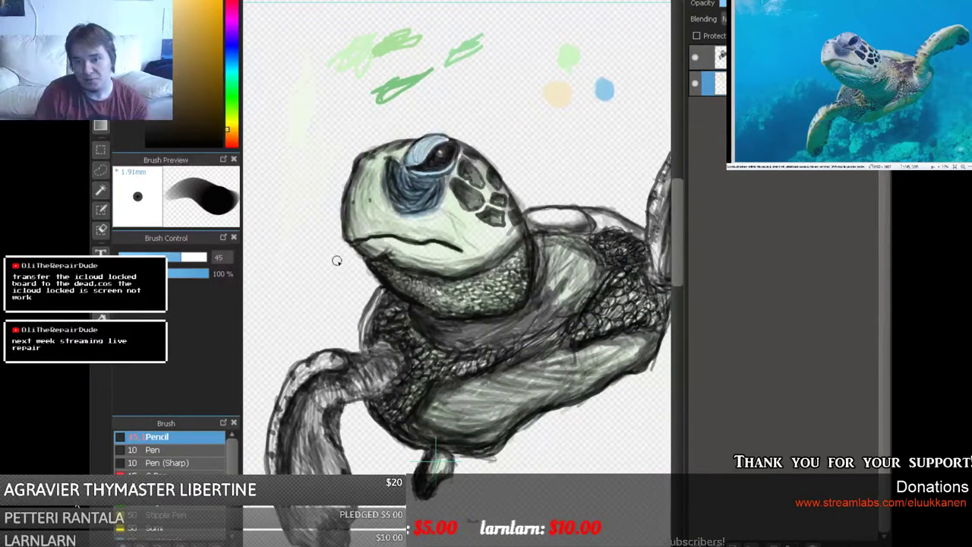
{"action": "left_click_drag", "start_coordinate": [559, 108], "coordinate": [555, 92]}
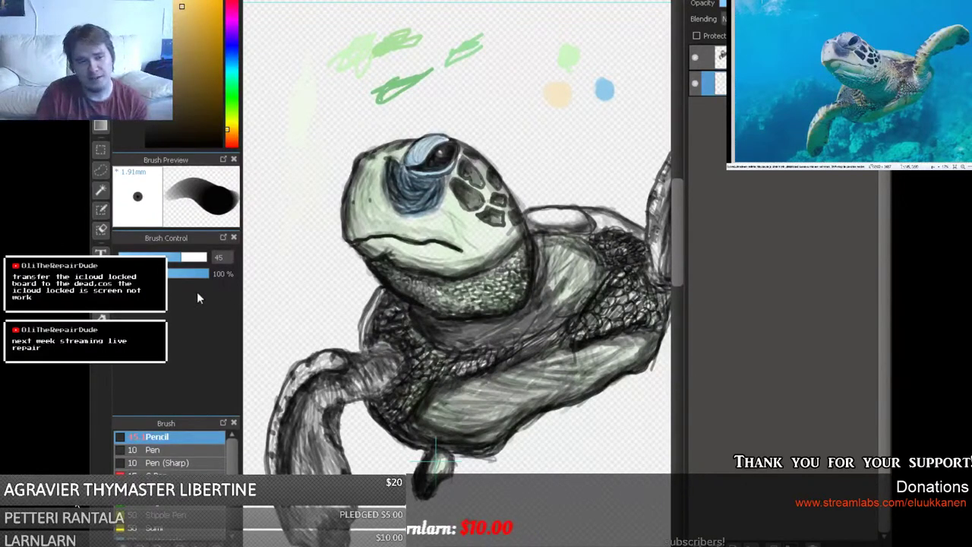
At about a third opacity, add a light beige tone over the neck and upper shell.
{"action": "left_click", "coordinate": [148, 274]}
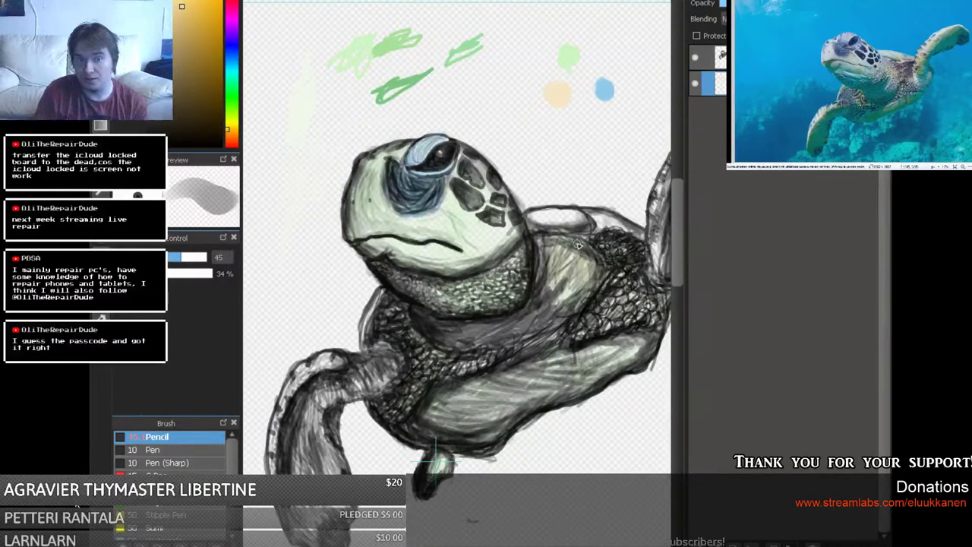
{"action": "mouse_move", "coordinate": [562, 261]}
{"action": "left_mouse_down"}
{"action": "mouse_move", "coordinate": [545, 229]}
{"action": "mouse_move", "coordinate": [574, 265]}
{"action": "mouse_move", "coordinate": [593, 251]}
{"action": "left_mouse_up"}
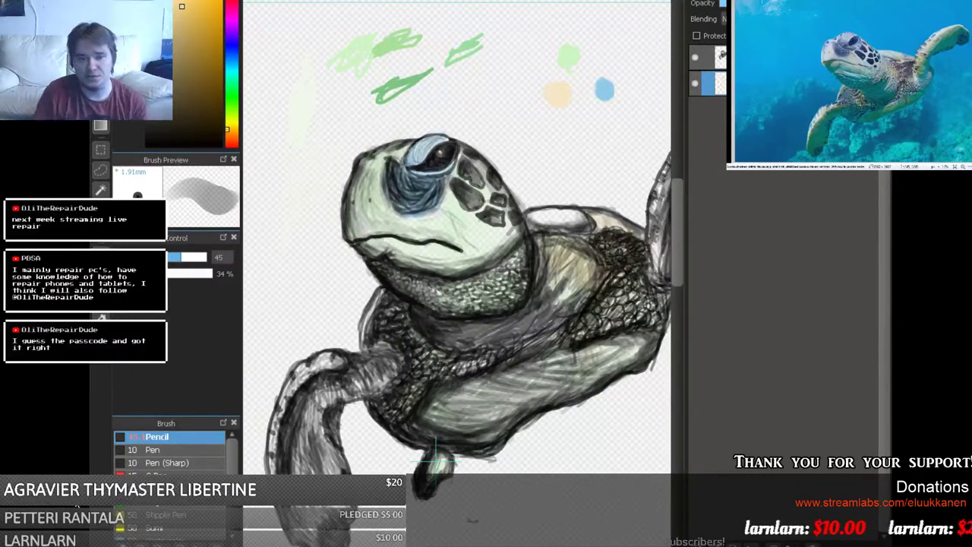
{"action": "left_click_drag", "start_coordinate": [645, 251], "coordinate": [558, 251]}
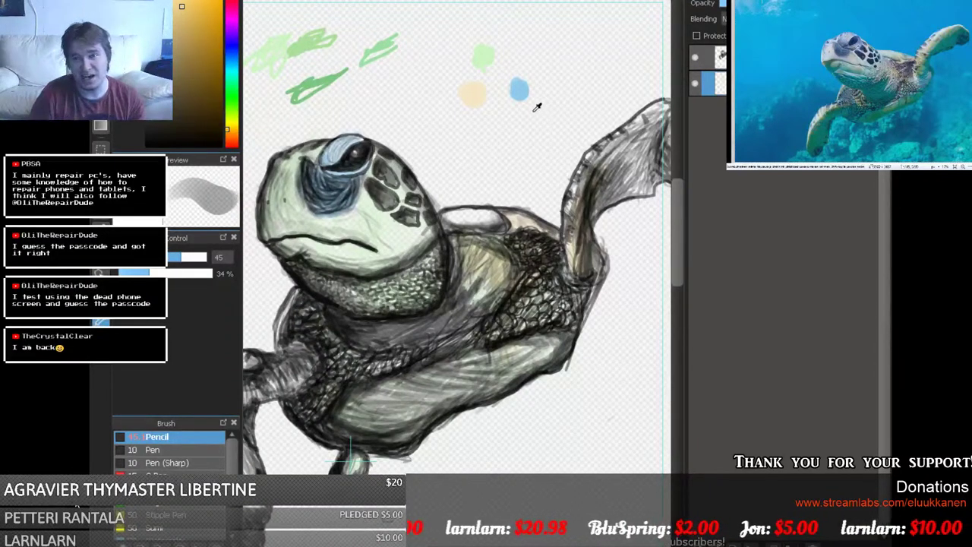
Zoom in to hatch the raised flipper's edge in sampled green, then return to the full view.
{"action": "left_click", "coordinate": [484, 61]}
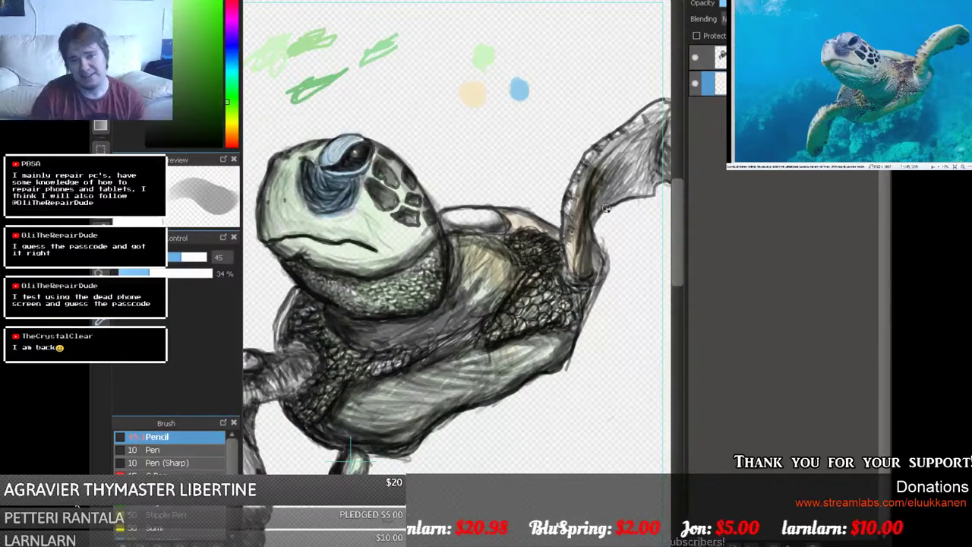
{"action": "scroll", "coordinate": [617, 178], "scroll_direction": "up", "scroll_amount": 1}
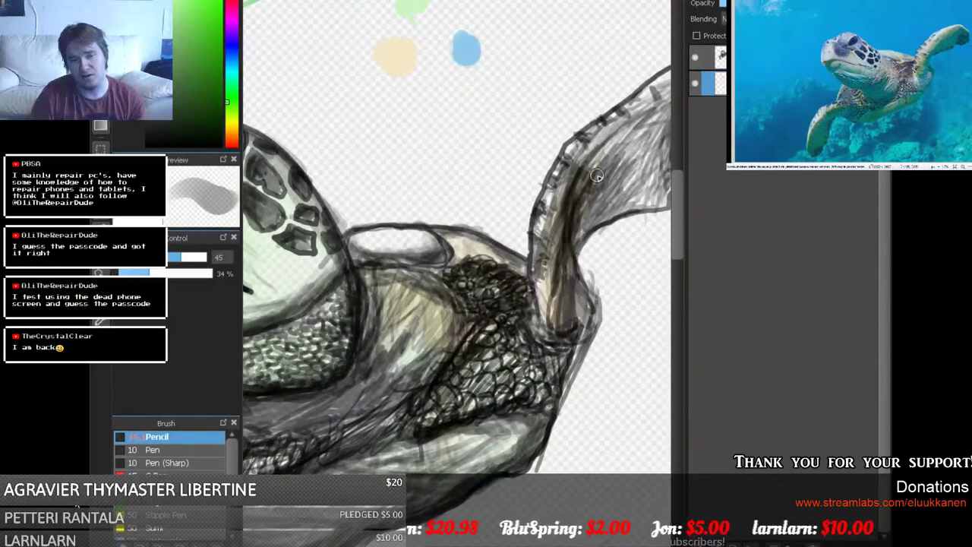
{"action": "left_click", "coordinate": [600, 173], "text": "alt"}
{"action": "mouse_move", "coordinate": [597, 181]}
{"action": "left_mouse_down"}
{"action": "mouse_move", "coordinate": [577, 185]}
{"action": "mouse_move", "coordinate": [601, 184]}
{"action": "left_mouse_up"}
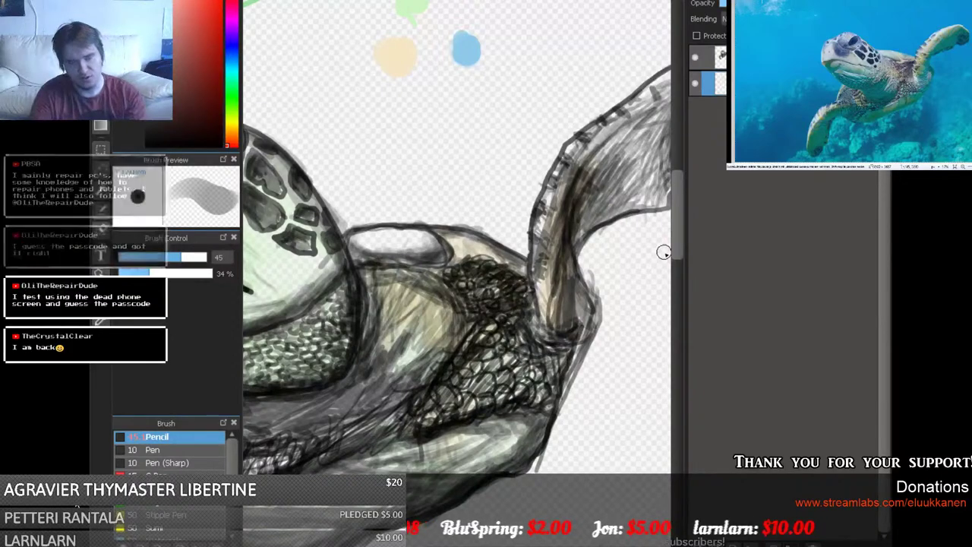
{"action": "key", "text": "ctrl+0"}
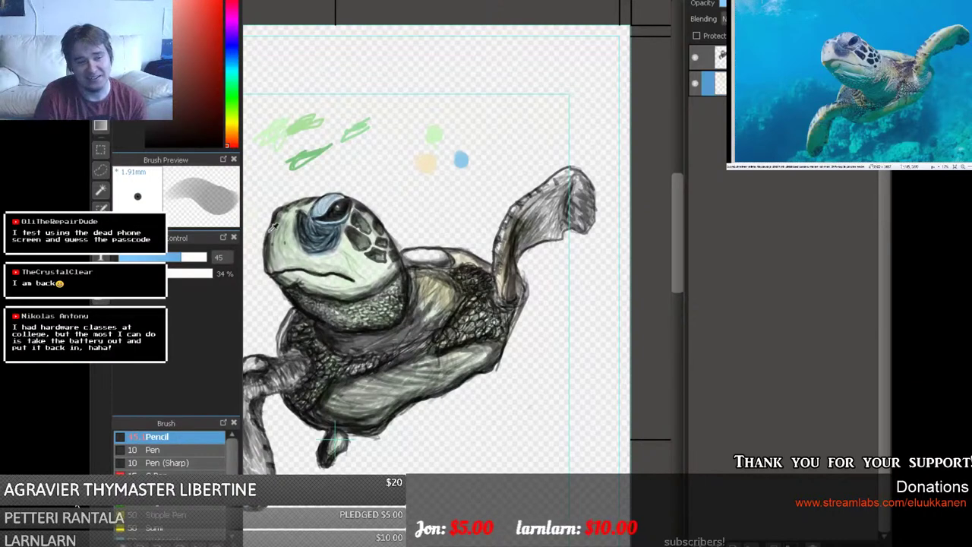
{"action": "left_click", "coordinate": [440, 134]}
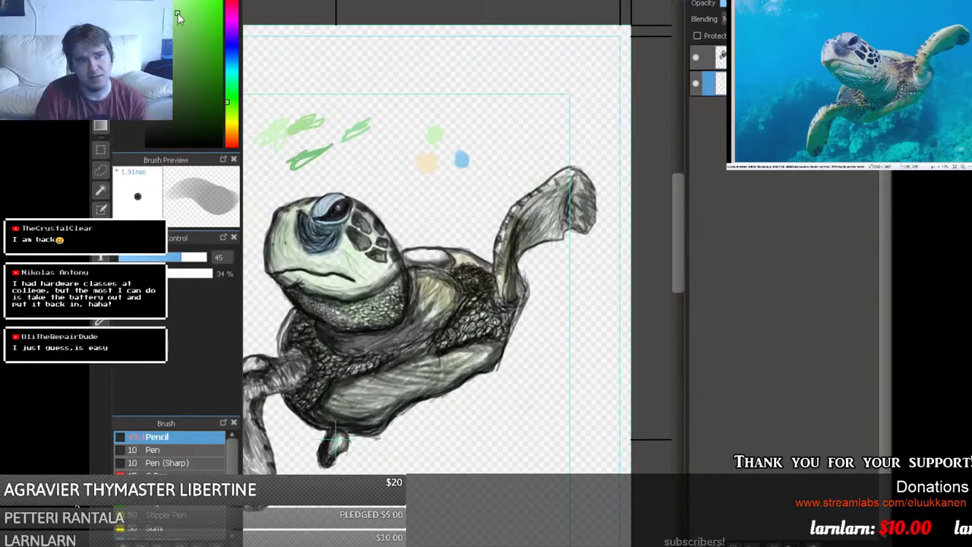
Shade the raised flipper and darken its upper edge with two greens.
{"action": "left_click_drag", "start_coordinate": [562, 180], "coordinate": [538, 233]}
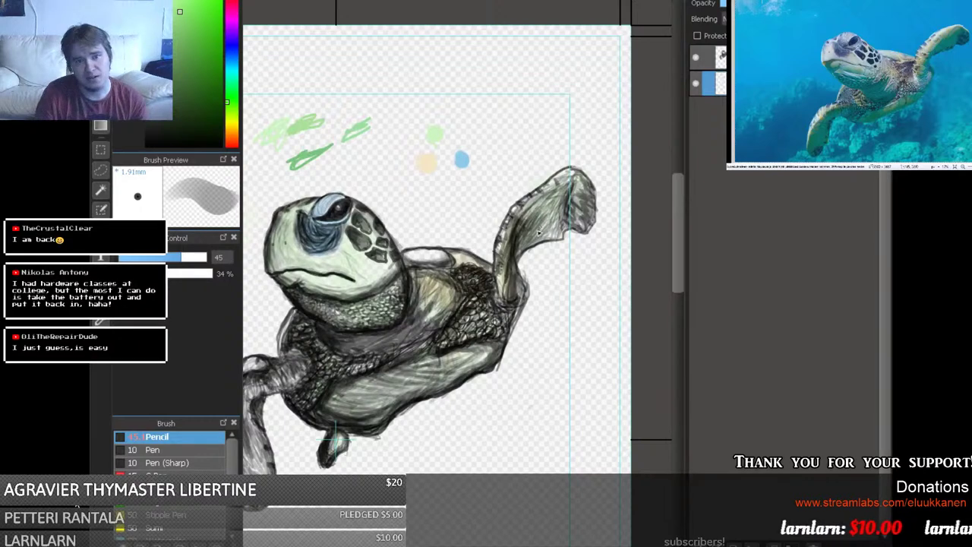
{"action": "mouse_move", "coordinate": [572, 205]}
{"action": "left_mouse_down"}
{"action": "mouse_move", "coordinate": [549, 237]}
{"action": "mouse_move", "coordinate": [572, 201]}
{"action": "mouse_move", "coordinate": [547, 223]}
{"action": "mouse_move", "coordinate": [551, 190]}
{"action": "mouse_move", "coordinate": [537, 196]}
{"action": "mouse_move", "coordinate": [523, 240]}
{"action": "left_mouse_up"}
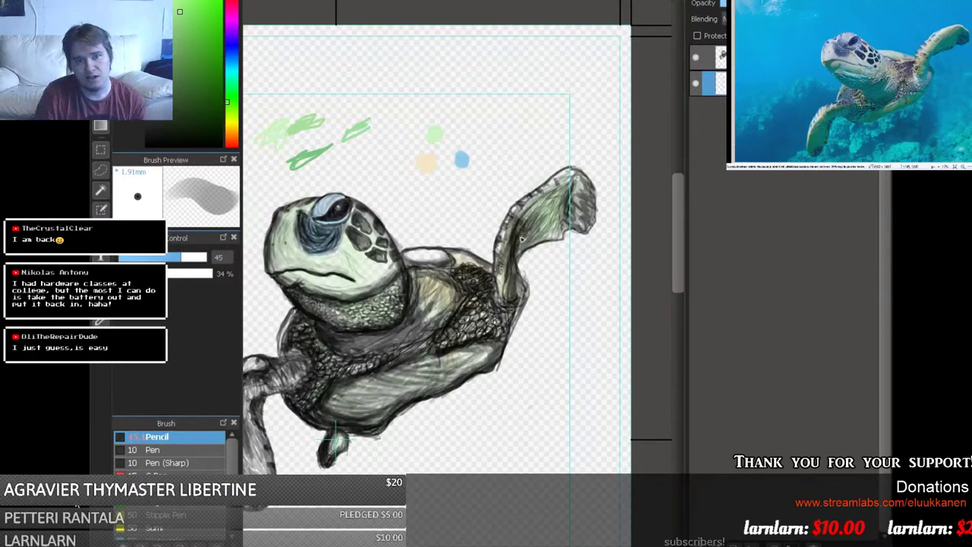
{"action": "left_click", "coordinate": [179, 64]}
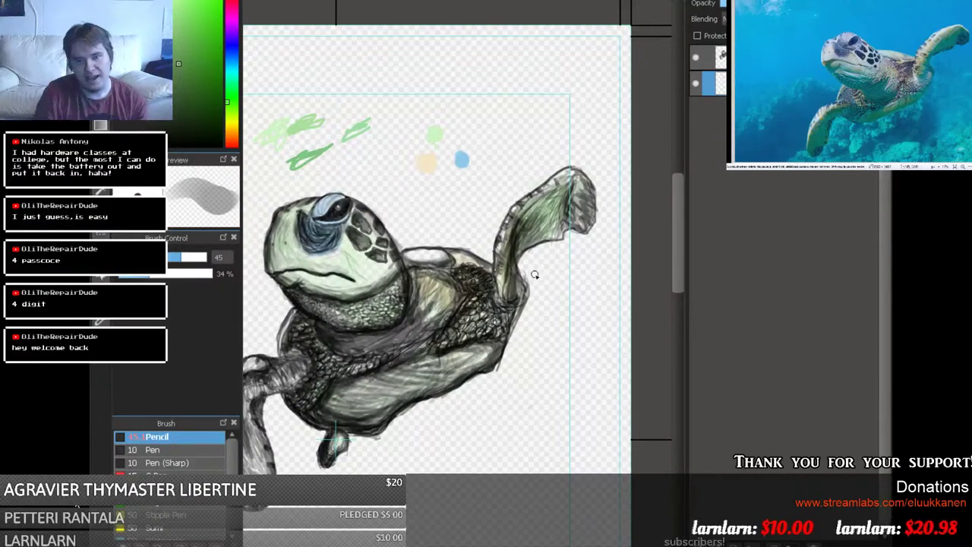
{"action": "mouse_move", "coordinate": [505, 228]}
{"action": "left_mouse_down"}
{"action": "mouse_move", "coordinate": [557, 218]}
{"action": "mouse_move", "coordinate": [540, 238]}
{"action": "mouse_move", "coordinate": [559, 213]}
{"action": "mouse_move", "coordinate": [515, 263]}
{"action": "mouse_move", "coordinate": [562, 212]}
{"action": "mouse_move", "coordinate": [559, 237]}
{"action": "mouse_move", "coordinate": [541, 237]}
{"action": "mouse_move", "coordinate": [562, 206]}
{"action": "mouse_move", "coordinate": [563, 220]}
{"action": "mouse_move", "coordinate": [577, 190]}
{"action": "mouse_move", "coordinate": [583, 205]}
{"action": "mouse_move", "coordinate": [577, 180]}
{"action": "mouse_move", "coordinate": [543, 194]}
{"action": "left_mouse_up"}
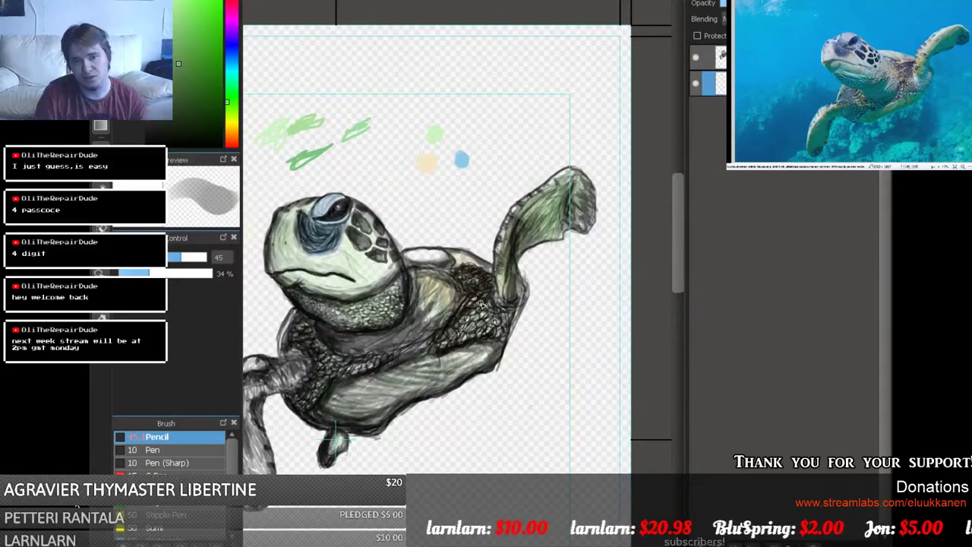
With a lighter green, hatch the lower shell, underside, shell's right side and markings beside the eye.
{"action": "mouse_move", "coordinate": [456, 351]}
{"action": "left_mouse_down"}
{"action": "mouse_move", "coordinate": [430, 378]}
{"action": "mouse_move", "coordinate": [385, 394]}
{"action": "mouse_move", "coordinate": [433, 388]}
{"action": "mouse_move", "coordinate": [424, 371]}
{"action": "mouse_move", "coordinate": [369, 397]}
{"action": "left_mouse_up"}
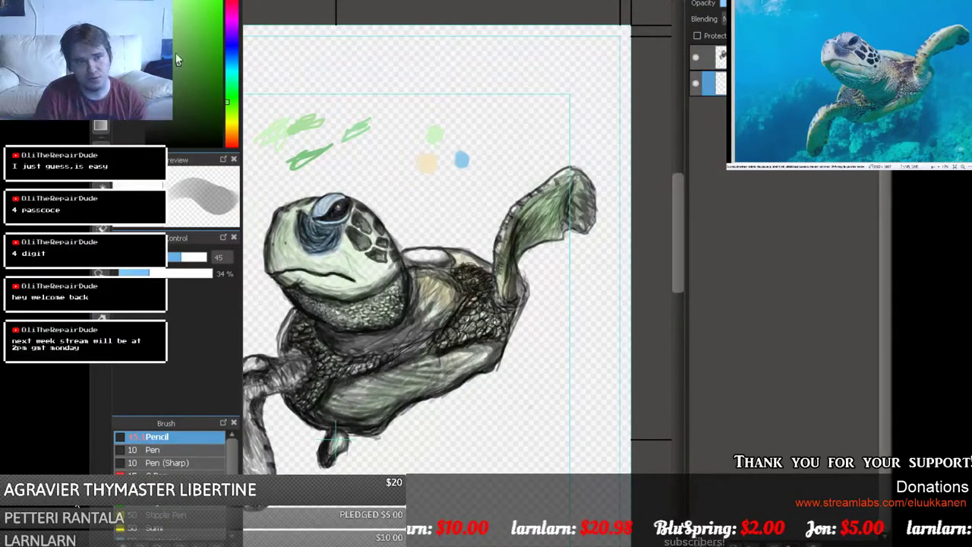
{"action": "left_click", "coordinate": [195, 50]}
{"action": "left_click_drag", "start_coordinate": [213, 60], "coordinate": [215, 38]}
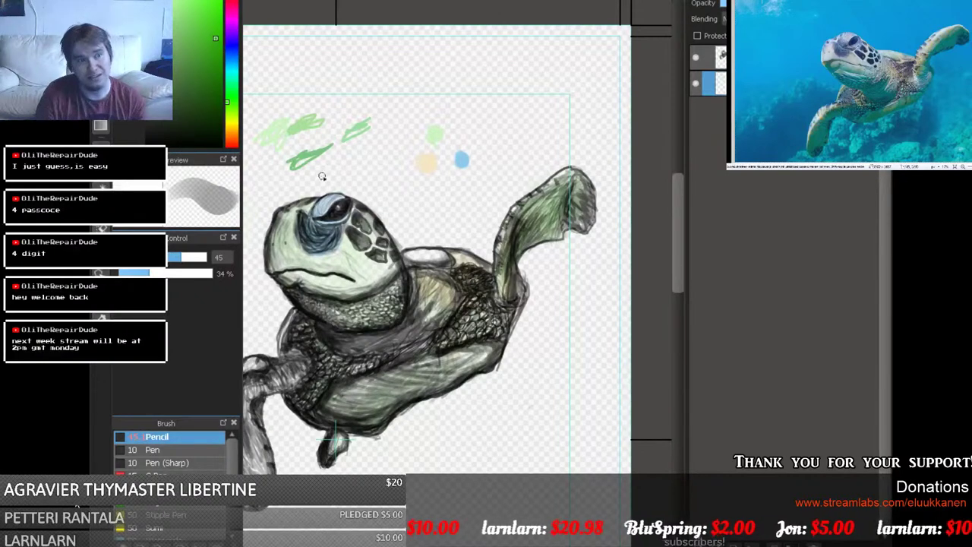
{"action": "mouse_move", "coordinate": [392, 398]}
{"action": "left_mouse_down"}
{"action": "mouse_move", "coordinate": [377, 407]}
{"action": "mouse_move", "coordinate": [373, 388]}
{"action": "mouse_move", "coordinate": [334, 403]}
{"action": "mouse_move", "coordinate": [425, 393]}
{"action": "left_mouse_up"}
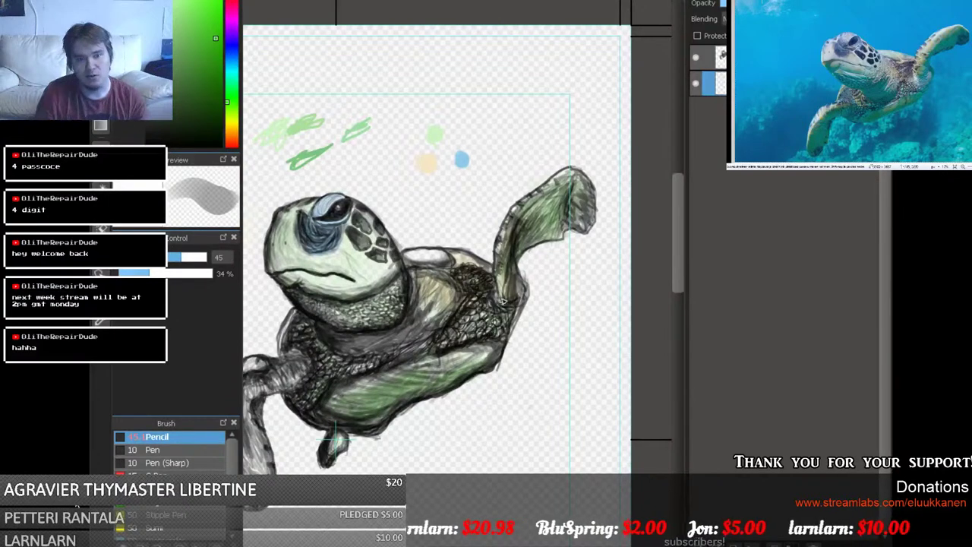
{"action": "mouse_move", "coordinate": [502, 301]}
{"action": "left_mouse_down"}
{"action": "mouse_move", "coordinate": [467, 322]}
{"action": "mouse_move", "coordinate": [479, 300]}
{"action": "mouse_move", "coordinate": [456, 321]}
{"action": "left_mouse_up"}
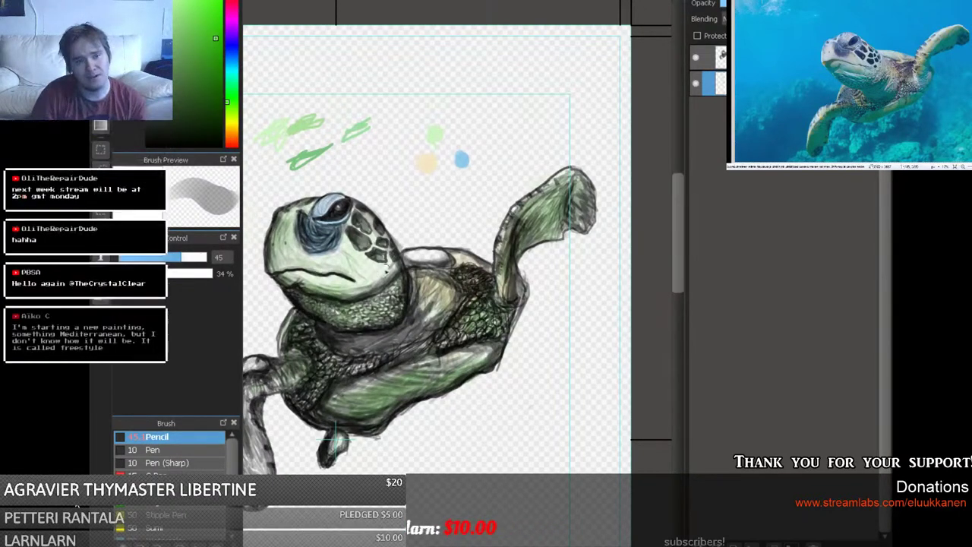
{"action": "left_click_drag", "start_coordinate": [379, 237], "coordinate": [383, 252]}
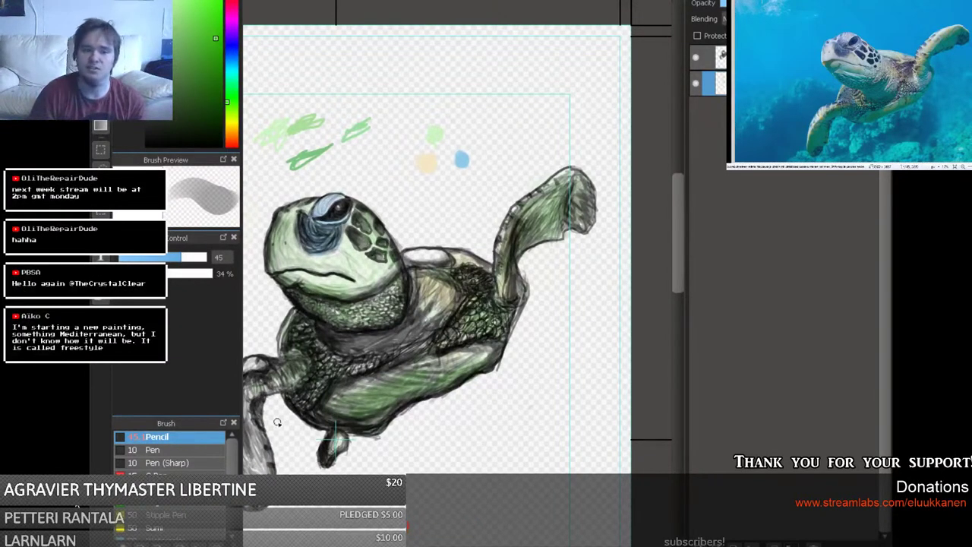
Hatch the lower-left flipper and shell's top edge in darker green, then choose orange-brown.
{"action": "scroll", "coordinate": [300, 332], "scroll_direction": "left", "scroll_amount": 3}
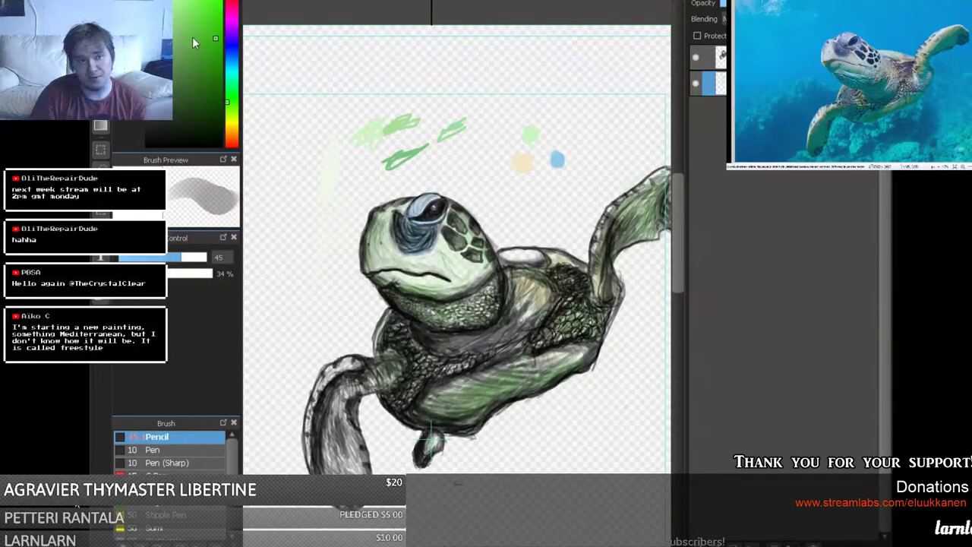
{"action": "left_click", "coordinate": [191, 62]}
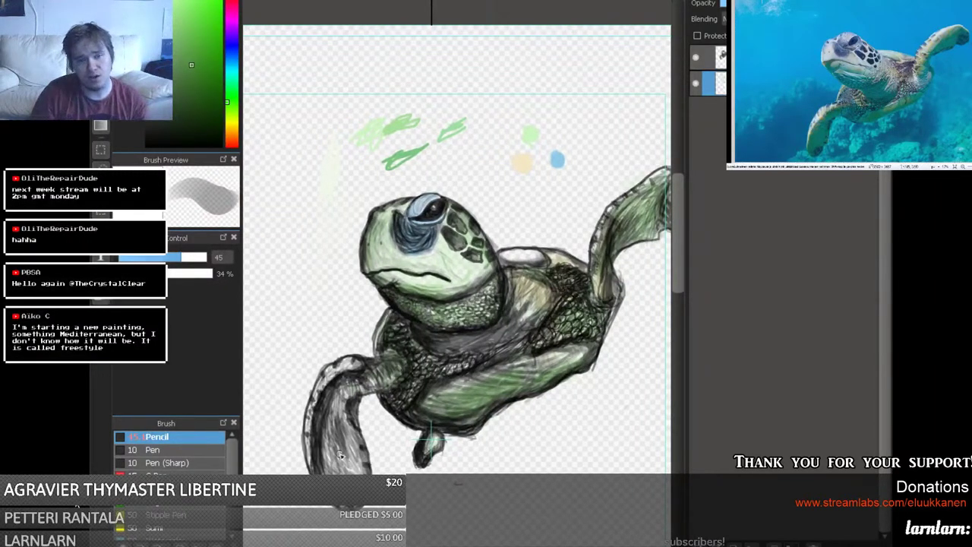
{"action": "mouse_move", "coordinate": [364, 466]}
{"action": "left_mouse_down"}
{"action": "mouse_move", "coordinate": [360, 423]}
{"action": "mouse_move", "coordinate": [361, 468]}
{"action": "mouse_move", "coordinate": [347, 472]}
{"action": "mouse_move", "coordinate": [359, 445]}
{"action": "mouse_move", "coordinate": [324, 471]}
{"action": "mouse_move", "coordinate": [337, 415]}
{"action": "mouse_move", "coordinate": [339, 444]}
{"action": "mouse_move", "coordinate": [335, 406]}
{"action": "mouse_move", "coordinate": [342, 446]}
{"action": "left_mouse_up"}
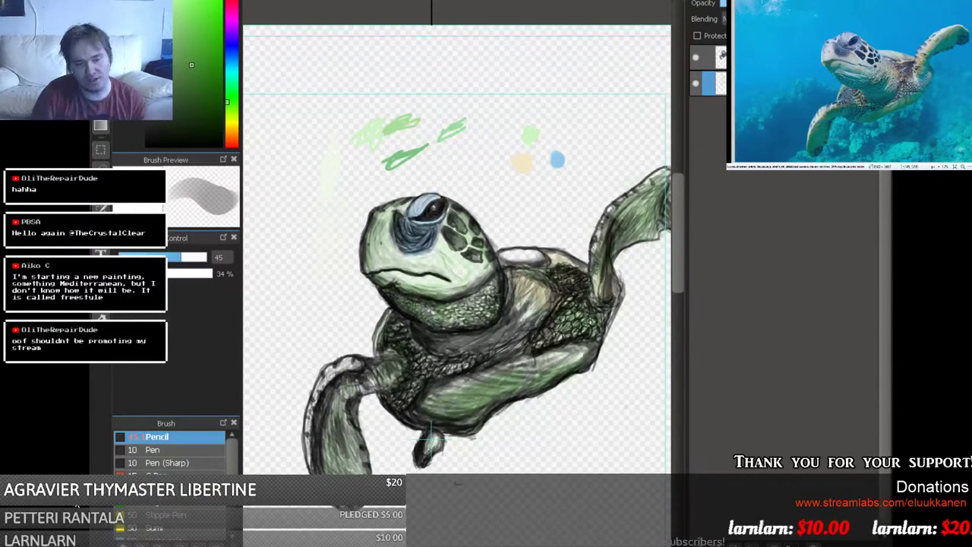
{"action": "left_click_drag", "start_coordinate": [343, 436], "coordinate": [335, 453]}
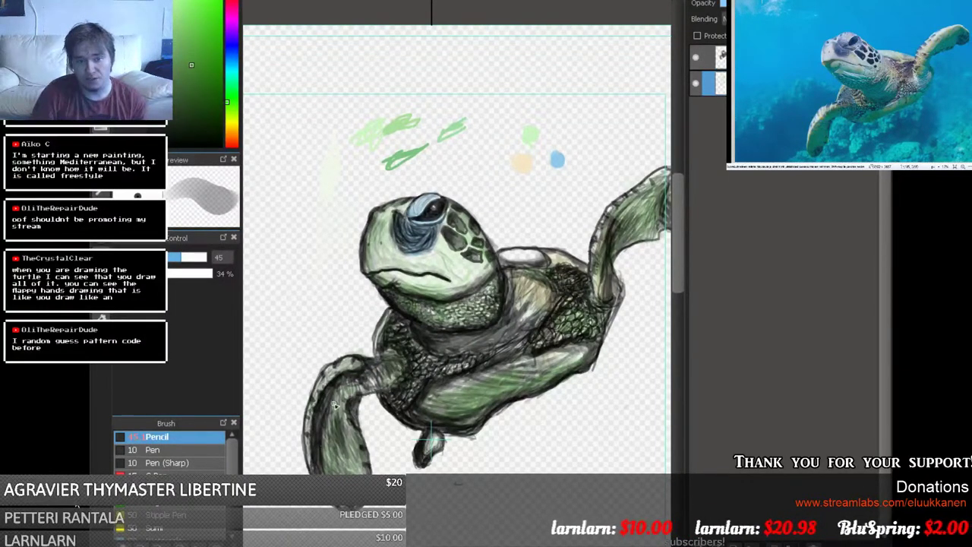
{"action": "mouse_move", "coordinate": [540, 263]}
{"action": "left_mouse_down"}
{"action": "mouse_move", "coordinate": [500, 266]}
{"action": "mouse_move", "coordinate": [548, 267]}
{"action": "mouse_move", "coordinate": [536, 262]}
{"action": "mouse_move", "coordinate": [545, 251]}
{"action": "mouse_move", "coordinate": [525, 256]}
{"action": "mouse_move", "coordinate": [562, 261]}
{"action": "left_mouse_up"}
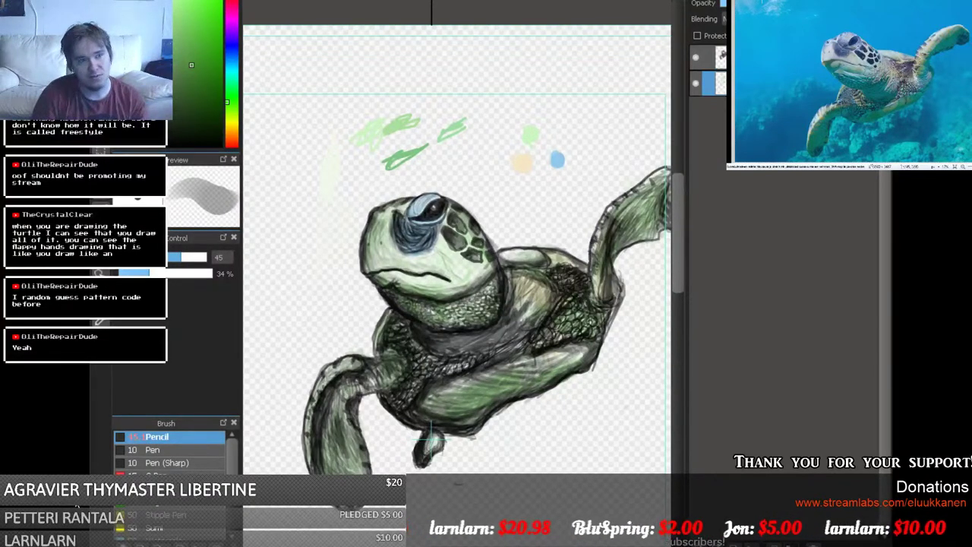
{"action": "left_click", "coordinate": [226, 133]}
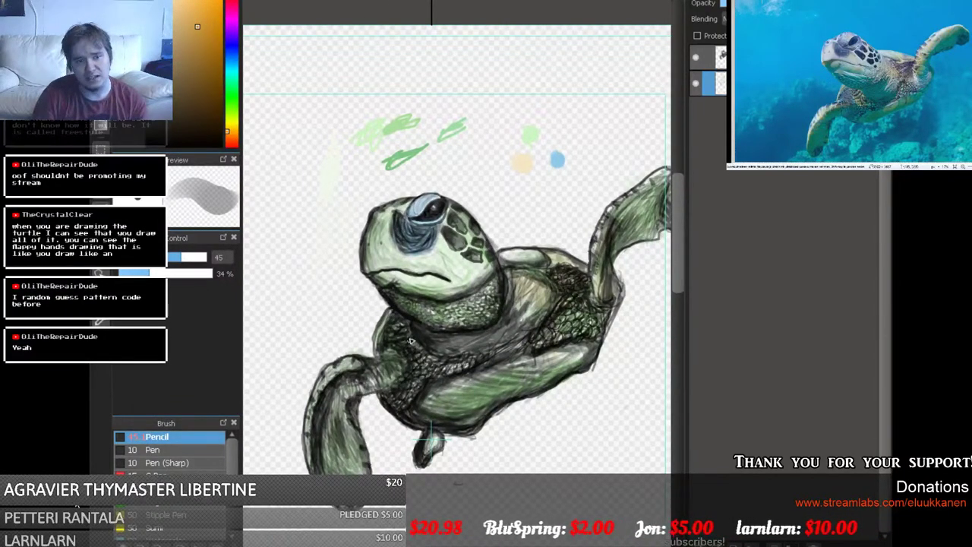
Add two new empty layers above the top layer.
{"action": "left_click", "coordinate": [710, 57]}
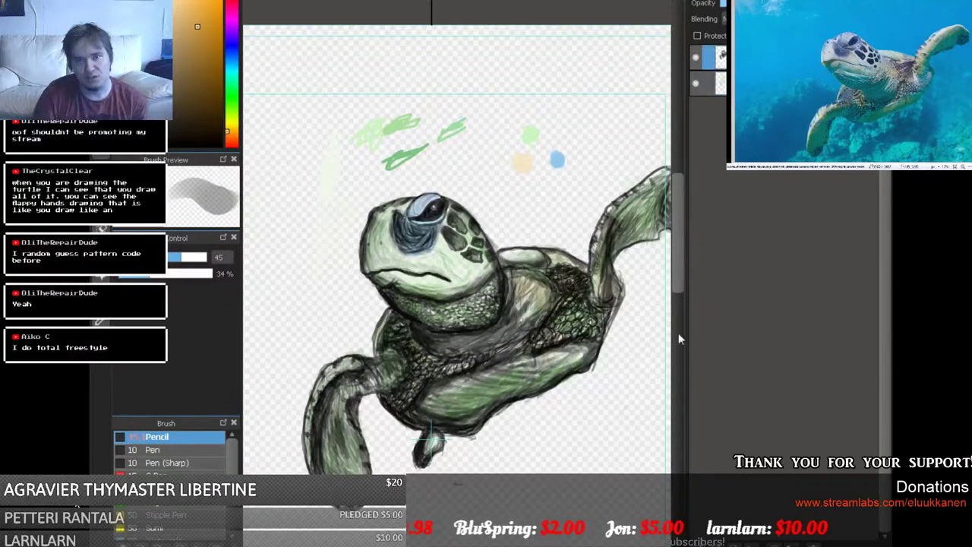
{"action": "key", "text": "ctrl+shift+n"}
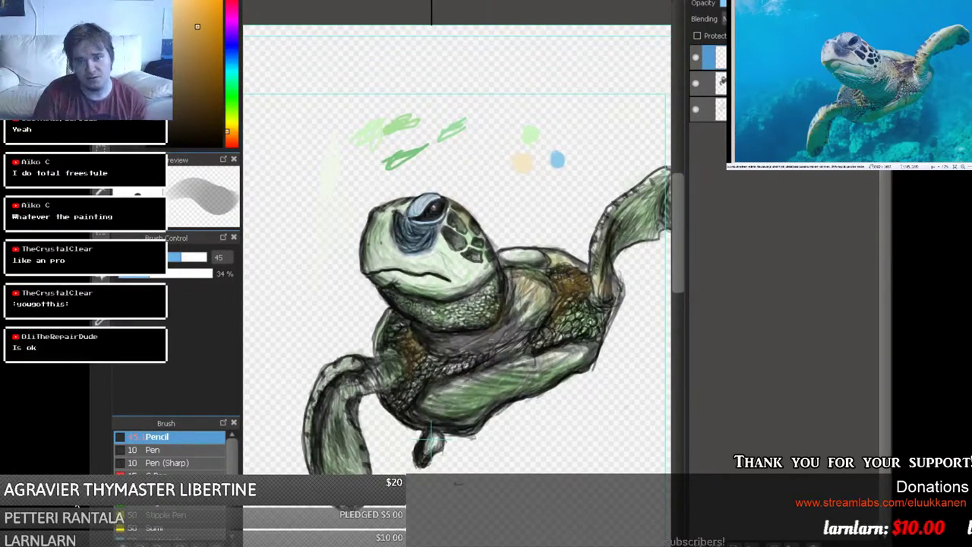
{"action": "left_click", "coordinate": [681, 539]}
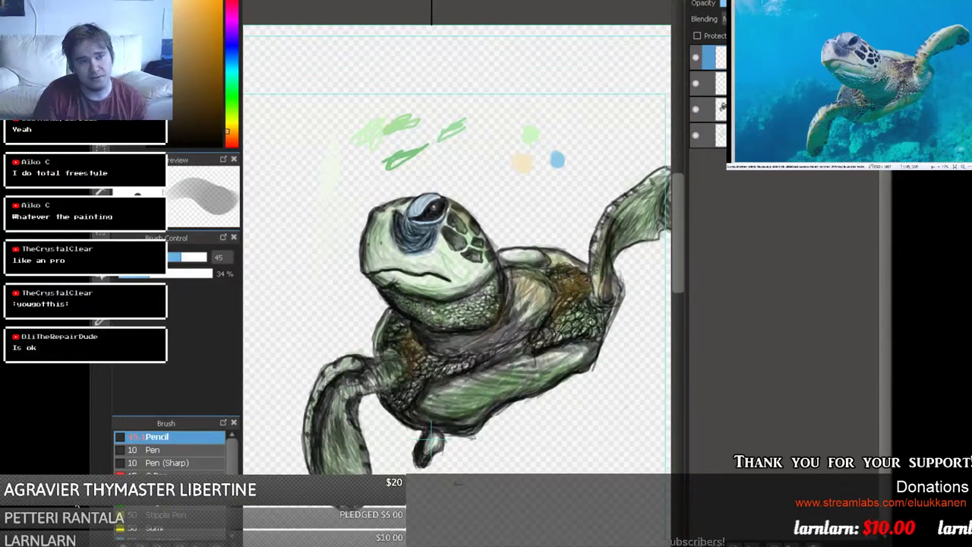
At 41% brush opacity, paint light strokes along the front flipper's left edge.
{"action": "left_click", "coordinate": [181, 273]}
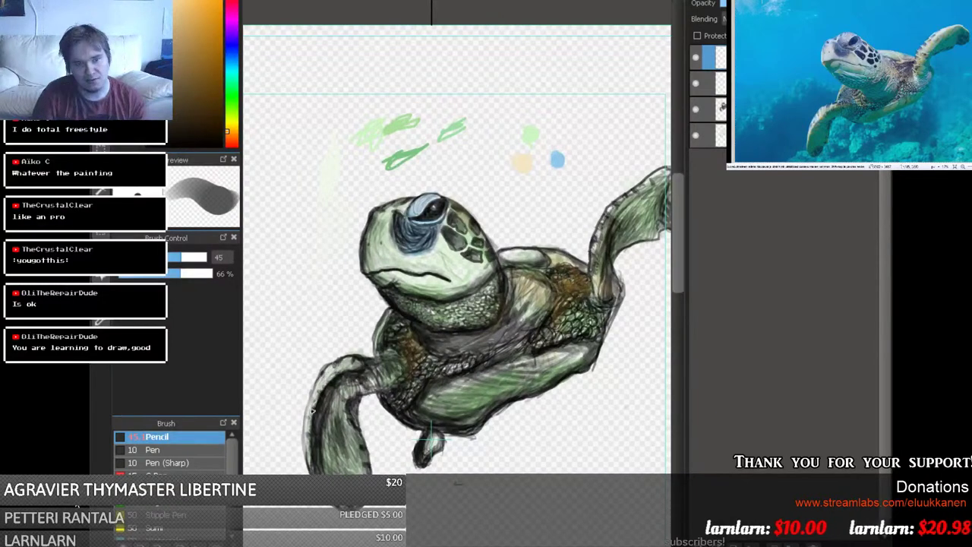
{"action": "left_click", "coordinate": [158, 274]}
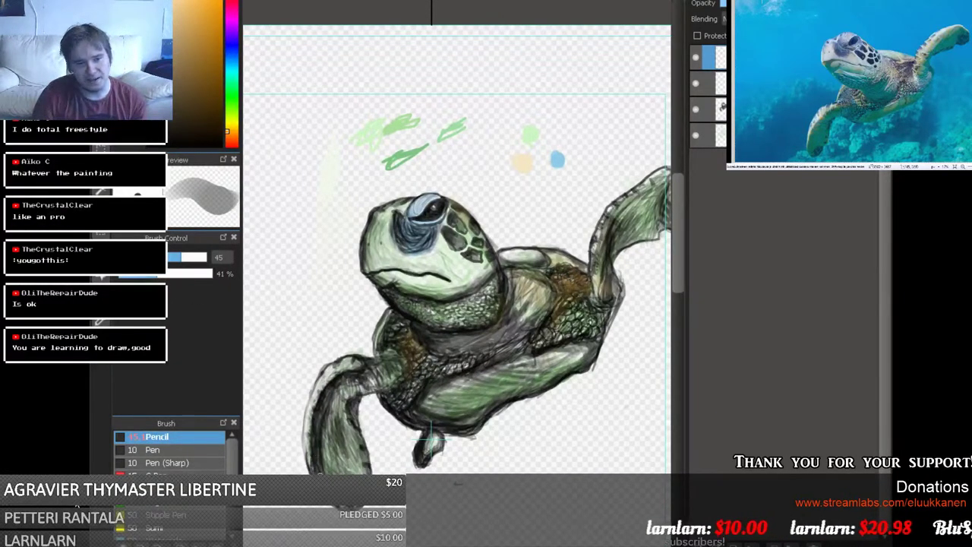
{"action": "mouse_move", "coordinate": [322, 465]}
{"action": "left_mouse_down"}
{"action": "mouse_move", "coordinate": [319, 414]}
{"action": "mouse_move", "coordinate": [316, 471]}
{"action": "mouse_move", "coordinate": [323, 395]}
{"action": "mouse_move", "coordinate": [315, 425]}
{"action": "mouse_move", "coordinate": [353, 361]}
{"action": "mouse_move", "coordinate": [315, 410]}
{"action": "mouse_move", "coordinate": [314, 445]}
{"action": "mouse_move", "coordinate": [323, 392]}
{"action": "mouse_move", "coordinate": [369, 363]}
{"action": "mouse_move", "coordinate": [354, 362]}
{"action": "mouse_move", "coordinate": [378, 370]}
{"action": "mouse_move", "coordinate": [395, 351]}
{"action": "mouse_move", "coordinate": [379, 338]}
{"action": "mouse_move", "coordinate": [394, 317]}
{"action": "left_mouse_up"}
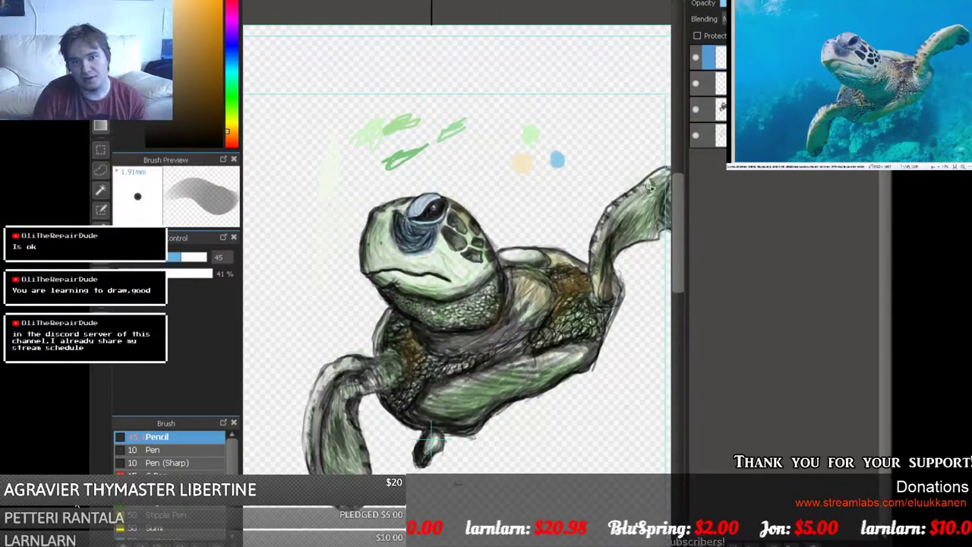
{"action": "left_click_drag", "start_coordinate": [668, 202], "coordinate": [629, 204]}
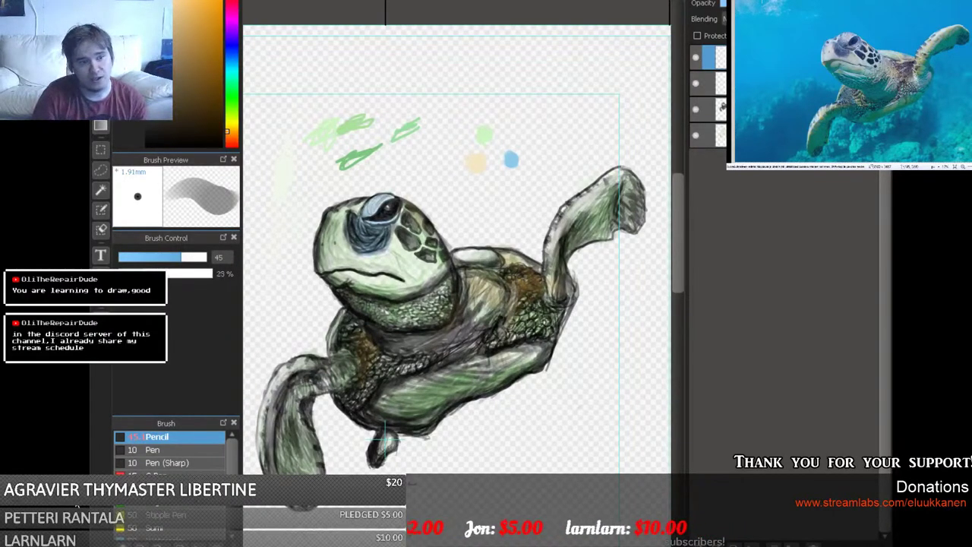
With a size-17 pencil, soften the shell, shoulder and belly shading, then switch to the size-82 brush.
{"action": "left_click_drag", "start_coordinate": [182, 260], "coordinate": [150, 260]}
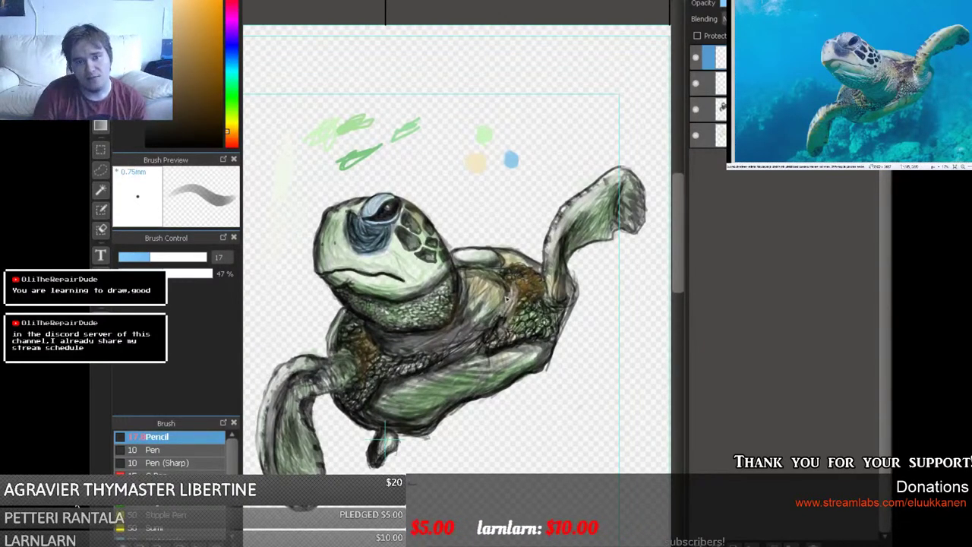
{"action": "mouse_move", "coordinate": [506, 298]}
{"action": "left_mouse_down"}
{"action": "mouse_move", "coordinate": [487, 314]}
{"action": "mouse_move", "coordinate": [494, 291]}
{"action": "mouse_move", "coordinate": [483, 314]}
{"action": "mouse_move", "coordinate": [490, 294]}
{"action": "mouse_move", "coordinate": [476, 302]}
{"action": "mouse_move", "coordinate": [467, 281]}
{"action": "left_mouse_up"}
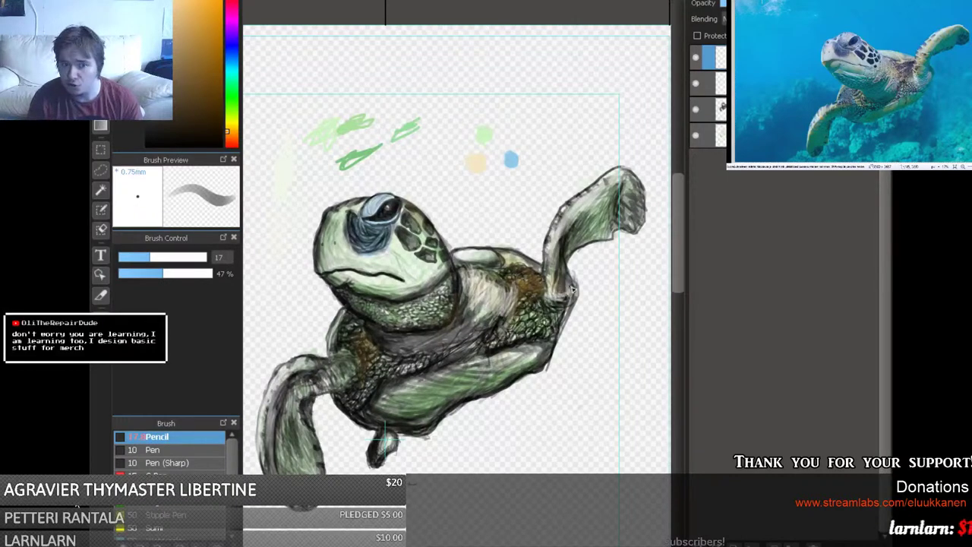
{"action": "mouse_move", "coordinate": [571, 304]}
{"action": "left_mouse_down"}
{"action": "mouse_move", "coordinate": [550, 311]}
{"action": "mouse_move", "coordinate": [537, 302]}
{"action": "mouse_move", "coordinate": [563, 316]}
{"action": "mouse_move", "coordinate": [553, 323]}
{"action": "left_mouse_up"}
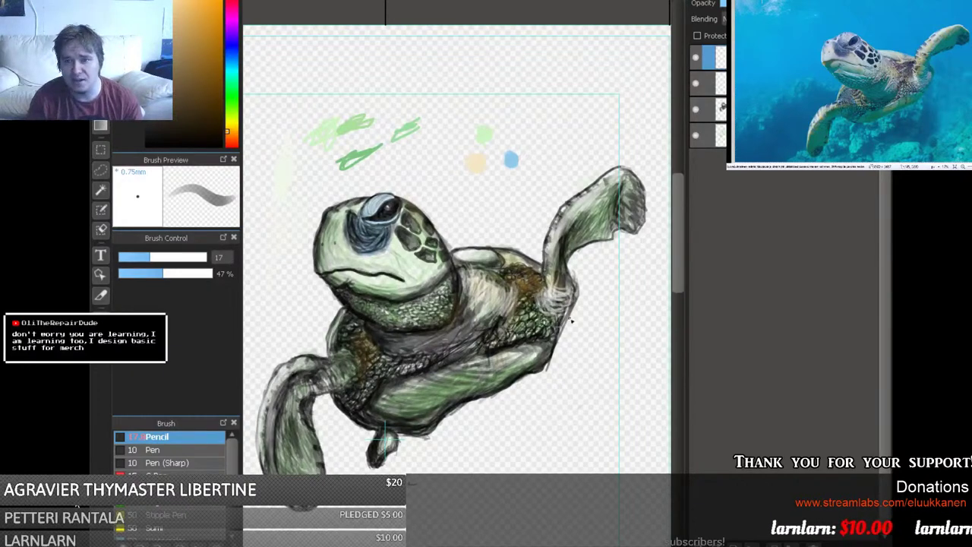
{"action": "mouse_move", "coordinate": [498, 378]}
{"action": "left_mouse_down"}
{"action": "mouse_move", "coordinate": [475, 361]}
{"action": "mouse_move", "coordinate": [444, 374]}
{"action": "mouse_move", "coordinate": [490, 363]}
{"action": "left_mouse_up"}
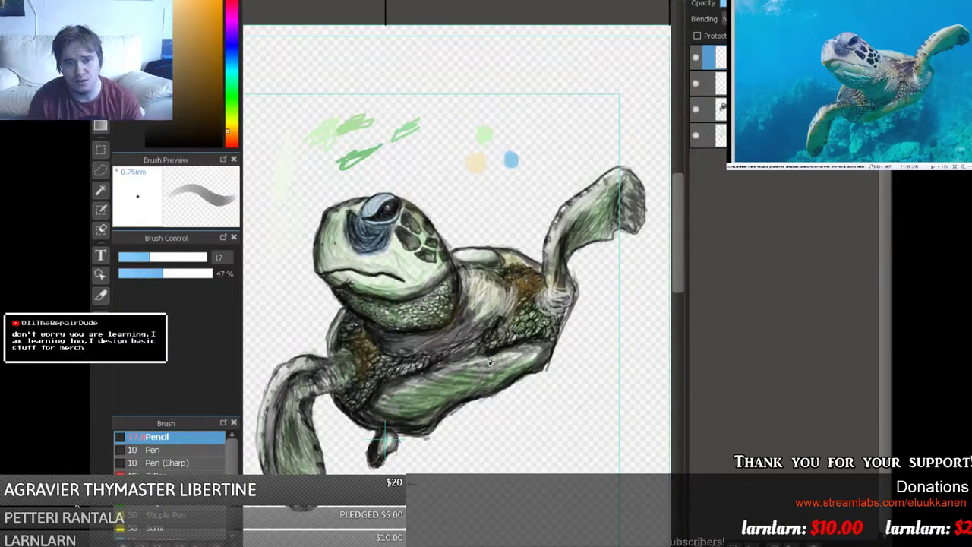
{"action": "left_click_drag", "start_coordinate": [173, 278], "coordinate": [138, 276]}
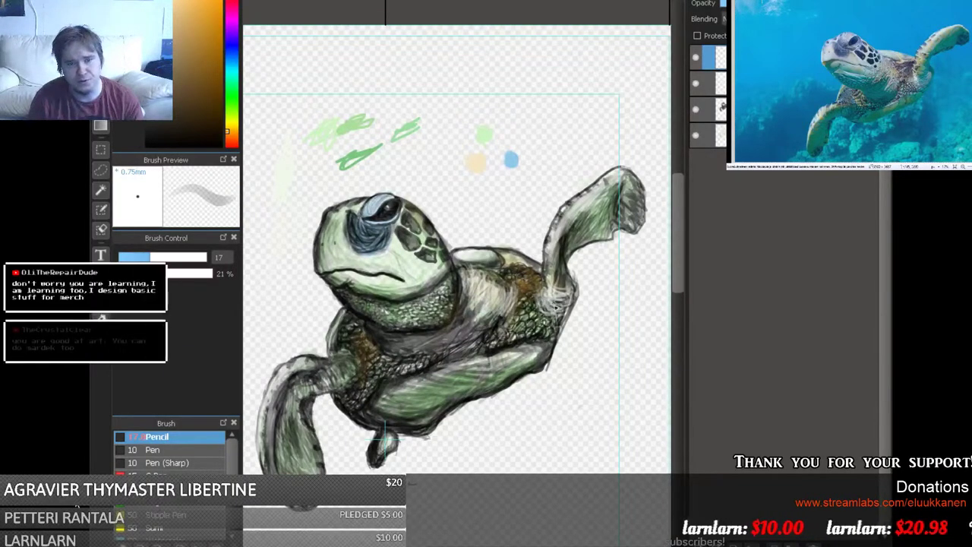
{"action": "key", "text": "e"}
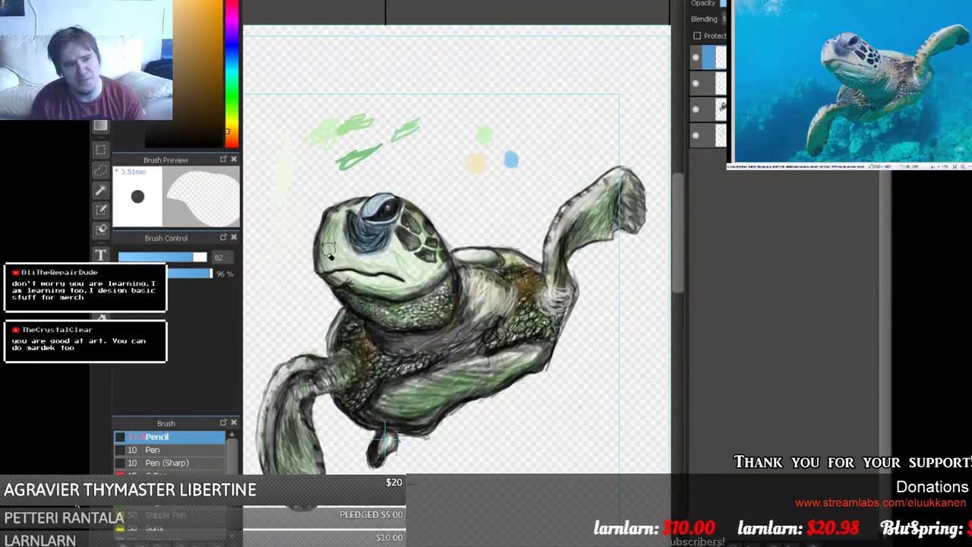
Tune the large brush's opacity and size, ending at size 34 with 78% opacity.
{"action": "left_click_drag", "start_coordinate": [189, 273], "coordinate": [151, 275]}
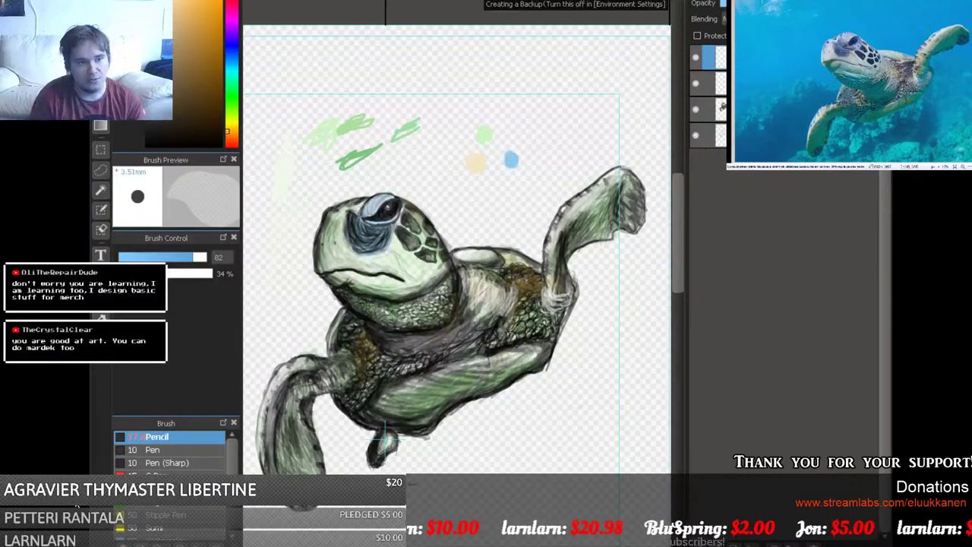
{"action": "left_click_drag", "start_coordinate": [169, 276], "coordinate": [182, 274]}
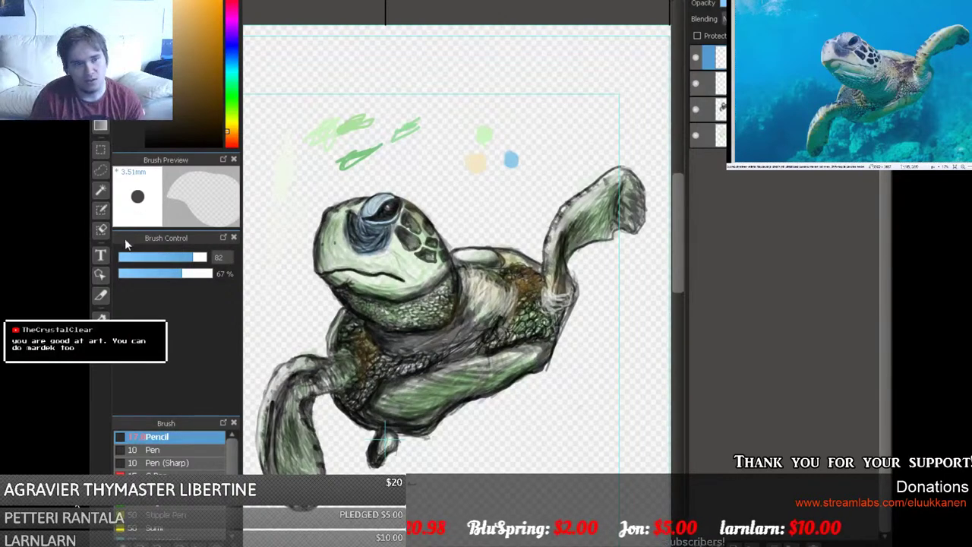
{"action": "mouse_move", "coordinate": [161, 273]}
{"action": "left_mouse_down"}
{"action": "mouse_move", "coordinate": [191, 274]}
{"action": "mouse_move", "coordinate": [197, 262]}
{"action": "mouse_move", "coordinate": [171, 262]}
{"action": "left_mouse_up"}
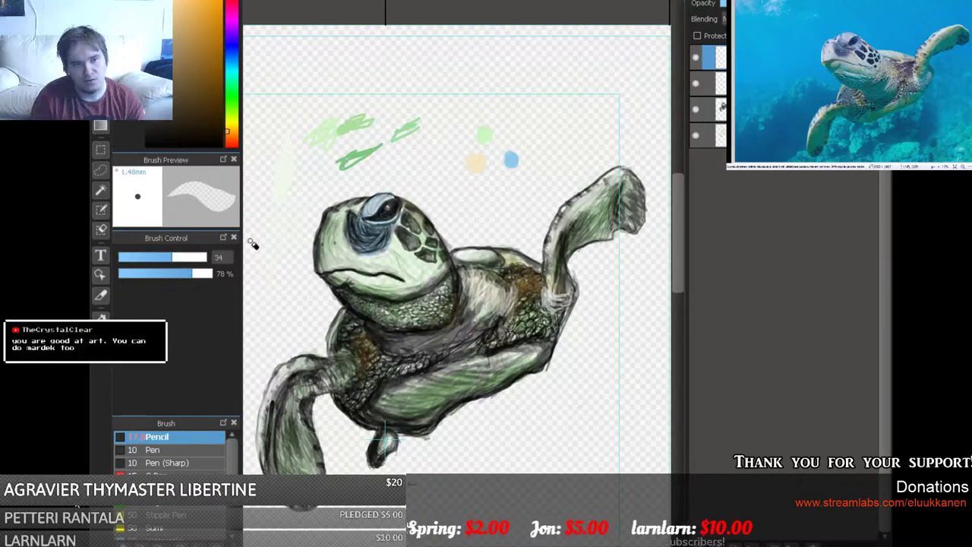
Return to the fine pencil and hatch lightly along the turtle's neck and shell edge.
{"action": "key", "text": "e"}
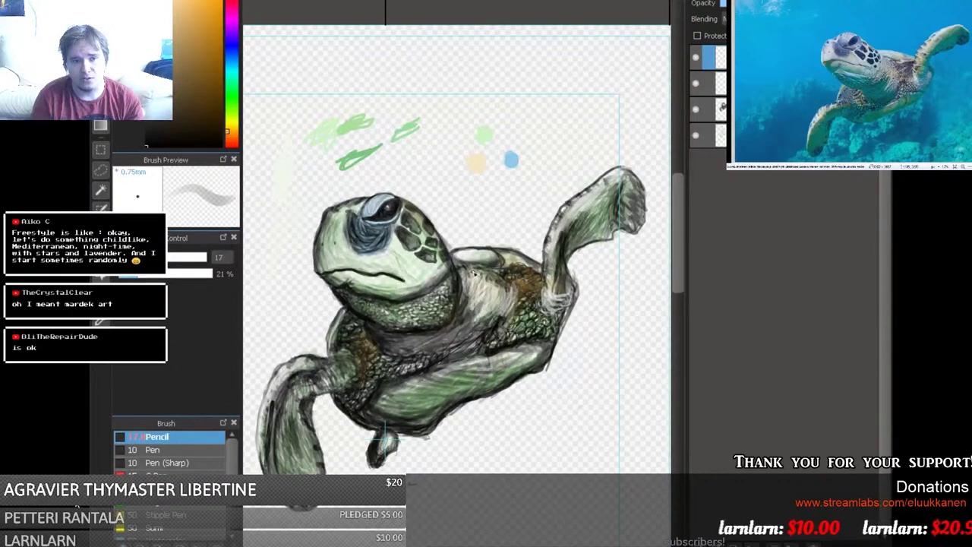
{"action": "mouse_move", "coordinate": [480, 264]}
{"action": "left_mouse_down"}
{"action": "mouse_move", "coordinate": [489, 333]}
{"action": "mouse_move", "coordinate": [516, 287]}
{"action": "mouse_move", "coordinate": [505, 280]}
{"action": "mouse_move", "coordinate": [498, 309]}
{"action": "mouse_move", "coordinate": [471, 306]}
{"action": "left_mouse_up"}
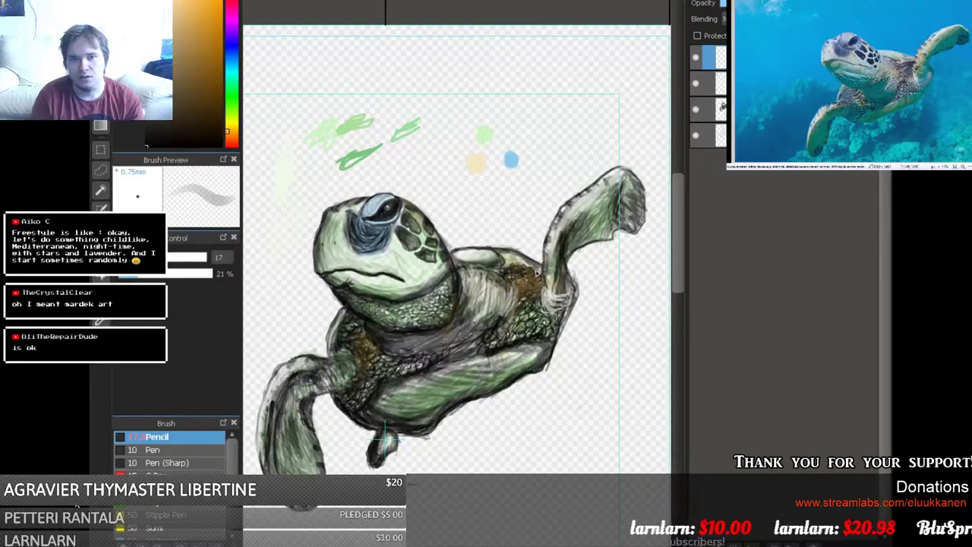
{"action": "mouse_move", "coordinate": [508, 280]}
{"action": "left_mouse_down"}
{"action": "mouse_move", "coordinate": [528, 276]}
{"action": "mouse_move", "coordinate": [521, 289]}
{"action": "mouse_move", "coordinate": [533, 294]}
{"action": "left_mouse_up"}
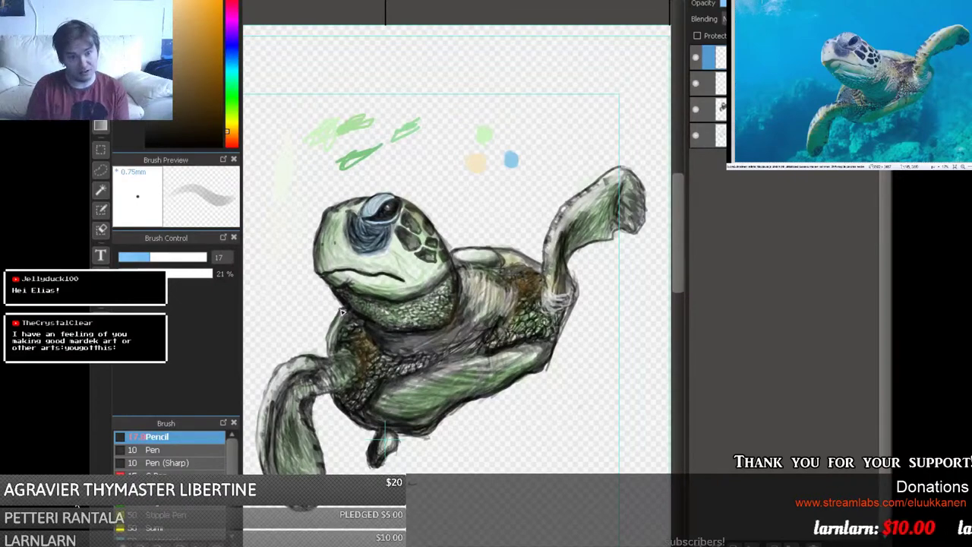
Zoom out to the full page, then zoom in to about 2.3x on the turtle.
{"action": "key", "text": "ctrl+minus"}
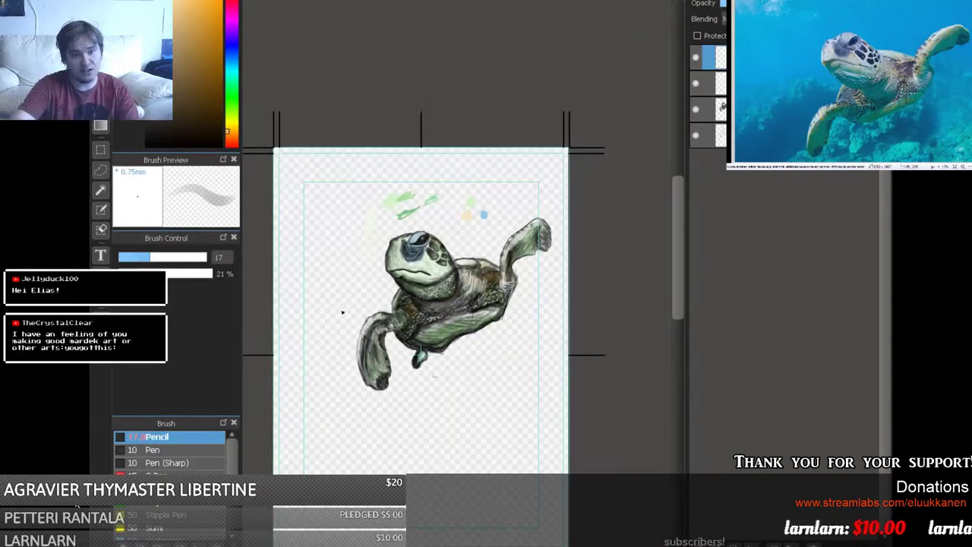
{"action": "key", "text": "ctrl+plus"}
{"action": "key", "text": "ctrl+plus"}
{"action": "key", "text": "ctrl+plus"}
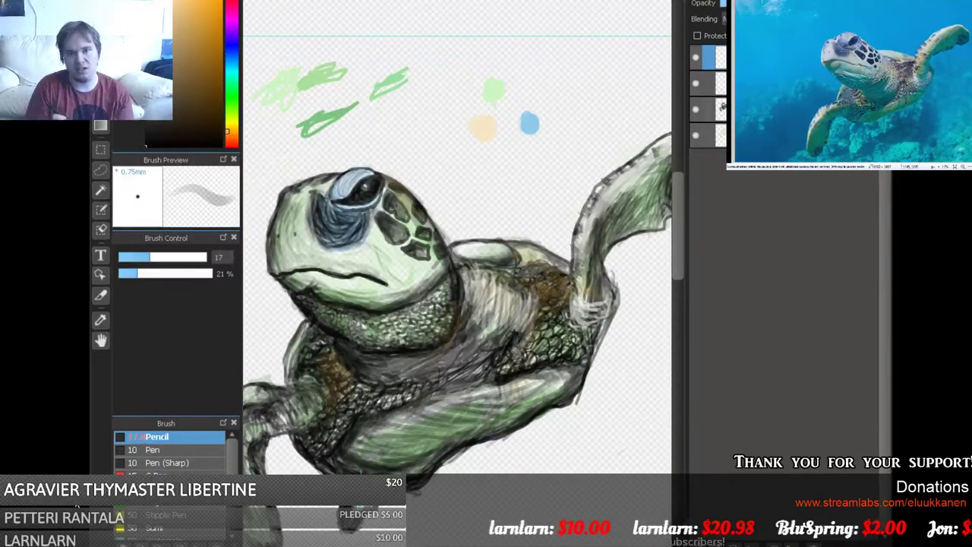
On the top layer, raise pencil opacity to 84% and draw a dark stroke along the flipper edge.
{"action": "left_click", "coordinate": [711, 109]}
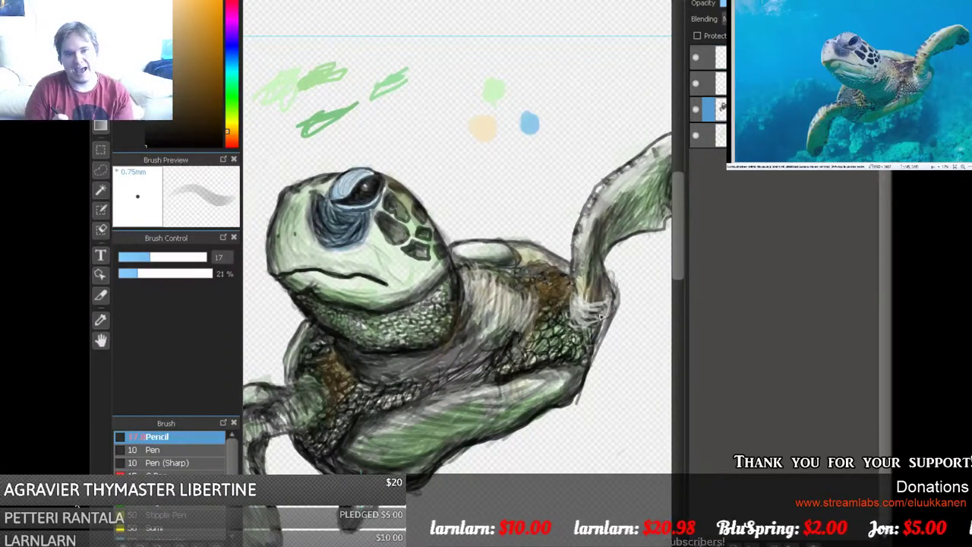
{"action": "left_click", "coordinate": [711, 58]}
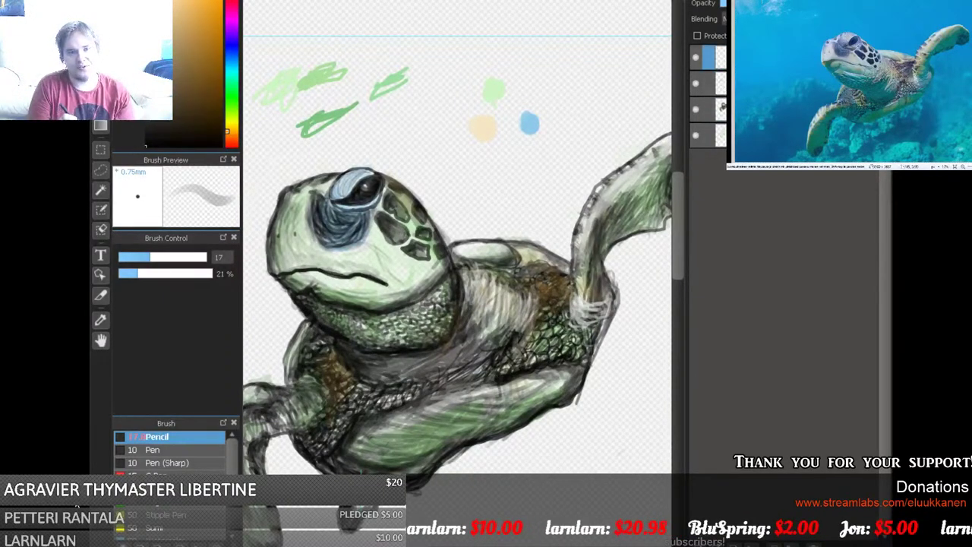
{"action": "key", "text": "e"}
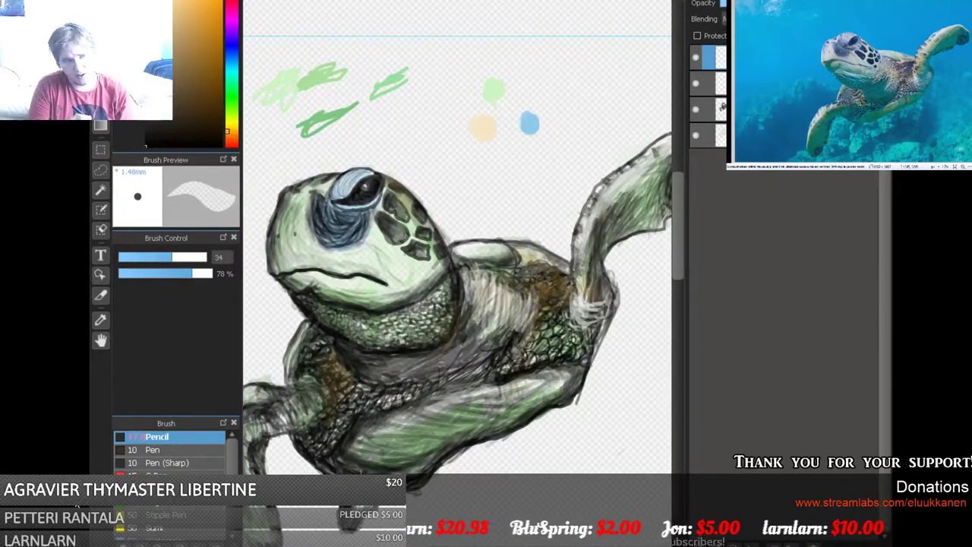
{"action": "key", "text": "e"}
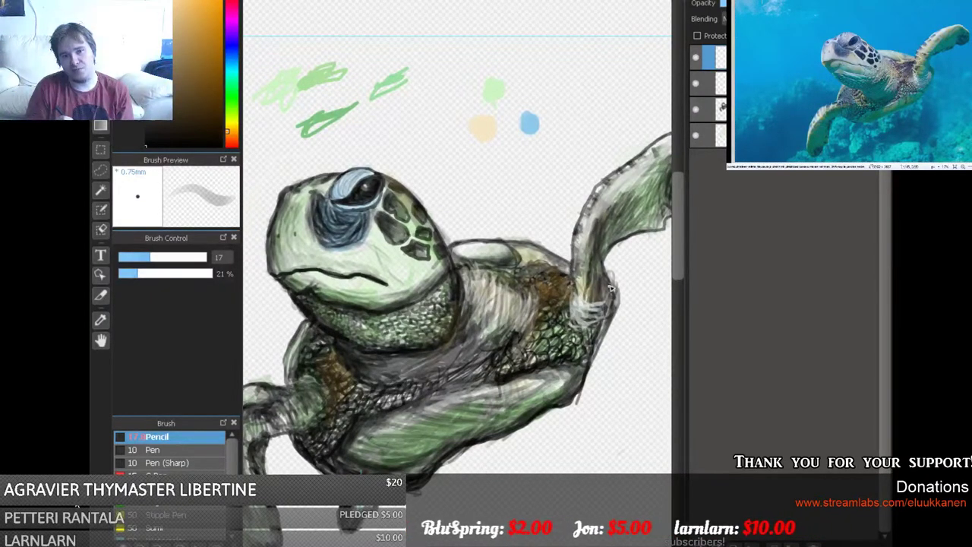
{"action": "left_click", "coordinate": [198, 273]}
{"action": "left_click_drag", "start_coordinate": [613, 297], "coordinate": [594, 350]}
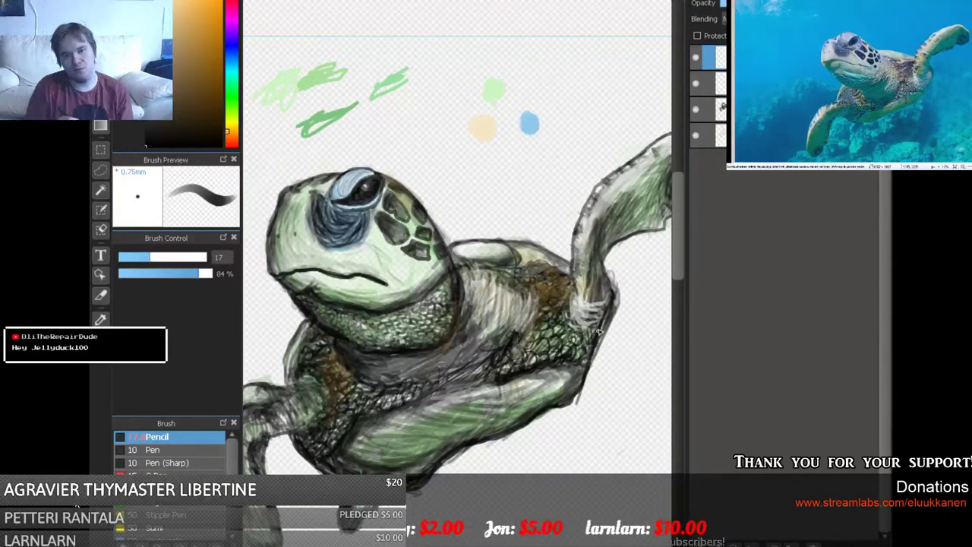
Set the pencil to size 9.8 at 93% opacity and hatch shading onto the neck.
{"action": "left_click", "coordinate": [177, 274]}
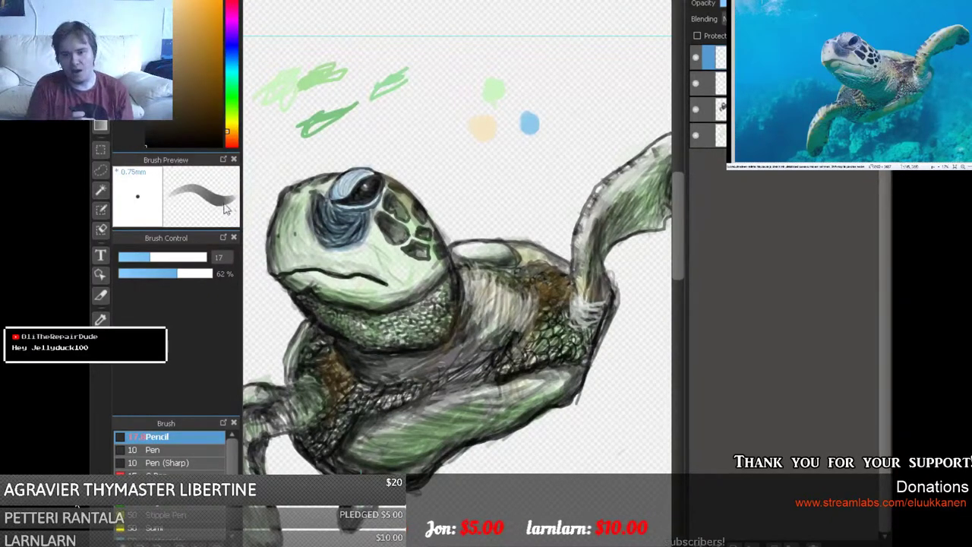
{"action": "left_click", "coordinate": [152, 258]}
{"action": "left_click_drag", "start_coordinate": [151, 259], "coordinate": [162, 259]}
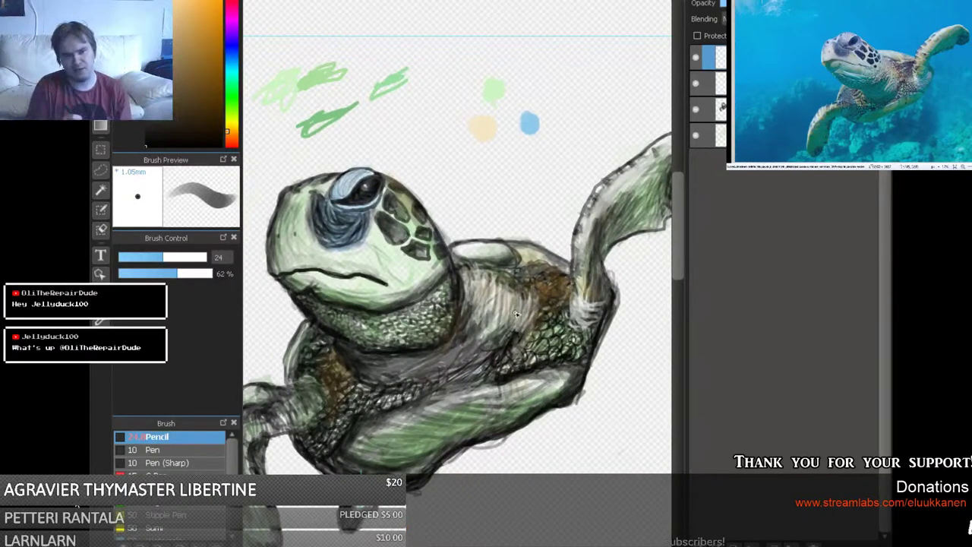
{"action": "left_click", "coordinate": [136, 257]}
{"action": "left_click_drag", "start_coordinate": [206, 275], "coordinate": [210, 274]}
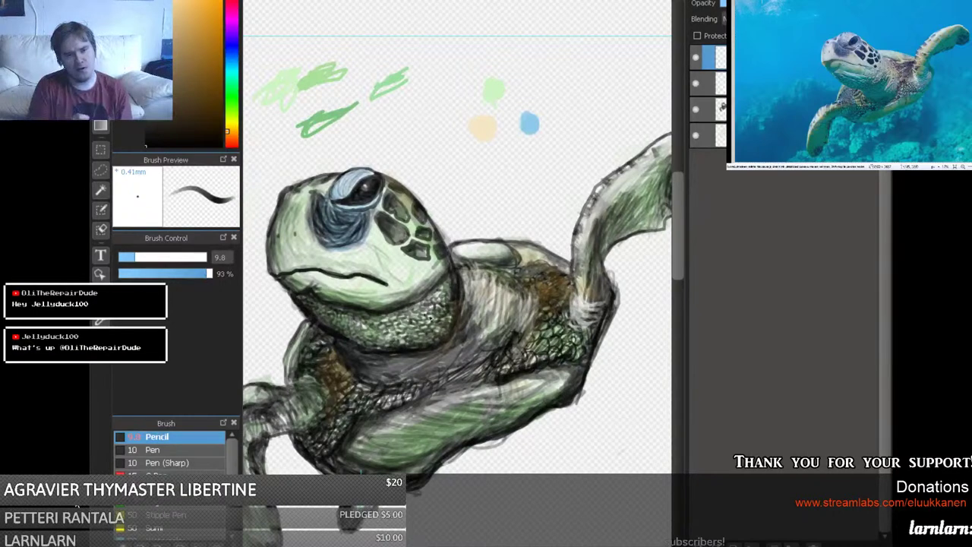
{"action": "mouse_move", "coordinate": [464, 297]}
{"action": "left_mouse_down"}
{"action": "mouse_move", "coordinate": [466, 307]}
{"action": "mouse_move", "coordinate": [476, 297]}
{"action": "mouse_move", "coordinate": [472, 311]}
{"action": "mouse_move", "coordinate": [494, 300]}
{"action": "mouse_move", "coordinate": [495, 278]}
{"action": "mouse_move", "coordinate": [508, 272]}
{"action": "mouse_move", "coordinate": [517, 335]}
{"action": "mouse_move", "coordinate": [534, 305]}
{"action": "mouse_move", "coordinate": [513, 354]}
{"action": "left_mouse_up"}
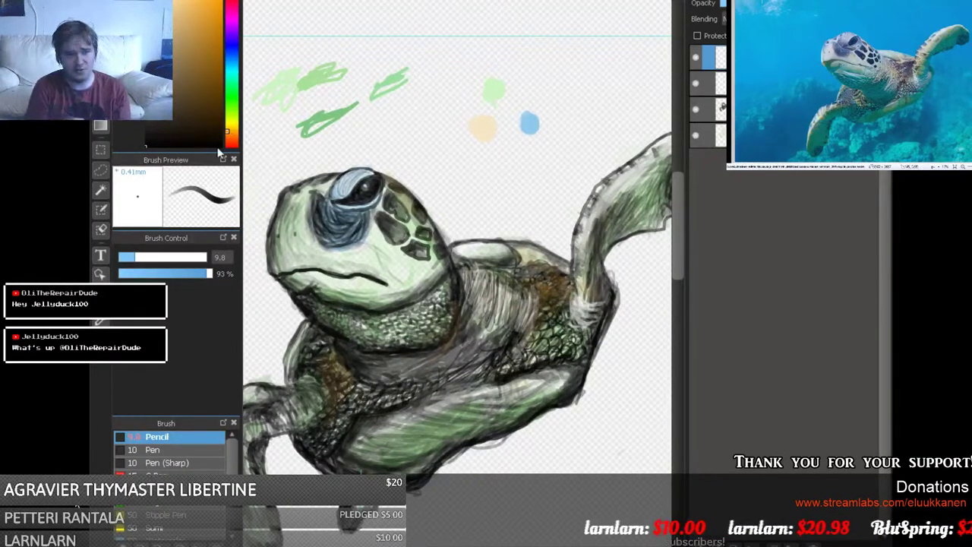
At size 24 and 63% opacity, darken the front edge of the upper flipper.
{"action": "left_click", "coordinate": [162, 259]}
{"action": "left_click_drag", "start_coordinate": [181, 278], "coordinate": [178, 278]}
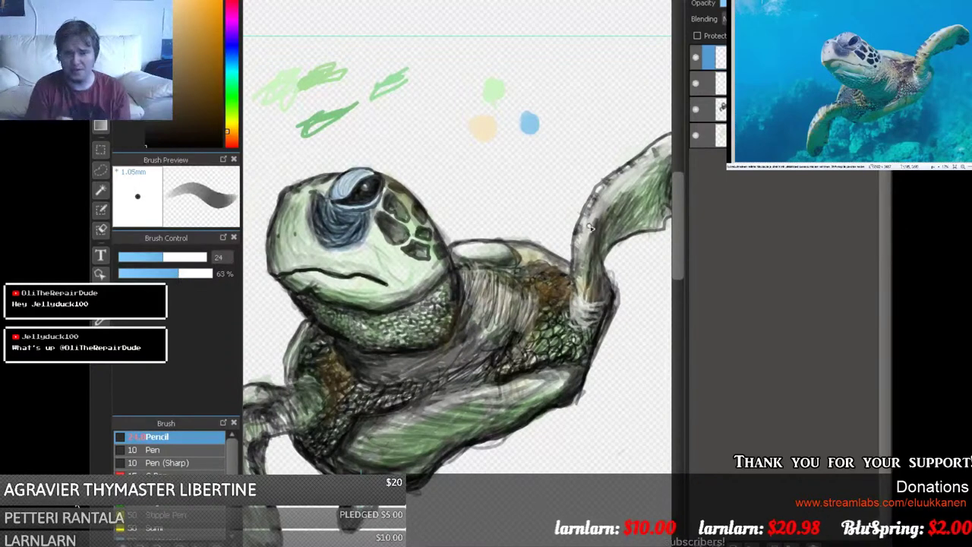
{"action": "mouse_move", "coordinate": [579, 278]}
{"action": "left_mouse_down"}
{"action": "mouse_move", "coordinate": [585, 216]}
{"action": "mouse_move", "coordinate": [600, 188]}
{"action": "mouse_move", "coordinate": [572, 264]}
{"action": "mouse_move", "coordinate": [601, 190]}
{"action": "mouse_move", "coordinate": [632, 163]}
{"action": "left_mouse_up"}
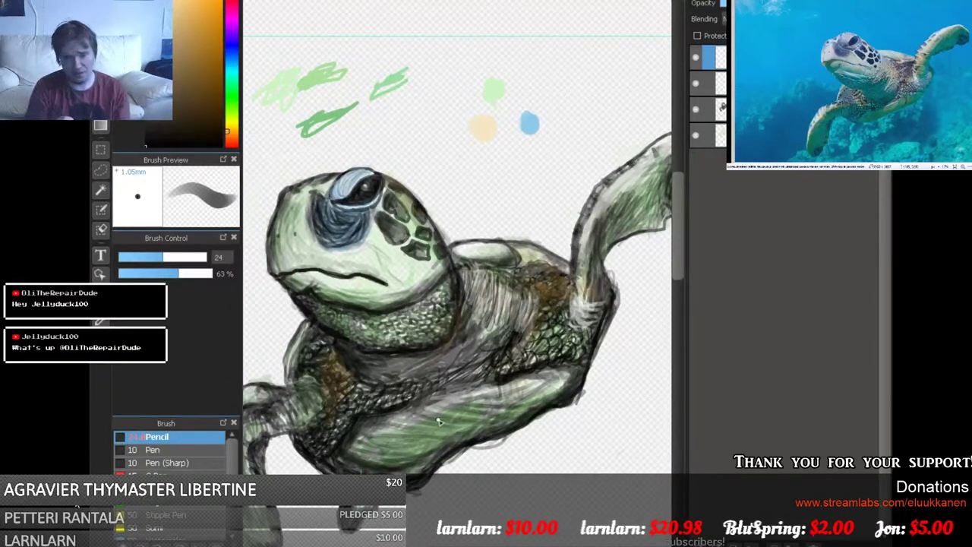
{"action": "scroll", "coordinate": [582, 252], "scroll_direction": "right", "scroll_amount": 3}
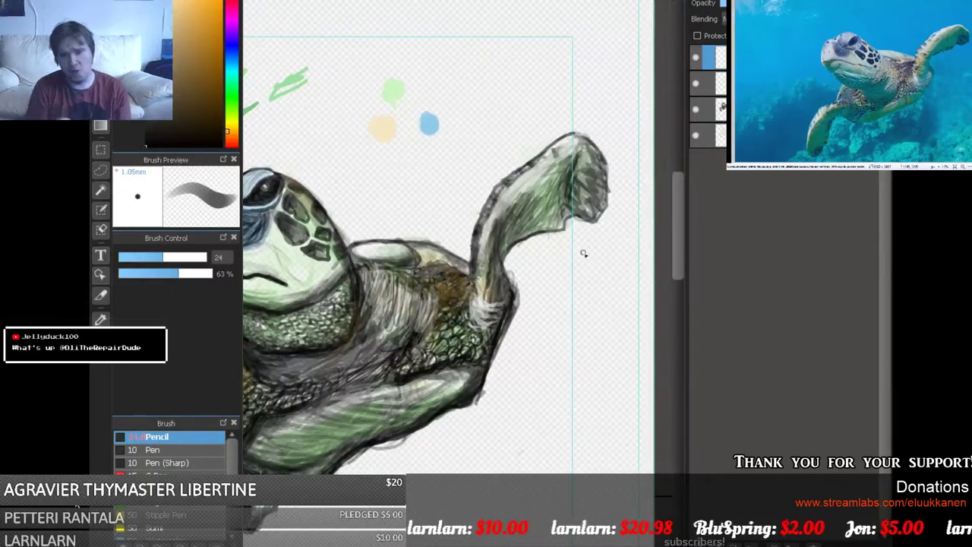
Redraw the flipper tip's shading and lightly shade the flipper underside at 34% opacity.
{"action": "mouse_move", "coordinate": [553, 150]}
{"action": "left_mouse_down"}
{"action": "mouse_move", "coordinate": [597, 155]}
{"action": "mouse_move", "coordinate": [599, 193]}
{"action": "mouse_move", "coordinate": [581, 222]}
{"action": "mouse_move", "coordinate": [583, 148]}
{"action": "mouse_move", "coordinate": [595, 162]}
{"action": "mouse_move", "coordinate": [594, 170]}
{"action": "mouse_move", "coordinate": [573, 149]}
{"action": "mouse_move", "coordinate": [587, 214]}
{"action": "mouse_move", "coordinate": [571, 180]}
{"action": "mouse_move", "coordinate": [565, 220]}
{"action": "mouse_move", "coordinate": [536, 231]}
{"action": "mouse_move", "coordinate": [565, 212]}
{"action": "mouse_move", "coordinate": [551, 219]}
{"action": "mouse_move", "coordinate": [582, 152]}
{"action": "mouse_move", "coordinate": [573, 171]}
{"action": "mouse_move", "coordinate": [597, 168]}
{"action": "mouse_move", "coordinate": [586, 155]}
{"action": "mouse_move", "coordinate": [608, 181]}
{"action": "mouse_move", "coordinate": [588, 181]}
{"action": "mouse_move", "coordinate": [574, 217]}
{"action": "left_mouse_up"}
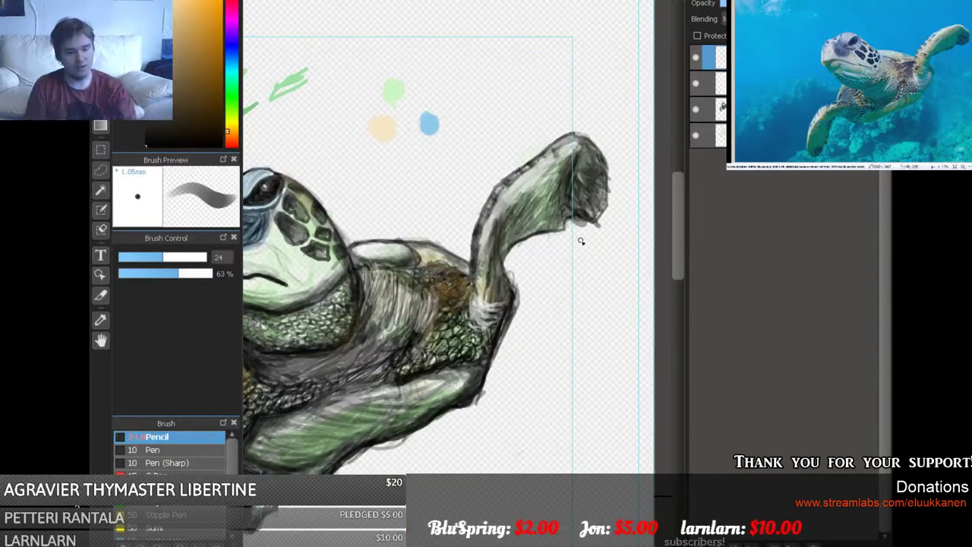
{"action": "key", "text": "ctrl+z"}
{"action": "key", "text": "ctrl+z"}
{"action": "mouse_move", "coordinate": [591, 216]}
{"action": "left_mouse_down"}
{"action": "mouse_move", "coordinate": [579, 206]}
{"action": "mouse_move", "coordinate": [579, 173]}
{"action": "mouse_move", "coordinate": [597, 152]}
{"action": "mouse_move", "coordinate": [585, 163]}
{"action": "left_mouse_up"}
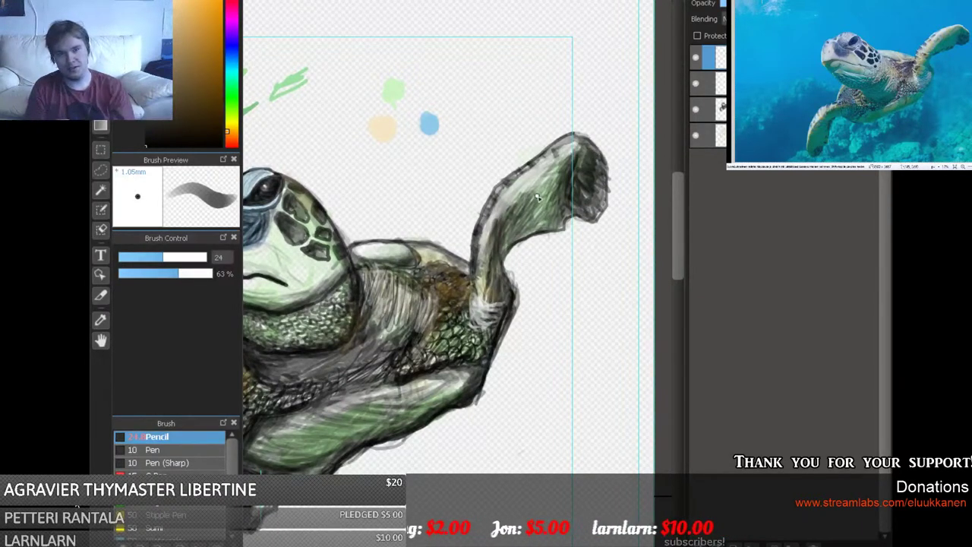
{"action": "left_click_drag", "start_coordinate": [170, 275], "coordinate": [150, 273]}
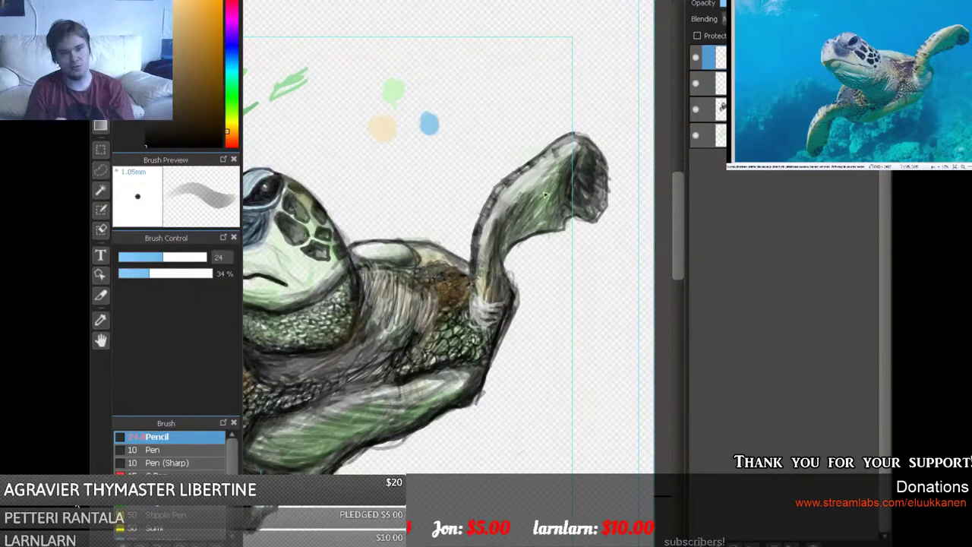
{"action": "mouse_move", "coordinate": [558, 196]}
{"action": "left_mouse_down"}
{"action": "mouse_move", "coordinate": [524, 228]}
{"action": "mouse_move", "coordinate": [560, 228]}
{"action": "mouse_move", "coordinate": [506, 249]}
{"action": "mouse_move", "coordinate": [561, 229]}
{"action": "mouse_move", "coordinate": [564, 219]}
{"action": "mouse_move", "coordinate": [546, 226]}
{"action": "mouse_move", "coordinate": [562, 215]}
{"action": "mouse_move", "coordinate": [521, 235]}
{"action": "mouse_move", "coordinate": [557, 228]}
{"action": "left_mouse_up"}
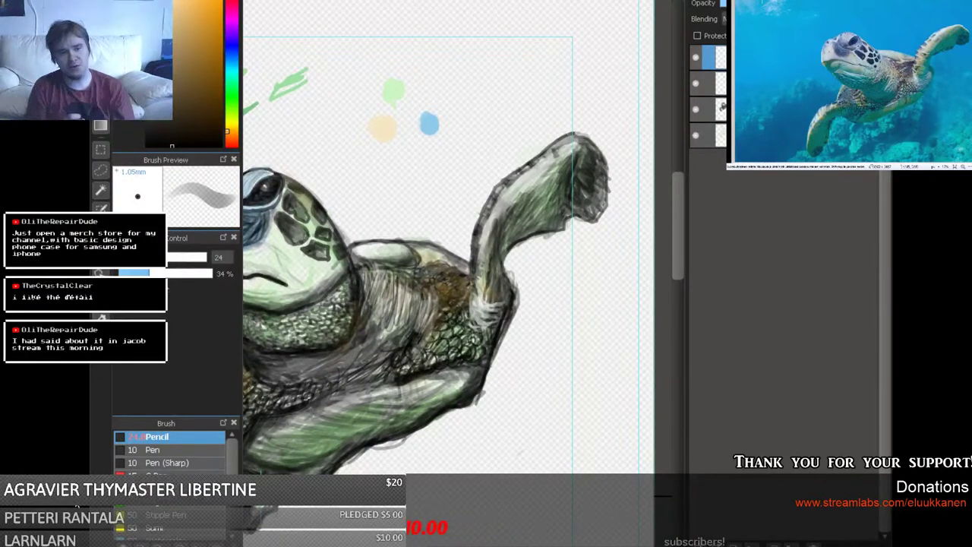
At 61% opacity, darken the shoulder, the flipper underside and the flipper tip's outline.
{"action": "left_click_drag", "start_coordinate": [169, 281], "coordinate": [211, 279]}
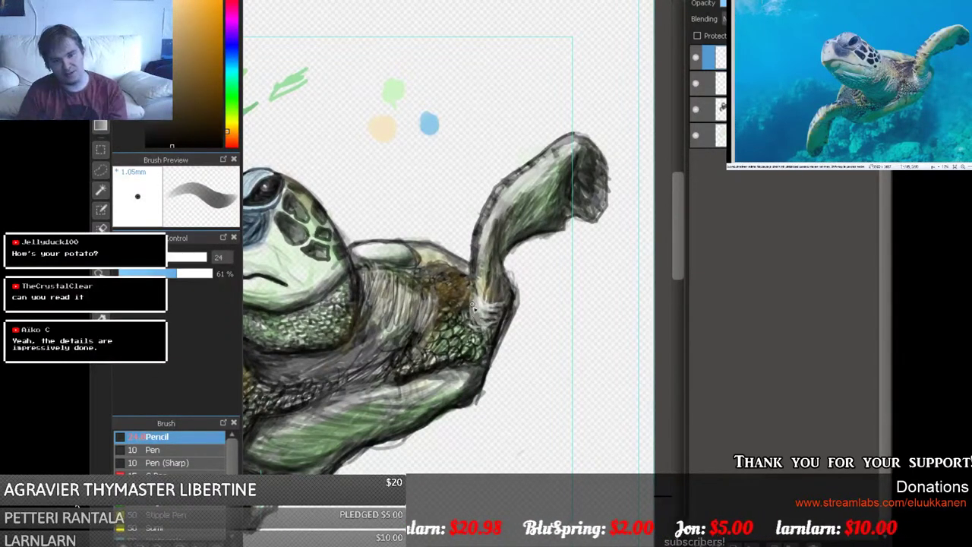
{"action": "mouse_move", "coordinate": [474, 307]}
{"action": "left_mouse_down"}
{"action": "mouse_move", "coordinate": [473, 259]}
{"action": "mouse_move", "coordinate": [495, 198]}
{"action": "mouse_move", "coordinate": [504, 184]}
{"action": "mouse_move", "coordinate": [479, 232]}
{"action": "mouse_move", "coordinate": [532, 169]}
{"action": "mouse_move", "coordinate": [538, 162]}
{"action": "mouse_move", "coordinate": [525, 178]}
{"action": "mouse_move", "coordinate": [574, 139]}
{"action": "mouse_move", "coordinate": [489, 202]}
{"action": "mouse_move", "coordinate": [478, 306]}
{"action": "mouse_move", "coordinate": [478, 252]}
{"action": "mouse_move", "coordinate": [468, 278]}
{"action": "mouse_move", "coordinate": [477, 293]}
{"action": "mouse_move", "coordinate": [468, 316]}
{"action": "mouse_move", "coordinate": [483, 308]}
{"action": "mouse_move", "coordinate": [495, 320]}
{"action": "mouse_move", "coordinate": [489, 358]}
{"action": "mouse_move", "coordinate": [503, 310]}
{"action": "mouse_move", "coordinate": [472, 386]}
{"action": "mouse_move", "coordinate": [480, 355]}
{"action": "mouse_move", "coordinate": [457, 376]}
{"action": "mouse_move", "coordinate": [414, 377]}
{"action": "left_mouse_up"}
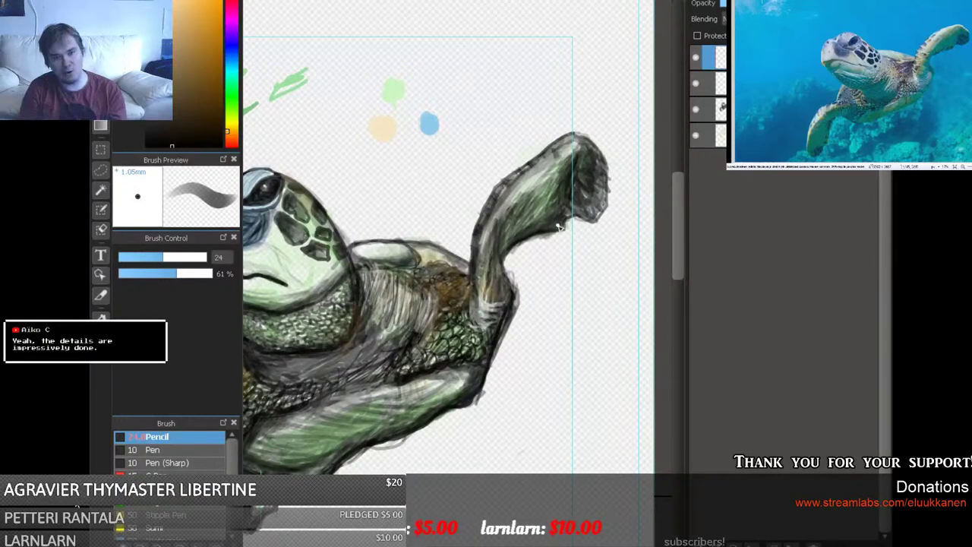
{"action": "mouse_move", "coordinate": [568, 213]}
{"action": "left_mouse_down"}
{"action": "mouse_move", "coordinate": [502, 248]}
{"action": "mouse_move", "coordinate": [570, 187]}
{"action": "mouse_move", "coordinate": [539, 222]}
{"action": "mouse_move", "coordinate": [541, 237]}
{"action": "mouse_move", "coordinate": [575, 206]}
{"action": "mouse_move", "coordinate": [595, 212]}
{"action": "mouse_move", "coordinate": [571, 199]}
{"action": "mouse_move", "coordinate": [587, 217]}
{"action": "mouse_move", "coordinate": [588, 198]}
{"action": "mouse_move", "coordinate": [575, 215]}
{"action": "mouse_move", "coordinate": [583, 219]}
{"action": "mouse_move", "coordinate": [603, 215]}
{"action": "mouse_move", "coordinate": [606, 165]}
{"action": "mouse_move", "coordinate": [570, 130]}
{"action": "mouse_move", "coordinate": [573, 223]}
{"action": "mouse_move", "coordinate": [580, 217]}
{"action": "mouse_move", "coordinate": [554, 227]}
{"action": "left_mouse_up"}
{"action": "mouse_move", "coordinate": [581, 152]}
{"action": "left_mouse_down"}
{"action": "mouse_move", "coordinate": [559, 131]}
{"action": "mouse_move", "coordinate": [469, 220]}
{"action": "left_mouse_up"}
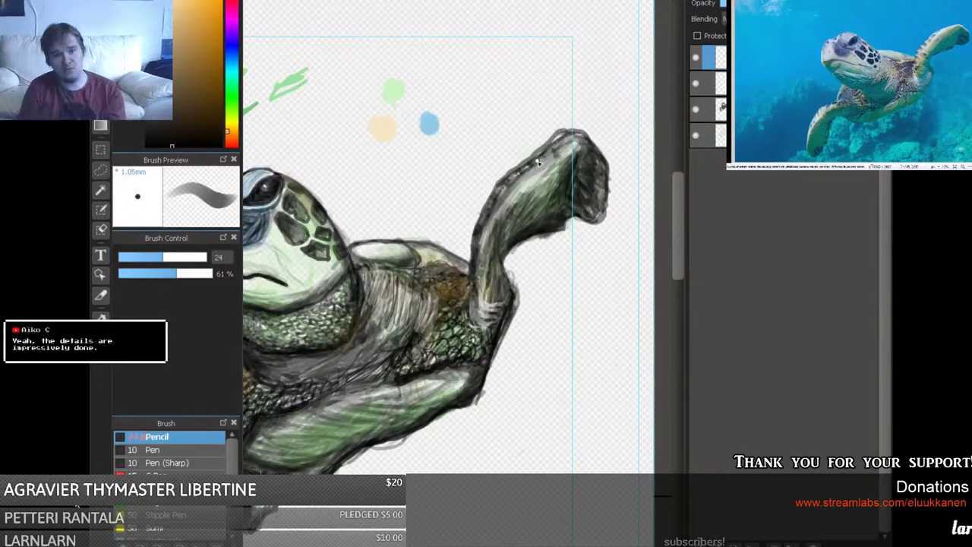
{"action": "mouse_move", "coordinate": [560, 139]}
{"action": "left_mouse_down"}
{"action": "mouse_move", "coordinate": [539, 152]}
{"action": "mouse_move", "coordinate": [558, 139]}
{"action": "mouse_move", "coordinate": [584, 141]}
{"action": "mouse_move", "coordinate": [566, 137]}
{"action": "mouse_move", "coordinate": [493, 180]}
{"action": "mouse_move", "coordinate": [477, 226]}
{"action": "mouse_move", "coordinate": [519, 190]}
{"action": "left_mouse_up"}
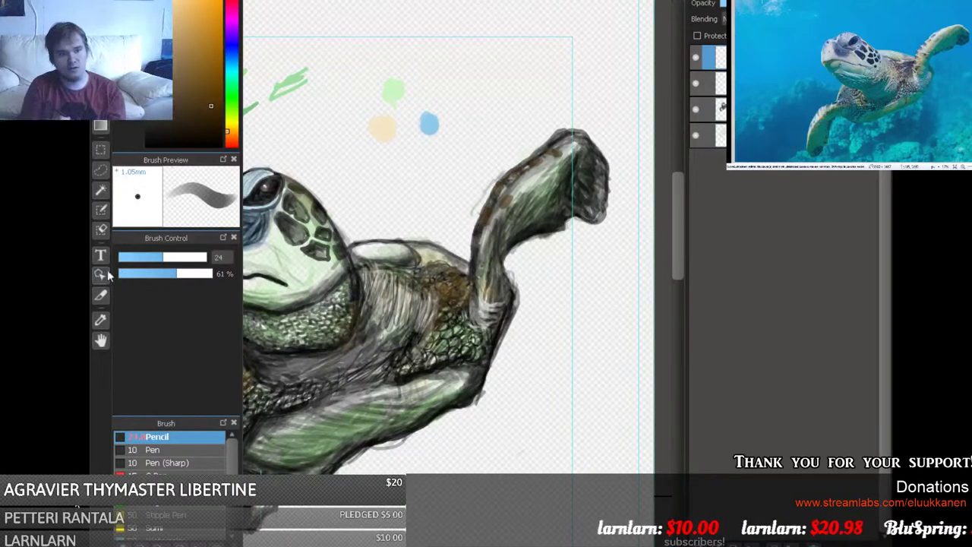
Shrink the pencil to size 10.8 (0.46 mm) and raise its opacity to 74%.
{"action": "left_click", "coordinate": [140, 259]}
{"action": "left_click_drag", "start_coordinate": [162, 275], "coordinate": [188, 280]}
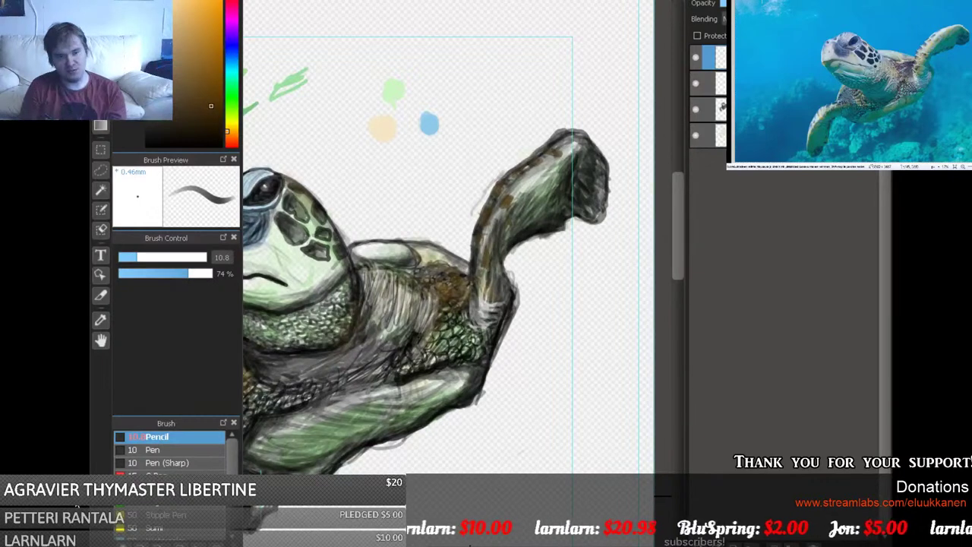
{"action": "scroll", "coordinate": [553, 332], "scroll_direction": "up", "scroll_amount": 3}
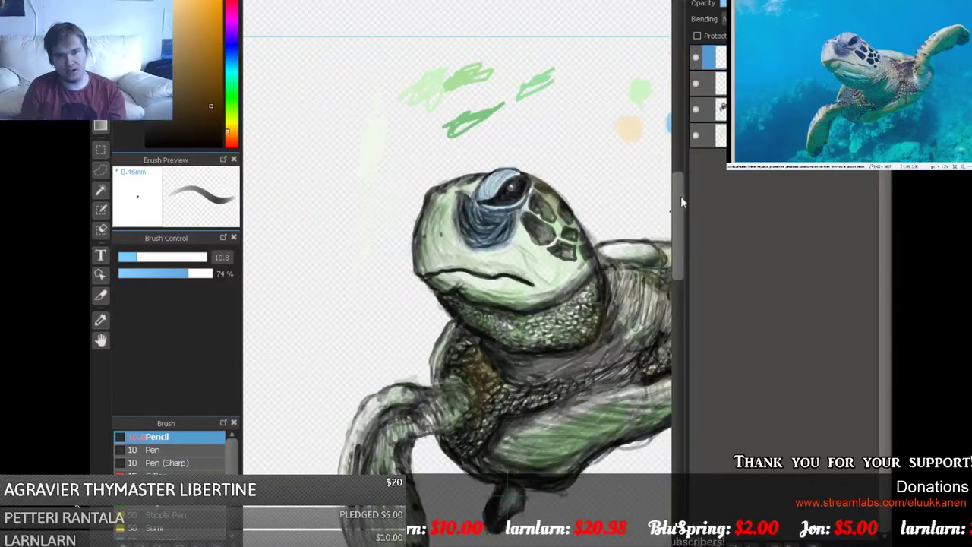
Choose black as the drawing colour and lower the pencil opacity to 53%.
{"action": "left_click_drag", "start_coordinate": [681, 196], "coordinate": [674, 211]}
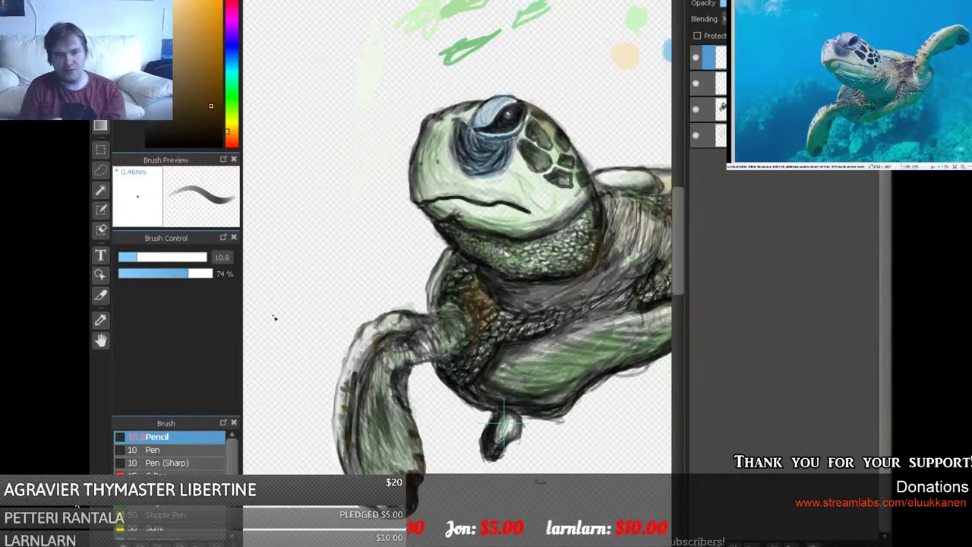
{"action": "left_click", "coordinate": [145, 145]}
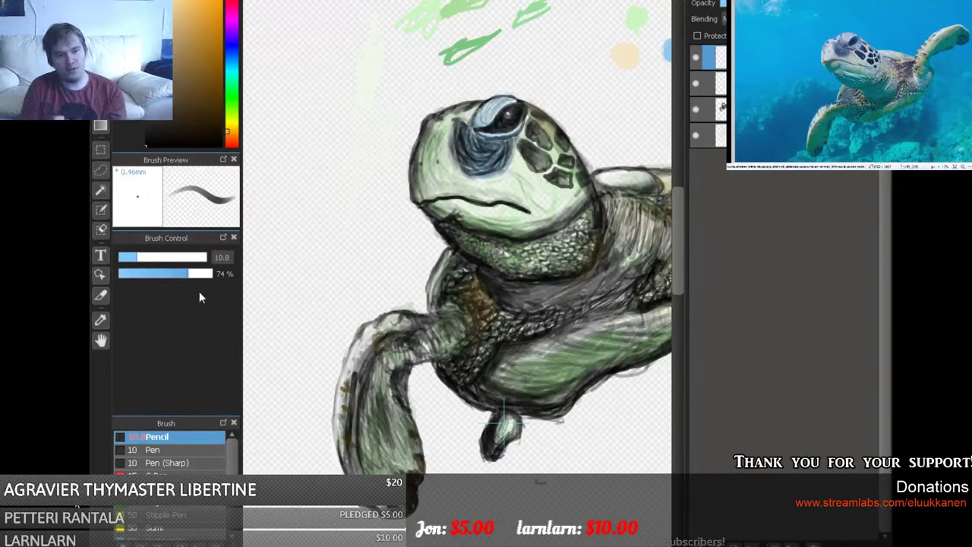
{"action": "left_click_drag", "start_coordinate": [189, 273], "coordinate": [168, 273]}
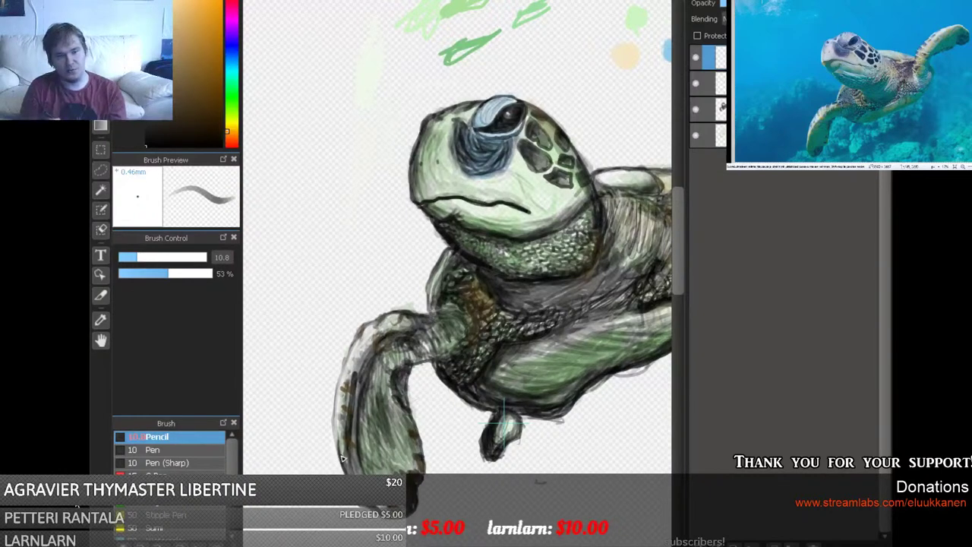
Draw a dark line down the lower-left flipper's outer edge, redoing it until it looks right.
{"action": "mouse_move", "coordinate": [340, 445]}
{"action": "left_mouse_down"}
{"action": "mouse_move", "coordinate": [343, 370]}
{"action": "mouse_move", "coordinate": [367, 326]}
{"action": "mouse_move", "coordinate": [331, 385]}
{"action": "left_mouse_up"}
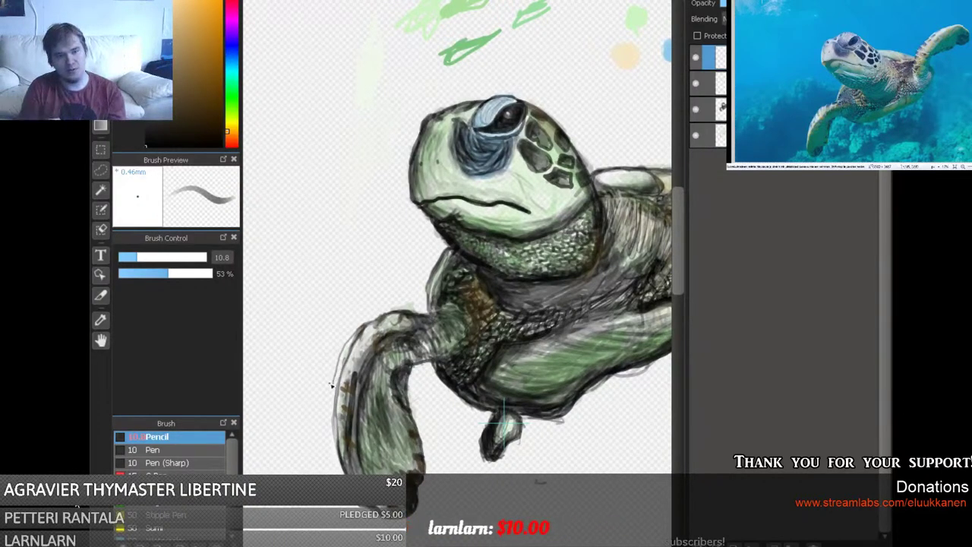
{"action": "key", "text": "ctrl+z"}
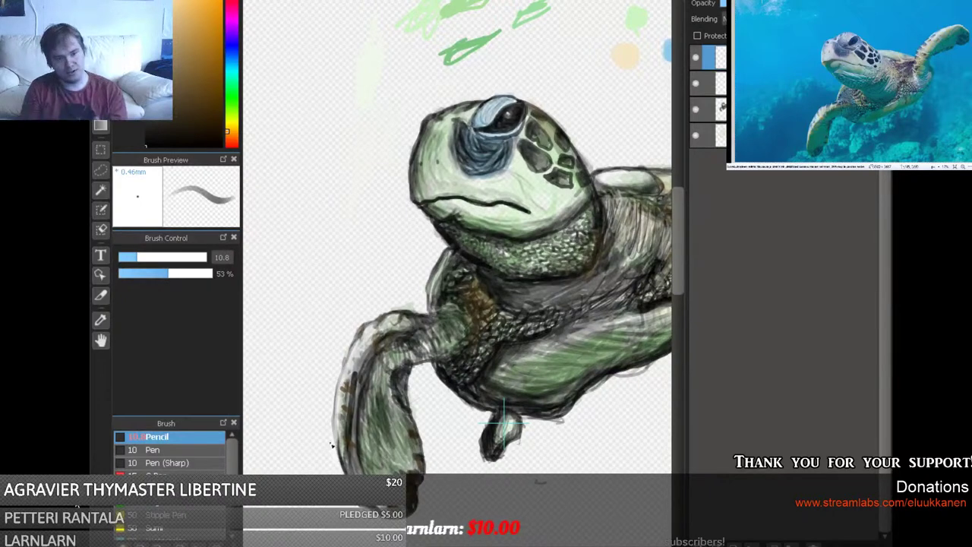
{"action": "mouse_move", "coordinate": [332, 414]}
{"action": "left_mouse_down"}
{"action": "mouse_move", "coordinate": [342, 353]}
{"action": "mouse_move", "coordinate": [370, 341]}
{"action": "left_mouse_up"}
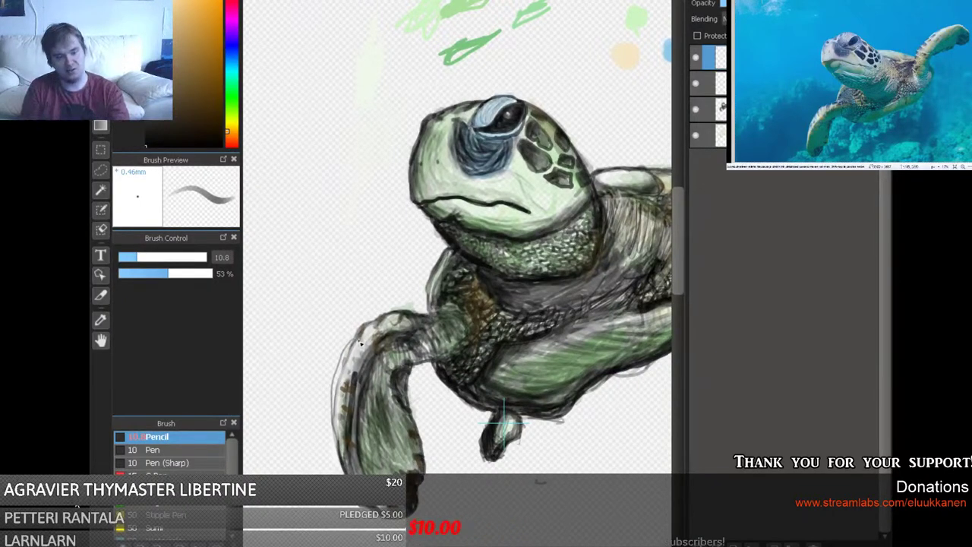
{"action": "key", "text": "ctrl+z"}
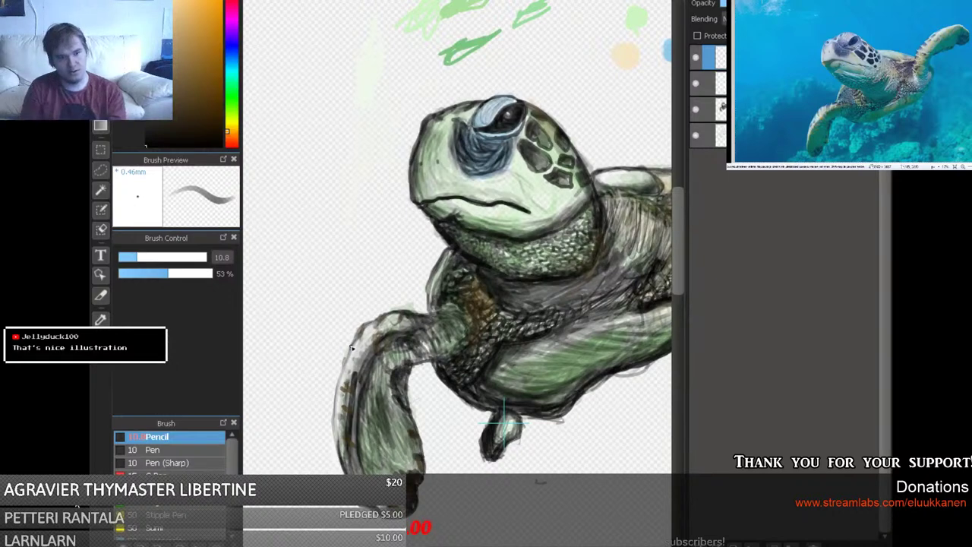
{"action": "left_click_drag", "start_coordinate": [351, 347], "coordinate": [352, 385]}
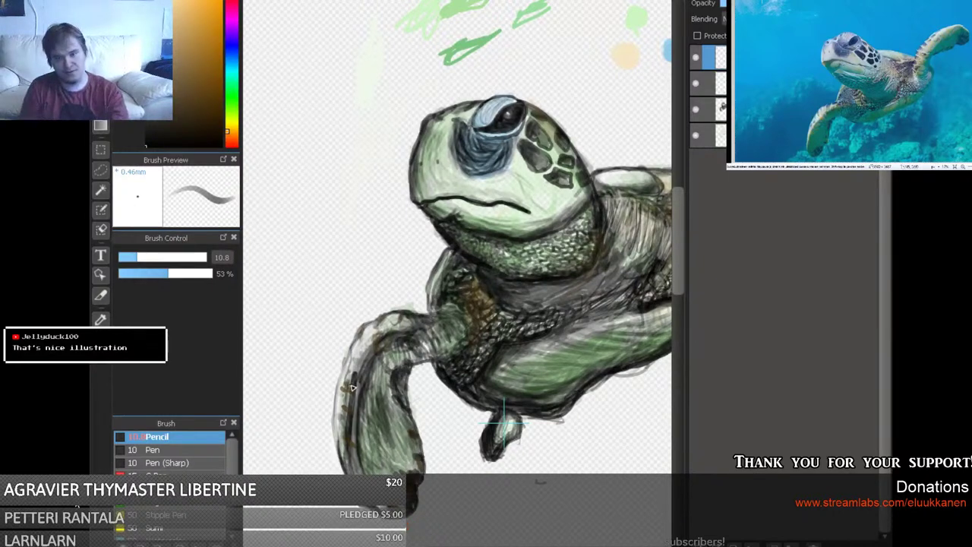
{"action": "key", "text": "ctrl+z"}
{"action": "mouse_move", "coordinate": [351, 352]}
{"action": "left_mouse_down"}
{"action": "mouse_move", "coordinate": [338, 449]}
{"action": "mouse_move", "coordinate": [336, 420]}
{"action": "left_mouse_up"}
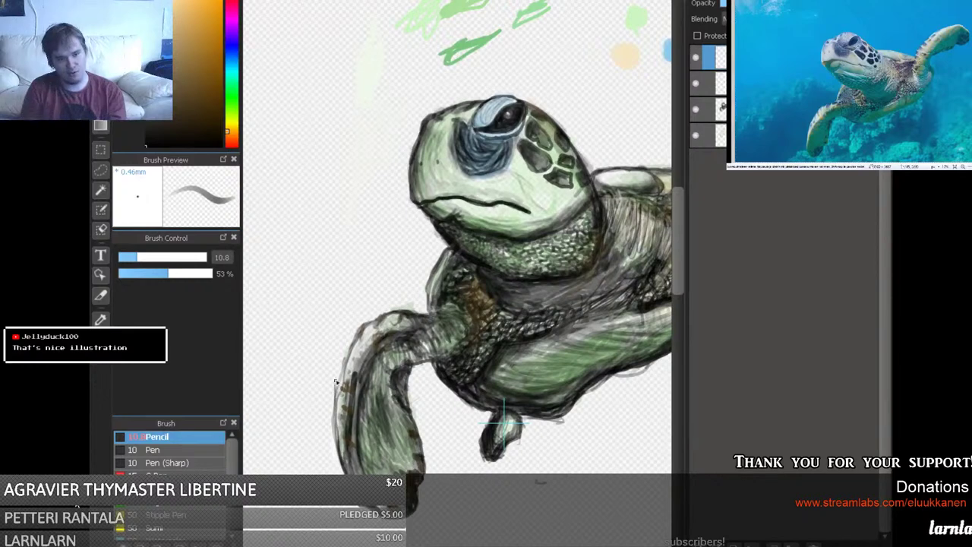
{"action": "key", "text": "ctrl+z"}
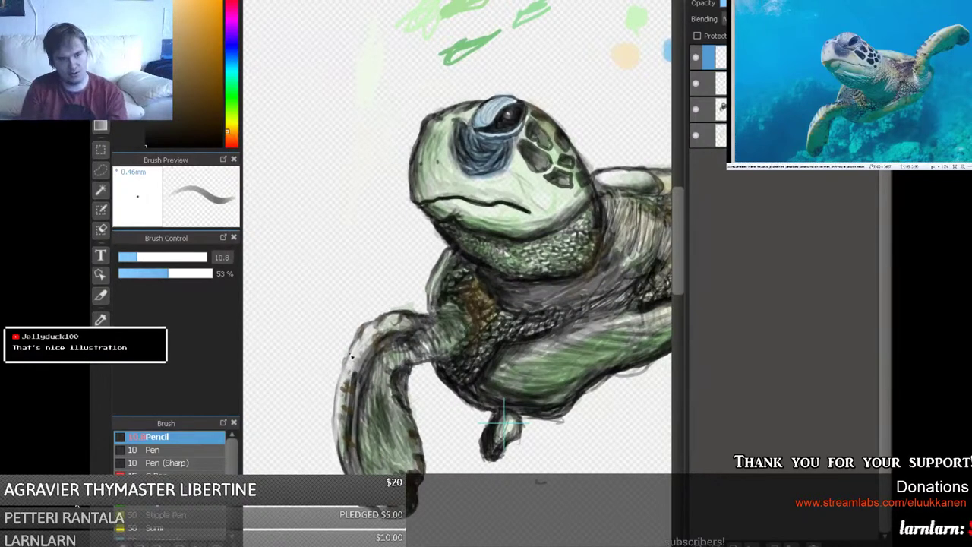
{"action": "left_click_drag", "start_coordinate": [341, 388], "coordinate": [341, 469]}
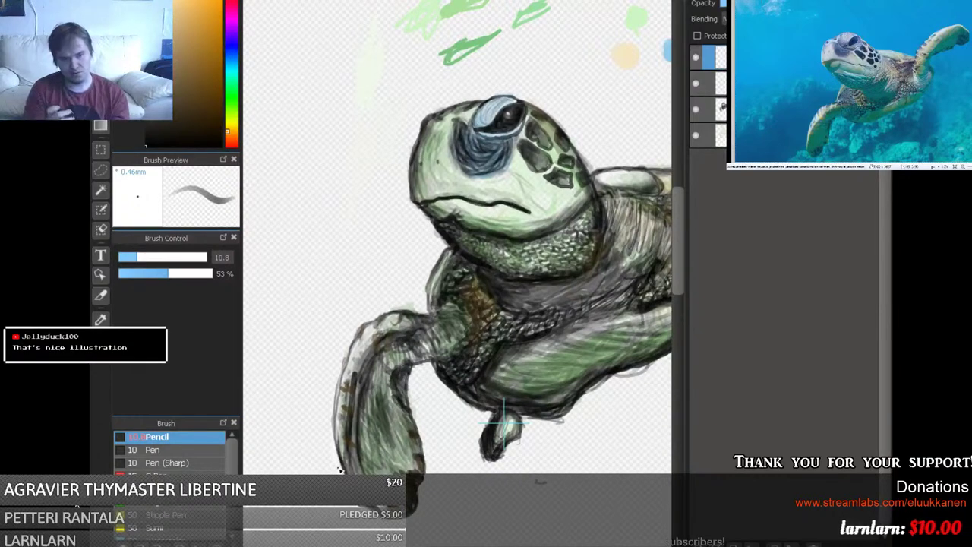
{"action": "key", "text": "ctrl+0"}
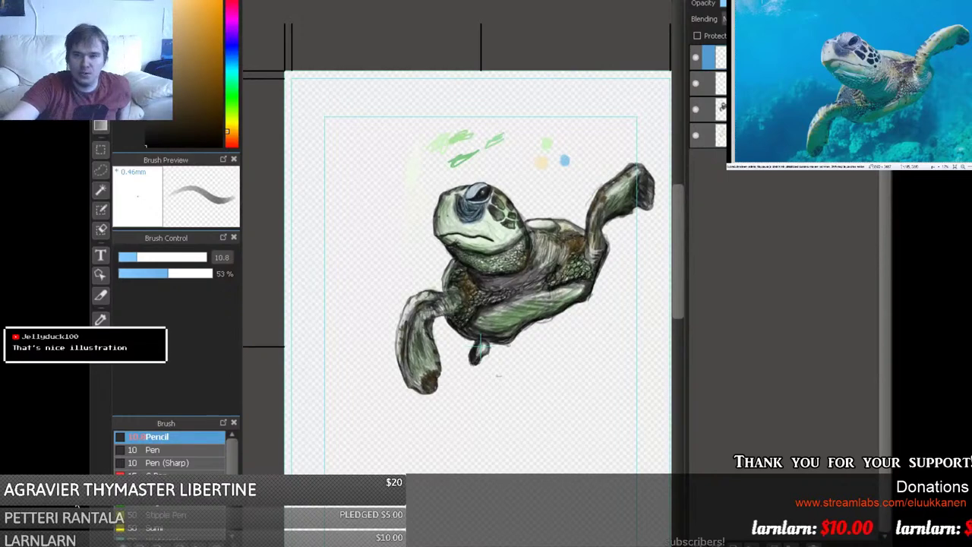
Set the pencil to 74% opacity and enlarge it to size 22 (0.93 mm).
{"action": "scroll", "coordinate": [456, 285], "scroll_direction": "right", "scroll_amount": 2}
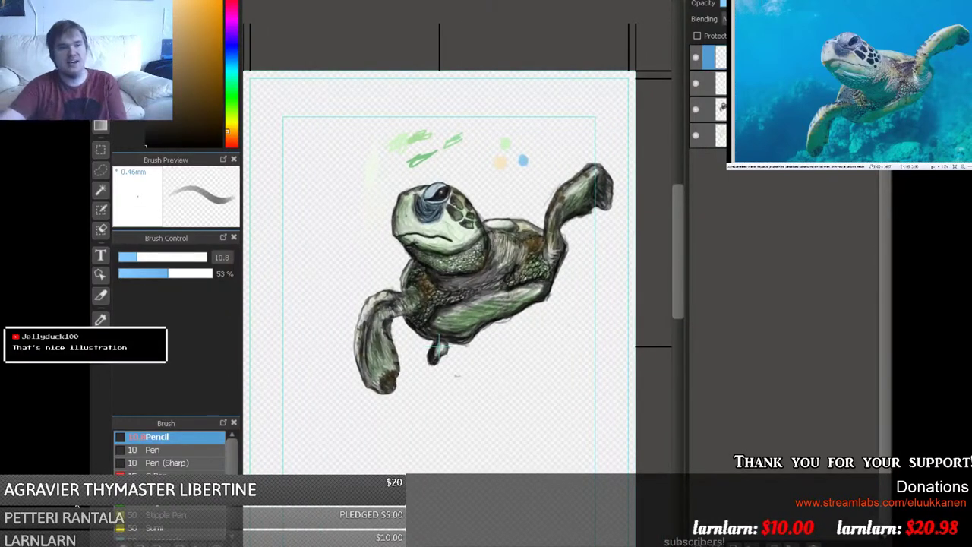
{"action": "left_click", "coordinate": [190, 274]}
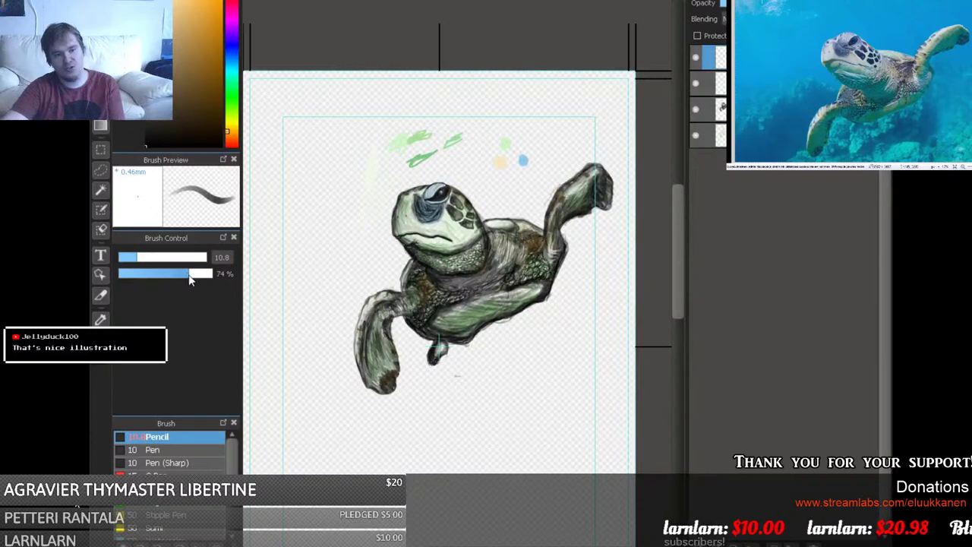
{"action": "key", "text": "bracketright"}
{"action": "key", "text": "bracketright"}
{"action": "key", "text": "bracketright"}
{"action": "key", "text": "bracketright"}
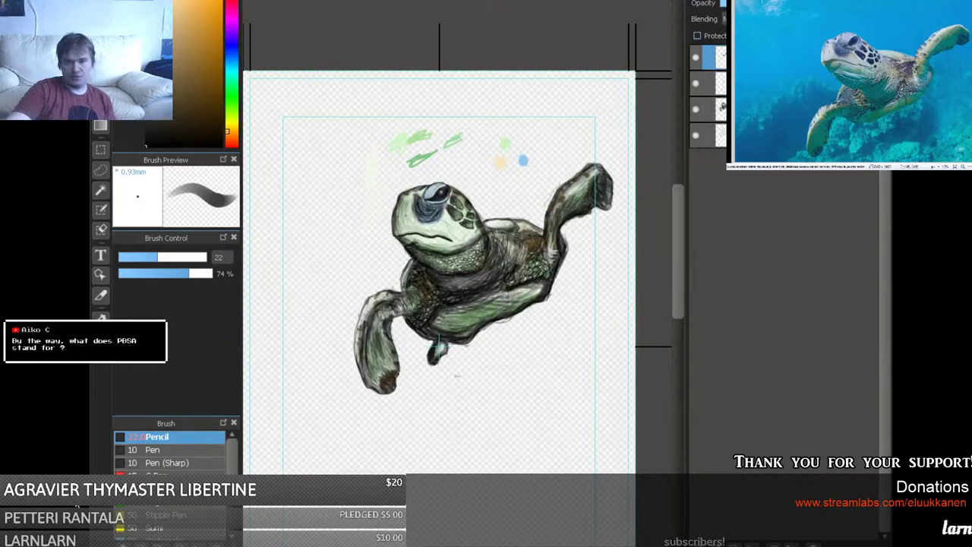
Add a new empty layer at the bottom of the stack, then flick the painted turtle layer off and on.
{"action": "key", "text": "ctrl+shift+n"}
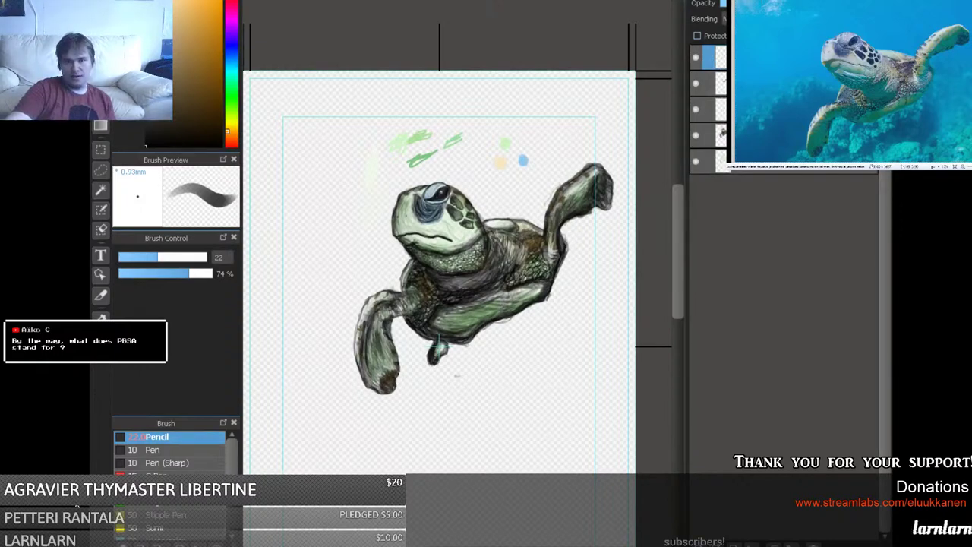
{"action": "left_click_drag", "start_coordinate": [710, 57], "coordinate": [710, 168]}
{"action": "left_click", "coordinate": [696, 110]}
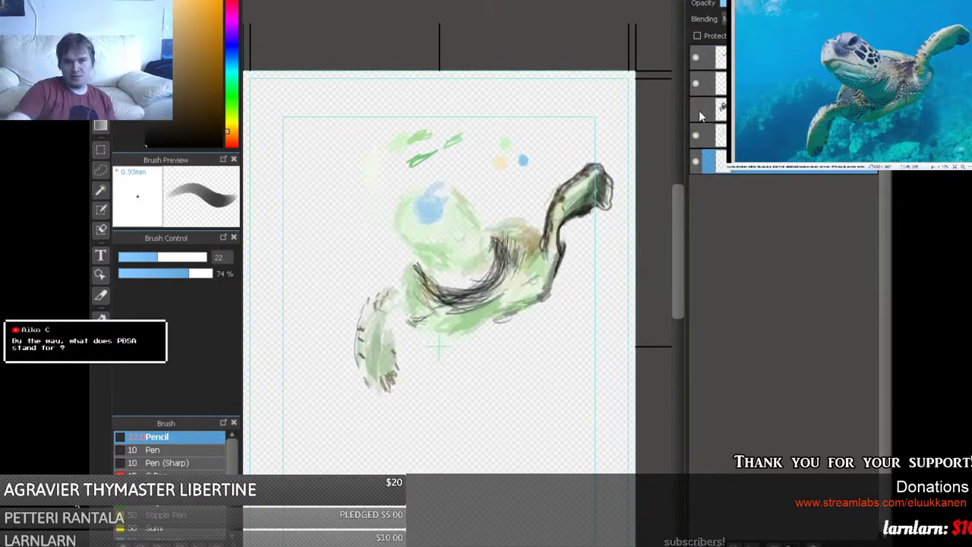
{"action": "left_click", "coordinate": [696, 110]}
{"action": "left_click", "coordinate": [695, 110]}
{"action": "left_click", "coordinate": [695, 110]}
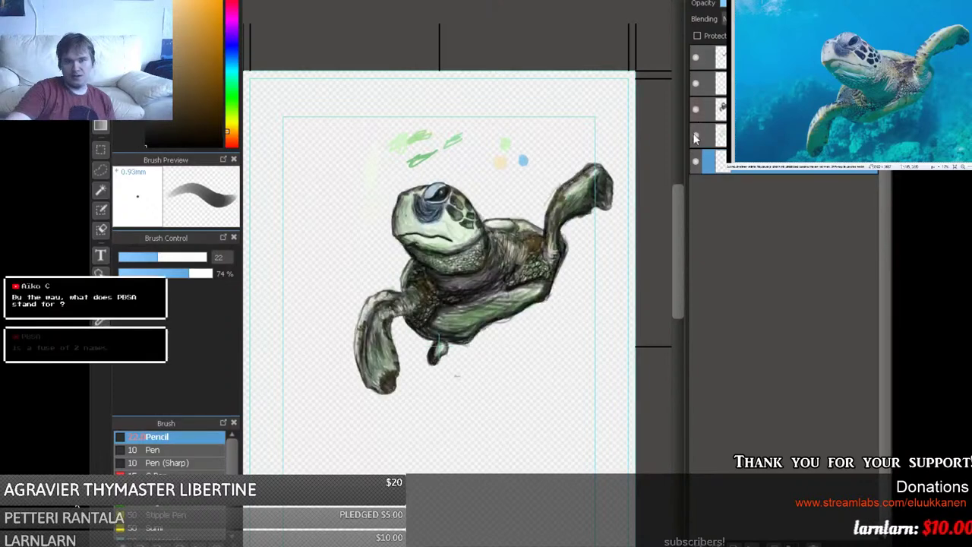
Toggle the lower, second and top layers off and on to compare them with the sketch.
{"action": "left_click", "coordinate": [694, 134]}
{"action": "left_click", "coordinate": [694, 134]}
{"action": "left_click", "coordinate": [698, 84]}
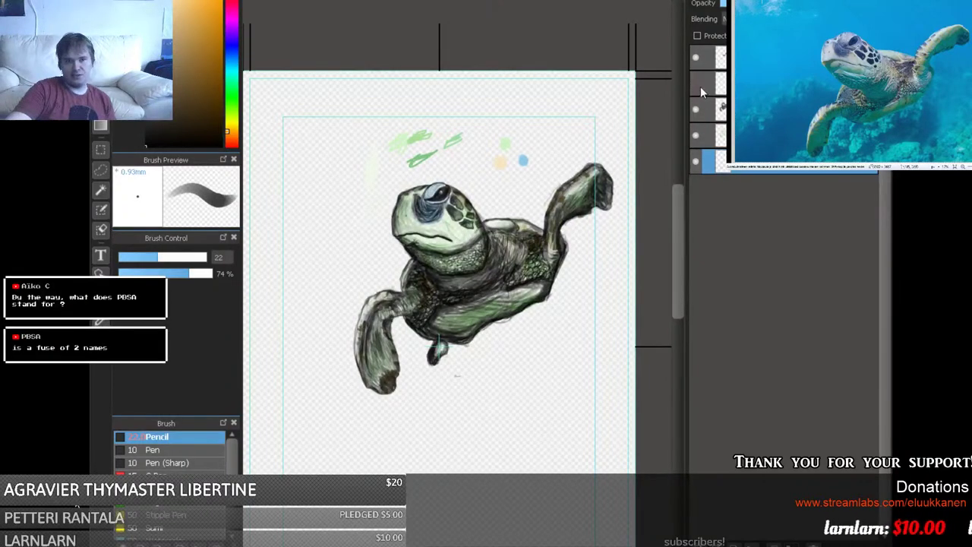
{"action": "left_click", "coordinate": [698, 84]}
{"action": "left_click", "coordinate": [699, 58]}
{"action": "left_click", "coordinate": [699, 58]}
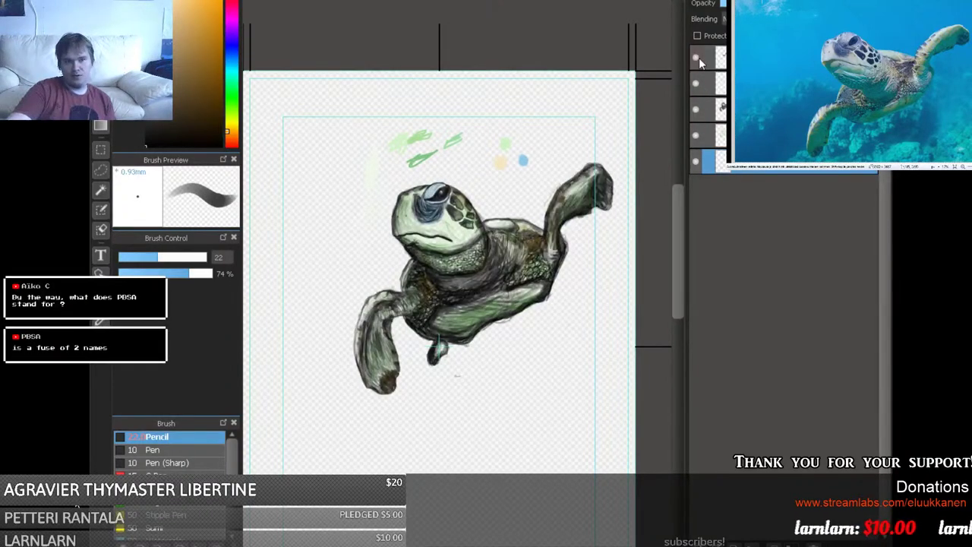
Recheck the lower and painted turtle layers, then make the colour-test layer active with the Lasso tool.
{"action": "left_click", "coordinate": [694, 135]}
{"action": "left_click", "coordinate": [694, 135]}
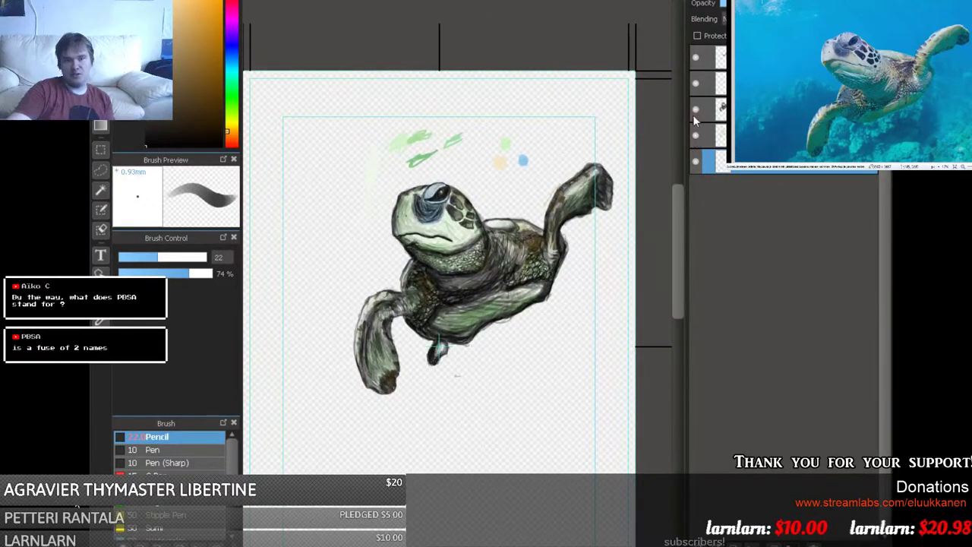
{"action": "left_click", "coordinate": [693, 114]}
{"action": "left_click", "coordinate": [695, 111]}
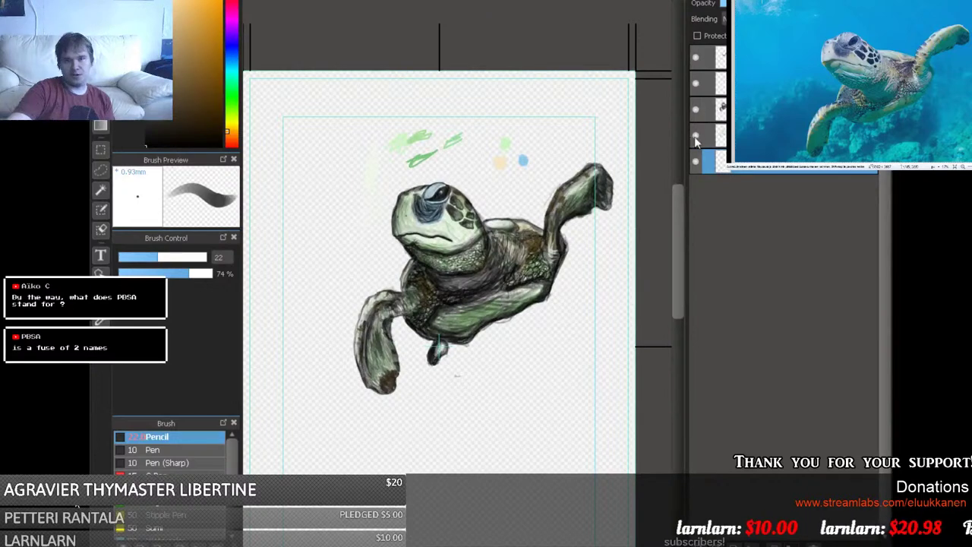
{"action": "left_click", "coordinate": [711, 135]}
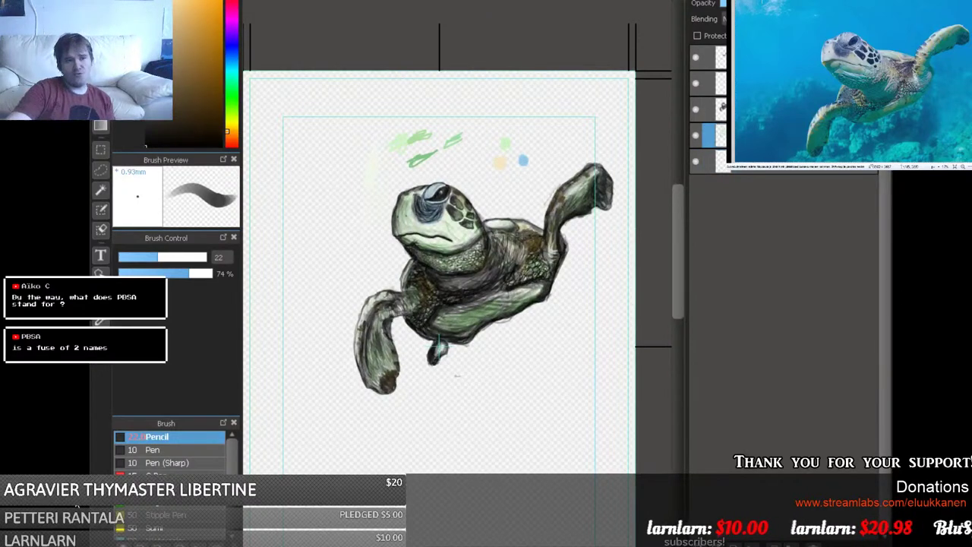
{"action": "left_click", "coordinate": [100, 171]}
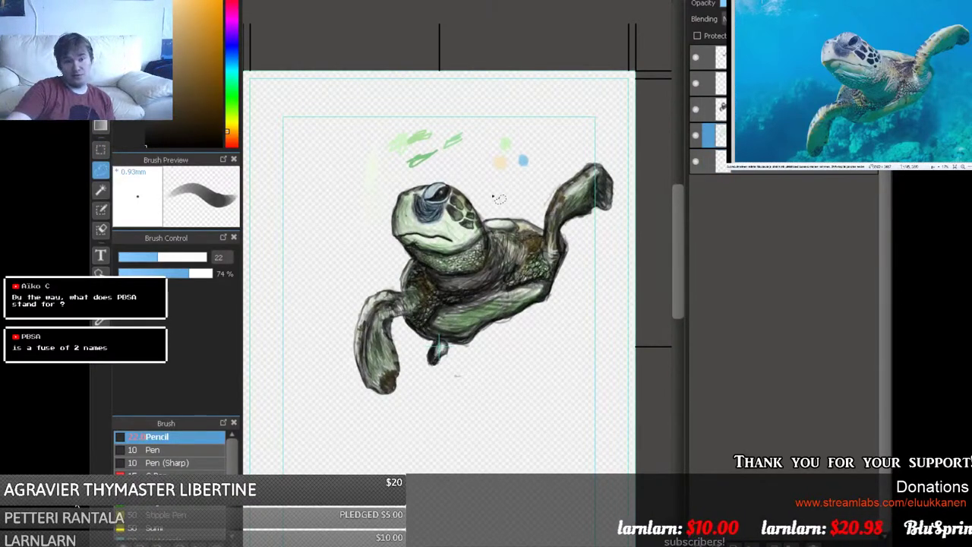
Lasso the green, blue and peach test strokes above the head, delete them, and deselect.
{"action": "mouse_move", "coordinate": [476, 182]}
{"action": "left_mouse_down"}
{"action": "mouse_move", "coordinate": [430, 176]}
{"action": "mouse_move", "coordinate": [372, 204]}
{"action": "mouse_move", "coordinate": [341, 192]}
{"action": "mouse_move", "coordinate": [373, 116]}
{"action": "mouse_move", "coordinate": [503, 98]}
{"action": "mouse_move", "coordinate": [534, 137]}
{"action": "mouse_move", "coordinate": [532, 174]}
{"action": "mouse_move", "coordinate": [500, 196]}
{"action": "left_mouse_up"}
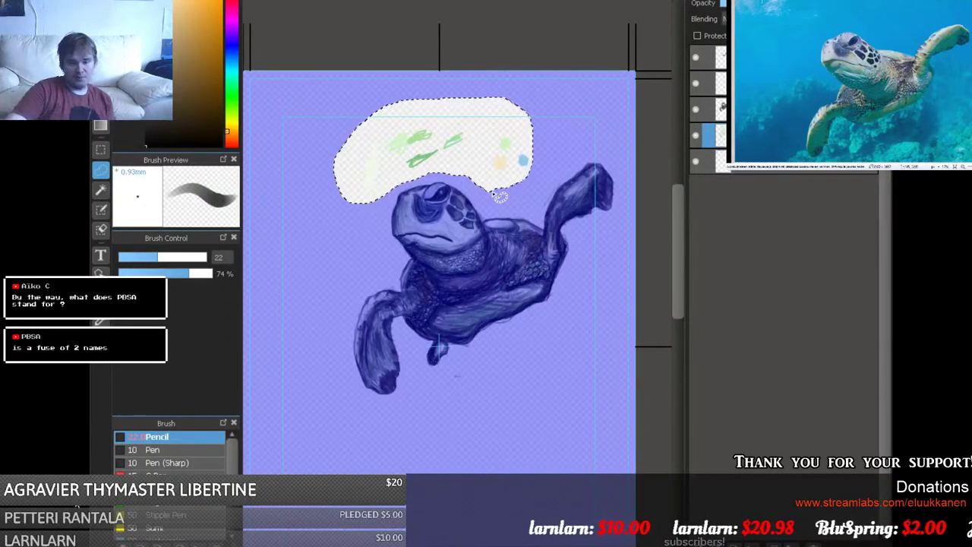
{"action": "key", "text": "Delete"}
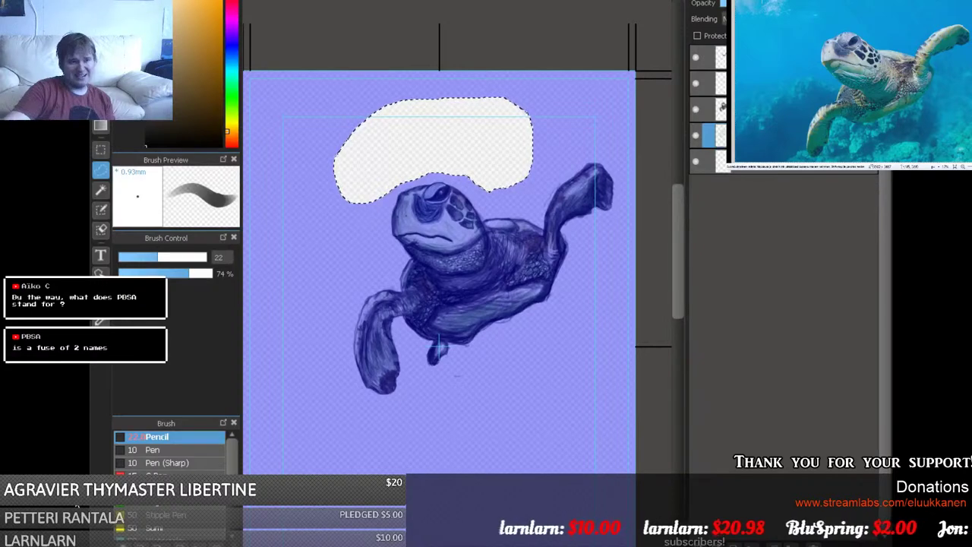
{"action": "left_click", "coordinate": [100, 149]}
{"action": "left_click", "coordinate": [296, 197]}
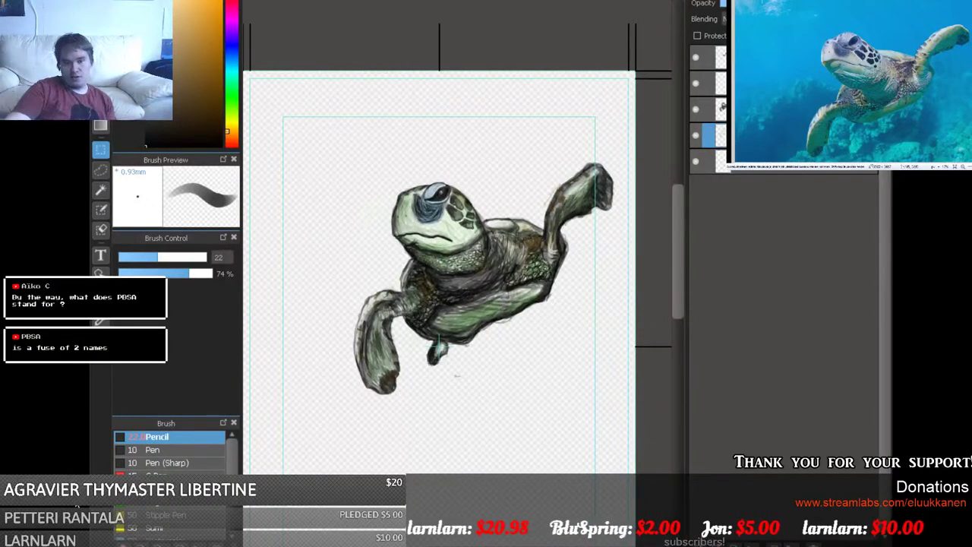
Create Layer6, choose cyan, and bucket-fill the whole layer as the turtle's background.
{"action": "key", "text": "ctrl+shift+n"}
{"action": "left_click", "coordinate": [756, 196]}
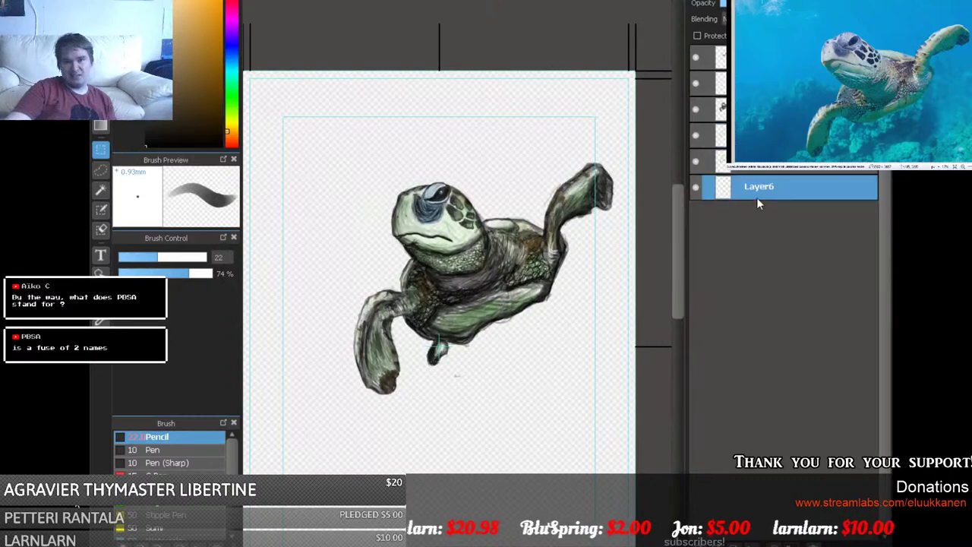
{"action": "left_click", "coordinate": [231, 69]}
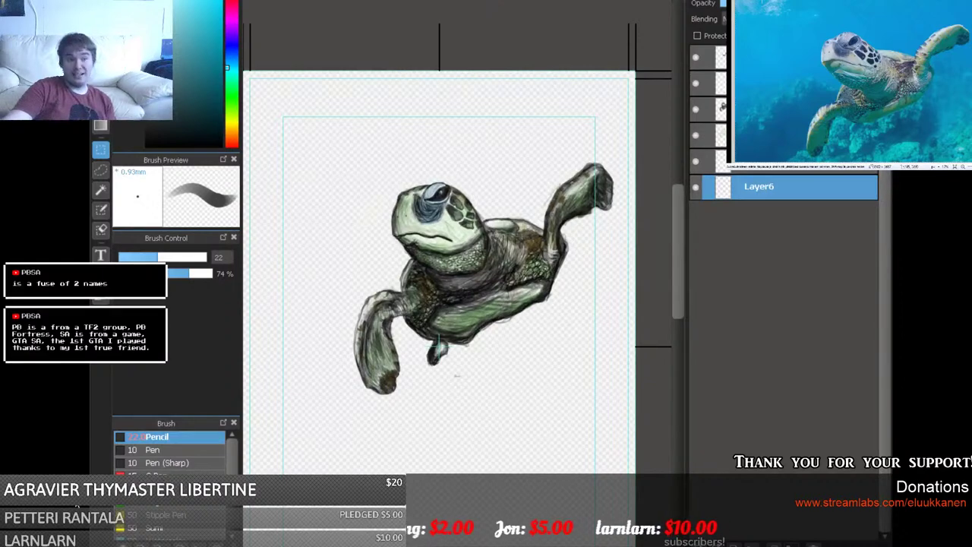
{"action": "left_click", "coordinate": [103, 111]}
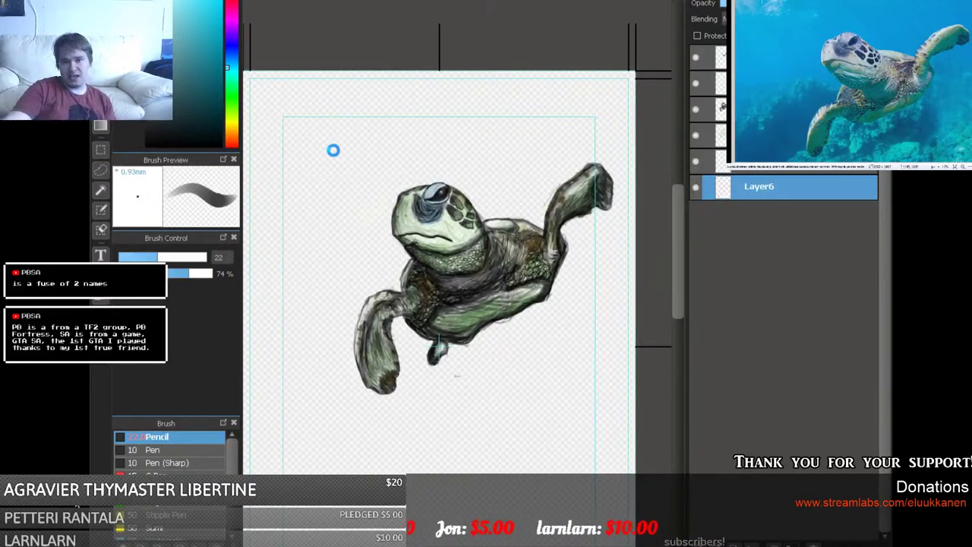
{"action": "key", "text": "g"}
{"action": "left_click", "coordinate": [338, 144]}
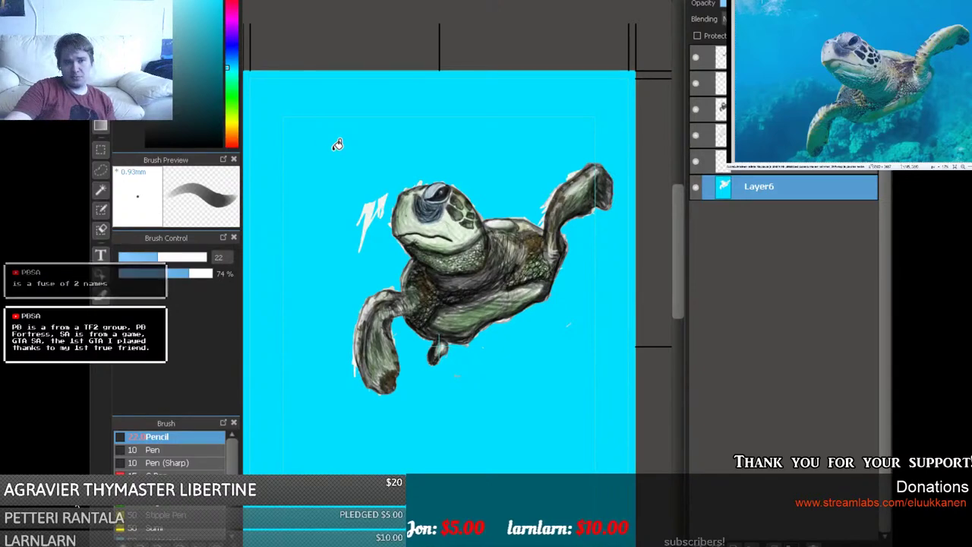
{"action": "left_click", "coordinate": [695, 136]}
{"action": "left_click", "coordinate": [693, 135]}
{"action": "left_click", "coordinate": [696, 109]}
{"action": "left_click", "coordinate": [696, 108]}
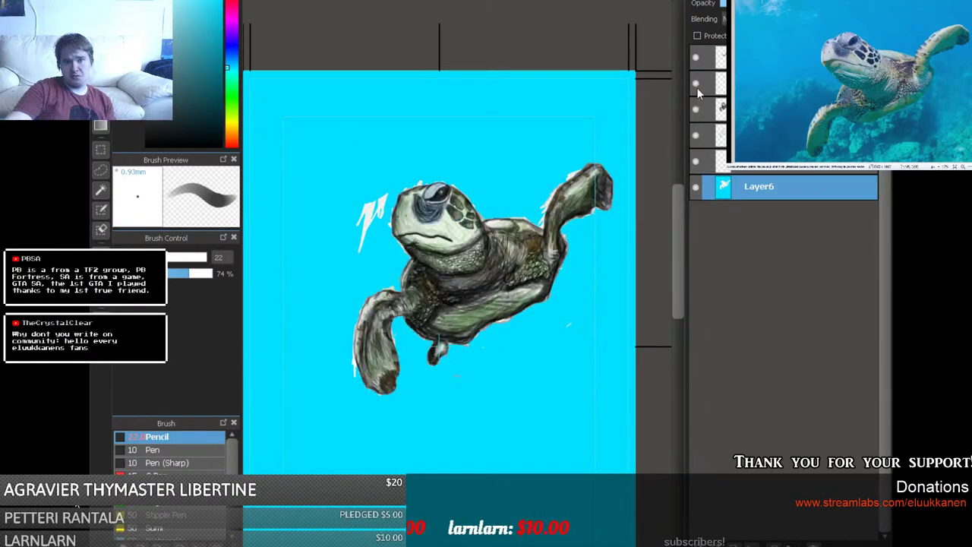
{"action": "left_click", "coordinate": [697, 87]}
{"action": "left_click", "coordinate": [697, 87]}
{"action": "left_click", "coordinate": [697, 60]}
{"action": "left_click", "coordinate": [696, 61]}
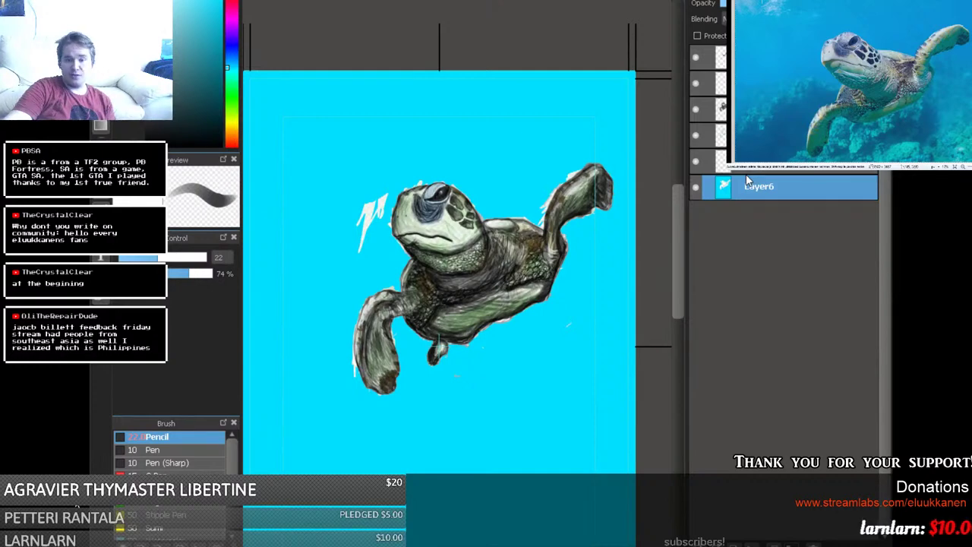
{"action": "left_click", "coordinate": [696, 108]}
{"action": "left_click", "coordinate": [697, 108]}
{"action": "left_click", "coordinate": [695, 84]}
{"action": "left_click", "coordinate": [695, 84]}
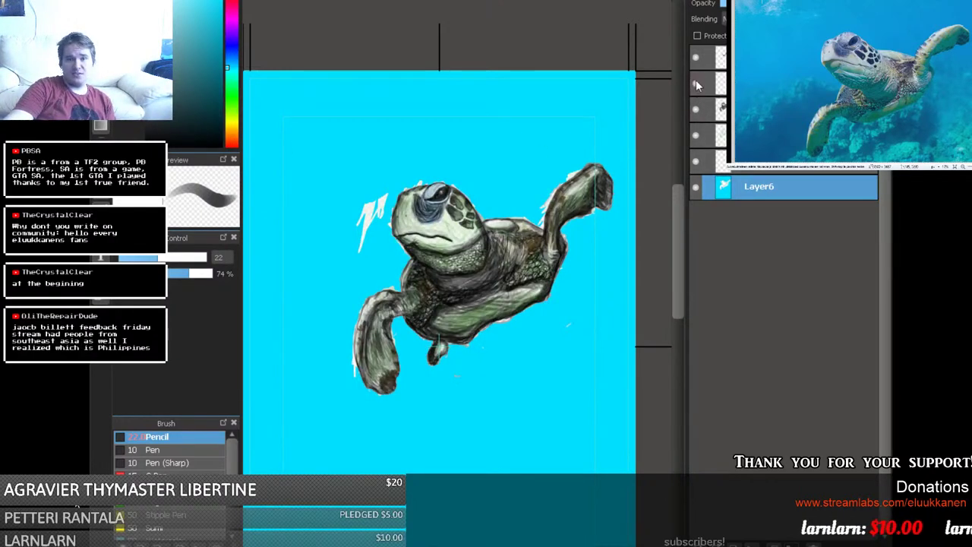
{"action": "left_click", "coordinate": [697, 61]}
{"action": "left_click", "coordinate": [696, 84]}
{"action": "left_click", "coordinate": [696, 135]}
{"action": "left_click", "coordinate": [696, 135]}
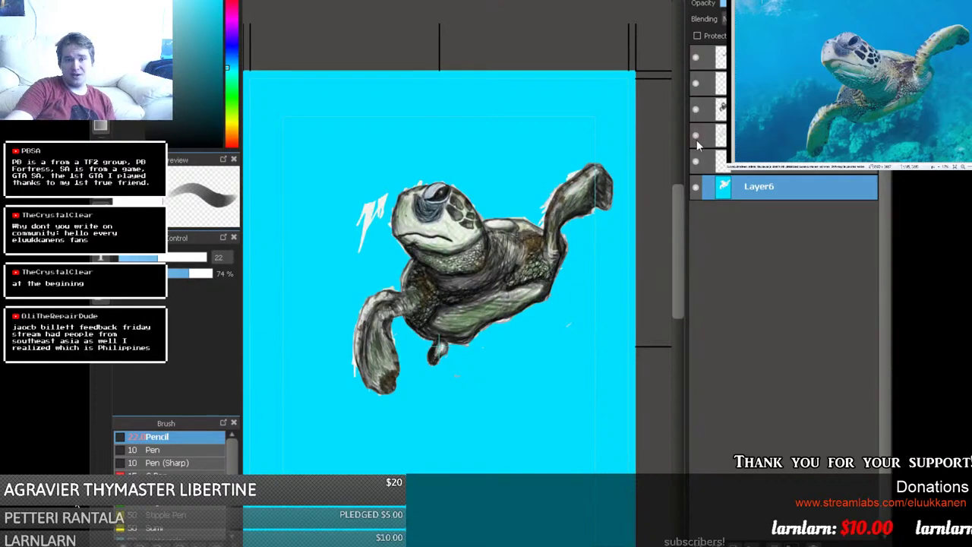
{"action": "left_click", "coordinate": [696, 187]}
{"action": "left_click", "coordinate": [697, 186]}
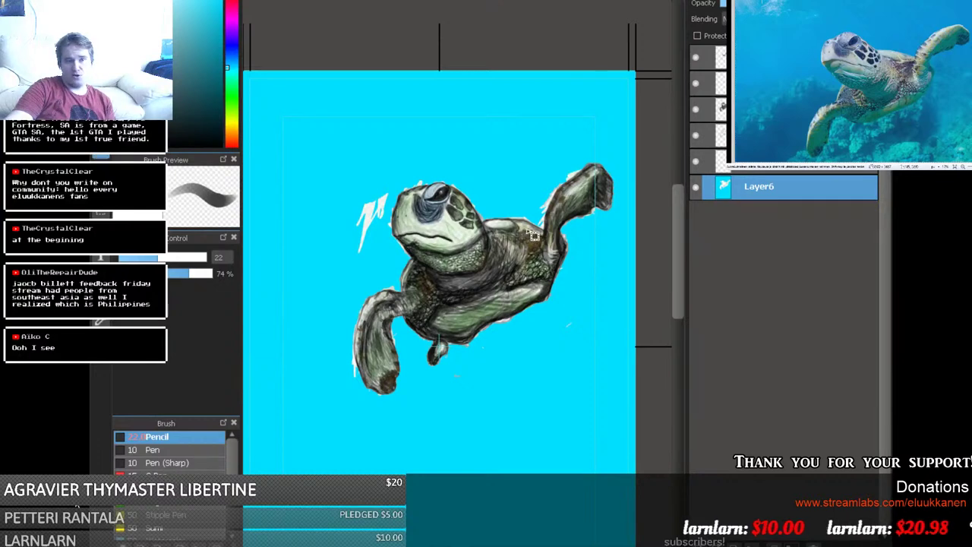
Within a rectangle around the head, erase the white strokes at 100% opacity and size 697, undoing the repaint.
{"action": "left_click_drag", "start_coordinate": [323, 278], "coordinate": [472, 158]}
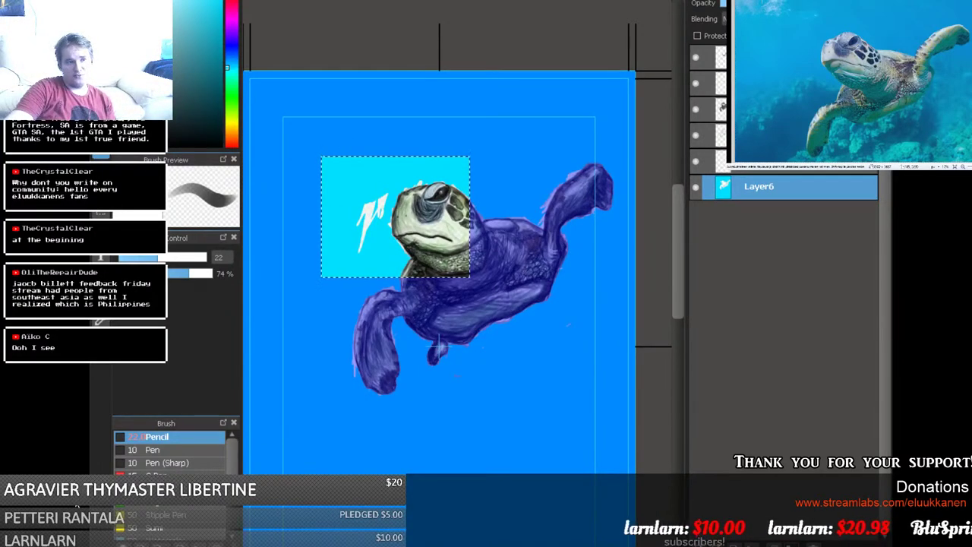
{"action": "left_click_drag", "start_coordinate": [374, 209], "coordinate": [376, 207]}
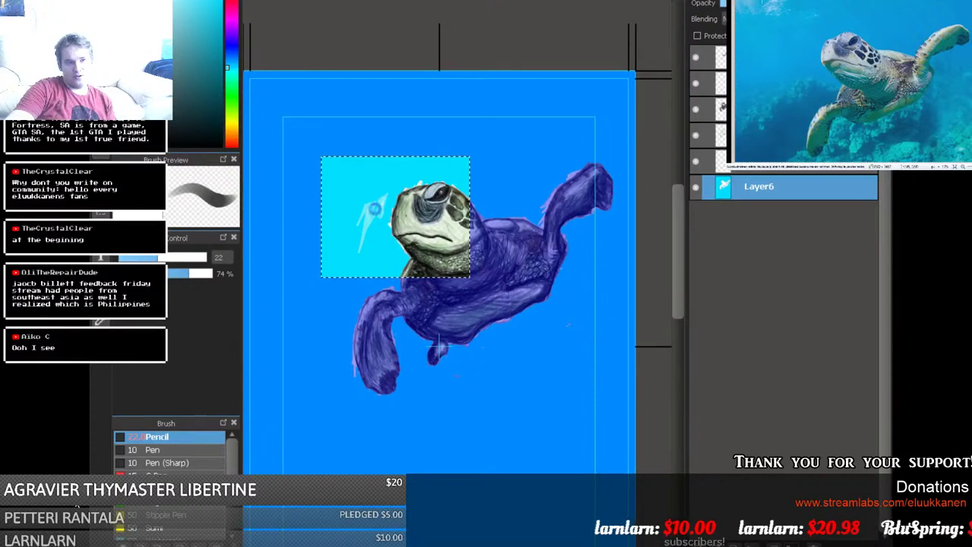
{"action": "left_click_drag", "start_coordinate": [199, 273], "coordinate": [217, 274]}
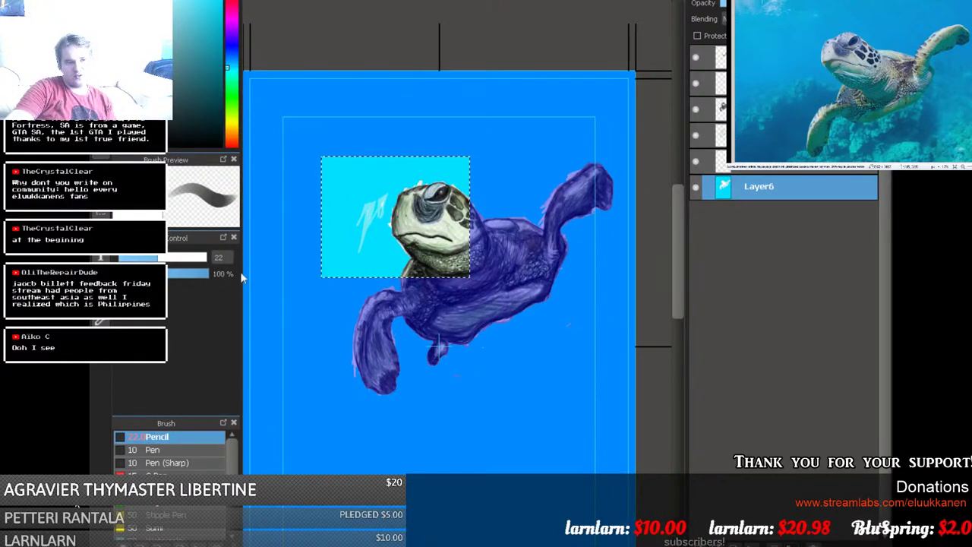
{"action": "left_click_drag", "start_coordinate": [379, 198], "coordinate": [388, 193]}
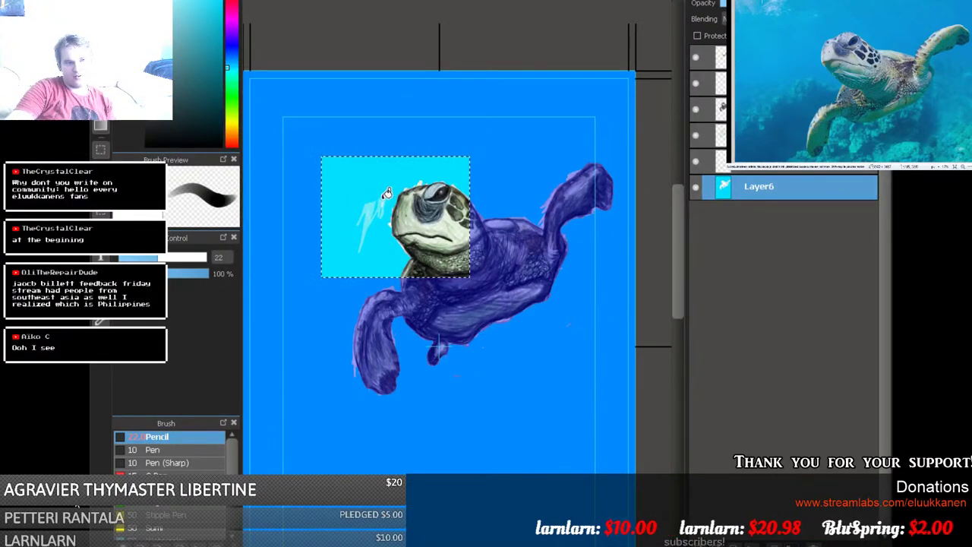
{"action": "left_click_drag", "start_coordinate": [196, 259], "coordinate": [217, 258]}
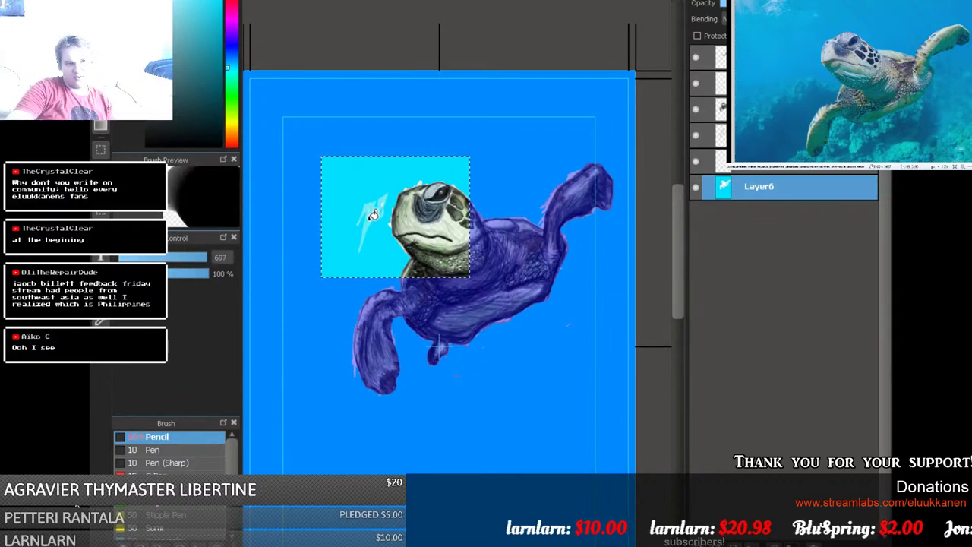
{"action": "left_click_drag", "start_coordinate": [379, 203], "coordinate": [363, 220]}
{"action": "mouse_move", "coordinate": [425, 194]}
{"action": "left_mouse_down"}
{"action": "mouse_move", "coordinate": [392, 216]}
{"action": "mouse_move", "coordinate": [413, 183]}
{"action": "mouse_move", "coordinate": [341, 237]}
{"action": "mouse_move", "coordinate": [416, 224]}
{"action": "mouse_move", "coordinate": [422, 215]}
{"action": "mouse_move", "coordinate": [432, 241]}
{"action": "left_mouse_up"}
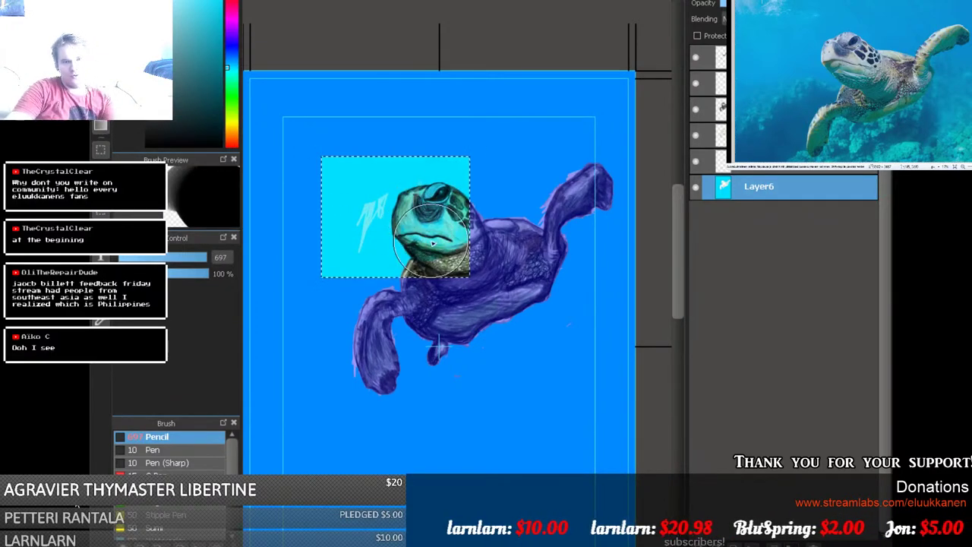
{"action": "key", "text": "ctrl+z"}
{"action": "key", "text": "ctrl+z"}
{"action": "key", "text": "ctrl+z"}
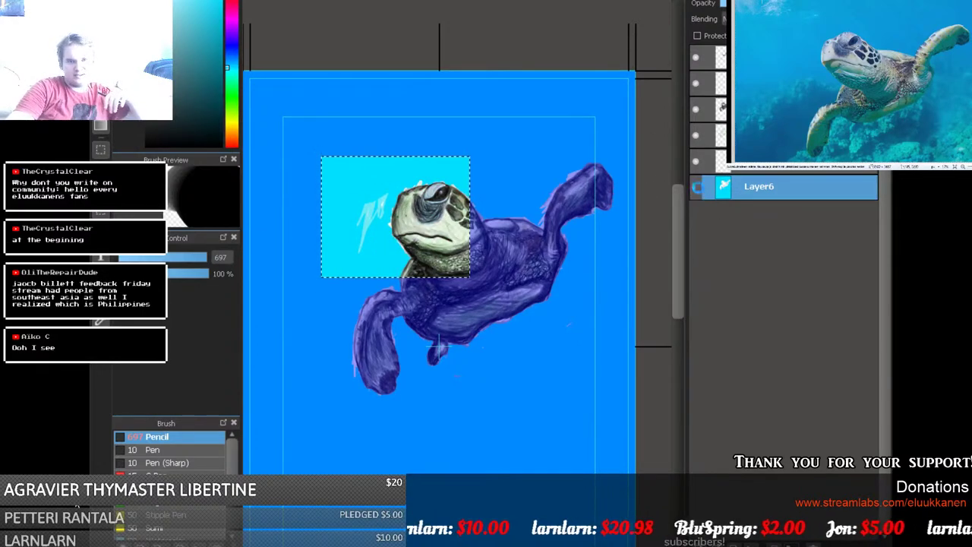
Clear the head selection and add a new empty Layer7 above Layer6.
{"action": "key", "text": "ctrl+d"}
{"action": "key", "text": "ctrl+z"}
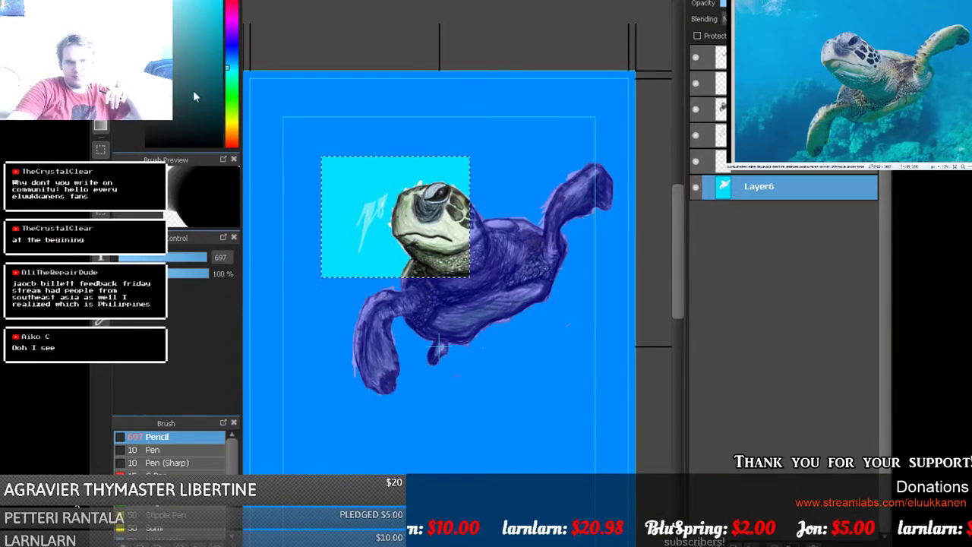
{"action": "left_click", "coordinate": [100, 146]}
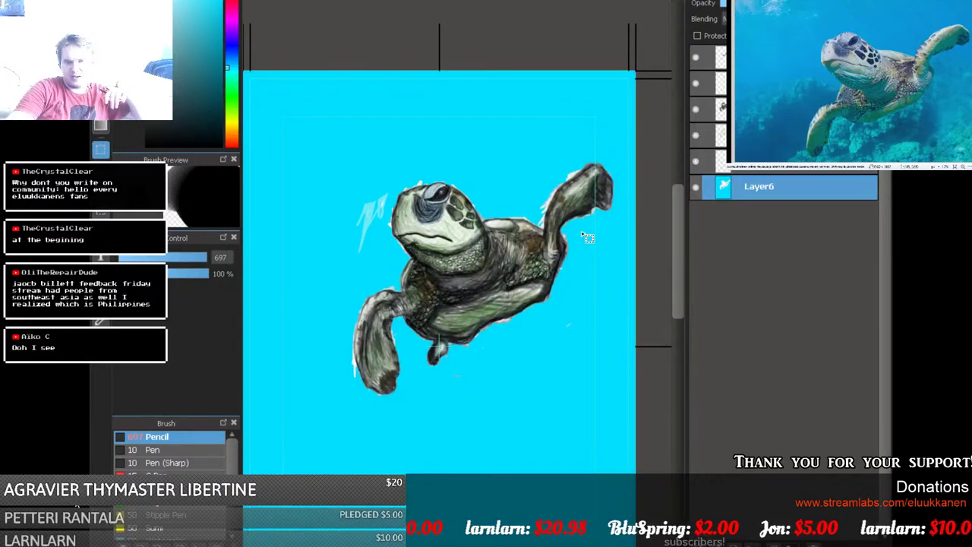
{"action": "left_click", "coordinate": [587, 235]}
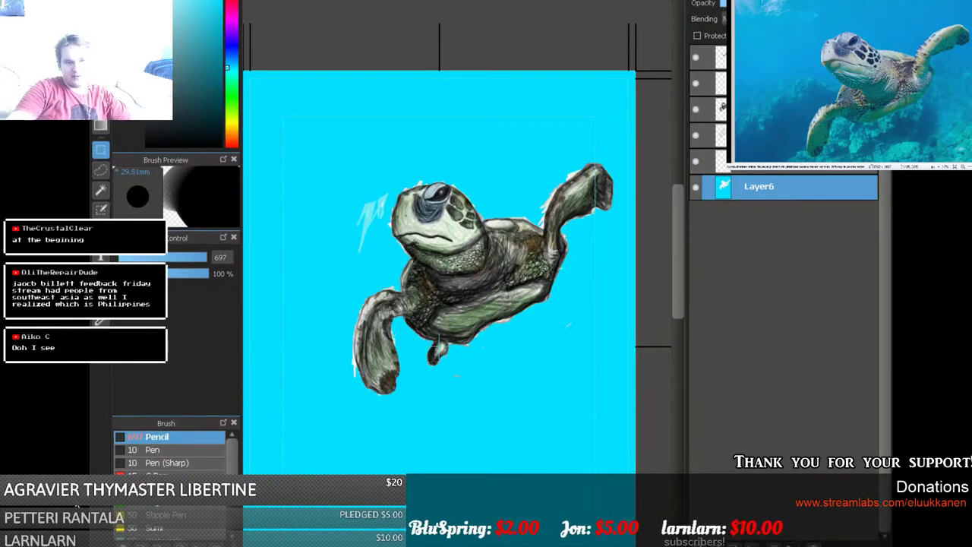
{"action": "key", "text": "ctrl+shift+n"}
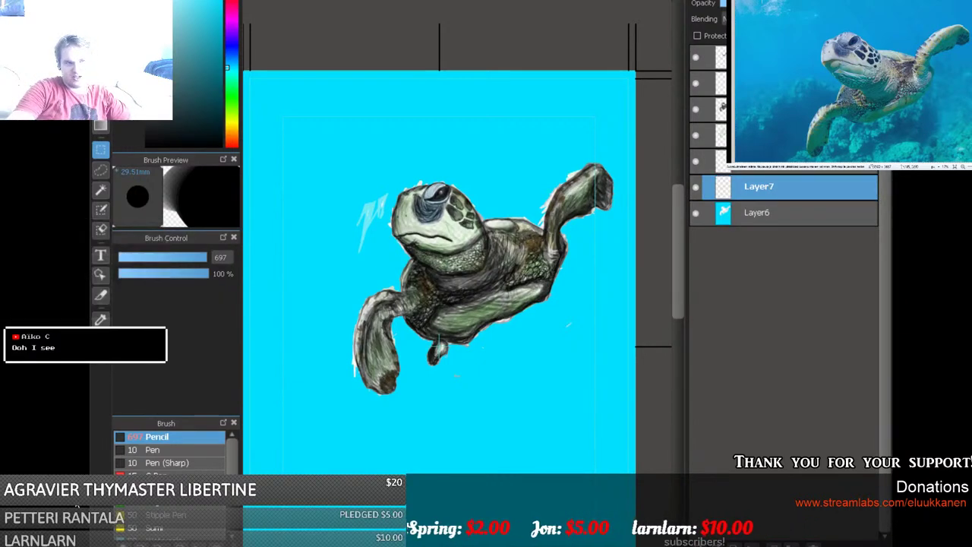
Paint a translucent dark patch left of the turtle's head, undoing a stray stroke on the head.
{"action": "key", "text": "b"}
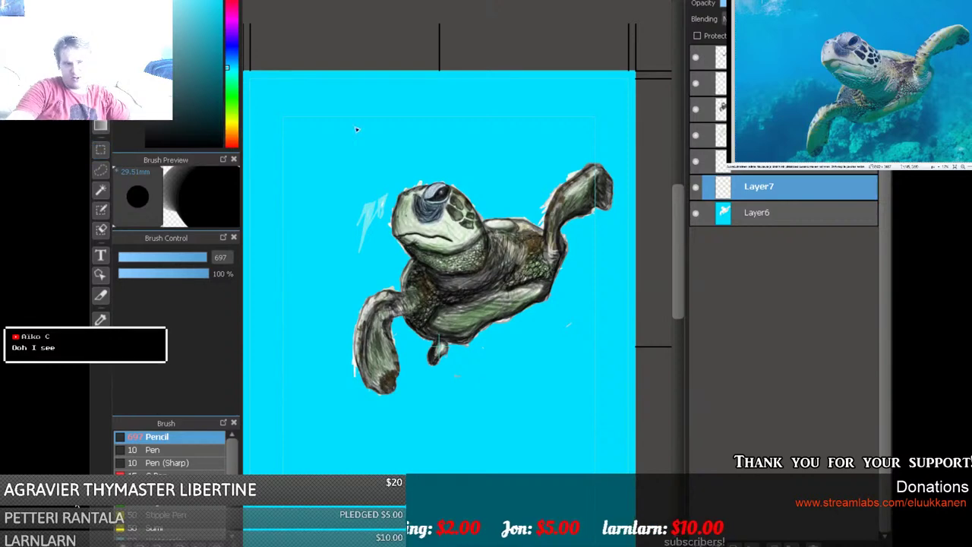
{"action": "mouse_move", "coordinate": [429, 194]}
{"action": "left_mouse_down"}
{"action": "mouse_move", "coordinate": [369, 210]}
{"action": "mouse_move", "coordinate": [425, 184]}
{"action": "mouse_move", "coordinate": [428, 207]}
{"action": "left_mouse_up"}
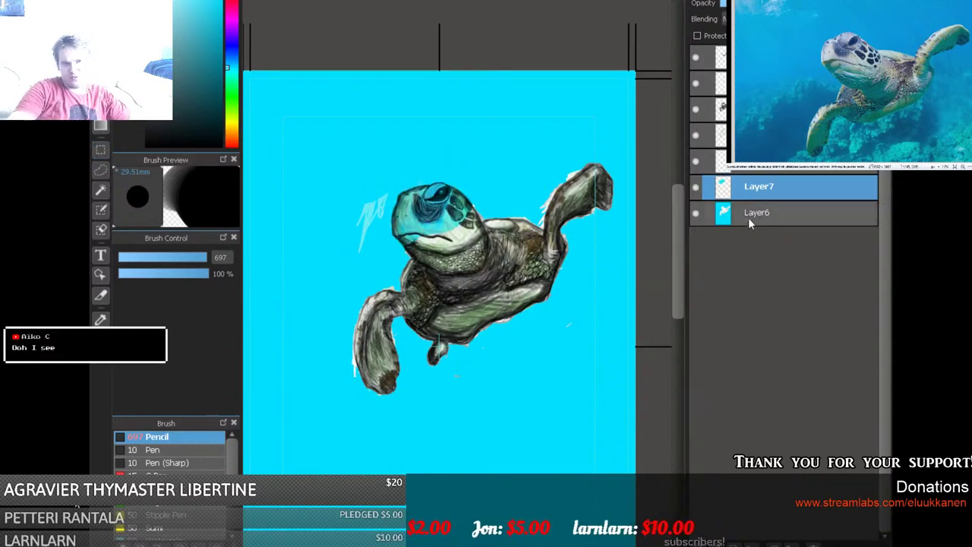
{"action": "key", "text": "ctrl+z"}
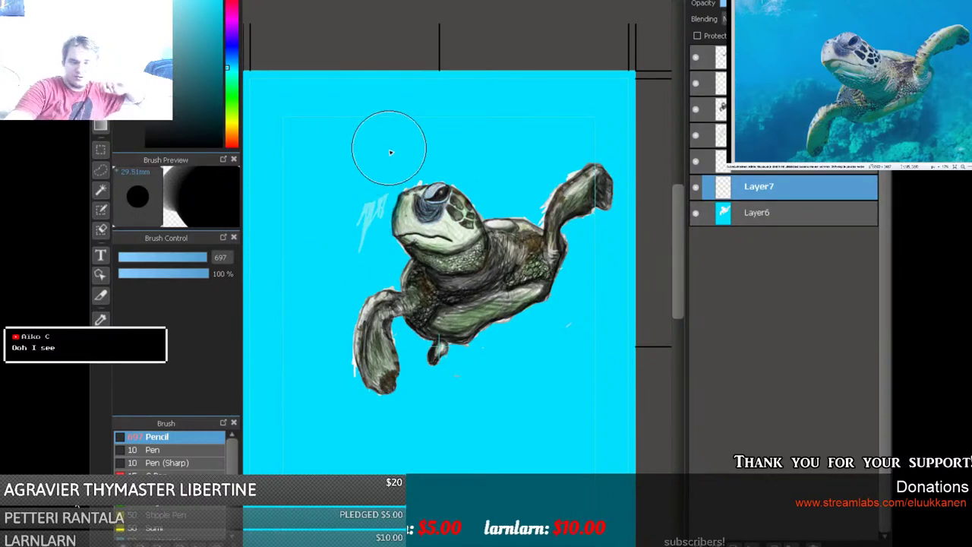
{"action": "scroll", "coordinate": [353, 167], "scroll_direction": "up", "scroll_amount": 3}
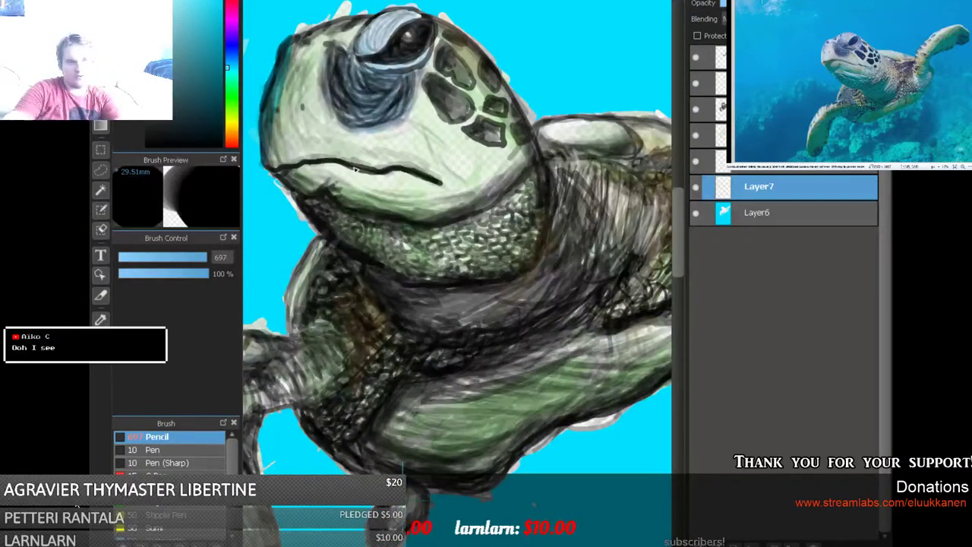
{"action": "left_click_drag", "start_coordinate": [251, 360], "coordinate": [413, 370]}
{"action": "scroll", "coordinate": [463, 386], "scroll_direction": "down", "scroll_amount": 1}
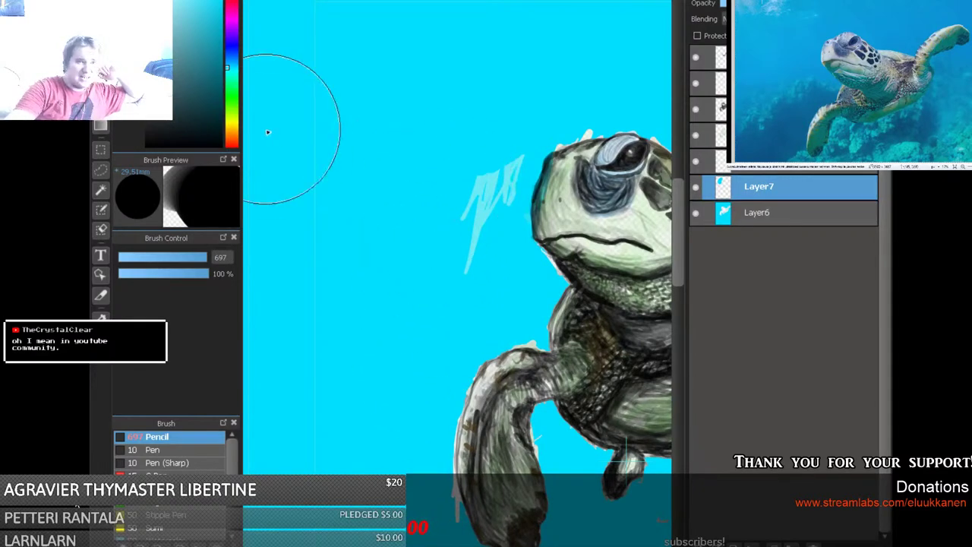
{"action": "mouse_move", "coordinate": [428, 210]}
{"action": "left_mouse_down"}
{"action": "mouse_move", "coordinate": [459, 178]}
{"action": "mouse_move", "coordinate": [447, 207]}
{"action": "left_mouse_up"}
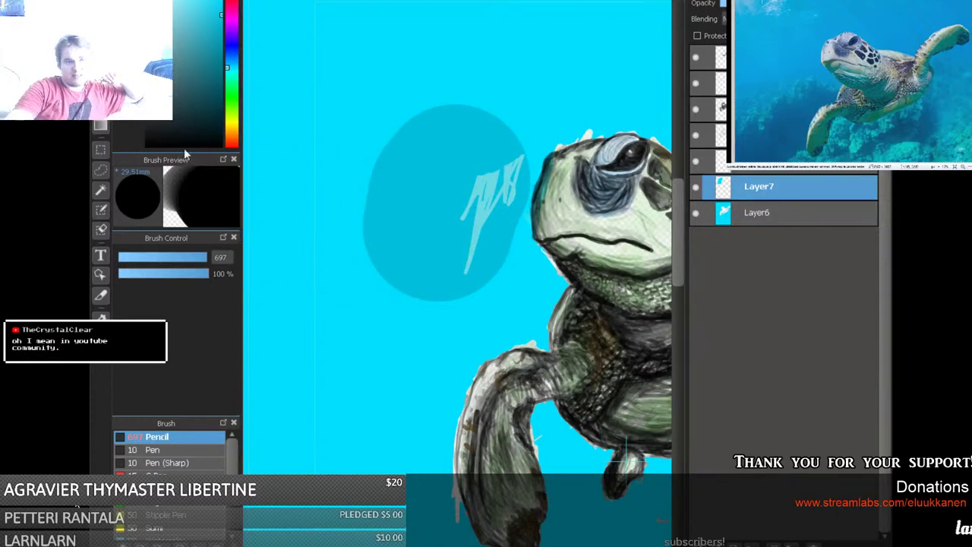
Refine the light streaks inside the patch with the eraser and an 85-size brush.
{"action": "key", "text": "e"}
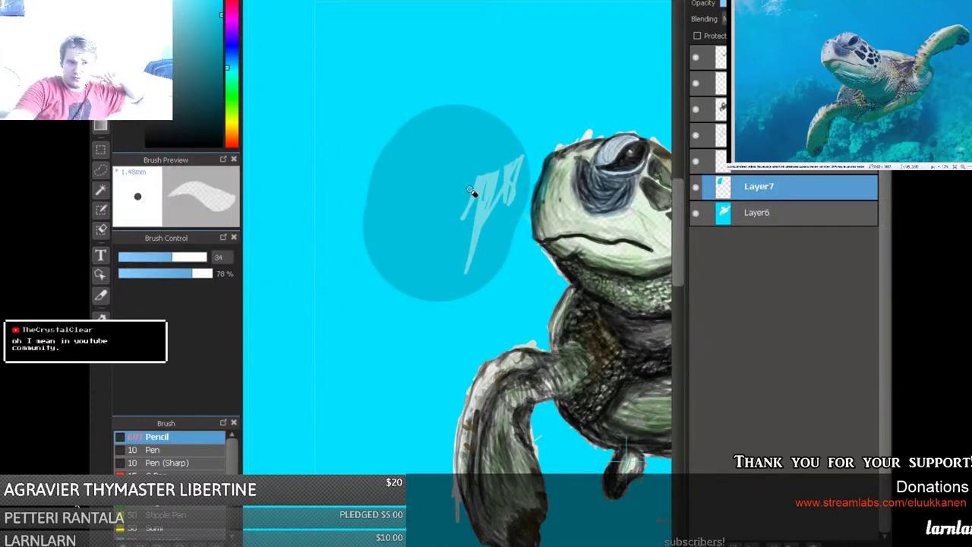
{"action": "mouse_move", "coordinate": [476, 191]}
{"action": "left_mouse_down"}
{"action": "mouse_move", "coordinate": [484, 215]}
{"action": "mouse_move", "coordinate": [497, 198]}
{"action": "mouse_move", "coordinate": [483, 180]}
{"action": "mouse_move", "coordinate": [494, 172]}
{"action": "left_mouse_up"}
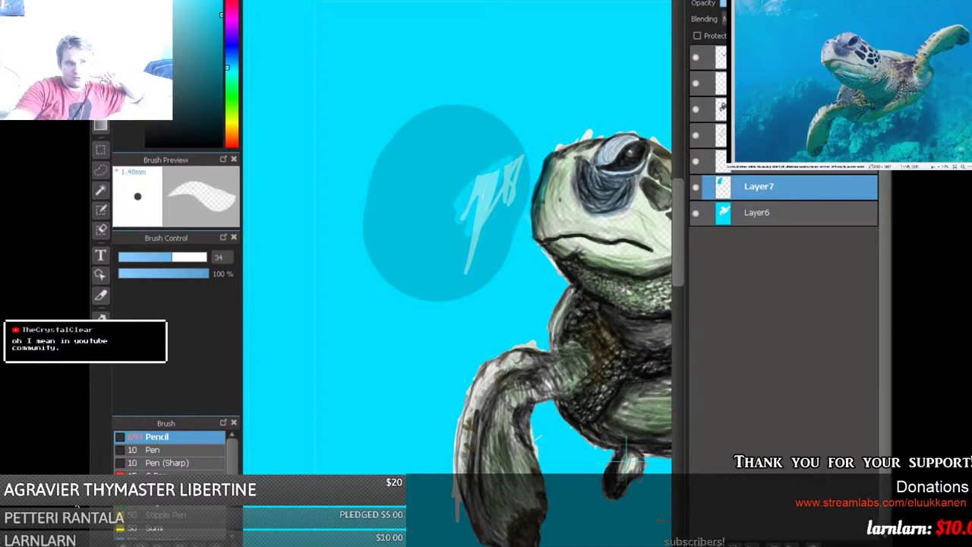
{"action": "left_click", "coordinate": [196, 257]}
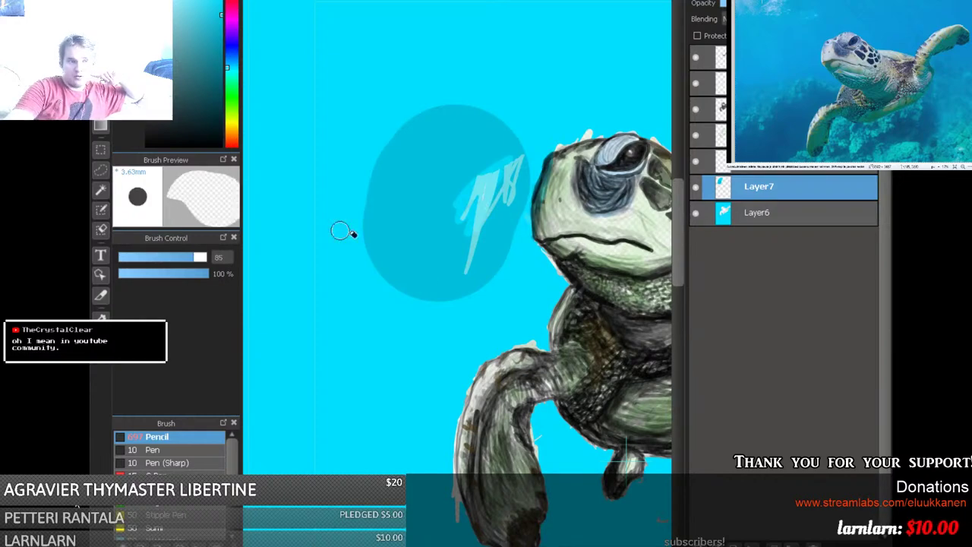
{"action": "mouse_move", "coordinate": [415, 237]}
{"action": "left_mouse_down"}
{"action": "mouse_move", "coordinate": [459, 196]}
{"action": "mouse_move", "coordinate": [448, 260]}
{"action": "mouse_move", "coordinate": [465, 216]}
{"action": "mouse_move", "coordinate": [479, 223]}
{"action": "mouse_move", "coordinate": [462, 279]}
{"action": "mouse_move", "coordinate": [518, 157]}
{"action": "mouse_move", "coordinate": [485, 202]}
{"action": "left_mouse_up"}
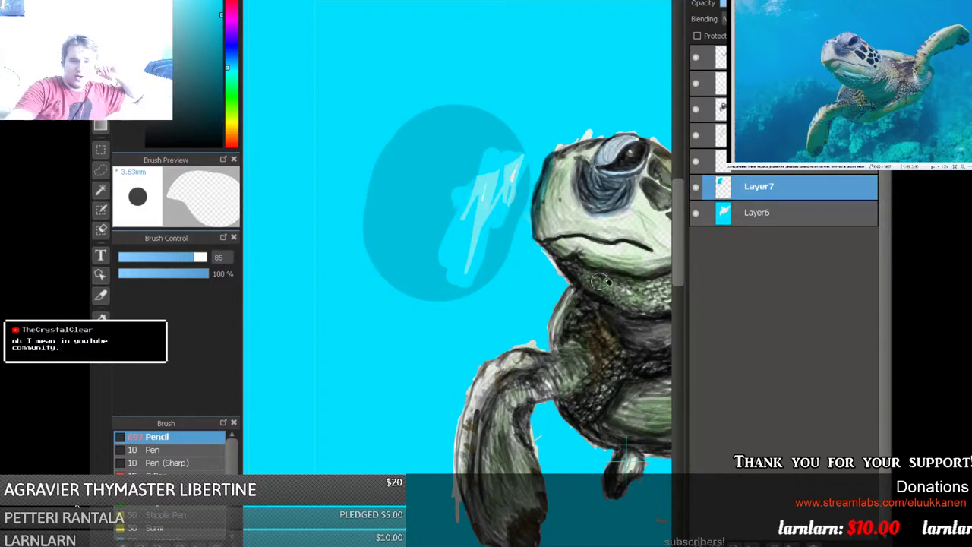
Check the layers above Layer7, then hide the cyan background Layer6.
{"action": "left_click", "coordinate": [708, 109]}
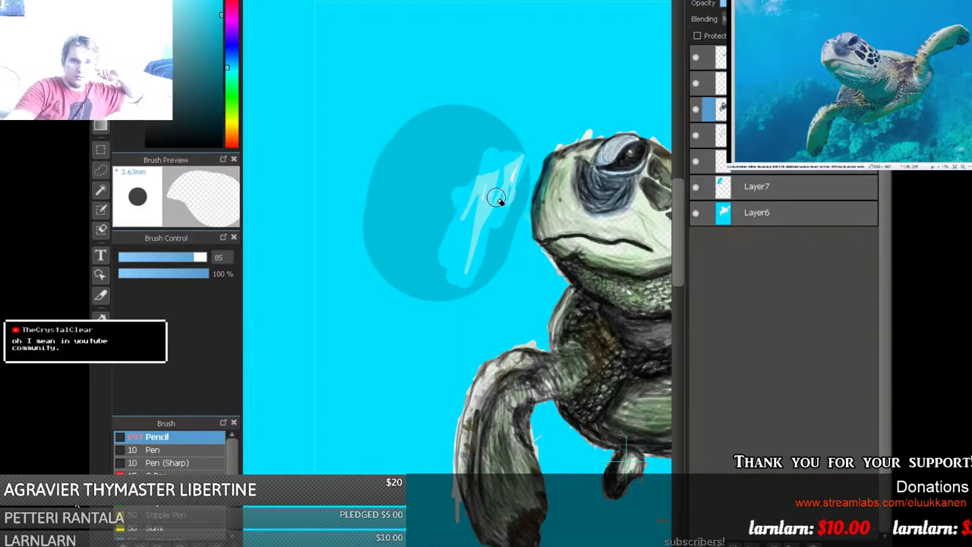
{"action": "left_click", "coordinate": [735, 190]}
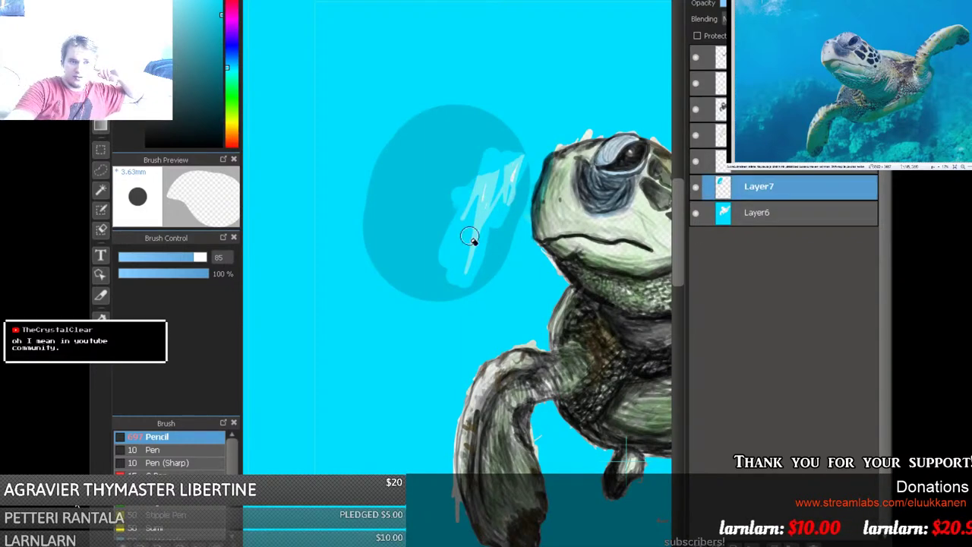
{"action": "left_click", "coordinate": [722, 160]}
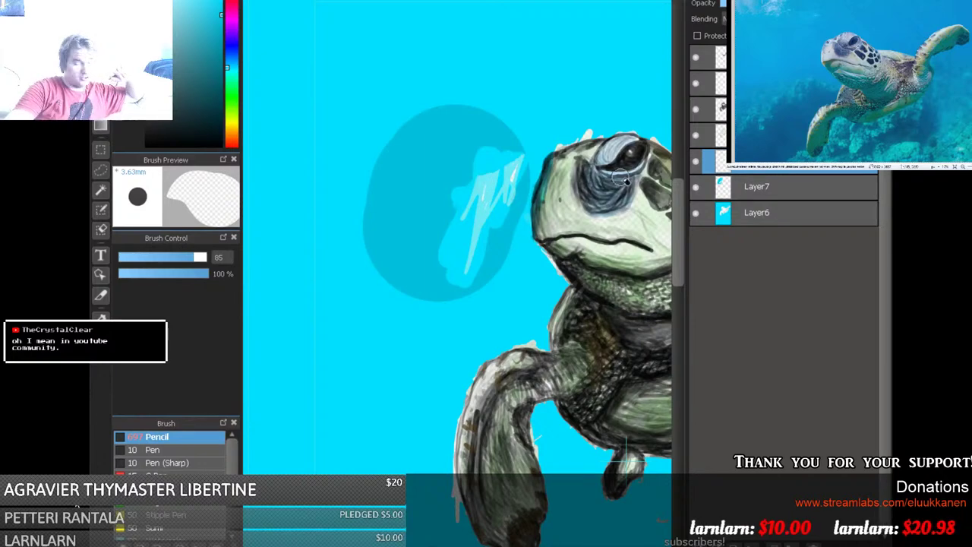
{"action": "left_click", "coordinate": [708, 109]}
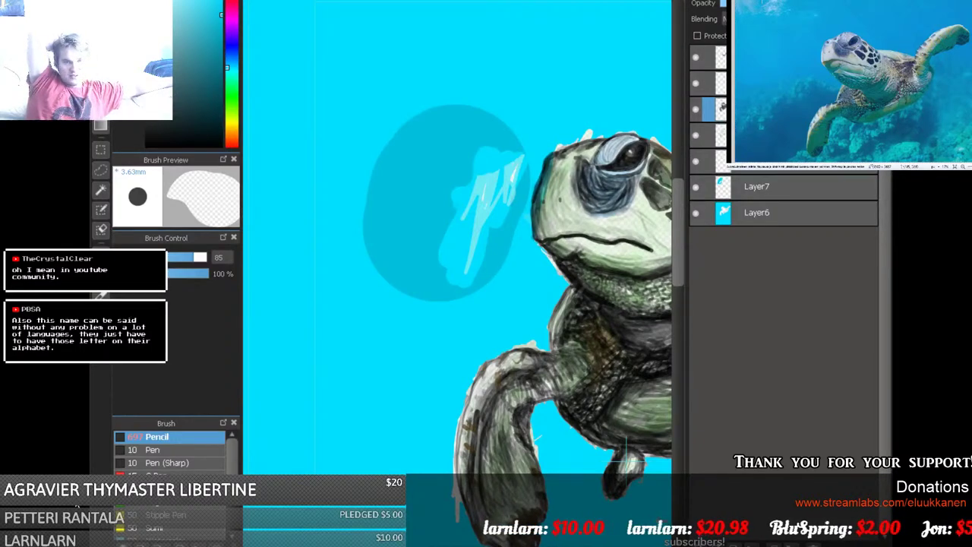
{"action": "left_click", "coordinate": [761, 186]}
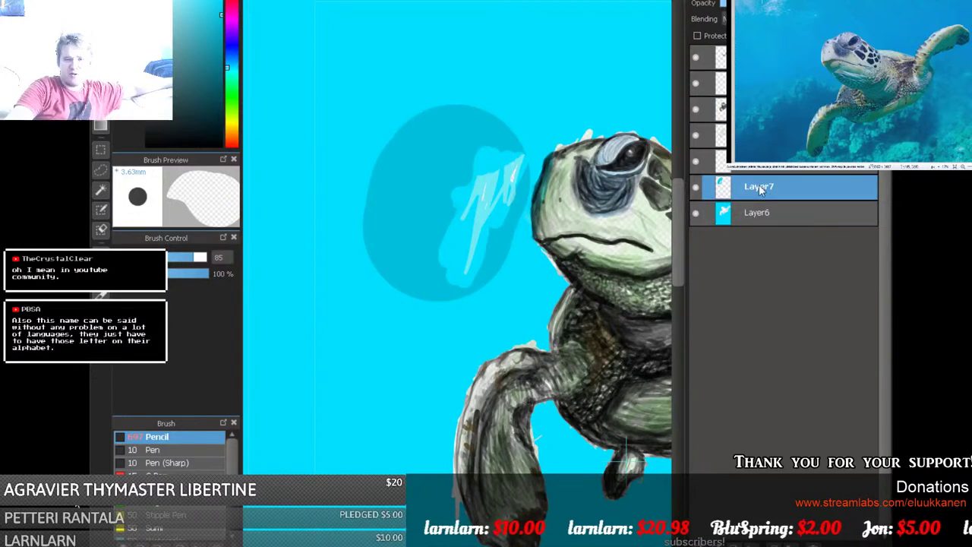
{"action": "left_click", "coordinate": [696, 213]}
Hide Layer7, add Layer8, and paint a large 697-size cyan blob left of the head.
{"action": "left_click", "coordinate": [696, 186]}
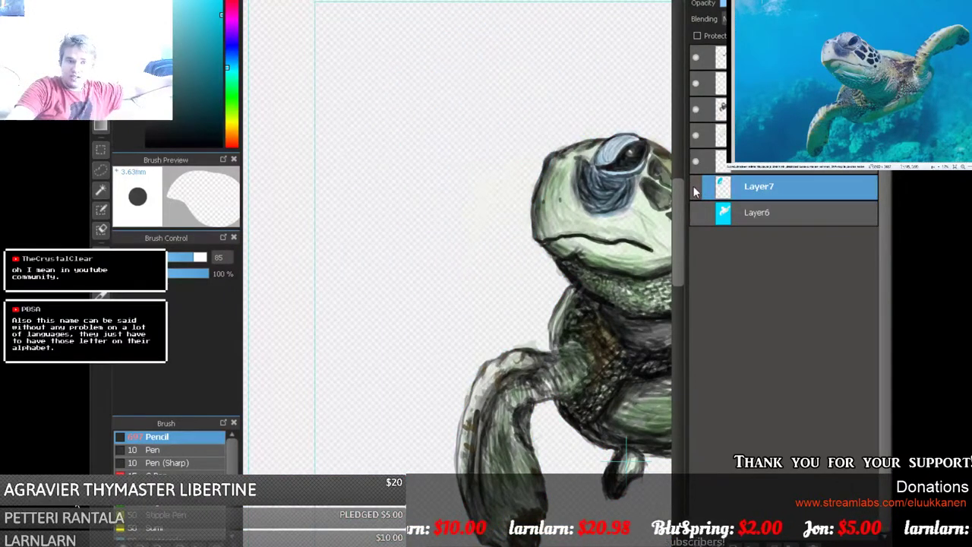
{"action": "key", "text": "ctrl+shift+n"}
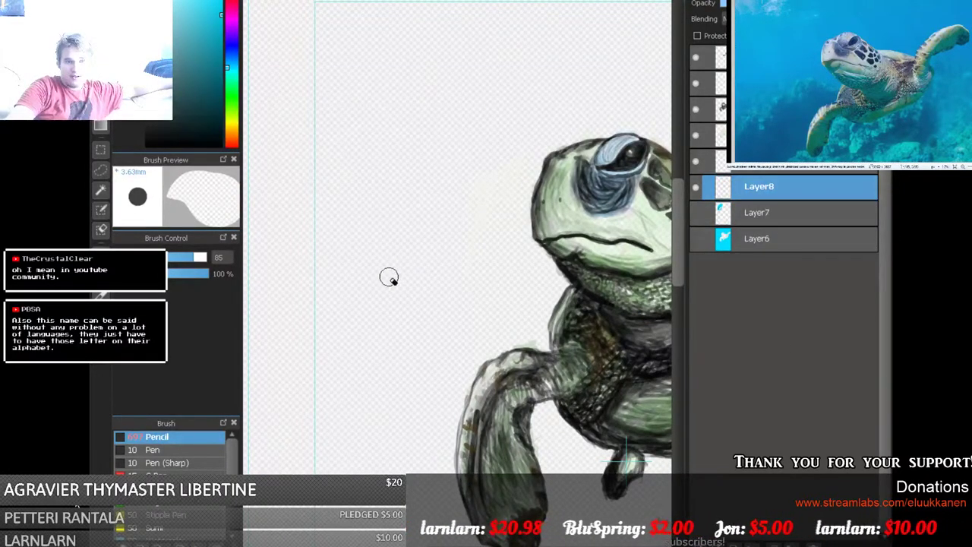
{"action": "key", "text": "bracketright"}
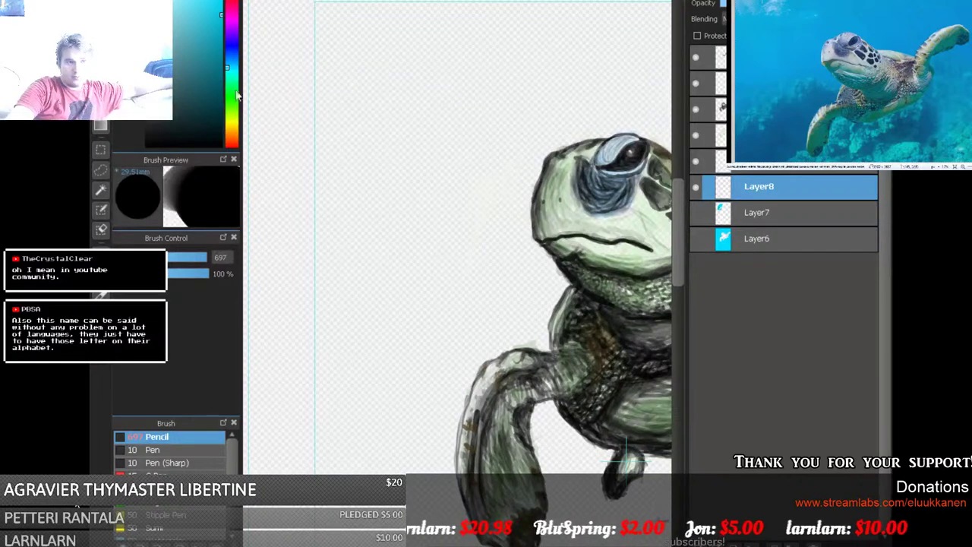
{"action": "mouse_move", "coordinate": [430, 229]}
{"action": "left_mouse_down"}
{"action": "mouse_move", "coordinate": [440, 161]}
{"action": "mouse_move", "coordinate": [414, 256]}
{"action": "mouse_move", "coordinate": [493, 161]}
{"action": "mouse_move", "coordinate": [445, 206]}
{"action": "left_mouse_up"}
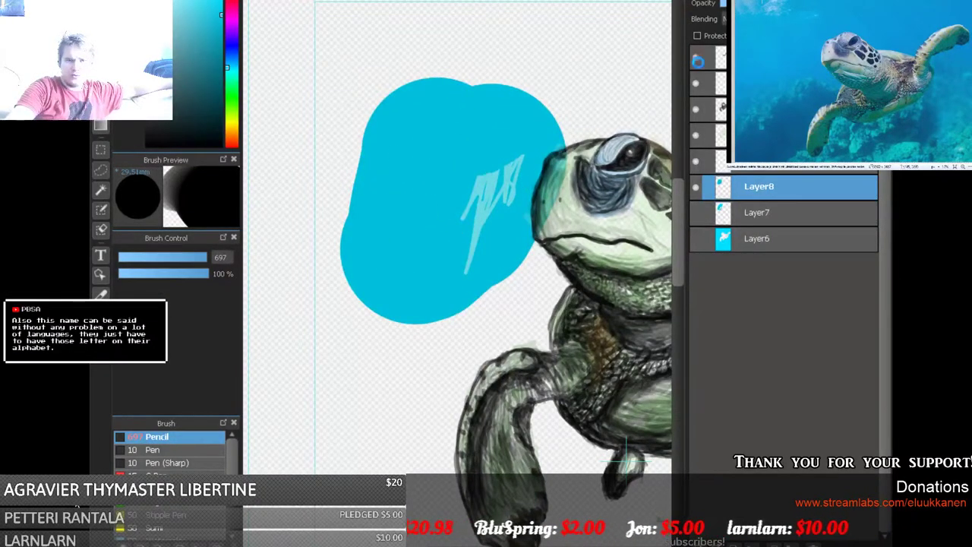
{"action": "left_click", "coordinate": [695, 110]}
Restore the turtle line layer and lasso the light patch inside the blob on an upper layer.
{"action": "left_click", "coordinate": [695, 111]}
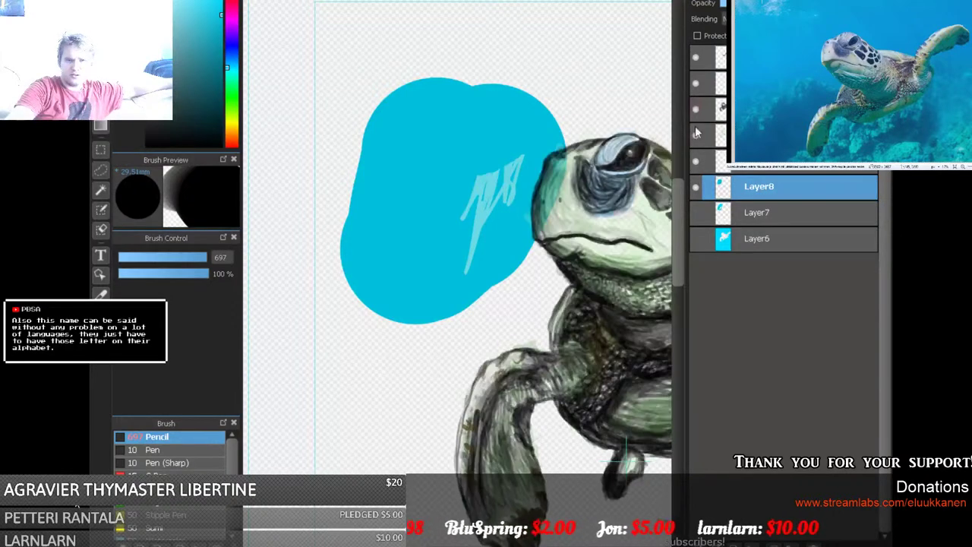
{"action": "left_click", "coordinate": [695, 135]}
{"action": "left_click", "coordinate": [695, 136]}
{"action": "left_click", "coordinate": [717, 136]}
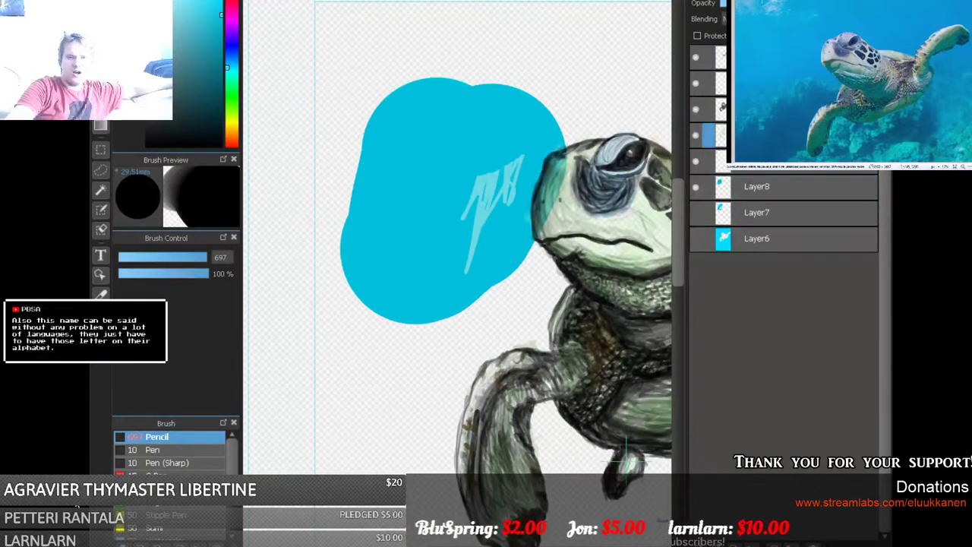
{"action": "left_click", "coordinate": [101, 171]}
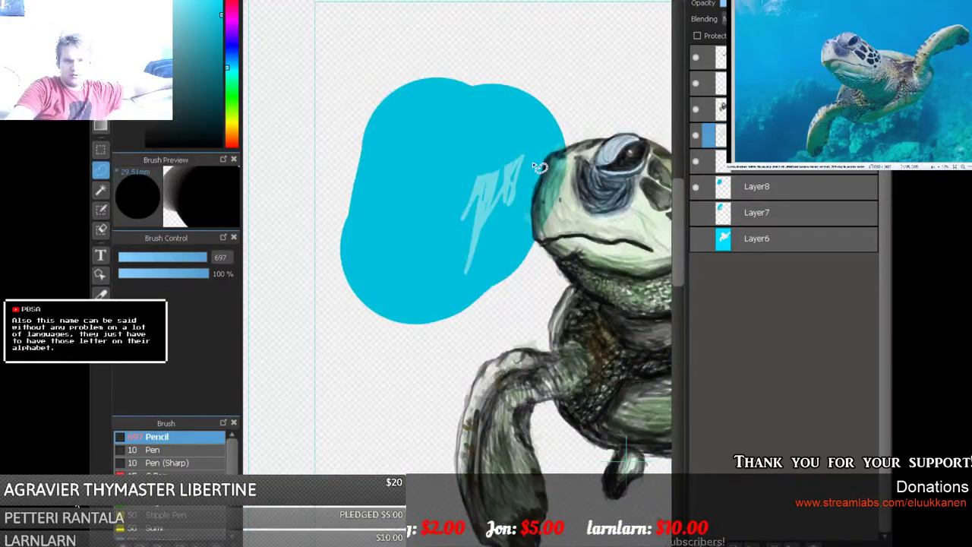
{"action": "mouse_move", "coordinate": [532, 161]}
{"action": "left_mouse_down"}
{"action": "mouse_move", "coordinate": [471, 161]}
{"action": "mouse_move", "coordinate": [440, 211]}
{"action": "mouse_move", "coordinate": [439, 299]}
{"action": "left_mouse_up"}
{"action": "mouse_move", "coordinate": [508, 260]}
{"action": "left_mouse_down"}
{"action": "mouse_move", "coordinate": [534, 201]}
{"action": "mouse_move", "coordinate": [536, 155]}
{"action": "left_mouse_up"}
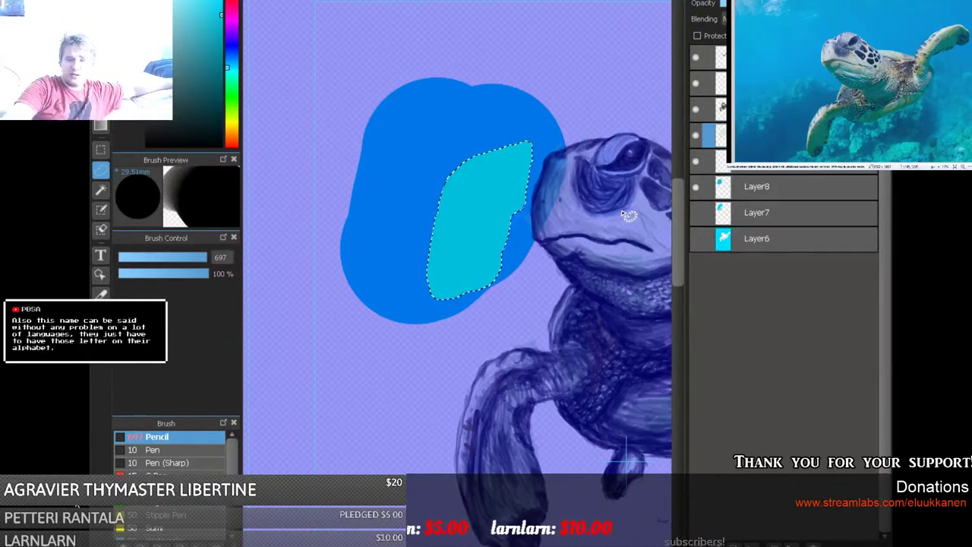
On Layer7, deselect, show the cyan background Layer6 again, and sample a colour from the canvas.
{"action": "left_click", "coordinate": [733, 218]}
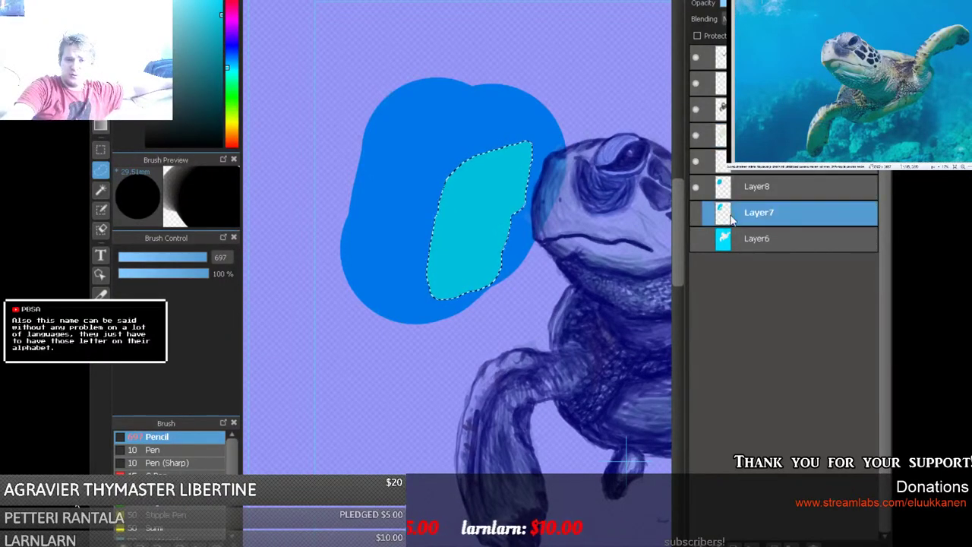
{"action": "key", "text": "ctrl+d"}
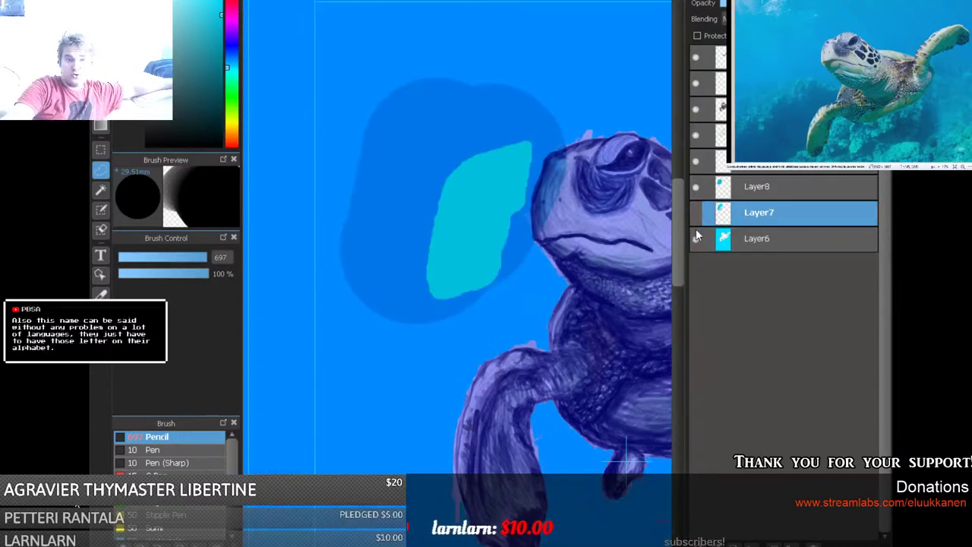
{"action": "left_click", "coordinate": [696, 240]}
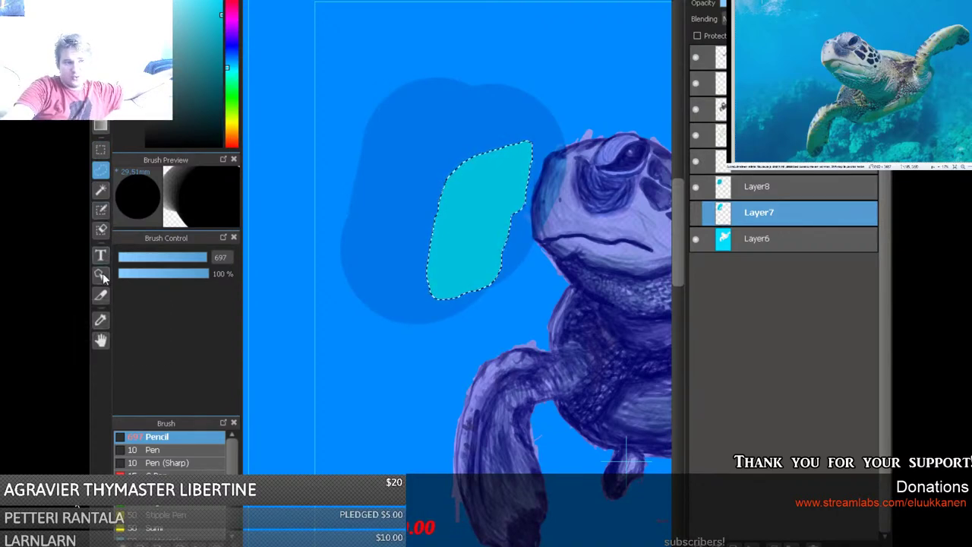
{"action": "left_click", "coordinate": [101, 320]}
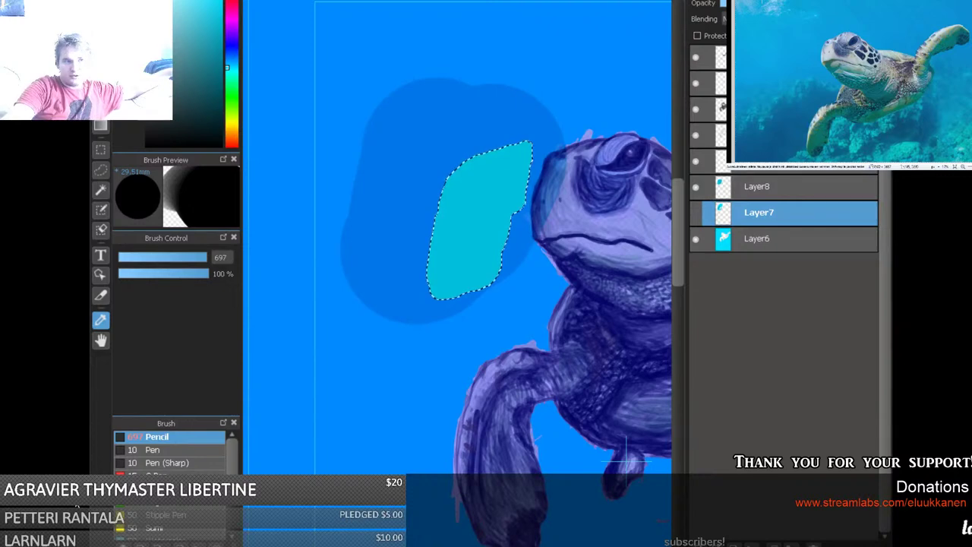
{"action": "key", "text": "b"}
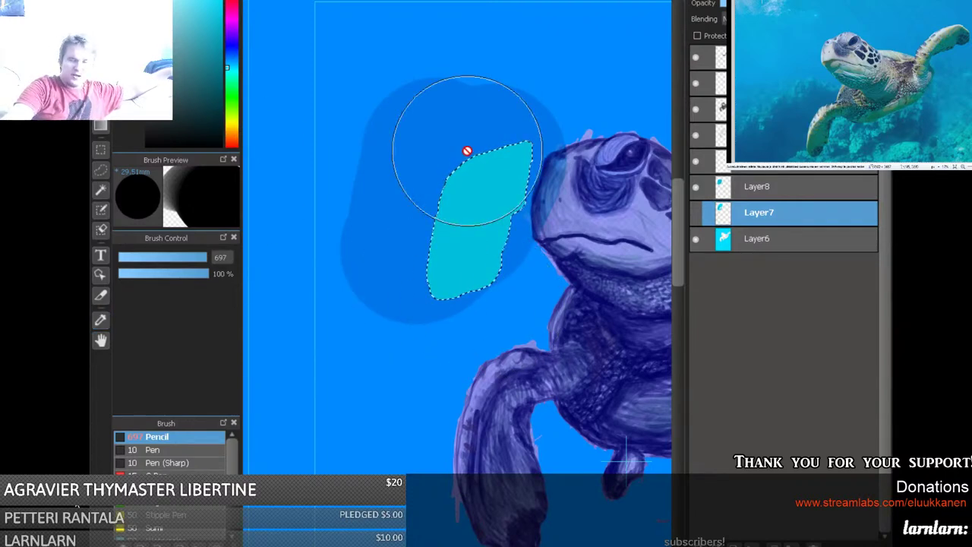
{"action": "left_click", "coordinate": [100, 150]}
Deselect, then on Layer8 paint sampled cyan over most of the dark teal blob left of the head.
{"action": "left_click", "coordinate": [427, 272]}
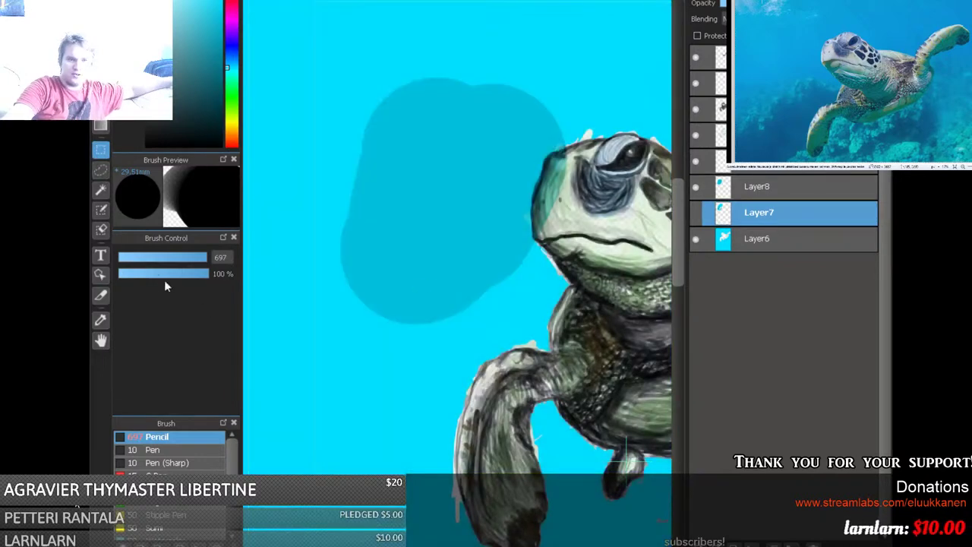
{"action": "key", "text": "b"}
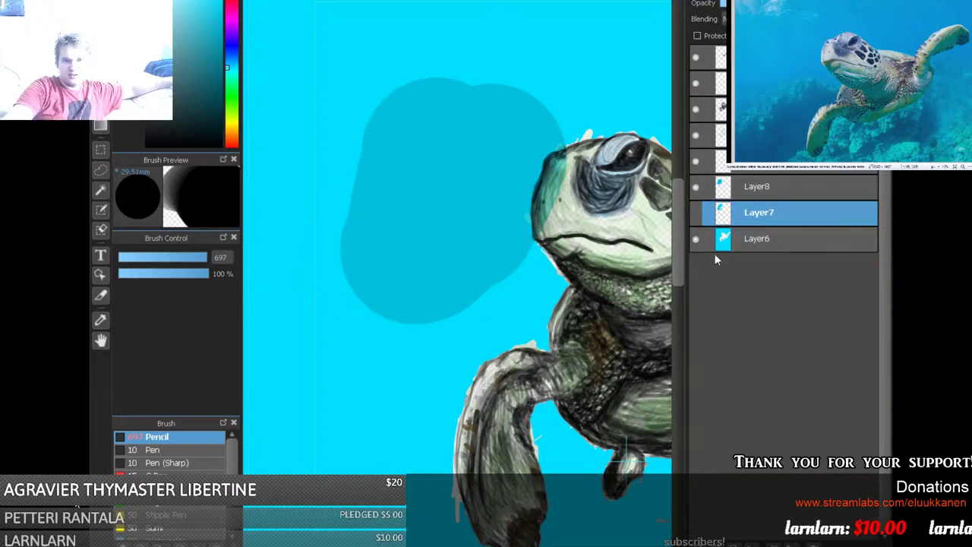
{"action": "key", "text": "ctrl+Down"}
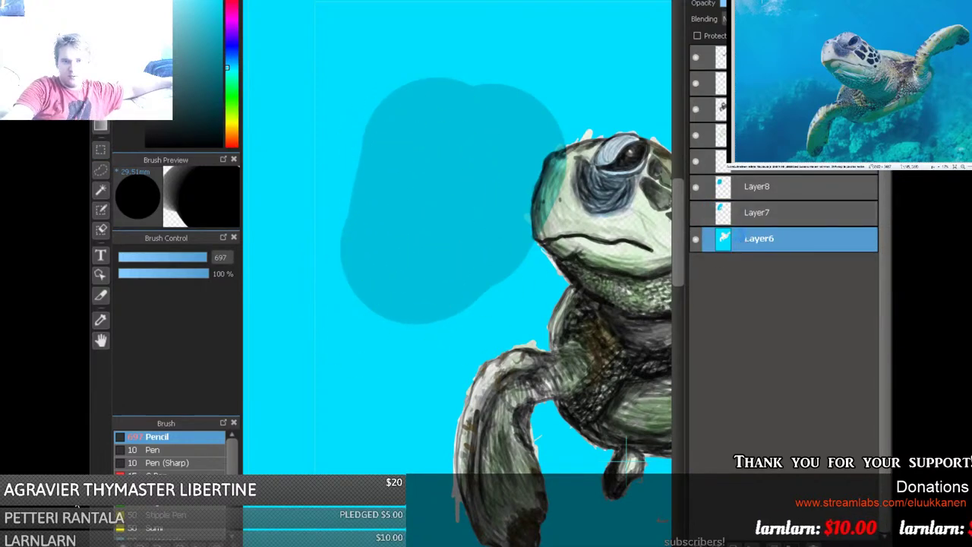
{"action": "left_click", "coordinate": [748, 187]}
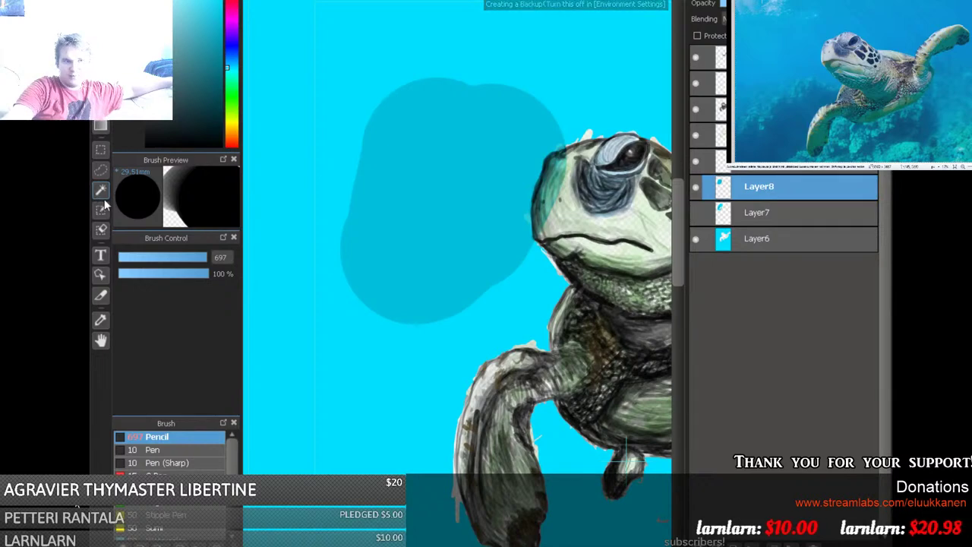
{"action": "left_click", "coordinate": [100, 319]}
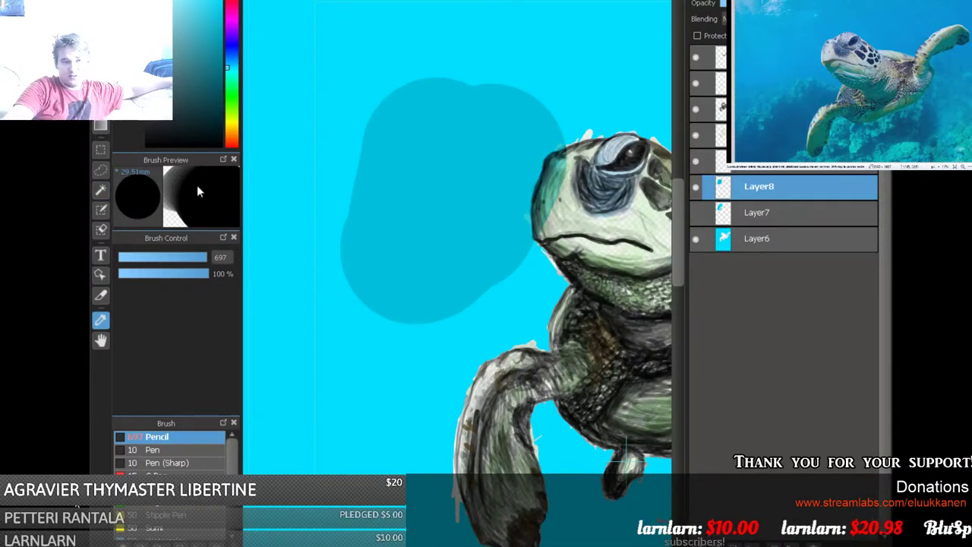
{"action": "key", "text": "b"}
{"action": "mouse_move", "coordinate": [337, 154]}
{"action": "left_mouse_down"}
{"action": "mouse_move", "coordinate": [379, 288]}
{"action": "mouse_move", "coordinate": [373, 181]}
{"action": "mouse_move", "coordinate": [392, 220]}
{"action": "mouse_move", "coordinate": [447, 92]}
{"action": "mouse_move", "coordinate": [498, 106]}
{"action": "mouse_move", "coordinate": [473, 170]}
{"action": "mouse_move", "coordinate": [467, 241]}
{"action": "mouse_move", "coordinate": [490, 219]}
{"action": "mouse_move", "coordinate": [507, 151]}
{"action": "mouse_move", "coordinate": [476, 152]}
{"action": "left_mouse_up"}
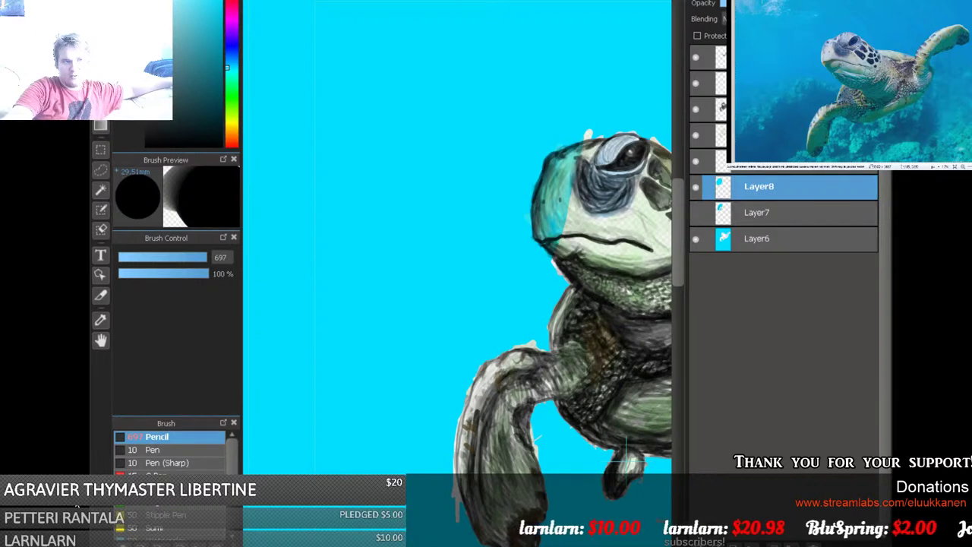
{"action": "left_click", "coordinate": [101, 150]}
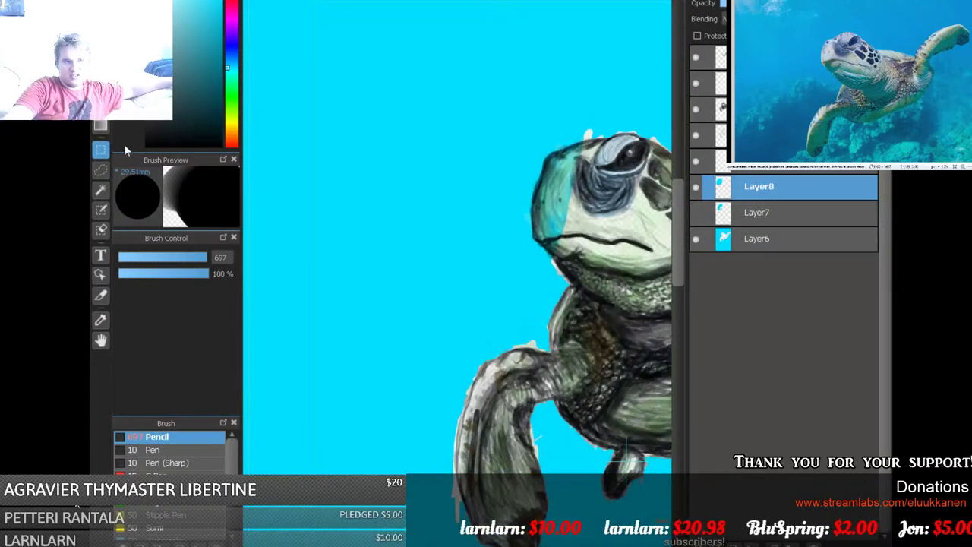
{"action": "left_click", "coordinate": [101, 170]}
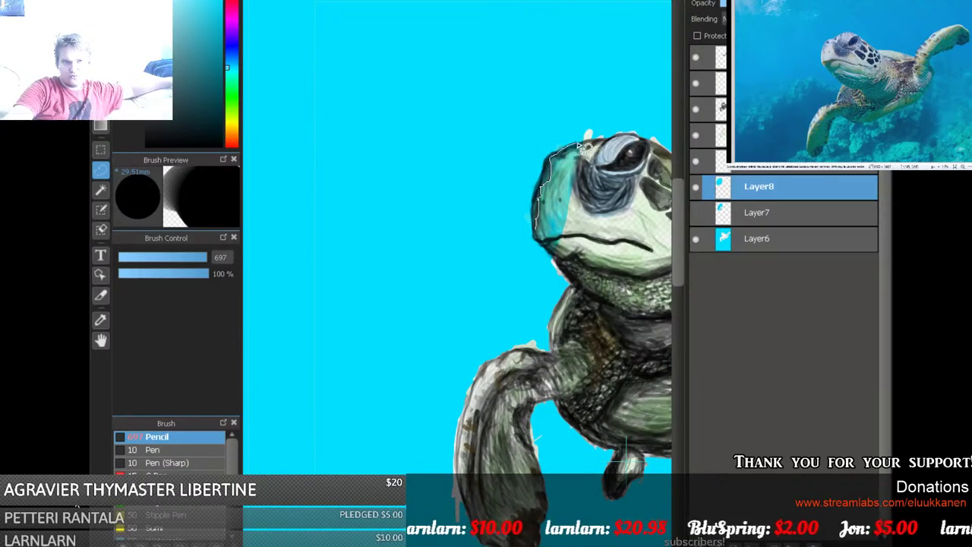
Trace a lasso around the head, then drop it, return to the brush, and zoom out to the whole turtle.
{"action": "mouse_move", "coordinate": [605, 142]}
{"action": "left_mouse_down"}
{"action": "mouse_move", "coordinate": [594, 245]}
{"action": "mouse_move", "coordinate": [547, 249]}
{"action": "mouse_move", "coordinate": [525, 218]}
{"action": "left_mouse_up"}
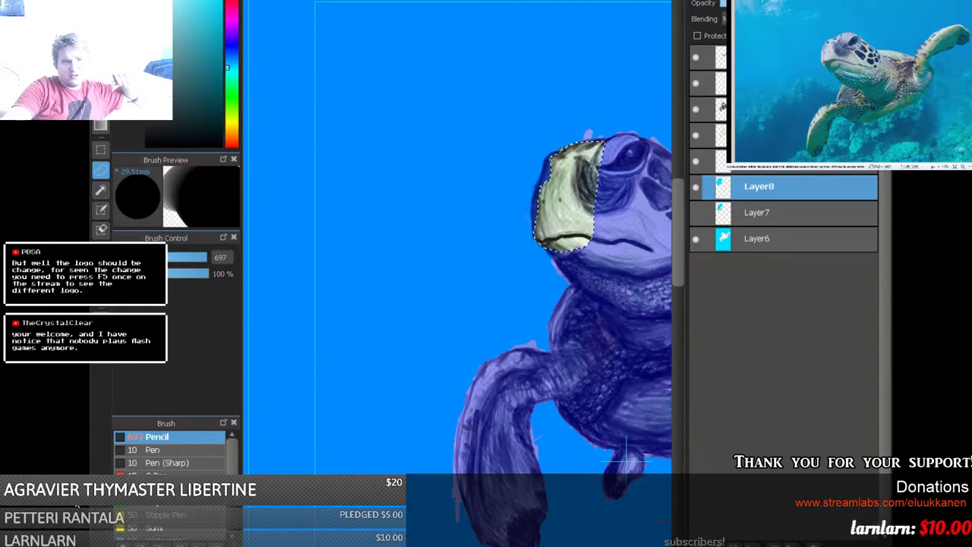
{"action": "key", "text": "ctrl+d"}
{"action": "key", "text": "m"}
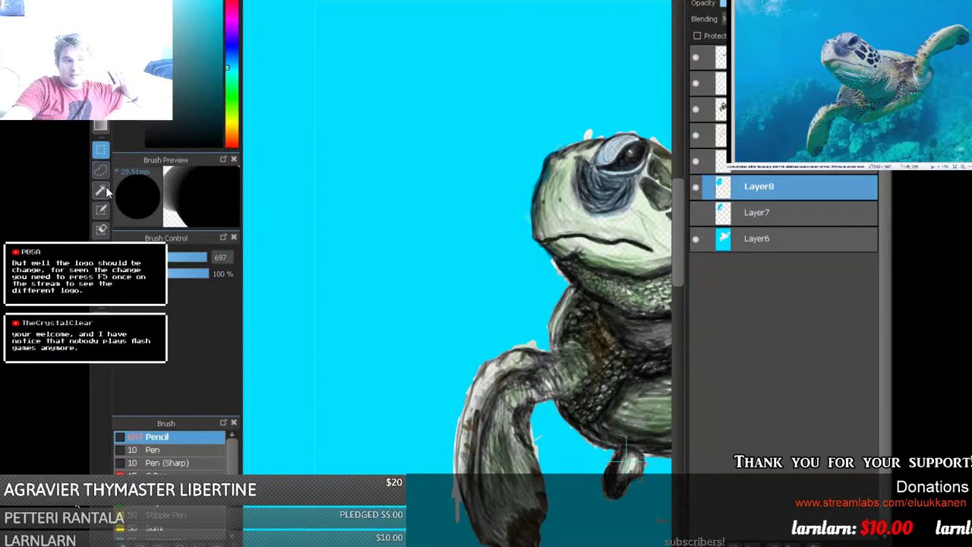
{"action": "key", "text": "b"}
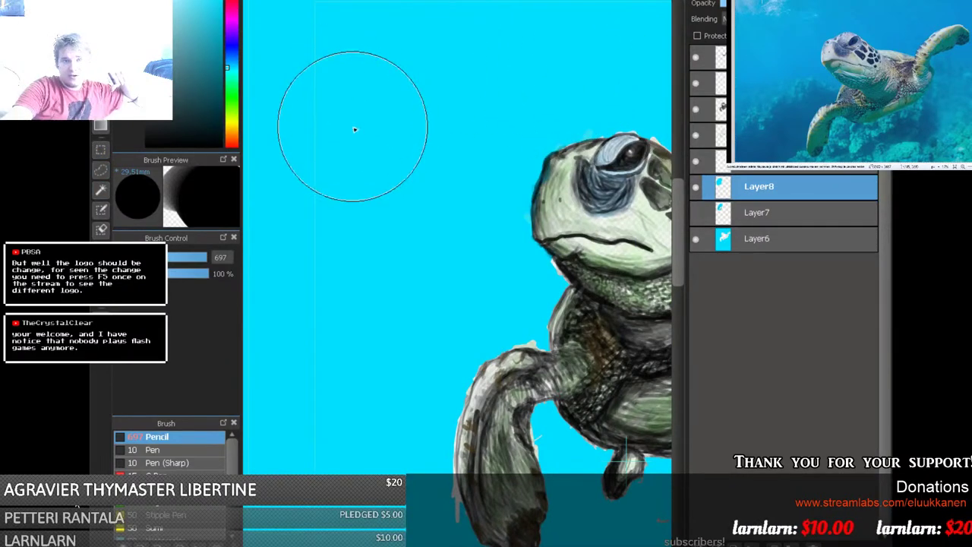
{"action": "key", "text": "ctrl+minus"}
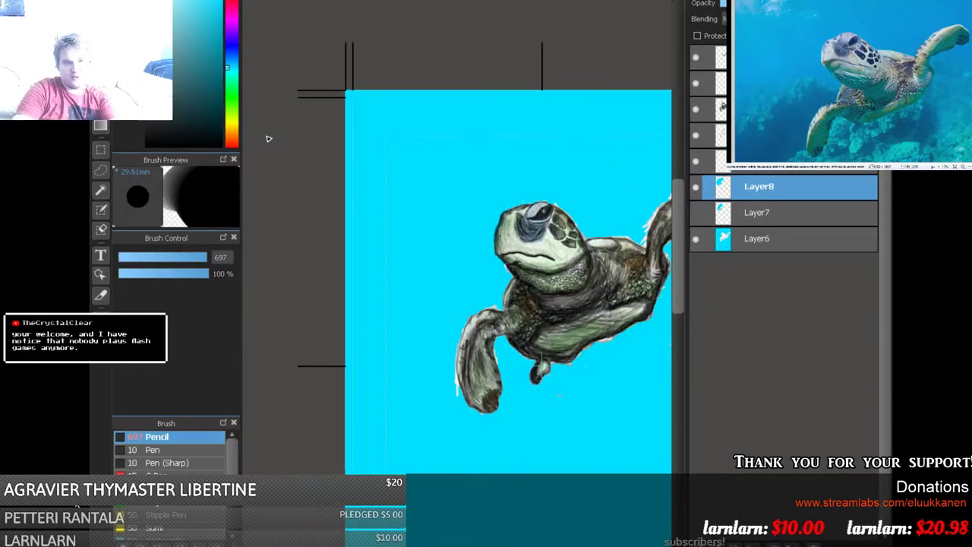
{"action": "scroll", "coordinate": [471, 289], "scroll_direction": "right", "scroll_amount": 3}
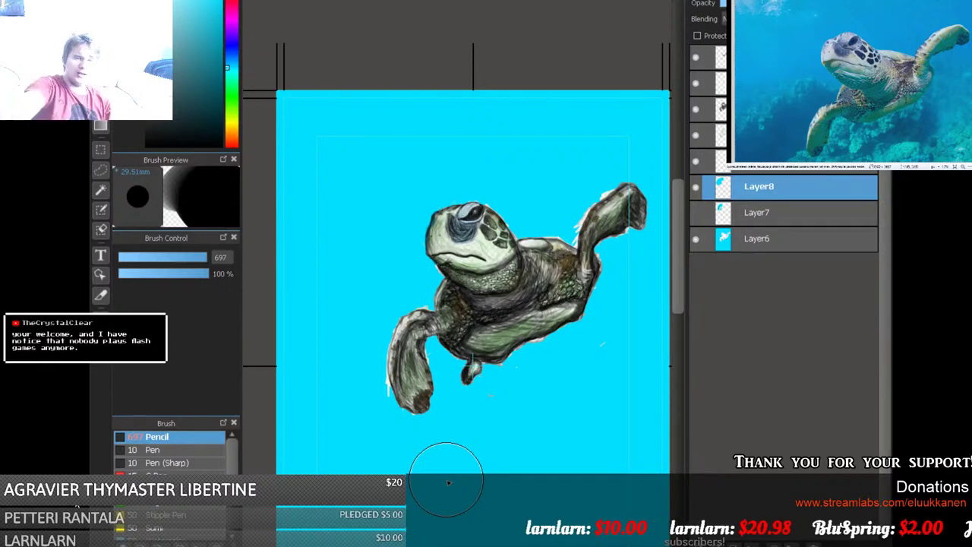
{"action": "key", "text": "t"}
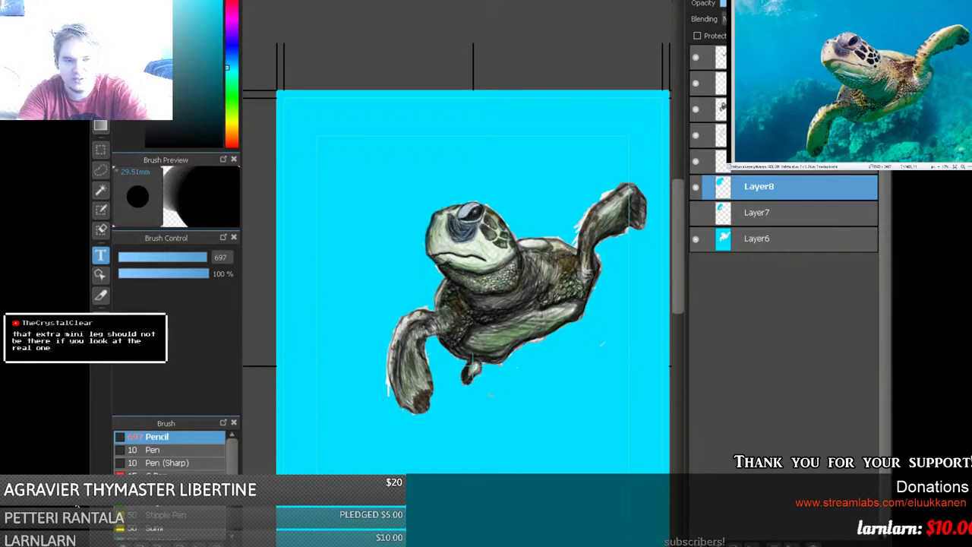
Paint over the stray mini flipper below the turtle with an 85-size brush at 40% opacity.
{"action": "left_click", "coordinate": [710, 108]}
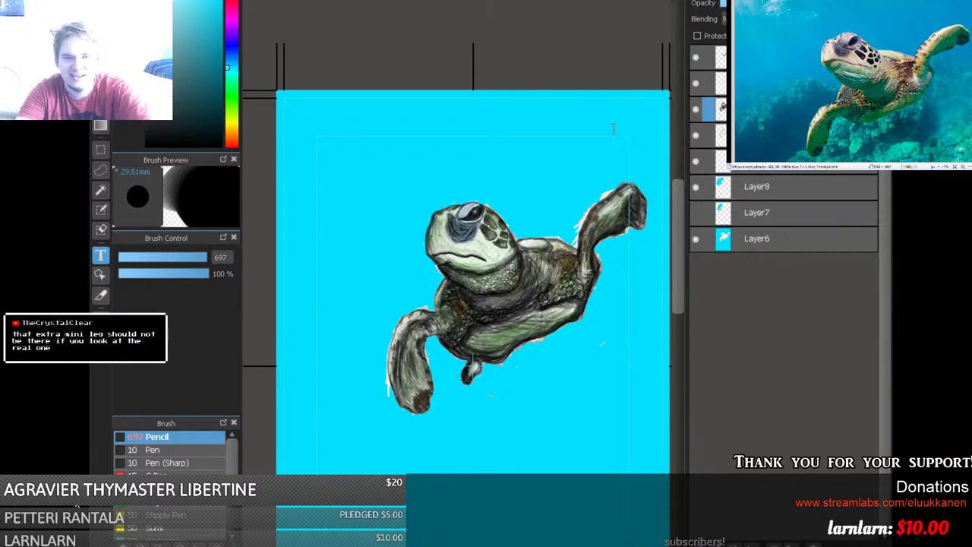
{"action": "key", "text": "e"}
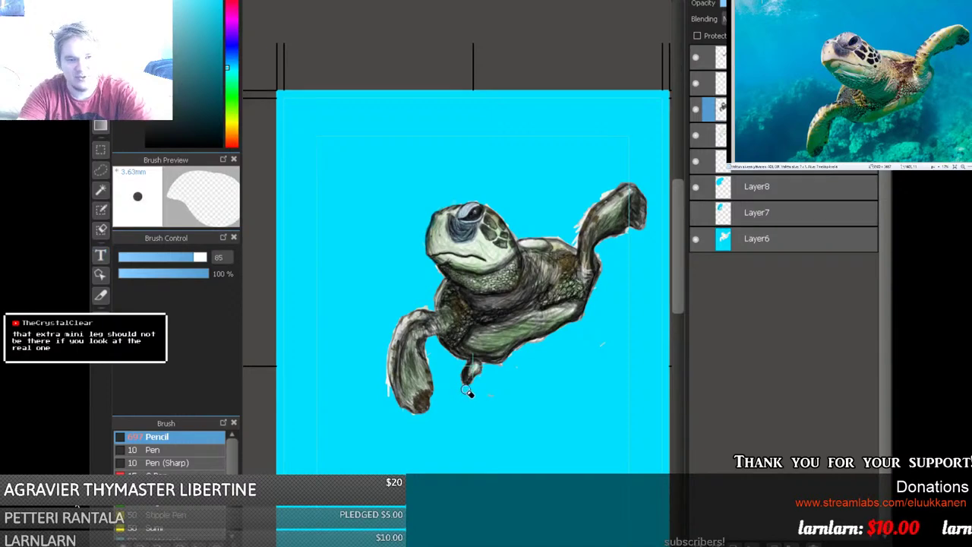
{"action": "left_click_drag", "start_coordinate": [471, 380], "coordinate": [476, 368]}
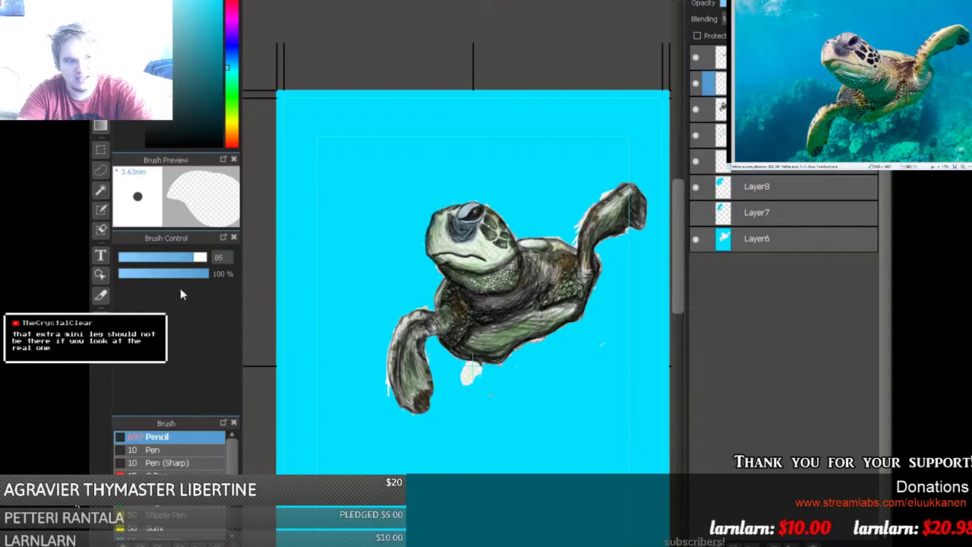
{"action": "left_click", "coordinate": [155, 274]}
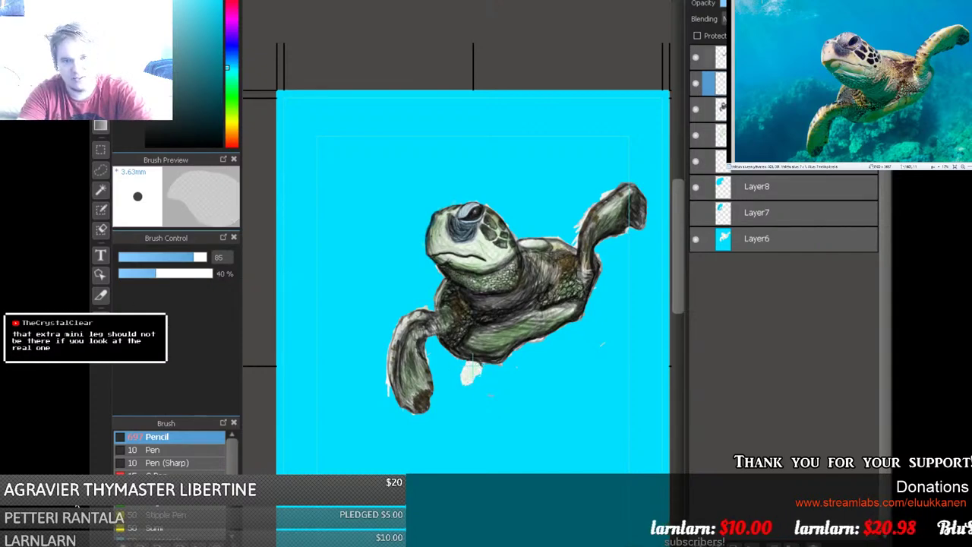
{"action": "key", "text": "ctrl+Up"}
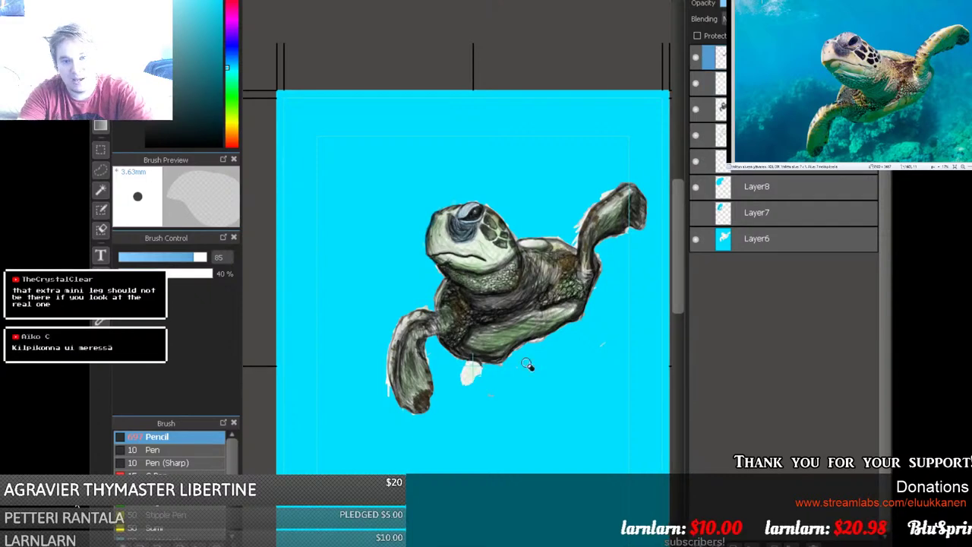
{"action": "left_click", "coordinate": [790, 135]}
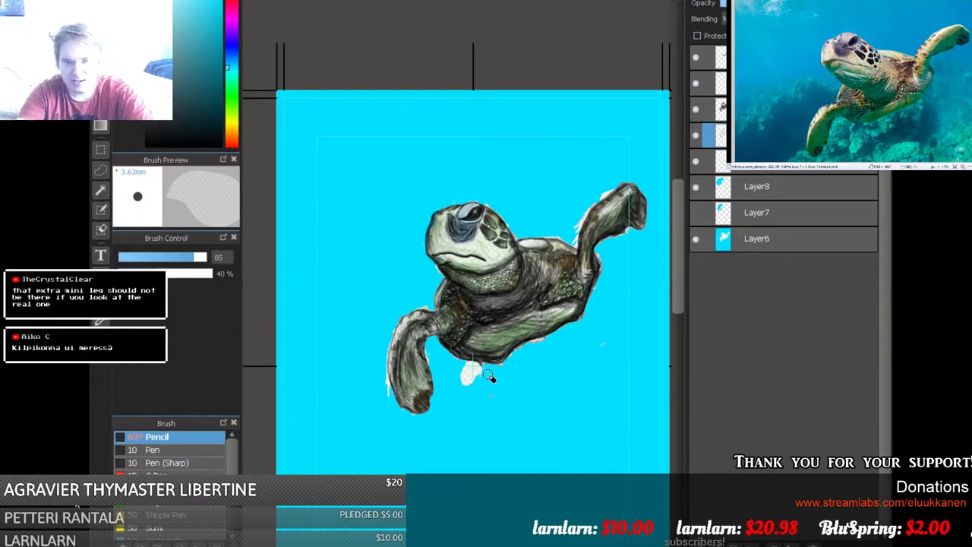
{"action": "left_click", "coordinate": [770, 199]}
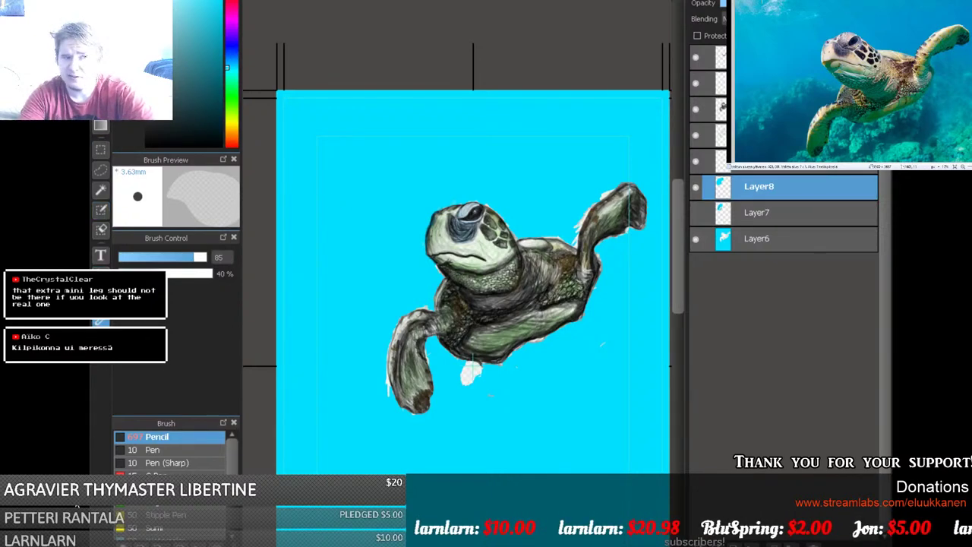
{"action": "key", "text": "b"}
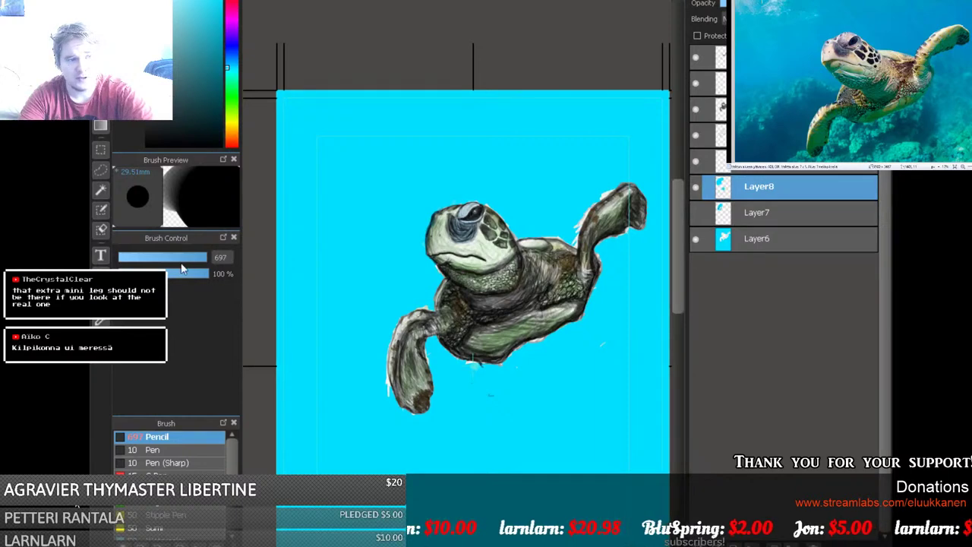
{"action": "left_click", "coordinate": [159, 257]}
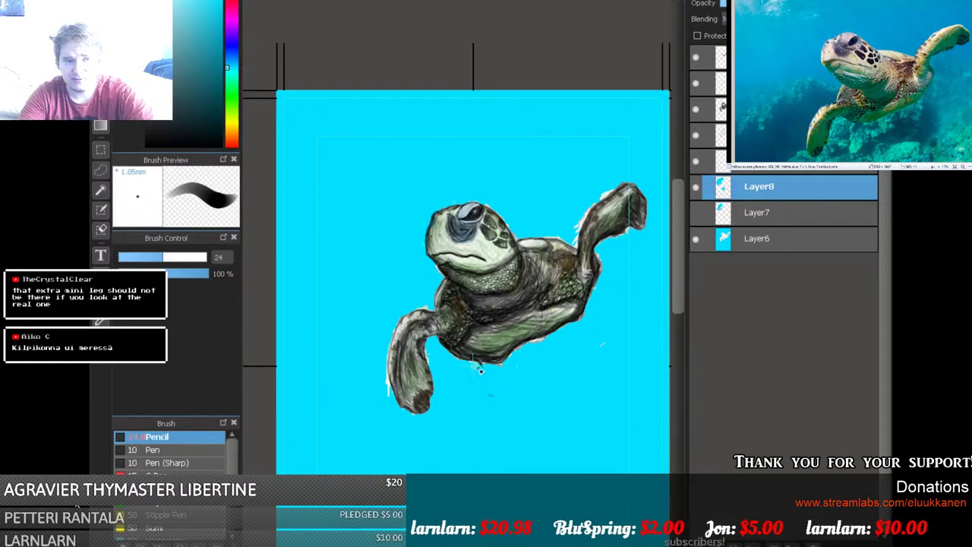
{"action": "left_click", "coordinate": [711, 109]}
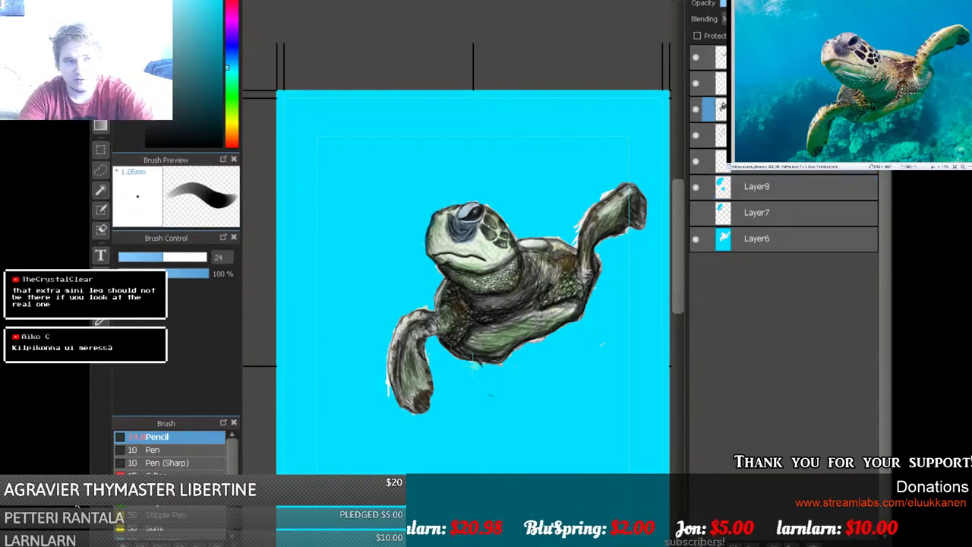
{"action": "key", "text": "e"}
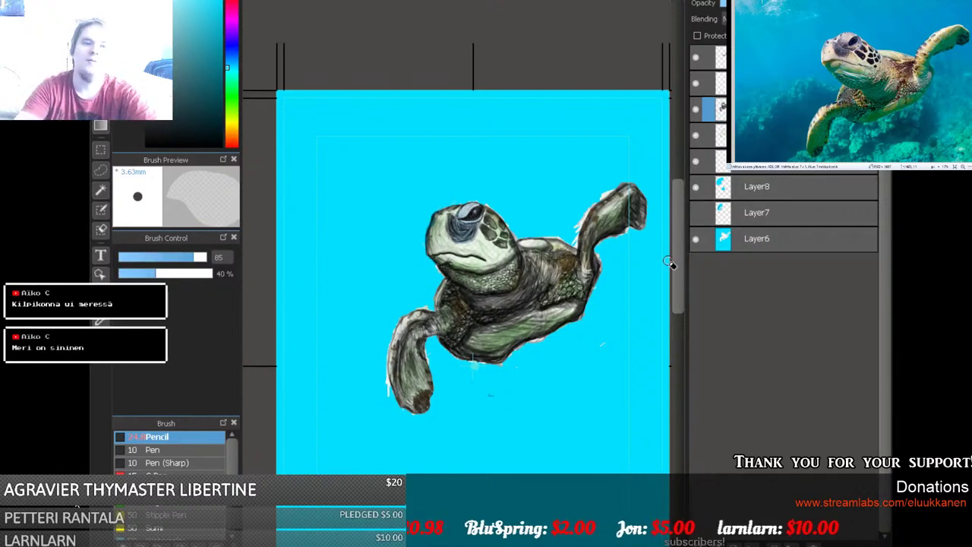
{"action": "scroll", "coordinate": [669, 262], "scroll_direction": "down", "scroll_amount": 1}
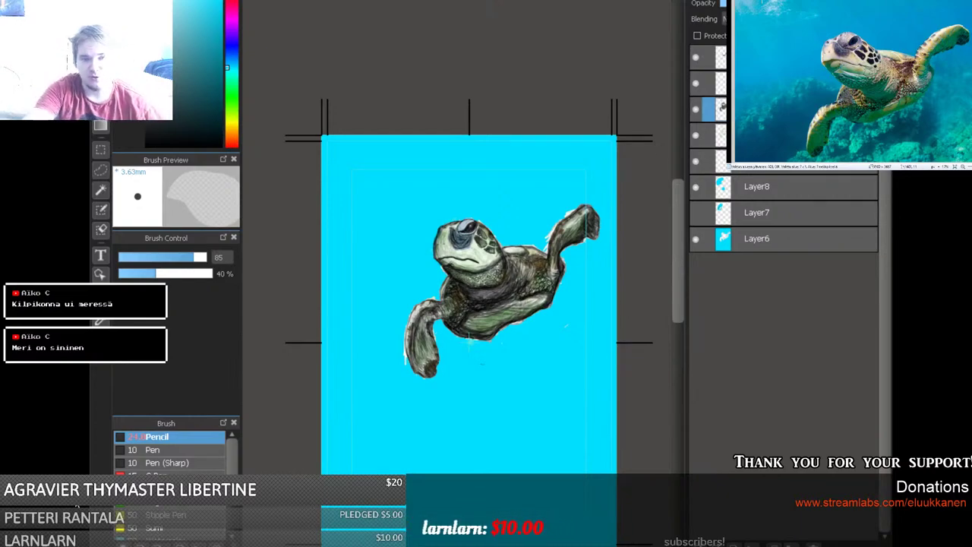
{"action": "key", "text": "super+Up"}
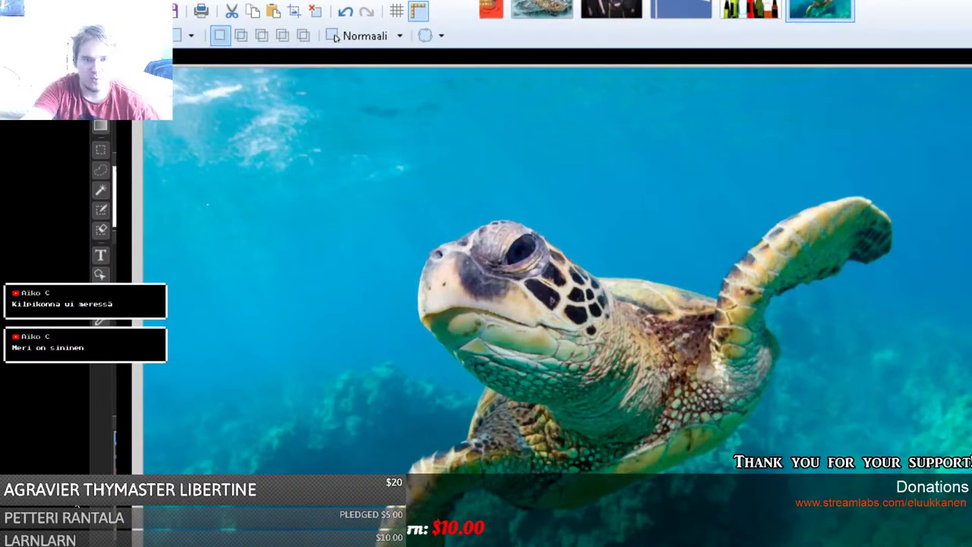
{"action": "key", "text": "super+Down"}
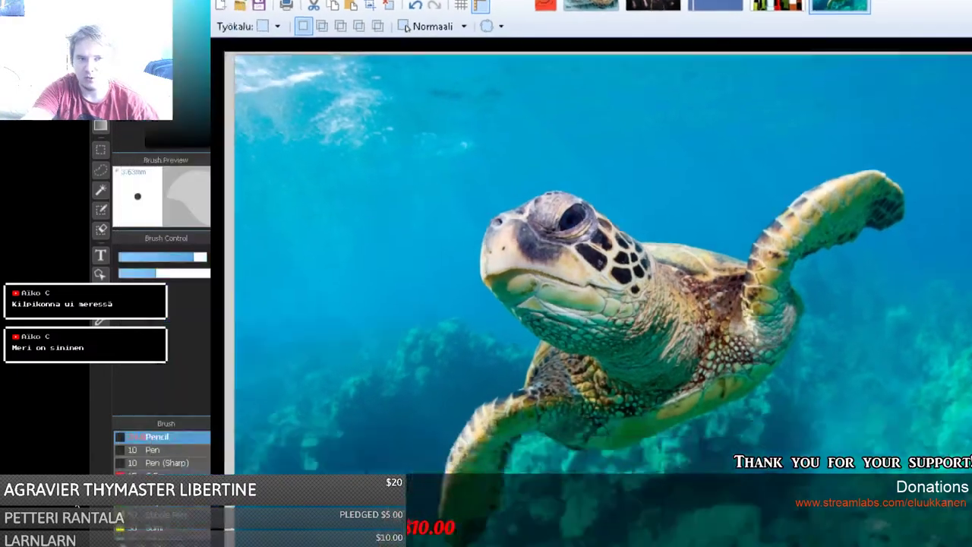